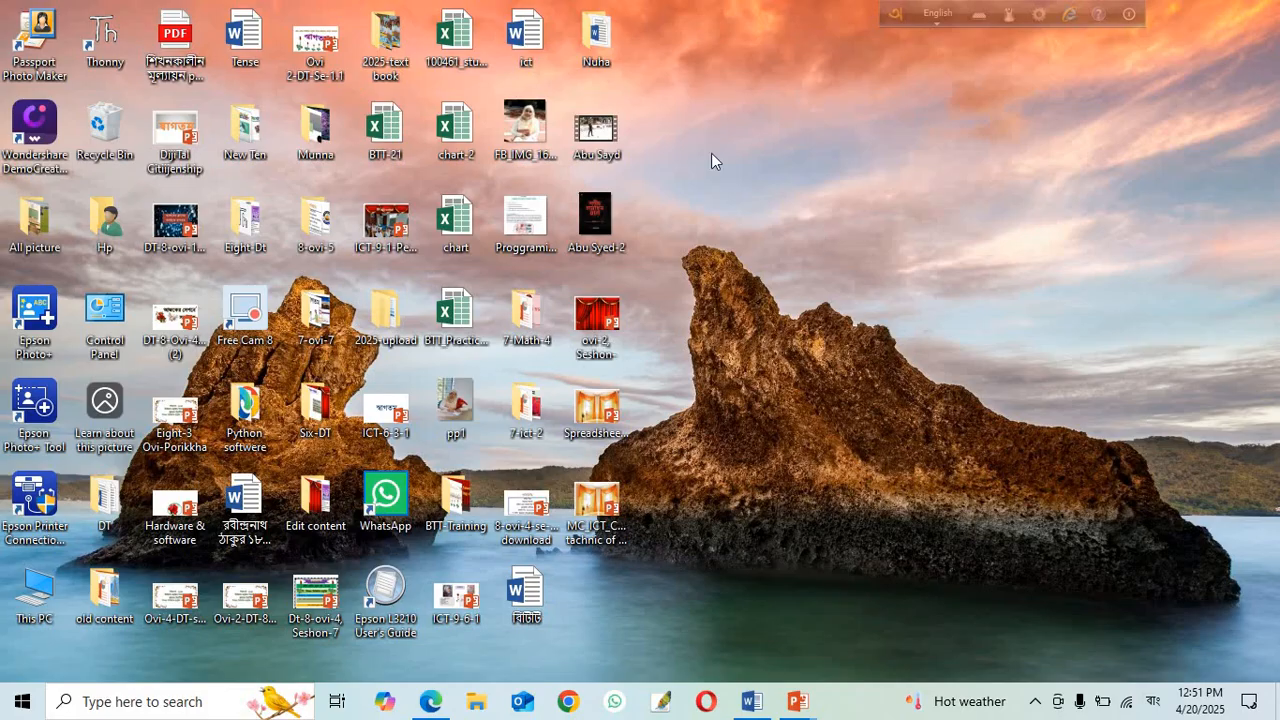
# Step: Launch Word 2013 from the Start menu's Microsoft Office 2013 group, open a blank document, then close Word
pyautogui.click(24, 705)
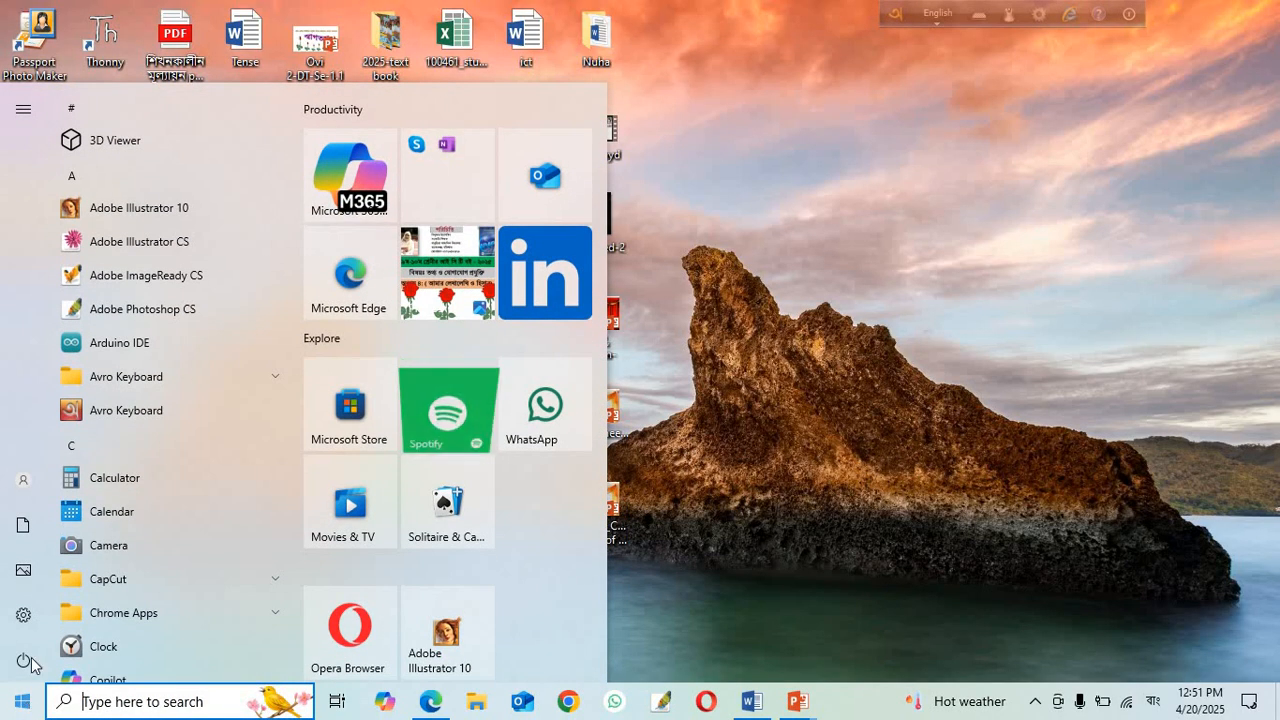
pyautogui.scroll(-3, 162, 505)
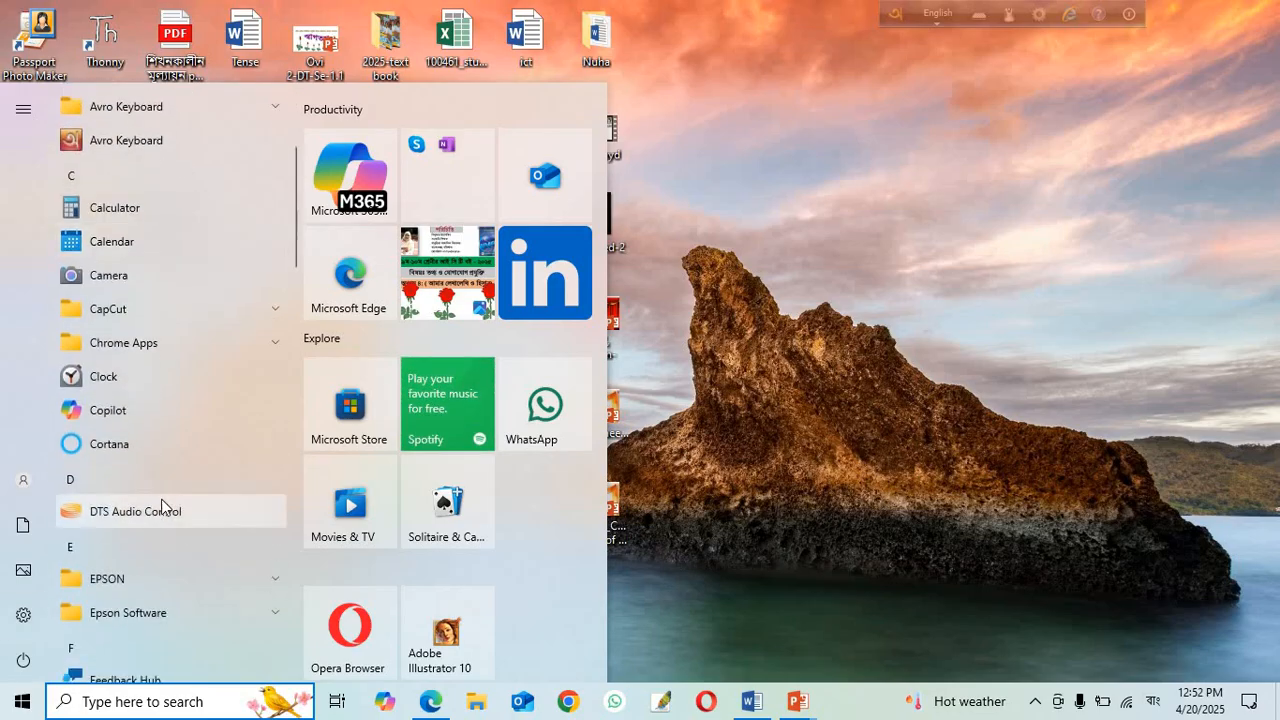
pyautogui.scroll(-5, 161, 504)
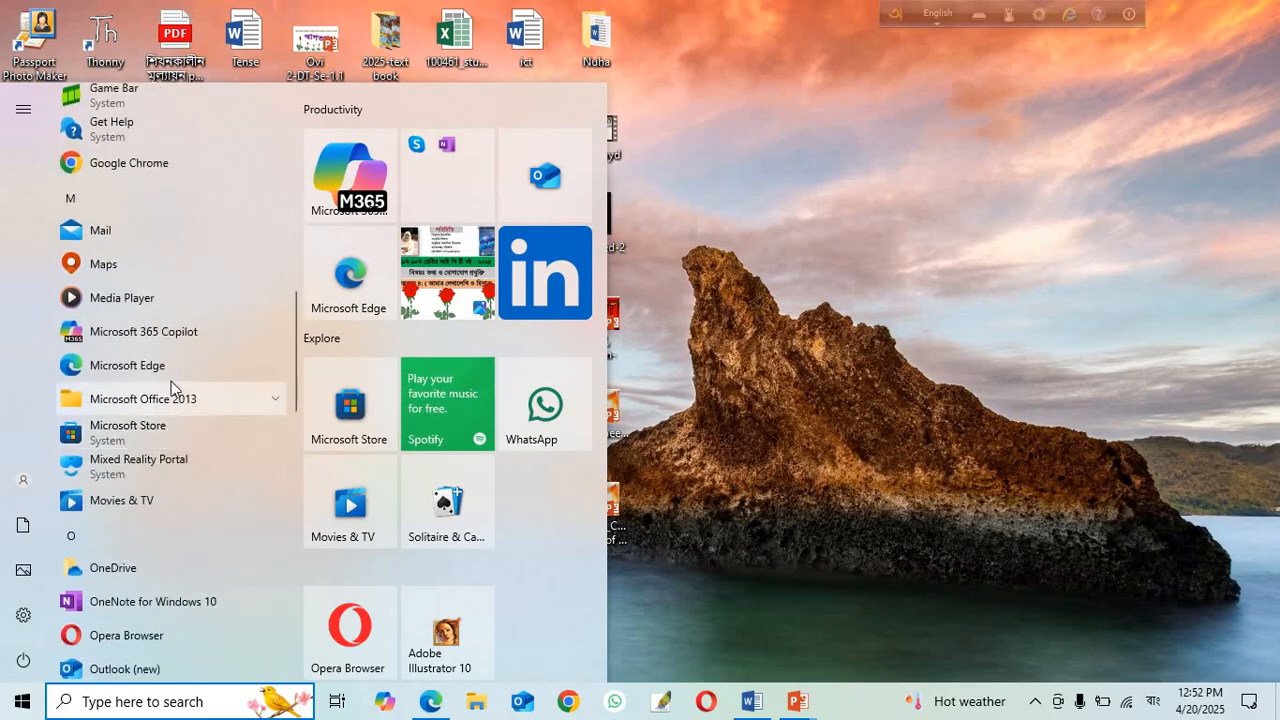
pyautogui.click(180, 402)
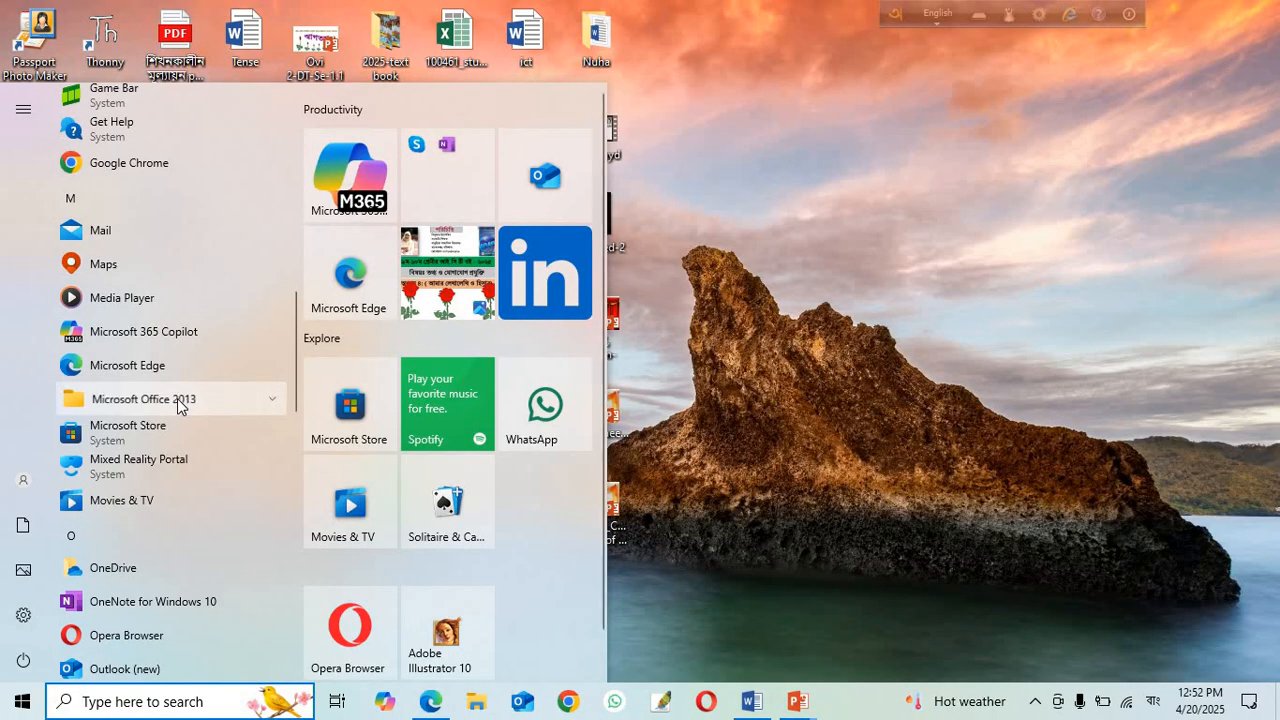
pyautogui.scroll(-3, 178, 398)
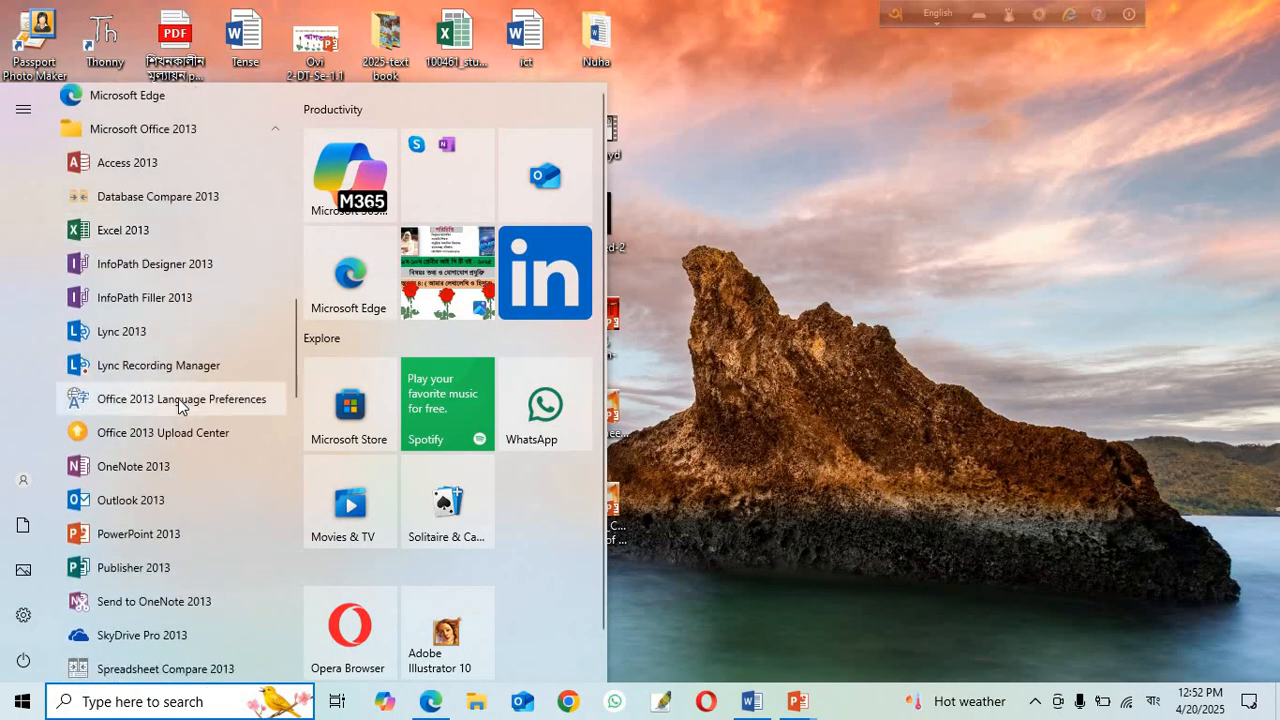
pyautogui.scroll(-3, 180, 403)
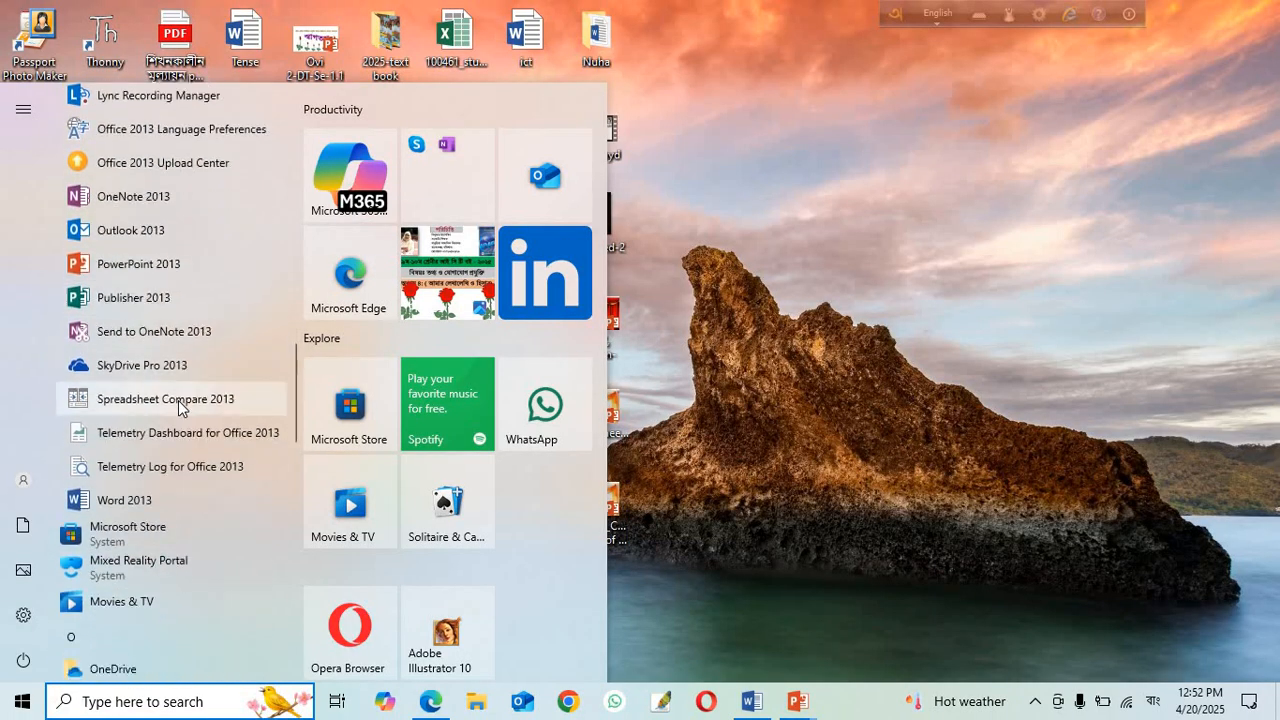
pyautogui.scroll(-1, 178, 400)
pyautogui.click(167, 410)
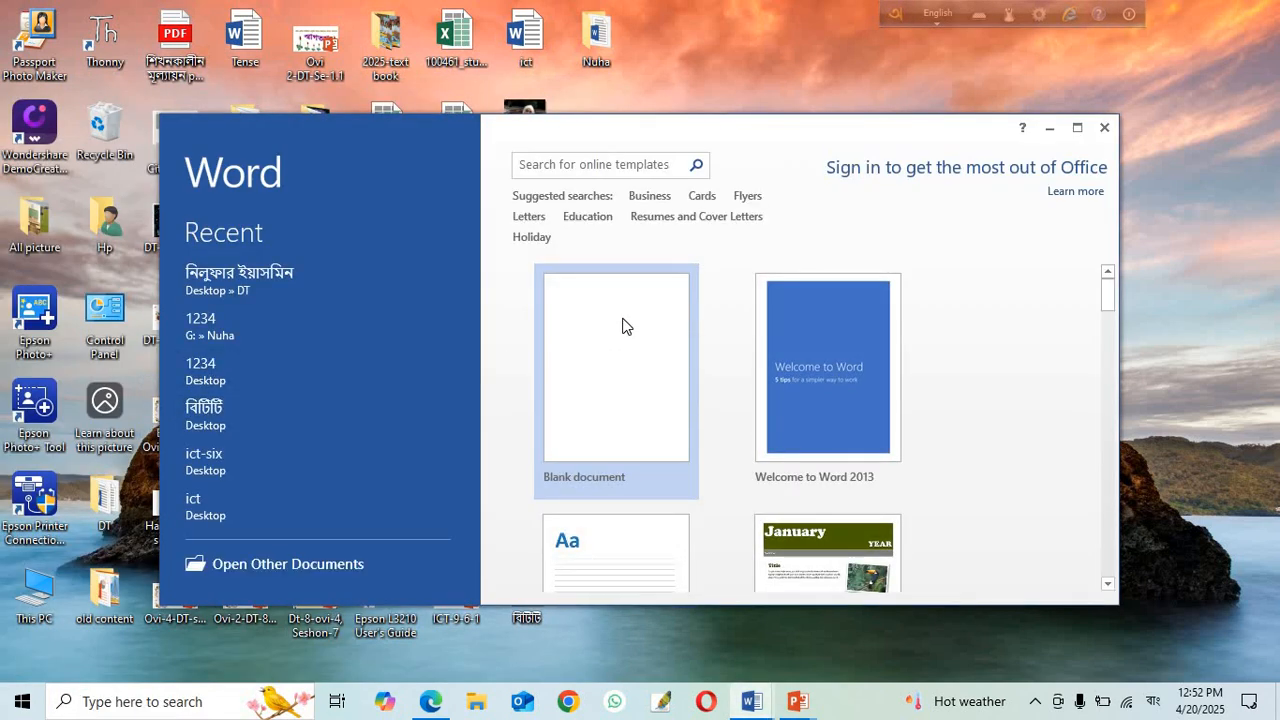
pyautogui.click(622, 325)
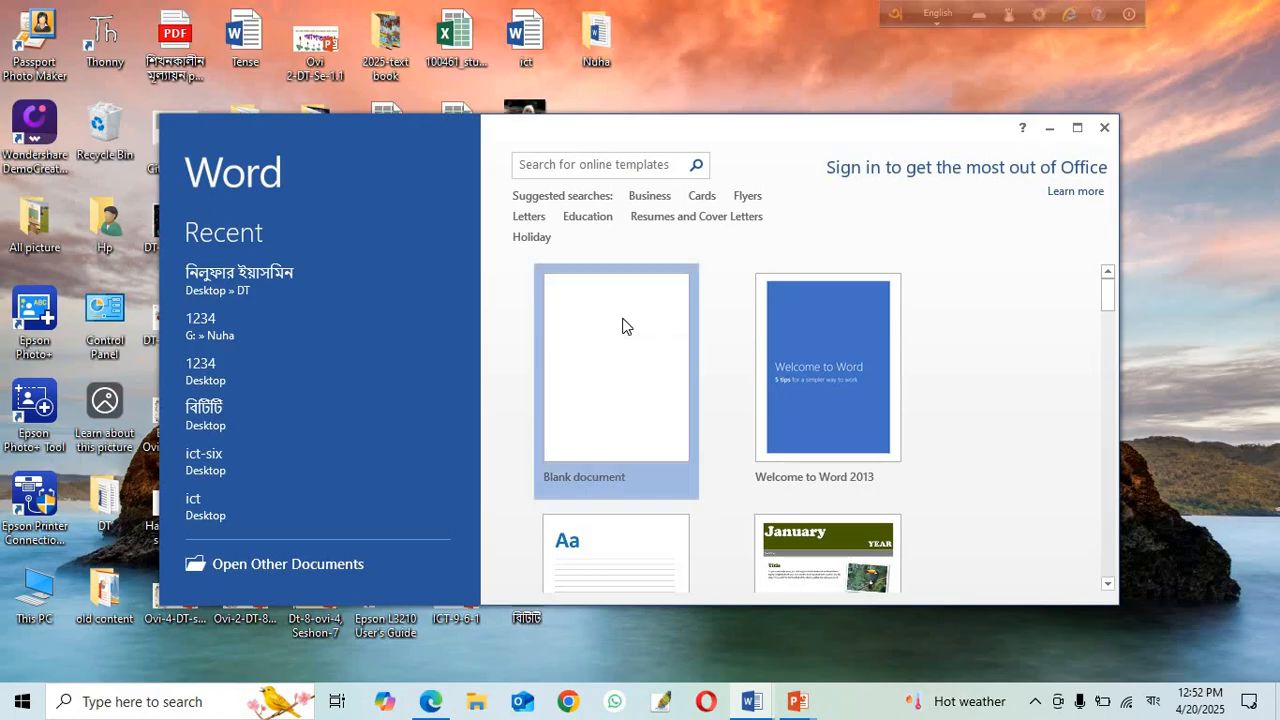
pyautogui.click(1077, 127)
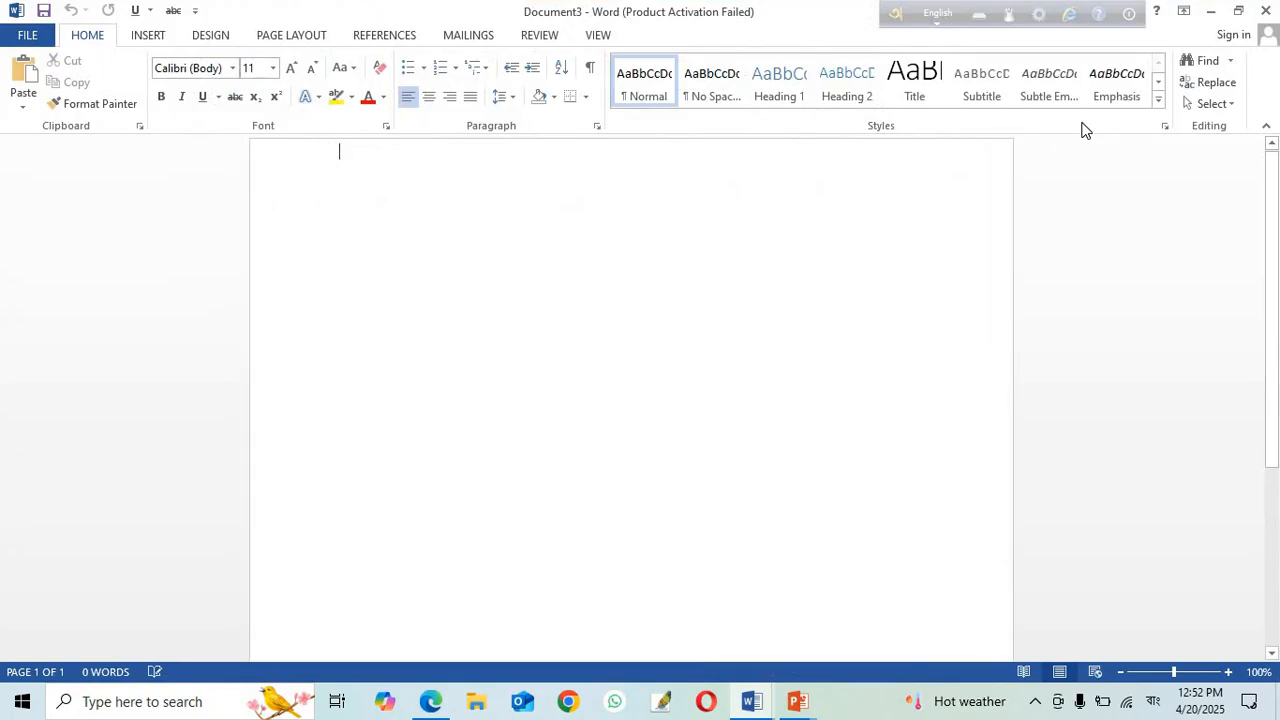
pyautogui.click(1267, 13)
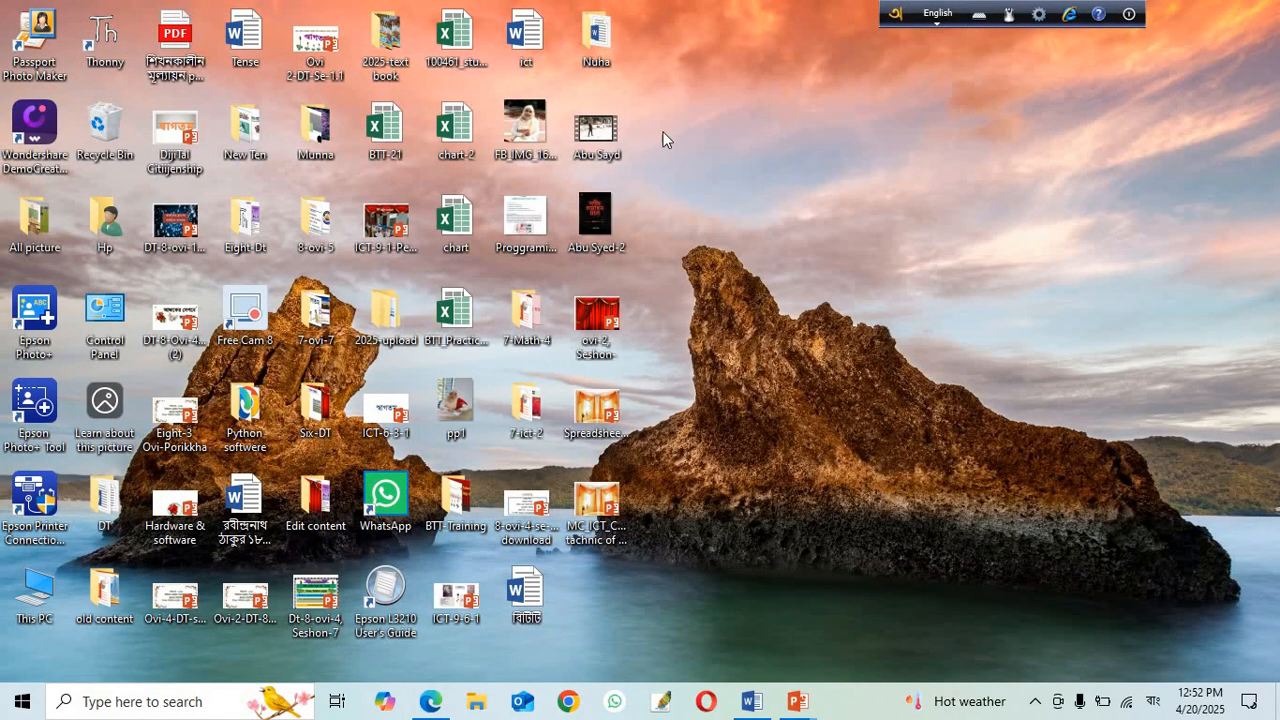
# Step: Start a Windows search, switch the keyboard from Bangla to English, and clear the query
pyautogui.click(99, 705)
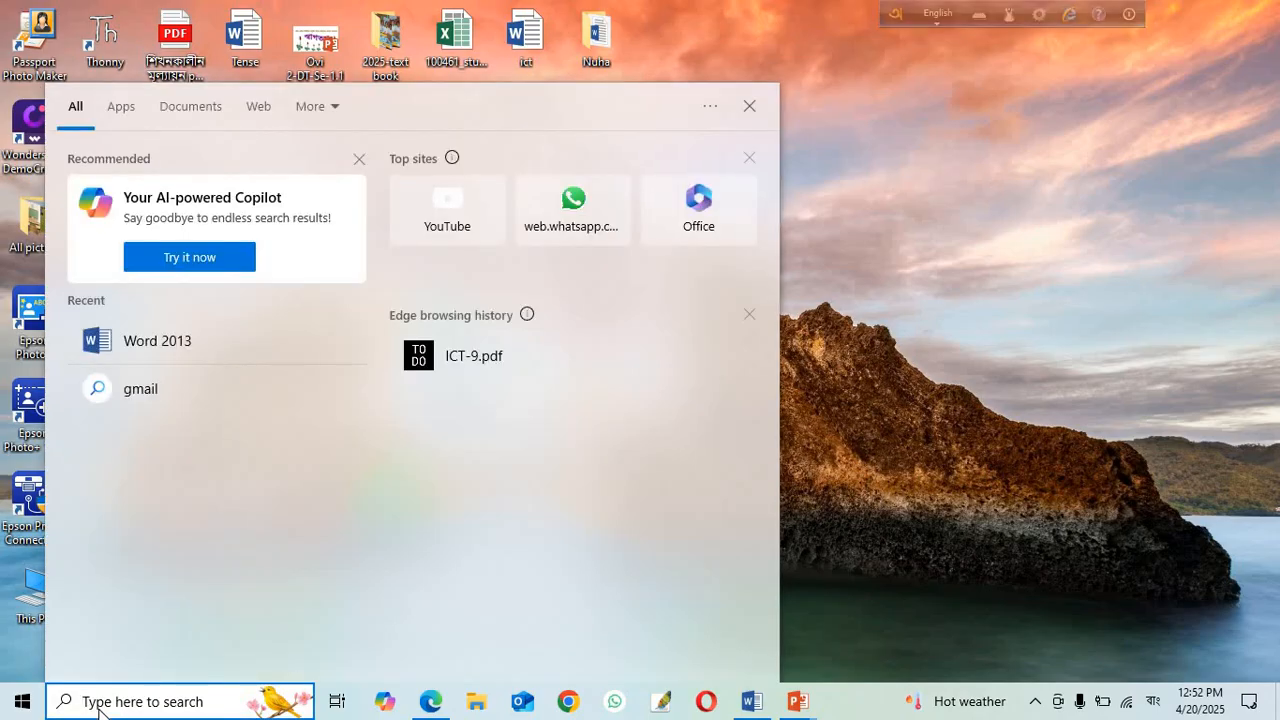
pyautogui.write('সে')
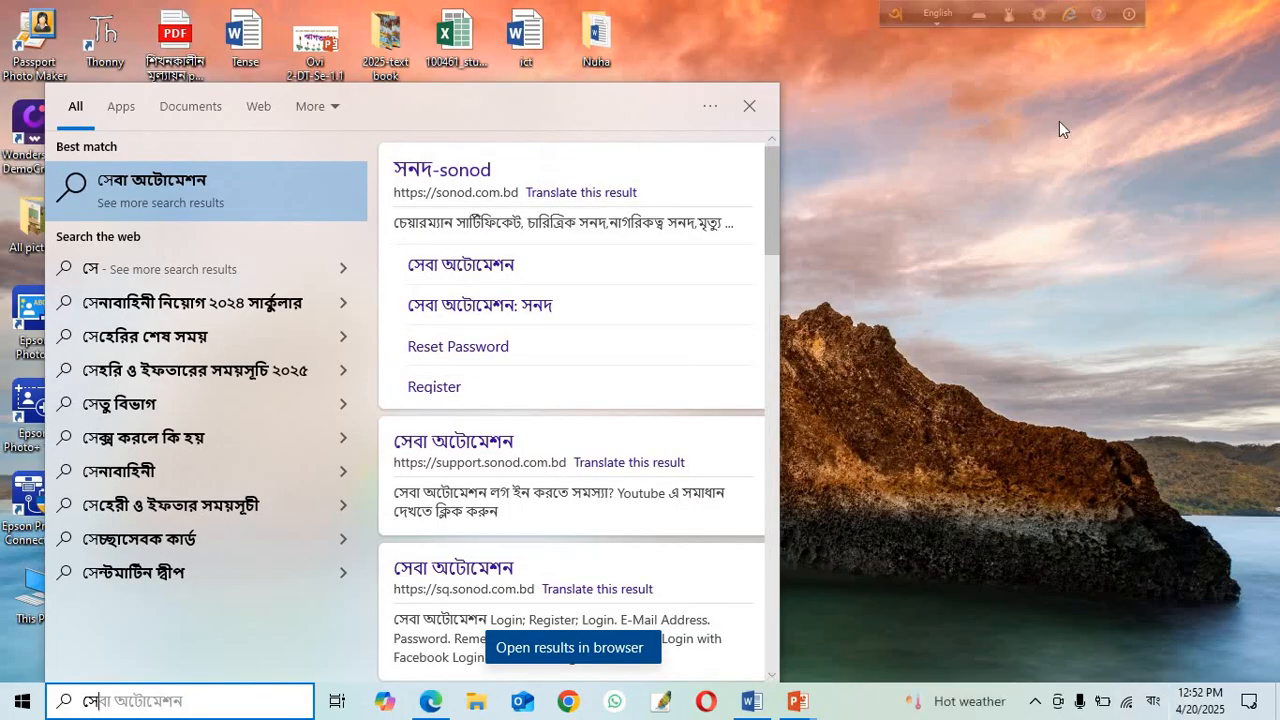
pyautogui.click(940, 13)
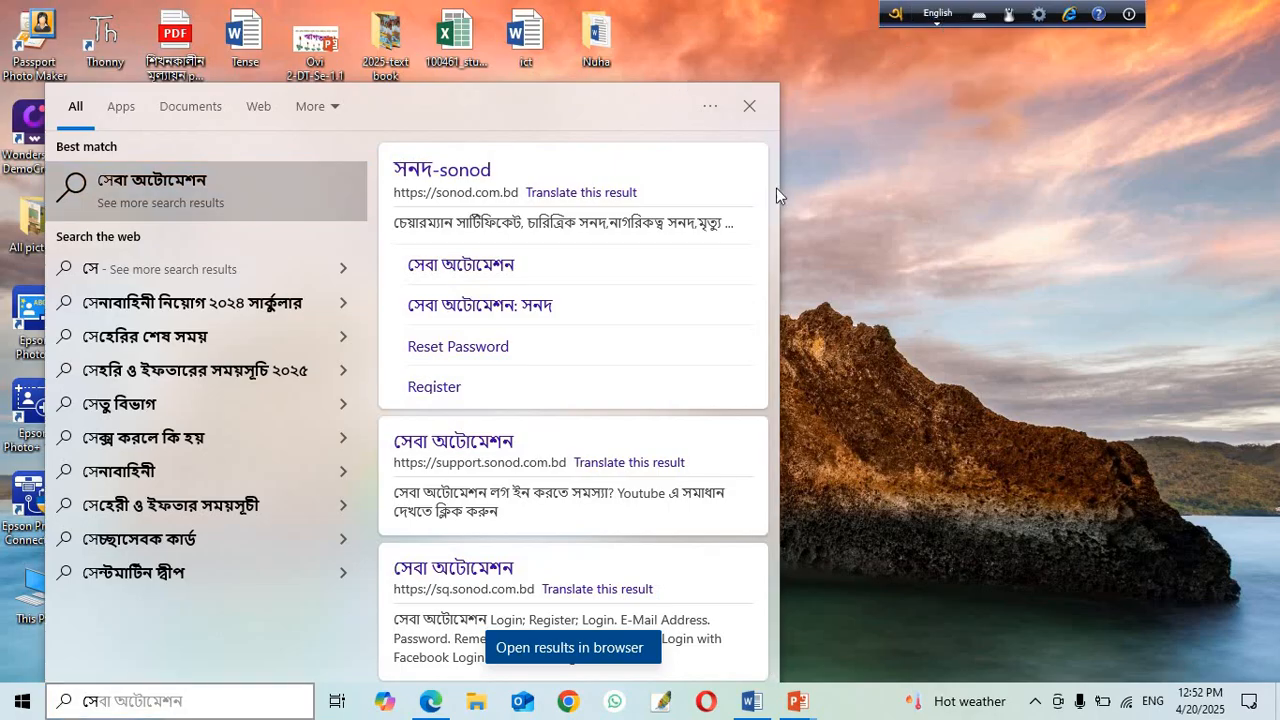
pyautogui.click(749, 106)
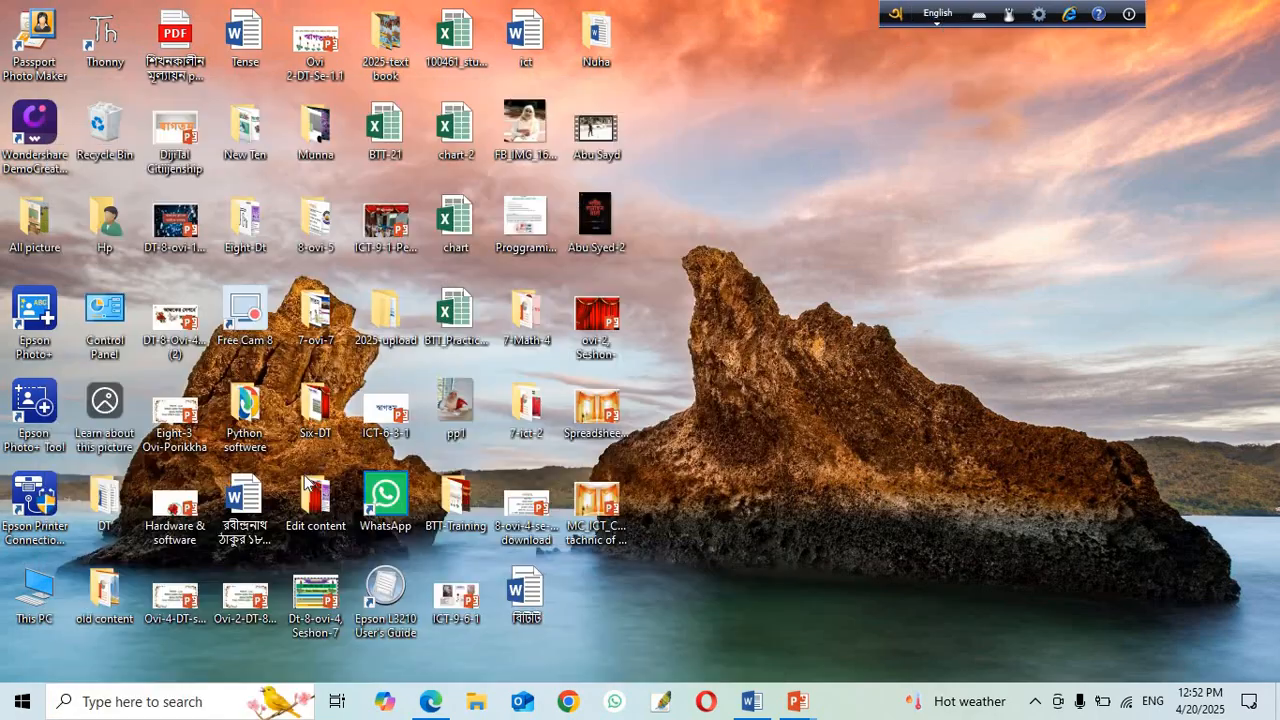
# Step: Launch Word 2013 by searching 'ms w', open a blank document maximized, then close it
pyautogui.click(88, 703)
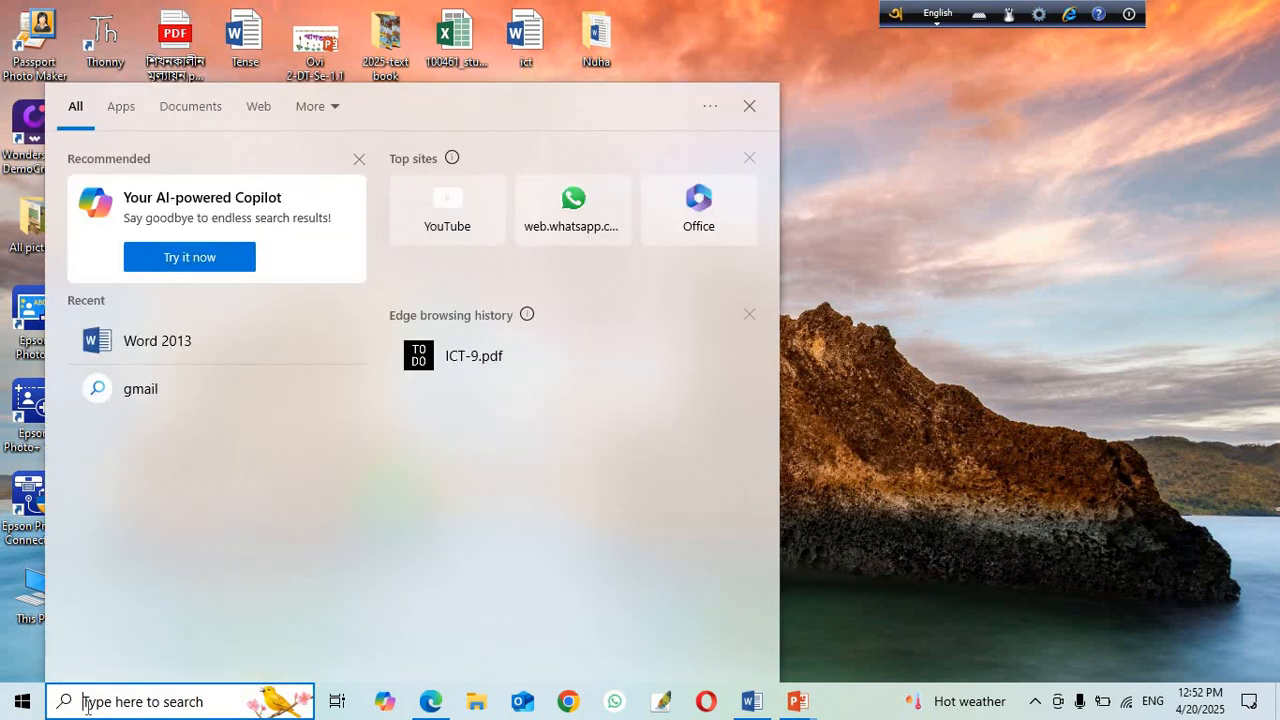
pyautogui.write('ms')
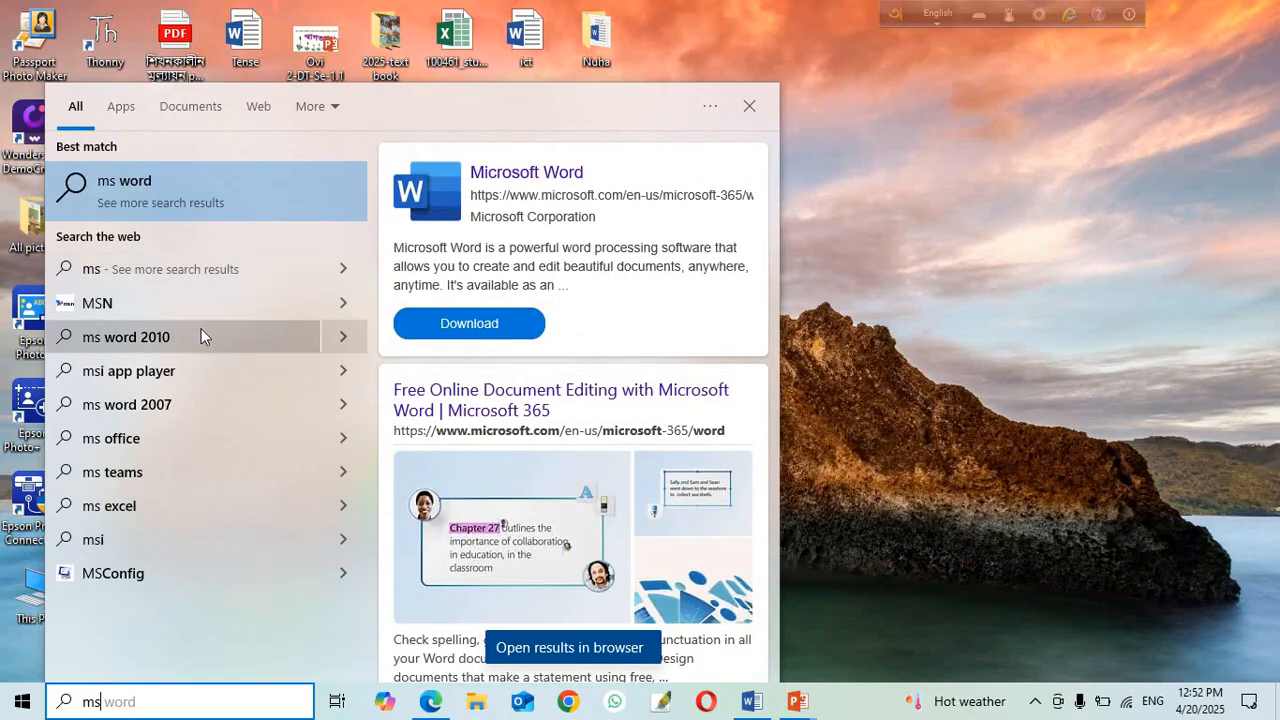
pyautogui.write('w')
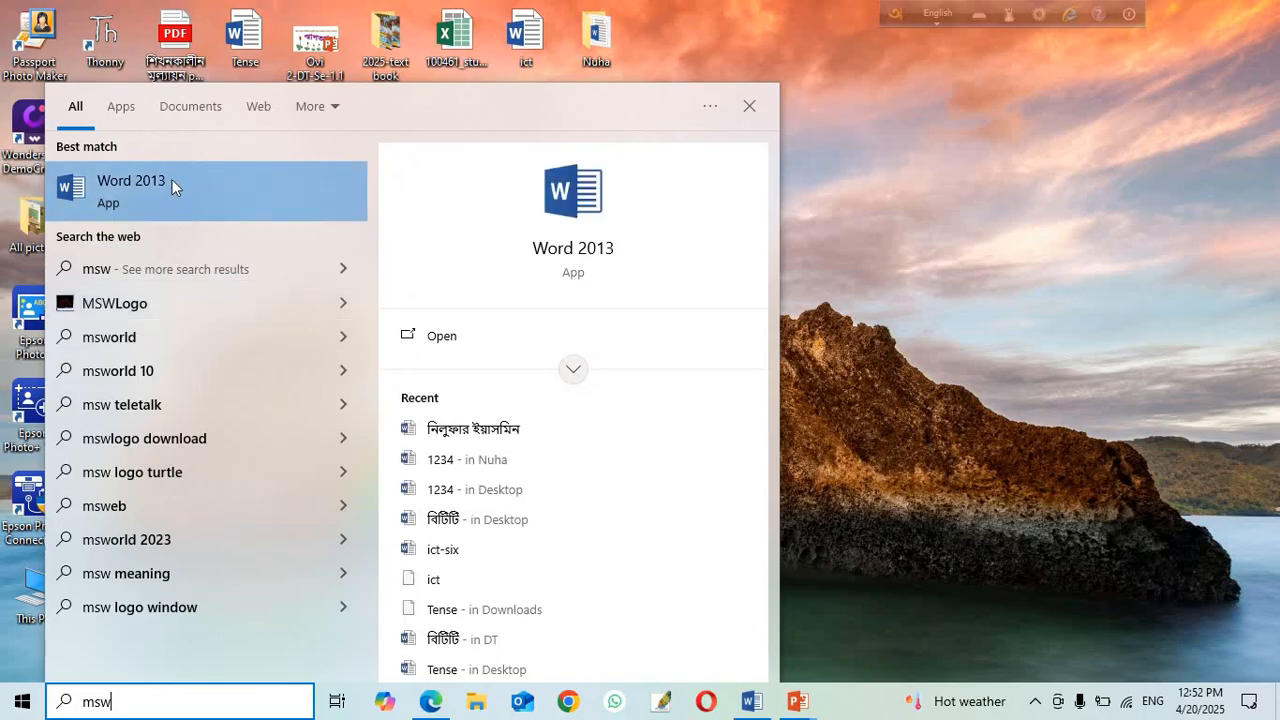
pyautogui.click(172, 180)
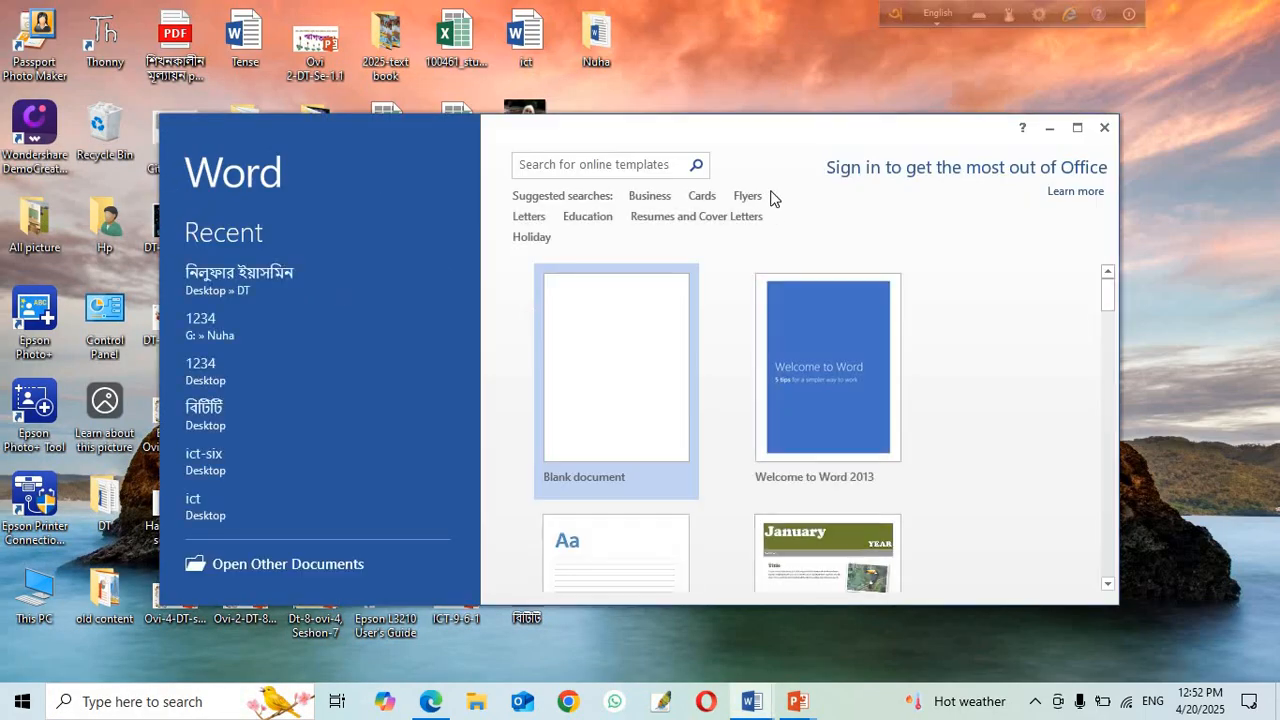
pyautogui.click(601, 336)
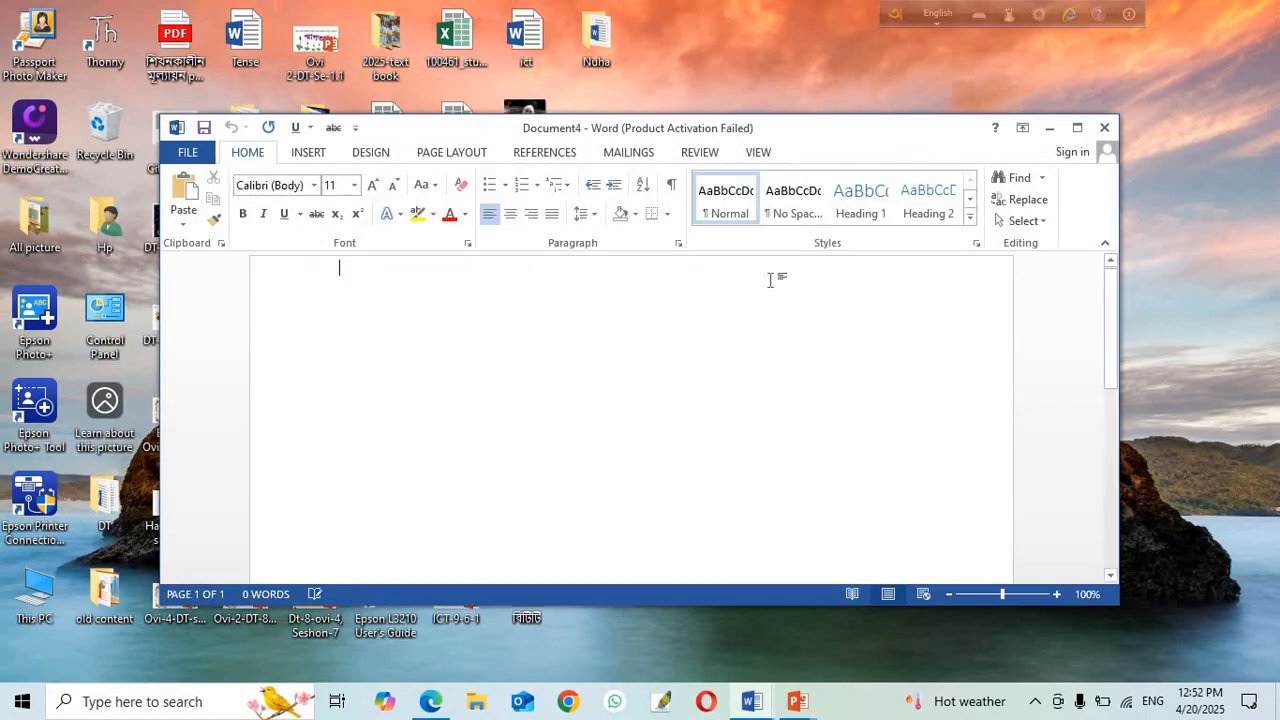
pyautogui.click(1078, 130)
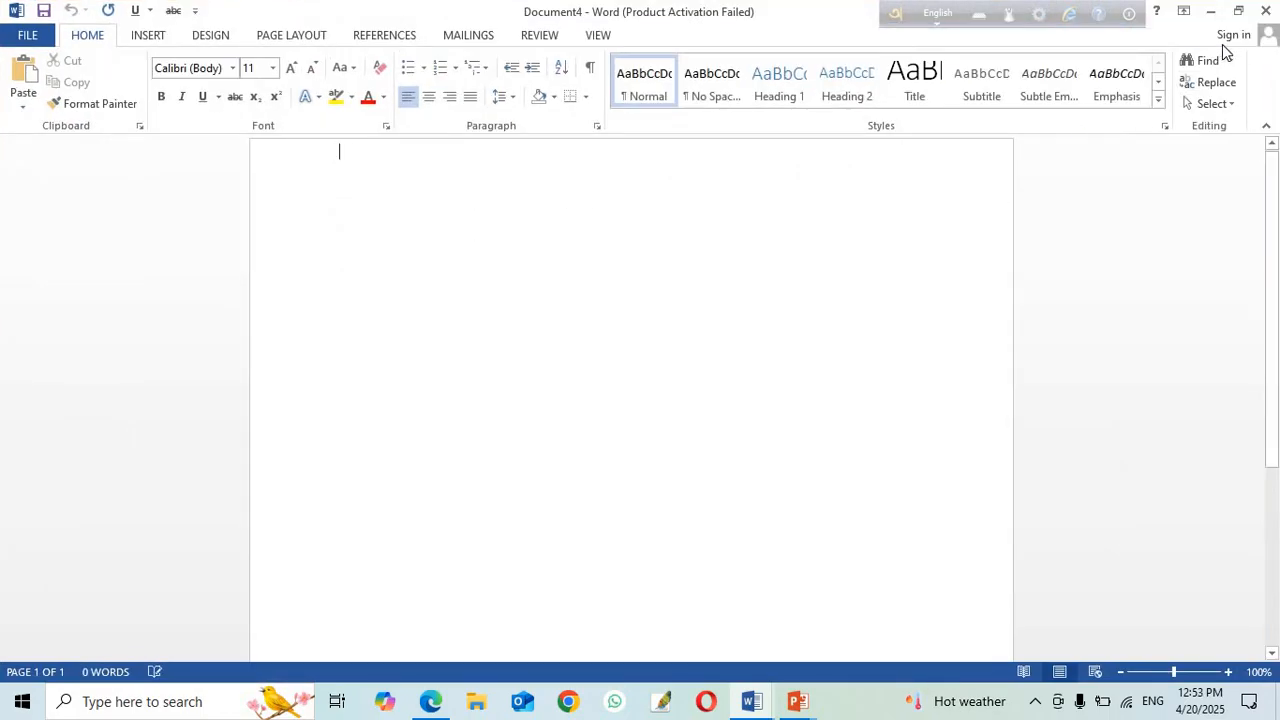
pyautogui.click(1265, 11)
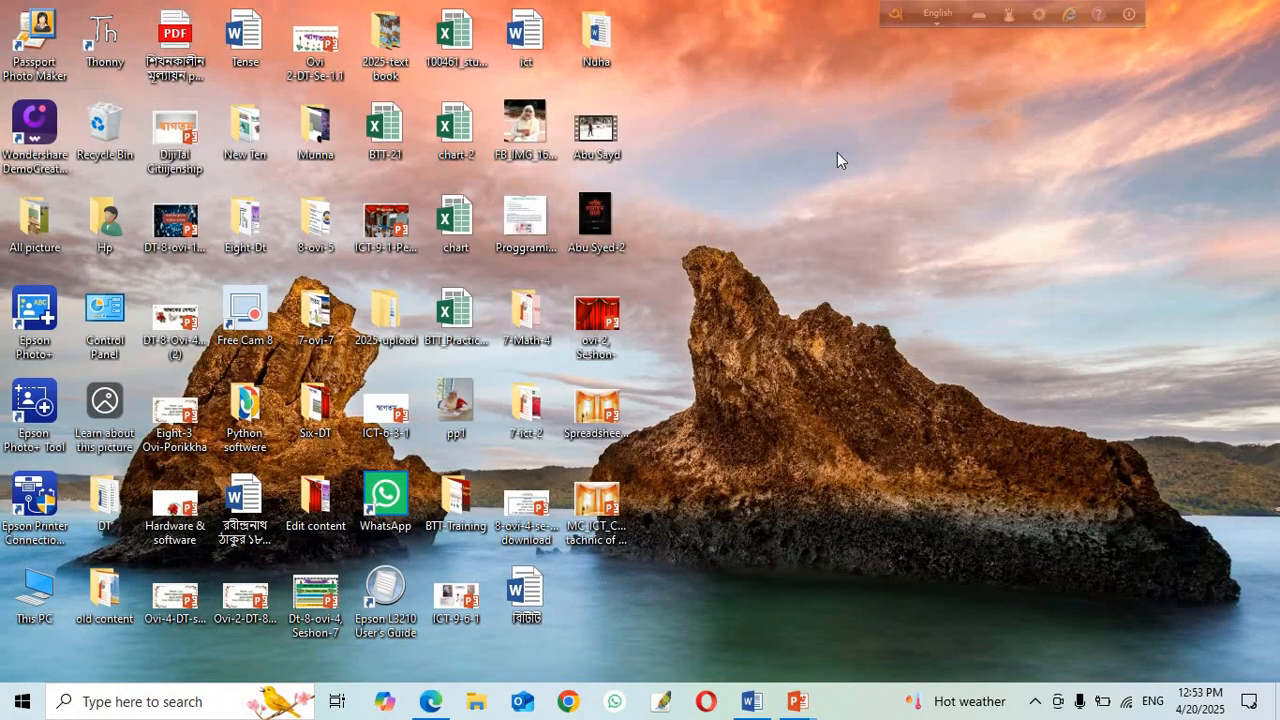
# Step: Create a new Microsoft Word Document on the desktop named 'Word File'
pyautogui.rightClick(812, 136)
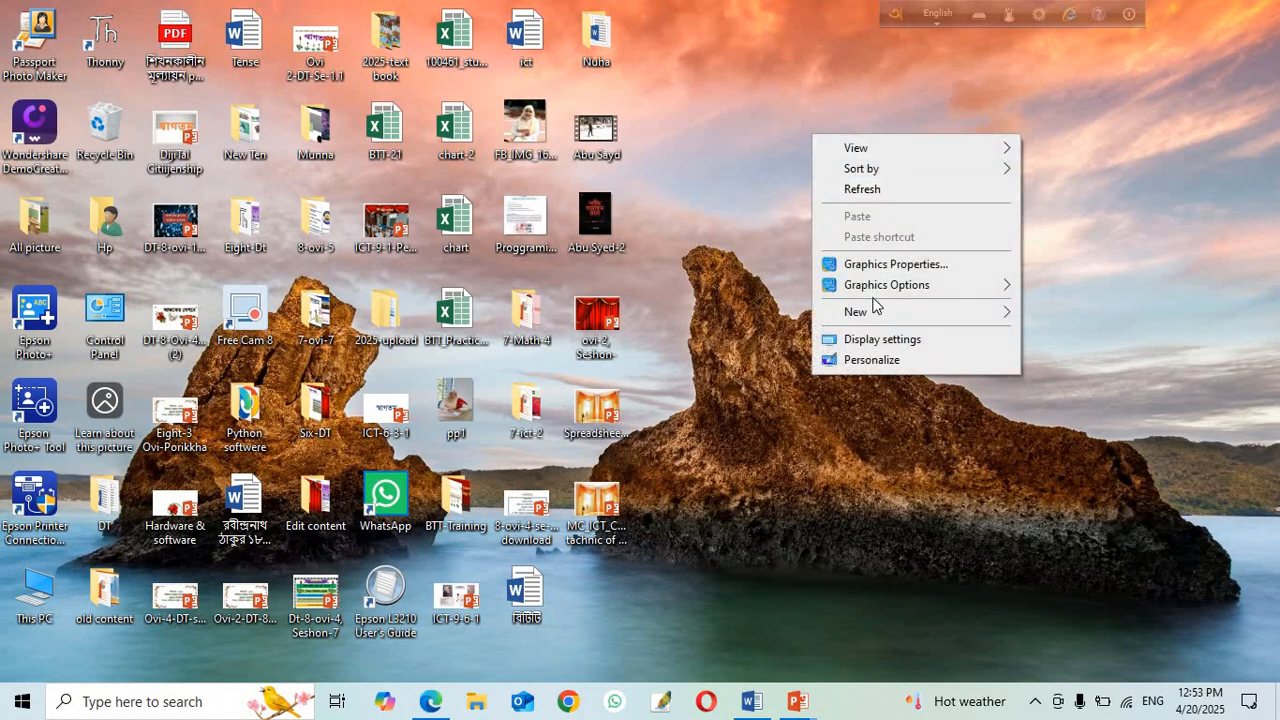
pyautogui.moveTo(831, 305)
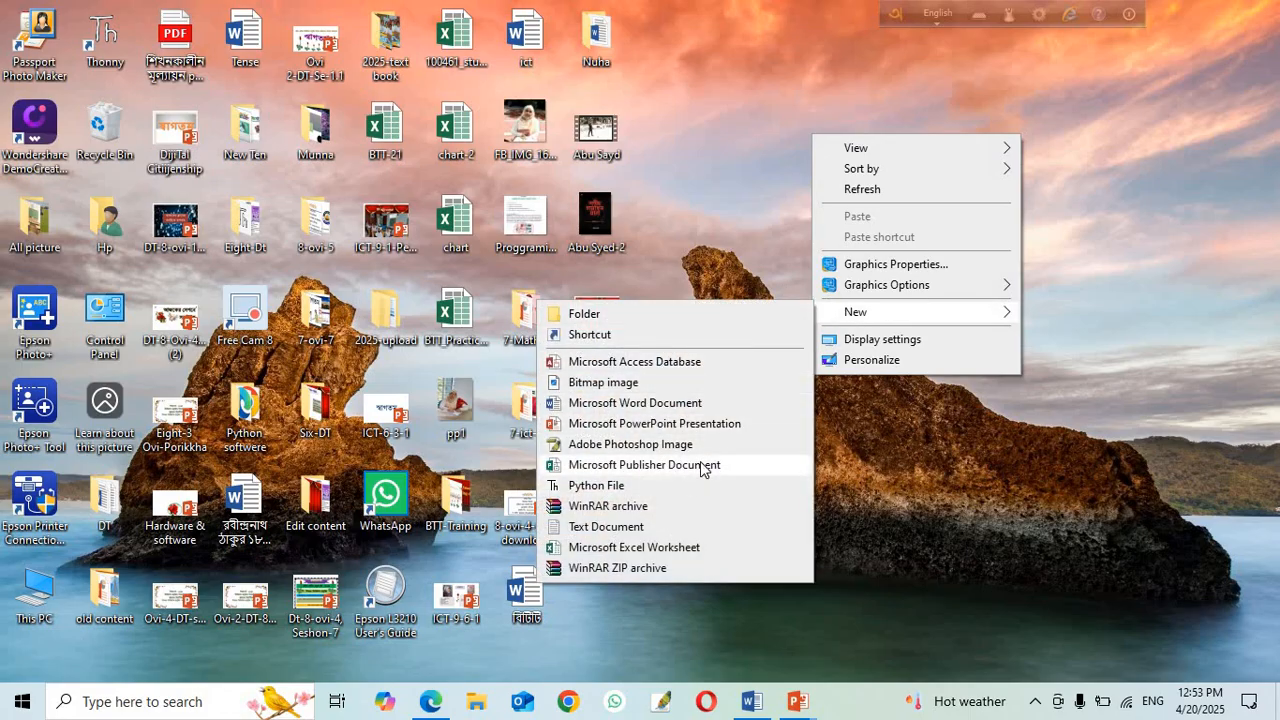
pyautogui.click(675, 405)
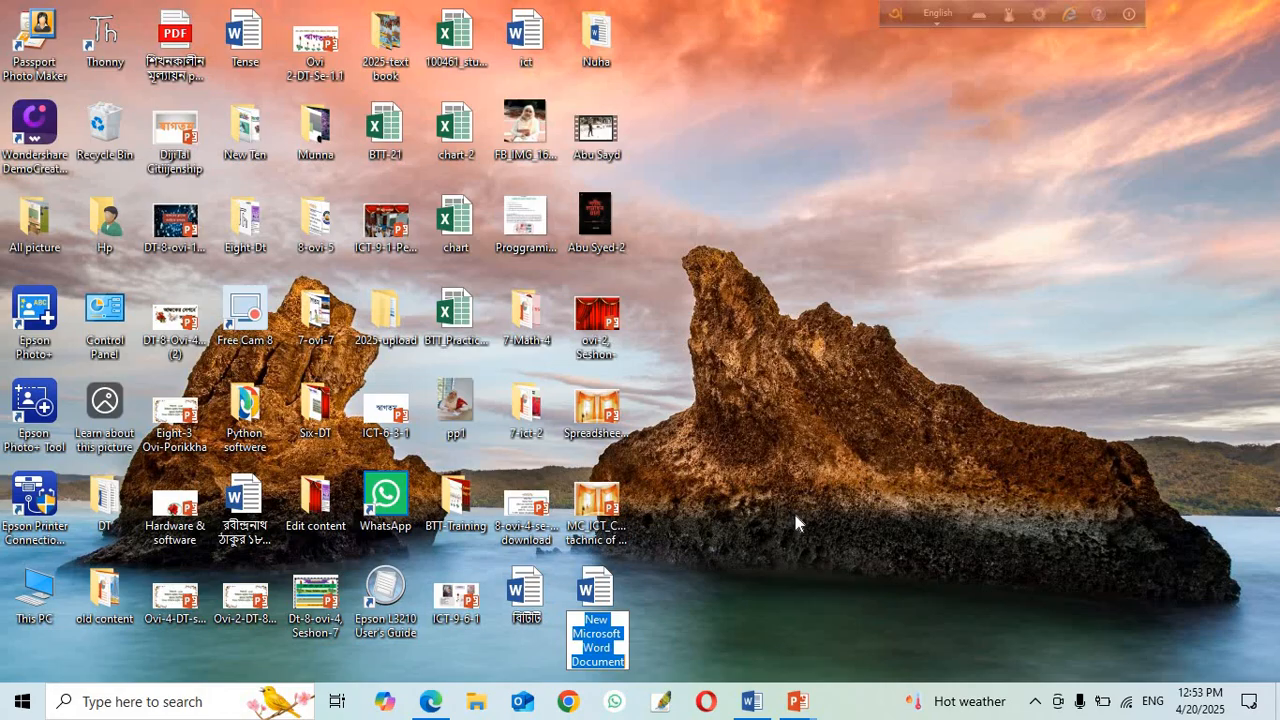
pyautogui.write('W')
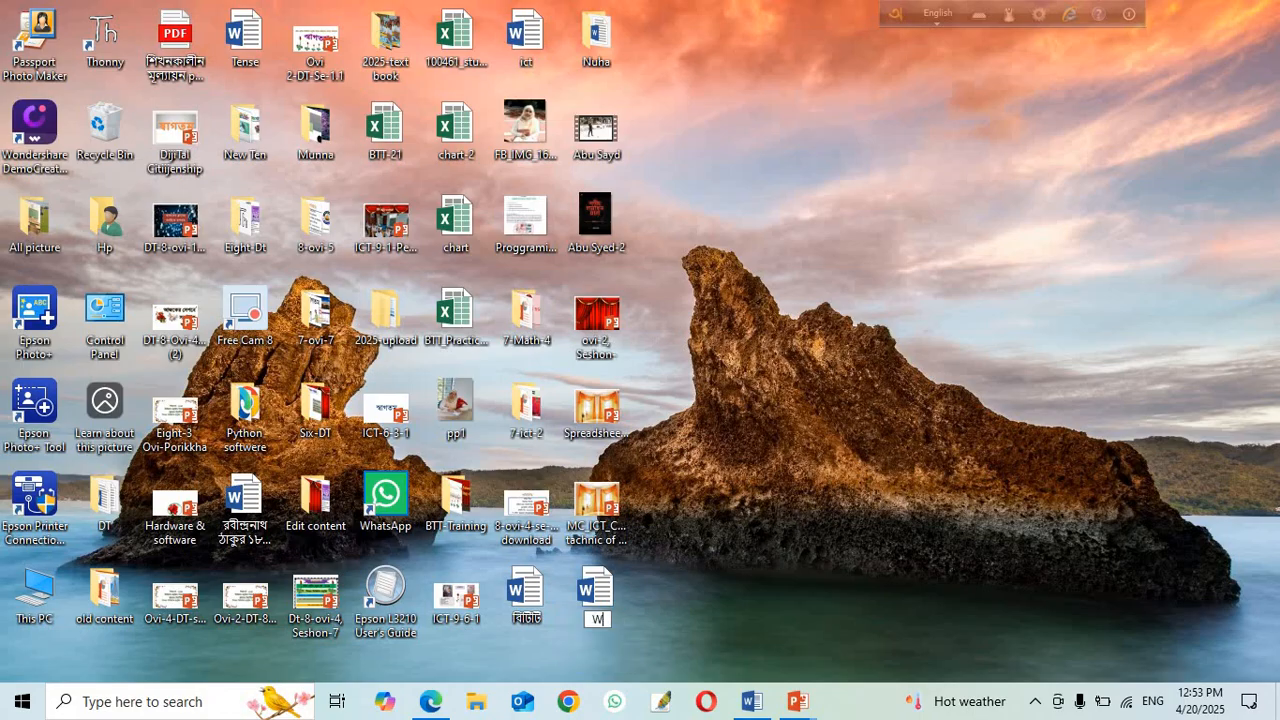
pyautogui.write('ord File')
pyautogui.click(902, 256)
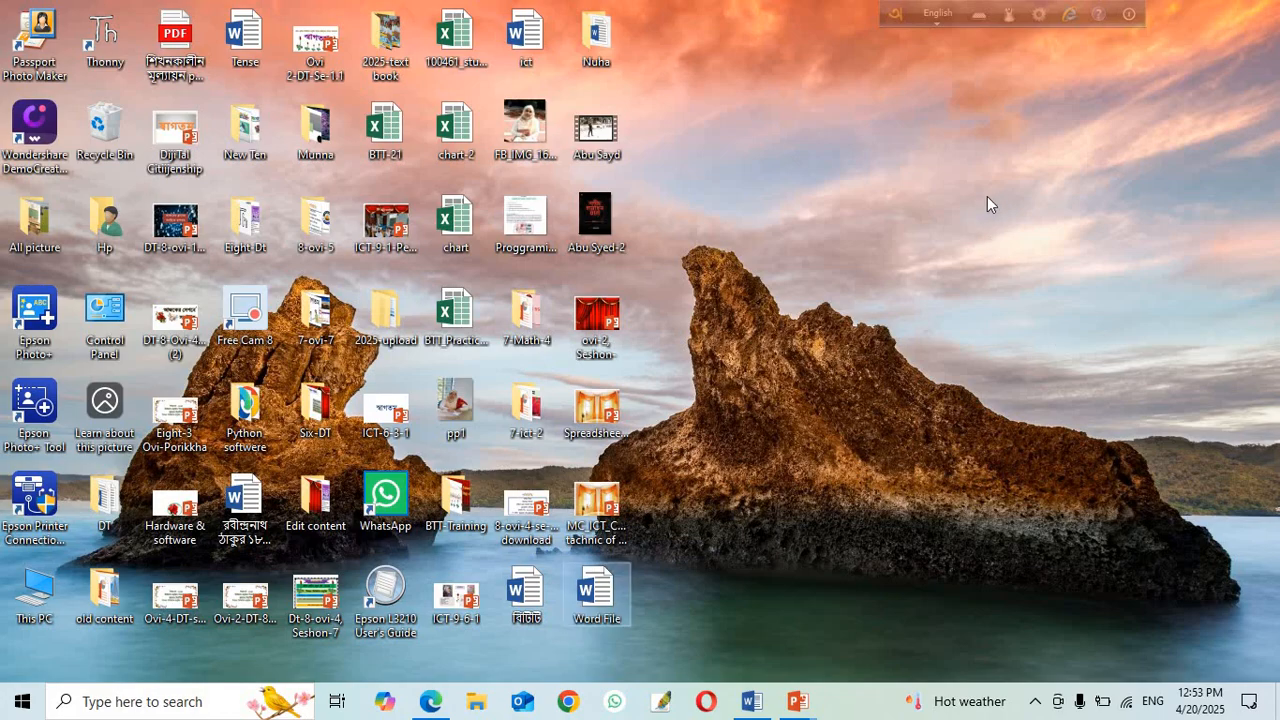
# Step: Open the 'Word File' desktop document in Word 2013 and maximize its window
pyautogui.doubleClick(597, 594)
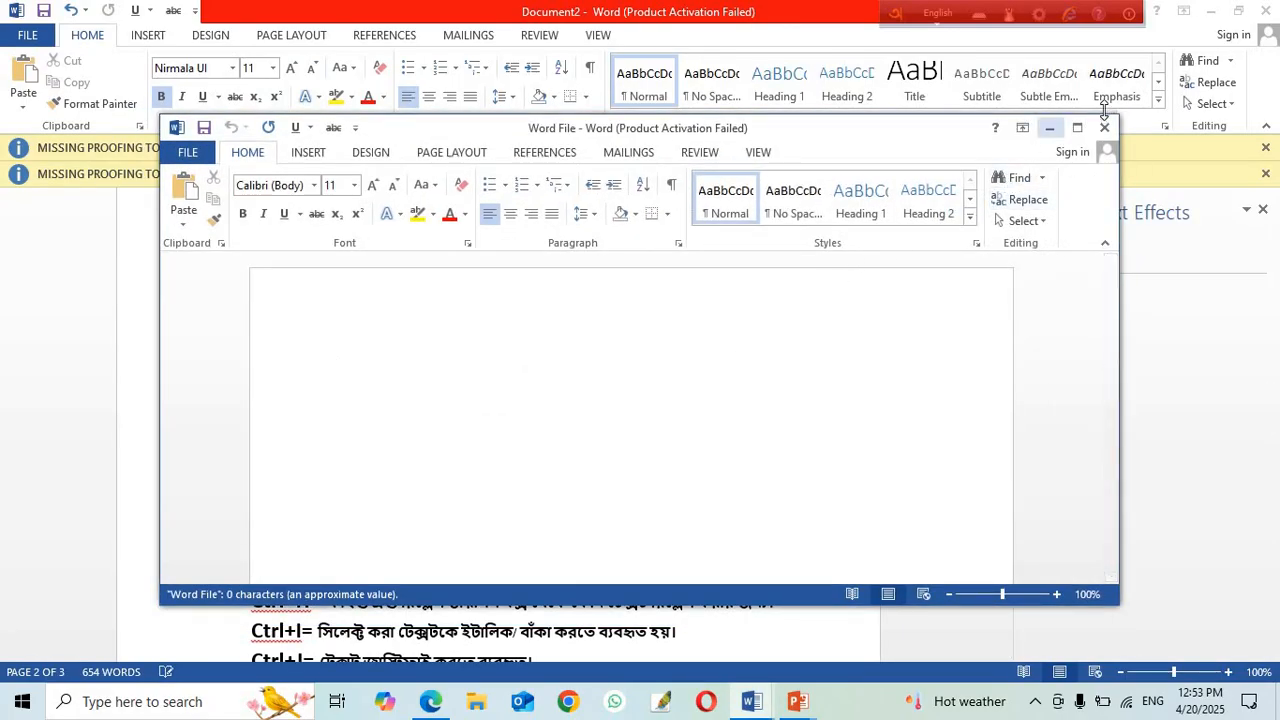
pyautogui.click(1077, 128)
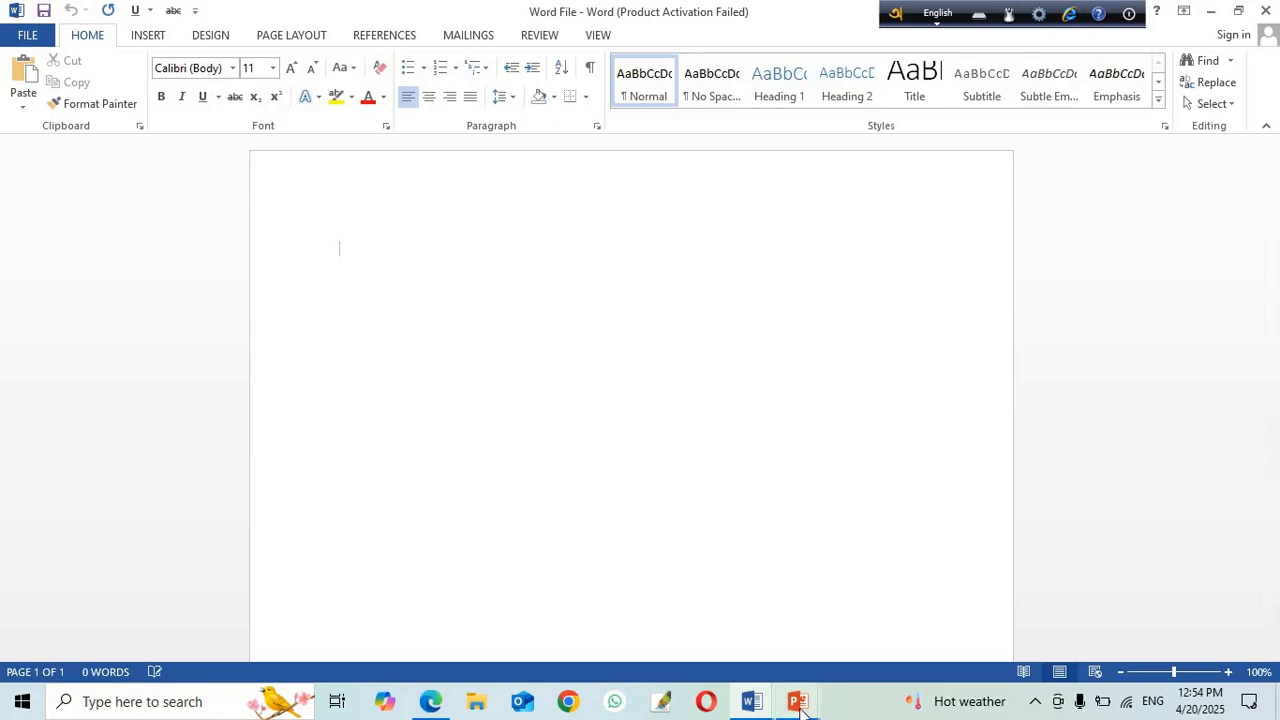
pyautogui.moveTo(798, 706)
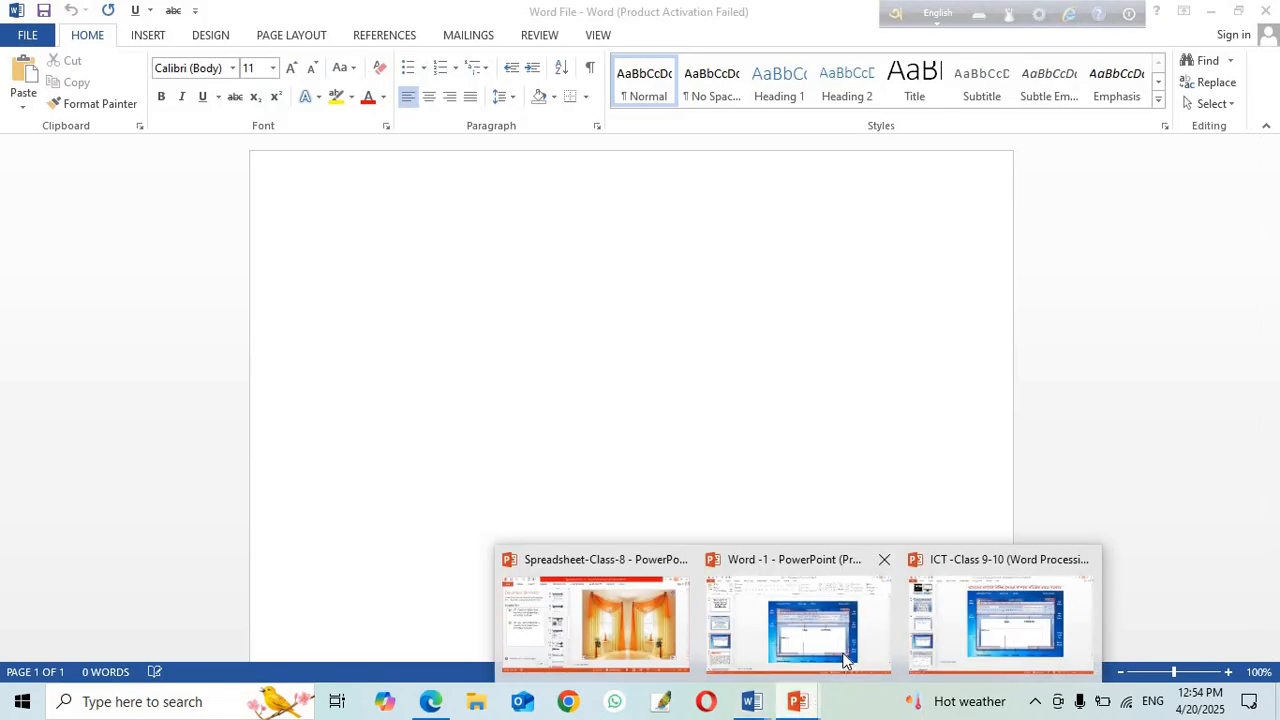
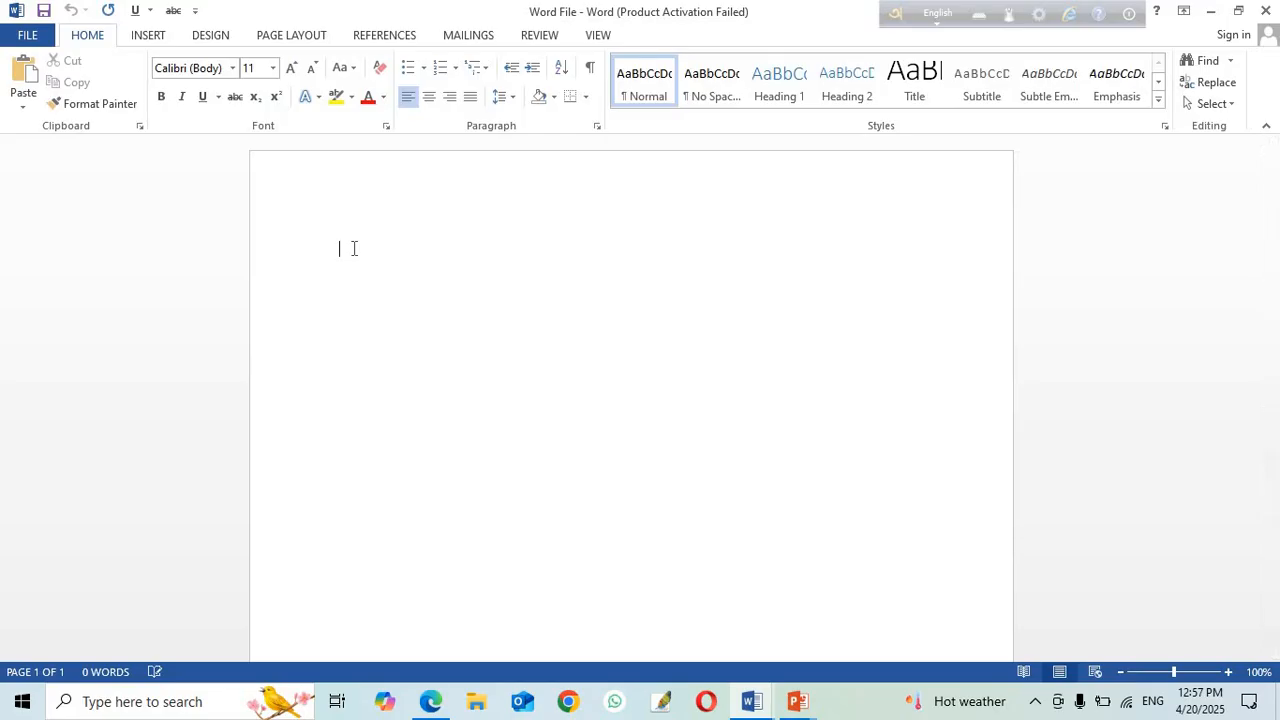
# Step: Type 'Ms Word' on the first line, start a new line, and save the document
pyautogui.write('Ms Word')
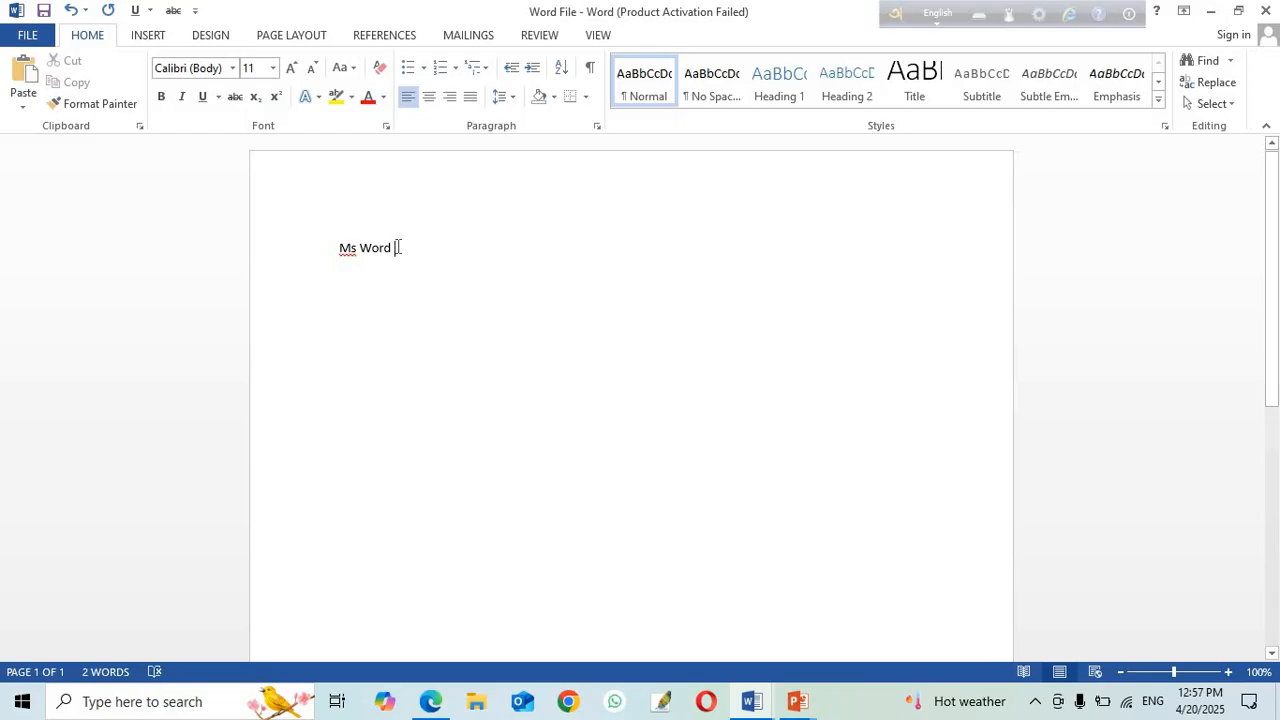
pyautogui.press('Return')
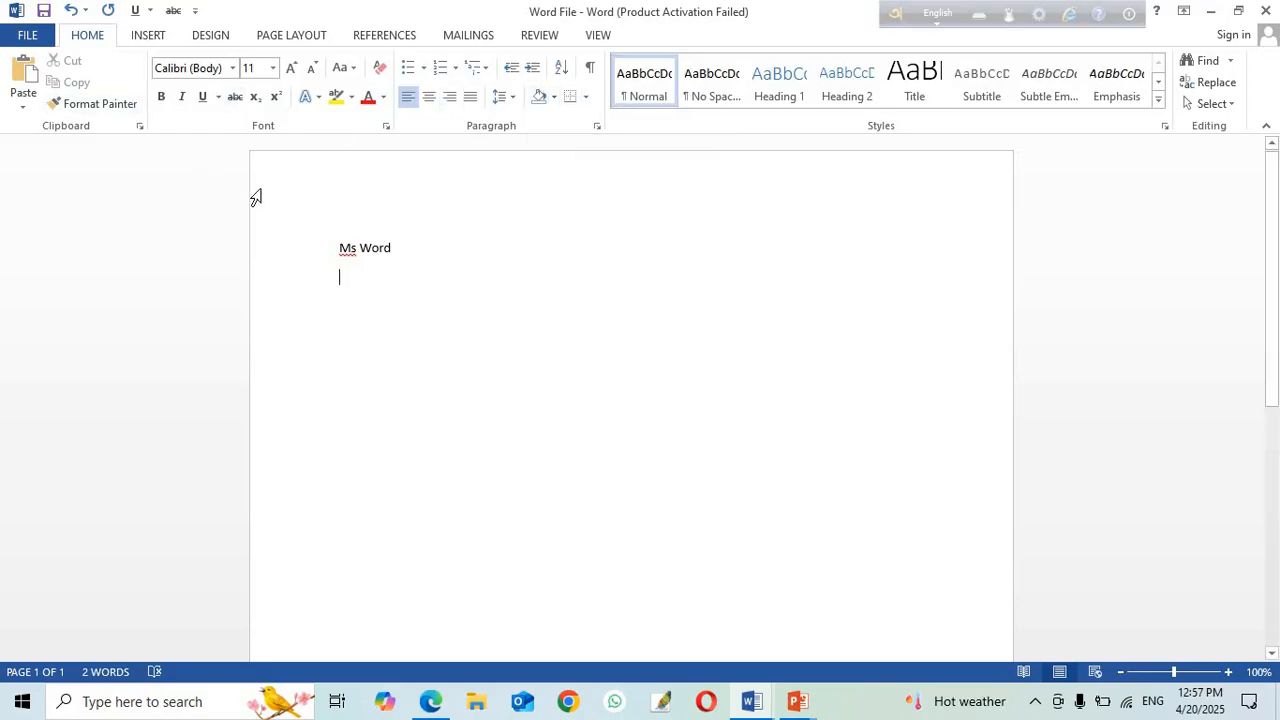
pyautogui.click(42, 12)
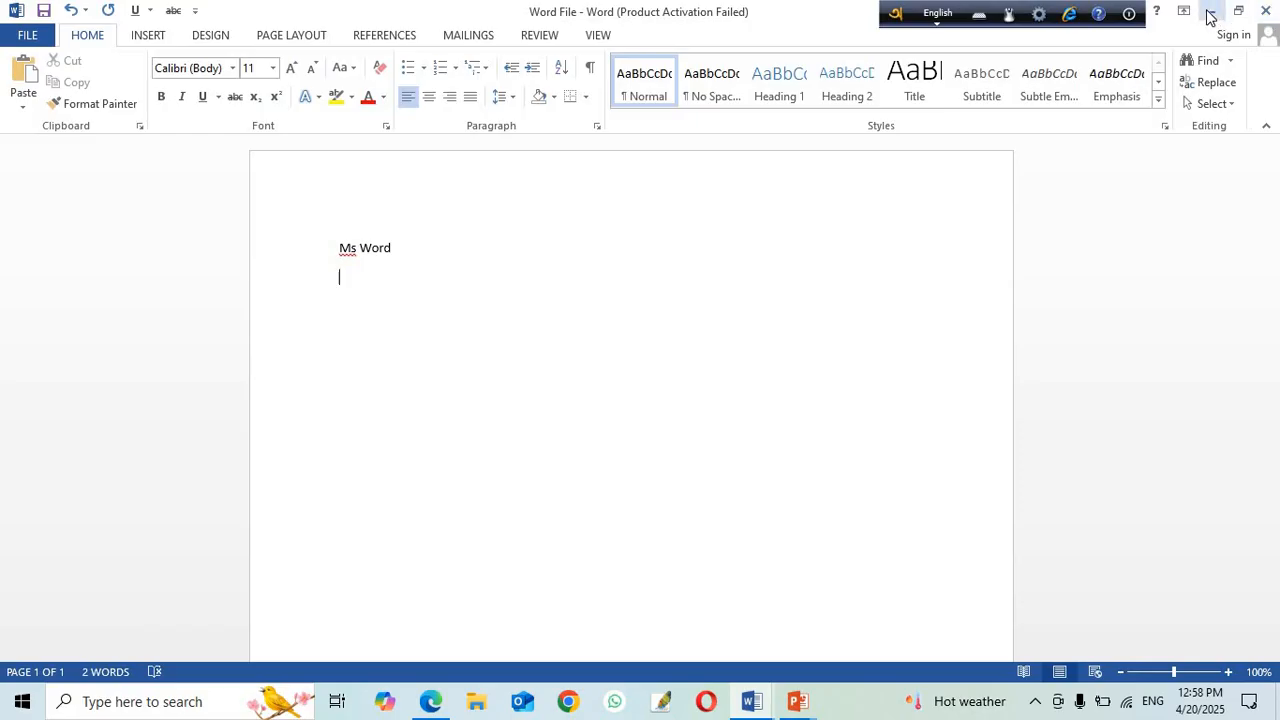
pyautogui.click(24, 38)
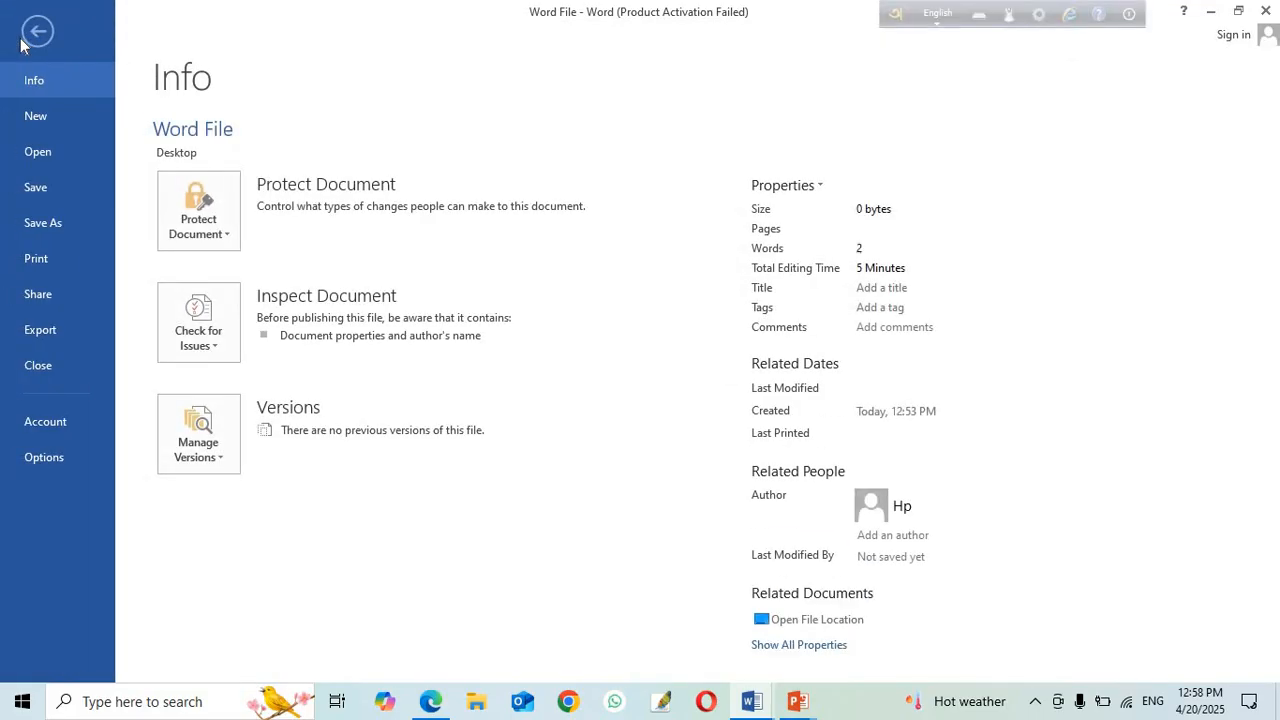
pyautogui.click(36, 116)
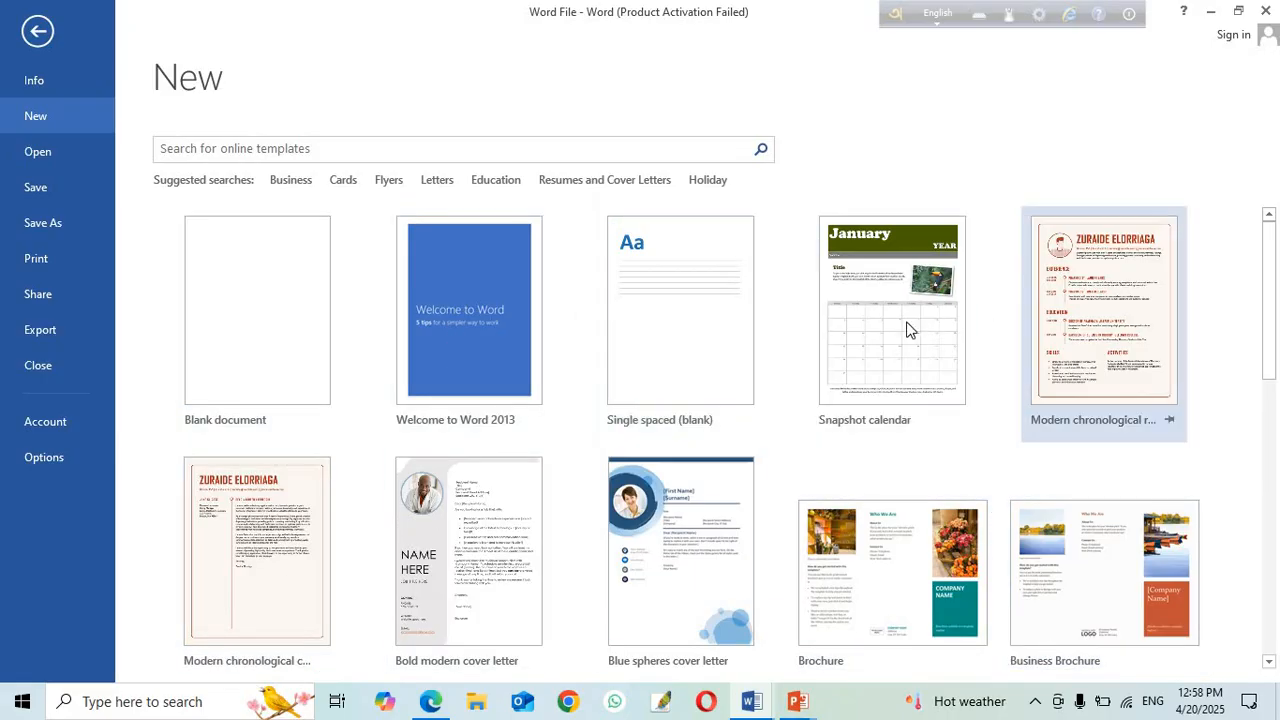
pyautogui.click(245, 292)
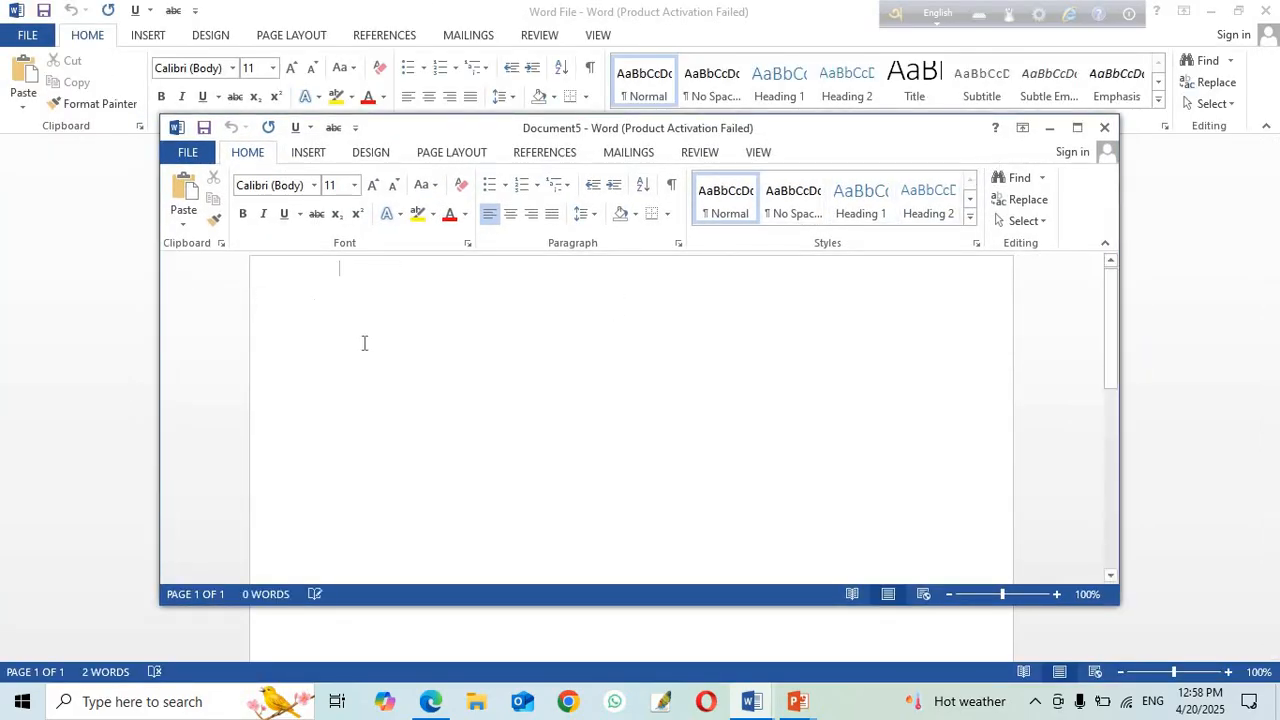
pyautogui.click(1078, 131)
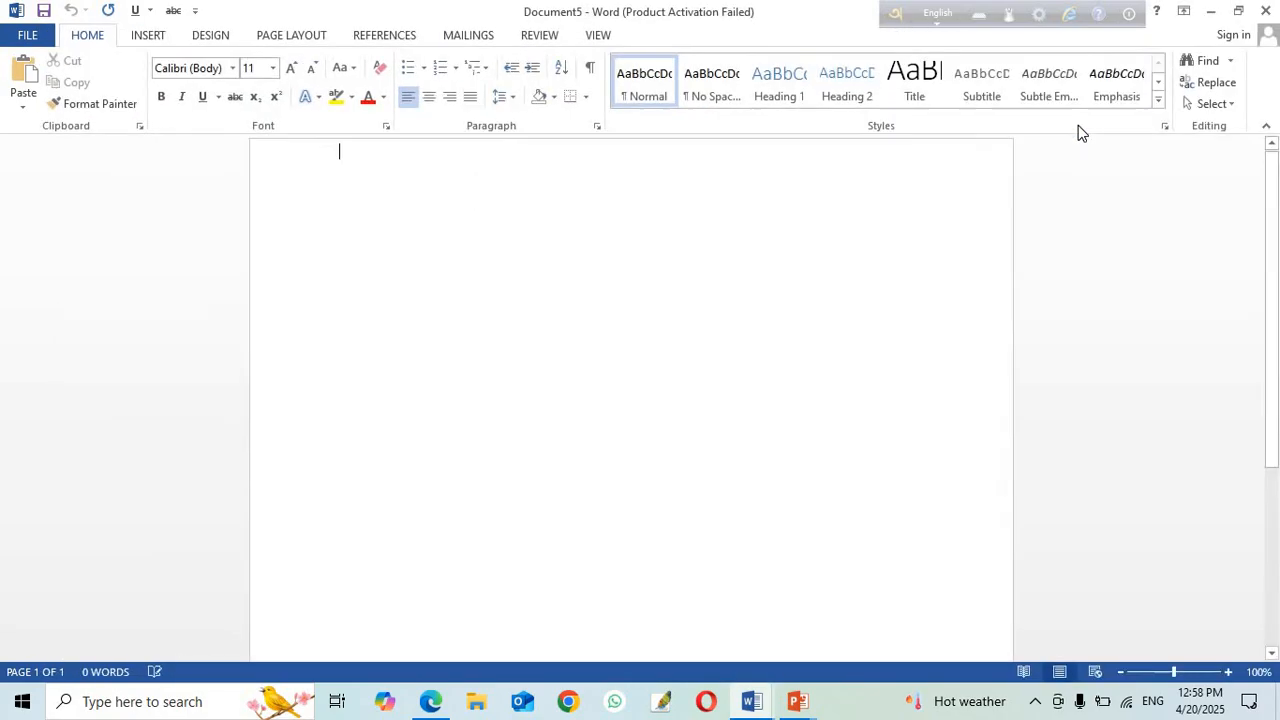
pyautogui.click(1264, 12)
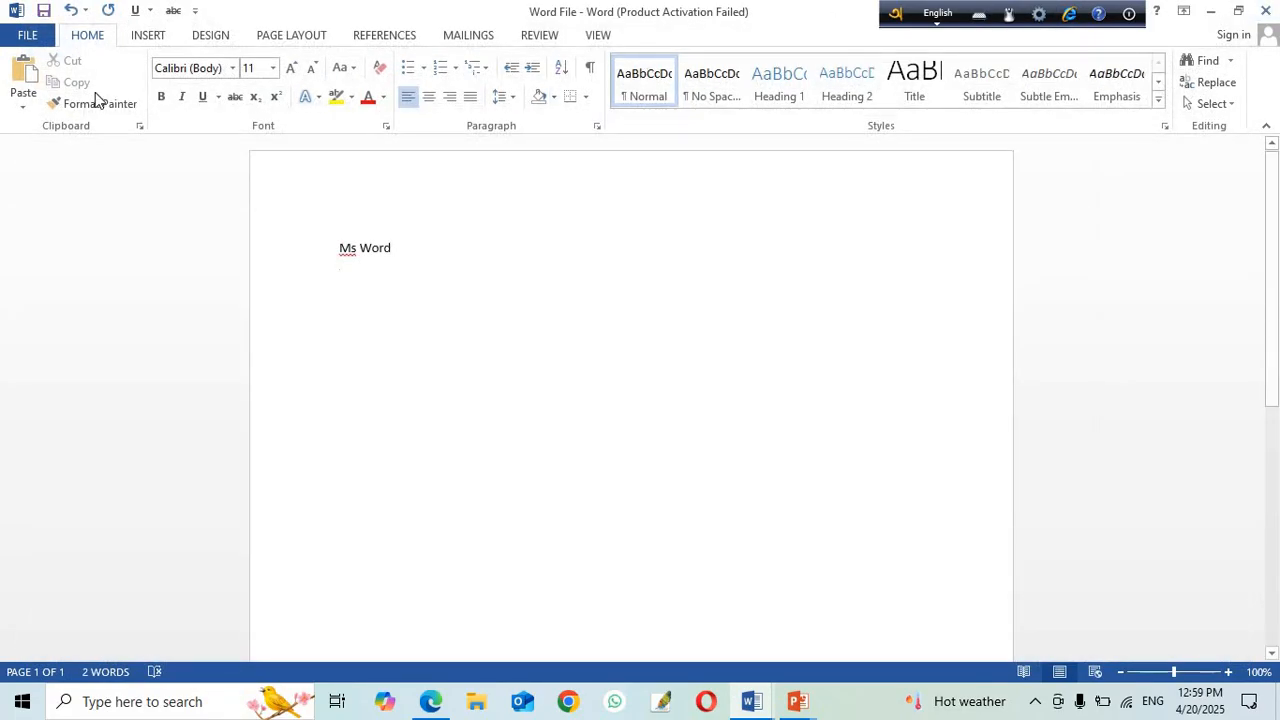
pyautogui.click(27, 36)
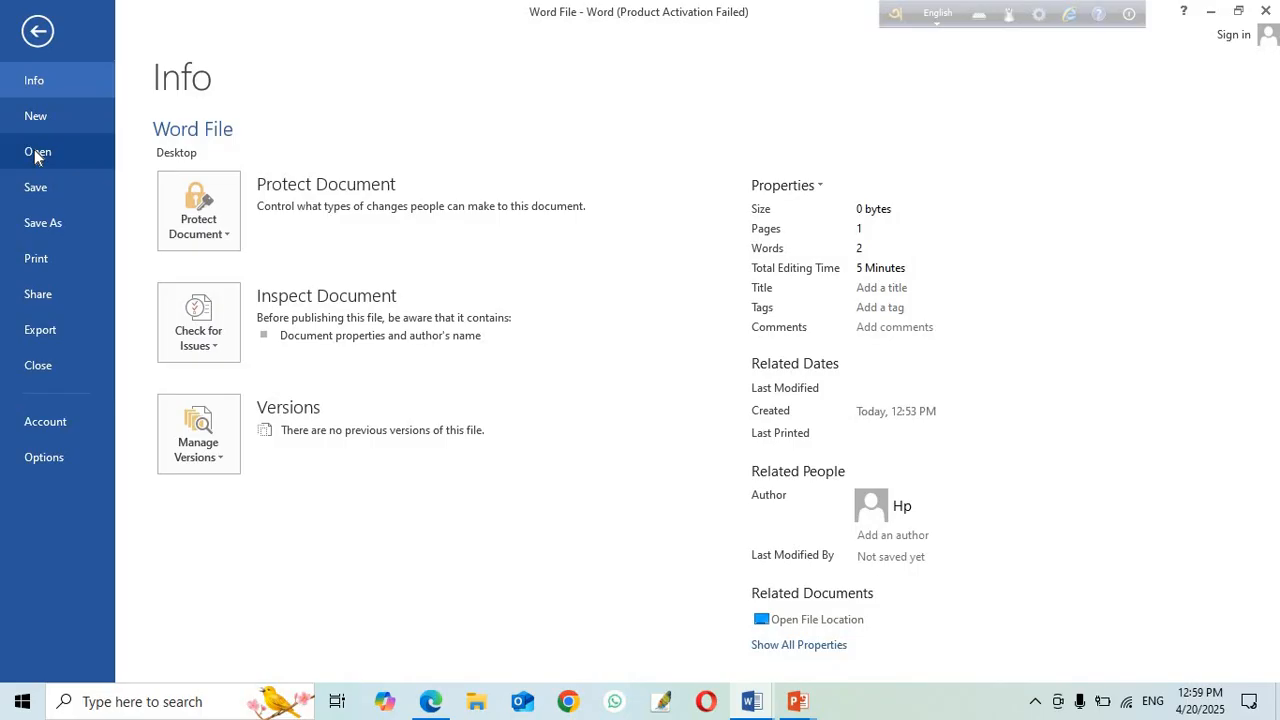
pyautogui.click(37, 152)
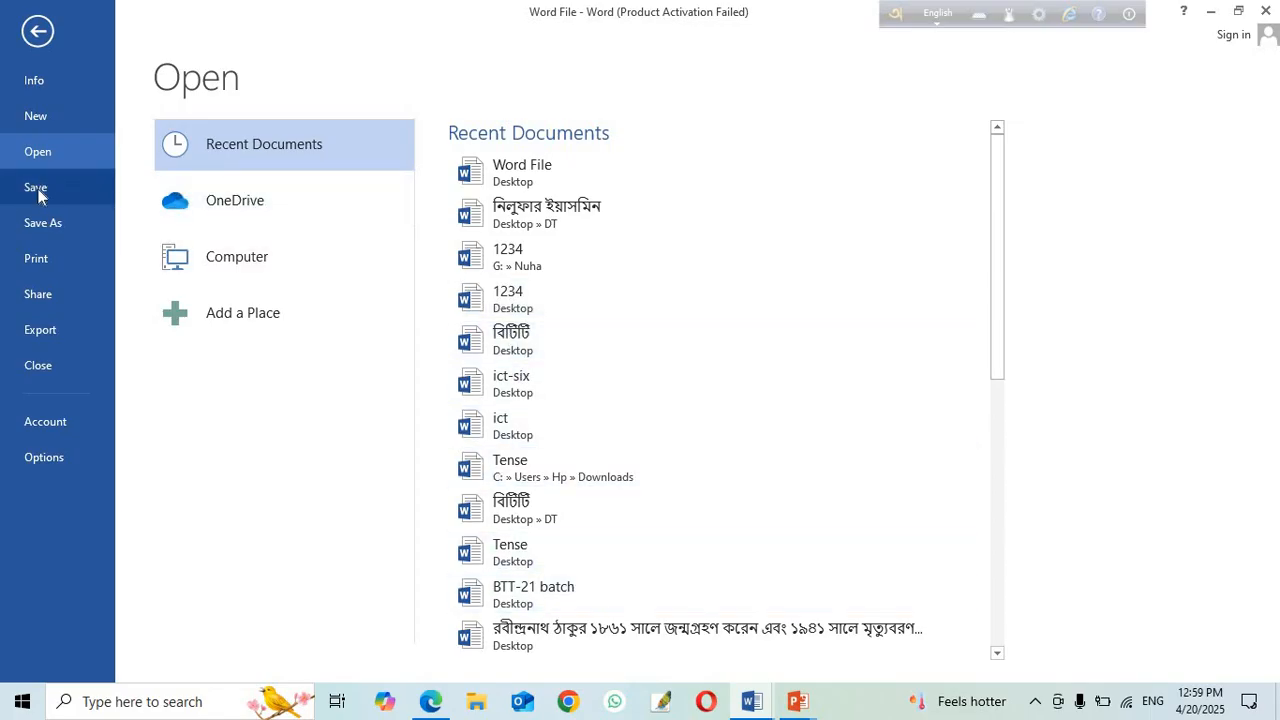
pyautogui.click(41, 31)
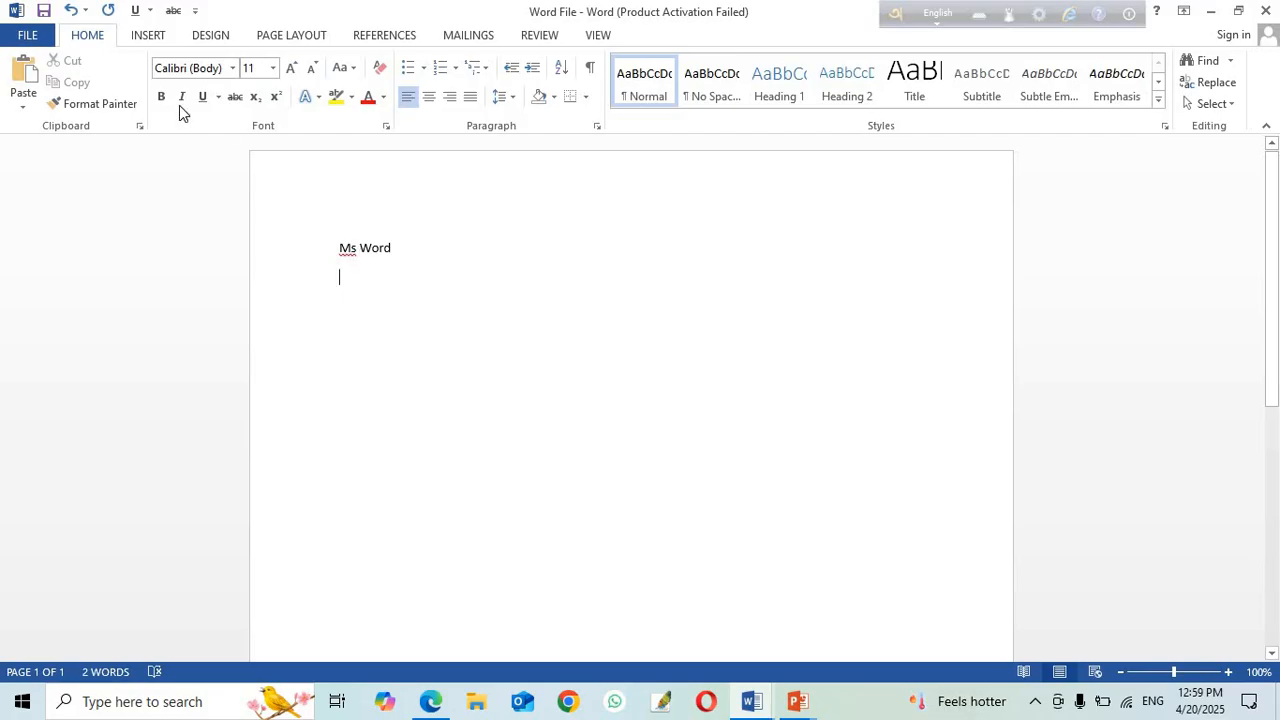
# Step: Save the document via FILE, then type 'Bangla Tutorial' on the second line
pyautogui.click(26, 35)
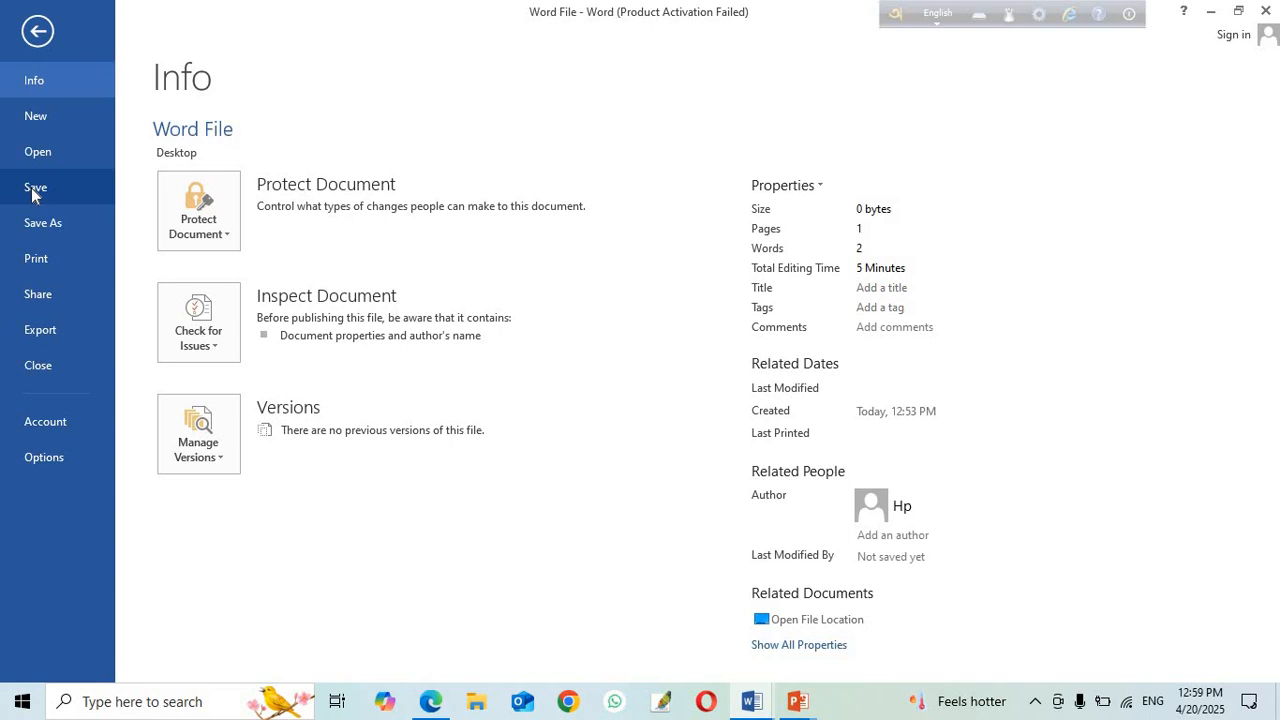
pyautogui.click(34, 189)
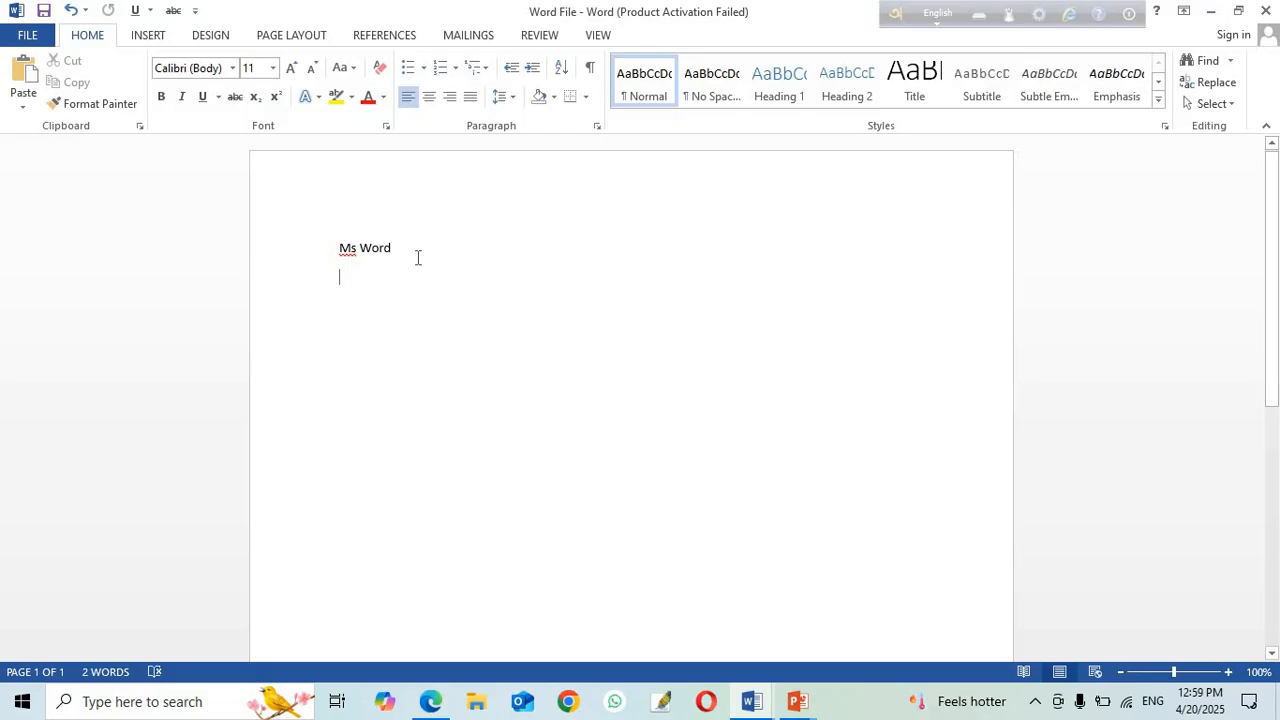
pyautogui.write('Bang')
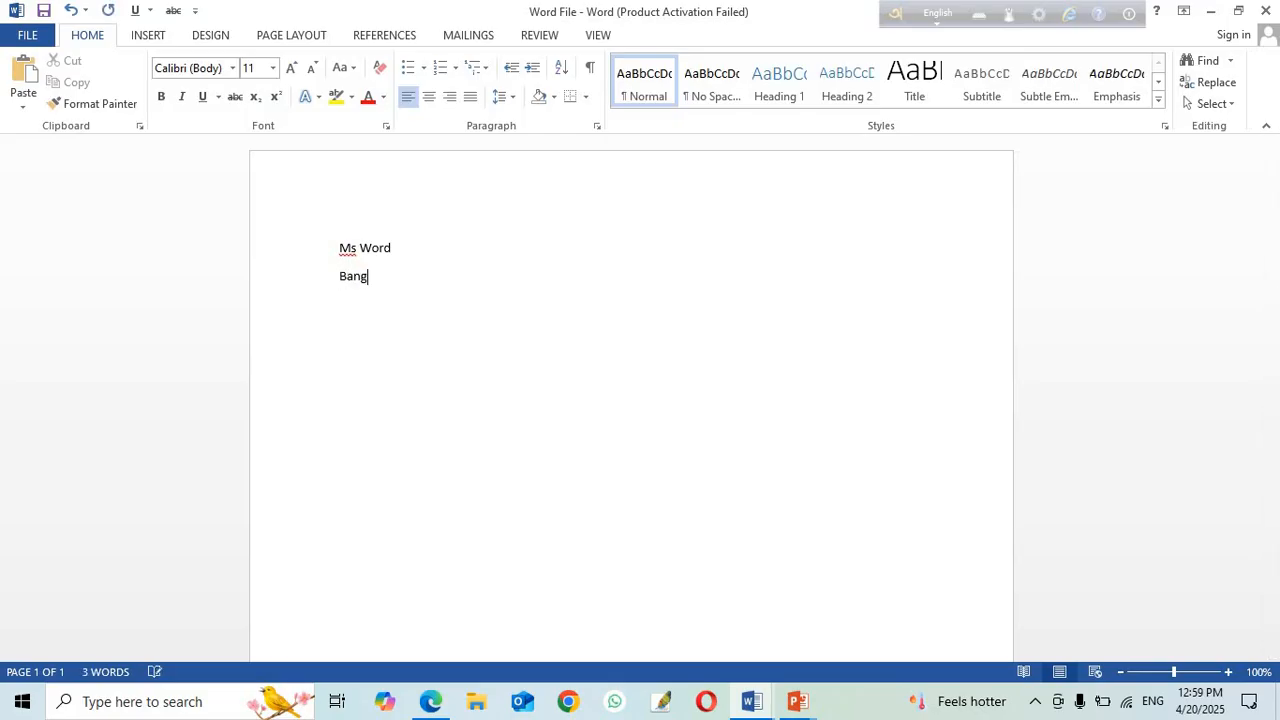
pyautogui.write('la Tutorial')
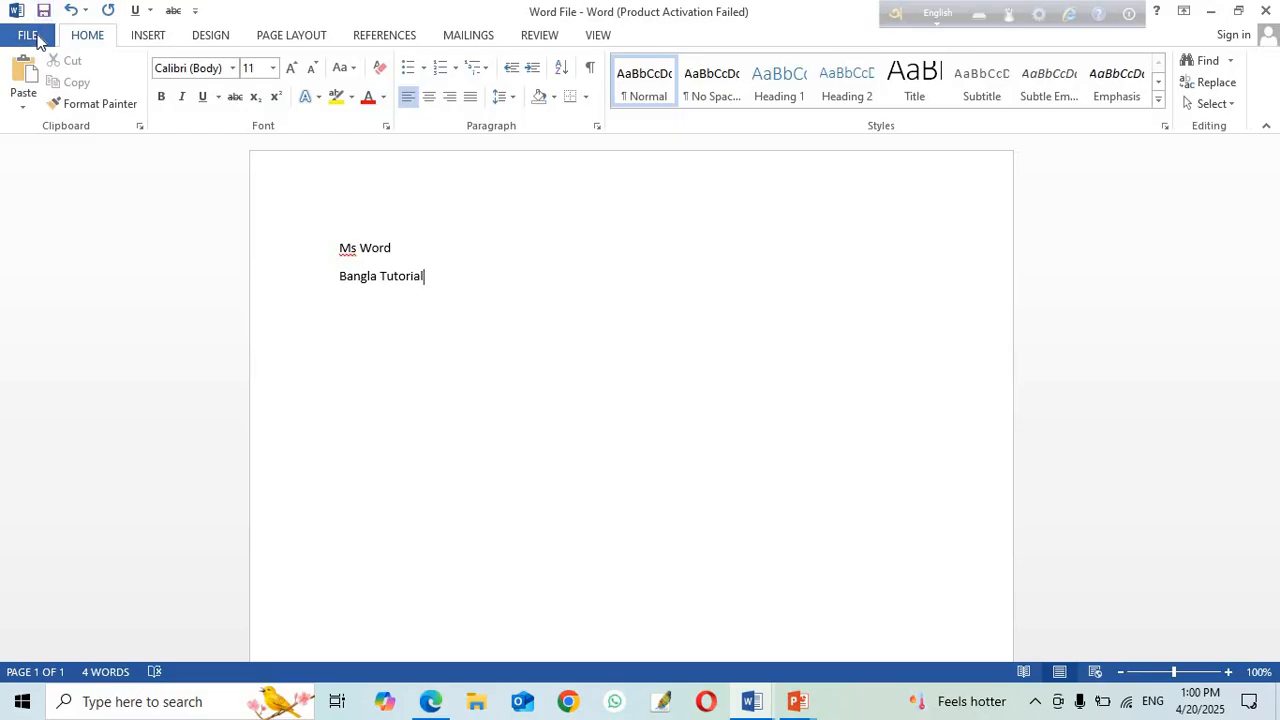
# Step: Open Save As at the Desktop and select the DT folder as destination
pyautogui.click(28, 36)
pyautogui.click(28, 232)
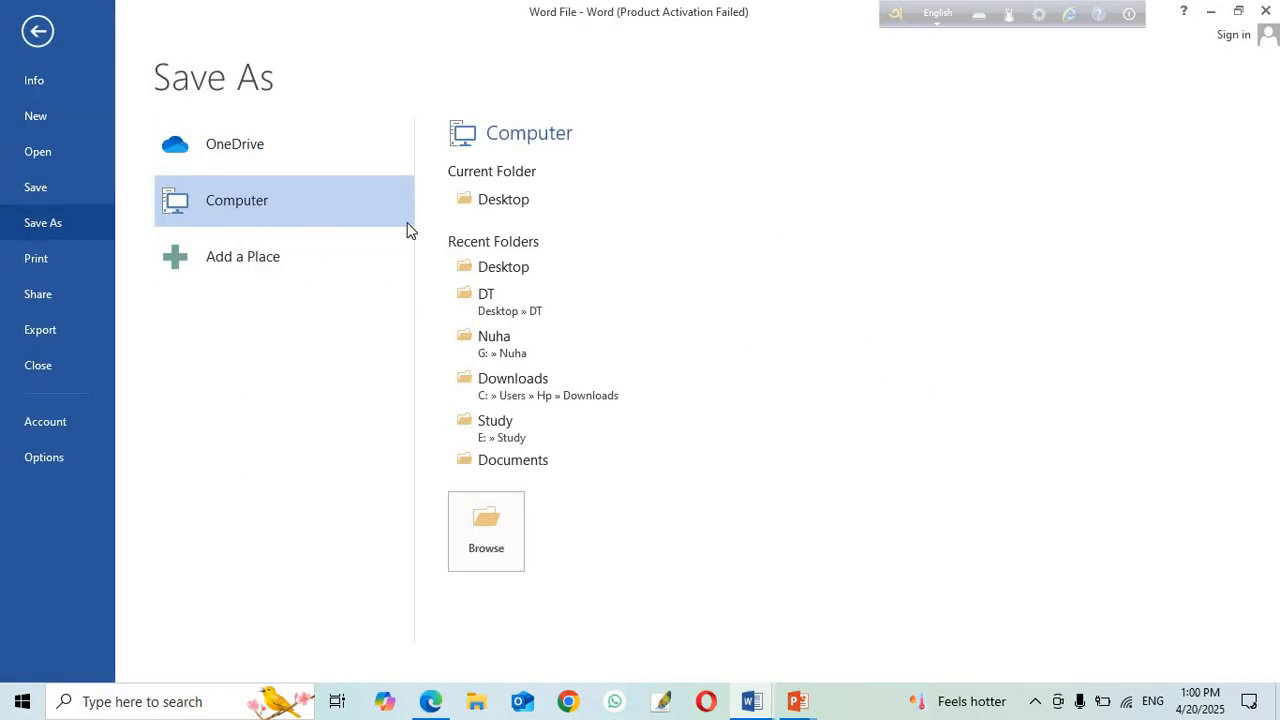
pyautogui.click(497, 200)
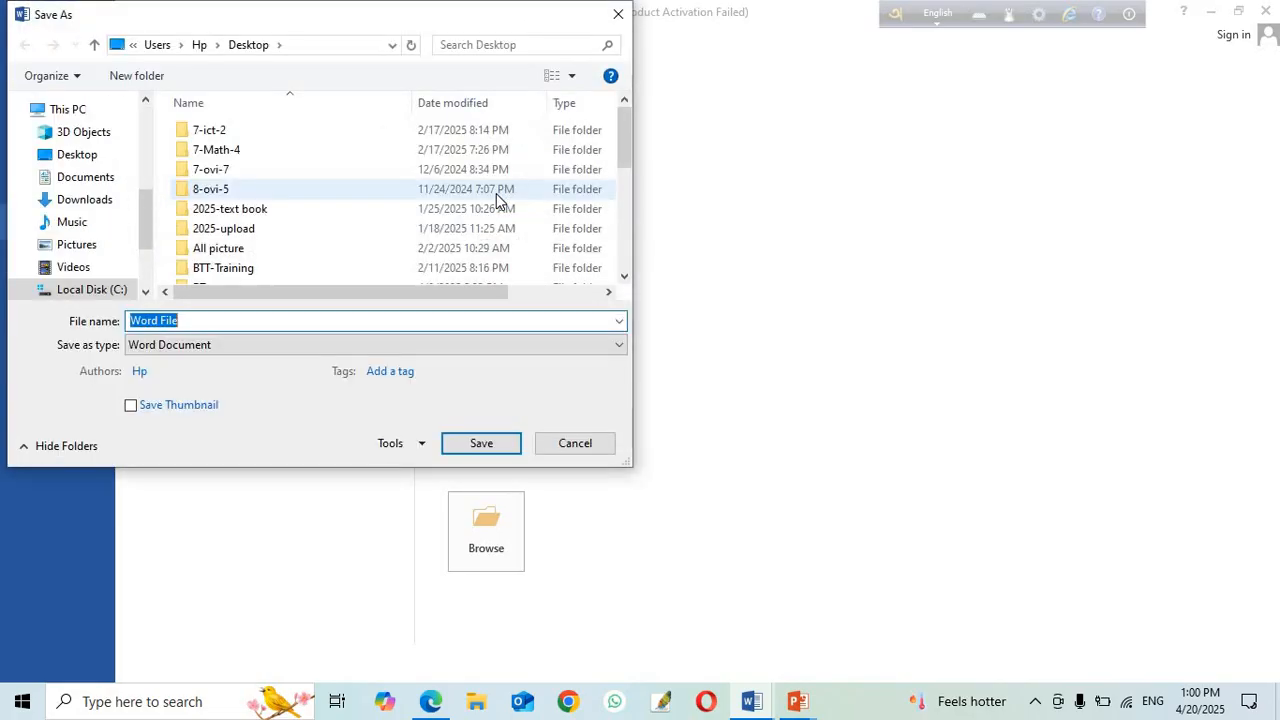
pyautogui.scroll(-5, 296, 224)
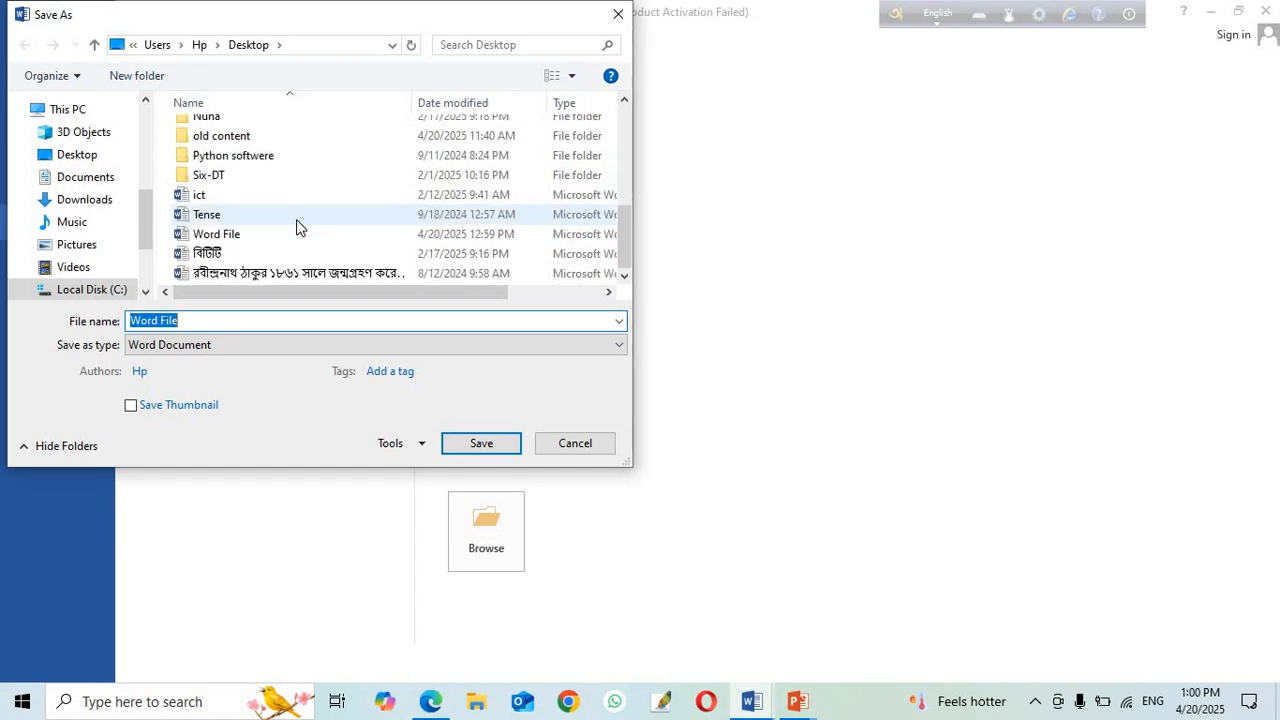
pyautogui.scroll(3, 296, 224)
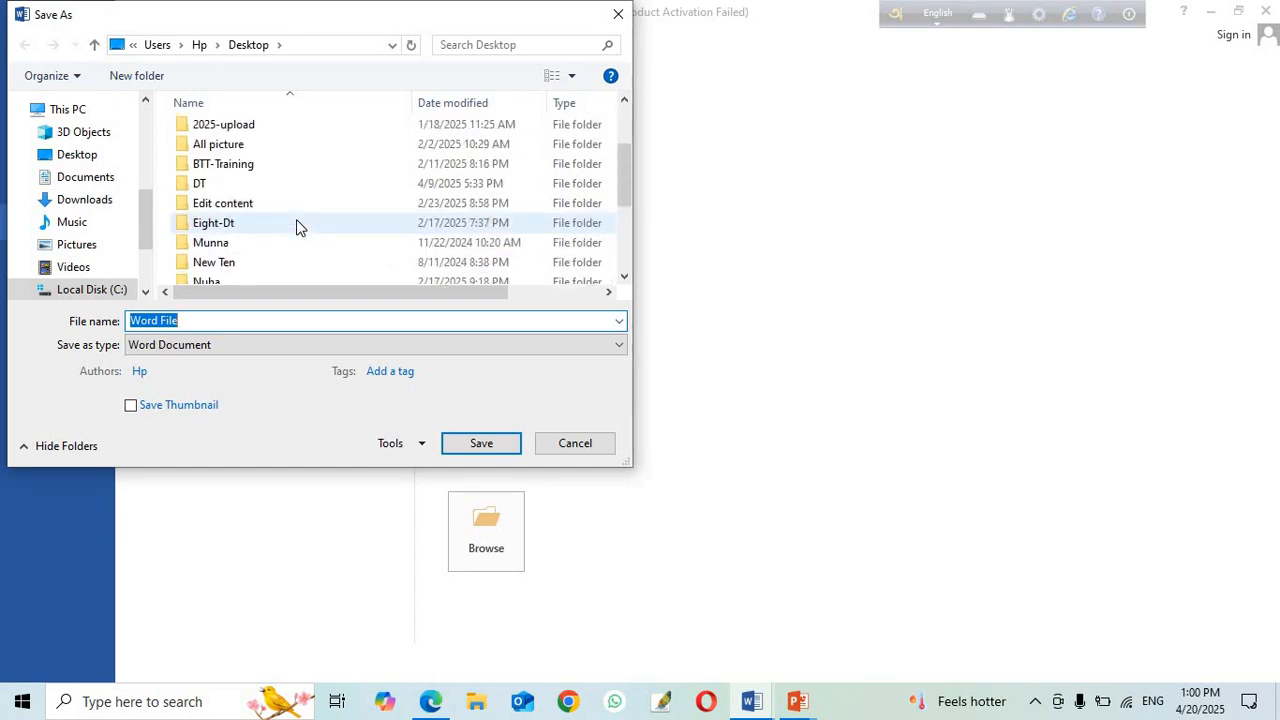
pyautogui.click(203, 185)
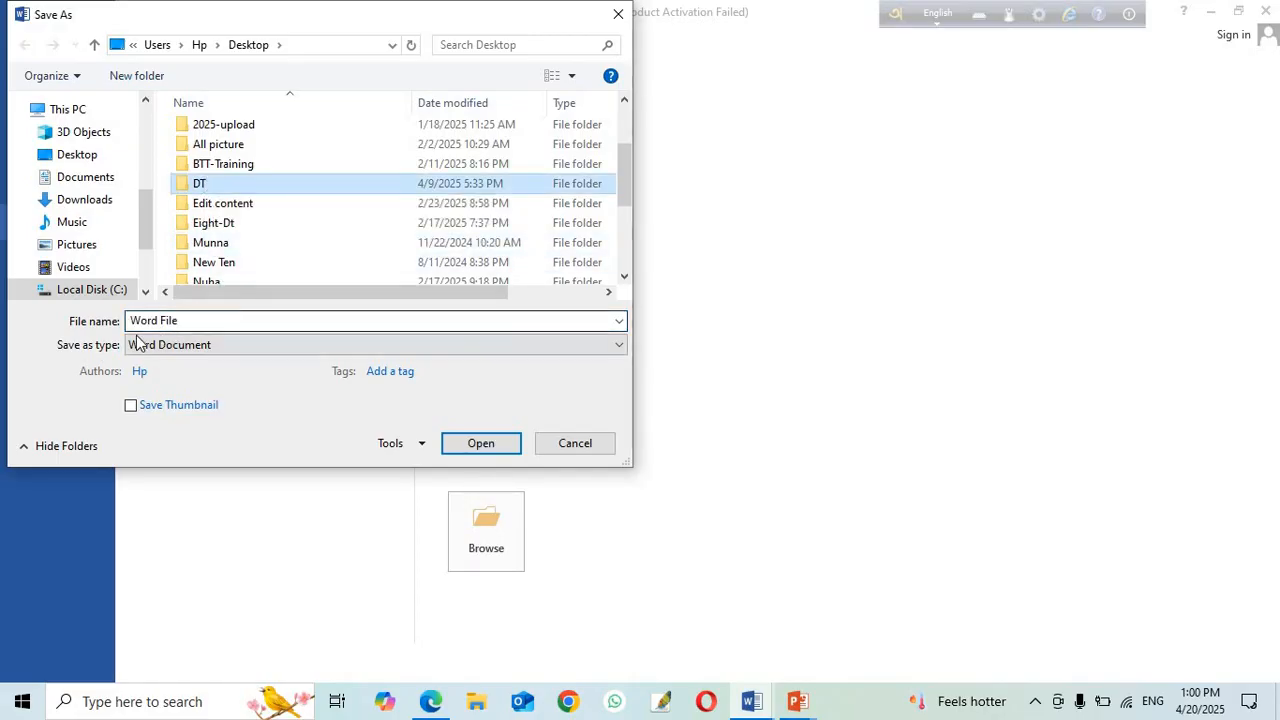
# Step: Append a slash and a person's name to the file name, then enter the DT folder
pyautogui.click(188, 321)
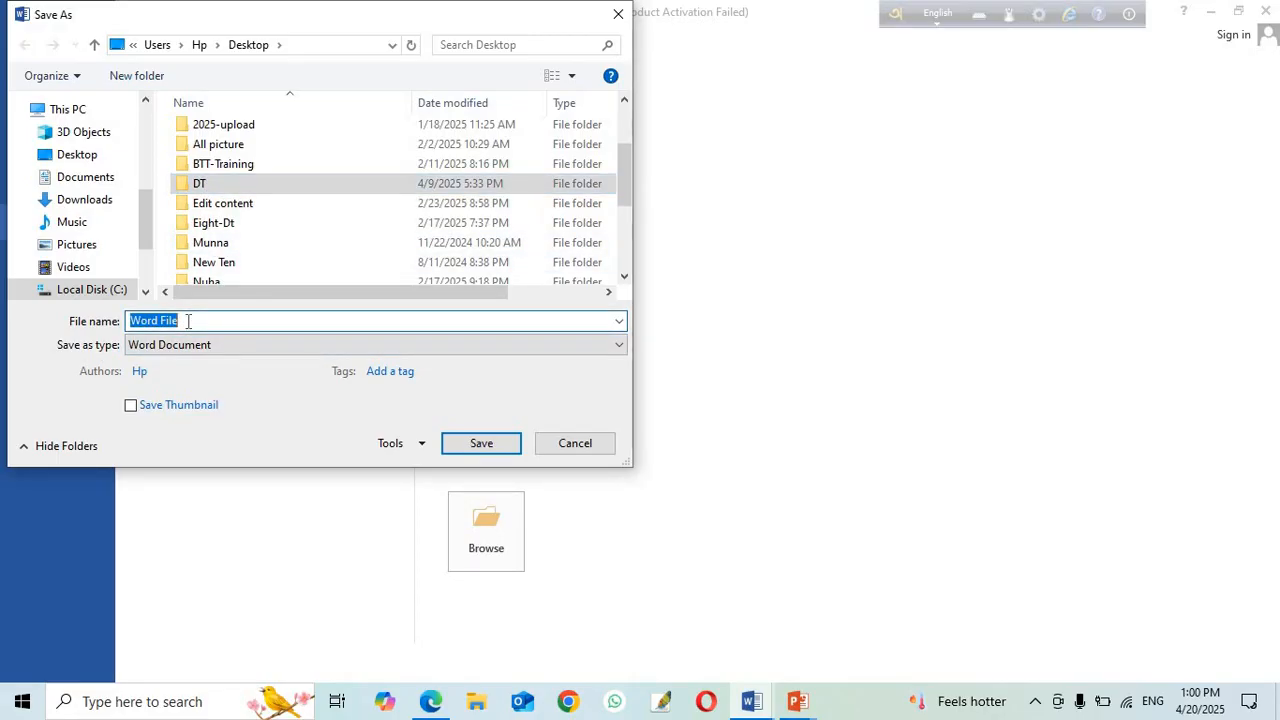
pyautogui.click(188, 321)
pyautogui.write('/')
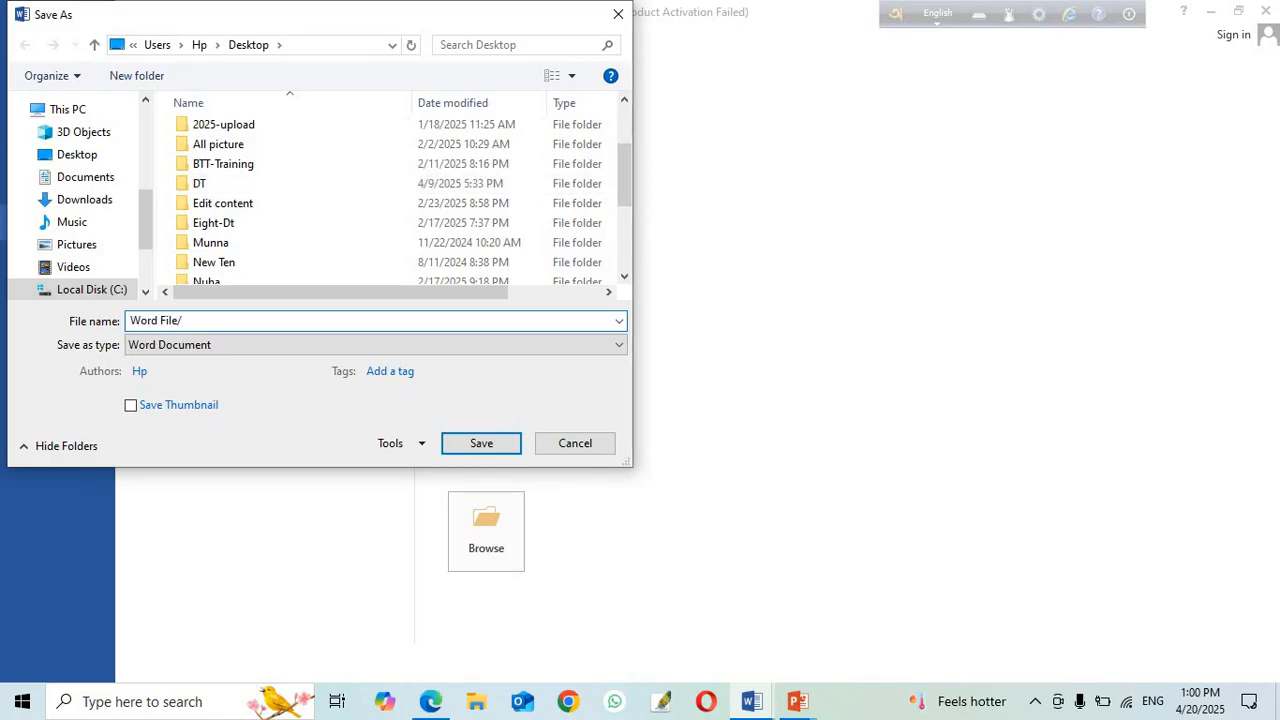
pyautogui.write(' Nilufar Yeasn')
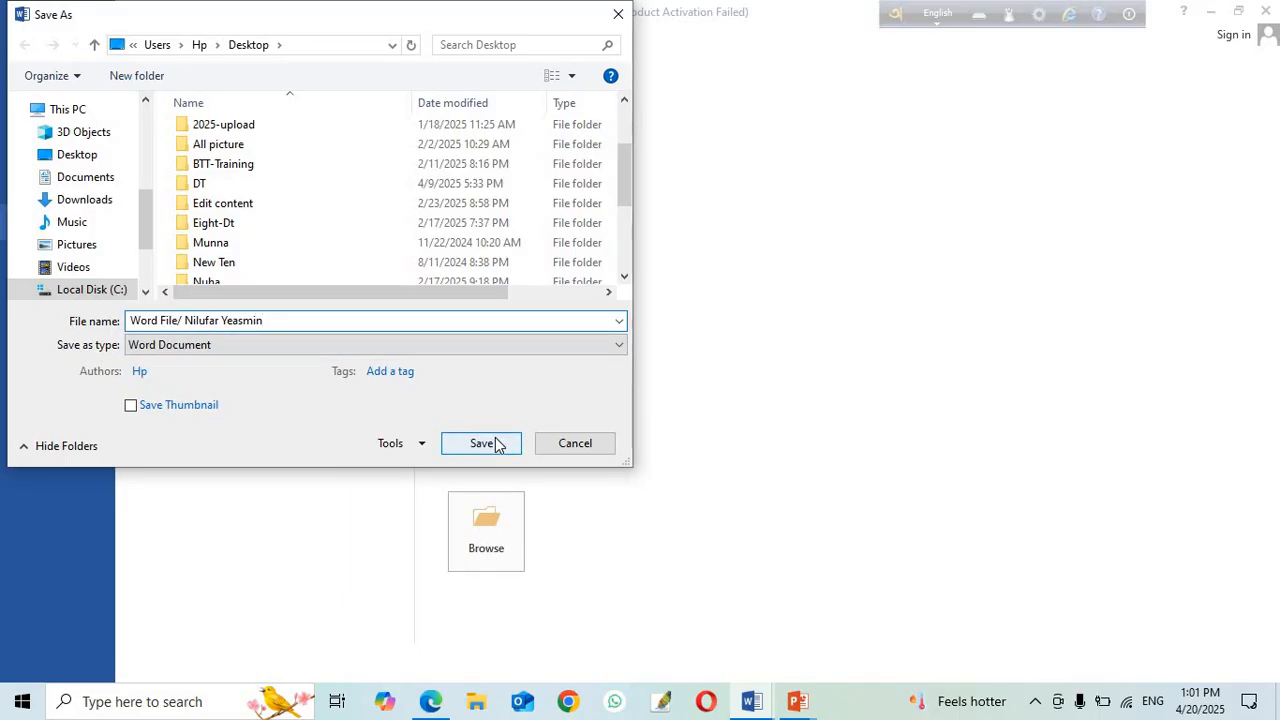
pyautogui.click(210, 190)
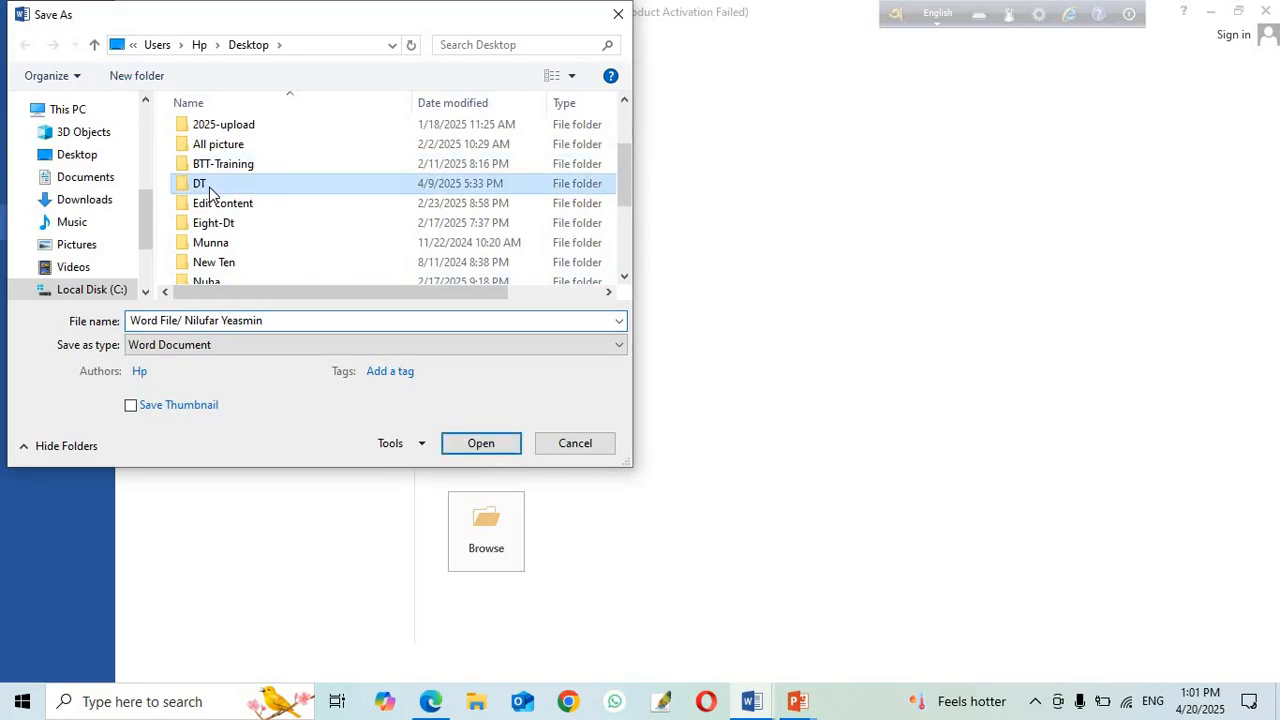
pyautogui.click(474, 446)
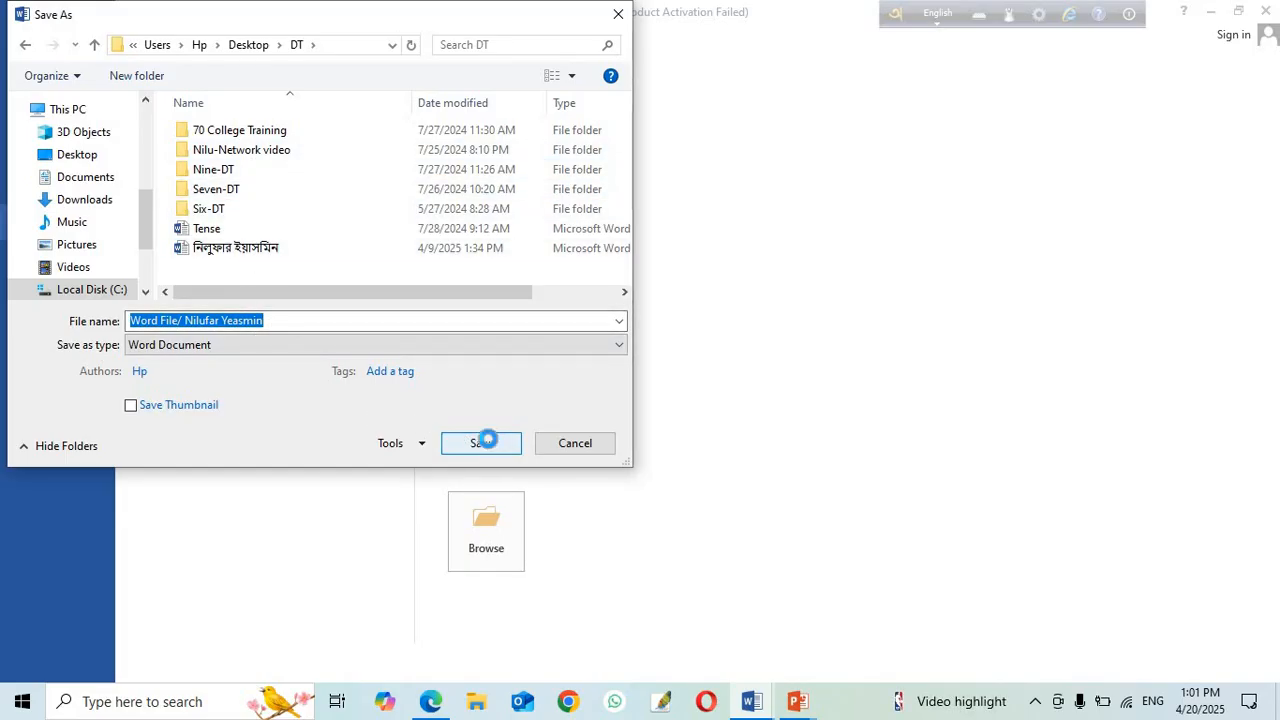
# Step: Attempt saving inside DT with the extended name, dismissing the invalid file name warnings
pyautogui.click(488, 445)
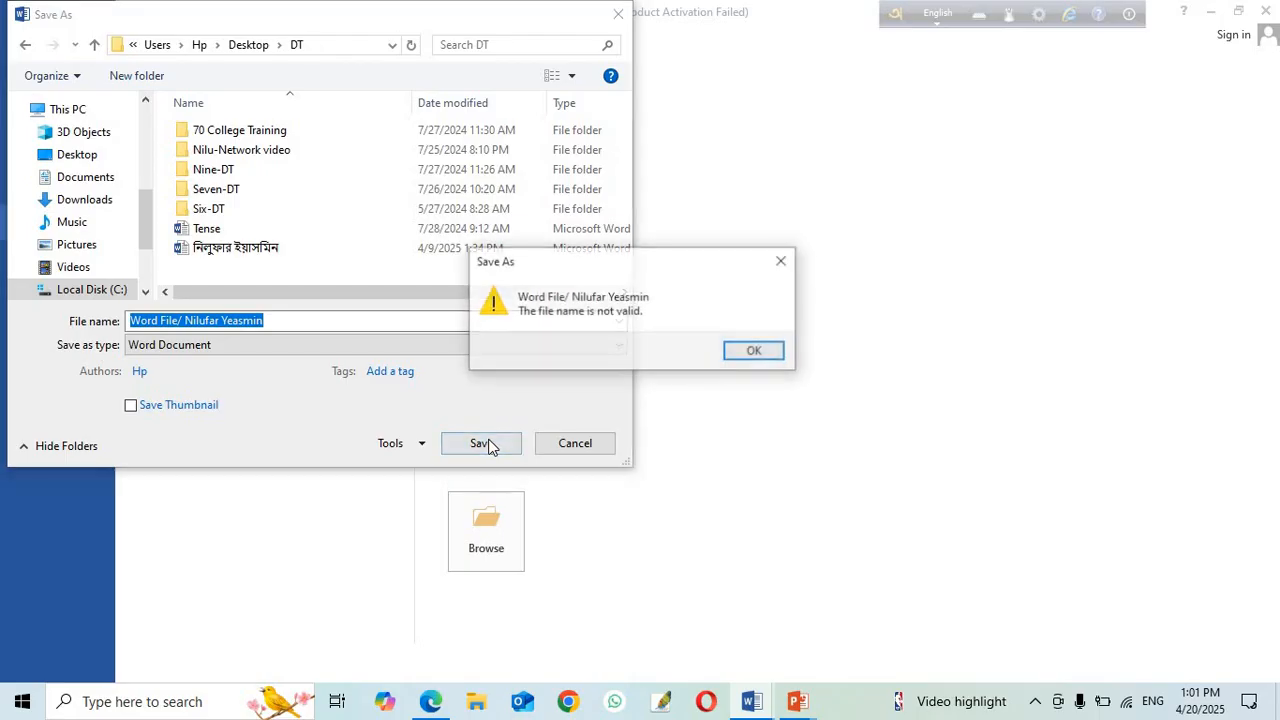
pyautogui.click(768, 350)
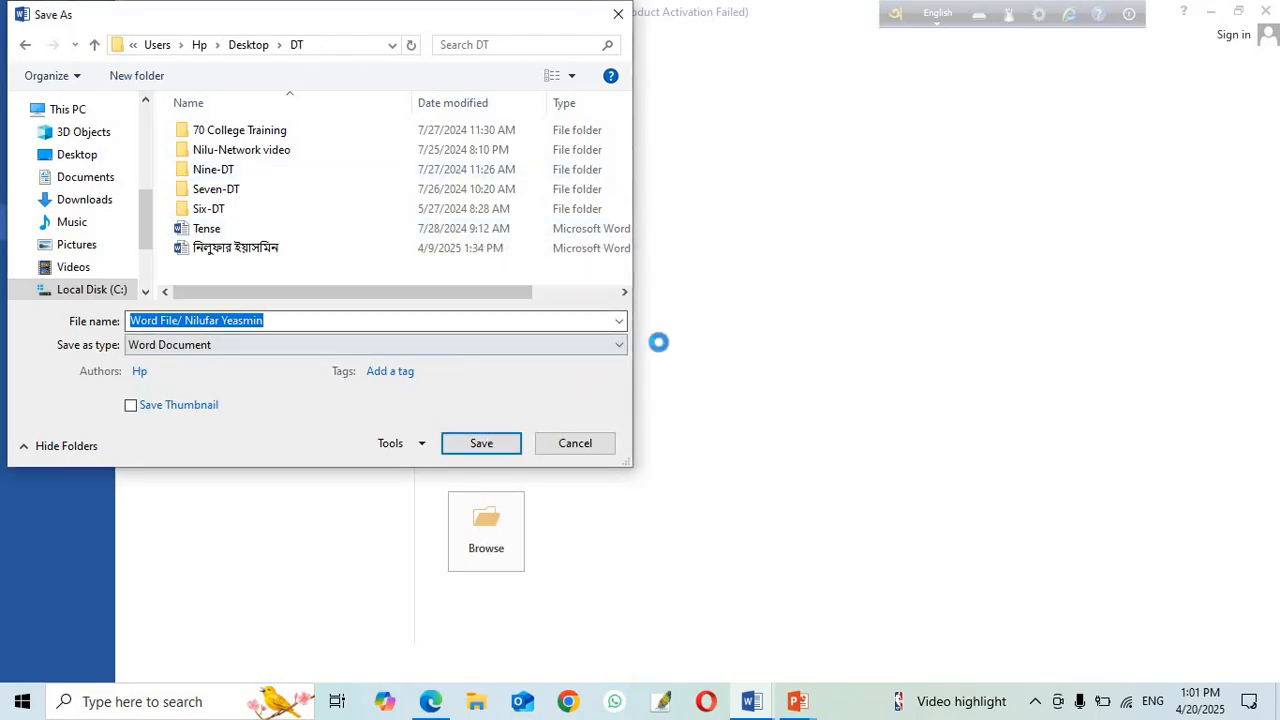
pyautogui.click(25, 48)
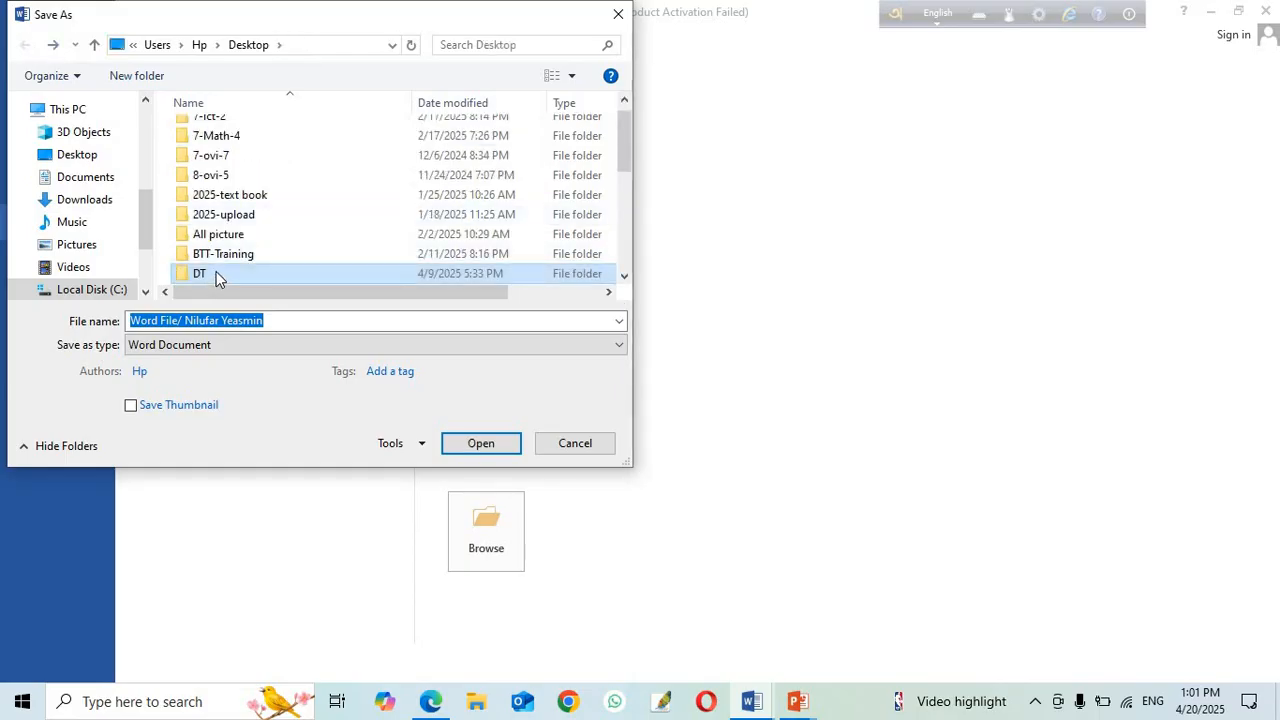
pyautogui.click(479, 445)
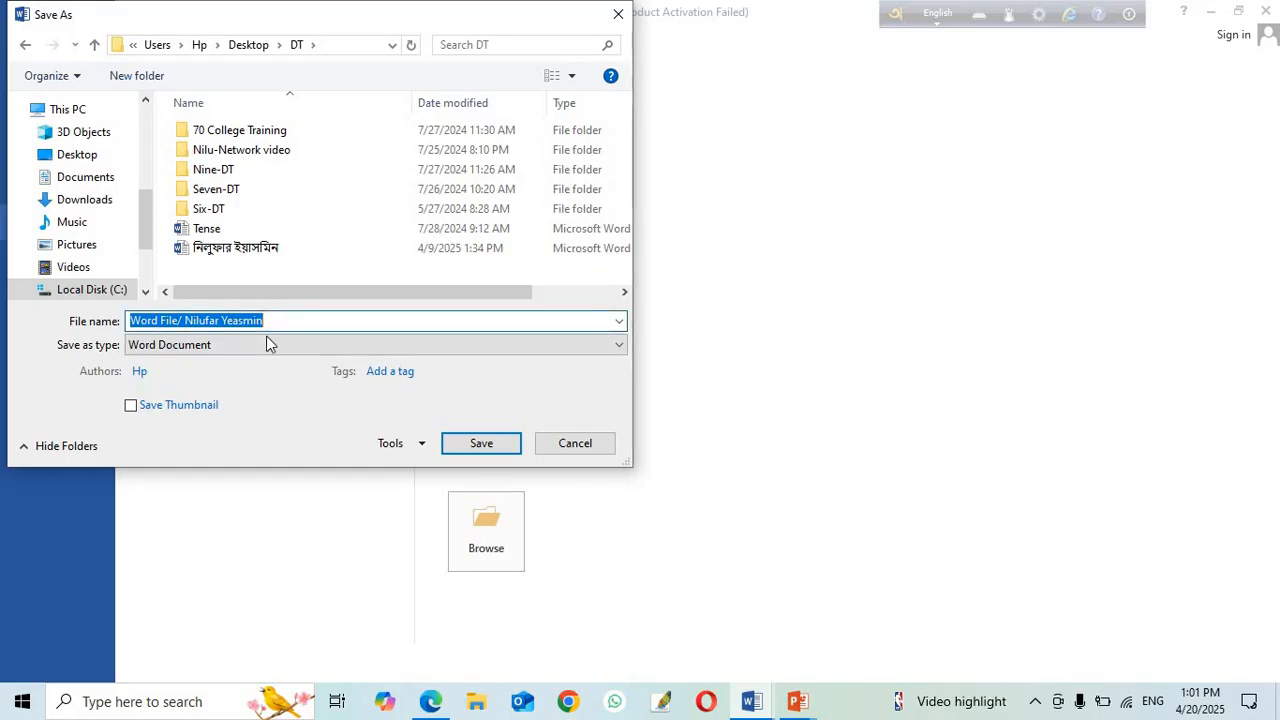
pyautogui.click(278, 320)
pyautogui.click(455, 443)
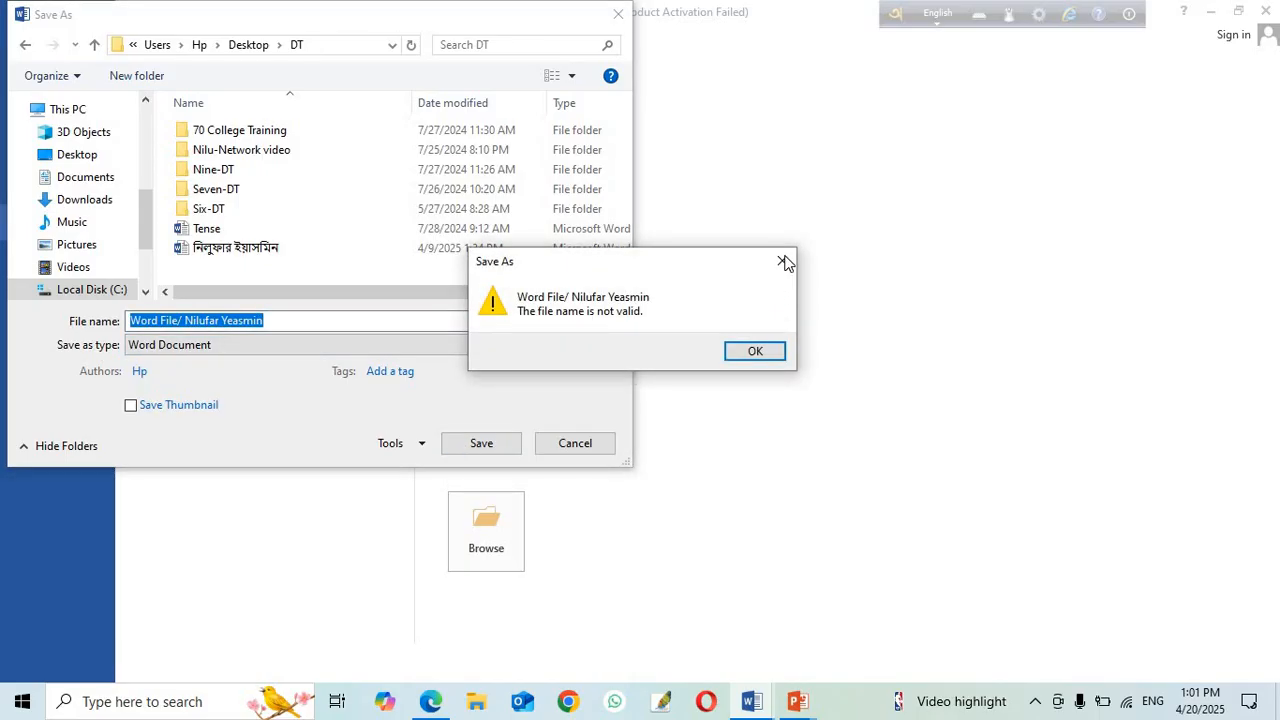
# Step: Trim the file name back to 'Word File' and save it in the DT folder
pyautogui.click(782, 261)
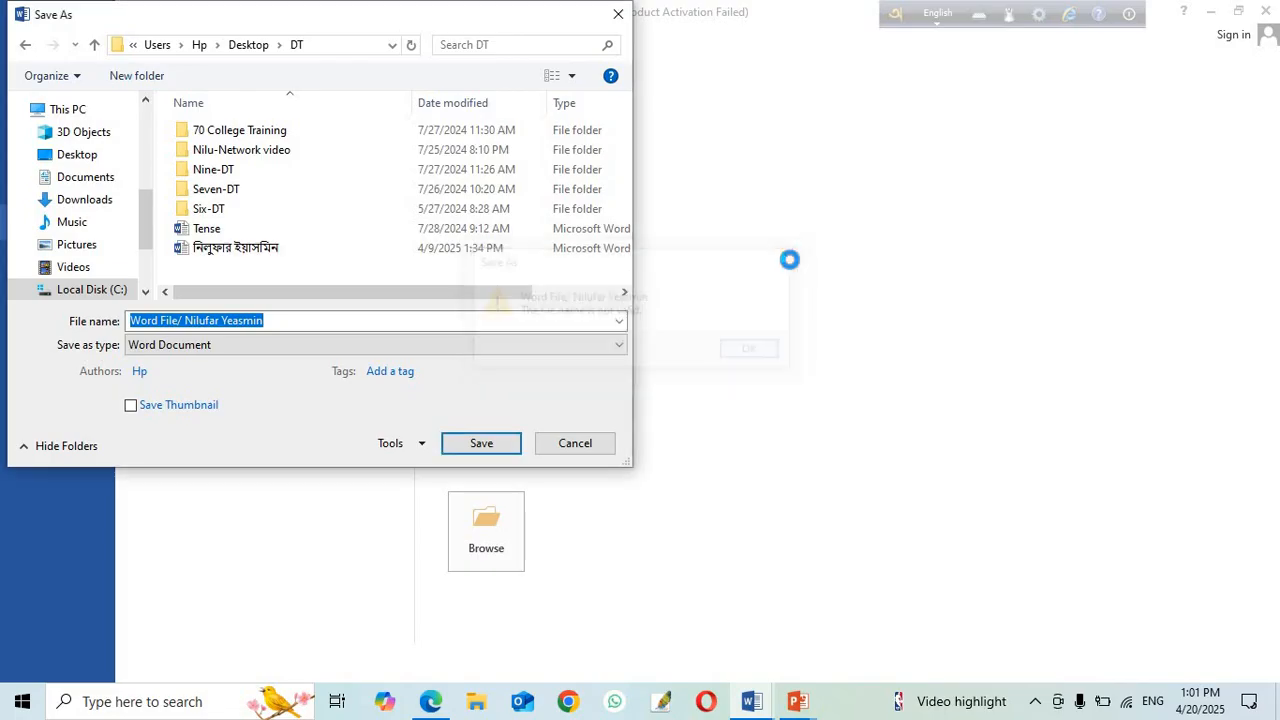
pyautogui.click(262, 321)
pyautogui.press('BackSpace')
pyautogui.press('BackSpace')
pyautogui.press('BackSpace')
pyautogui.press('BackSpace')
pyautogui.press('BackSpace')
pyautogui.press('BackSpace')
pyautogui.press('BackSpace')
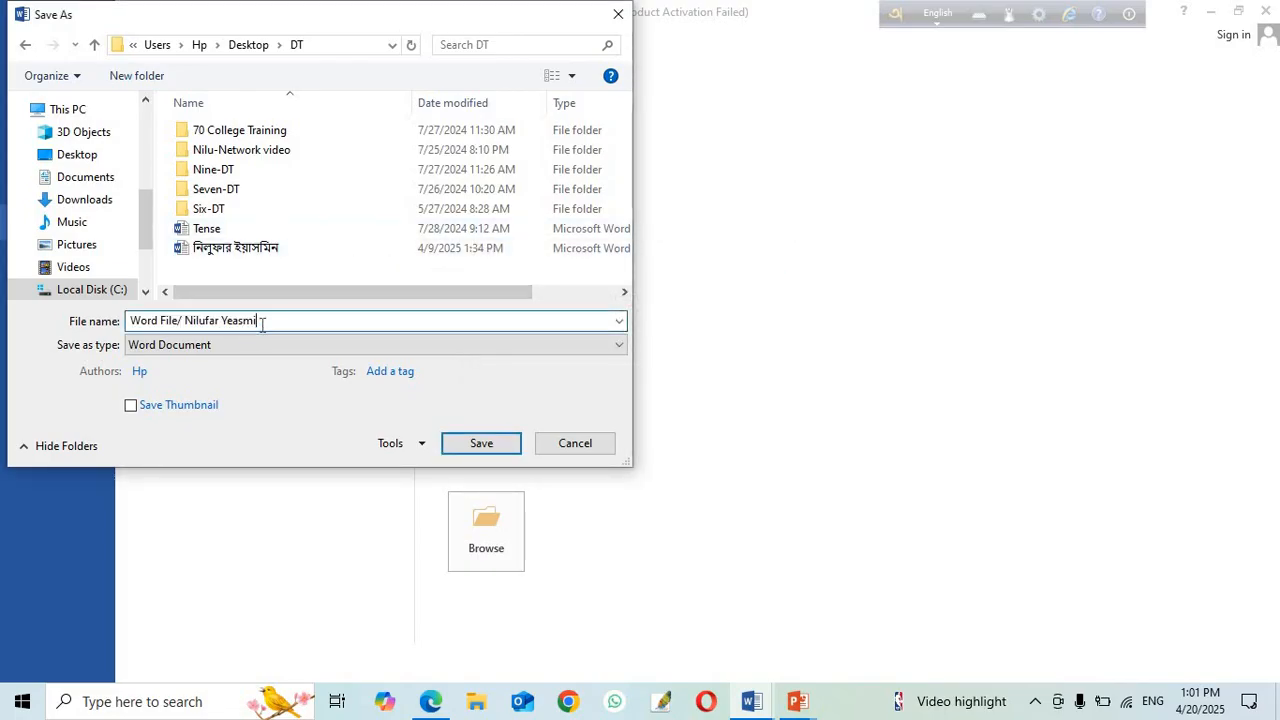
pyautogui.press('BackSpace')
pyautogui.press('BackSpace')
pyautogui.press('BackSpace')
pyautogui.click(486, 443)
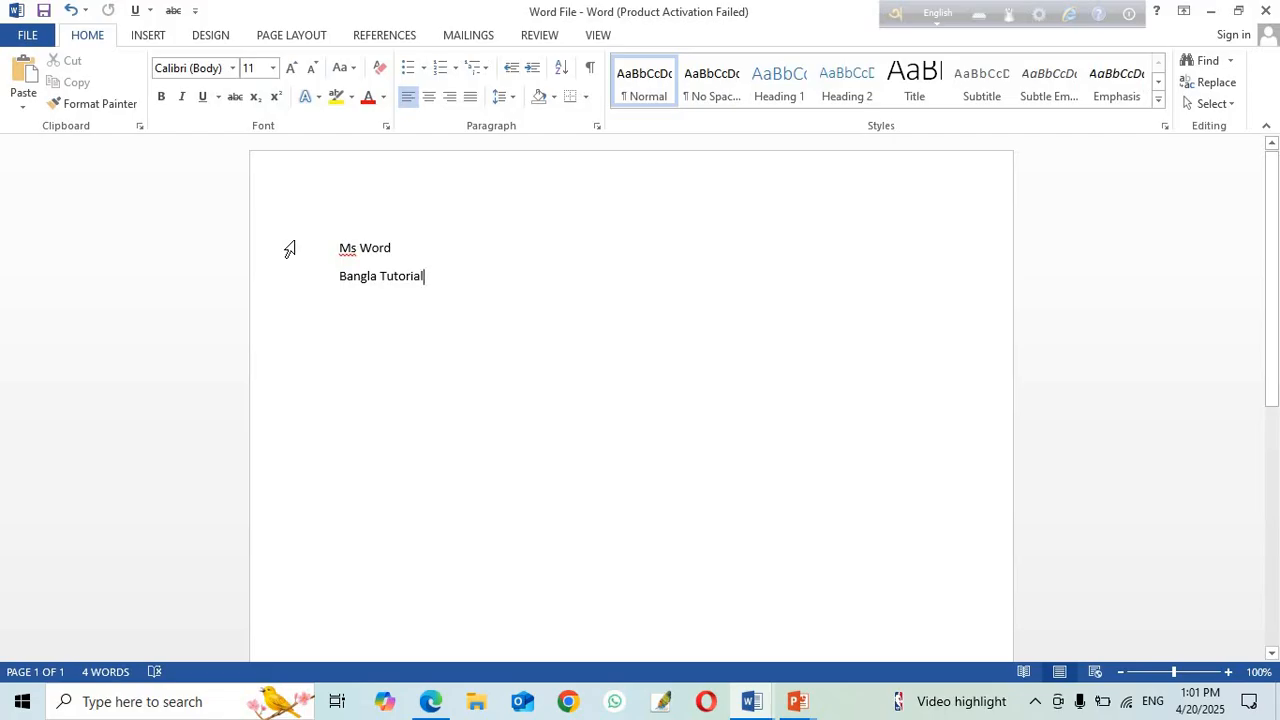
# Step: From the Print page, open Page Setup showing 1" margins and portrait orientation
pyautogui.click(30, 36)
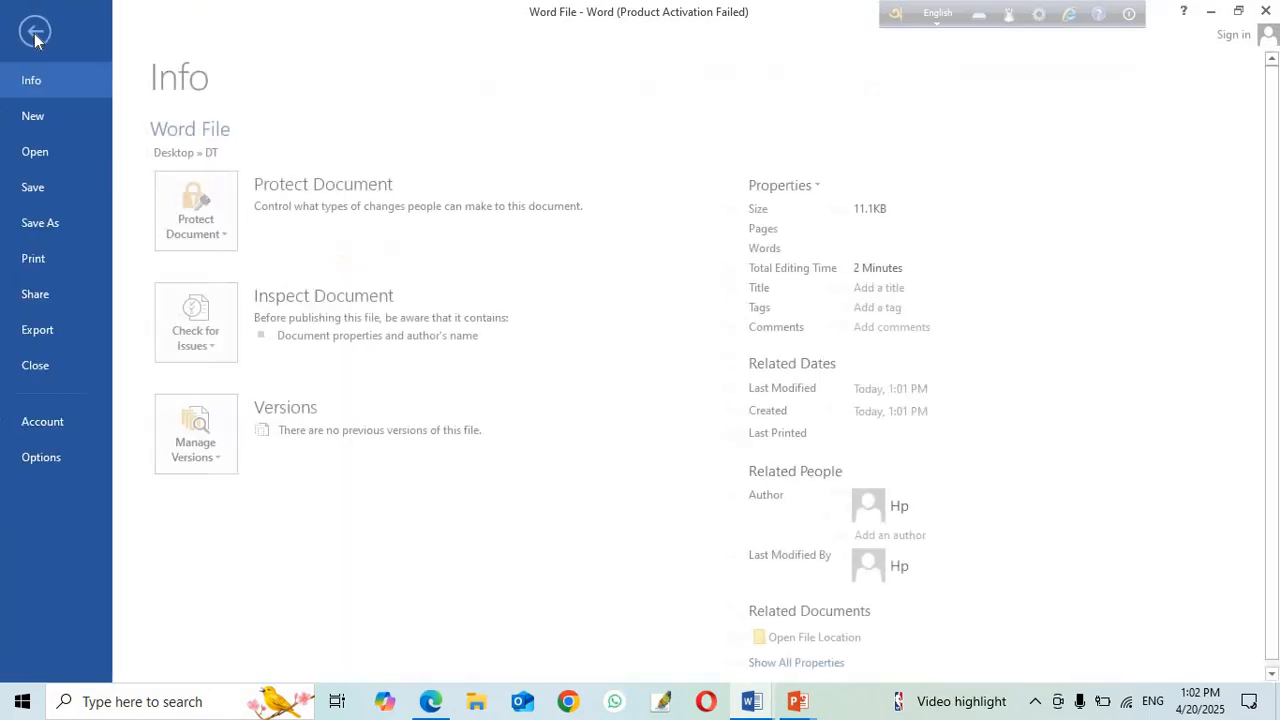
pyautogui.click(33, 259)
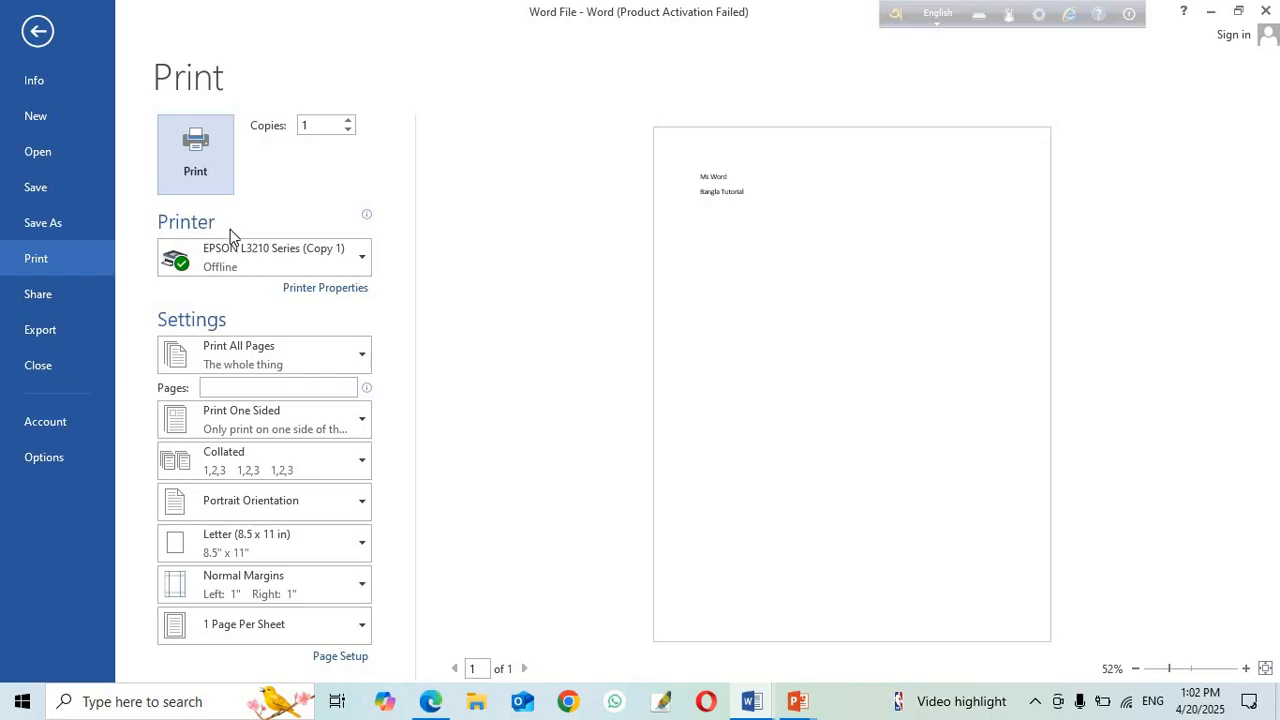
pyautogui.moveTo(237, 266)
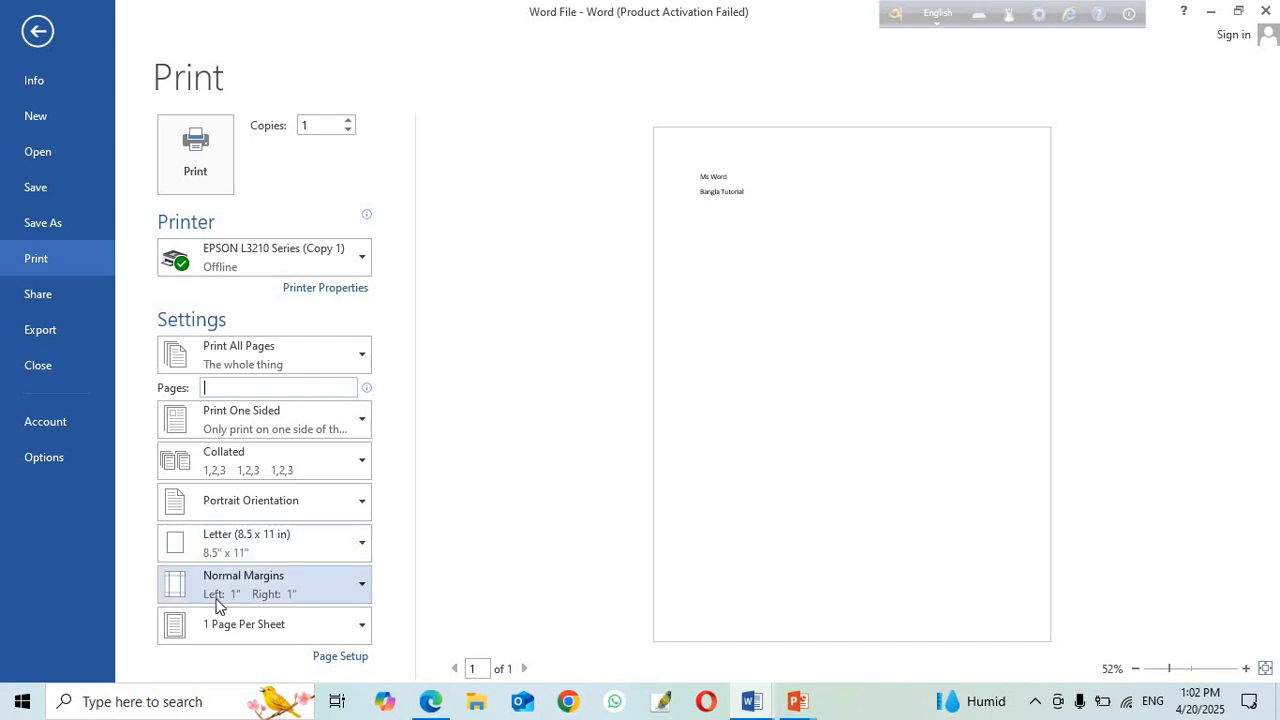
pyautogui.click(333, 662)
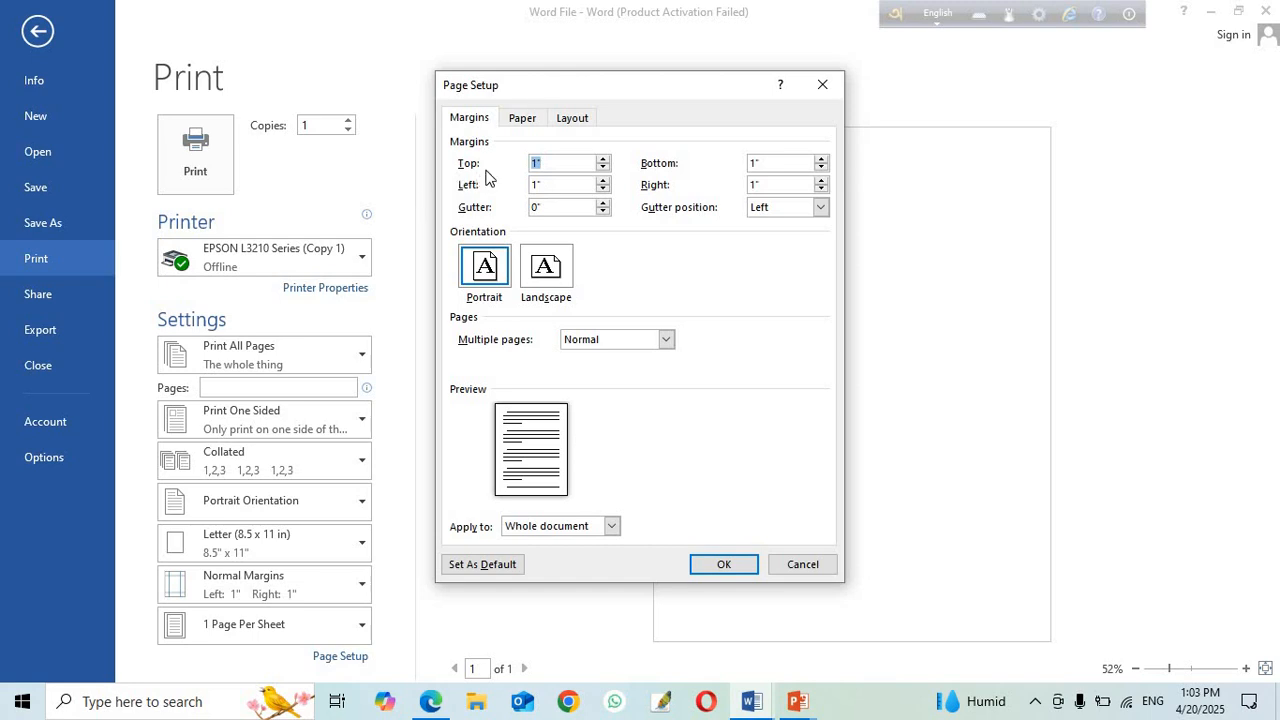
# Step: Test top margins from 0.9 down to 0.5 and back, leave it at 1, then choose landscape
pyautogui.click(603, 168)
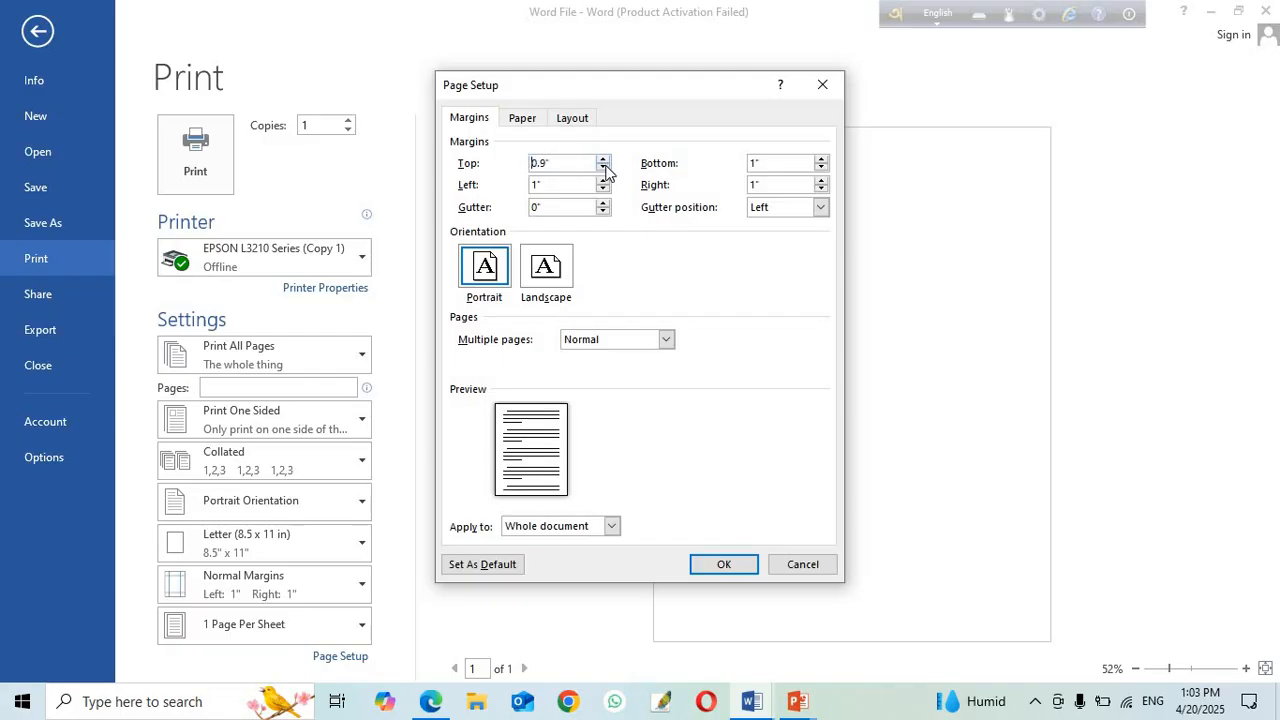
pyautogui.click(603, 168)
pyautogui.click(603, 168)
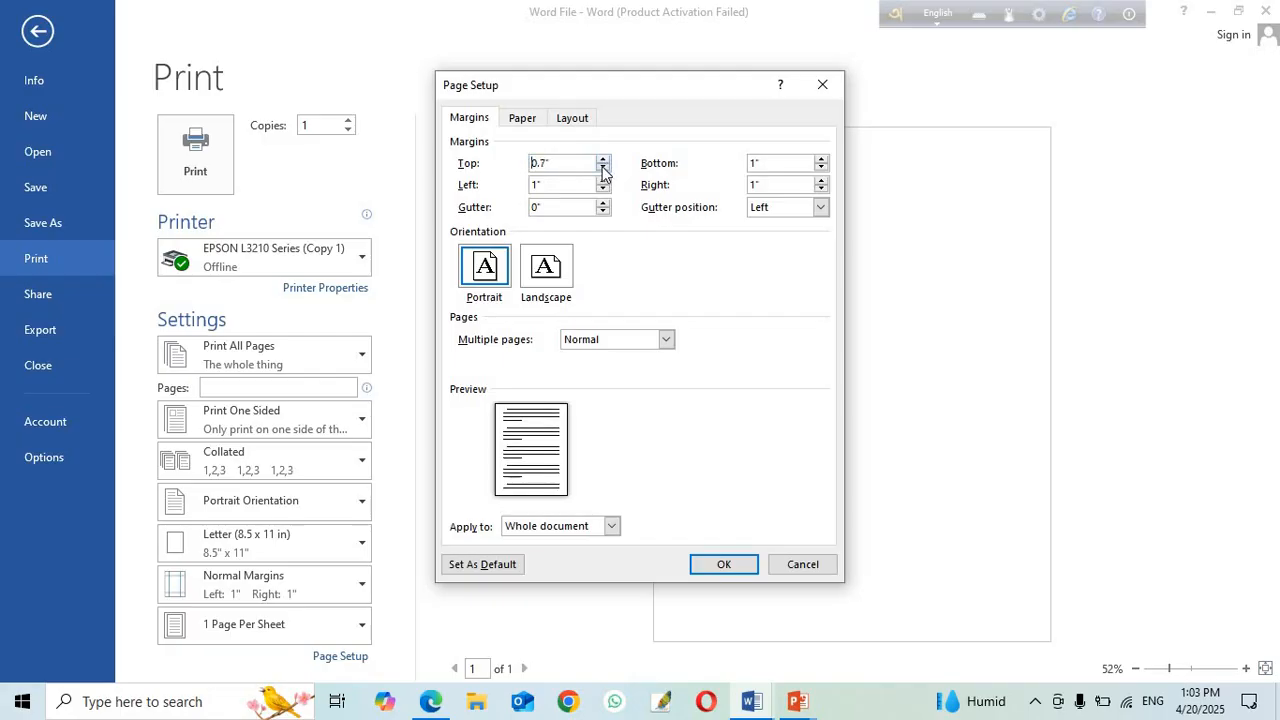
pyautogui.click(603, 168)
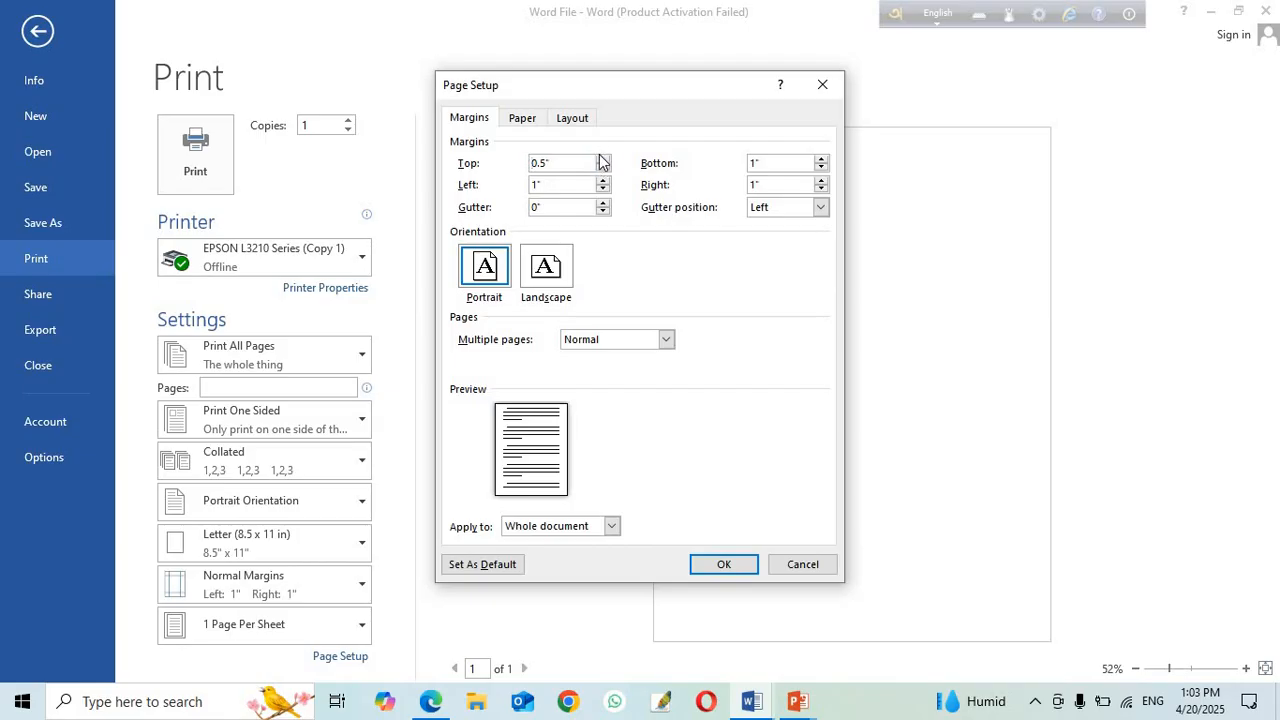
pyautogui.click(602, 159)
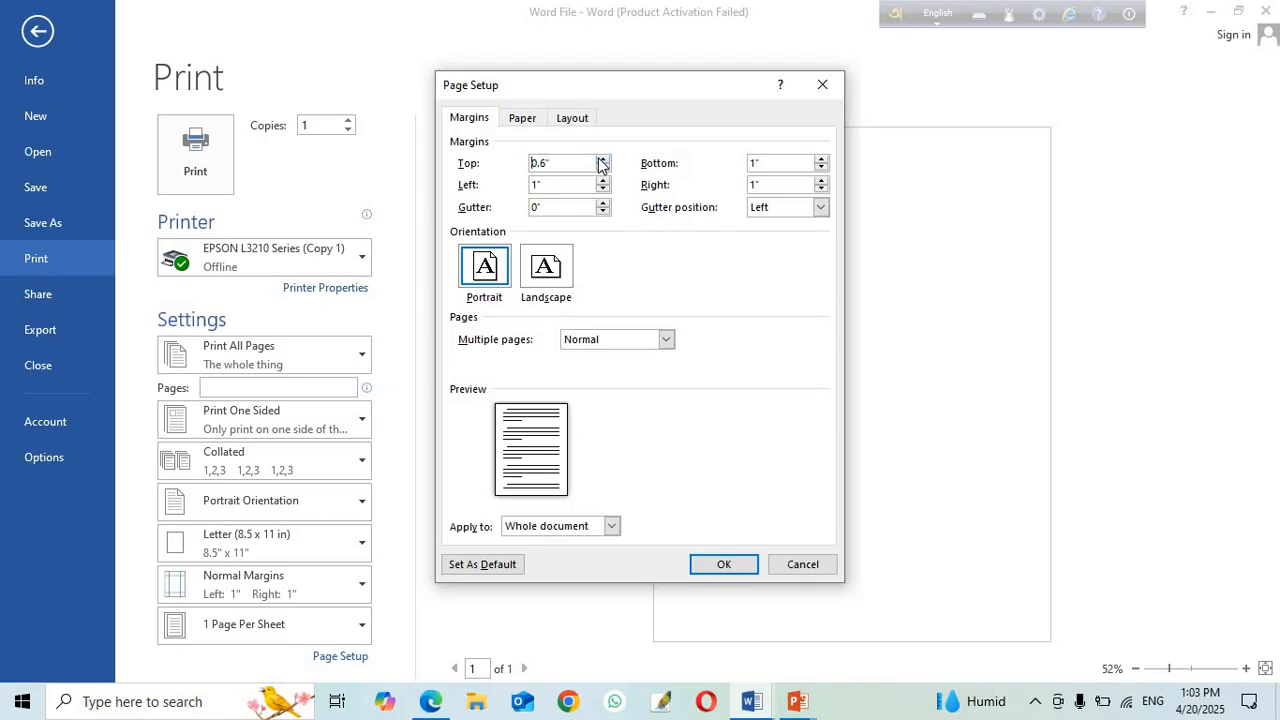
pyautogui.click(602, 159)
pyautogui.click(602, 159)
pyautogui.click(602, 159)
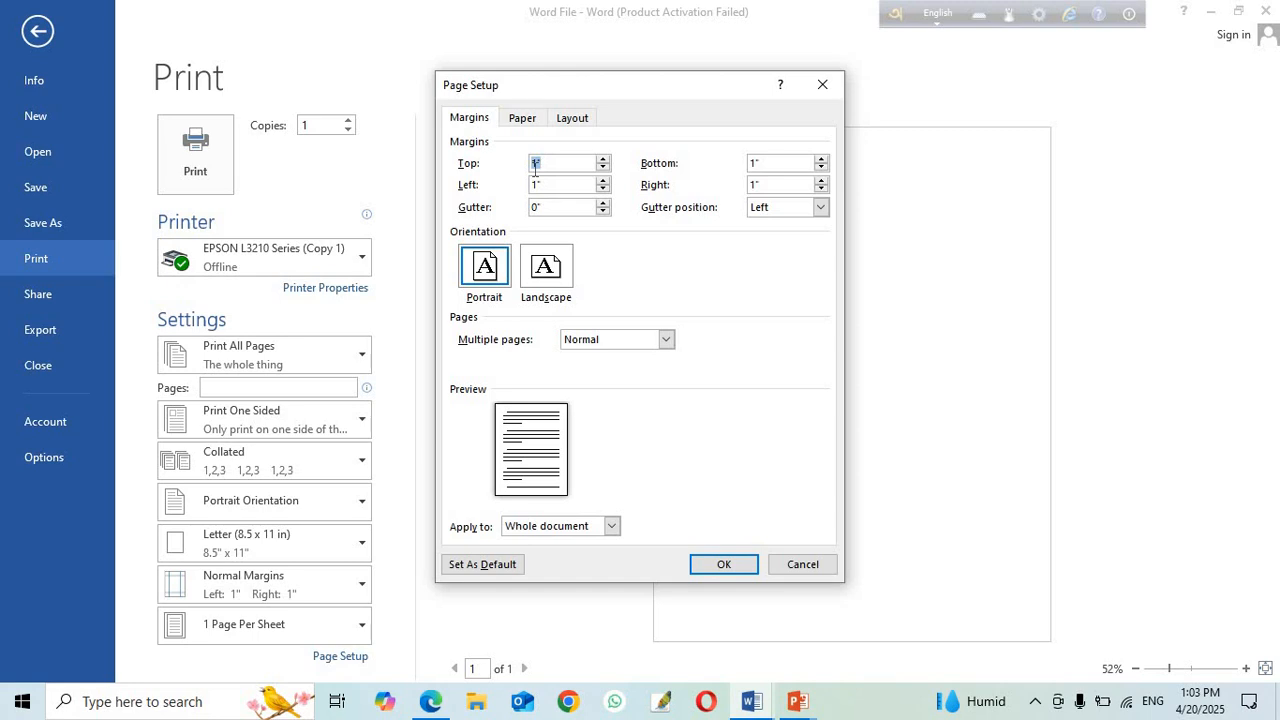
pyautogui.write('2')
pyautogui.press('BackSpace')
pyautogui.click(566, 278)
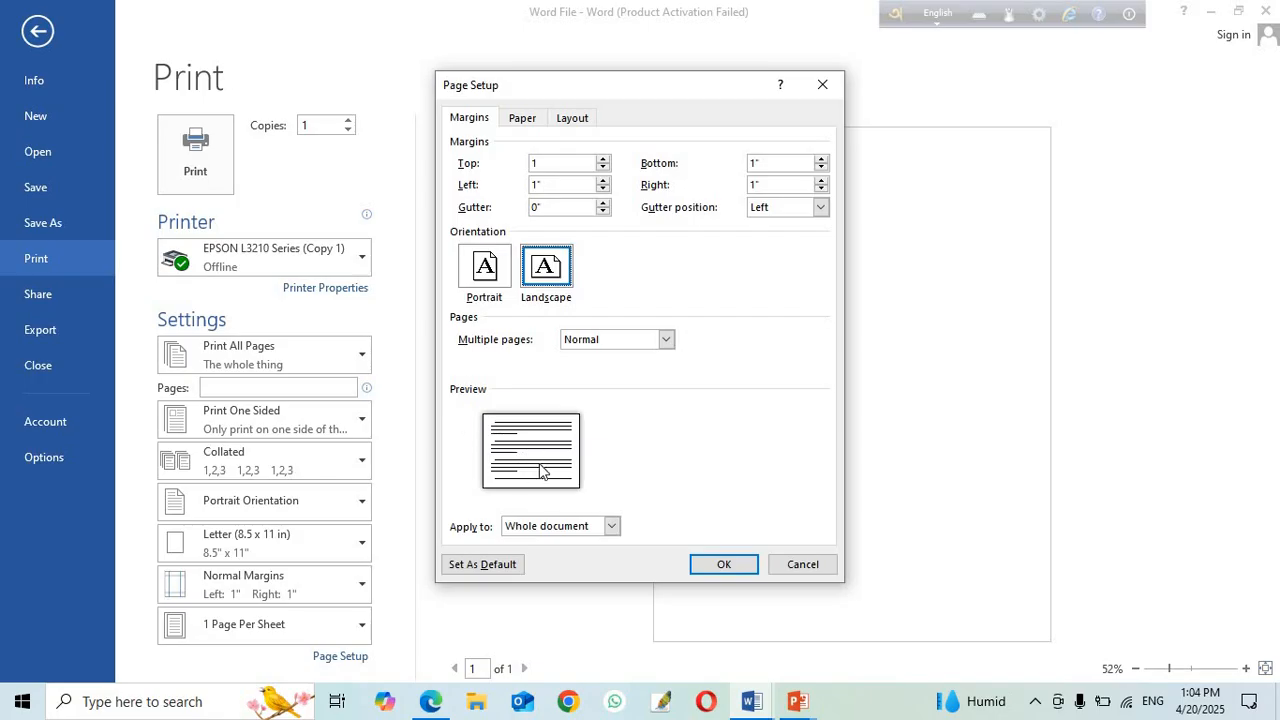
# Step: Switch back to portrait and view the Paper tab's Letter 8.5" × 11" size
pyautogui.click(487, 272)
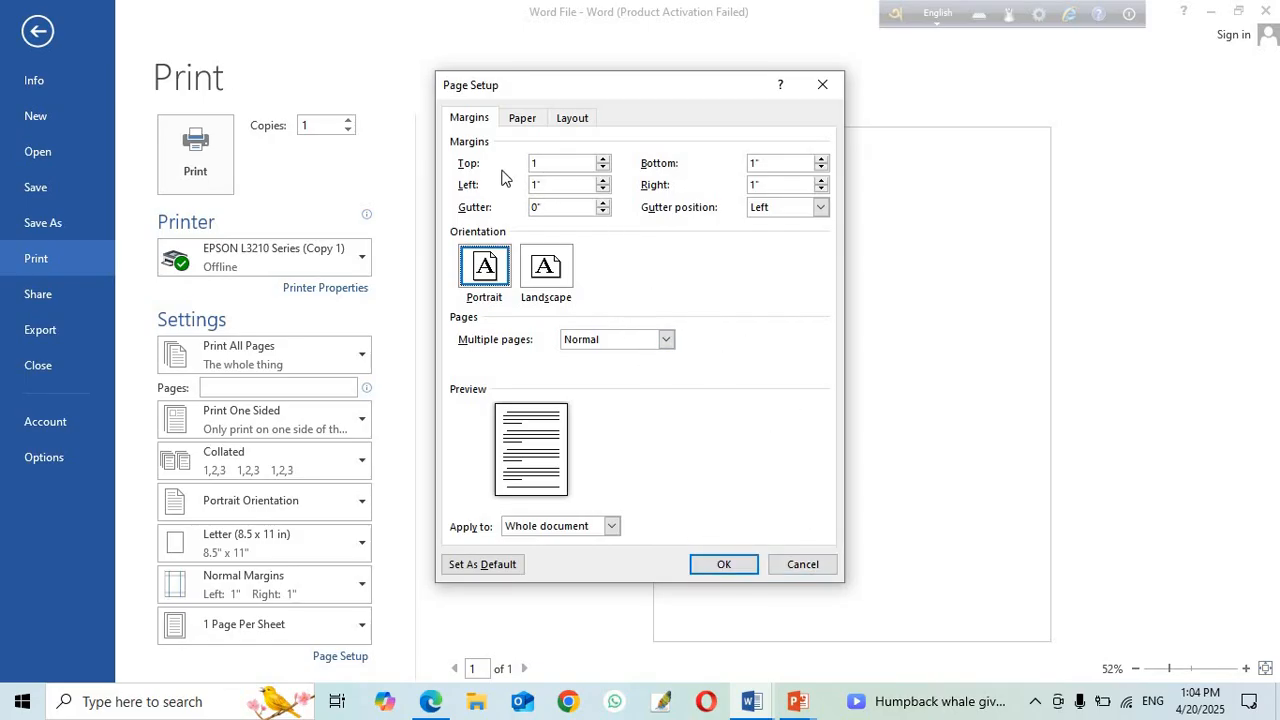
pyautogui.click(525, 120)
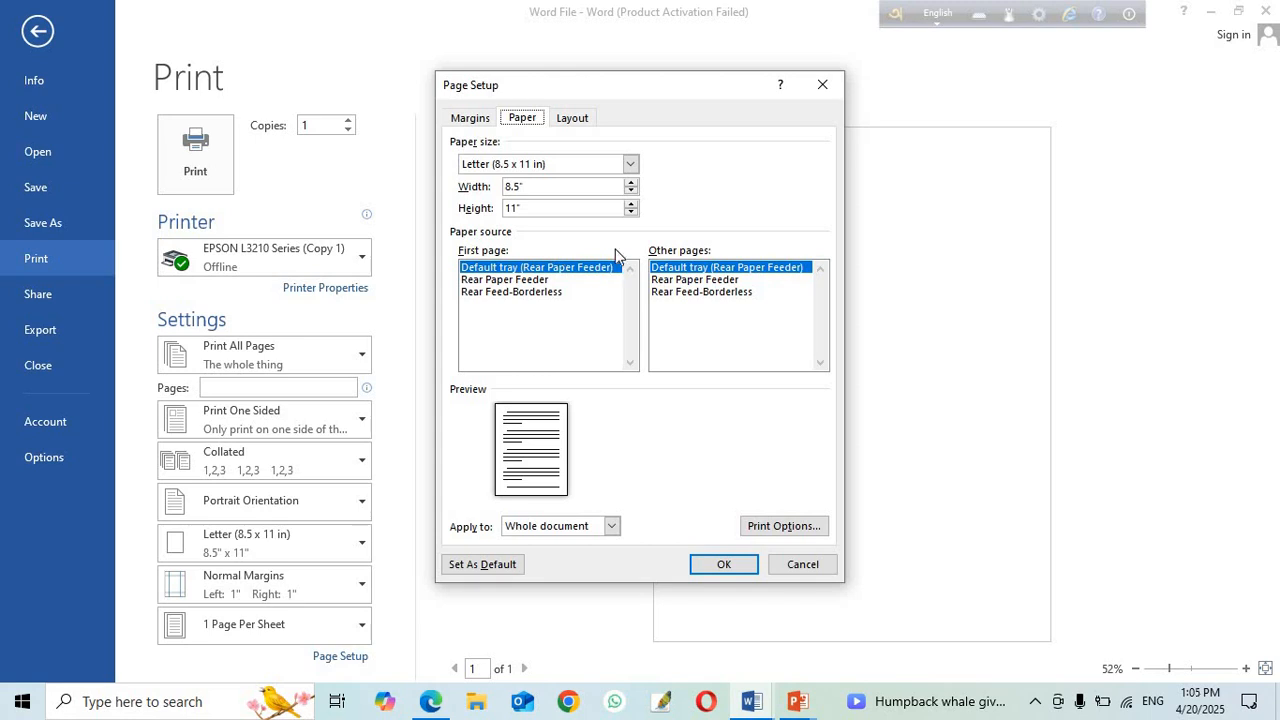
# Step: Review the Layout tab, then close Page Setup without applying changes
pyautogui.click(562, 118)
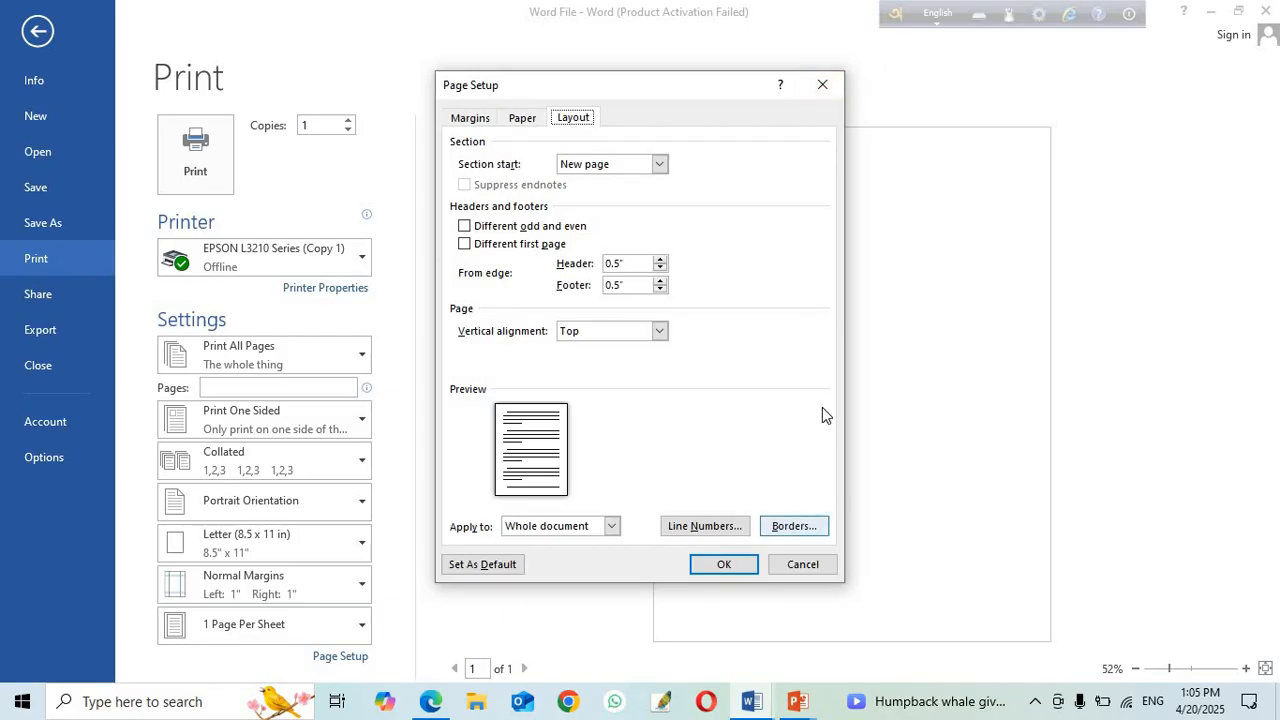
pyautogui.click(824, 86)
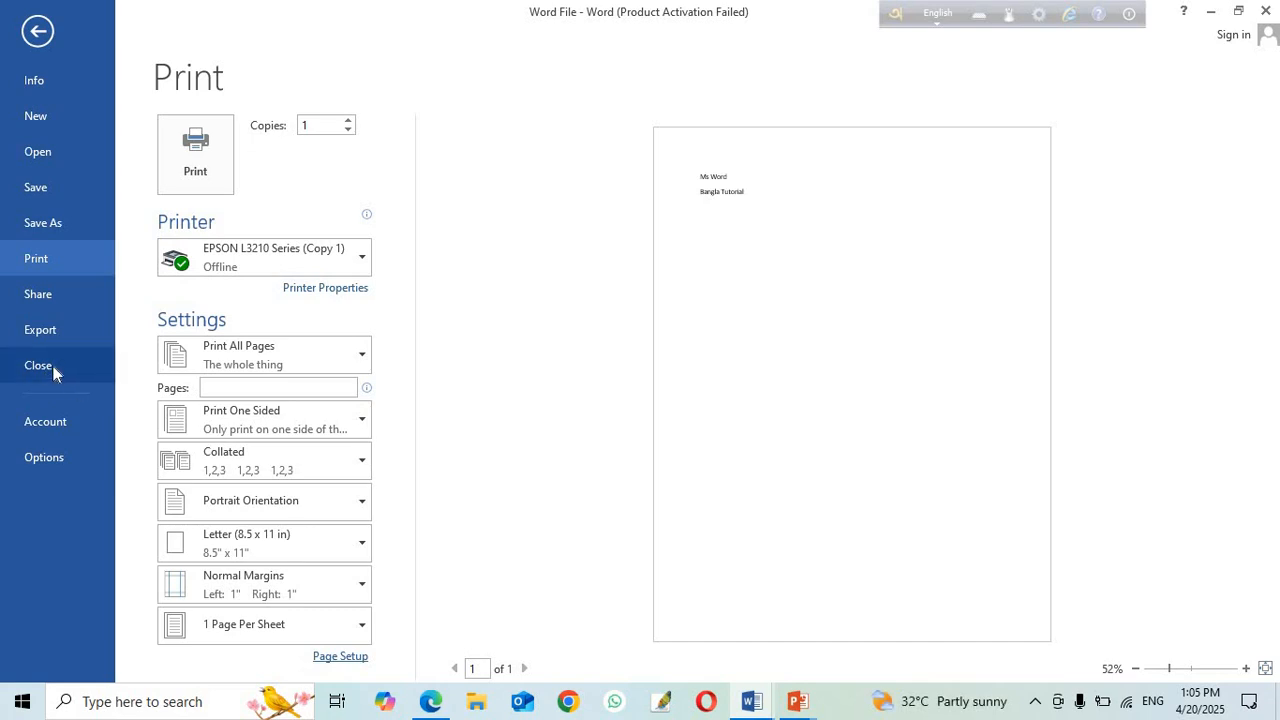
# Step: Return from the Print page to the document, collapsing the ribbon and showing HOME again
pyautogui.click(38, 32)
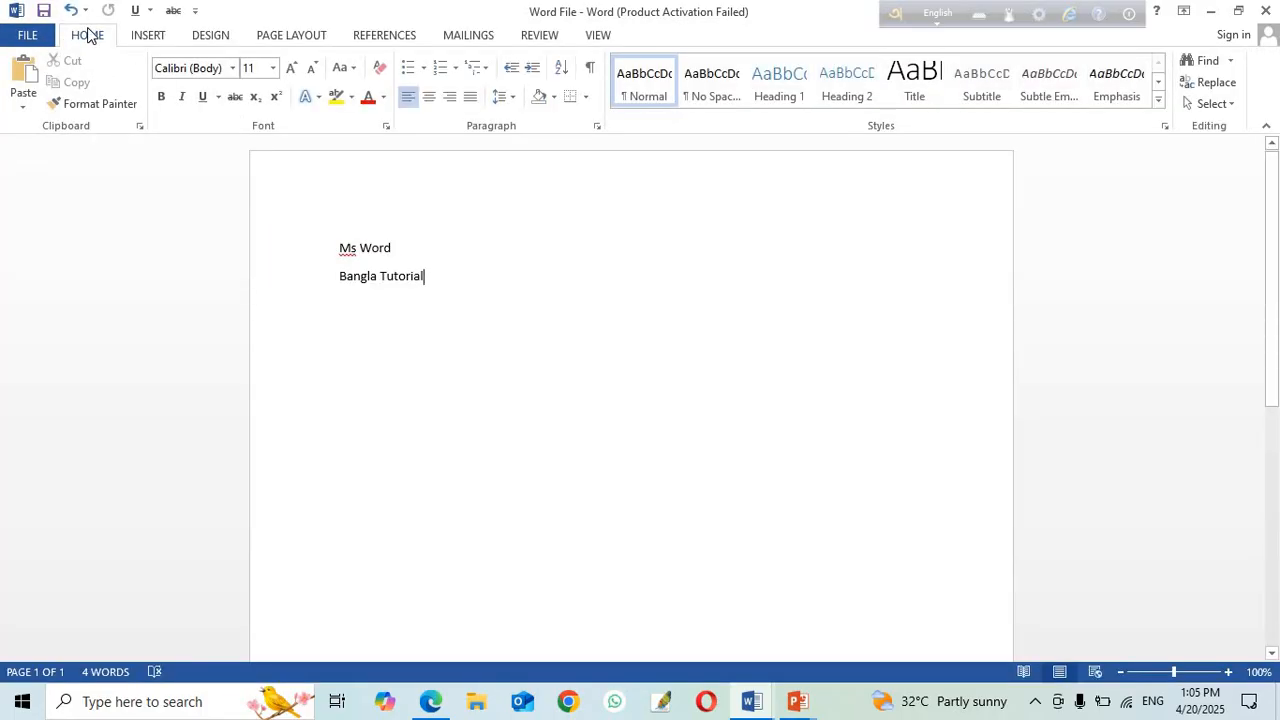
pyautogui.doubleClick(88, 35)
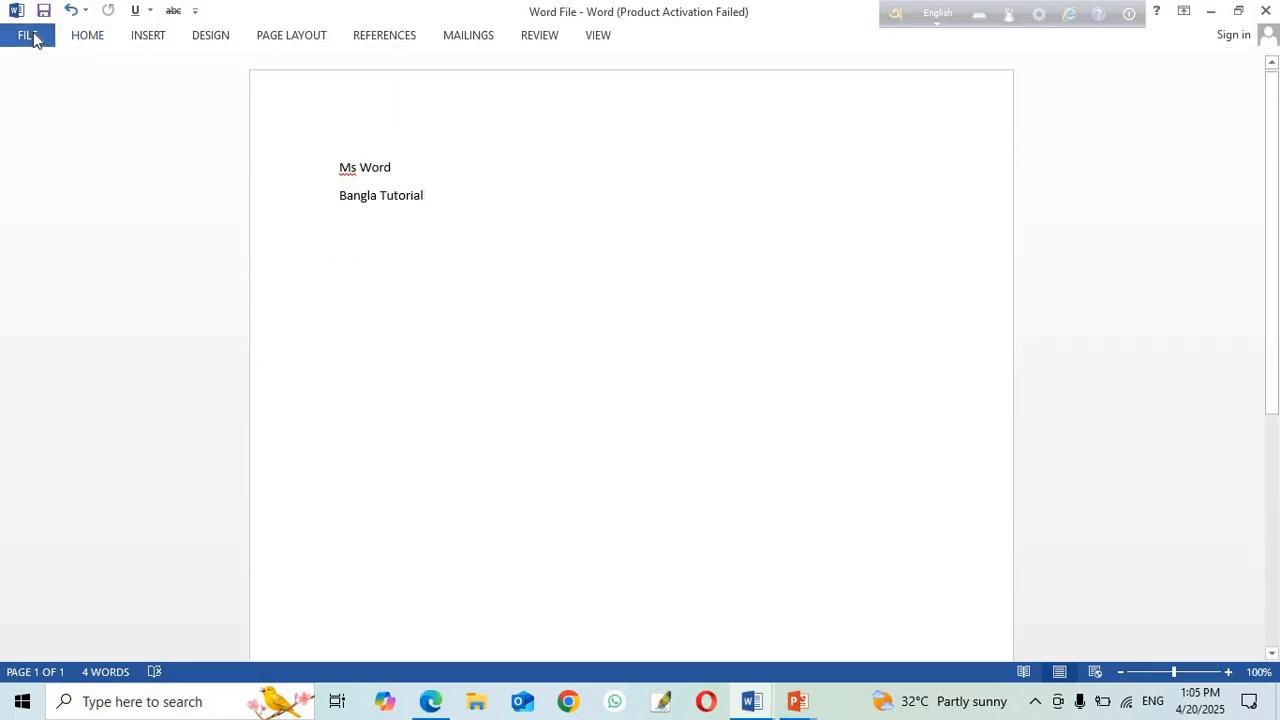
pyautogui.click(33, 37)
pyautogui.click(33, 37)
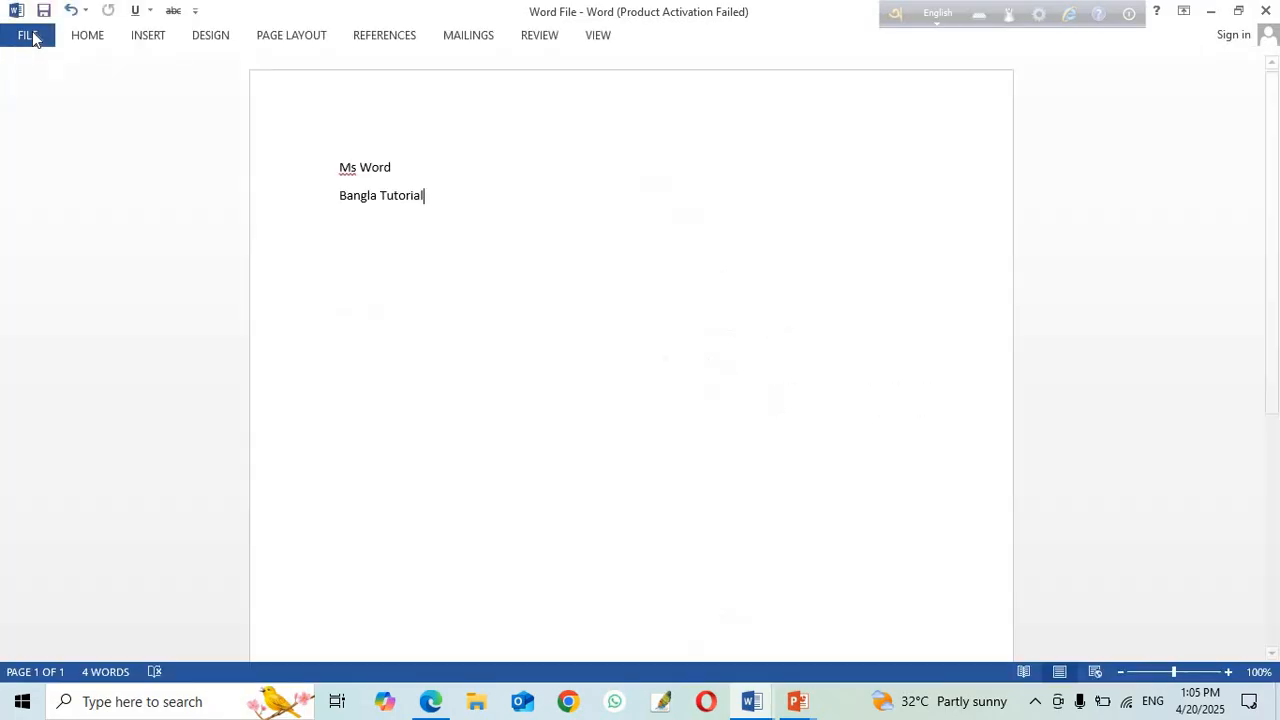
pyautogui.click(82, 35)
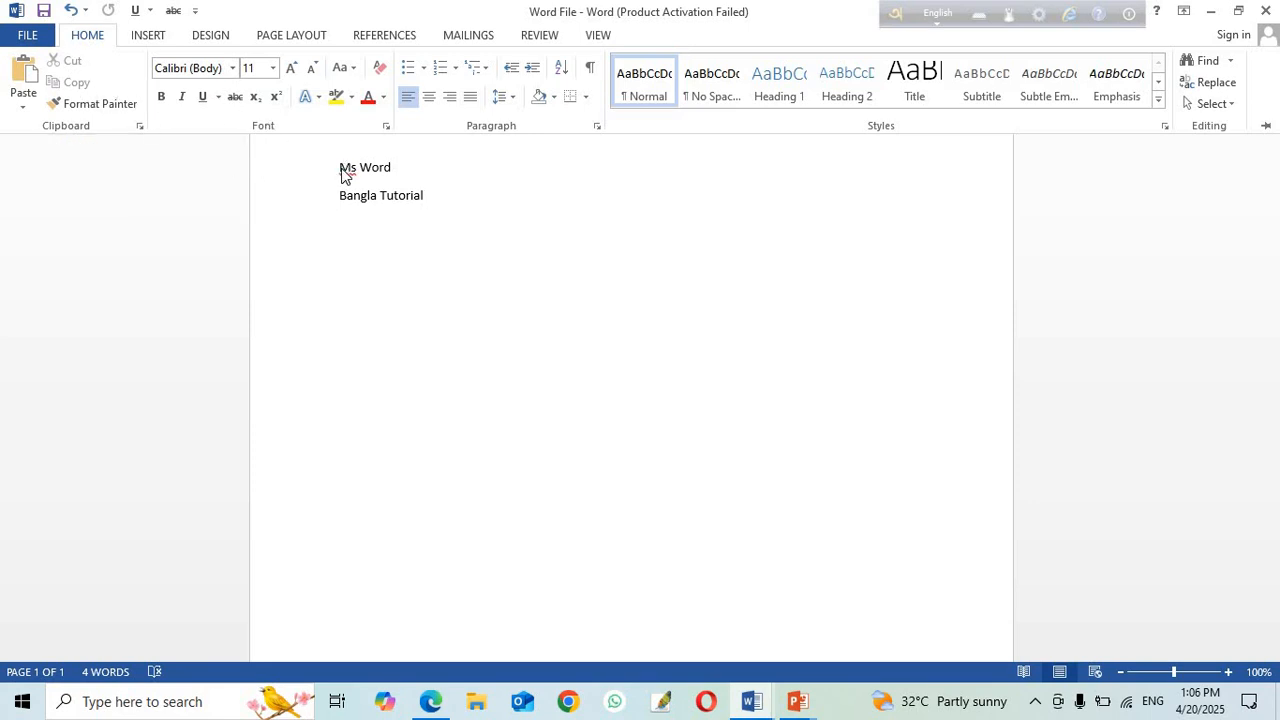
# Step: Hide the ribbon with Ctrl+F1 and cut the 'Ms Word' line
pyautogui.hotkey('ctrl', 'F1')
pyautogui.moveTo(334, 165); pyautogui.dragTo(437, 149)
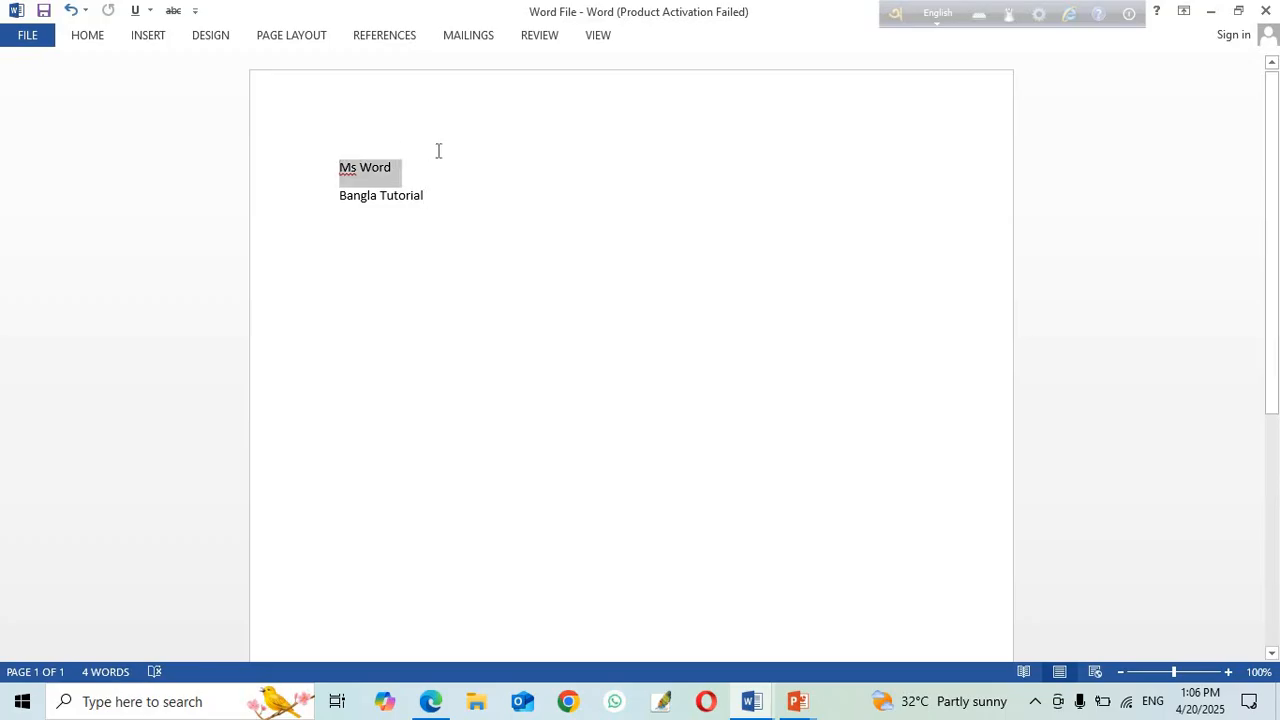
pyautogui.click(84, 40)
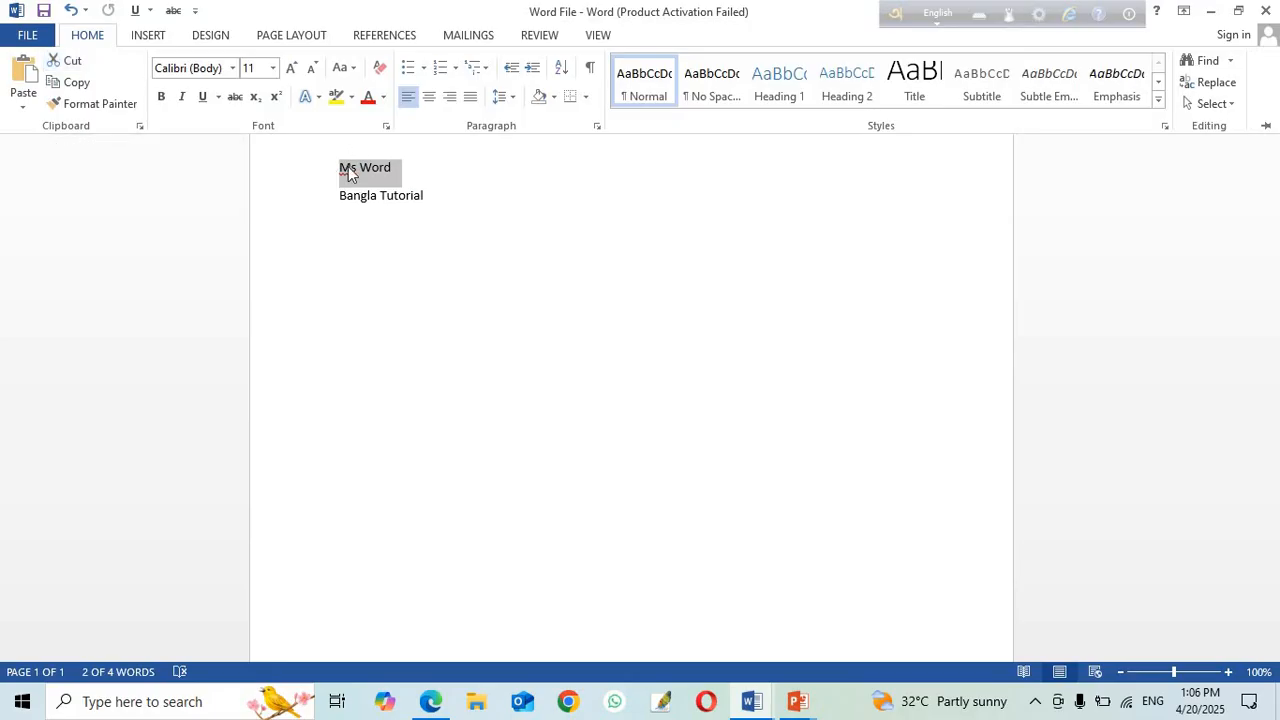
pyautogui.click(70, 64)
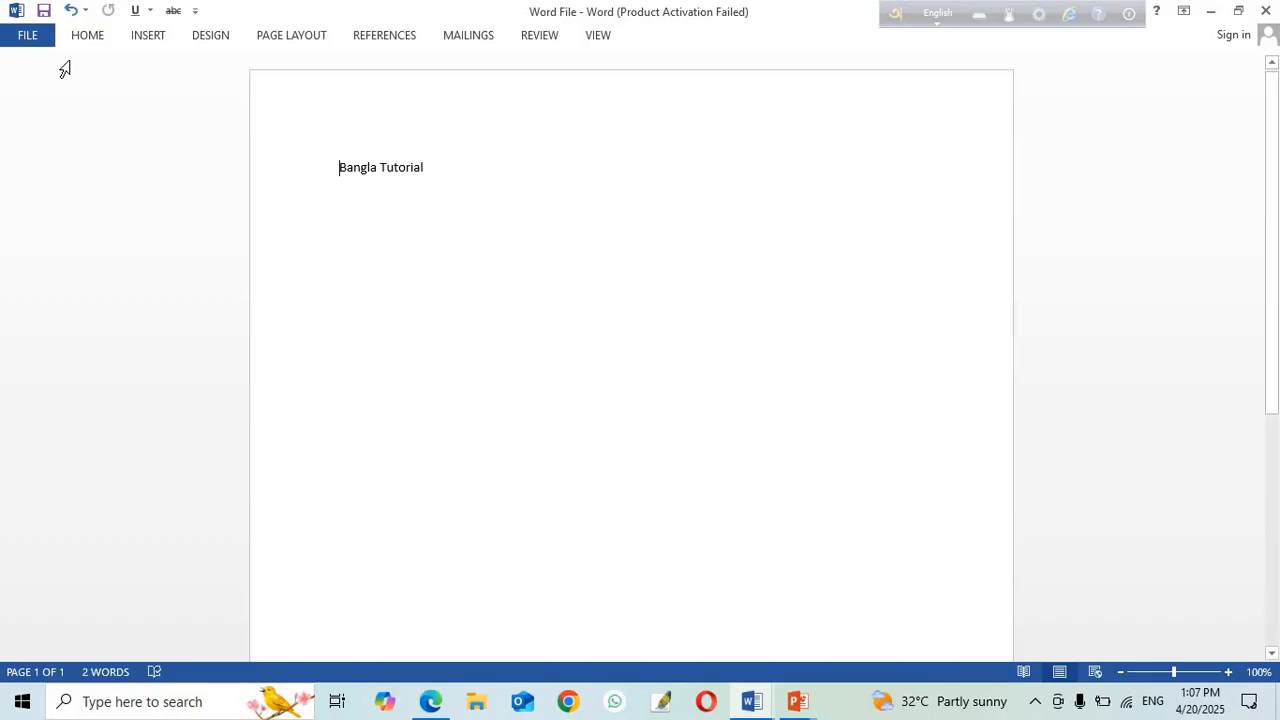
# Step: Paste 'Ms Word' on a new line below Bangla Tutorial, then select and delete it
pyautogui.click(460, 168)
pyautogui.press('Return')
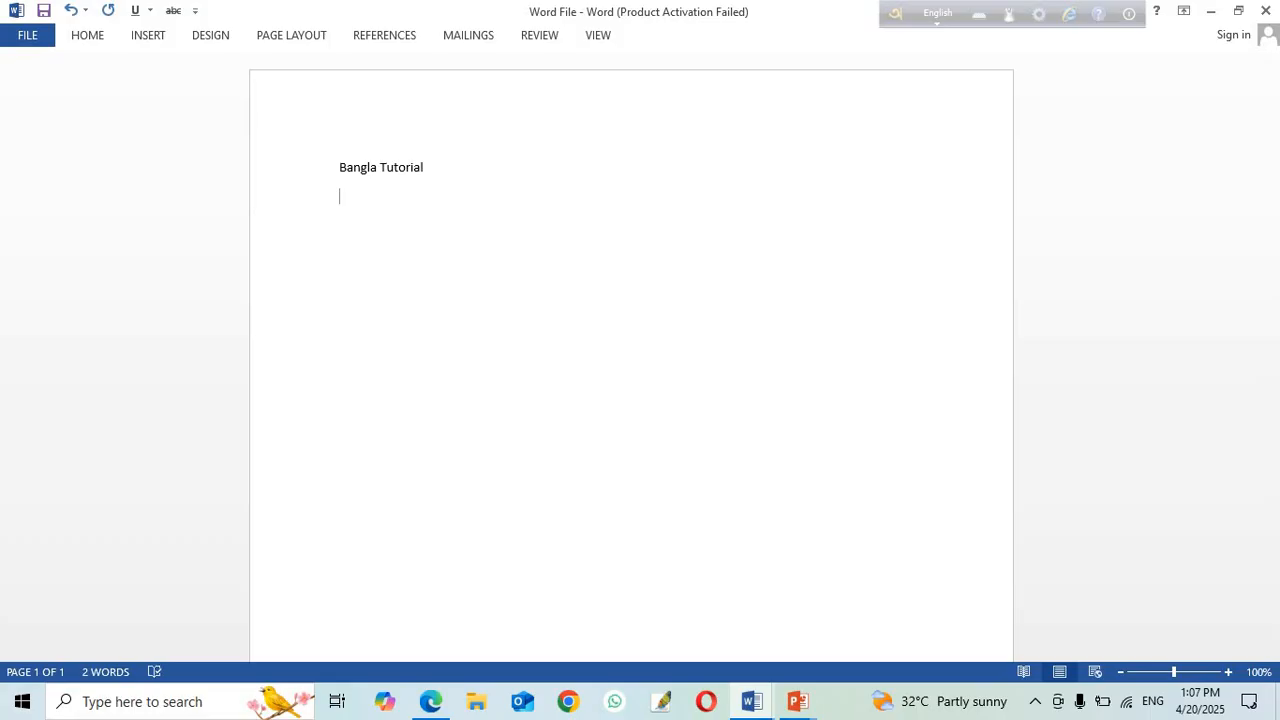
pyautogui.click(80, 37)
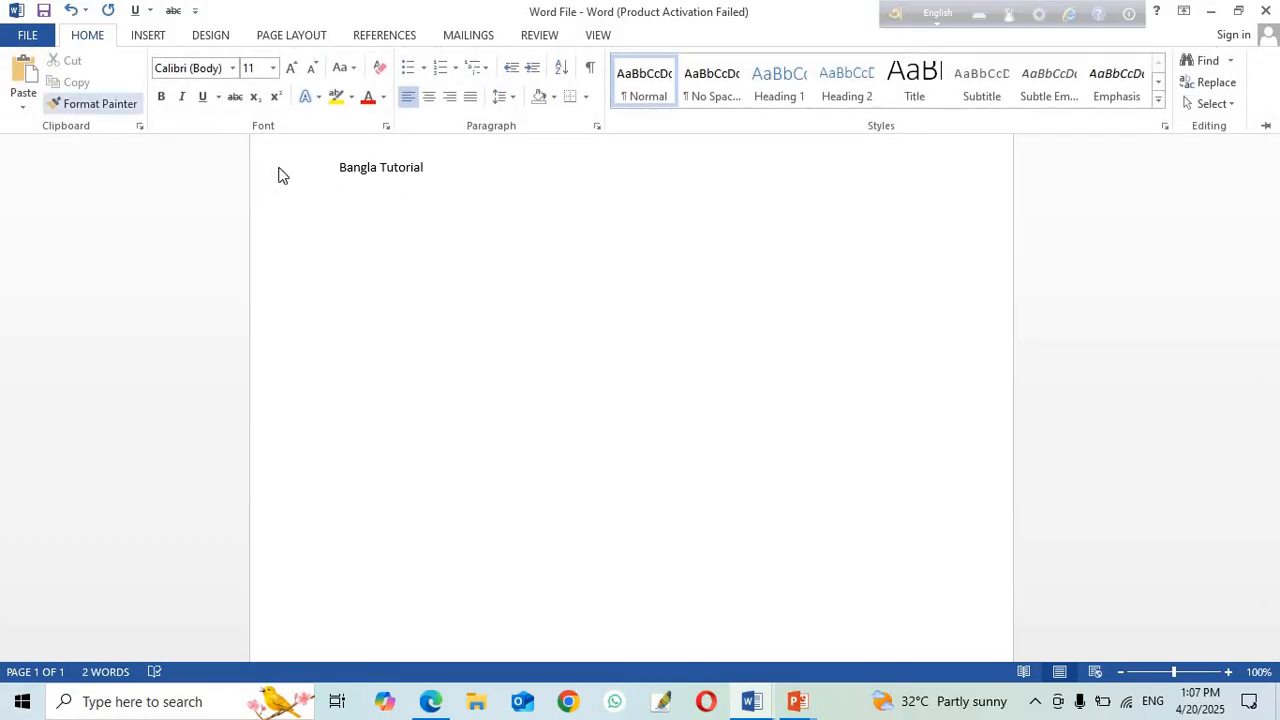
pyautogui.click(347, 209)
pyautogui.rightClick(347, 203)
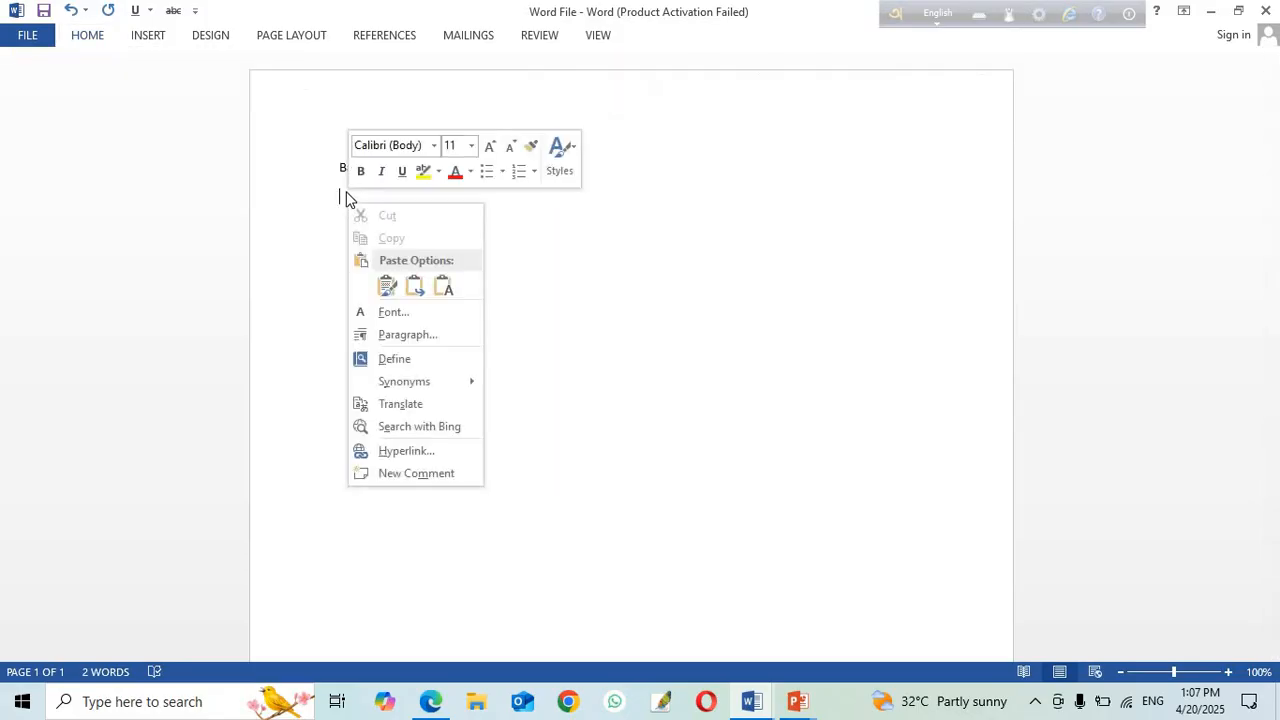
pyautogui.click(388, 287)
pyautogui.click(388, 287)
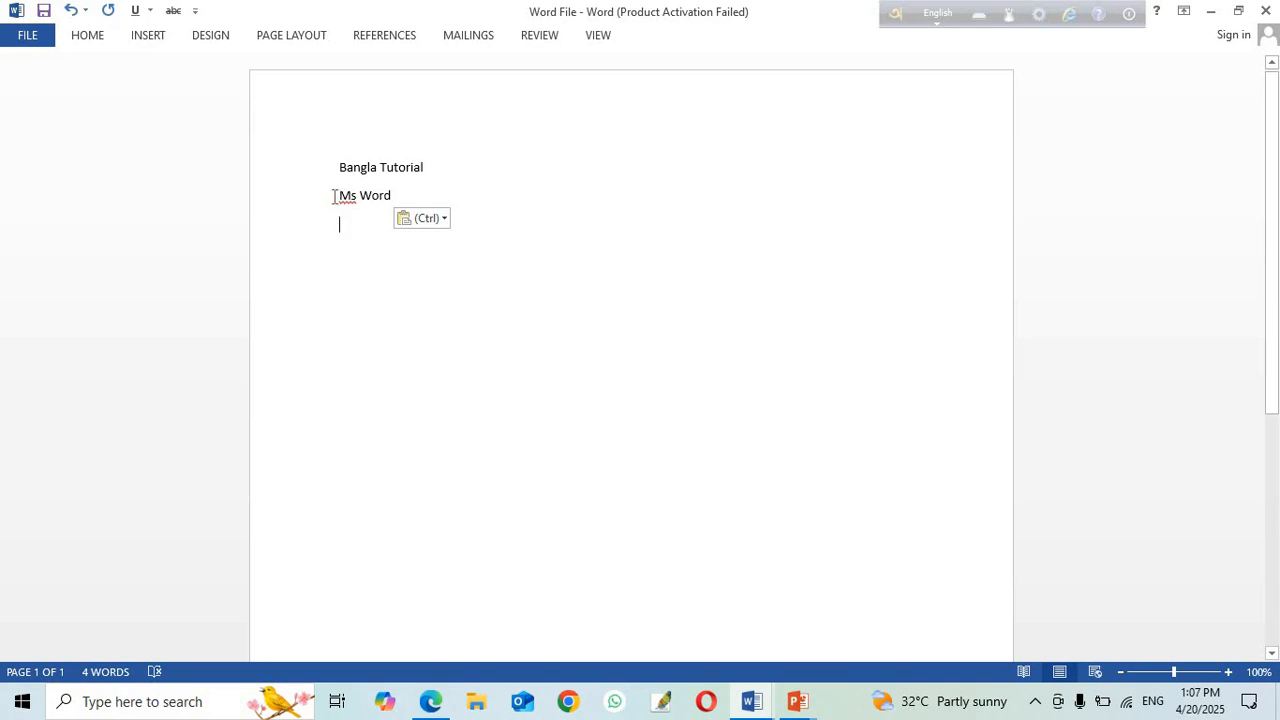
pyautogui.moveTo(361, 190); pyautogui.dragTo(408, 190)
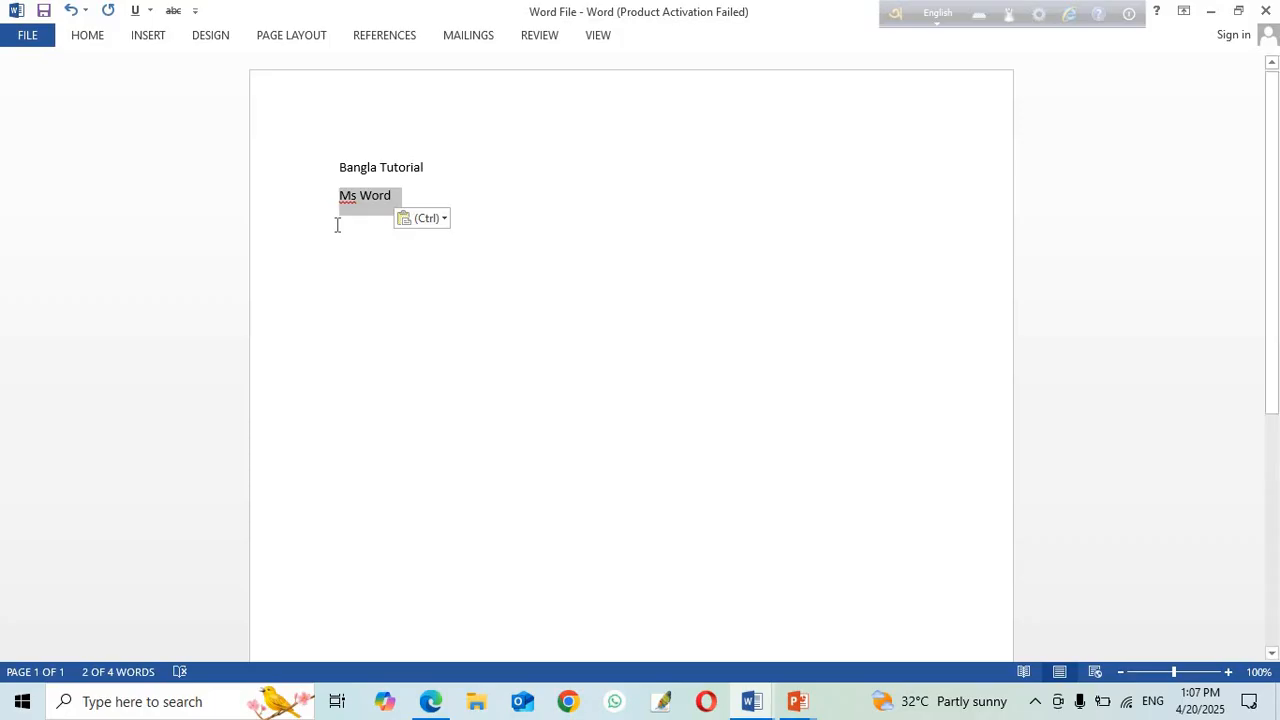
pyautogui.press('BackSpace')
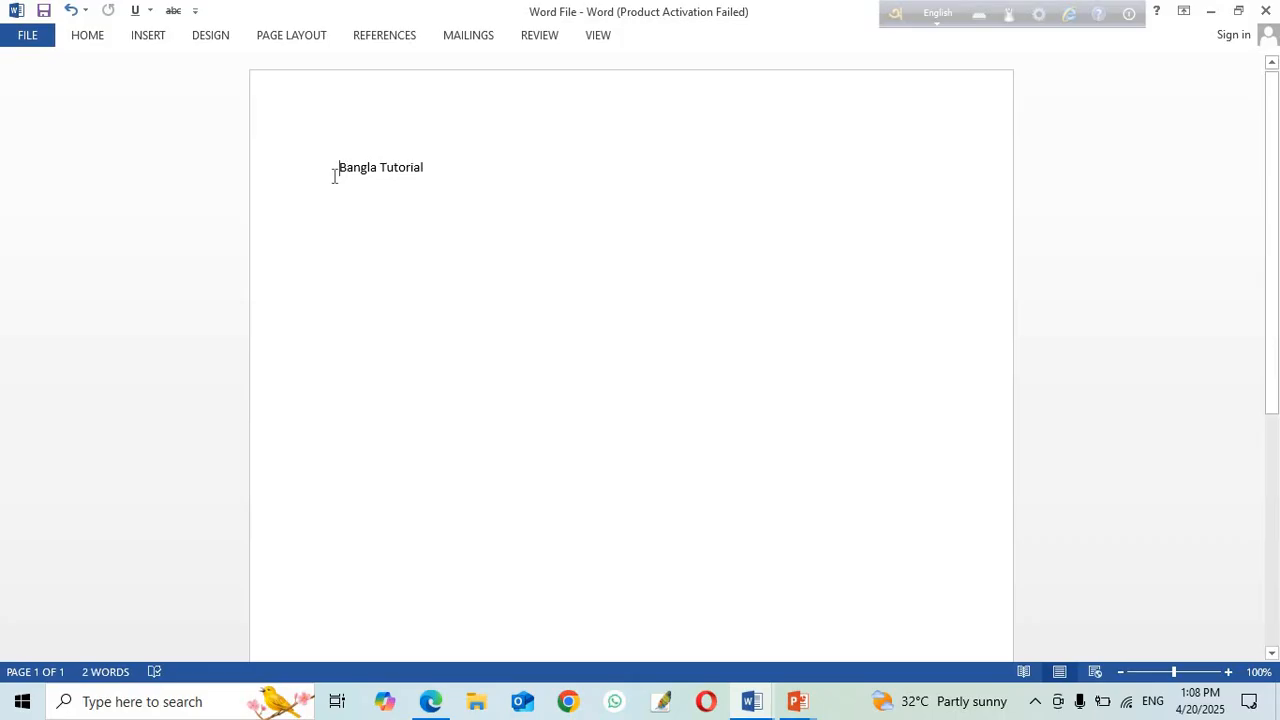
# Step: Insert a new line above 'Bangla Tutorial' and paste 'Ms Word' into it
pyautogui.press('Return')
pyautogui.hotkey('ctrl', 'z')
pyautogui.hotkey('ctrl', 'y')
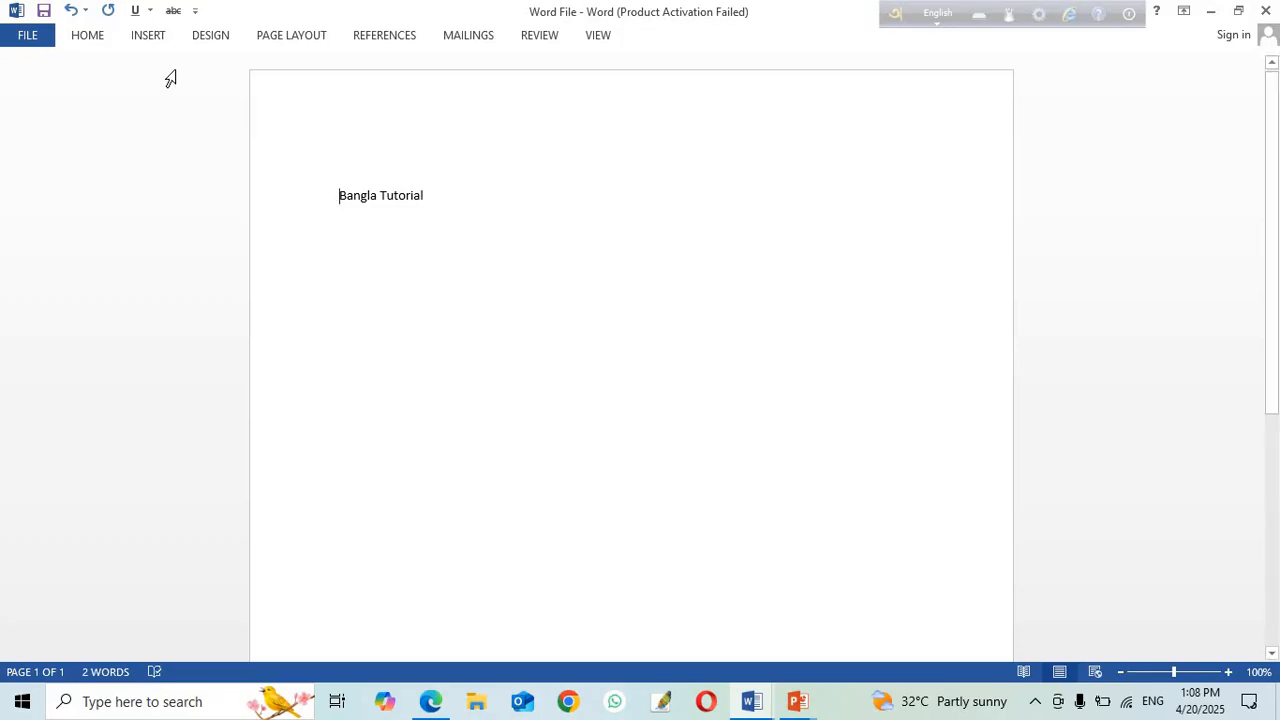
pyautogui.hotkey('ctrl', 'v')
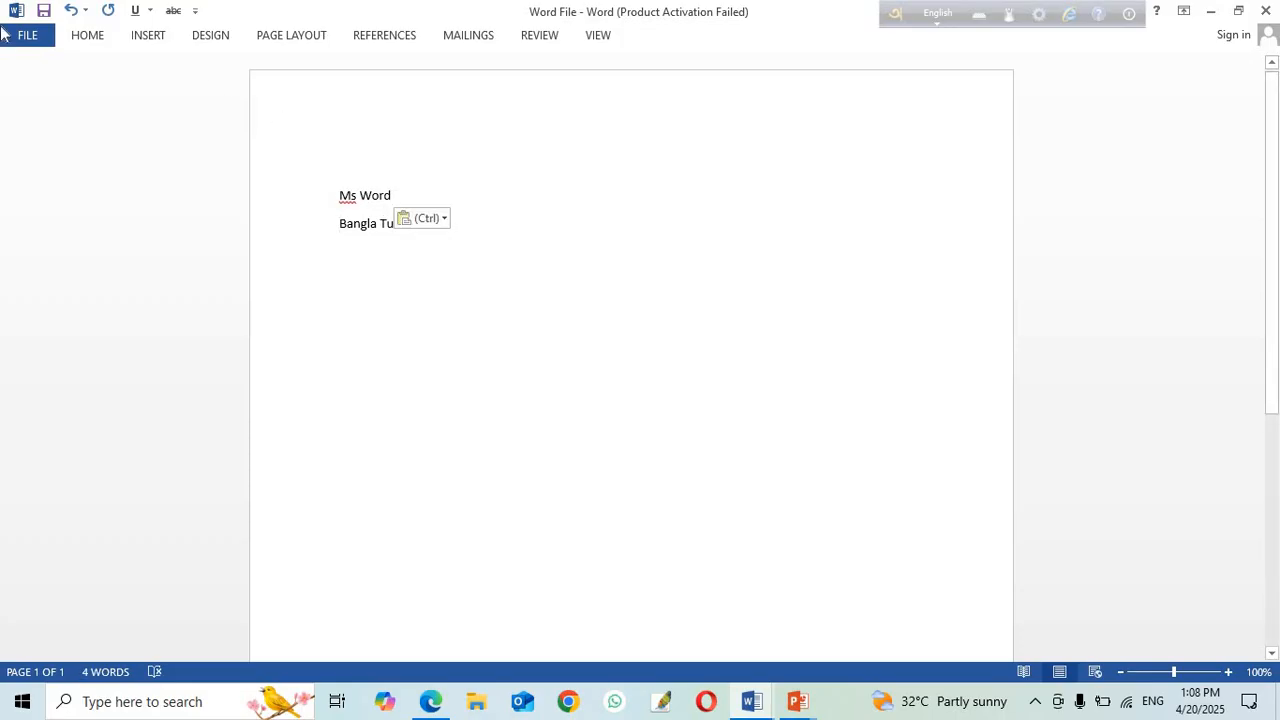
# Step: Select the entire document containing the 'Ms Word' and 'Bangla Tutorial' lines
pyautogui.click(87, 35)
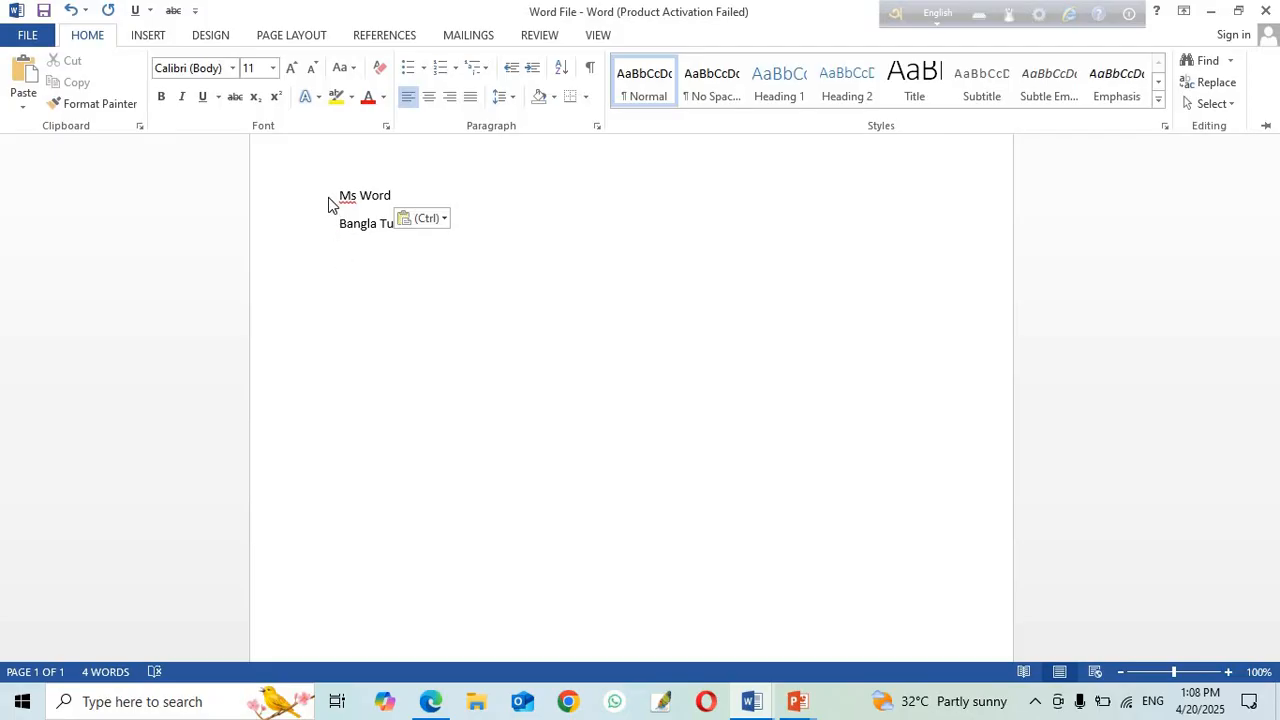
pyautogui.hotkey('ctrl', 'F1')
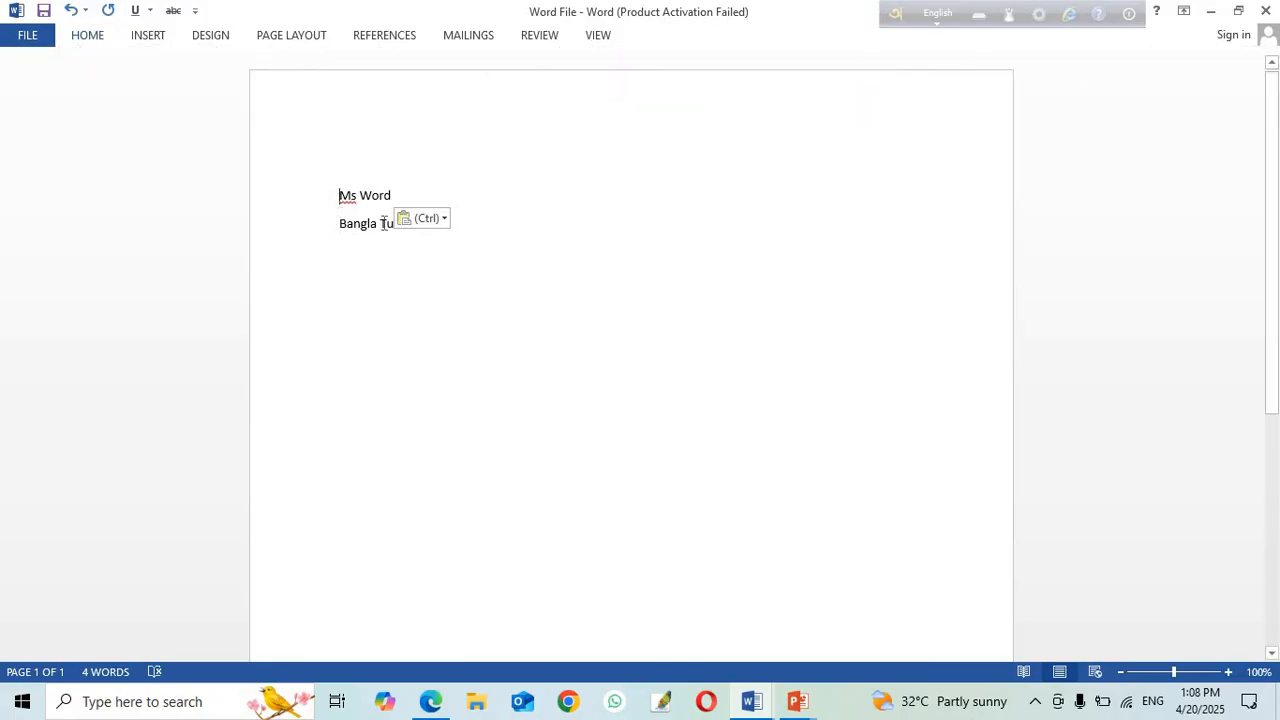
pyautogui.moveTo(384, 223); pyautogui.dragTo(440, 242)
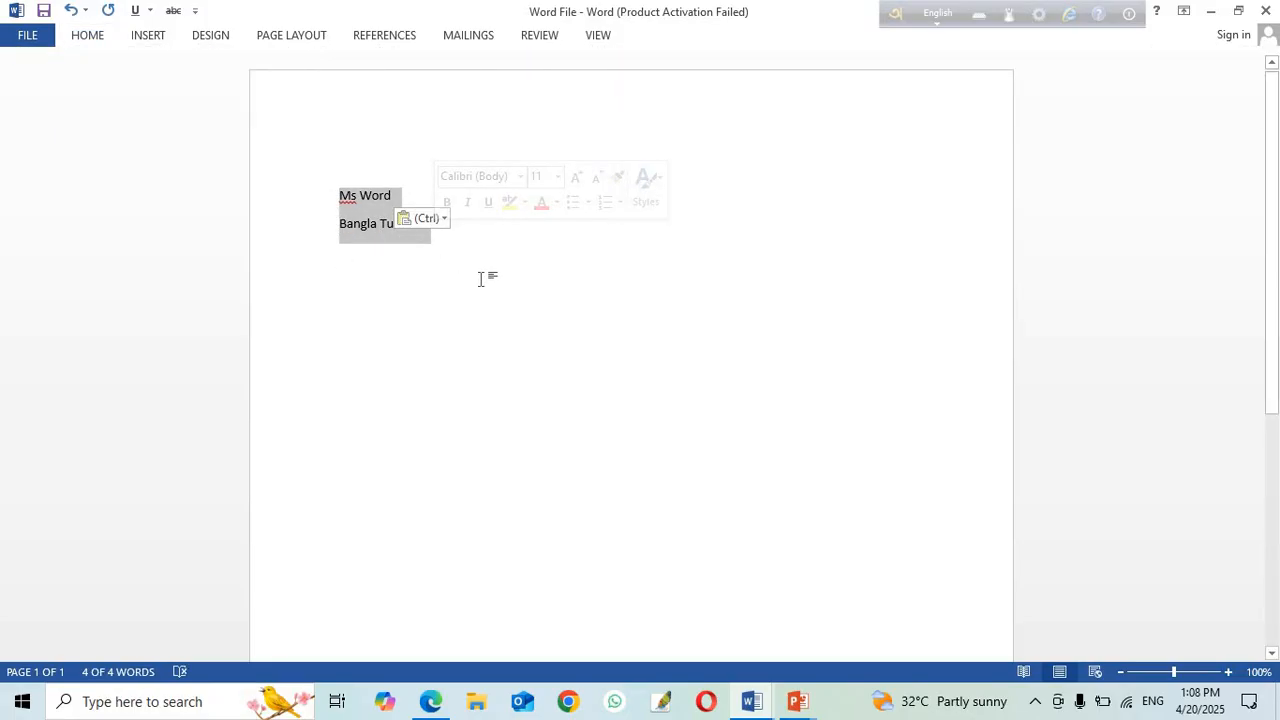
pyautogui.click(466, 286)
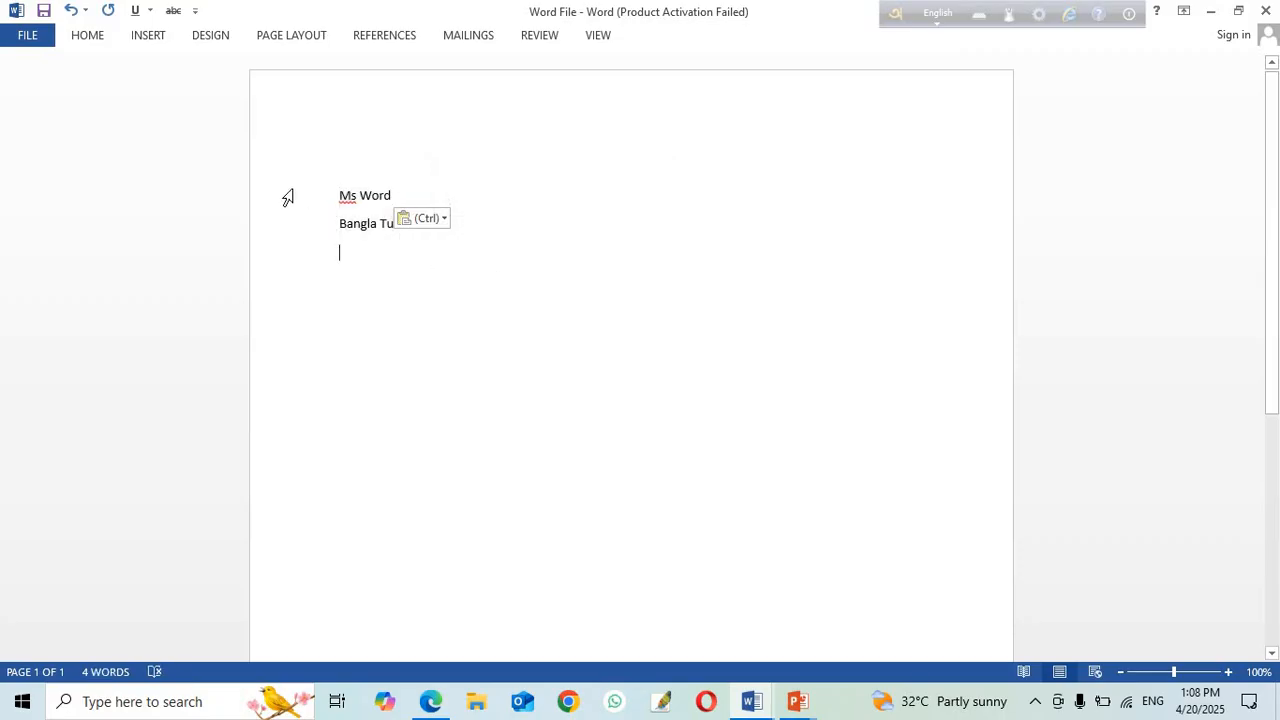
pyautogui.moveTo(287, 197); pyautogui.dragTo(304, 234)
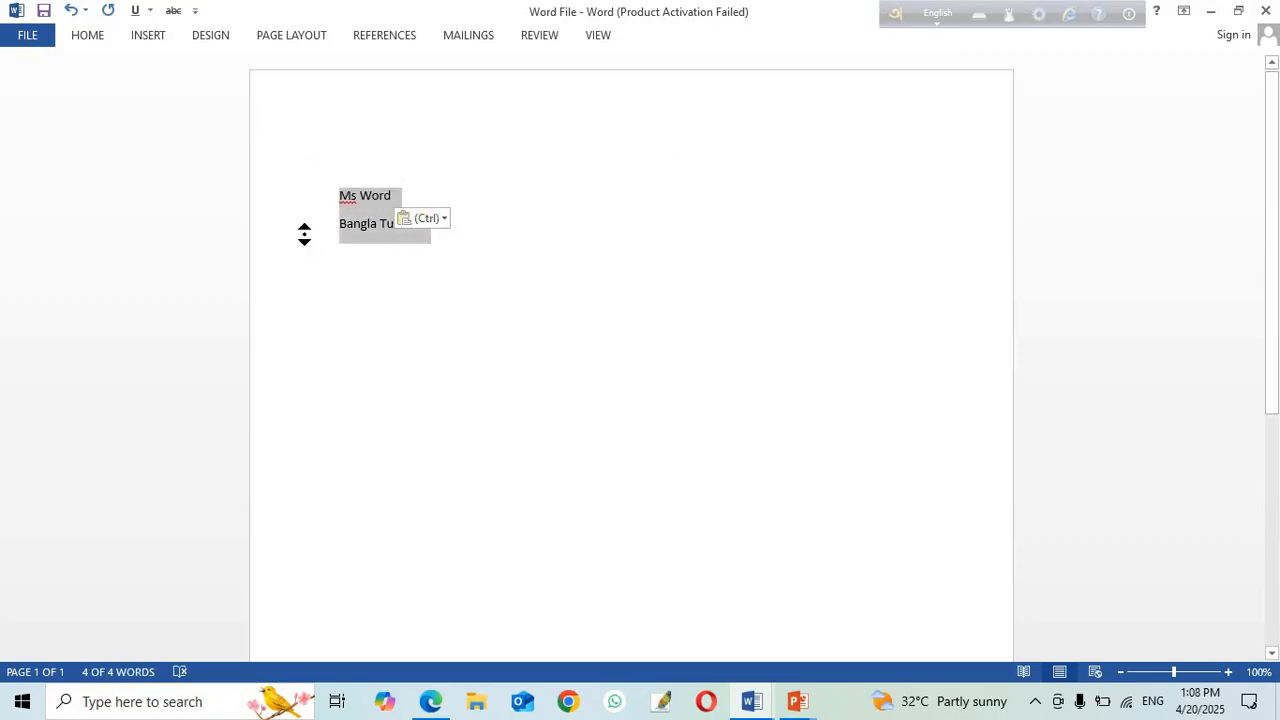
pyautogui.scroll(-1, 437, 266)
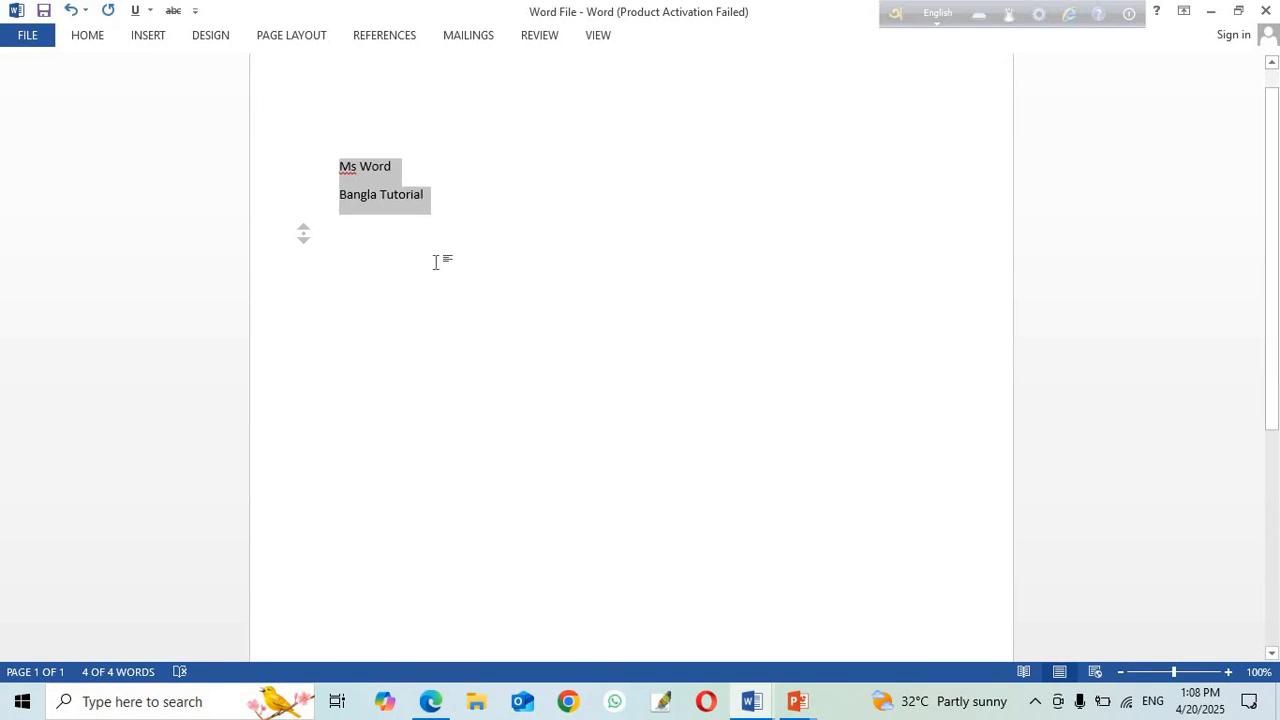
pyautogui.click(398, 208)
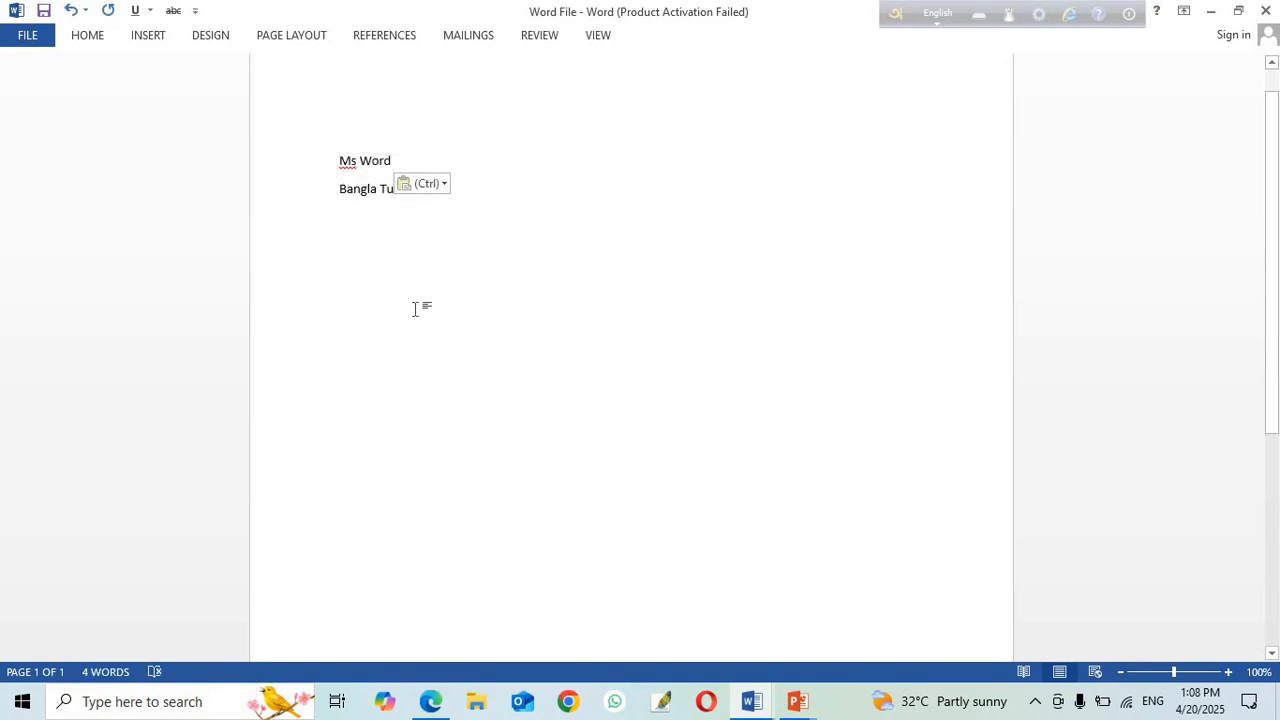
pyautogui.hotkey('ctrl', 'a')
pyautogui.hotkey('ctrl', 'c')
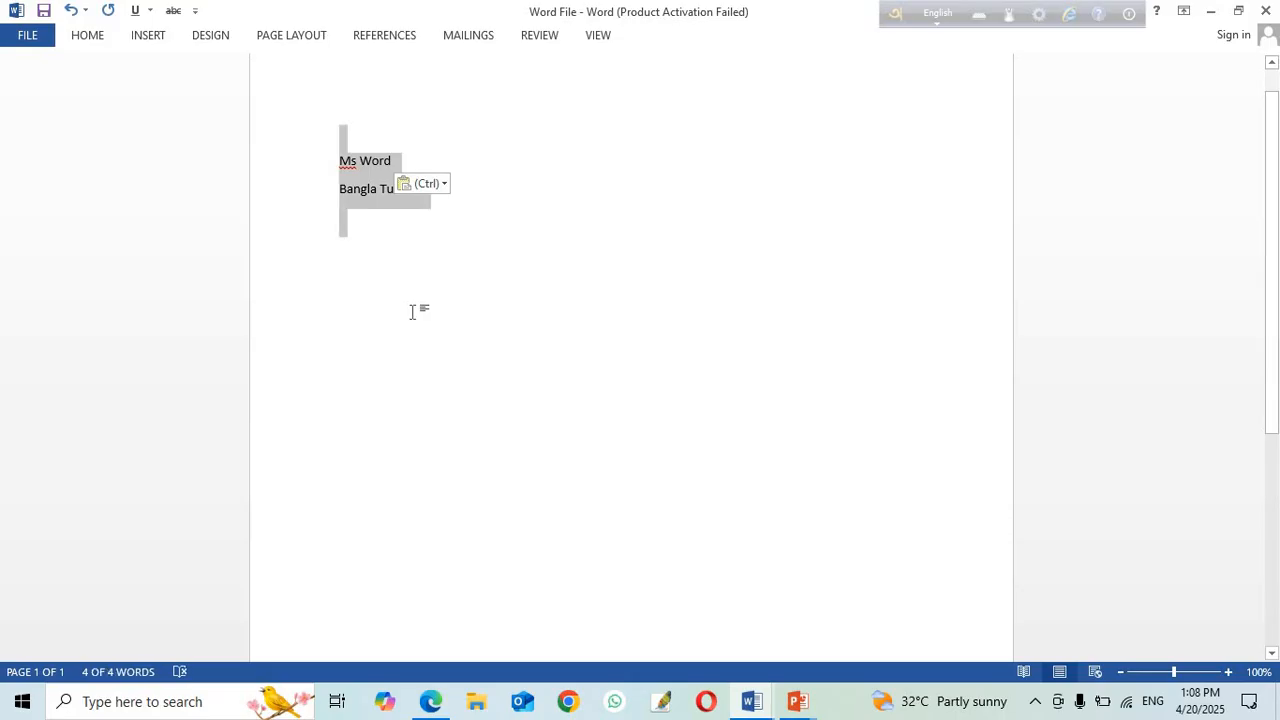
# Step: Copy the 'Ms Word' and 'Bangla Tutorial' lines and paste a second copy on the empty line below
pyautogui.click(99, 49)
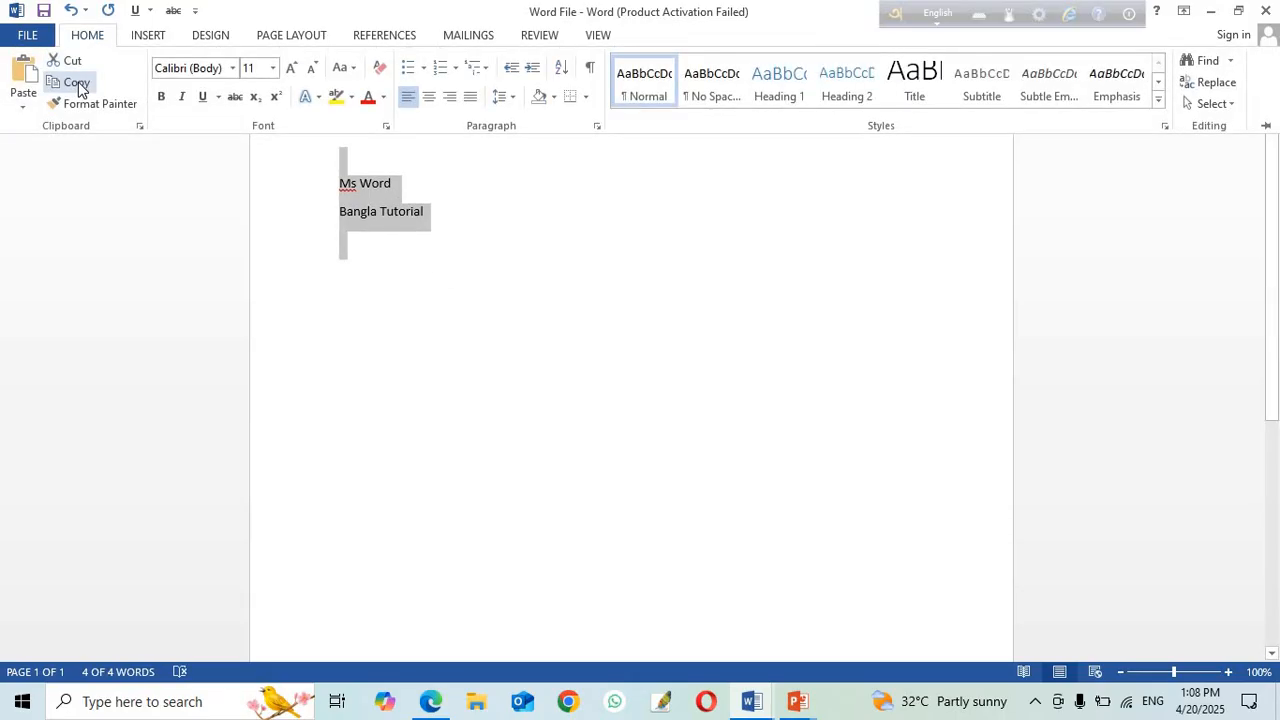
pyautogui.click(75, 86)
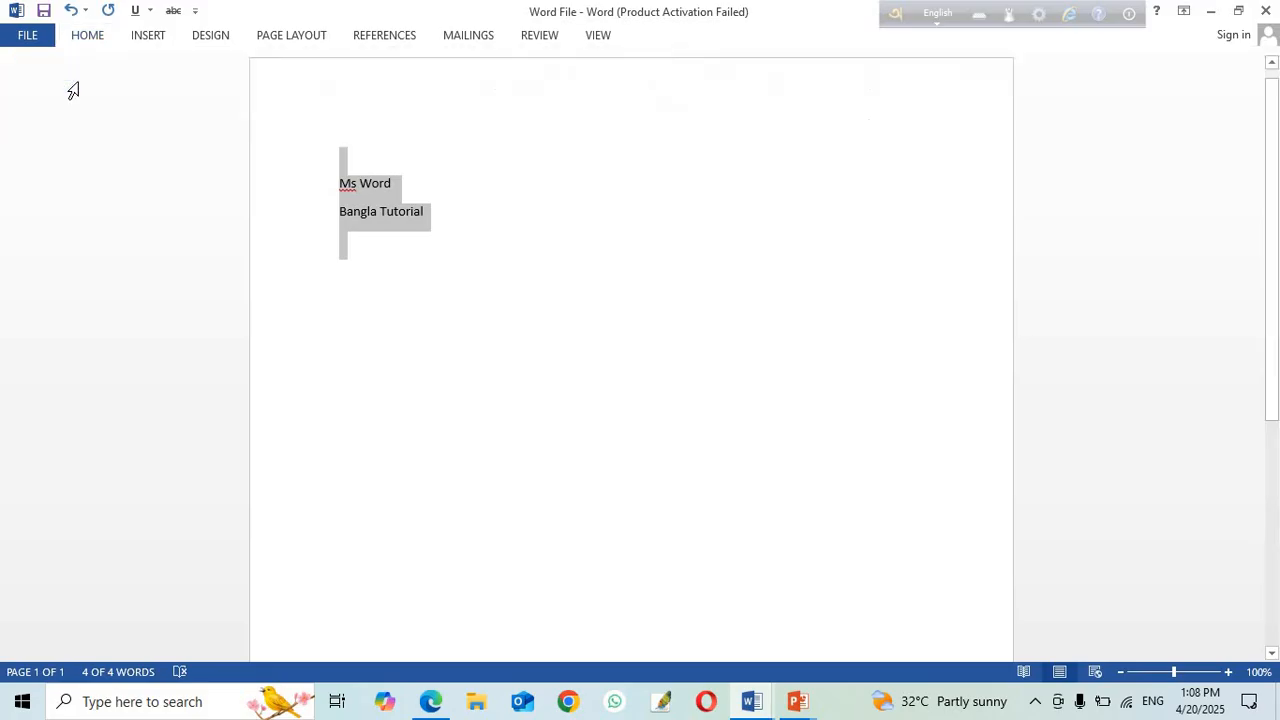
pyautogui.click(393, 284)
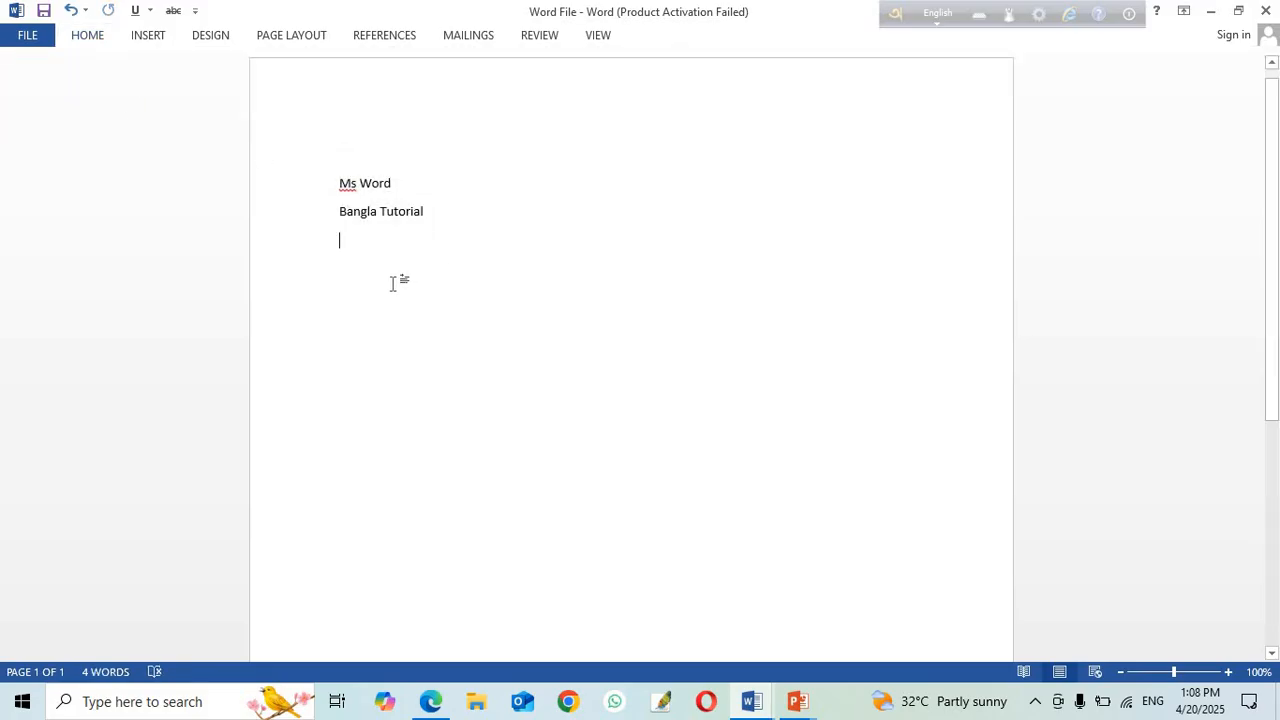
pyautogui.click(82, 44)
pyautogui.click(25, 75)
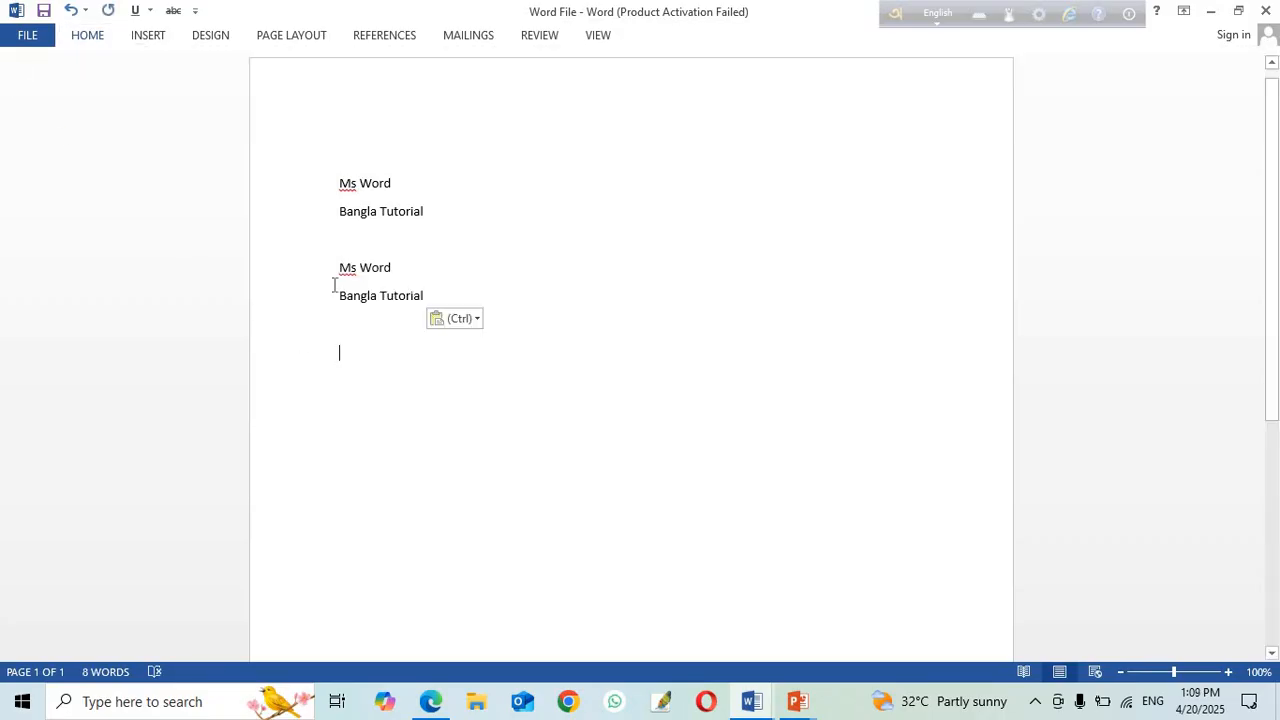
pyautogui.click(79, 36)
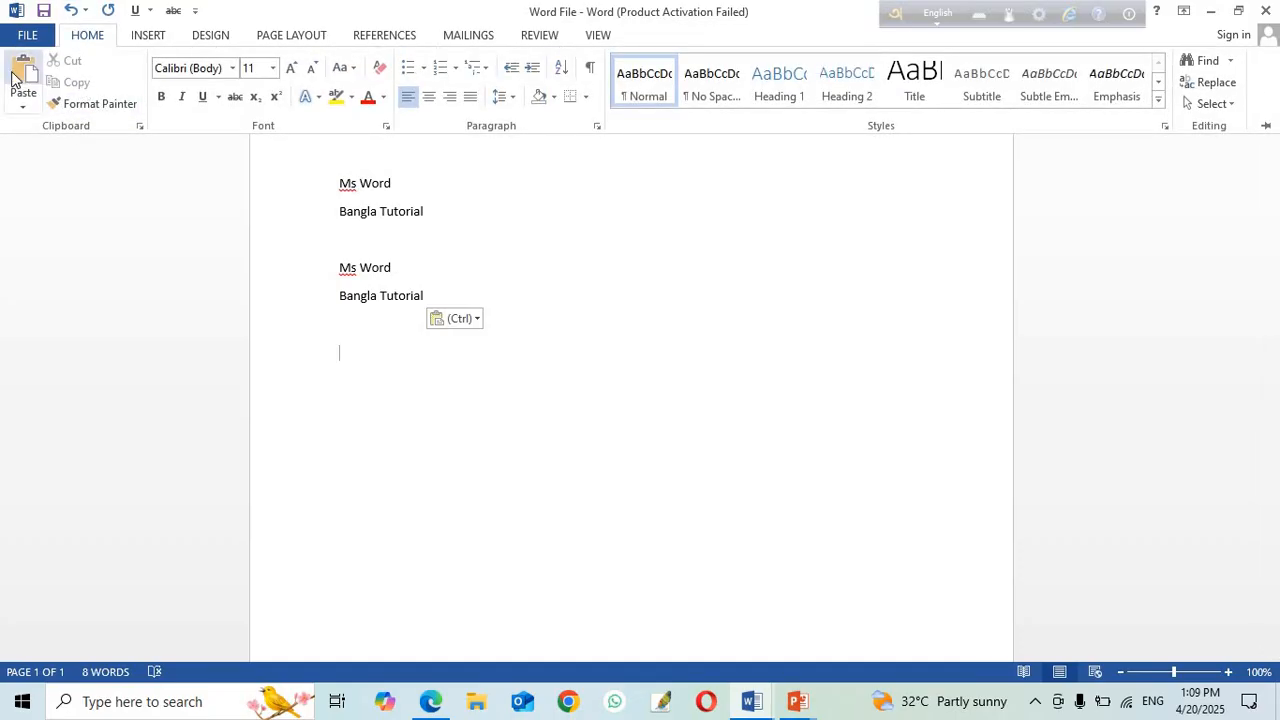
pyautogui.click(111, 106)
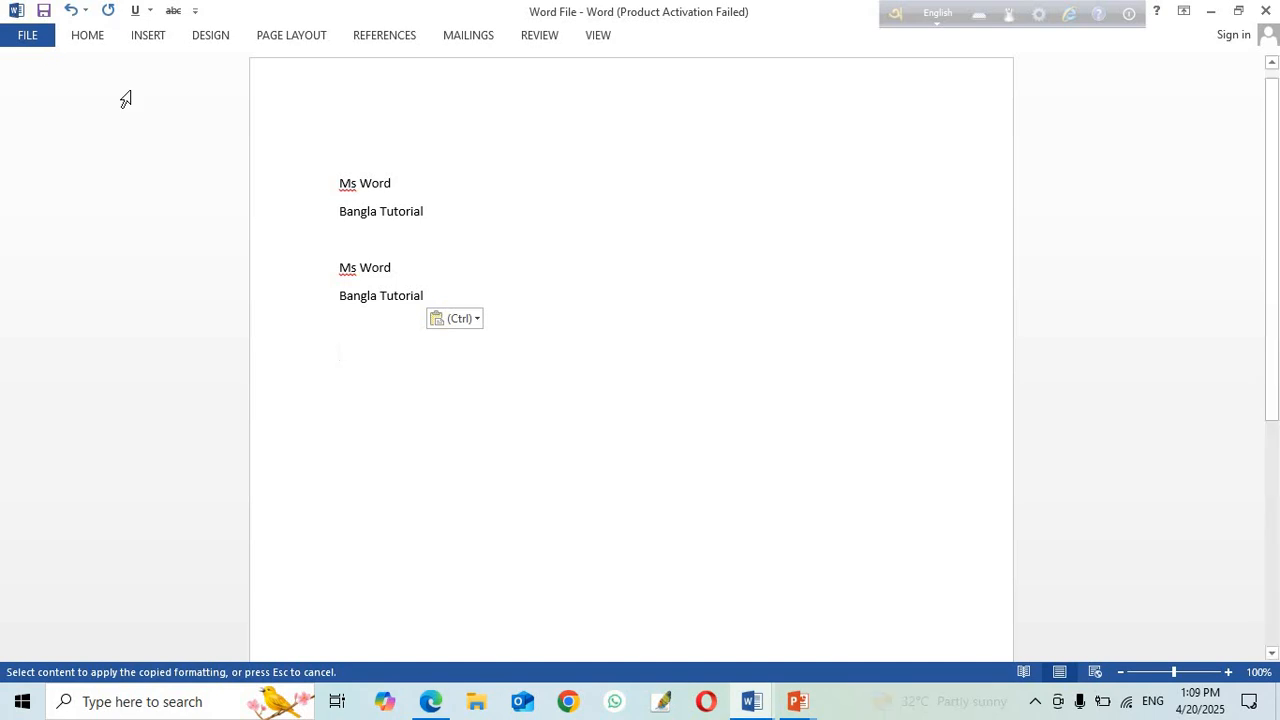
# Step: Set the font of the empty line below both pairs to Times New Roman
pyautogui.click(92, 37)
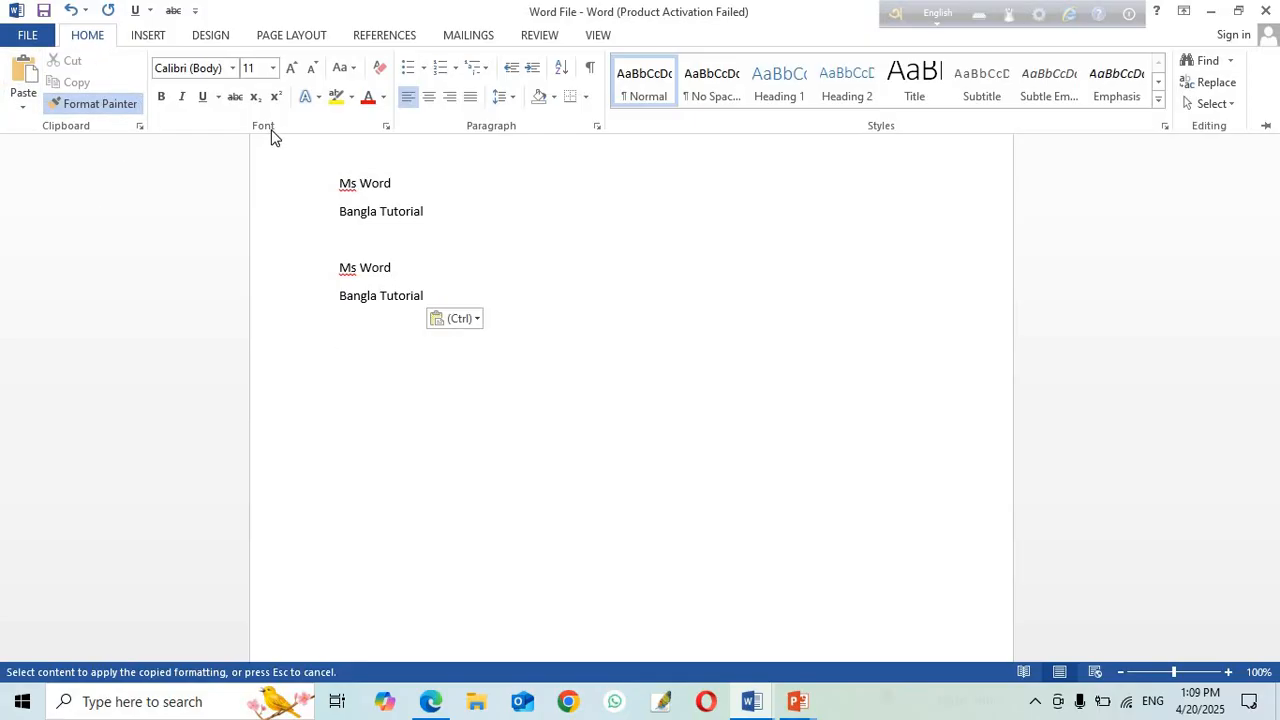
pyautogui.click(435, 303)
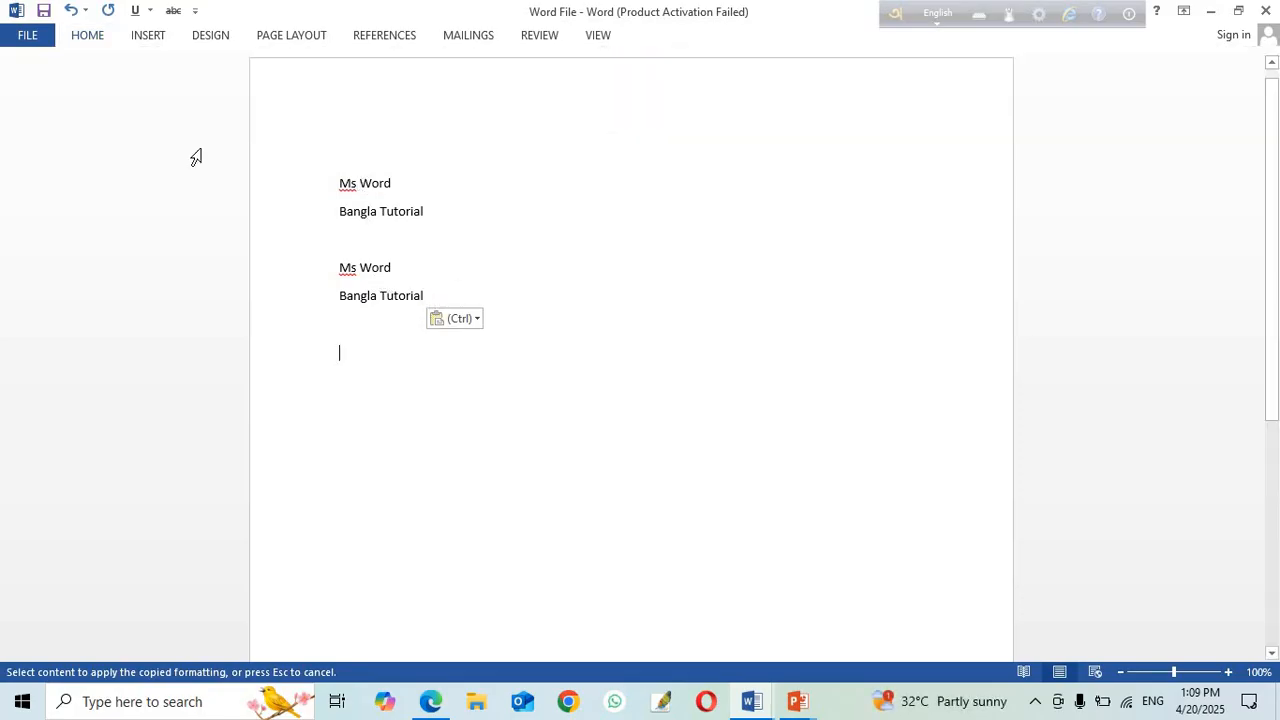
pyautogui.click(87, 36)
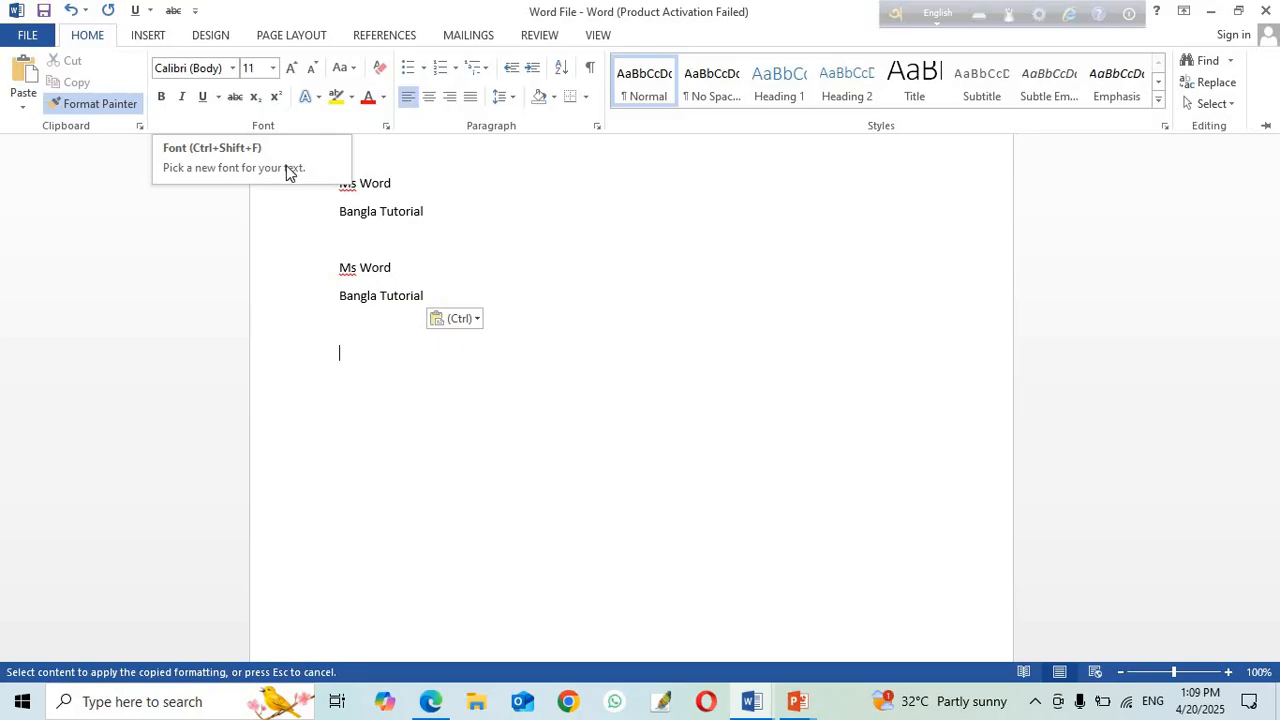
pyautogui.click(235, 68)
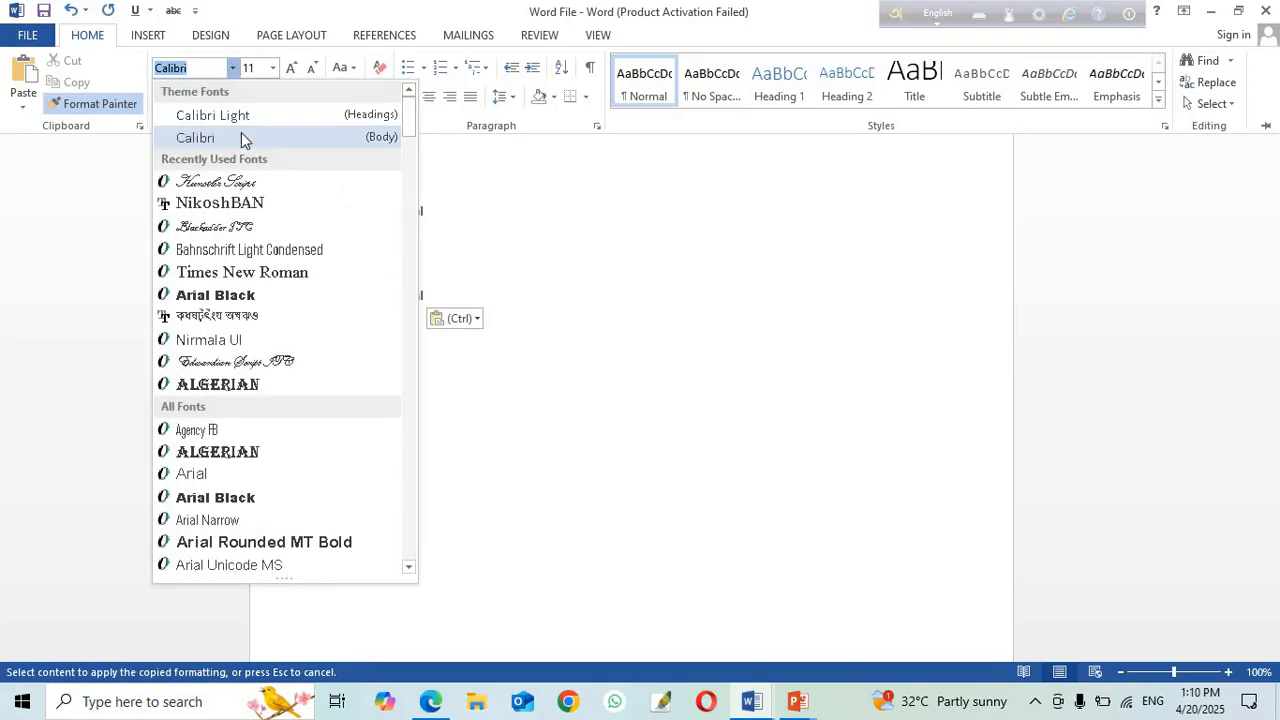
pyautogui.click(263, 283)
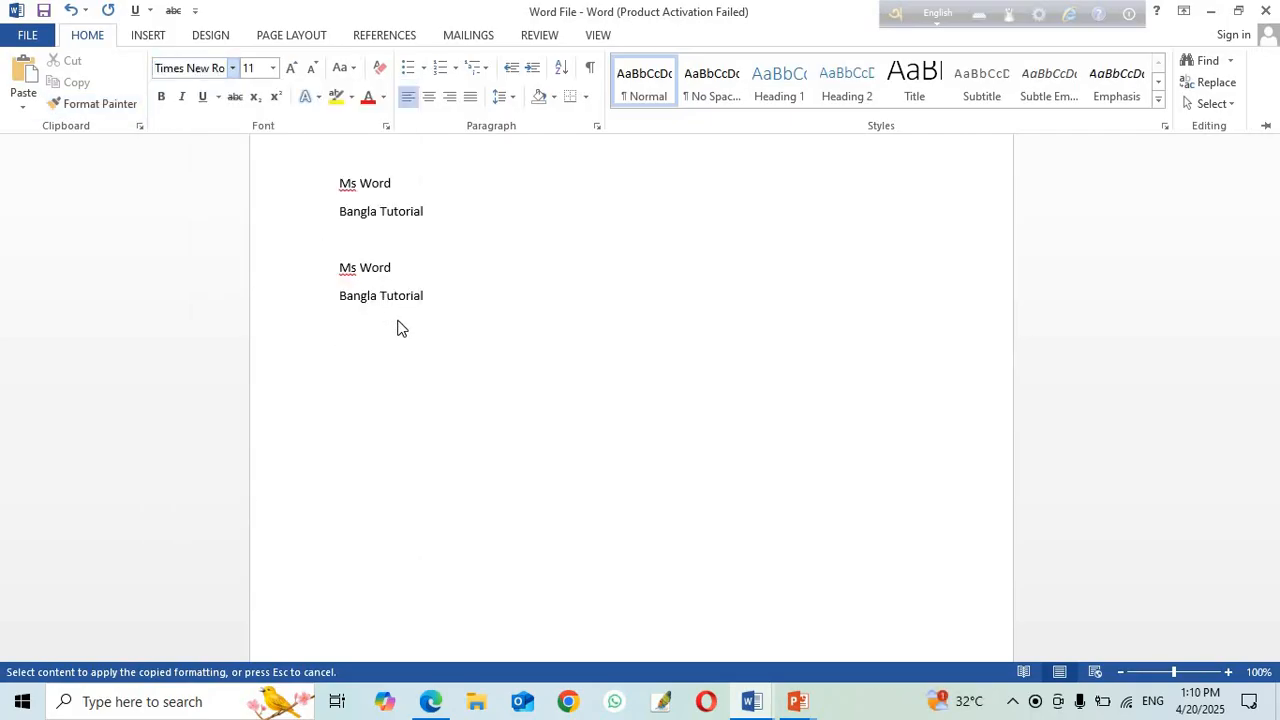
pyautogui.click(232, 67)
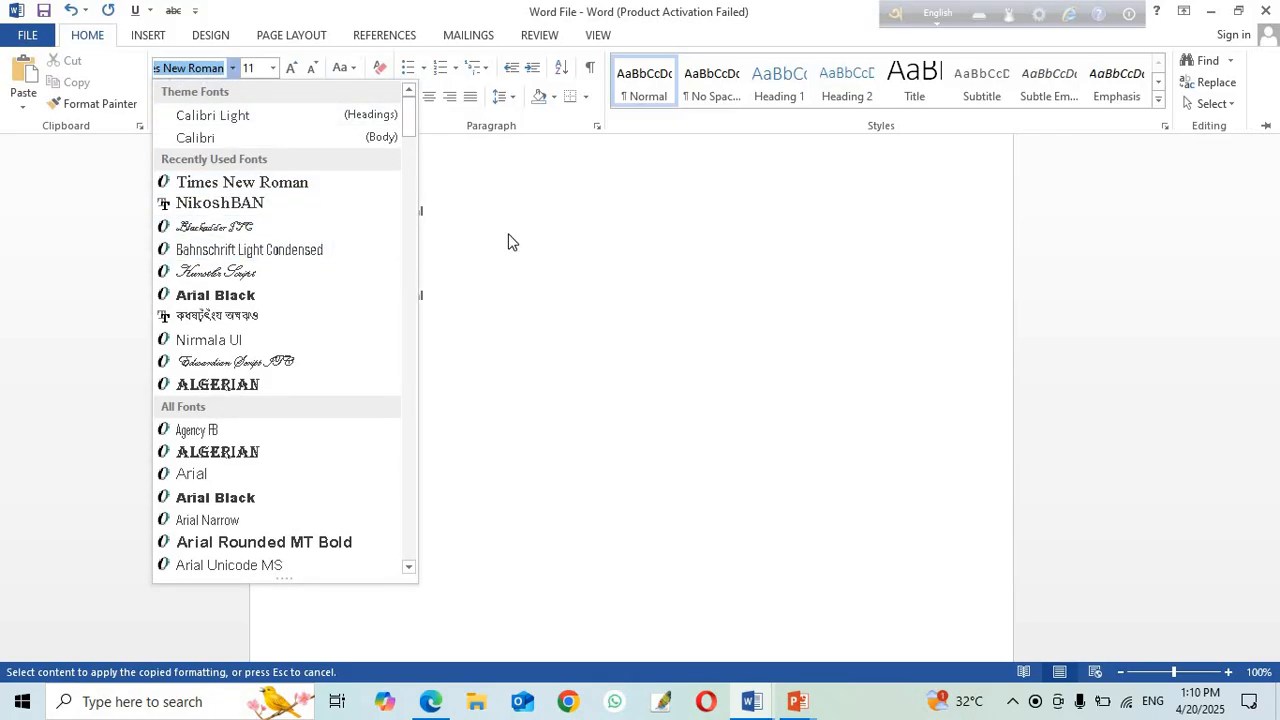
pyautogui.press('Escape')
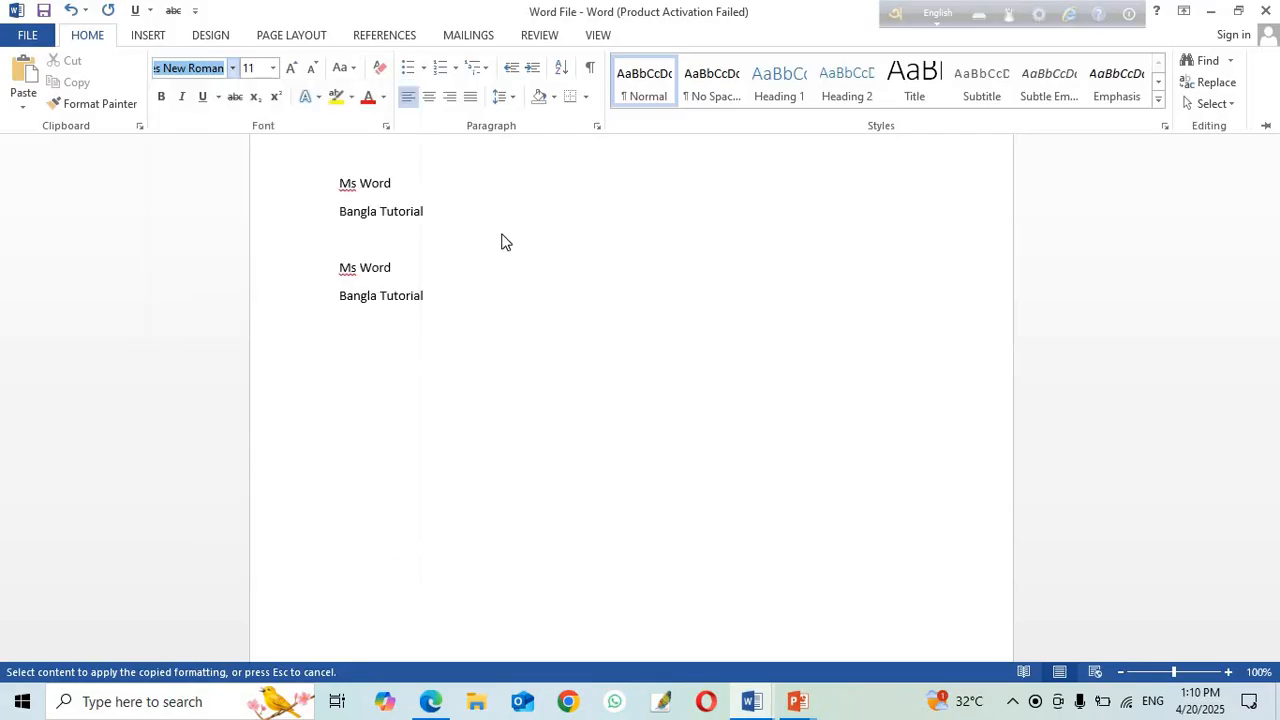
pyautogui.click(343, 269)
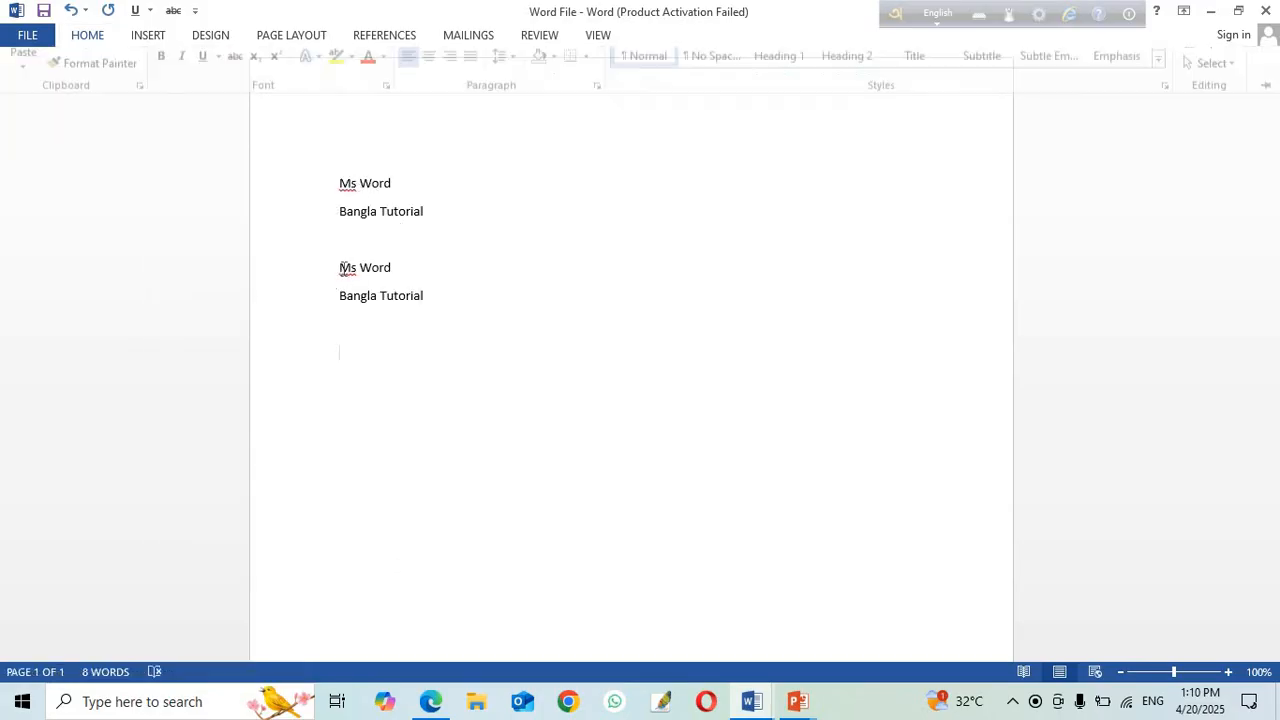
# Step: Change the second 'Ms Word' / 'Bangla Tutorial' pair to Kunstler Script and reselect both lines
pyautogui.moveTo(338, 268); pyautogui.dragTo(448, 311)
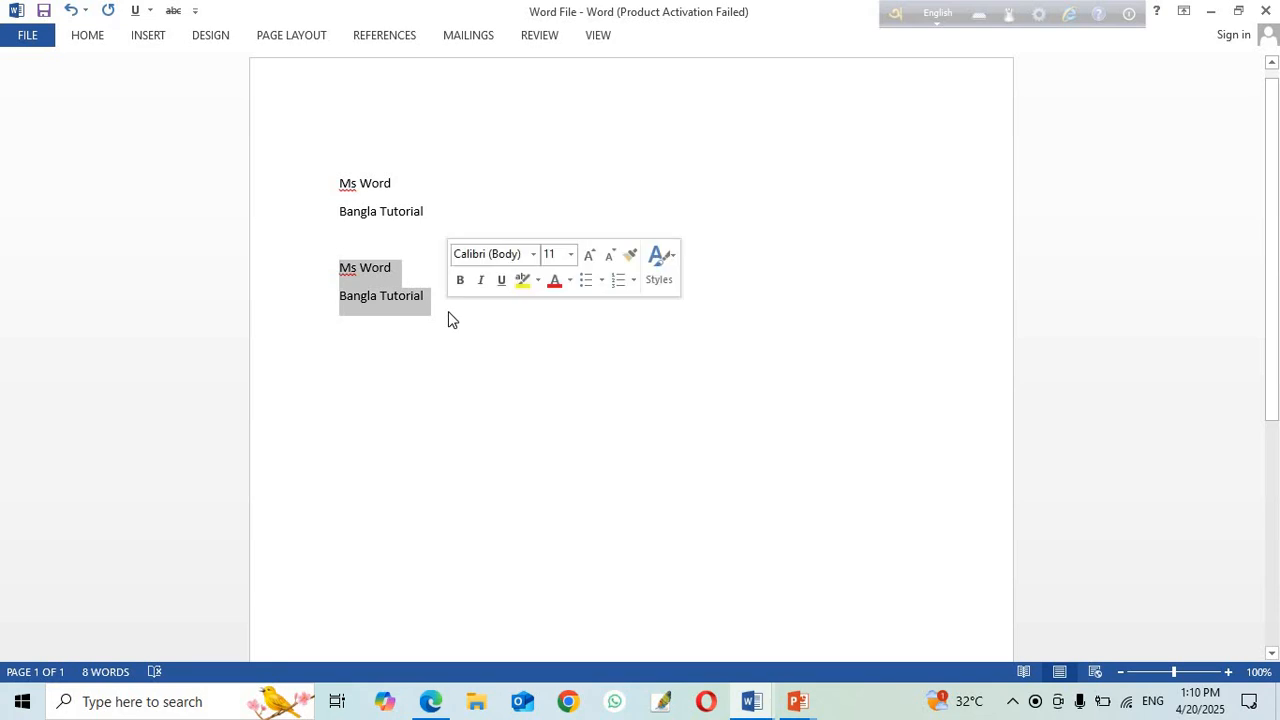
pyautogui.click(80, 40)
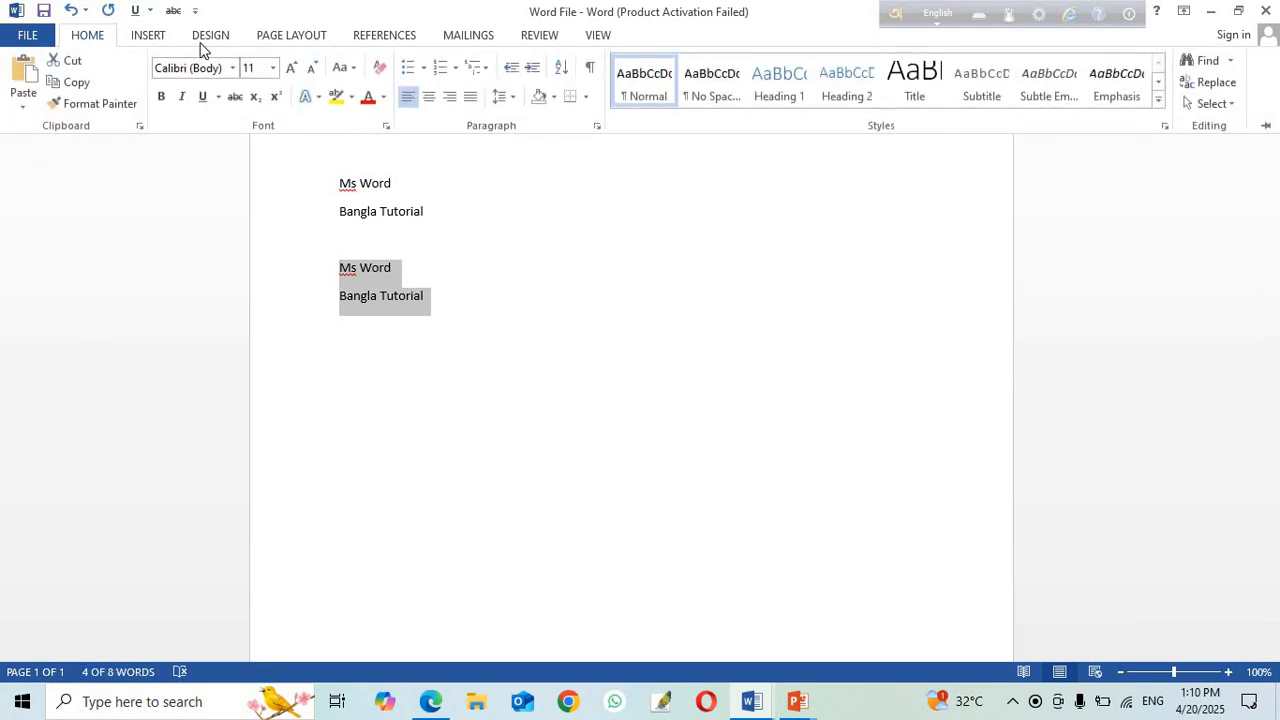
pyautogui.click(233, 67)
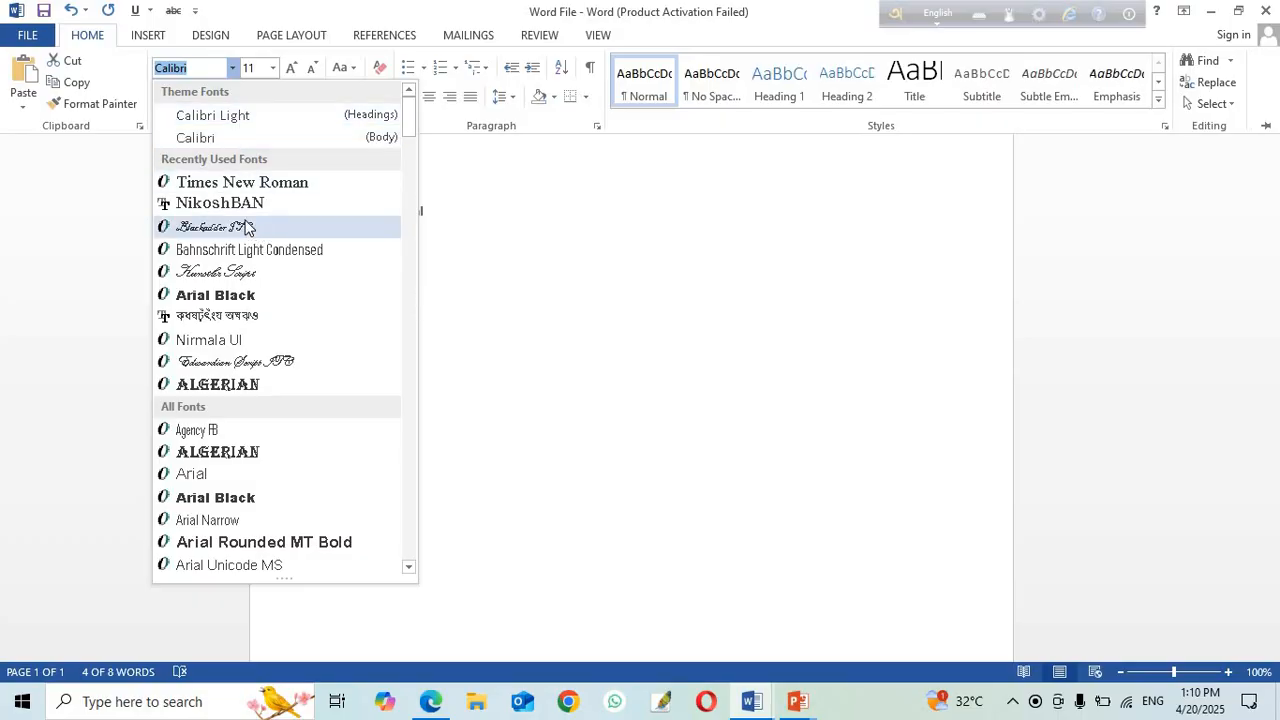
pyautogui.click(243, 271)
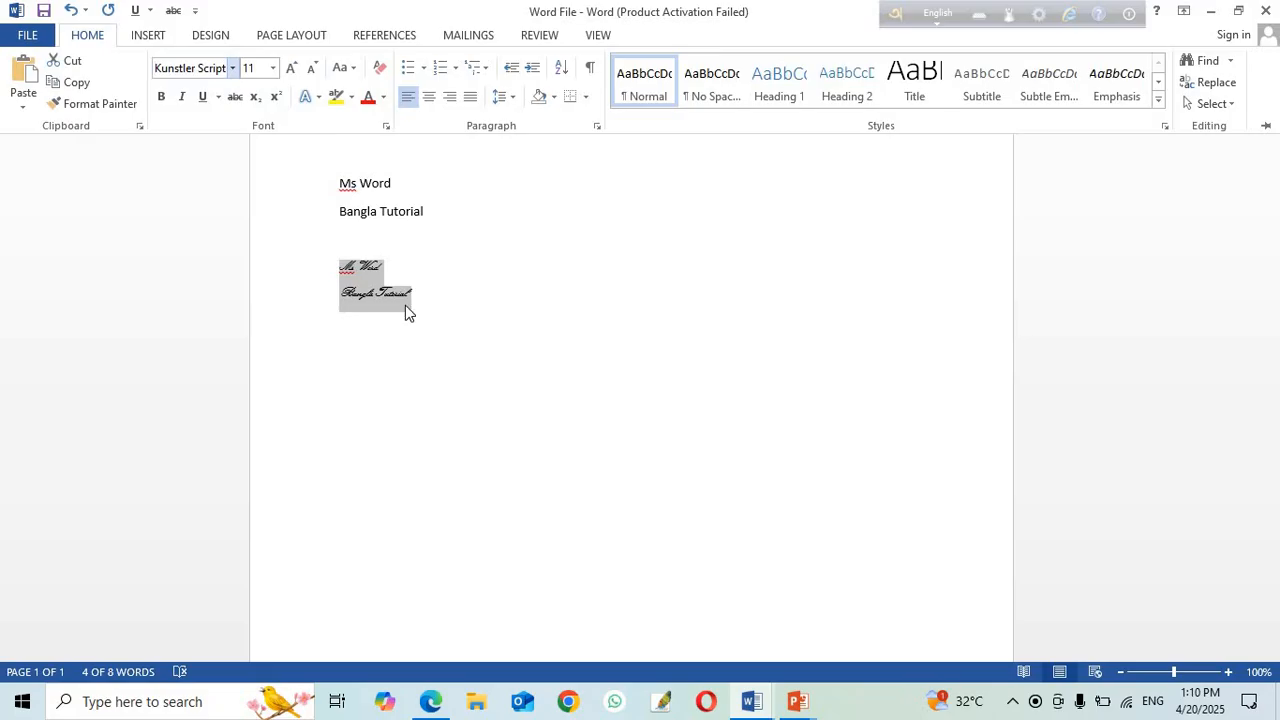
pyautogui.hotkey('ctrl', 'F1')
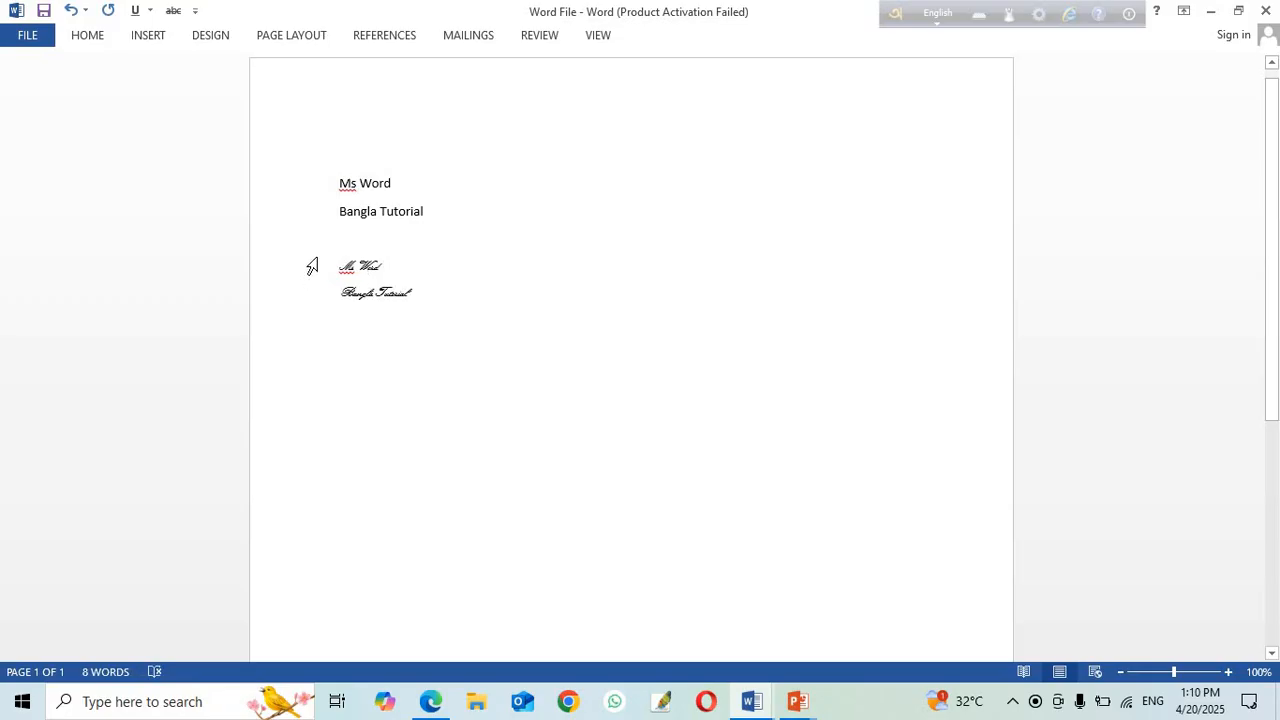
pyautogui.moveTo(311, 266); pyautogui.dragTo(317, 306)
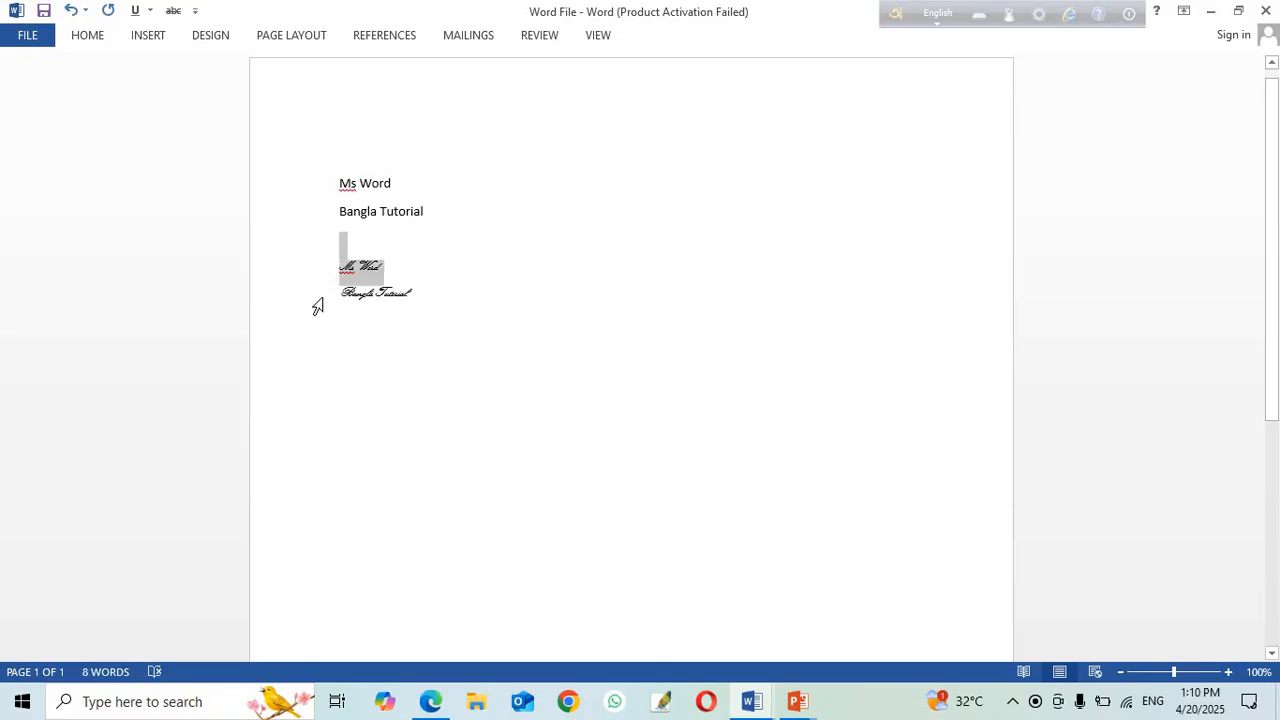
pyautogui.click(88, 34)
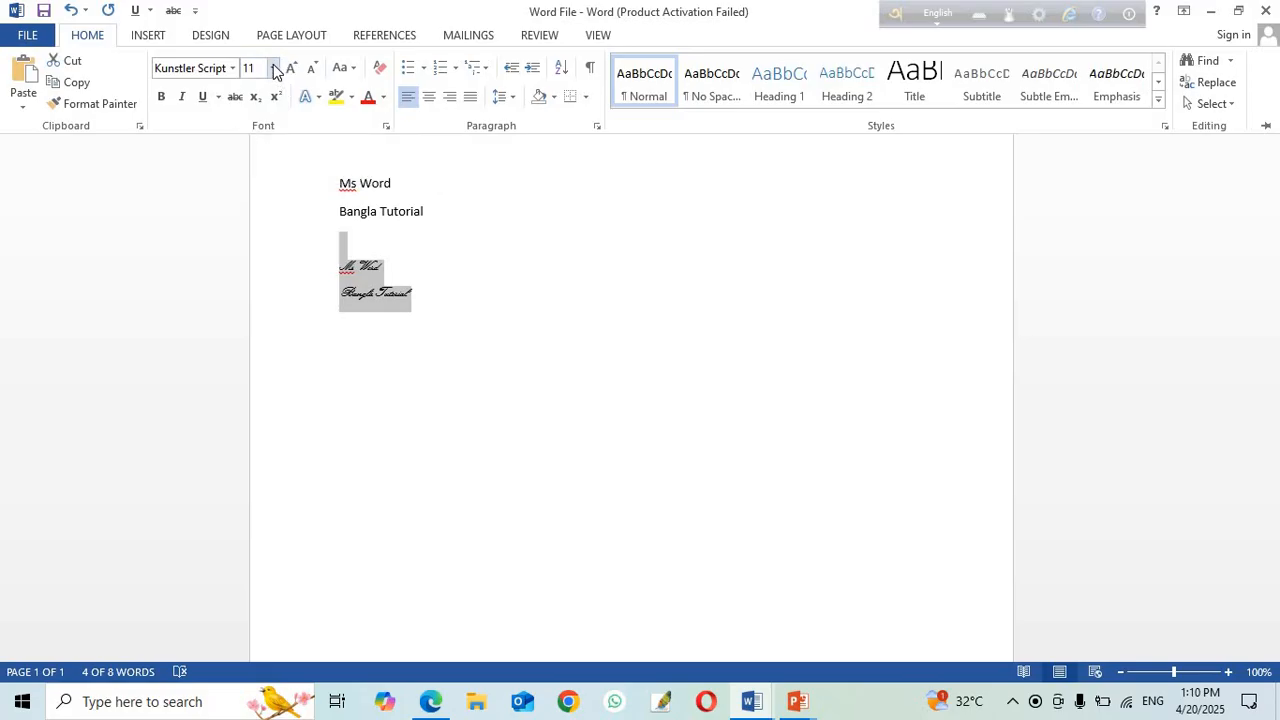
# Step: Set the selected Kunstler Script lines to 72 pt
pyautogui.click(274, 68)
pyautogui.click(274, 68)
pyautogui.click(279, 176)
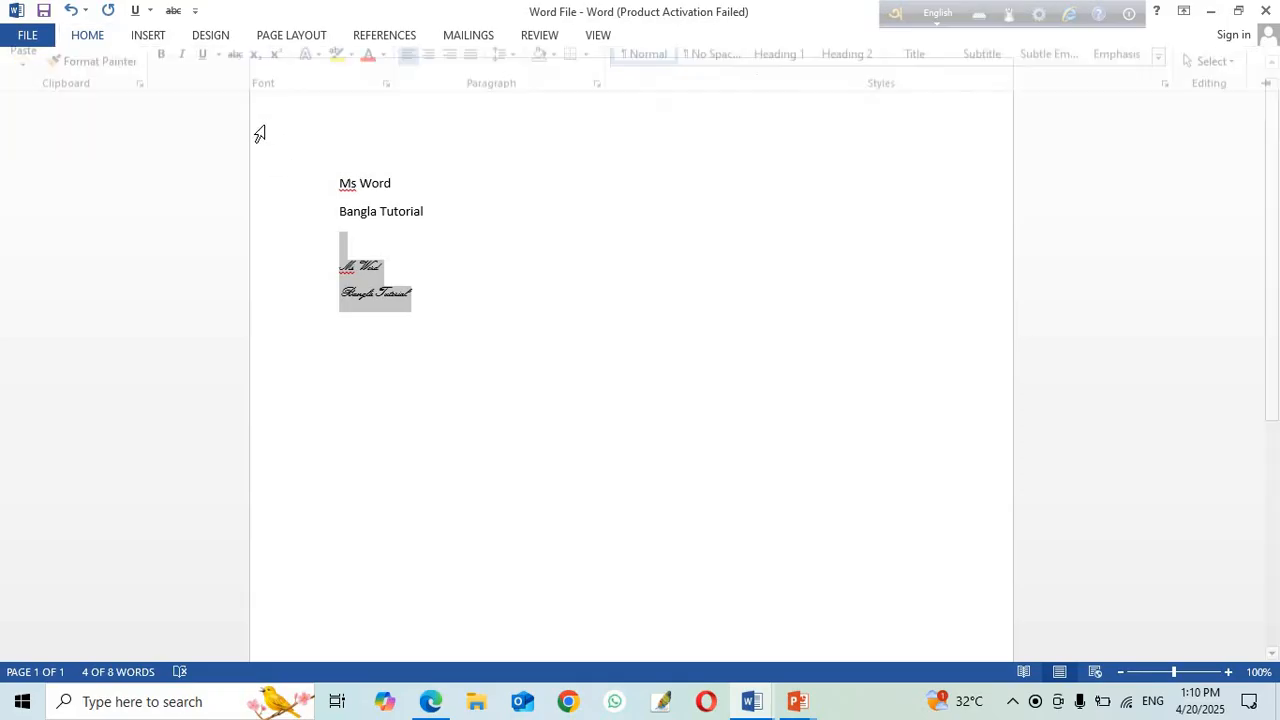
pyautogui.click(84, 44)
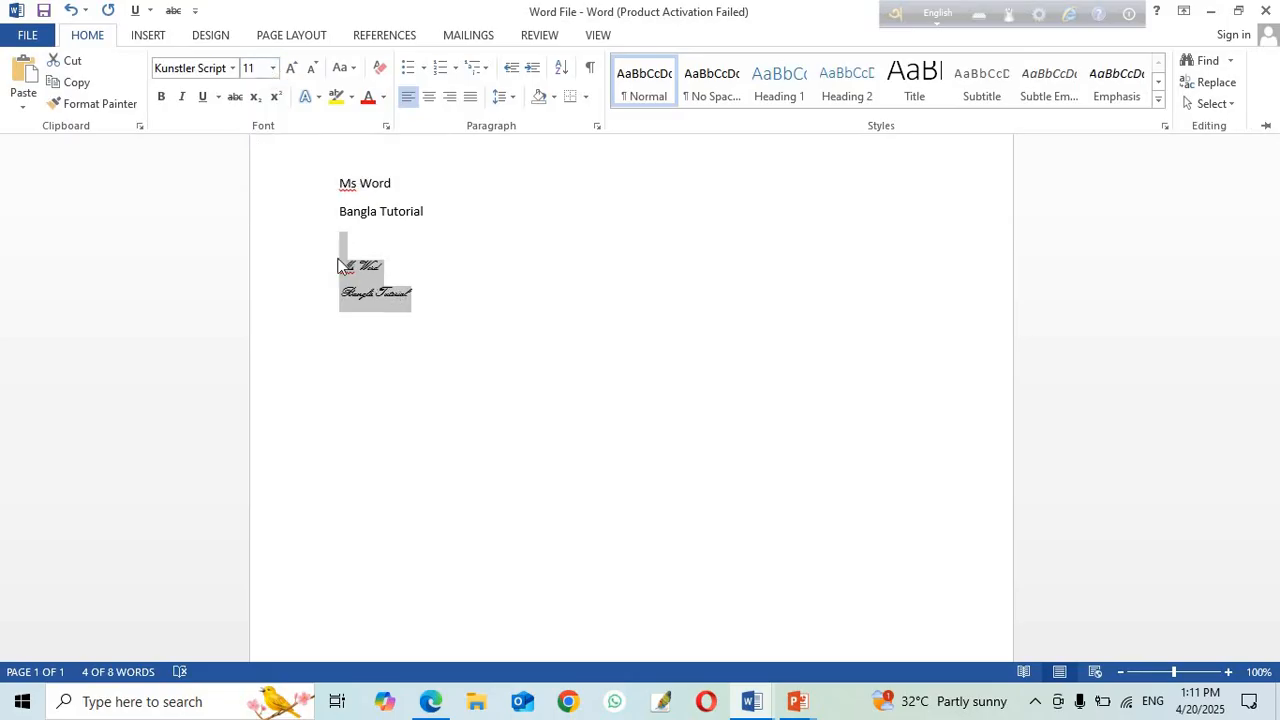
pyautogui.click(272, 68)
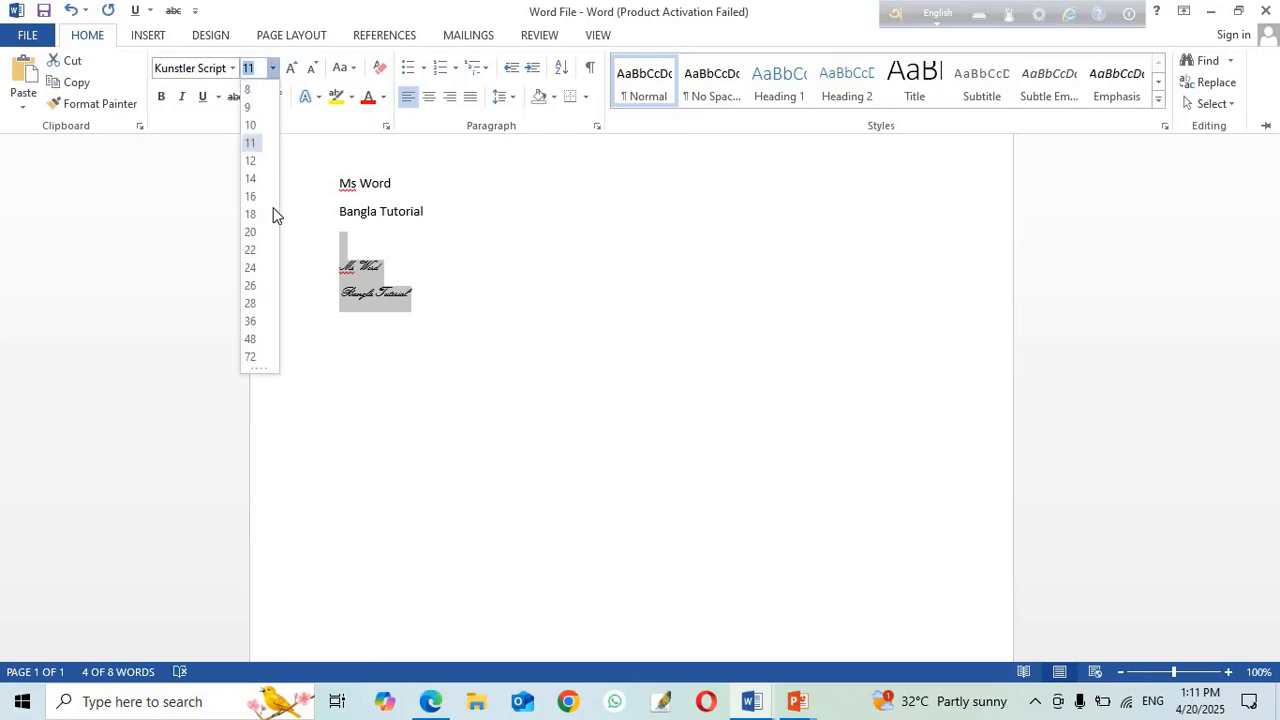
pyautogui.click(251, 360)
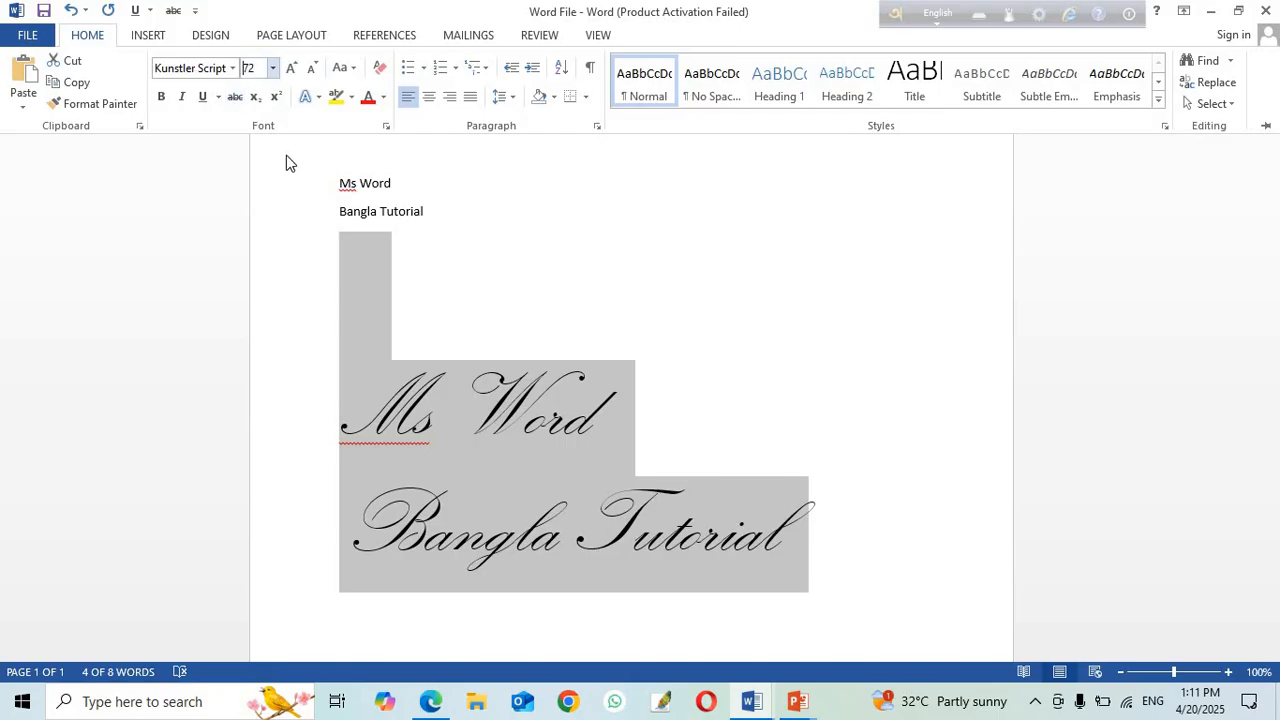
# Step: Enter 80 as the font size of the script lines
pyautogui.click(271, 68)
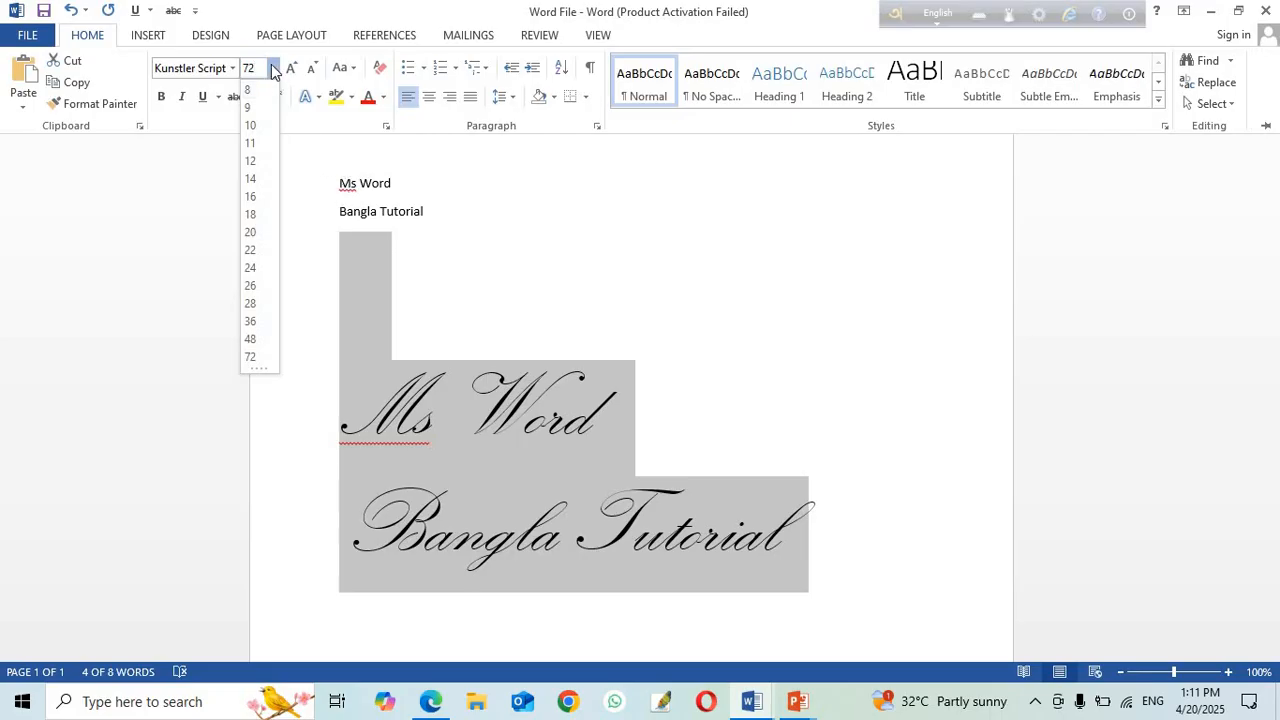
pyautogui.click(272, 70)
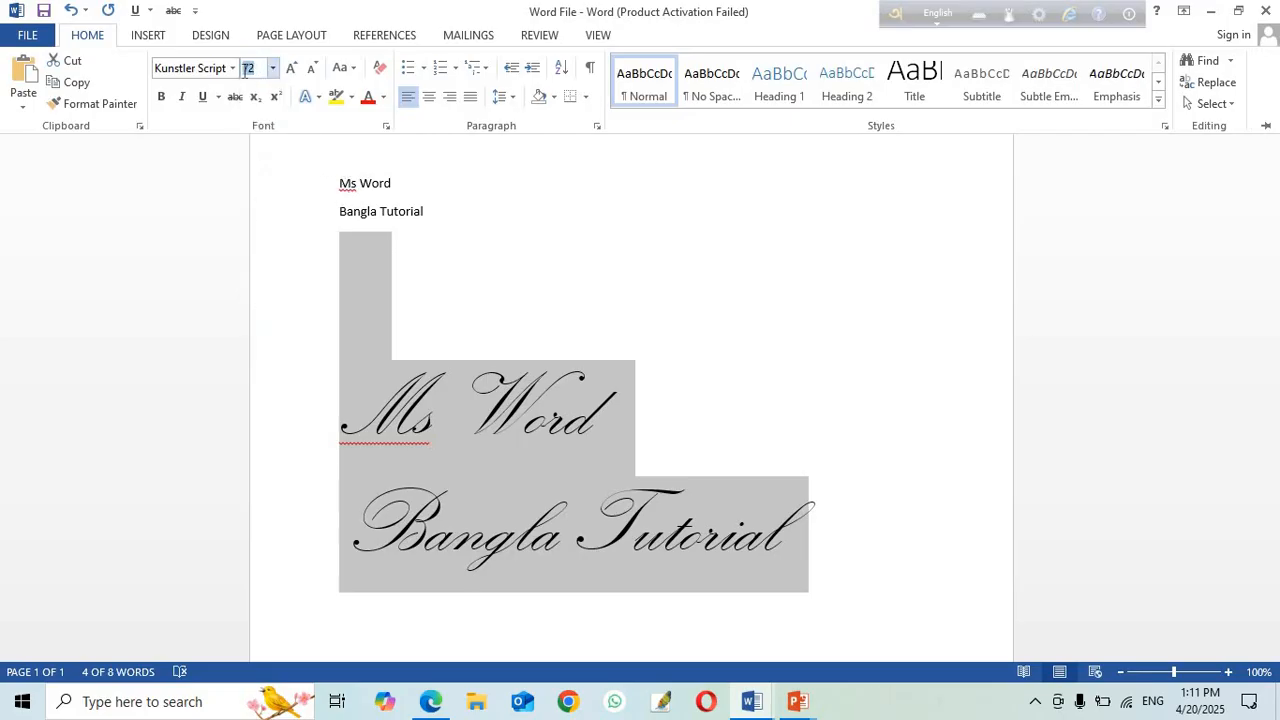
pyautogui.write('80')
pyautogui.press('Return')
pyautogui.click(430, 443)
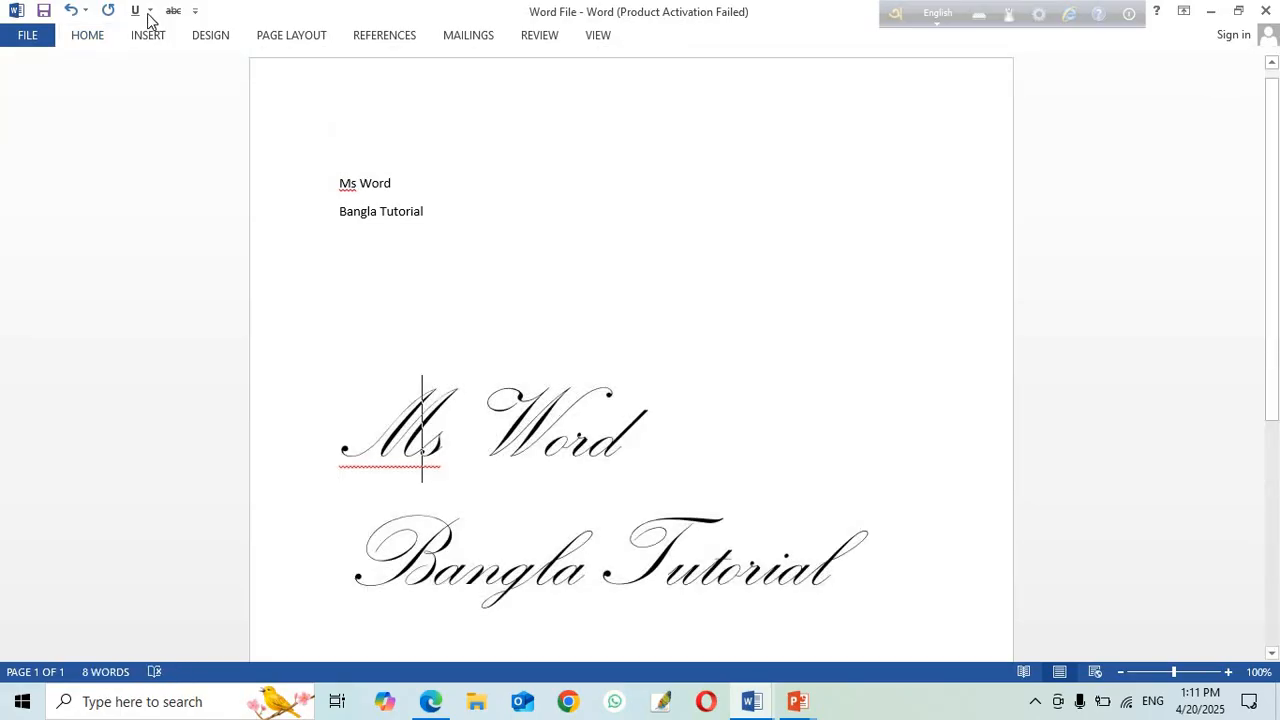
pyautogui.click(96, 38)
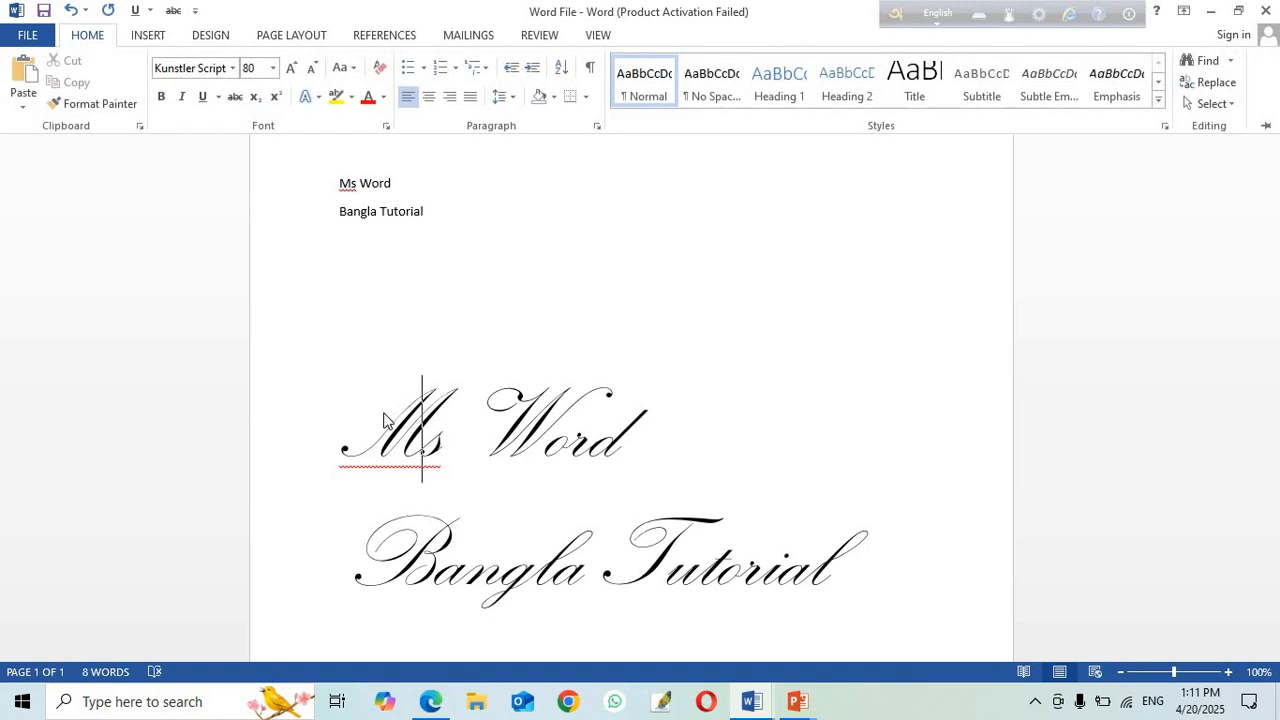
pyautogui.click(414, 428)
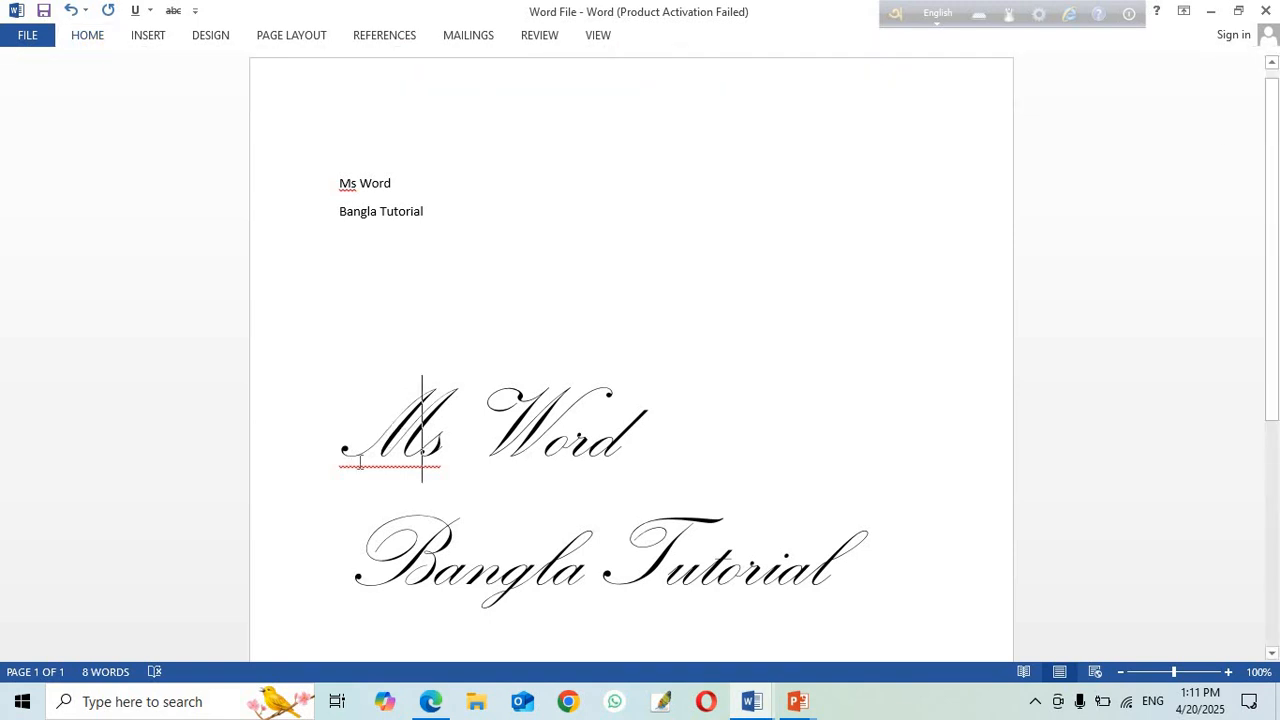
# Step: Select both large script lines and set their font size to 48
pyautogui.moveTo(346, 450); pyautogui.dragTo(855, 584)
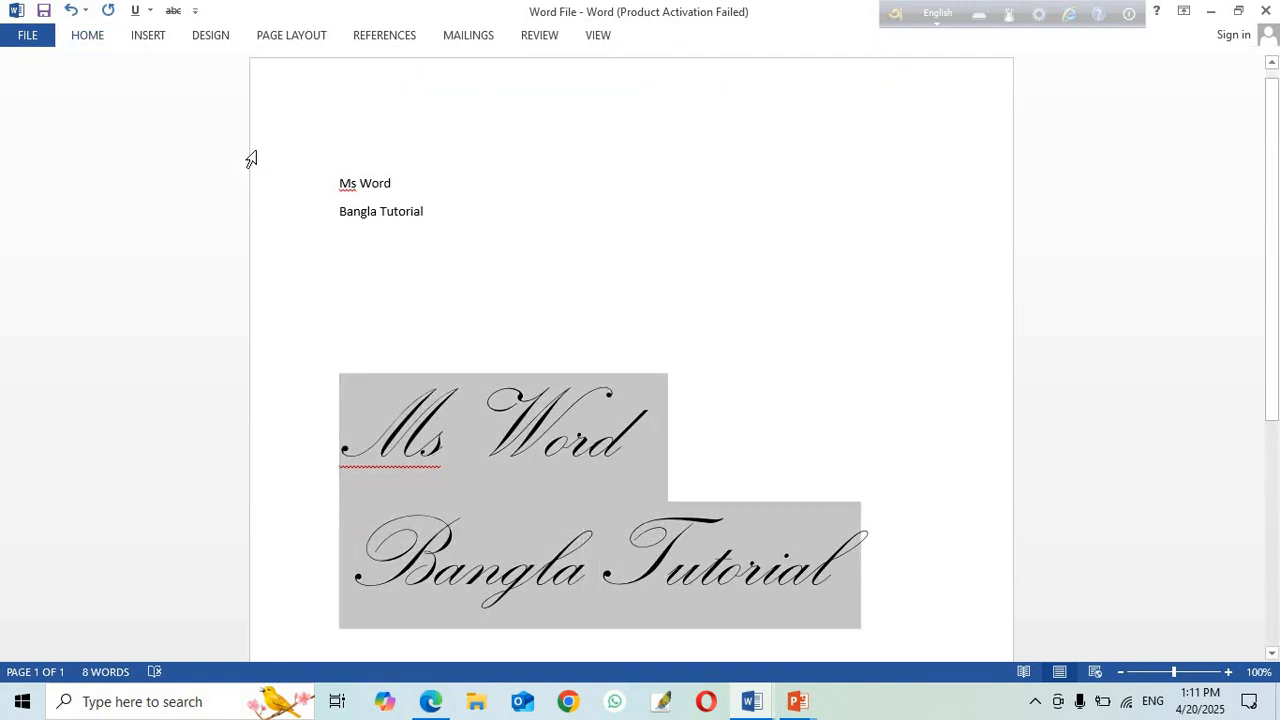
pyautogui.click(80, 36)
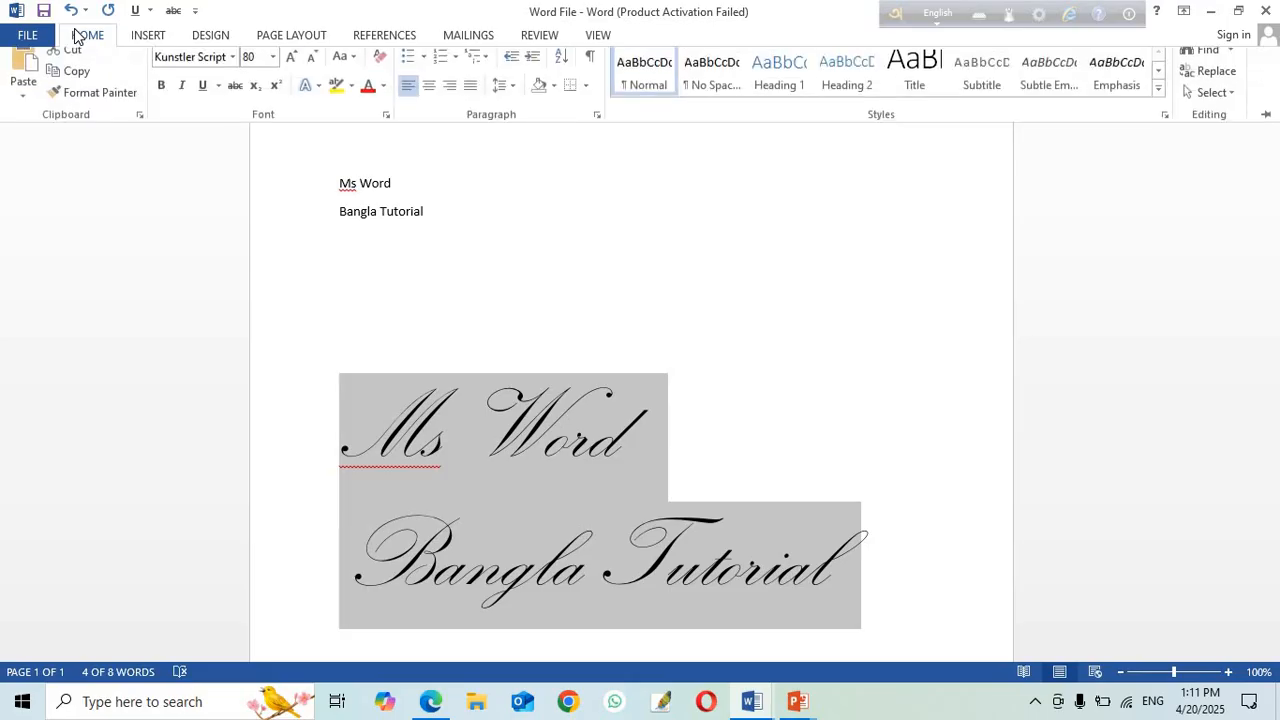
pyautogui.click(274, 68)
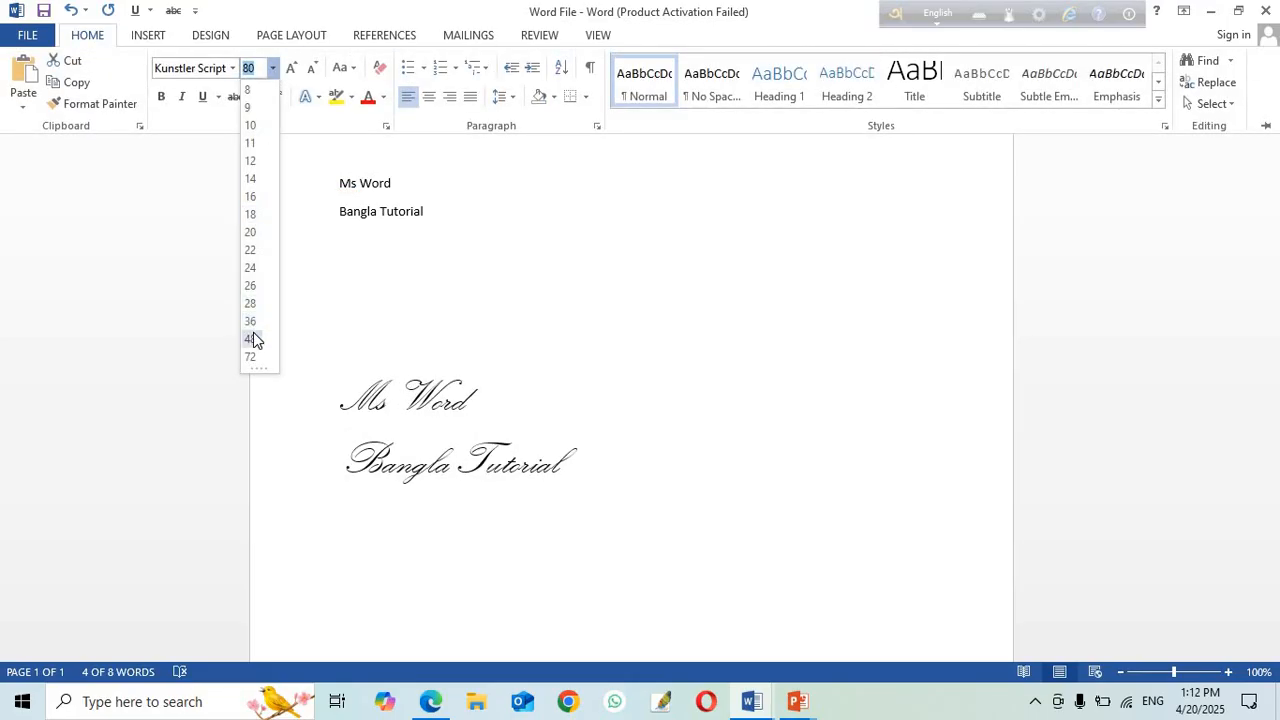
pyautogui.click(251, 337)
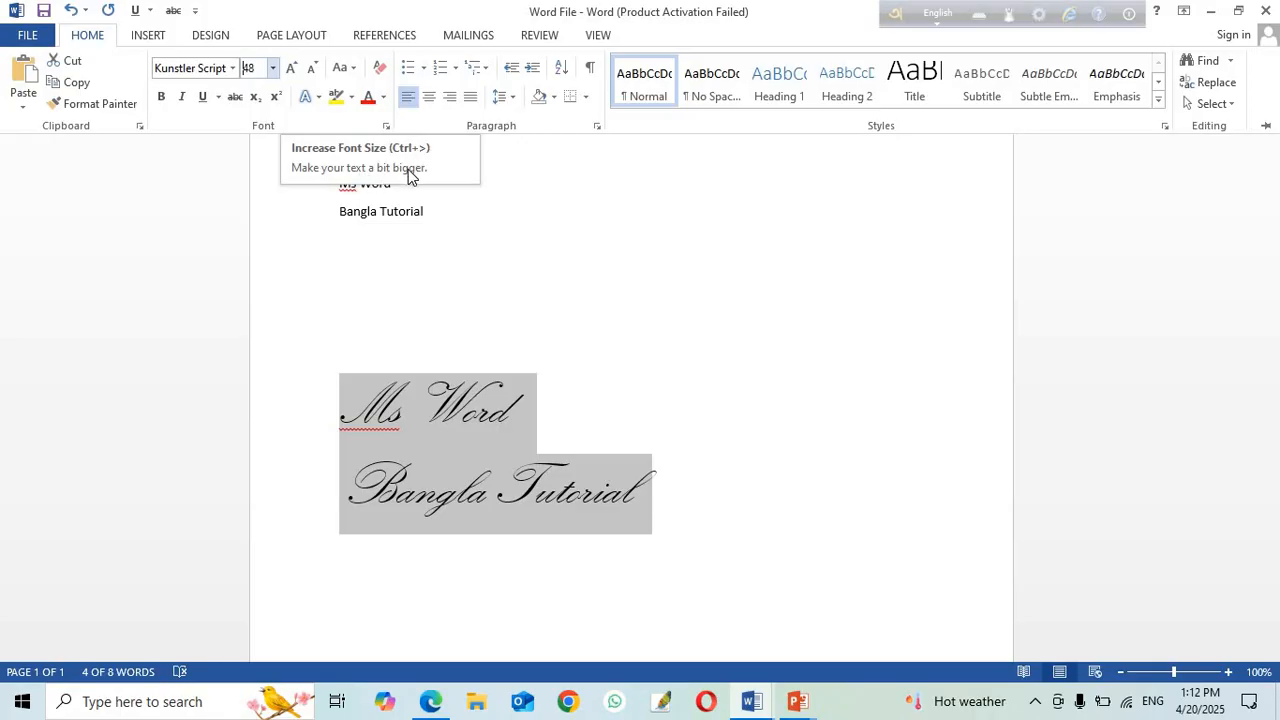
# Step: Grow the script lines from 48 to 90 pt, then shrink them down to 22 pt
pyautogui.click(291, 68)
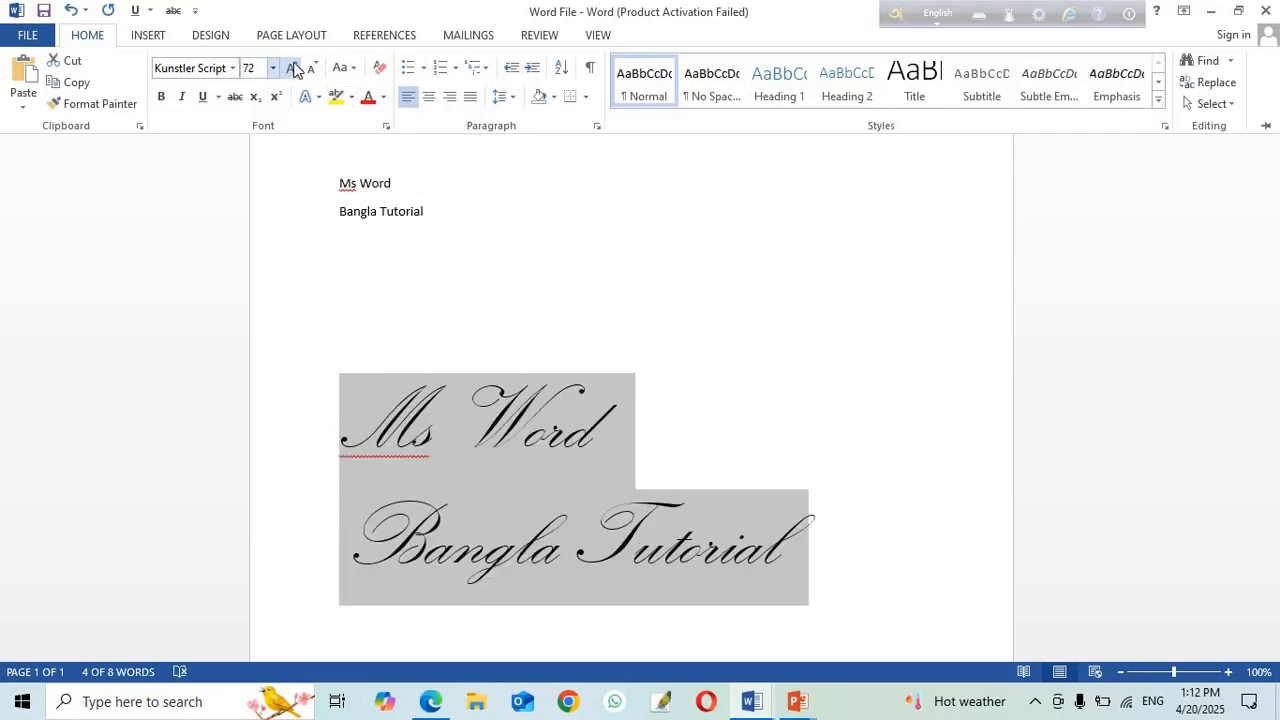
pyautogui.click(291, 68)
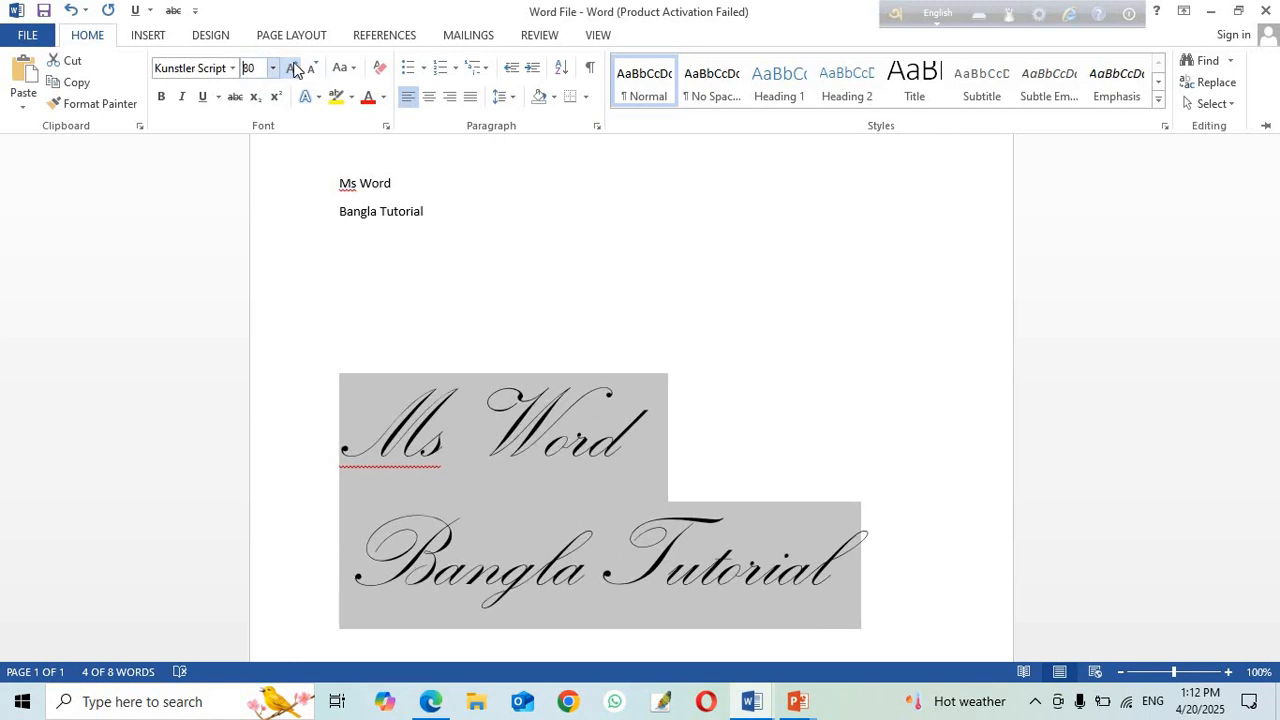
pyautogui.click(291, 68)
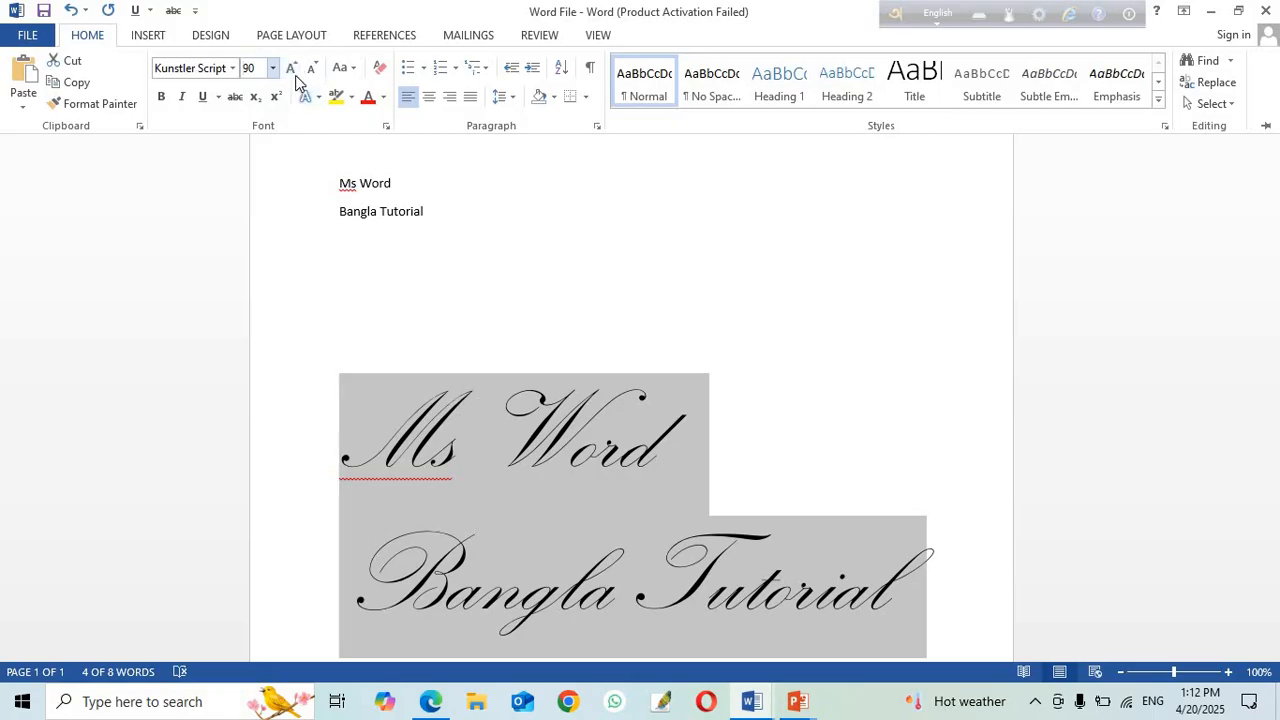
pyautogui.click(312, 67)
pyautogui.click(316, 67)
pyautogui.click(316, 67)
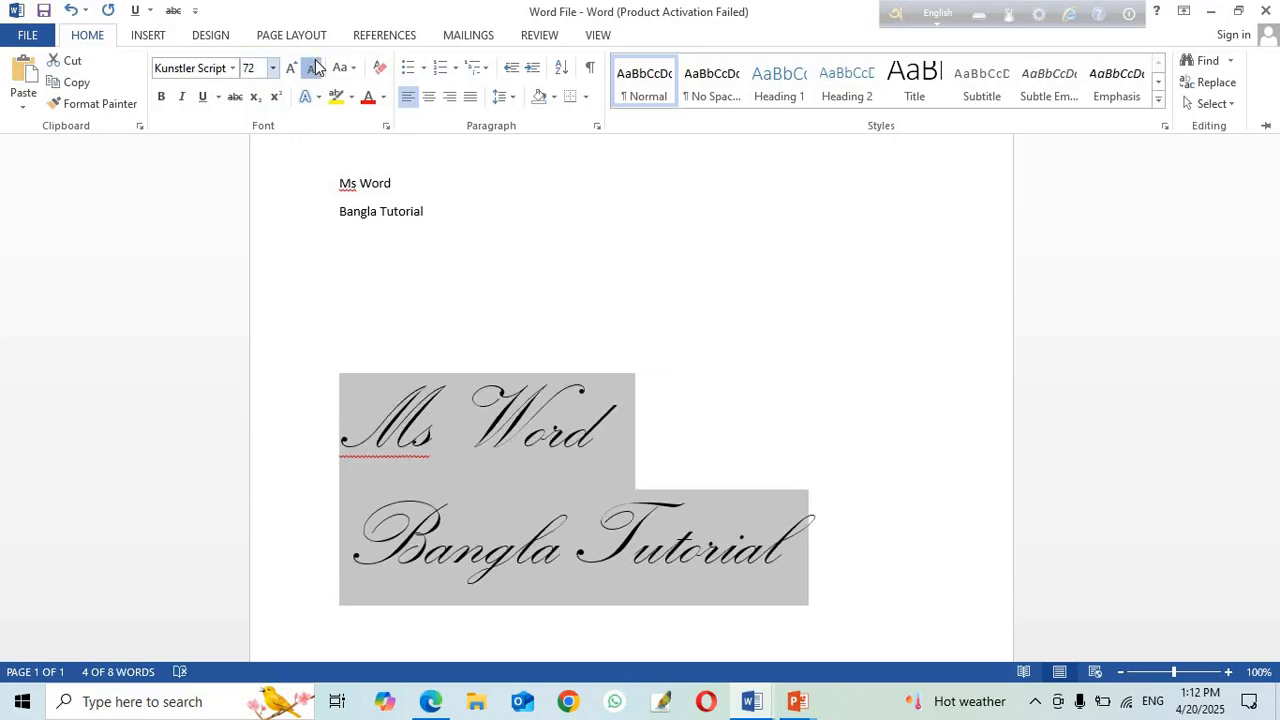
pyautogui.click(316, 67)
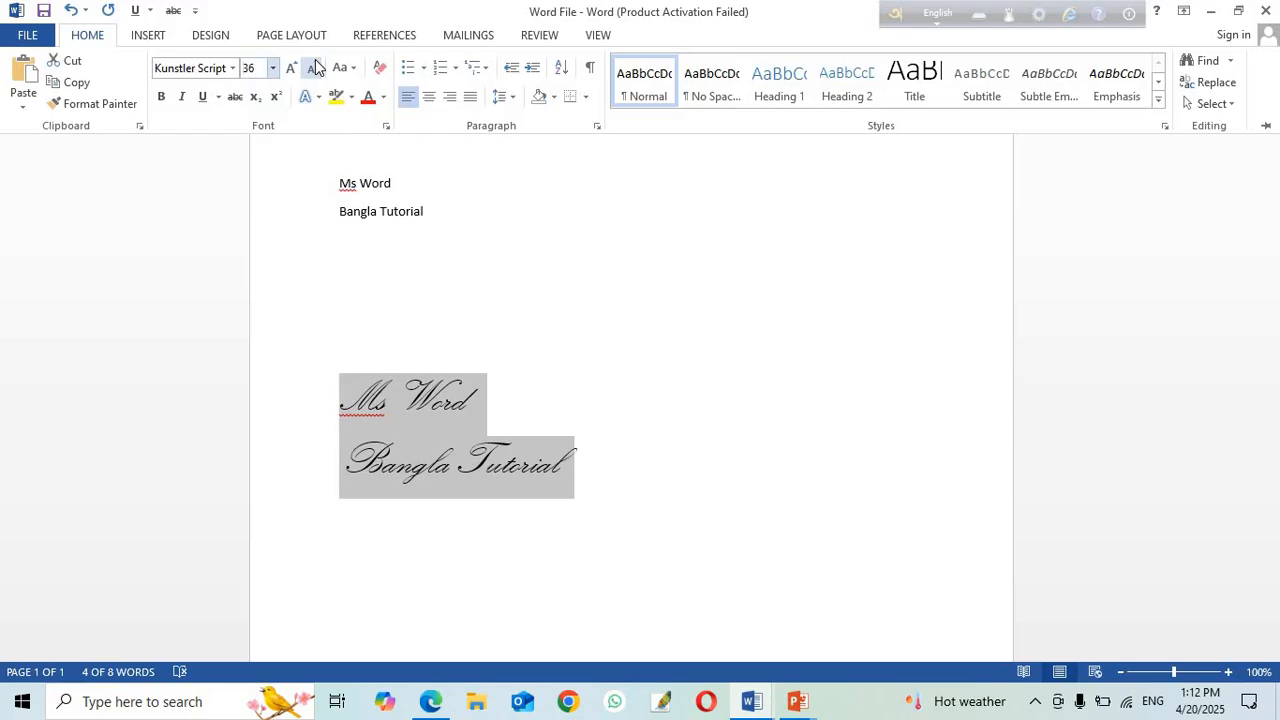
pyautogui.click(316, 67)
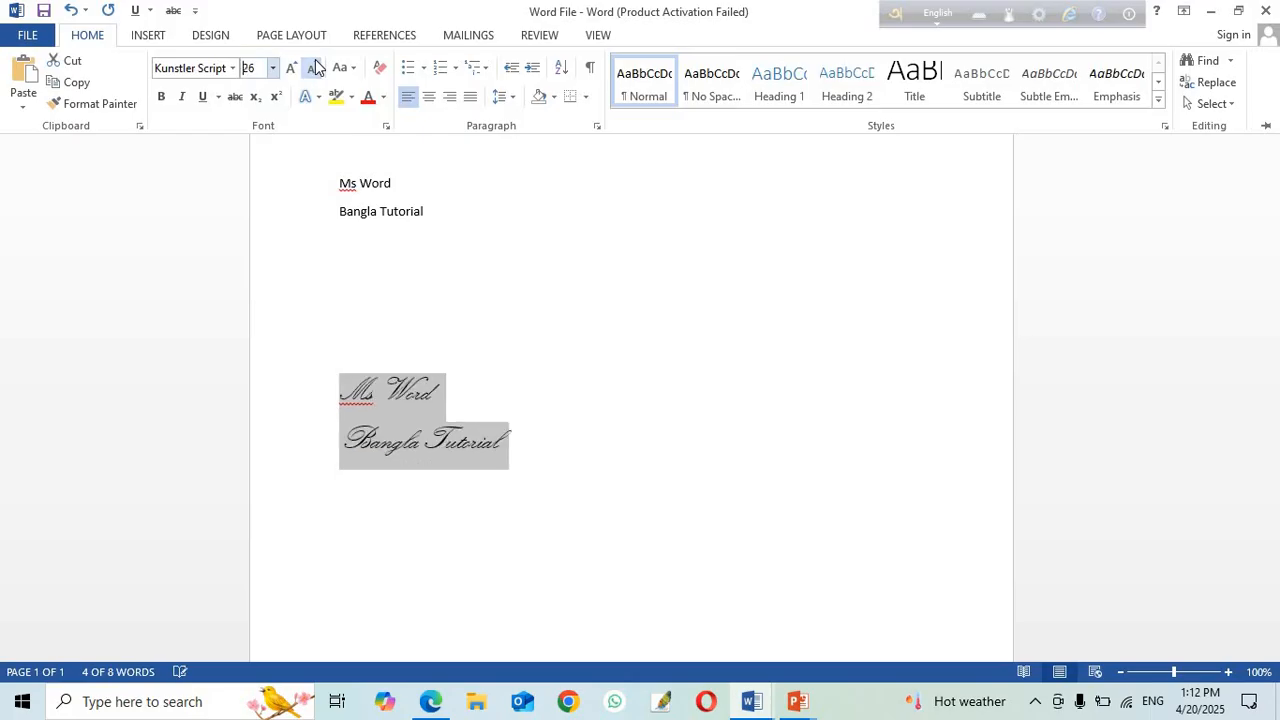
pyautogui.click(316, 67)
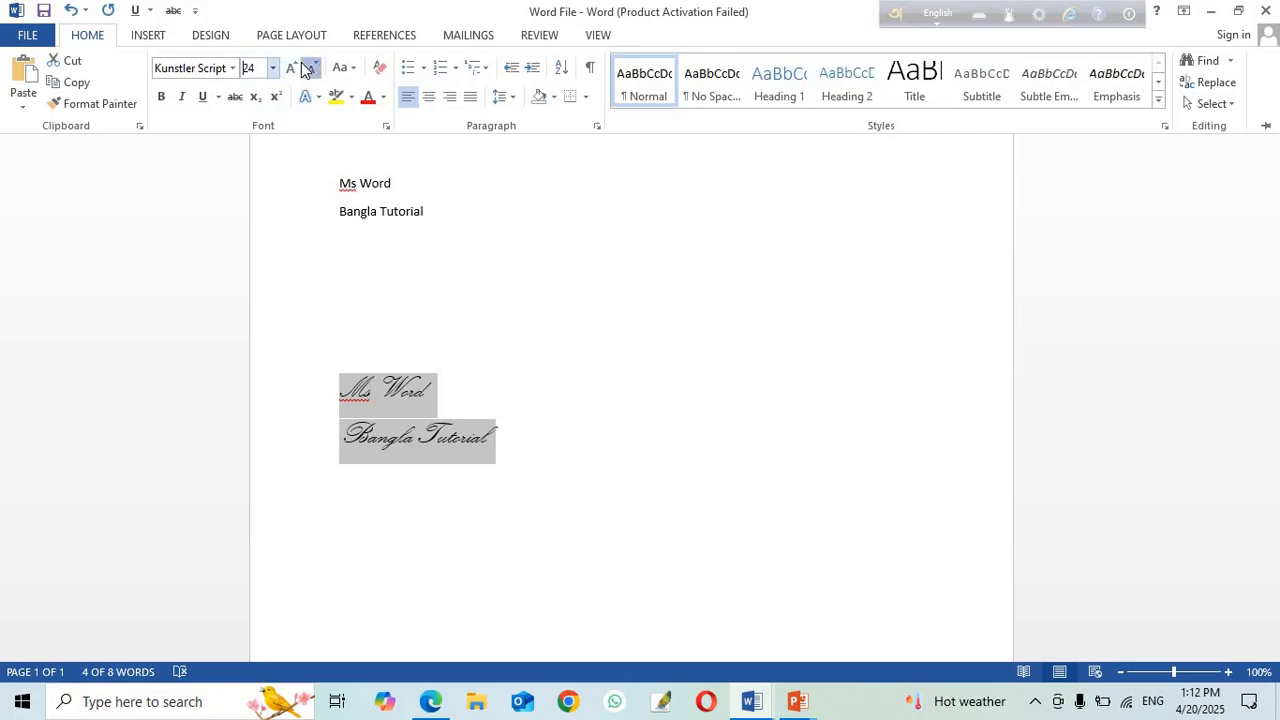
pyautogui.click(307, 68)
# Step: Grow the script lines step by step from 22 back up to 80 pt
pyautogui.click(294, 67)
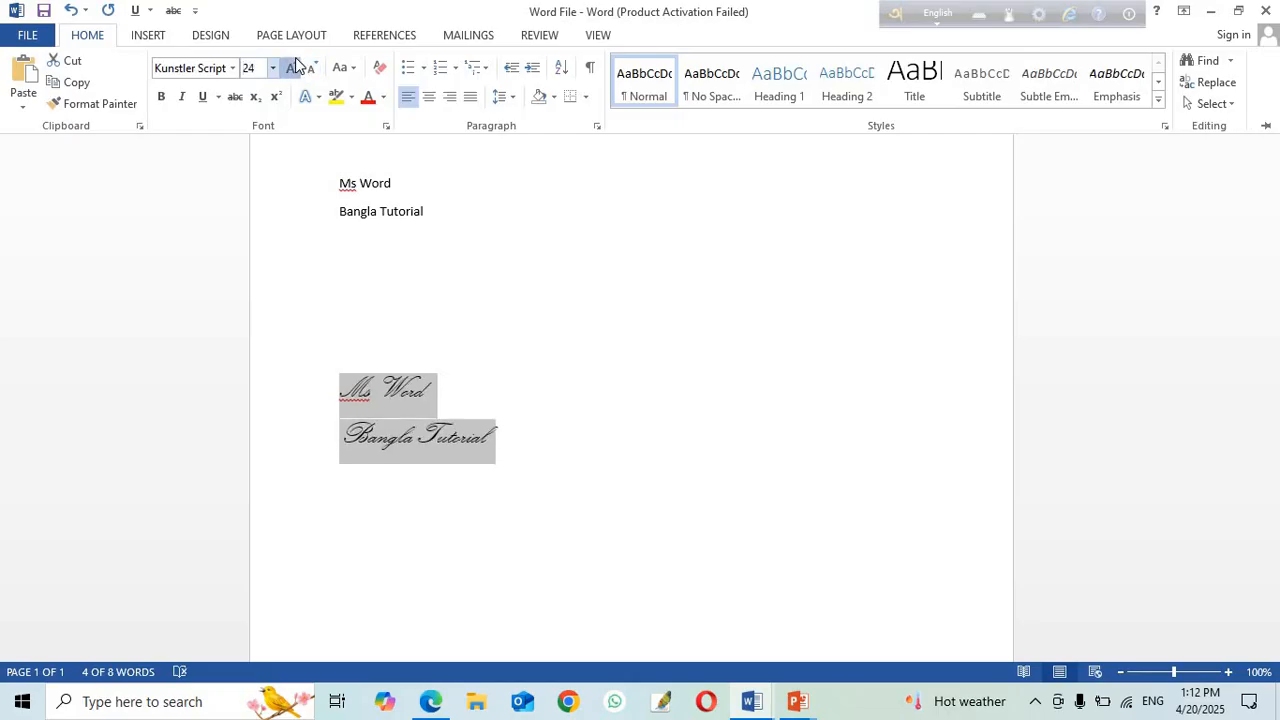
pyautogui.click(294, 67)
pyautogui.click(294, 67)
pyautogui.click(294, 67)
pyautogui.click(294, 67)
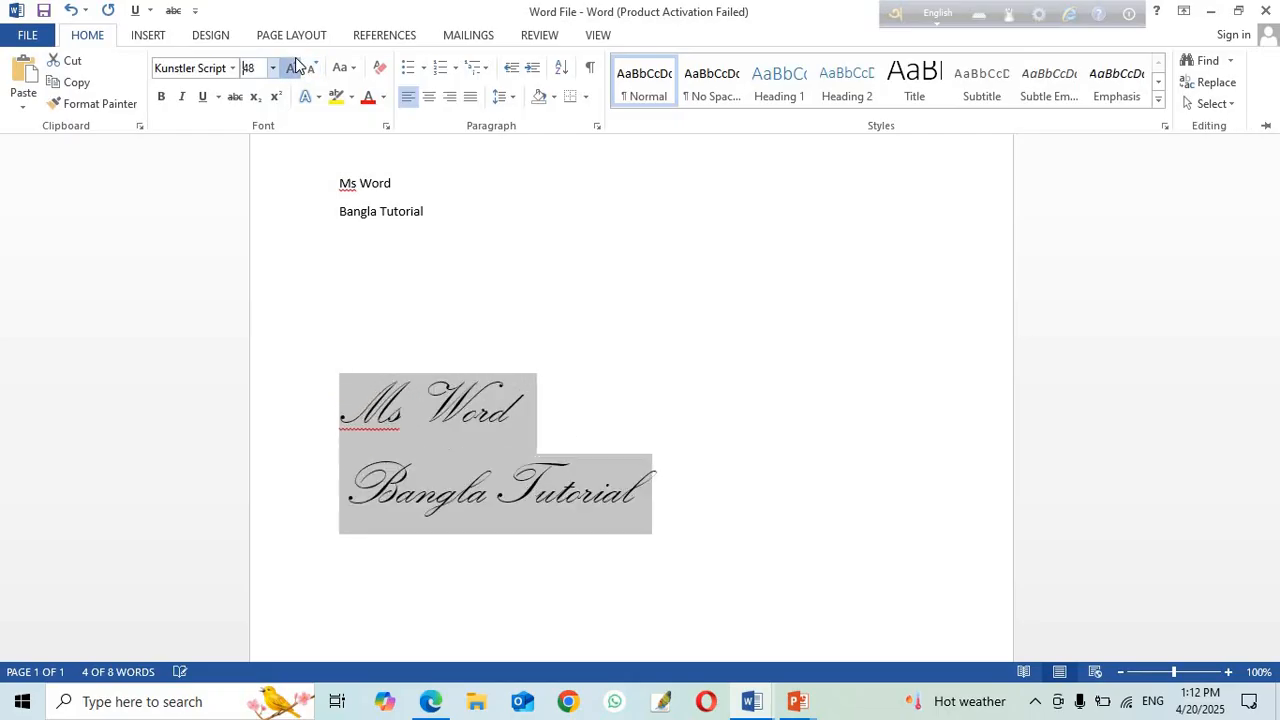
pyautogui.click(294, 67)
pyautogui.click(294, 67)
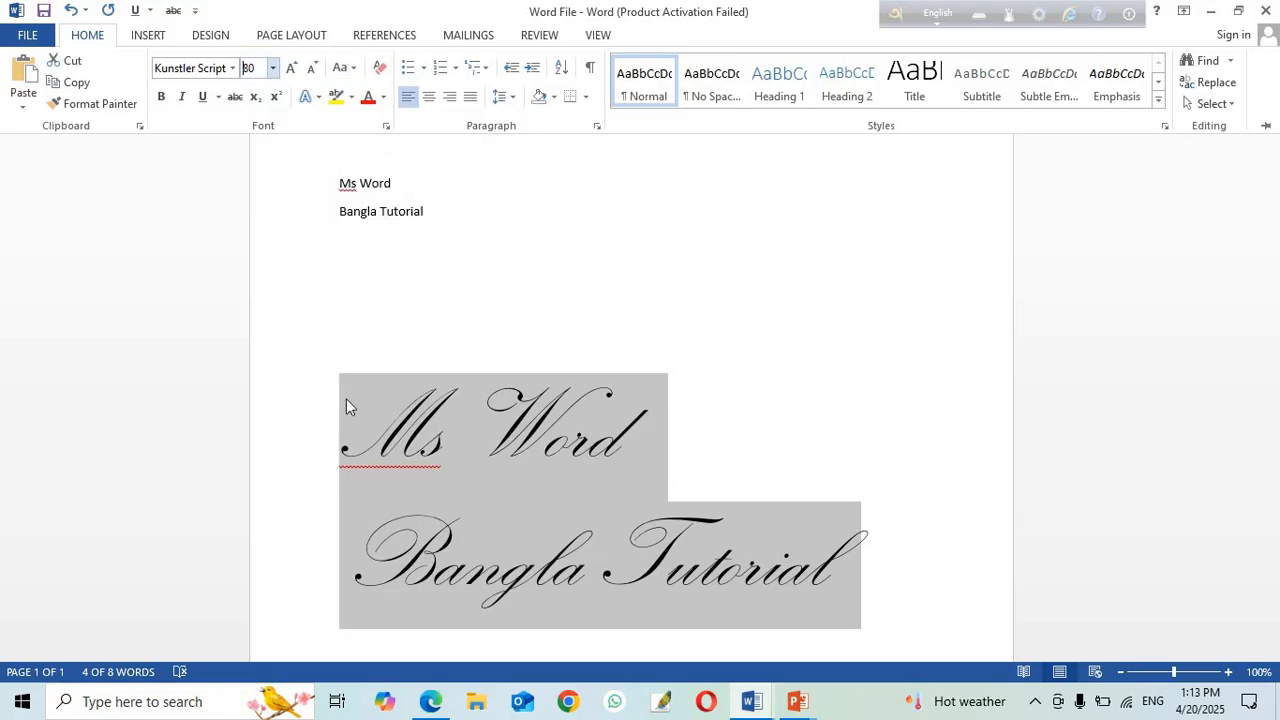
# Step: Apply Sentence case, then tOGGLE cASE, to the script lines
pyautogui.click(352, 68)
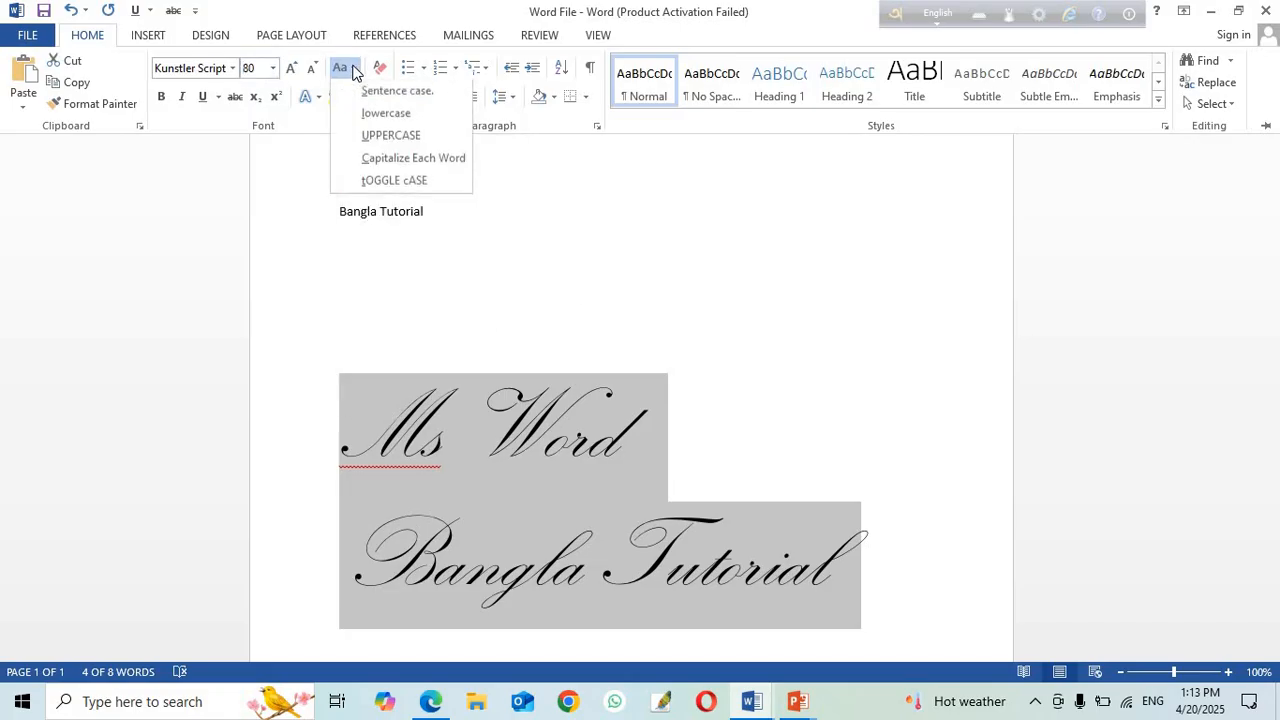
pyautogui.click(396, 92)
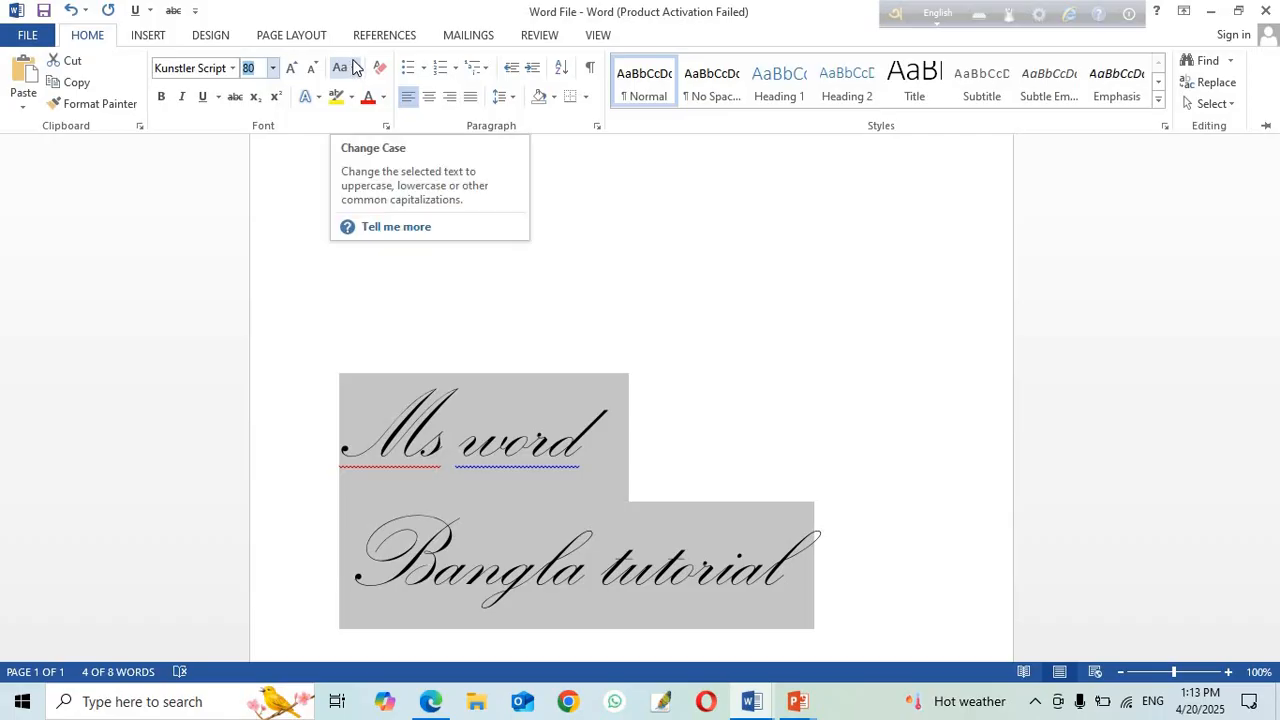
pyautogui.click(348, 68)
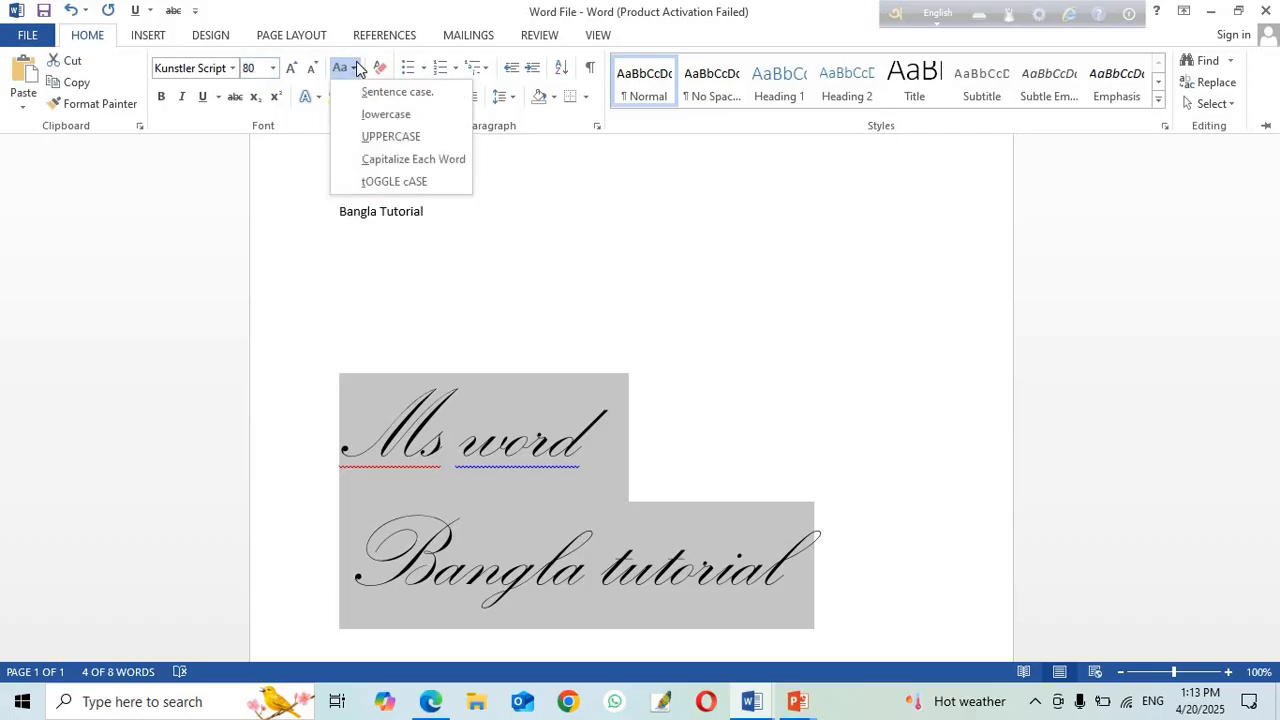
pyautogui.click(364, 184)
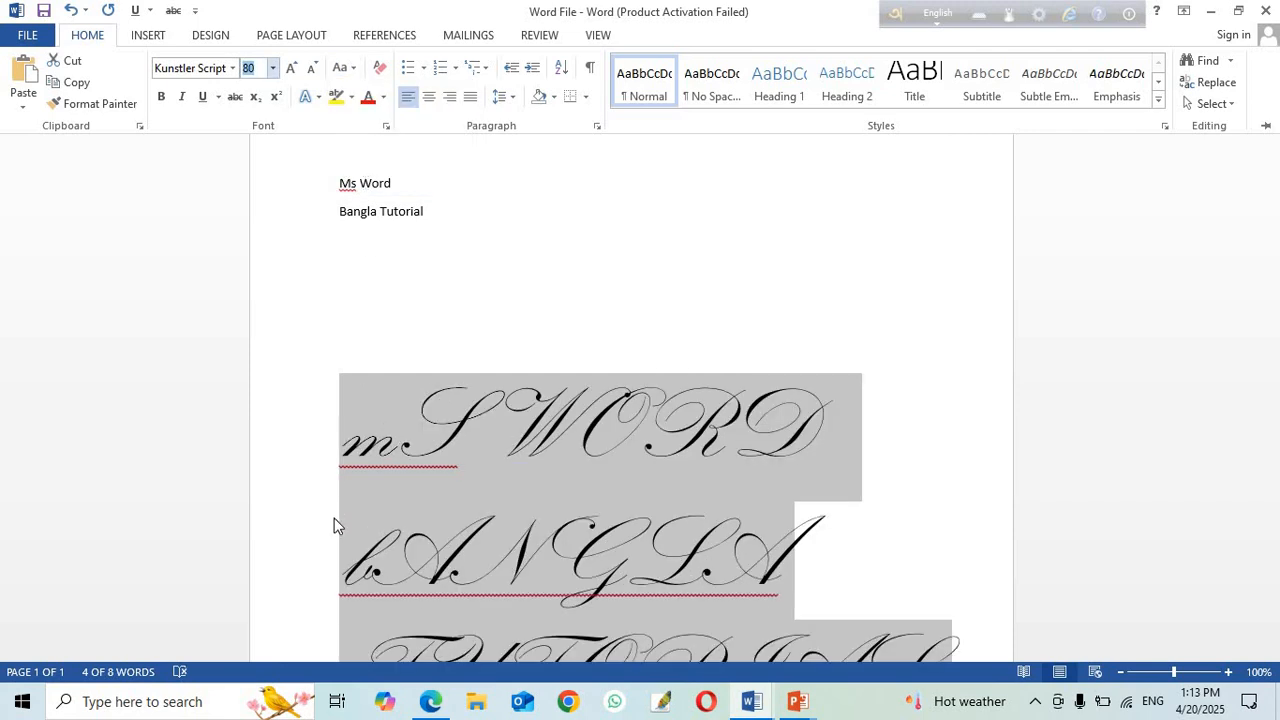
pyautogui.scroll(-2, 398, 448)
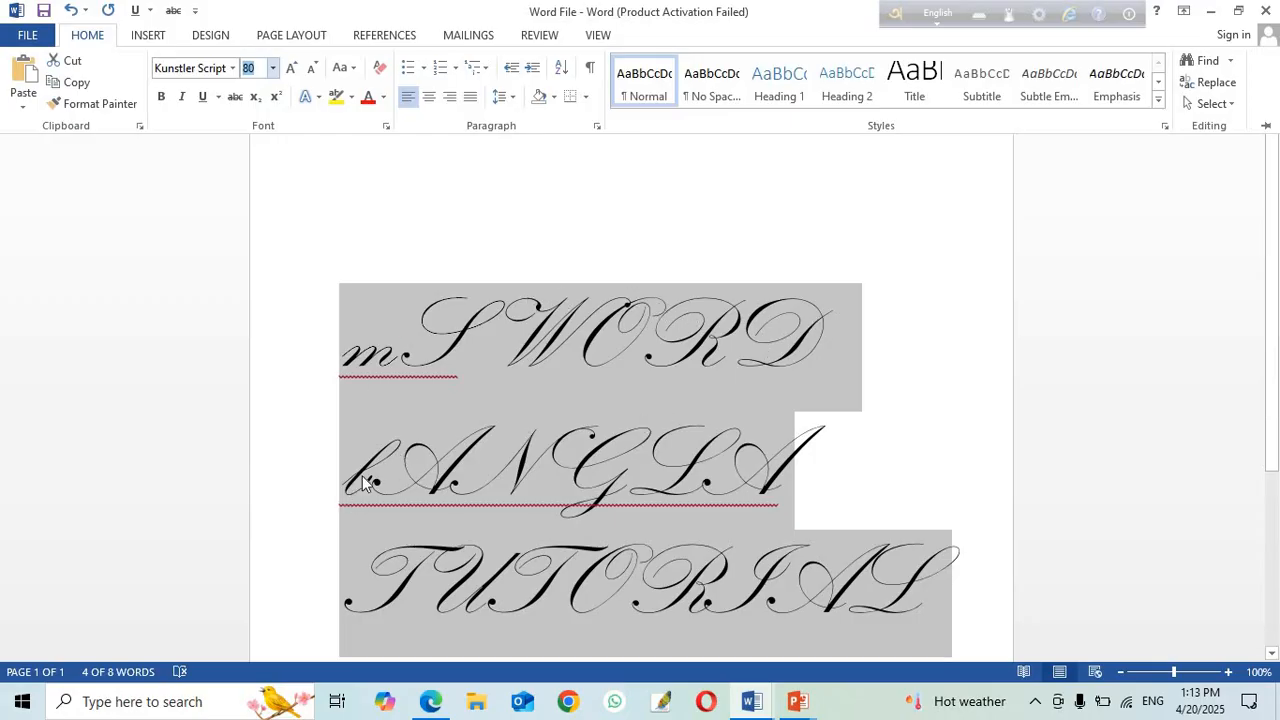
# Step: Make the script lines lowercase, then UPPERCASE
pyautogui.click(354, 70)
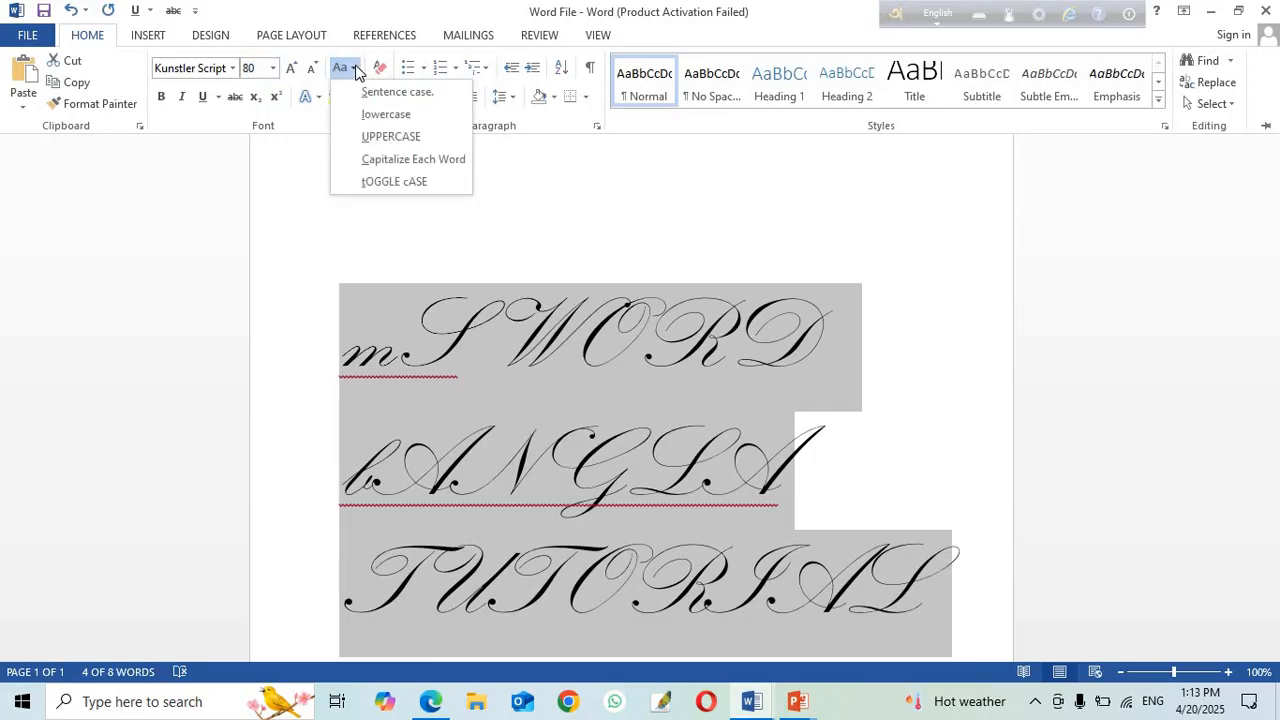
pyautogui.click(373, 118)
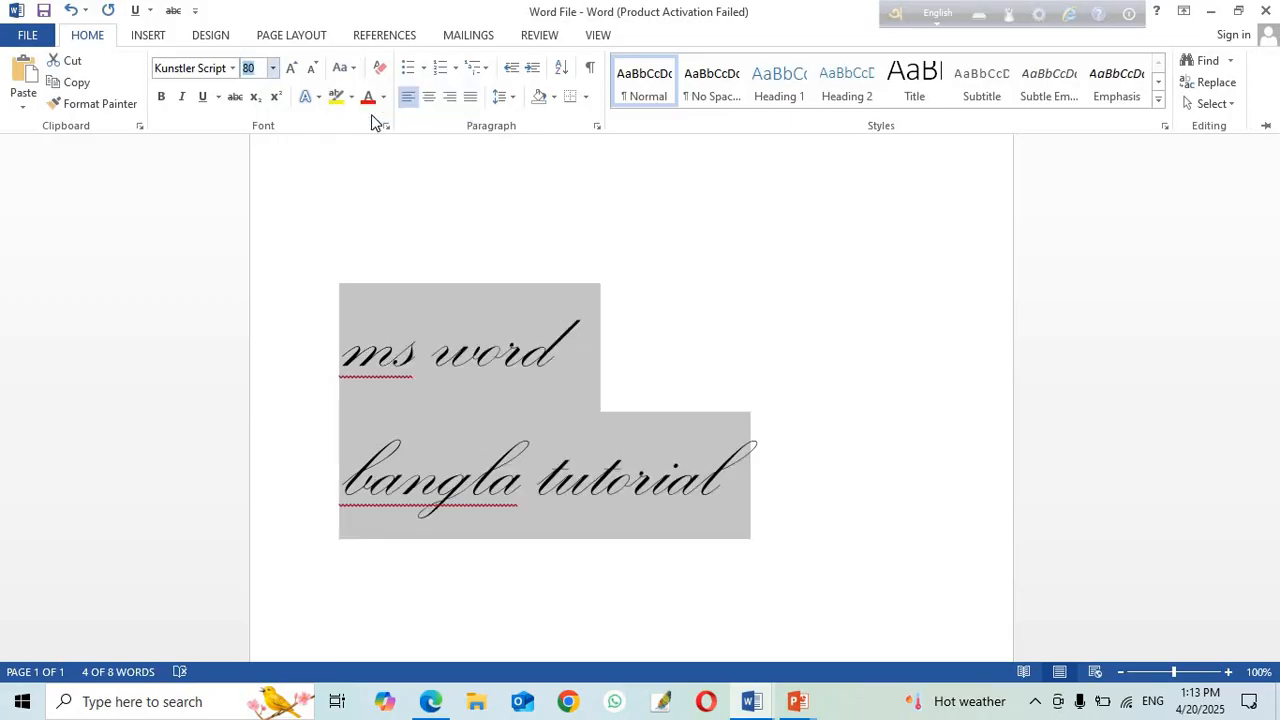
pyautogui.click(356, 69)
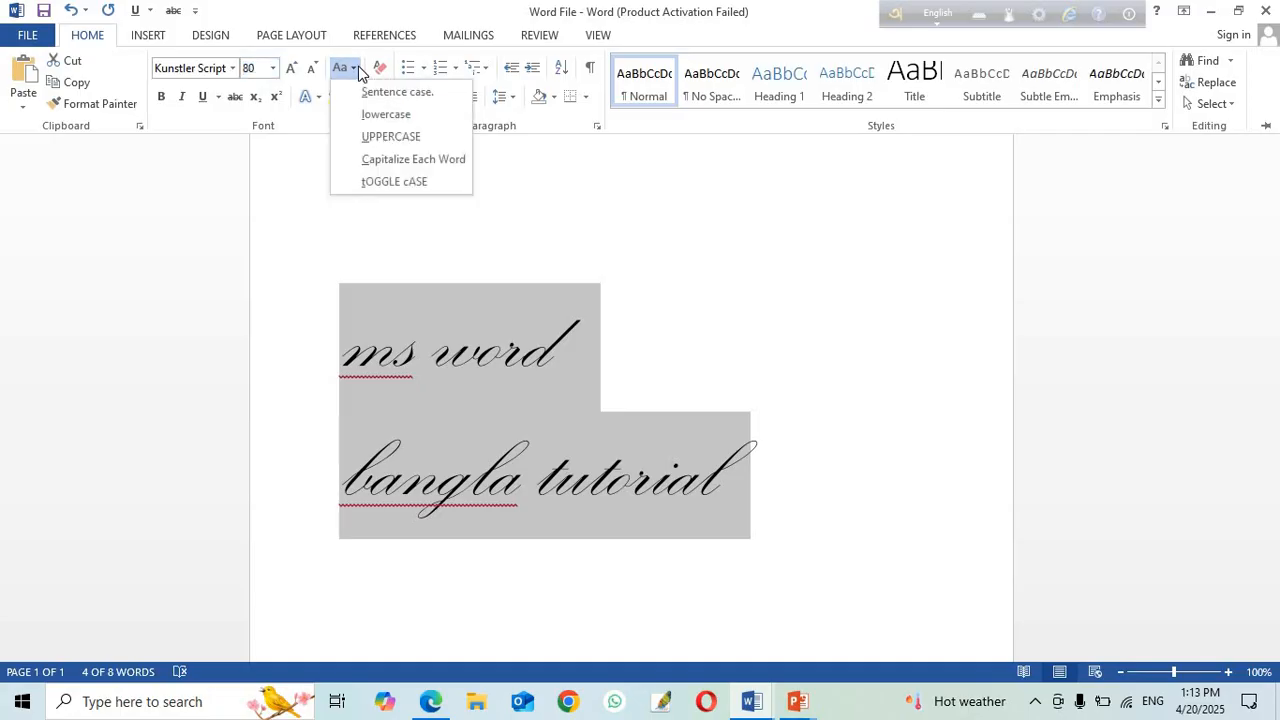
pyautogui.click(378, 137)
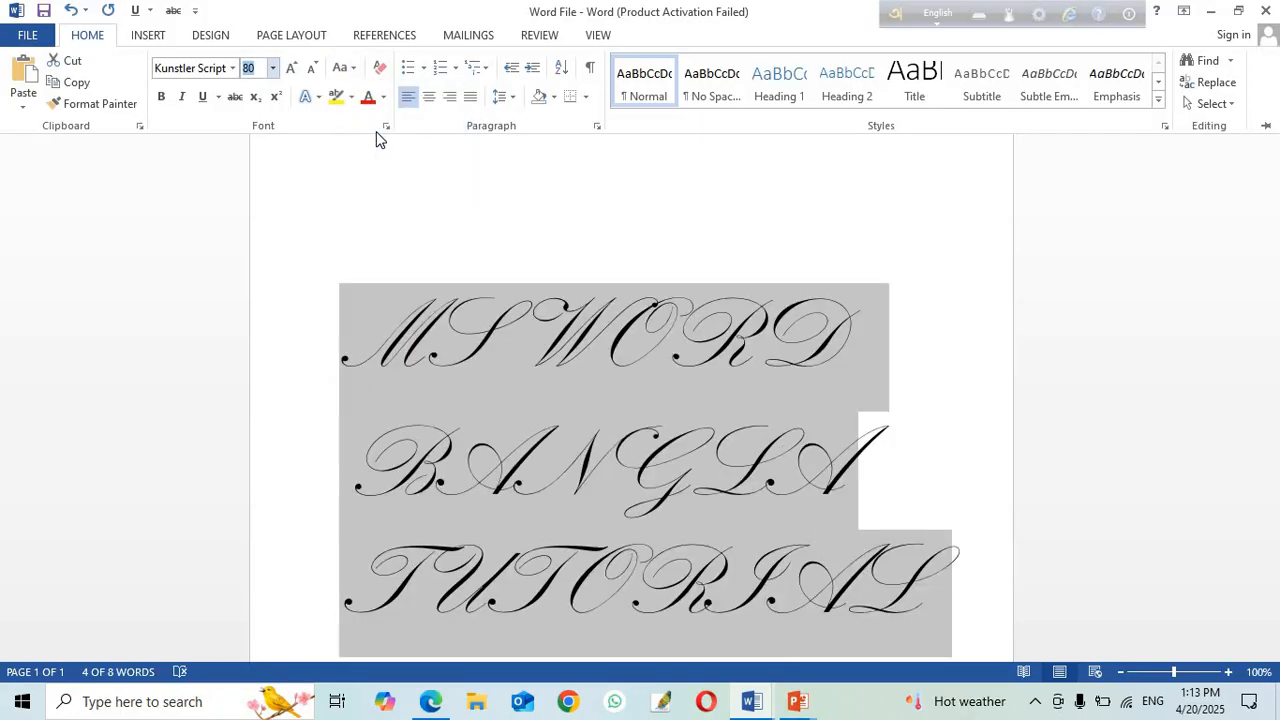
pyautogui.click(356, 69)
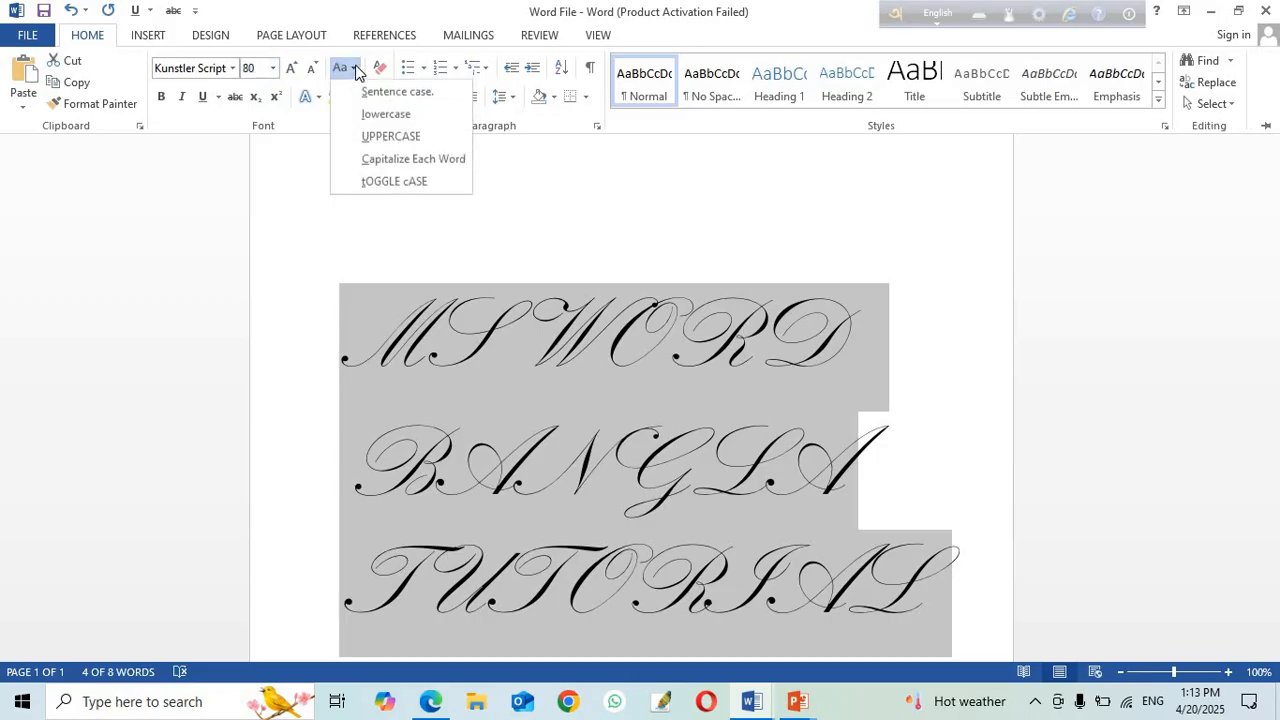
pyautogui.click(451, 354)
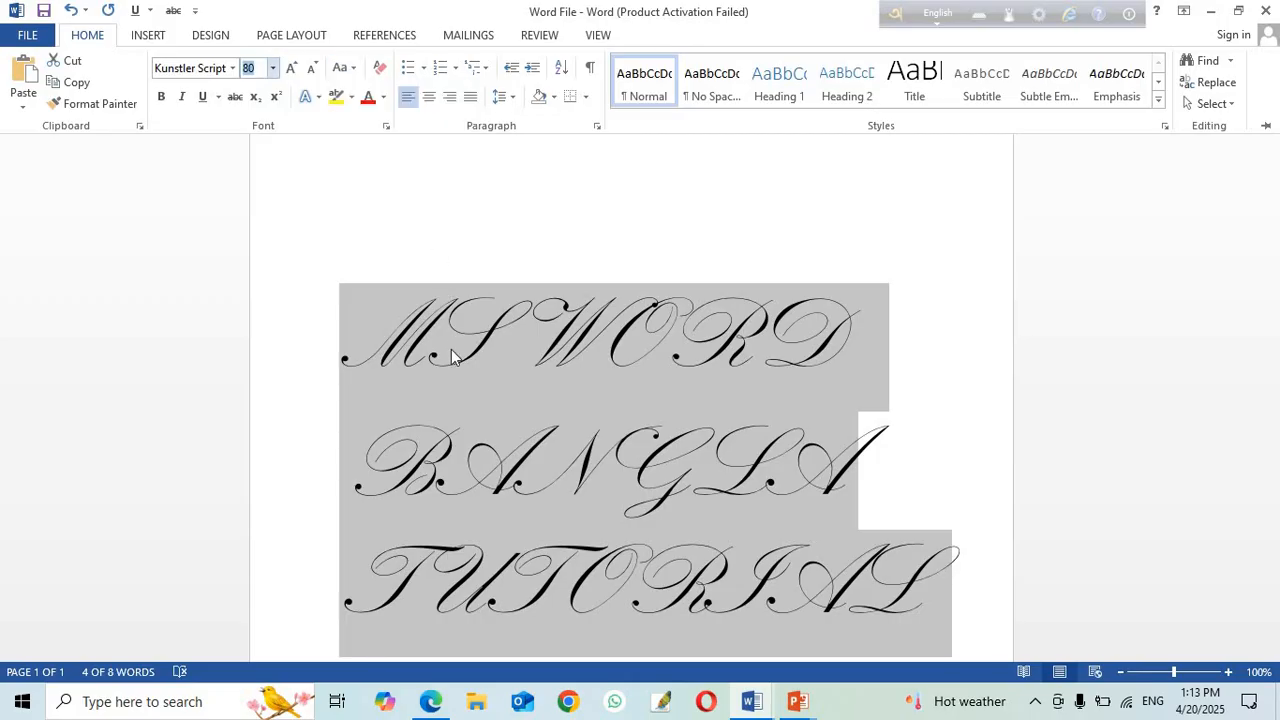
pyautogui.click(451, 354)
pyautogui.scroll(2, 451, 354)
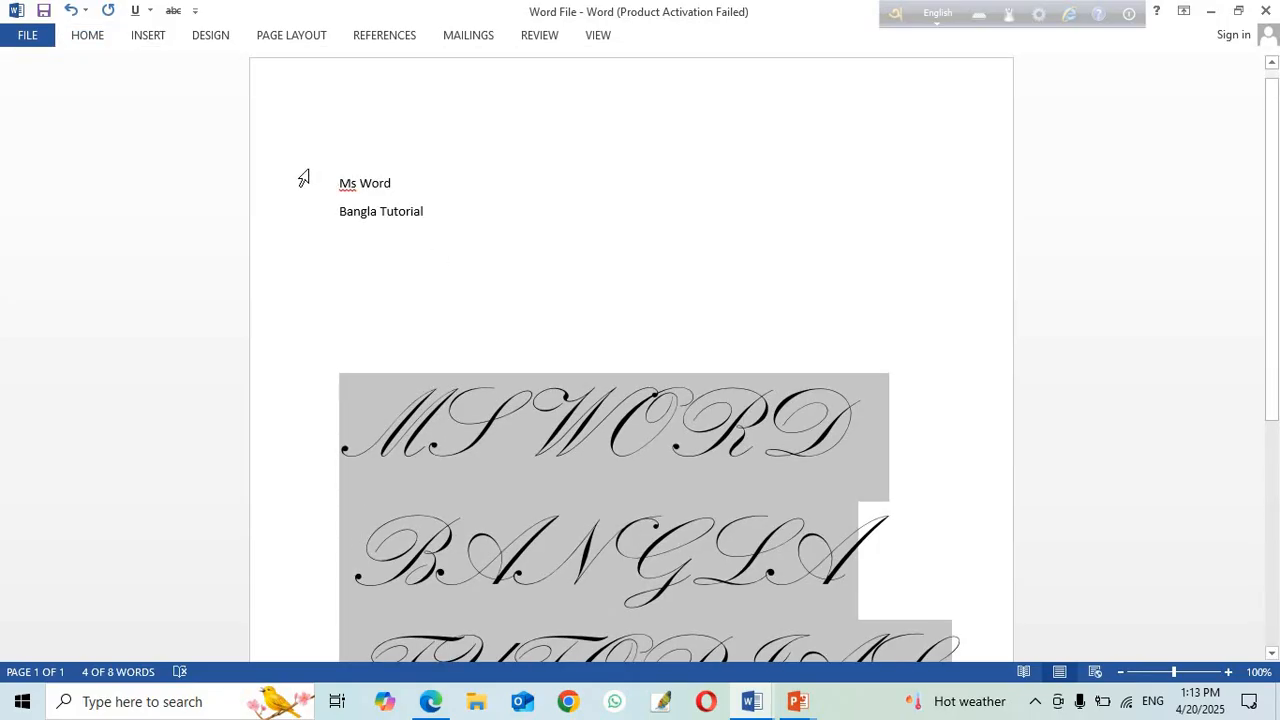
# Step: Make the two small top lines UPPERCASE and font size 26
pyautogui.moveTo(300, 177); pyautogui.dragTo(314, 237)
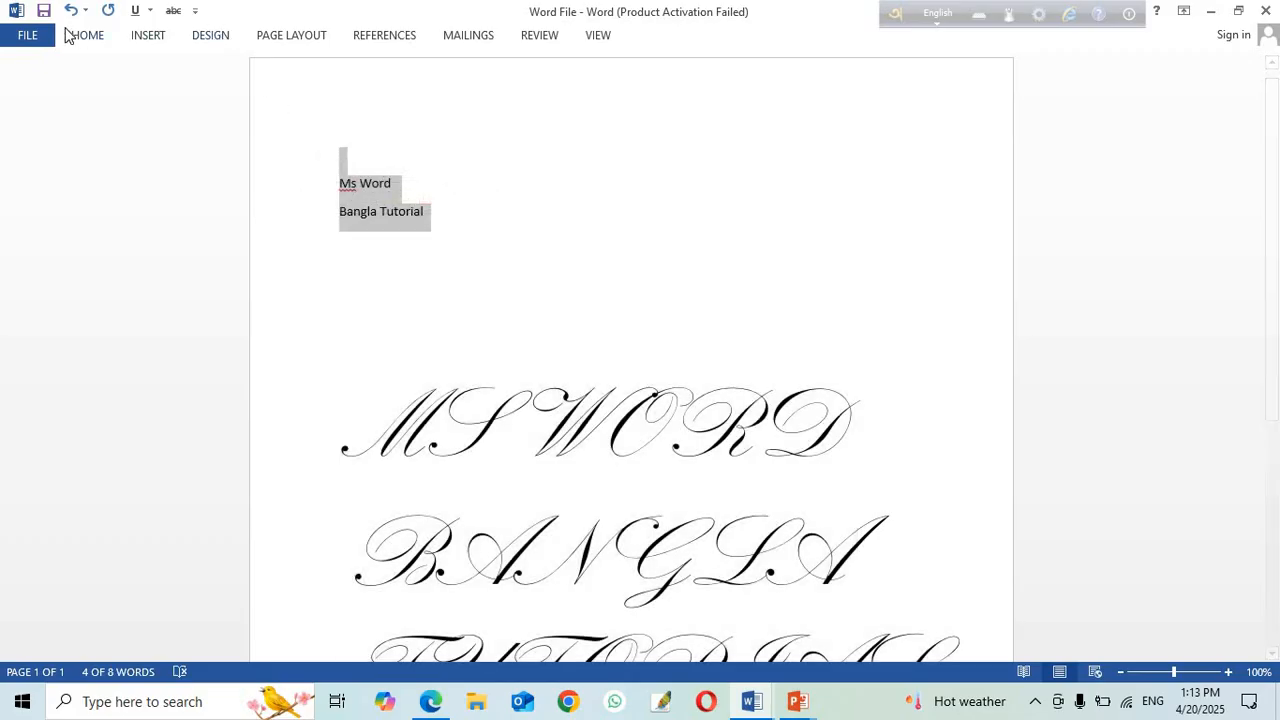
pyautogui.click(72, 35)
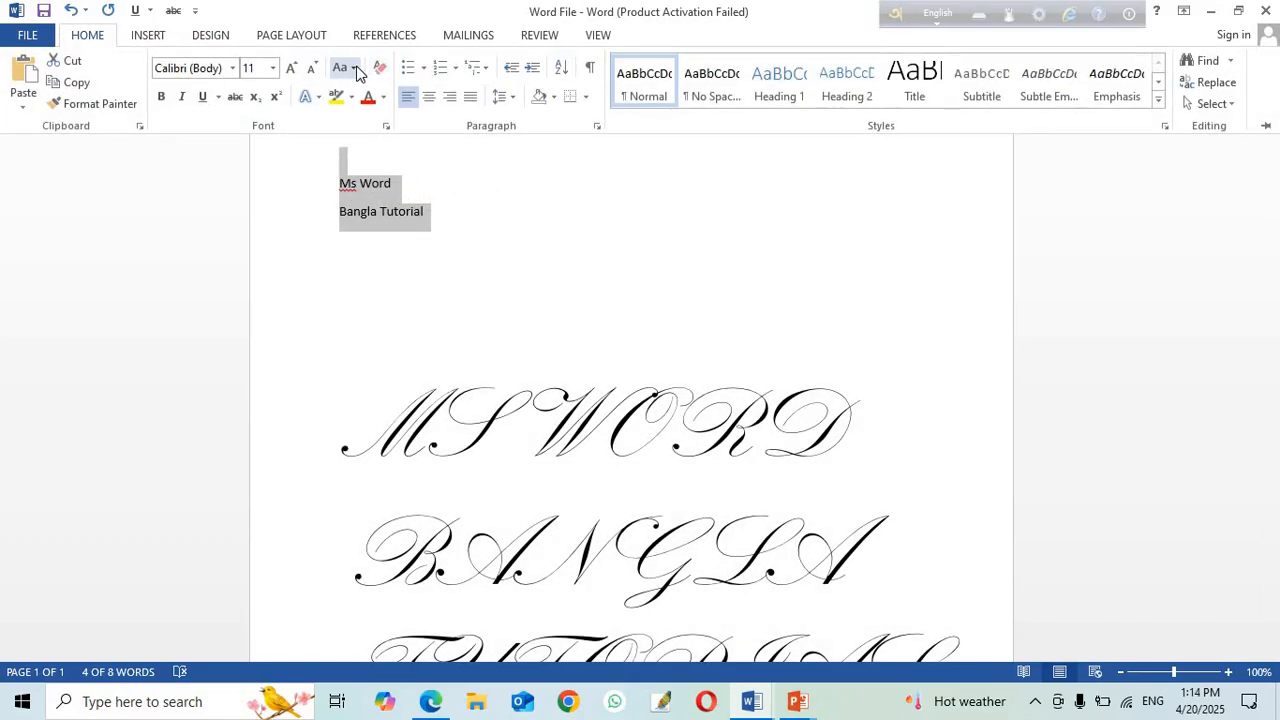
pyautogui.click(355, 69)
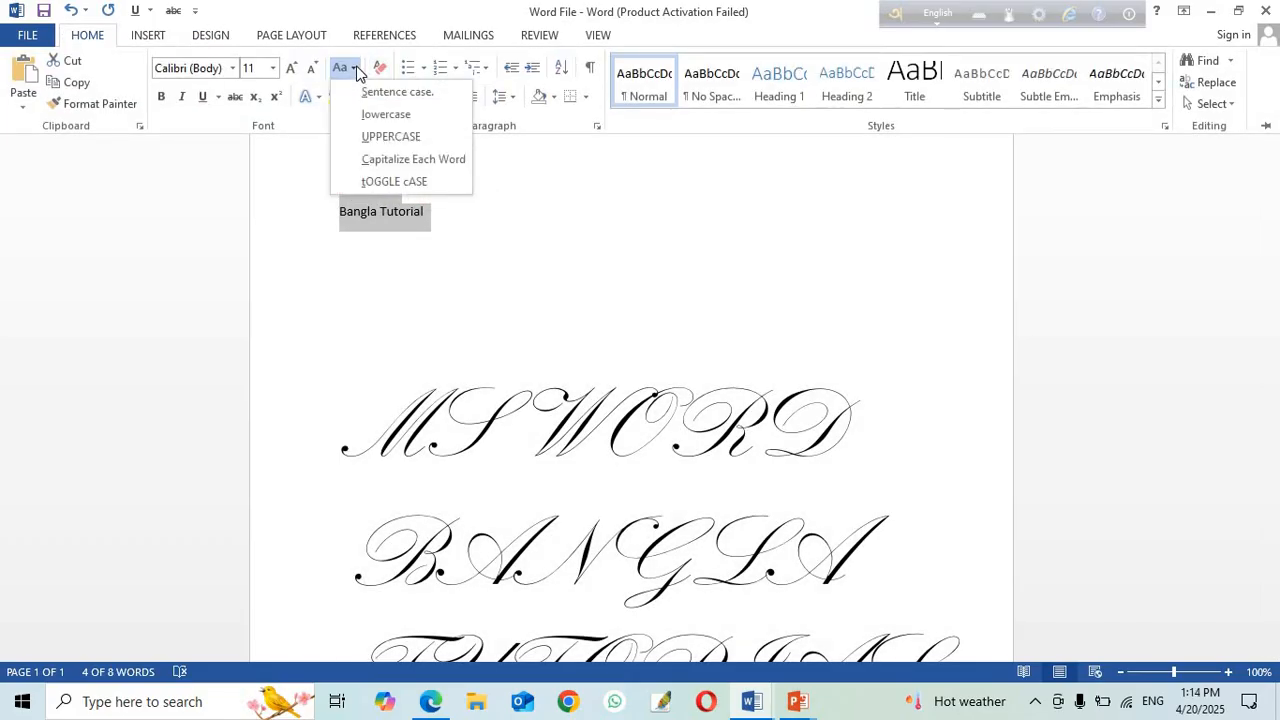
pyautogui.click(386, 136)
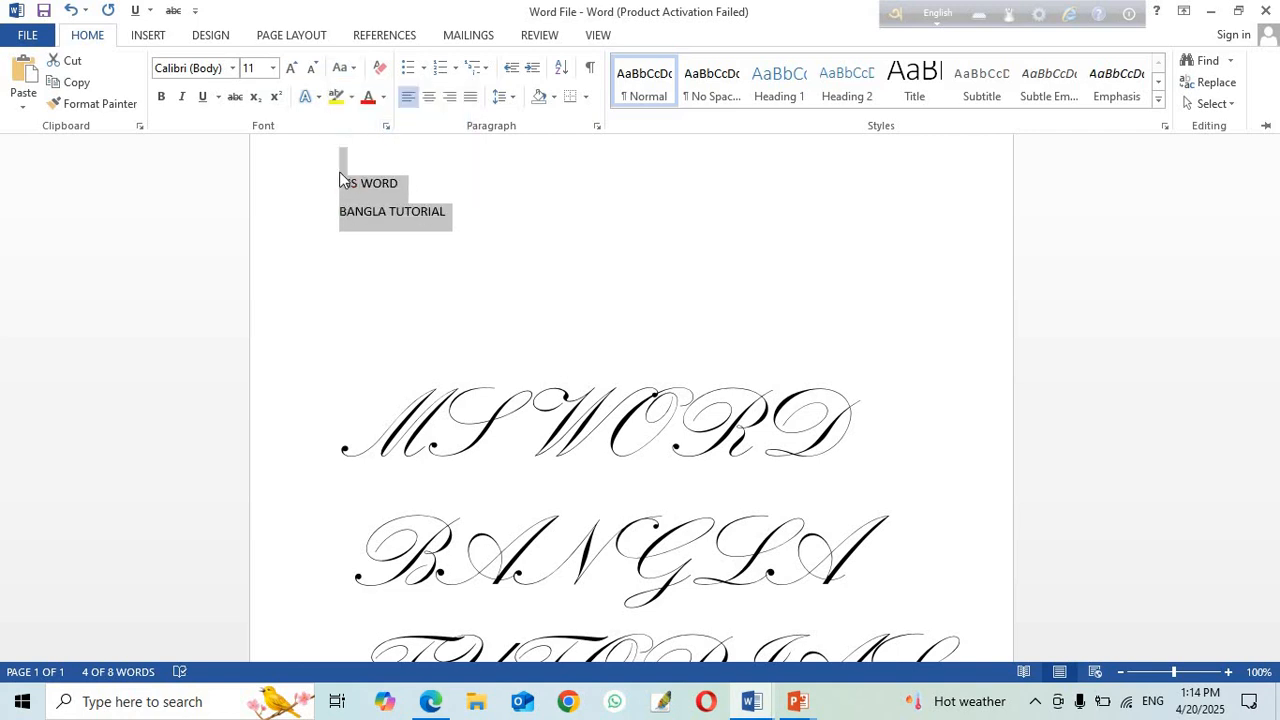
pyautogui.click(271, 69)
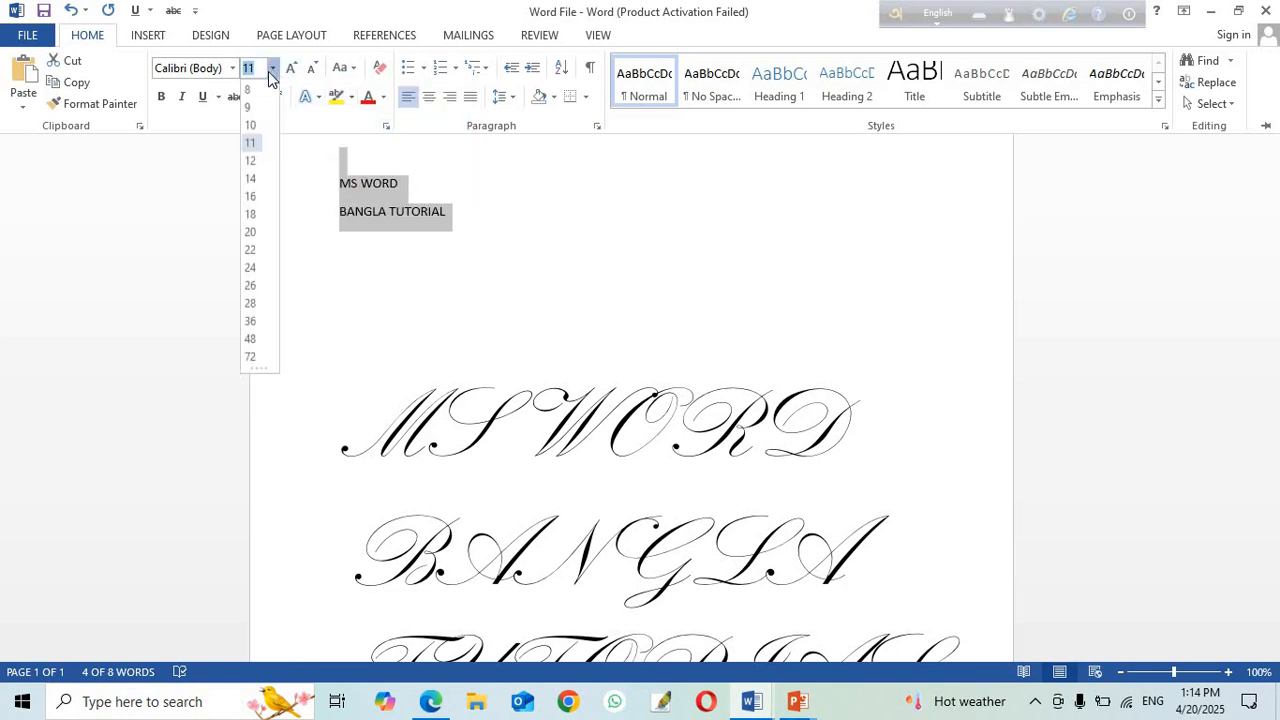
pyautogui.click(250, 285)
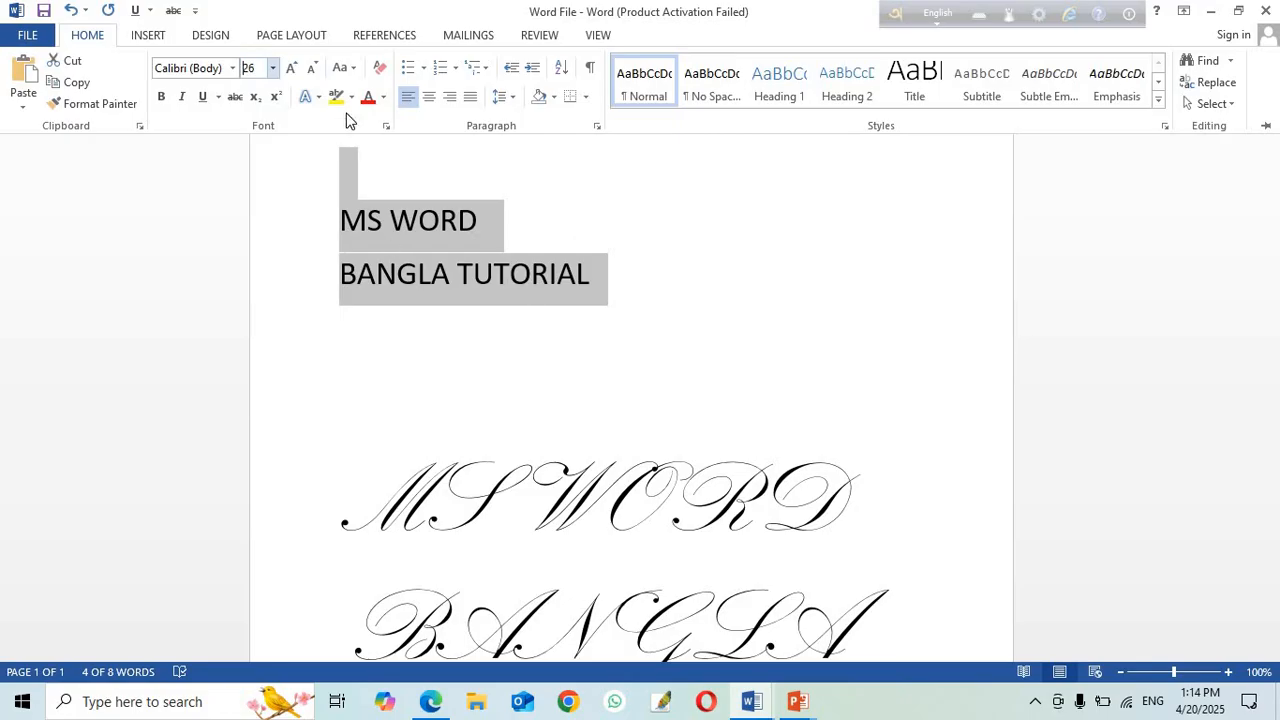
# Step: Cycle the top lines through lowercase and tOGGLE cASE, ending in Sentence case
pyautogui.click(350, 70)
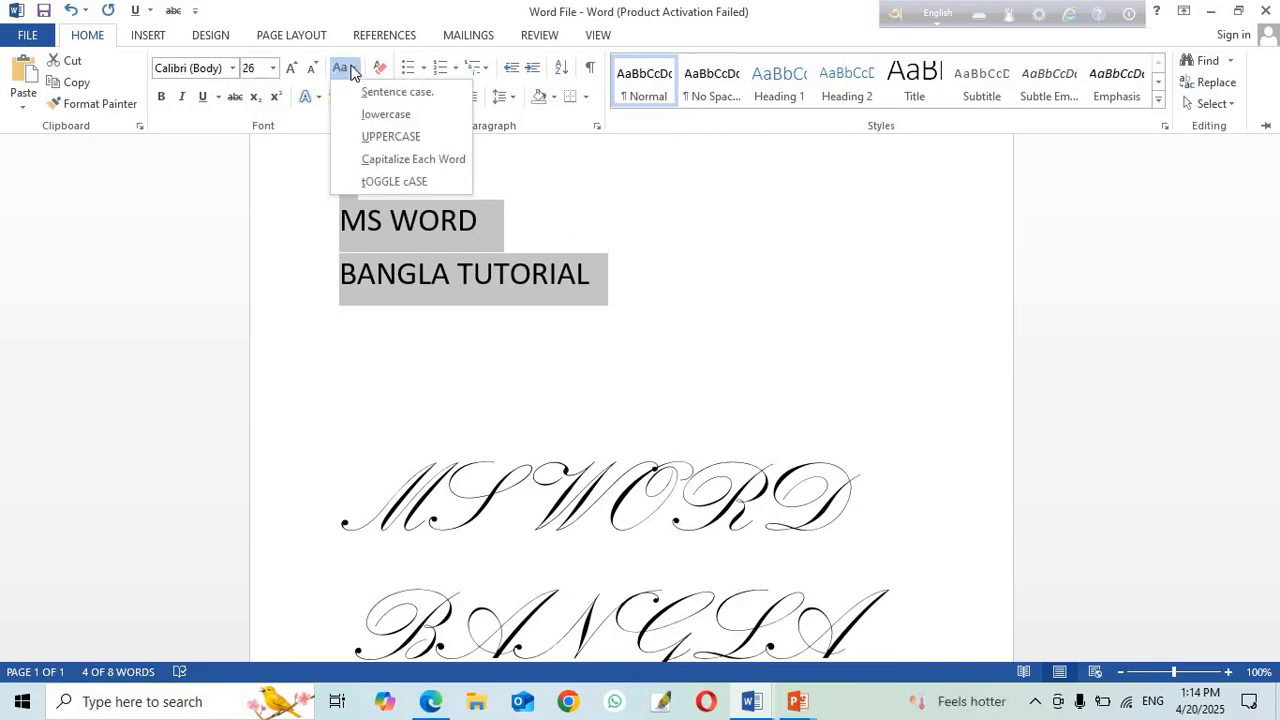
pyautogui.click(385, 115)
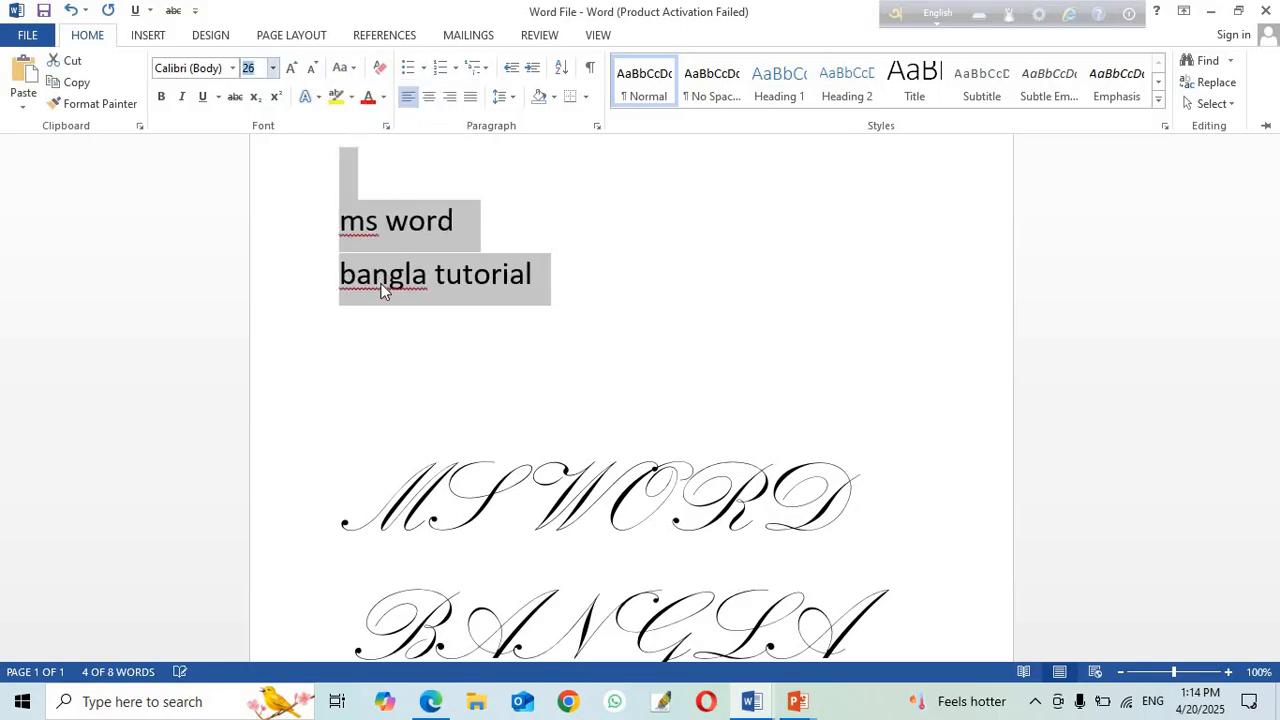
pyautogui.click(348, 68)
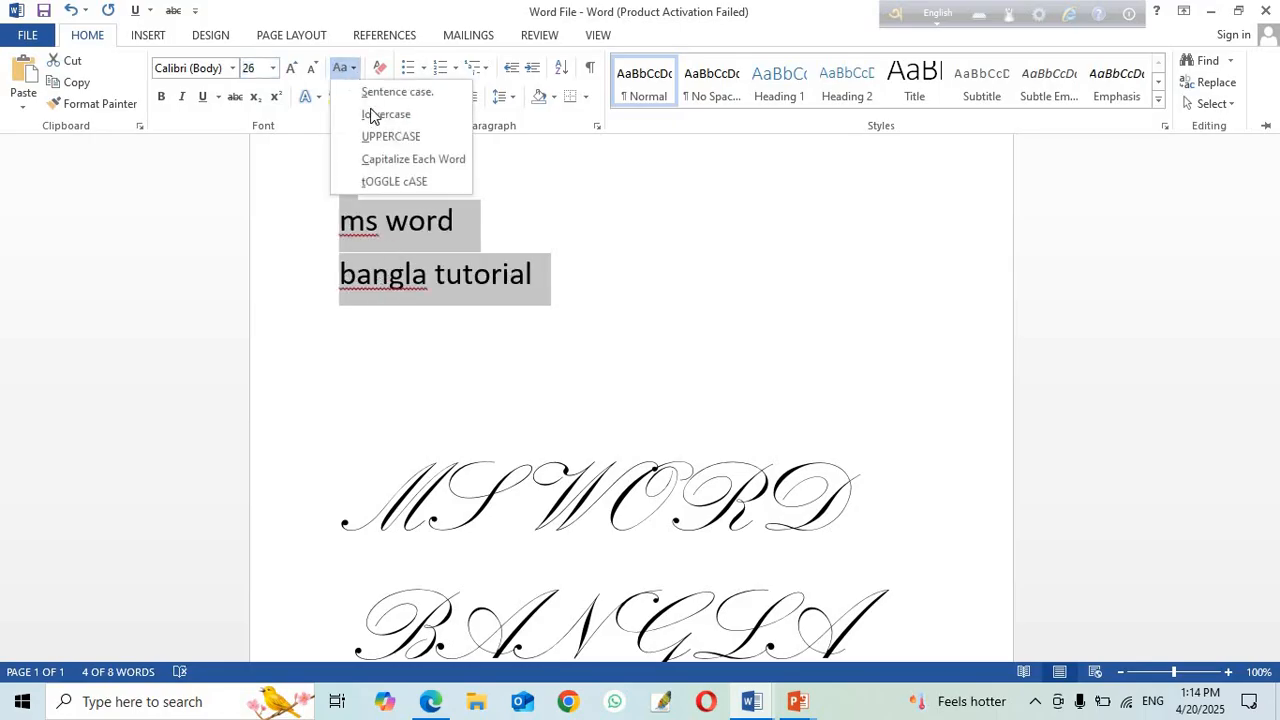
pyautogui.click(392, 181)
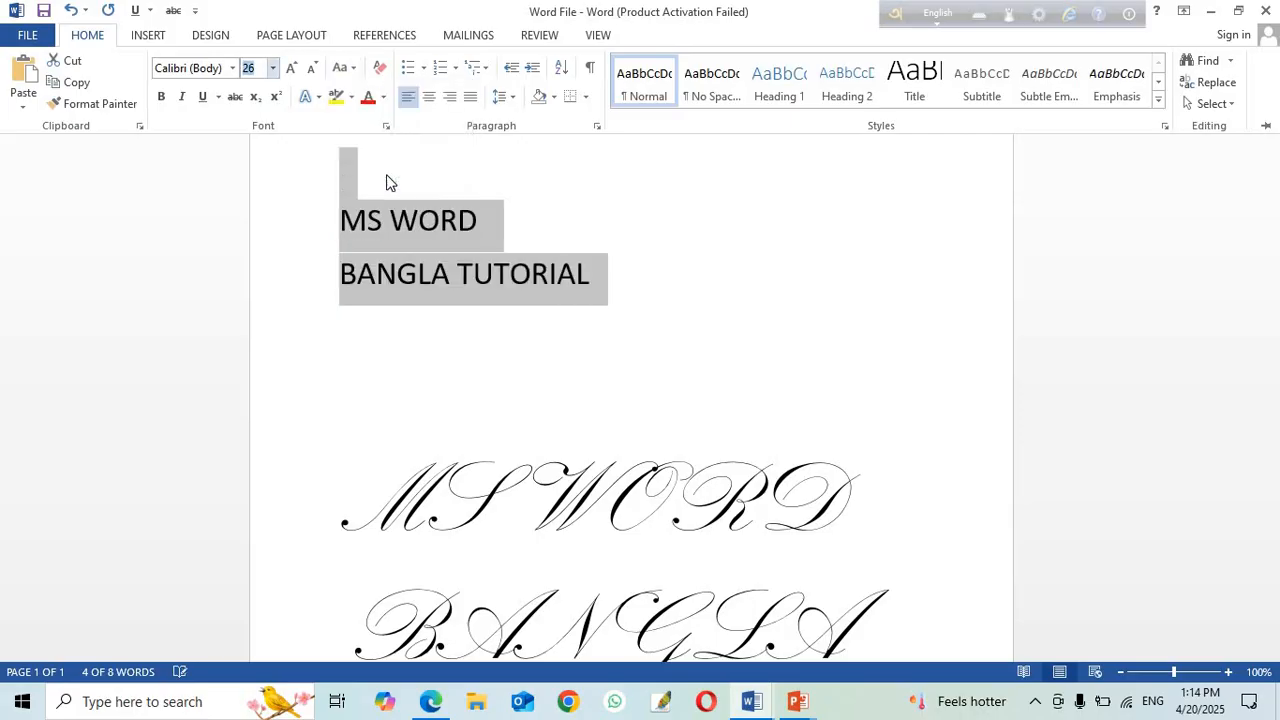
pyautogui.click(352, 68)
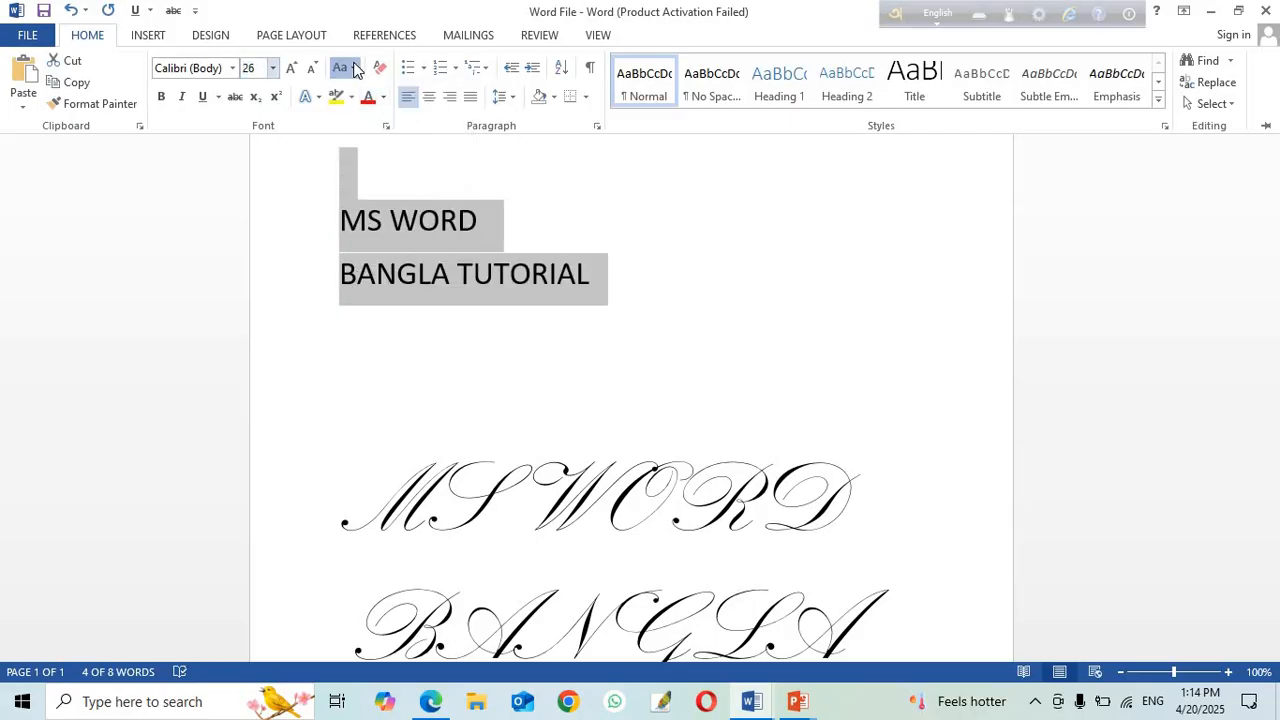
pyautogui.click(391, 180)
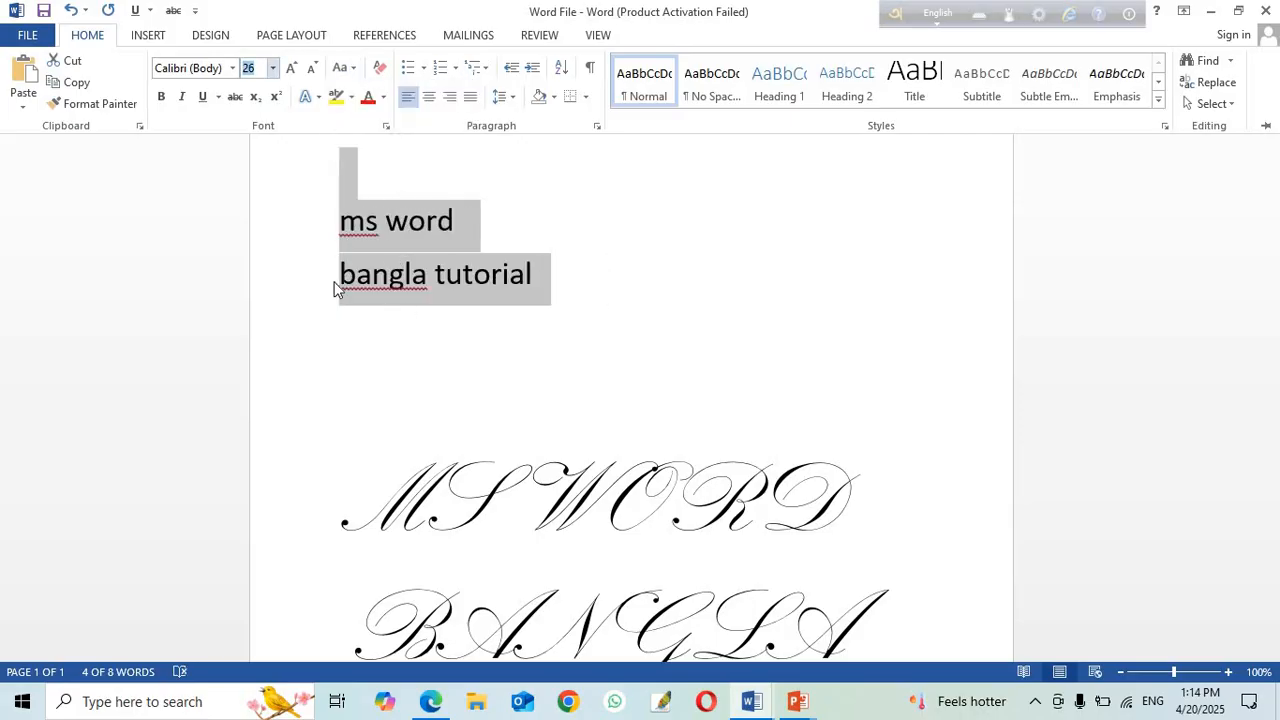
pyautogui.click(352, 68)
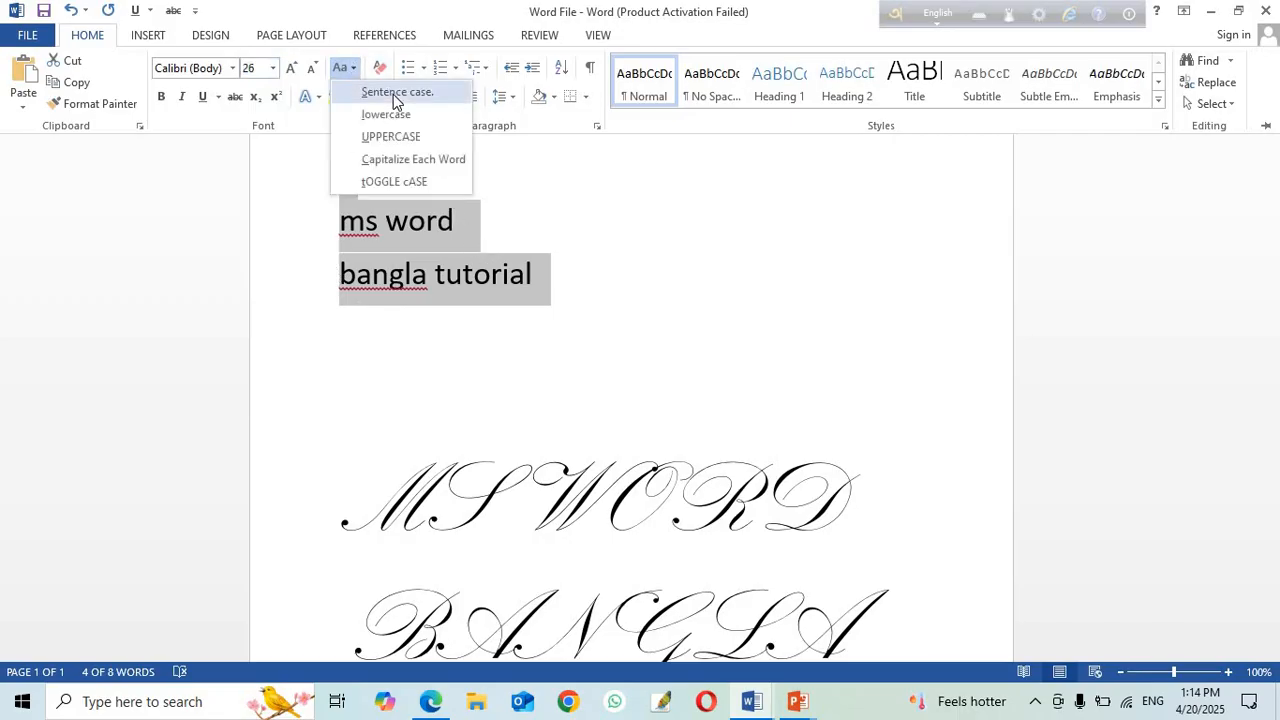
pyautogui.click(393, 94)
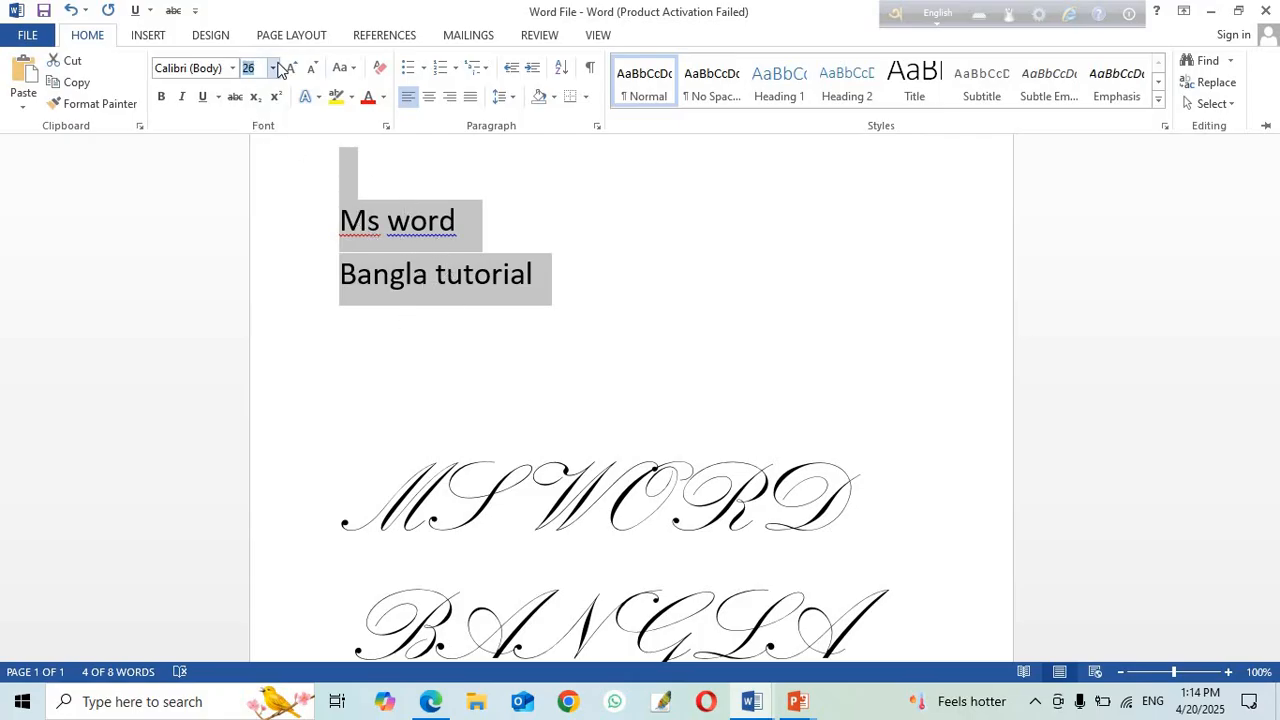
pyautogui.click(162, 98)
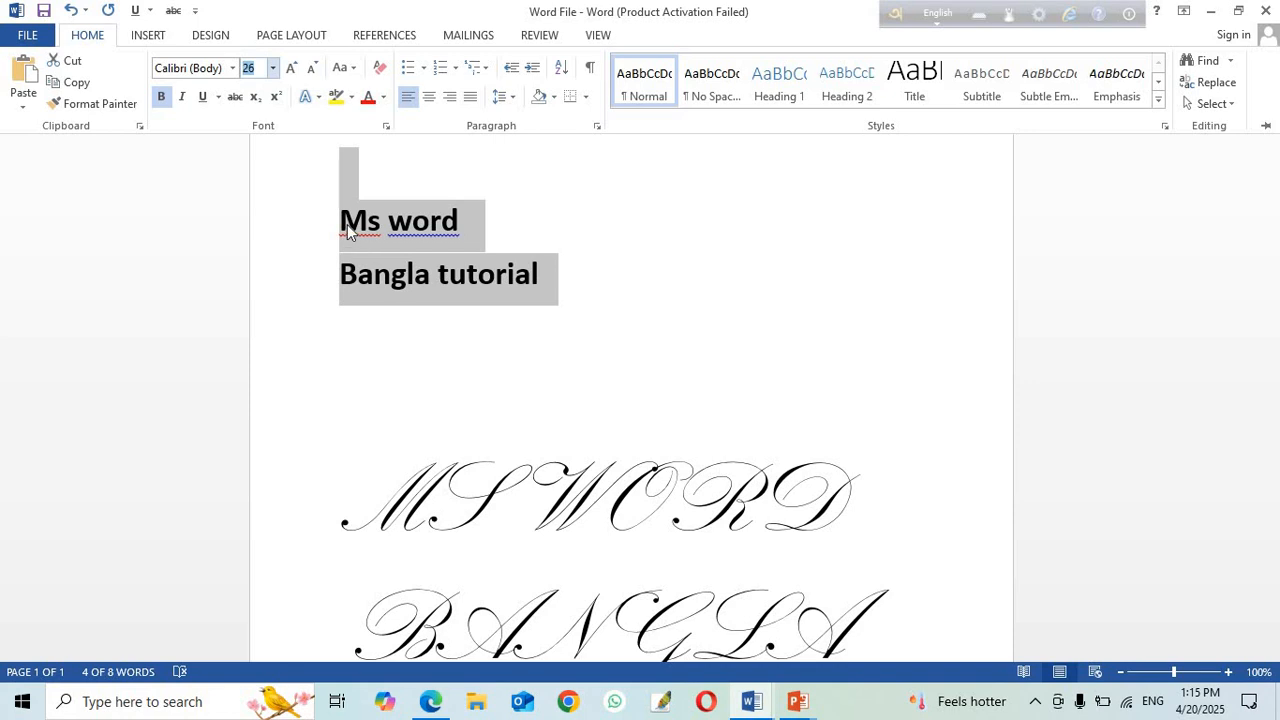
pyautogui.click(162, 98)
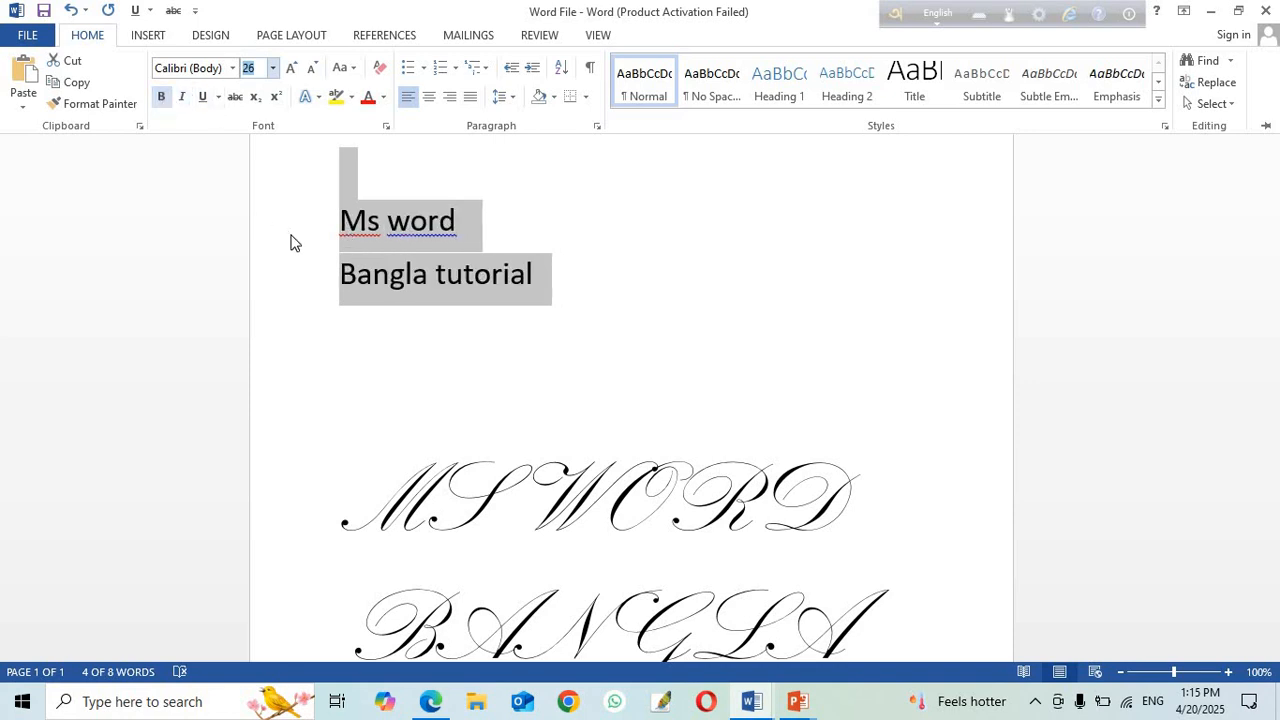
pyautogui.click(162, 98)
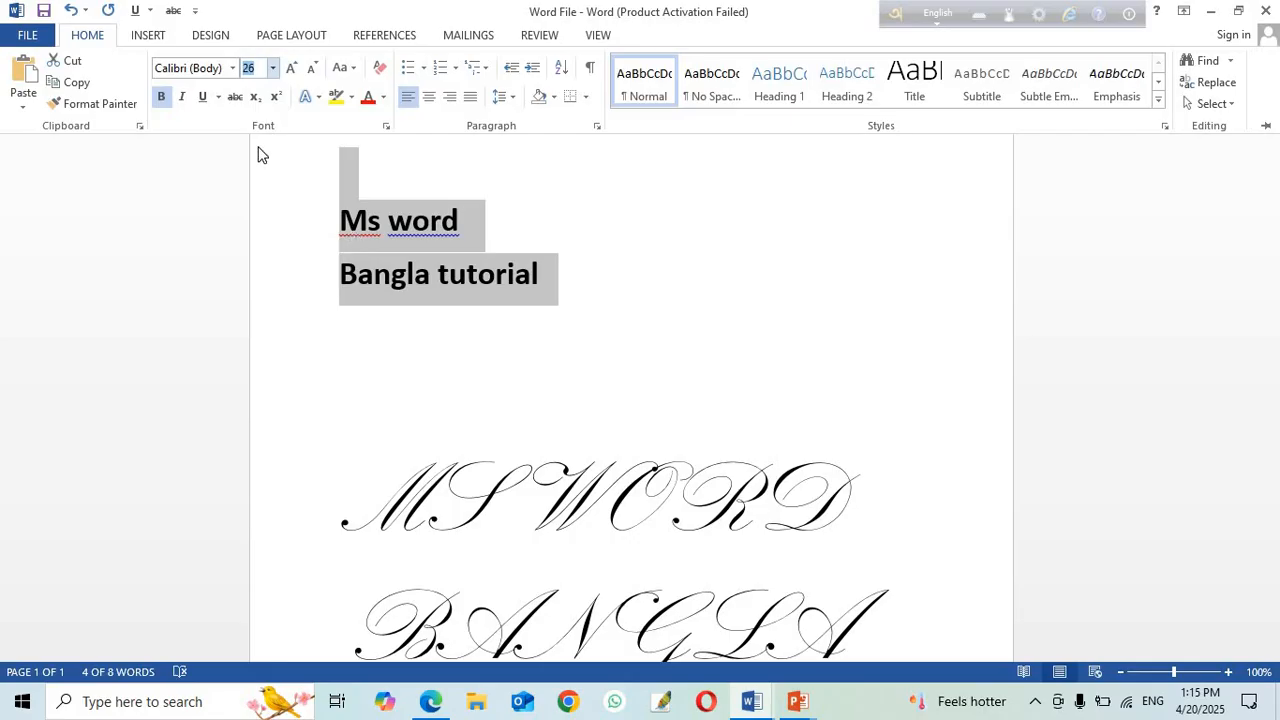
pyautogui.click(163, 99)
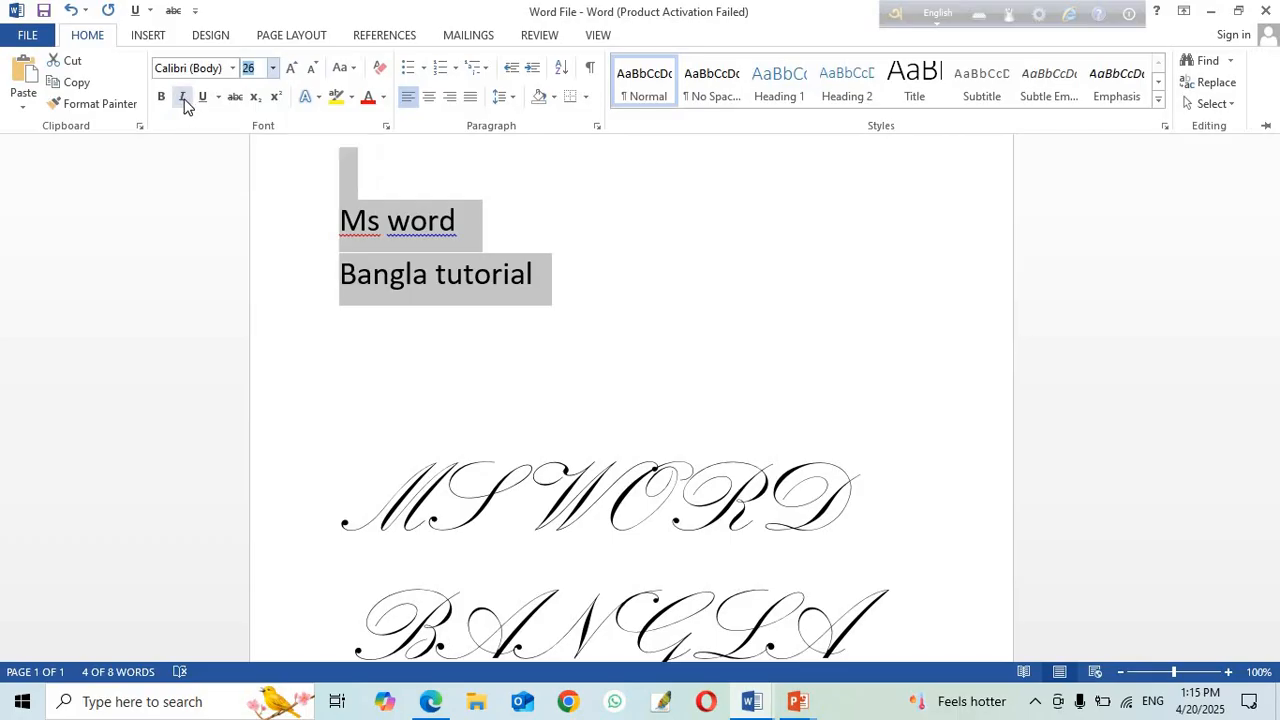
# Step: Remove italic and underline from 'Ms word' and 'Bangla tutorial' and make them bold
pyautogui.click(183, 98)
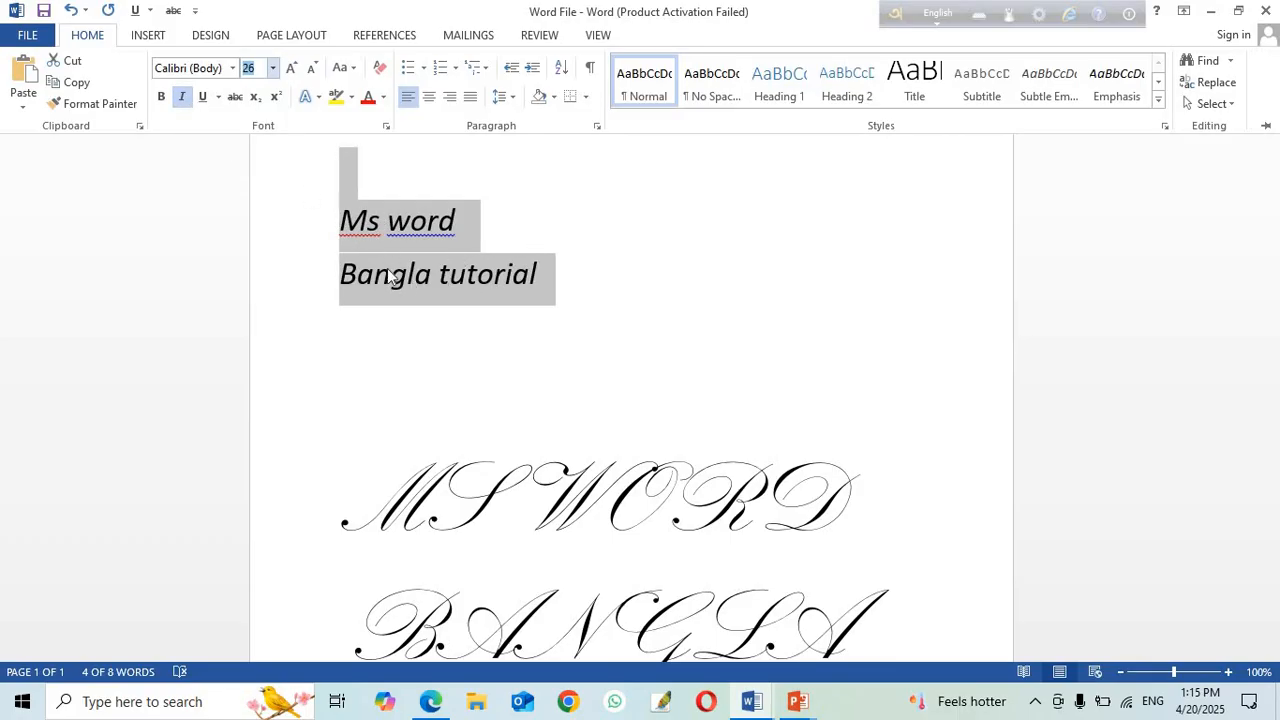
pyautogui.click(184, 97)
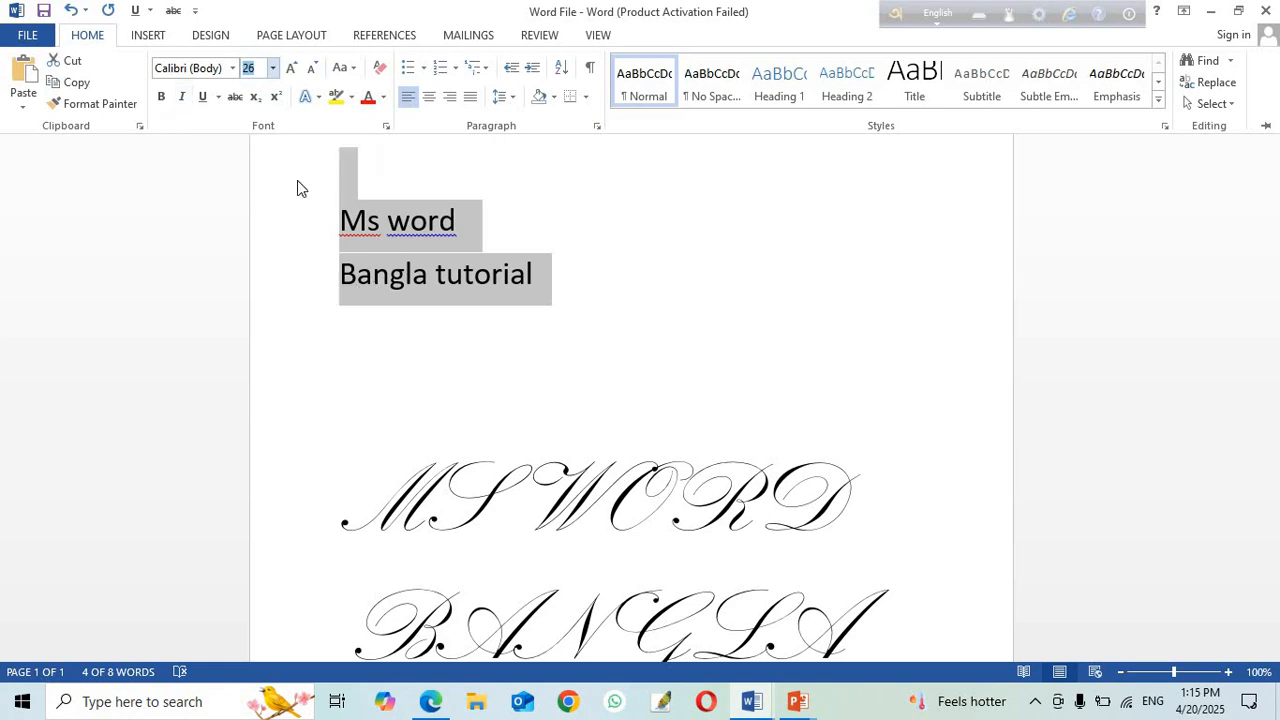
pyautogui.click(206, 100)
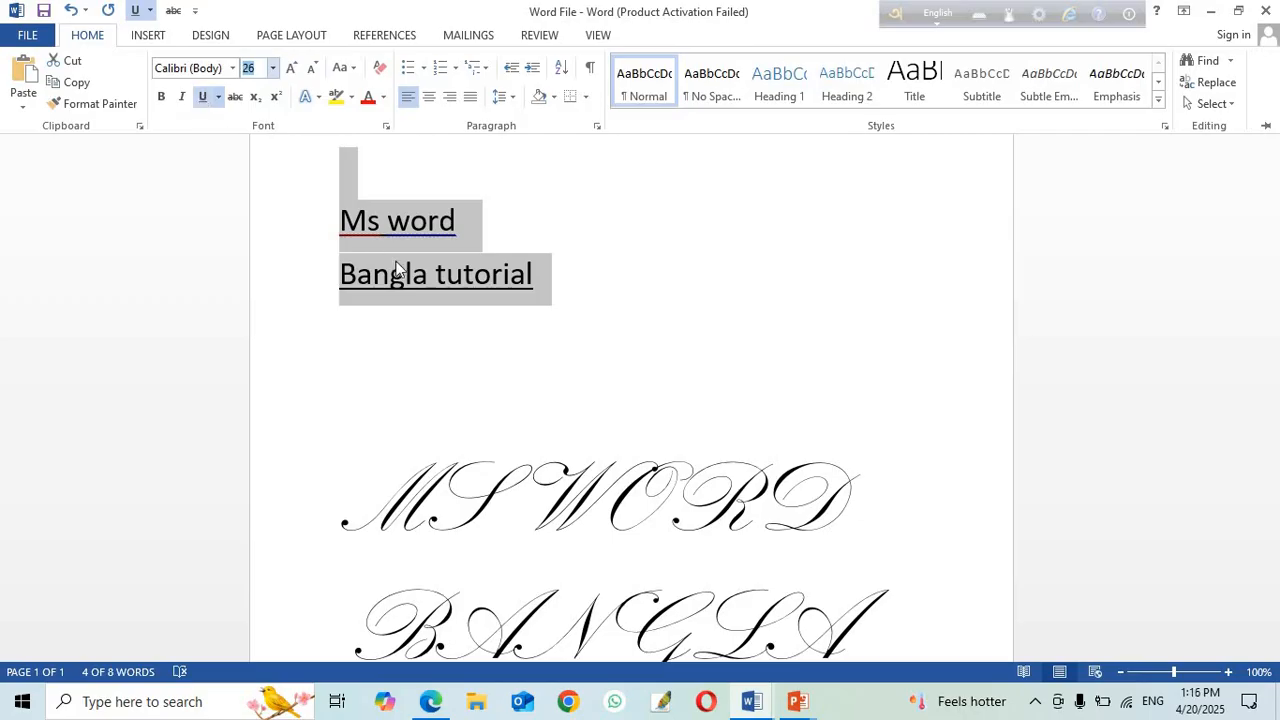
pyautogui.click(204, 99)
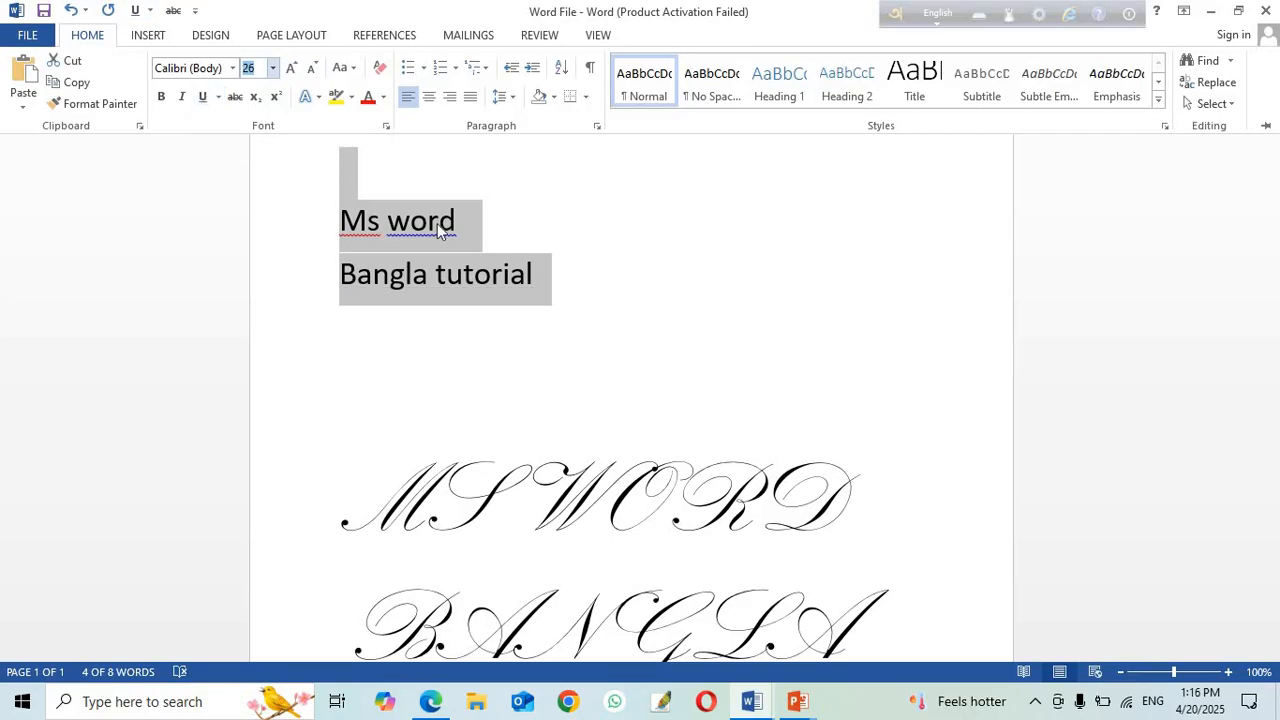
pyautogui.click(161, 97)
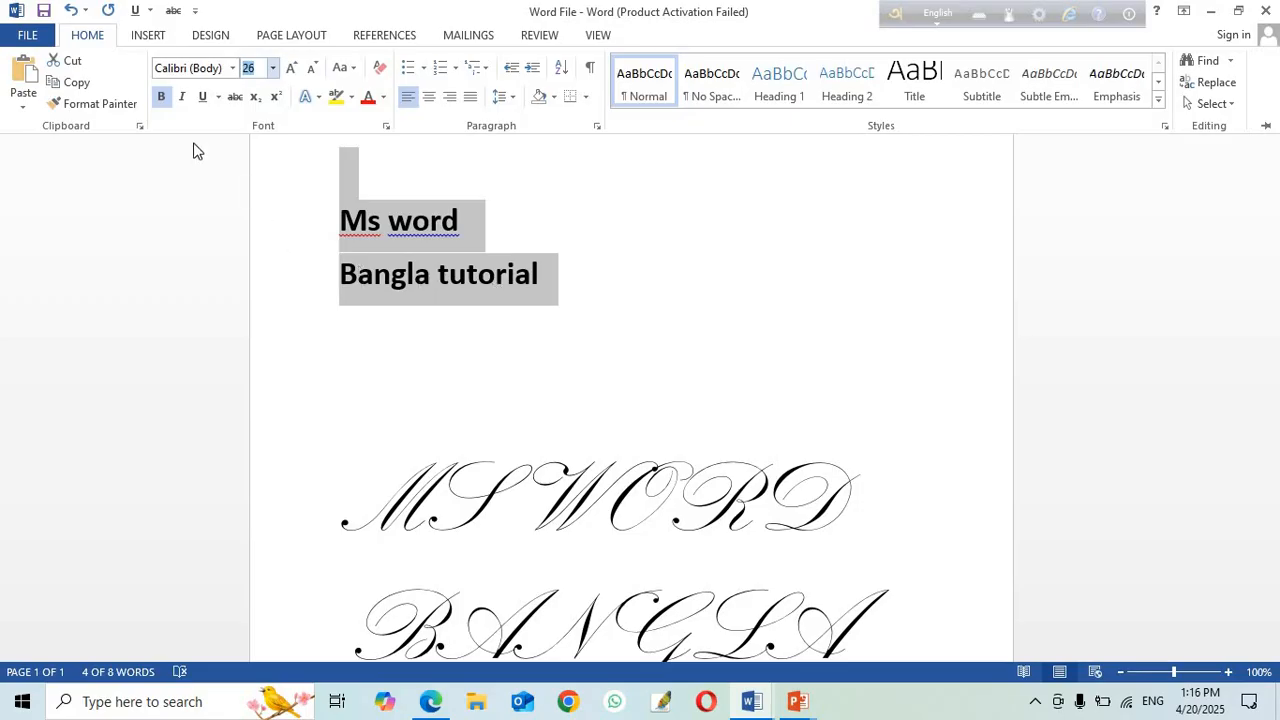
# Step: Strip the bold from 'Ms word' and 'Bangla tutorial', leaving them regular weight at size 26
pyautogui.click(159, 98)
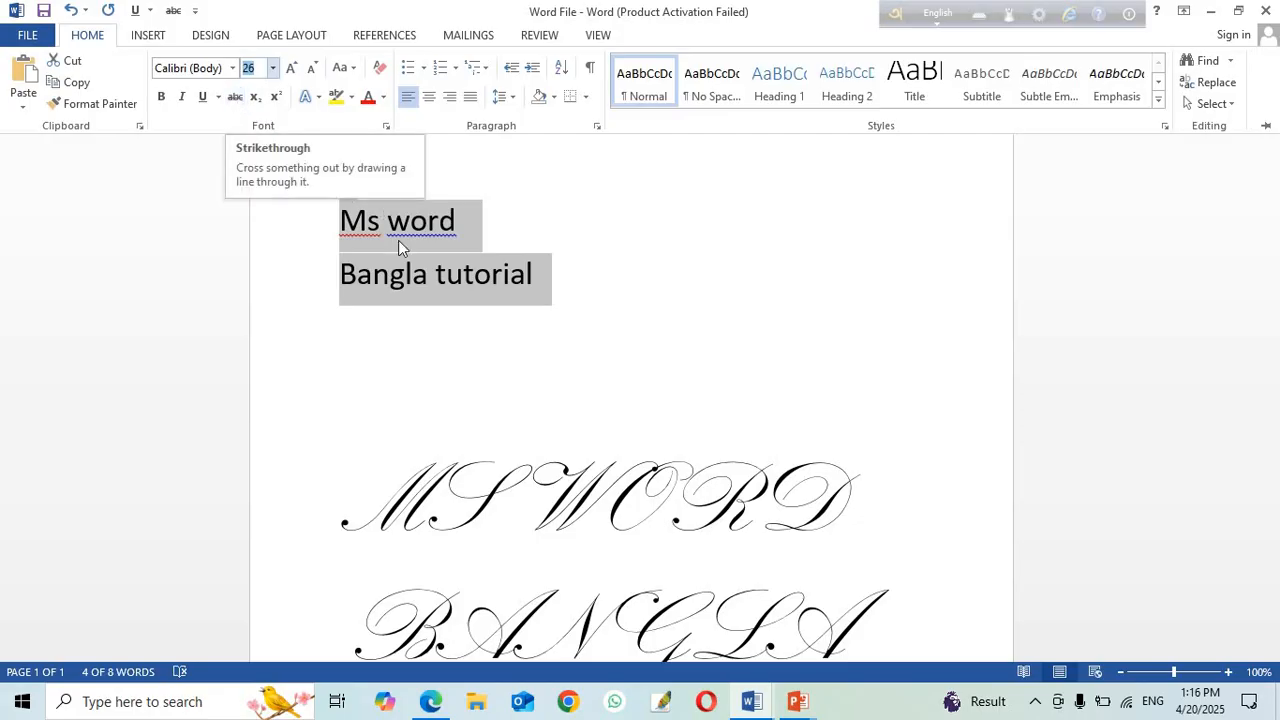
pyautogui.click(235, 97)
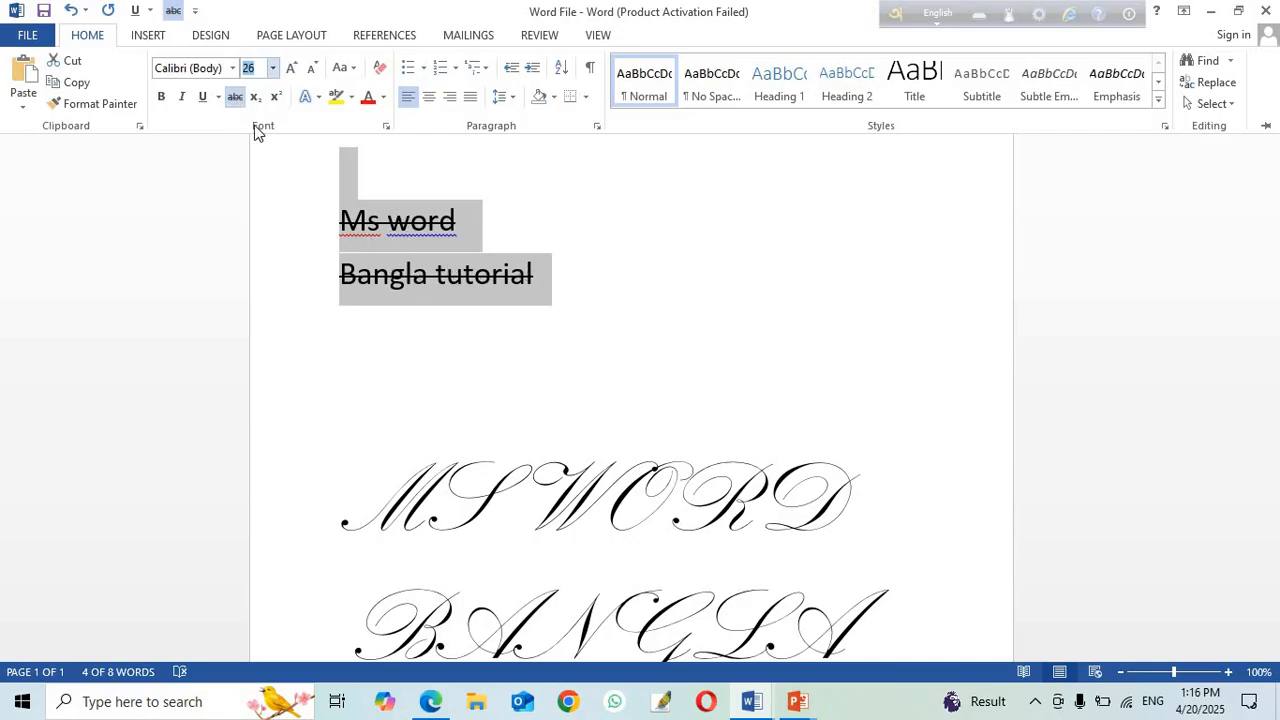
pyautogui.click(235, 100)
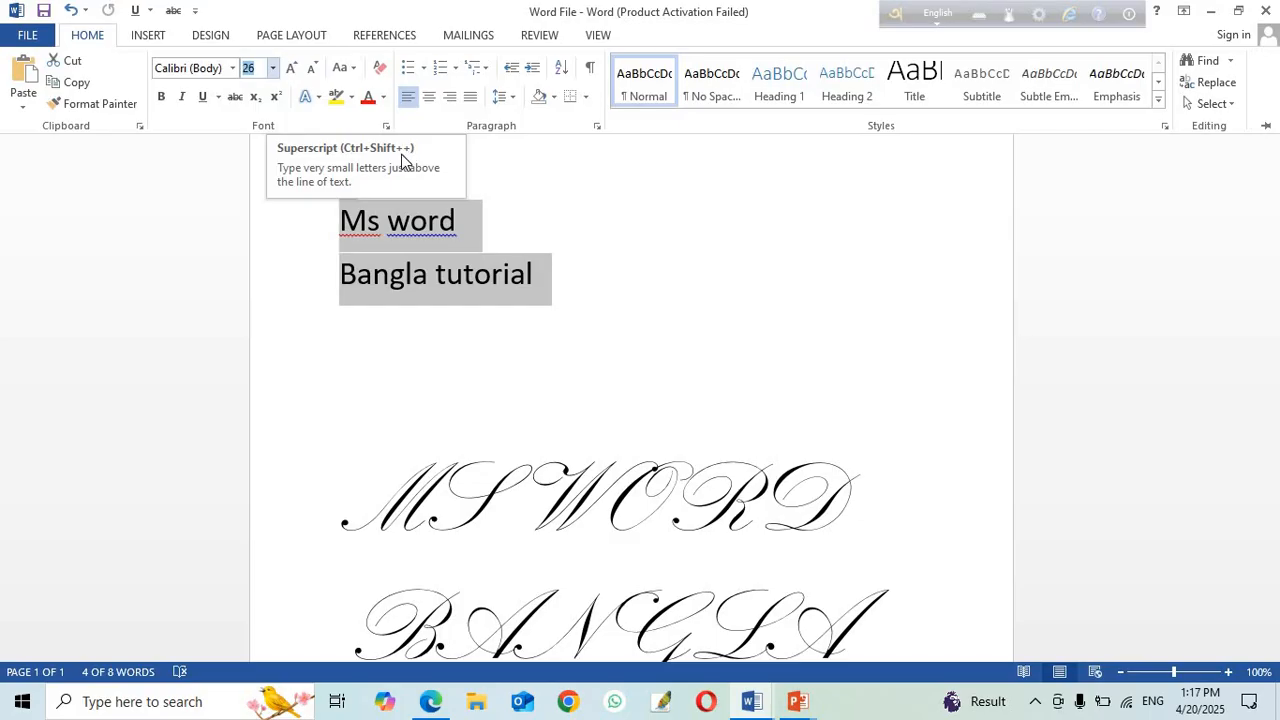
pyautogui.hotkey('ctrl', 'F1')
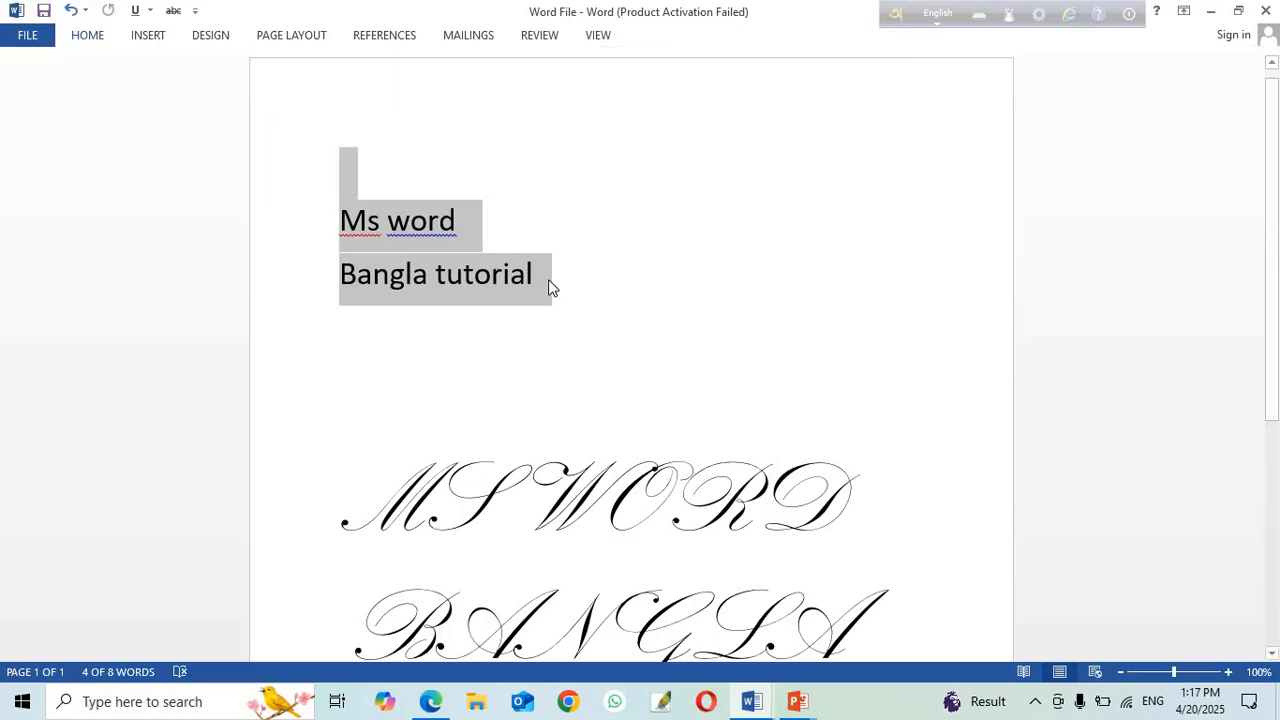
pyautogui.click(548, 287)
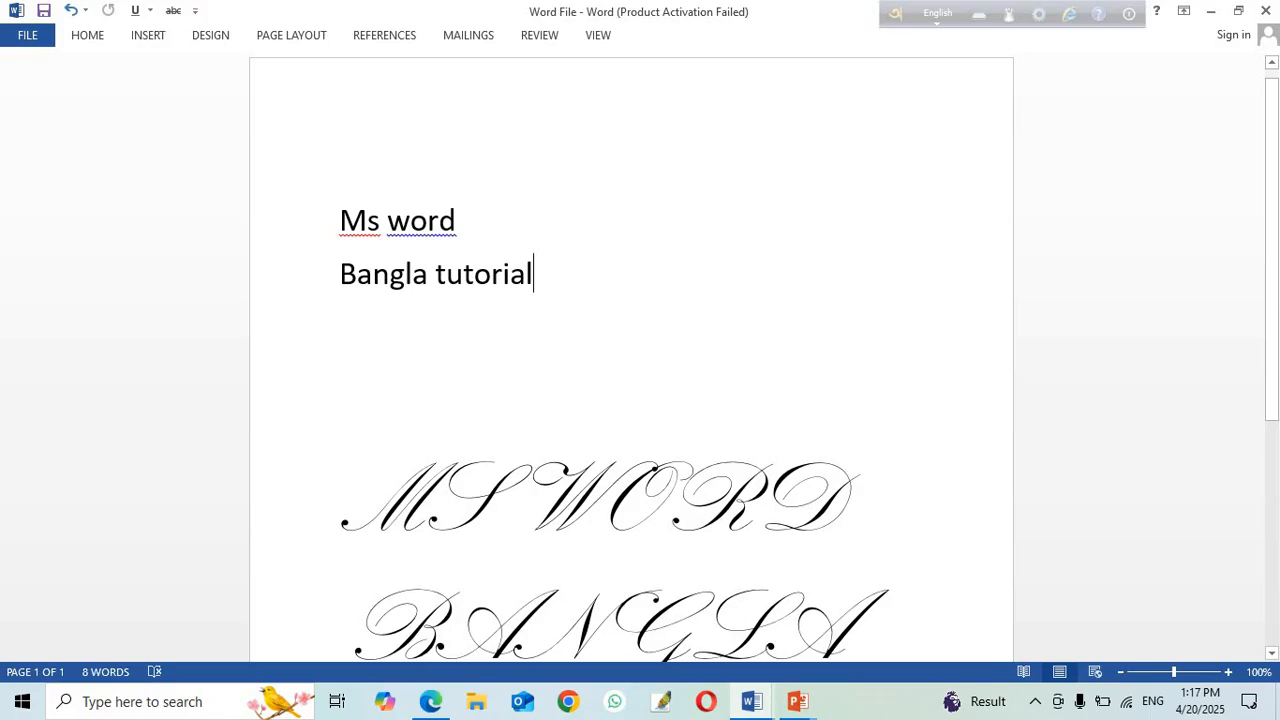
# Step: Type (a+b)2=a2+2ab+b2 on a new line below 'Bangla tutorial'
pyautogui.press('Return')
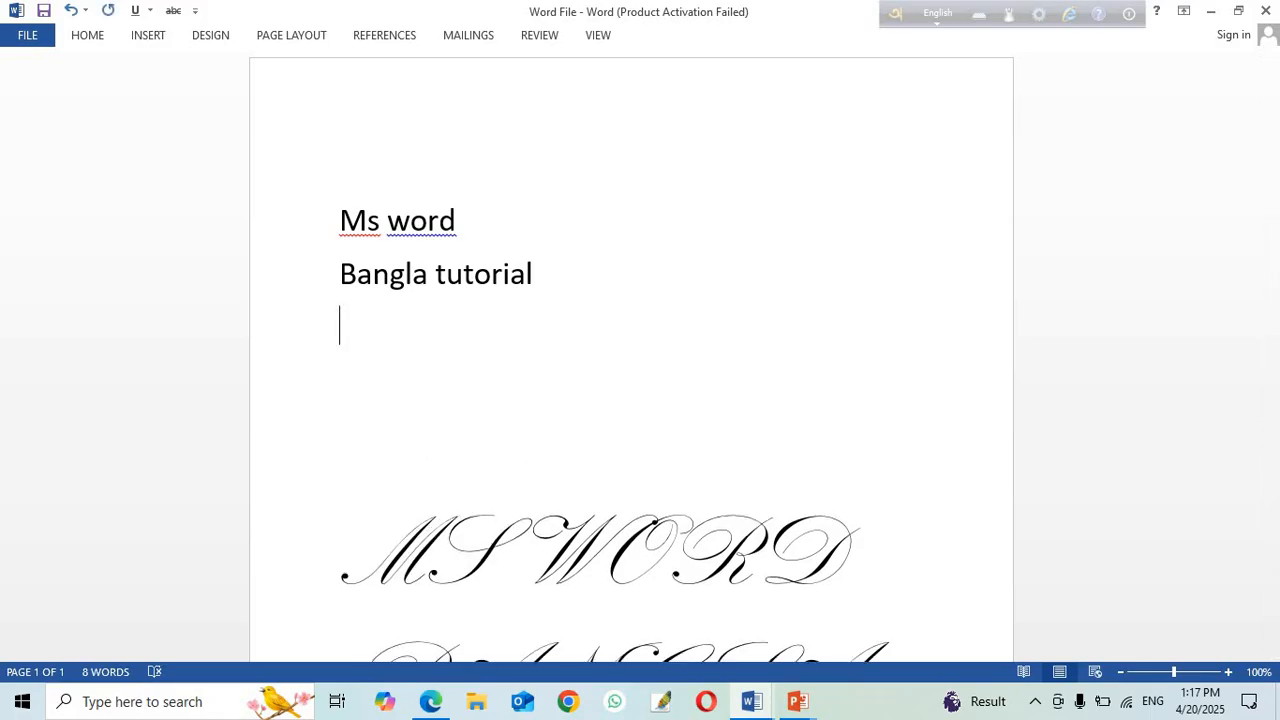
pyautogui.write('a+')
pyautogui.press('BackSpace')
pyautogui.press('BackSpace')
pyautogui.write('a+b)')
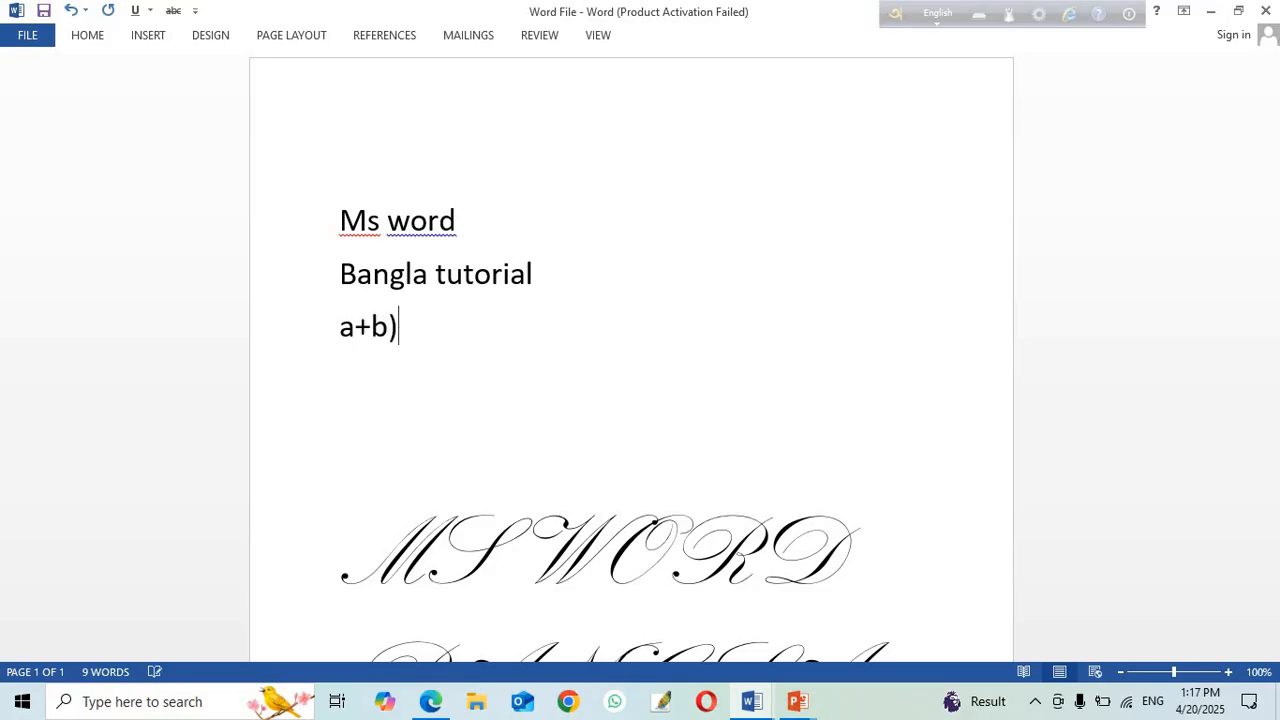
pyautogui.click(341, 330)
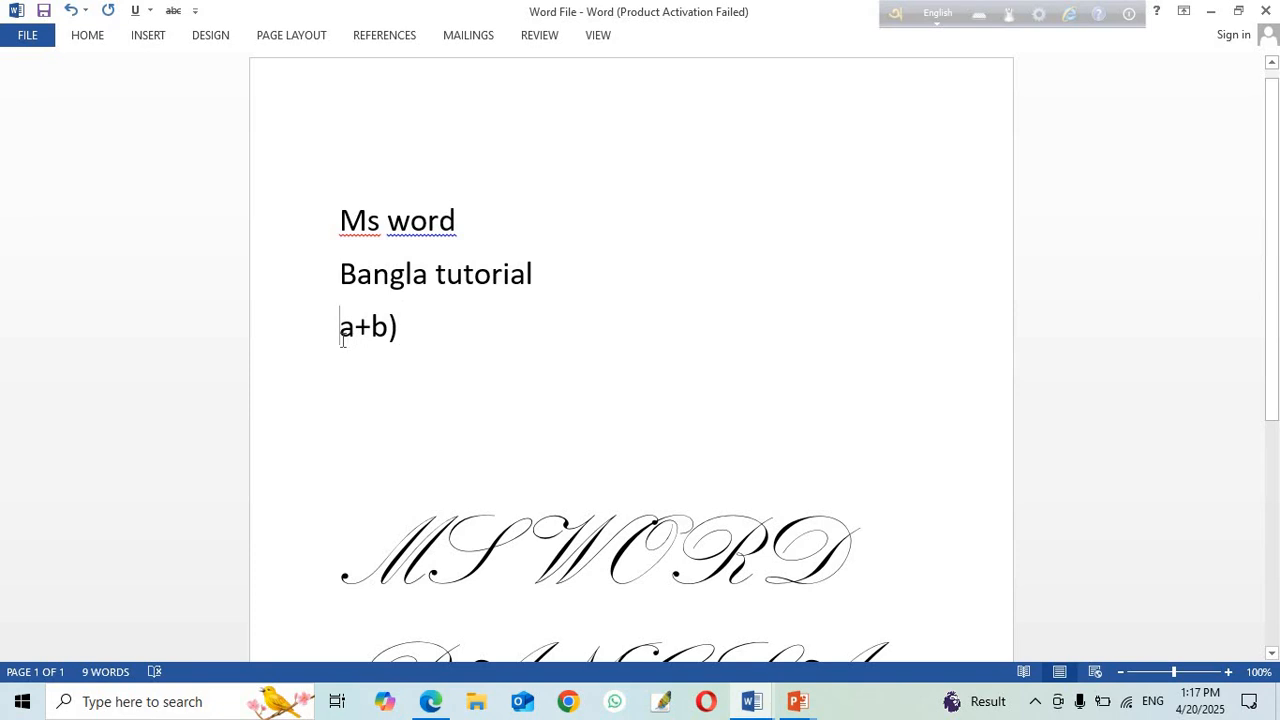
pyautogui.write('(')
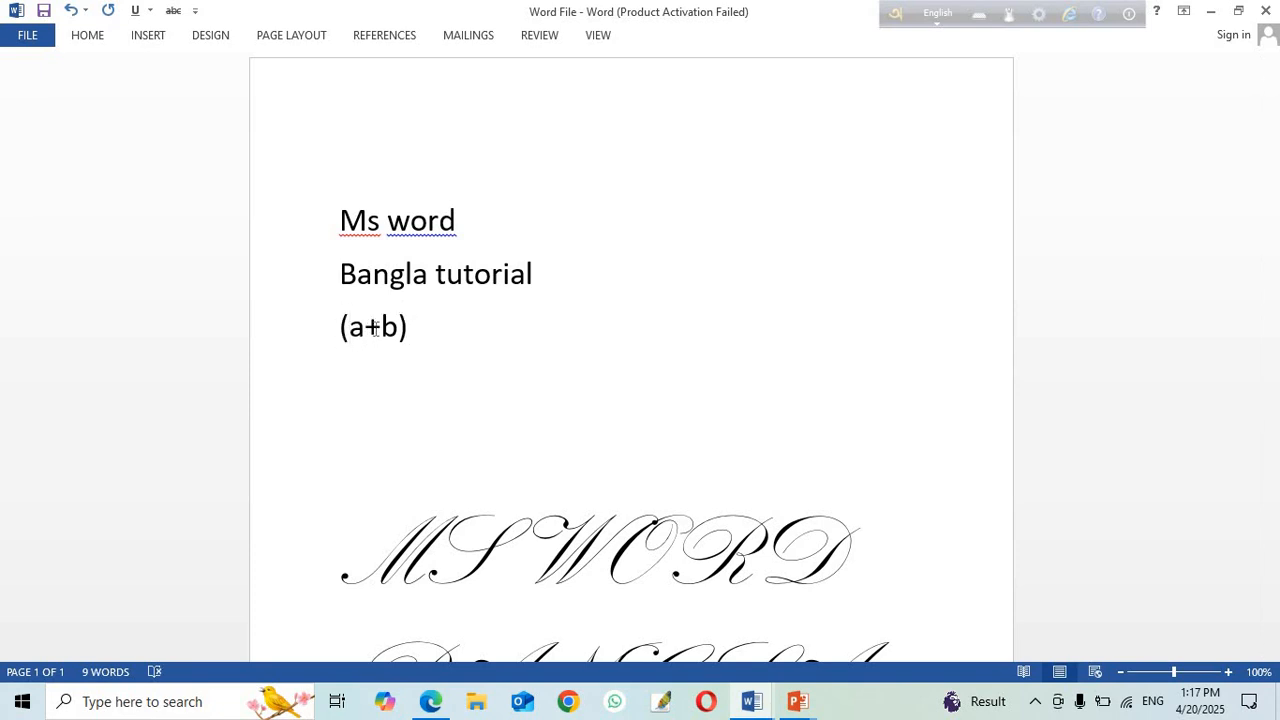
pyautogui.click(414, 323)
pyautogui.write('2=a2+2a')
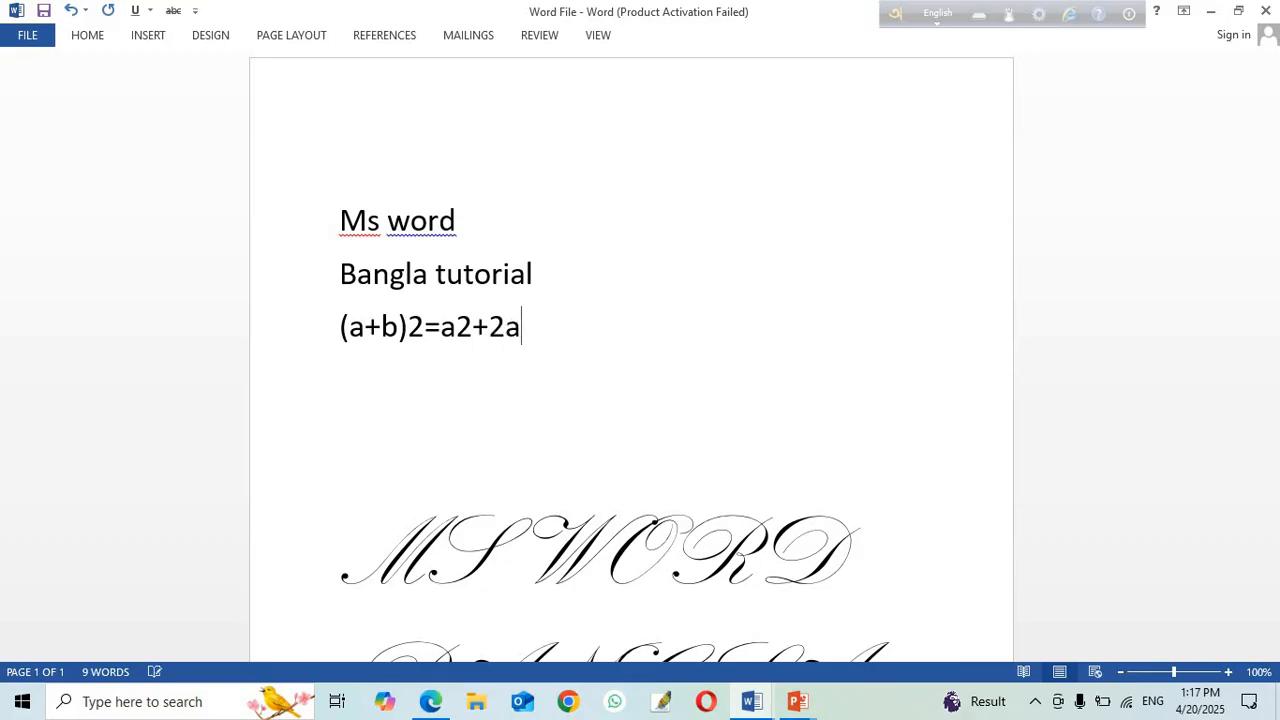
pyautogui.write('b+b2')
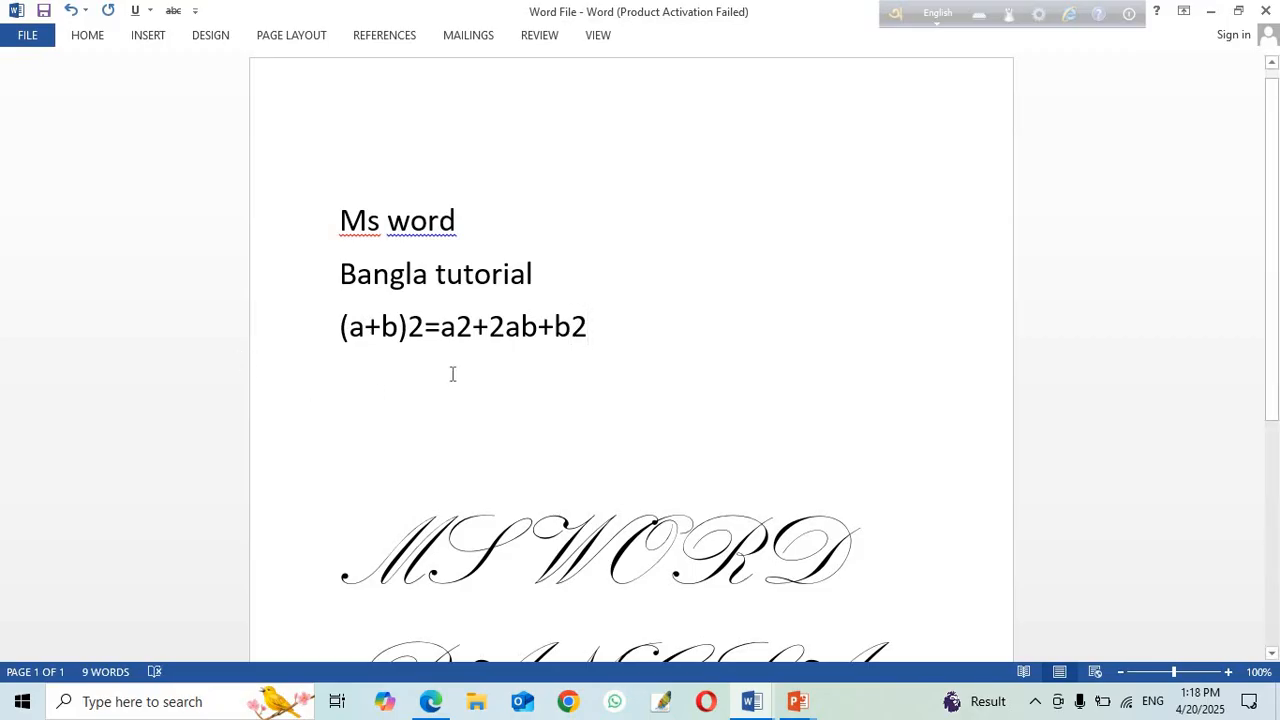
# Step: Make the 2 after (a+b) a superscript
pyautogui.click(410, 328)
pyautogui.moveTo(410, 328); pyautogui.dragTo(425, 330)
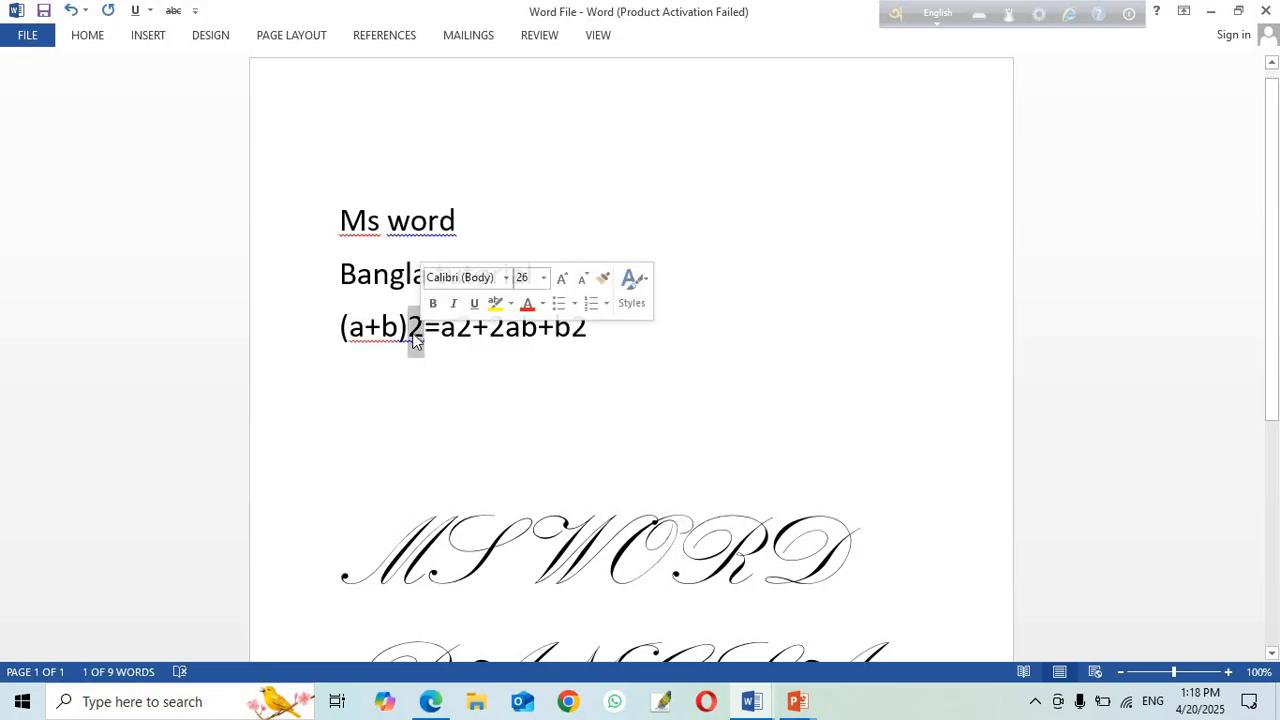
pyautogui.click(431, 372)
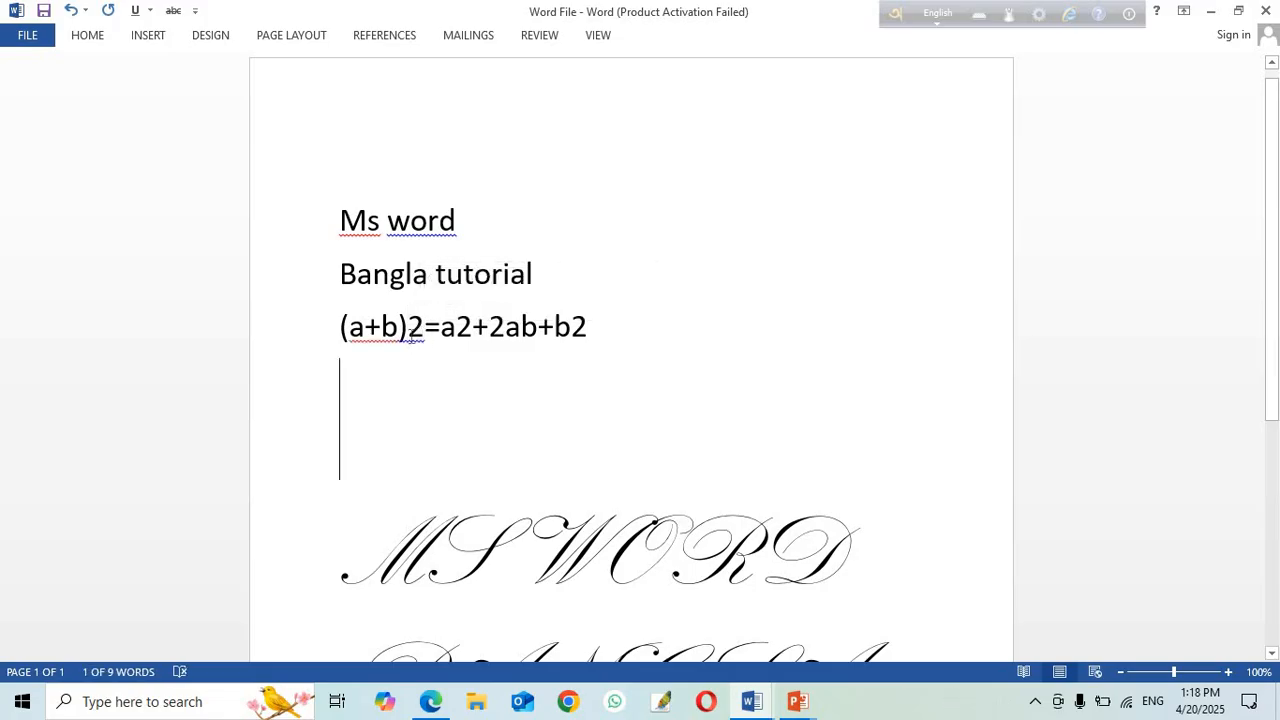
pyautogui.moveTo(409, 328); pyautogui.dragTo(425, 330)
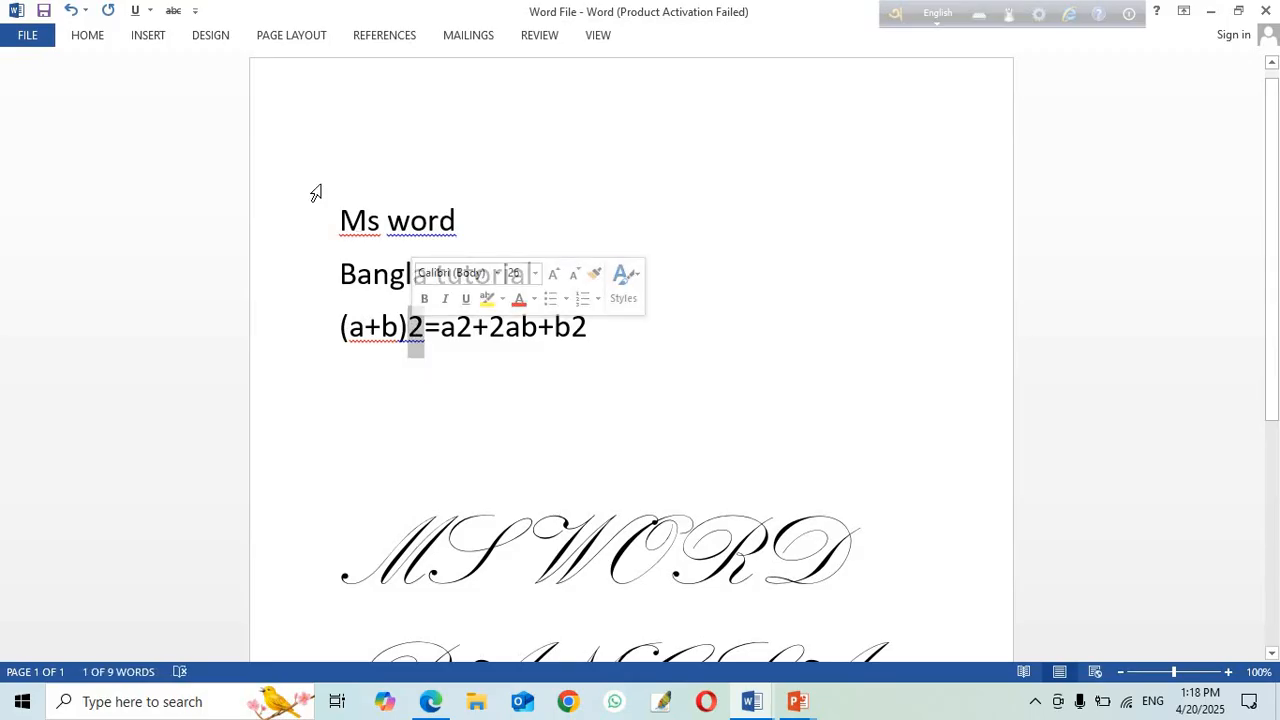
pyautogui.click(91, 43)
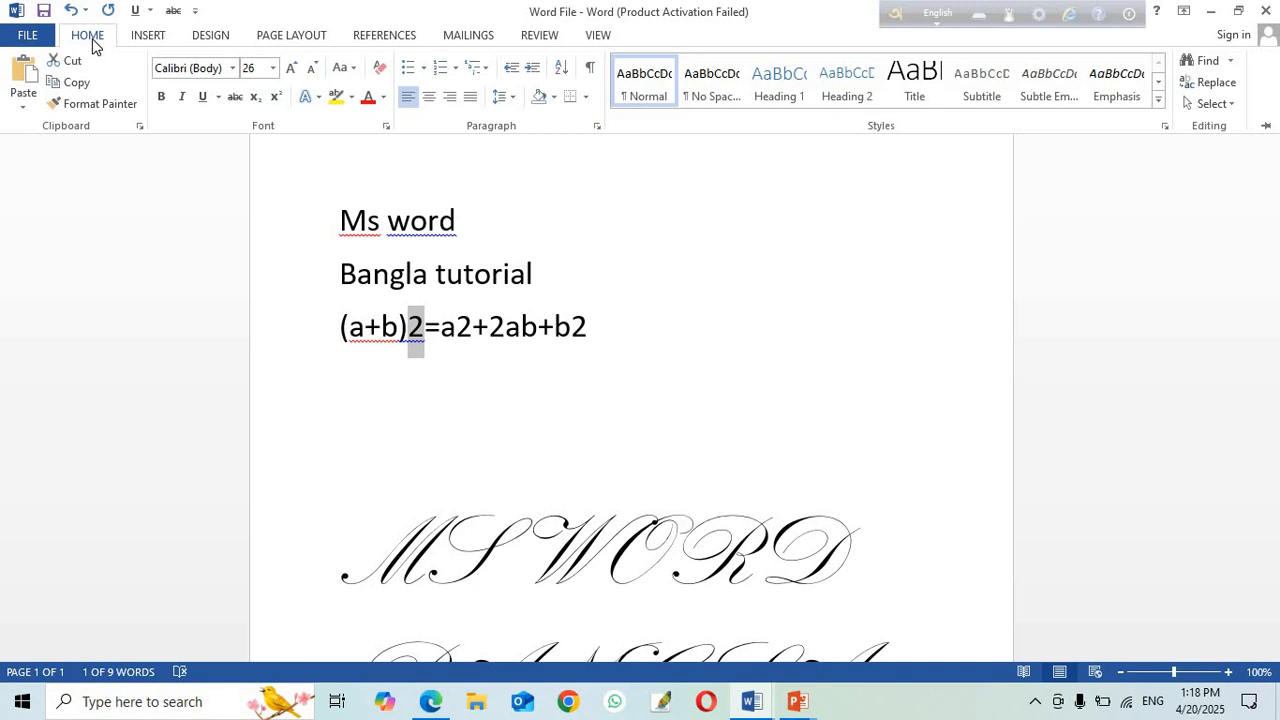
pyautogui.click(277, 99)
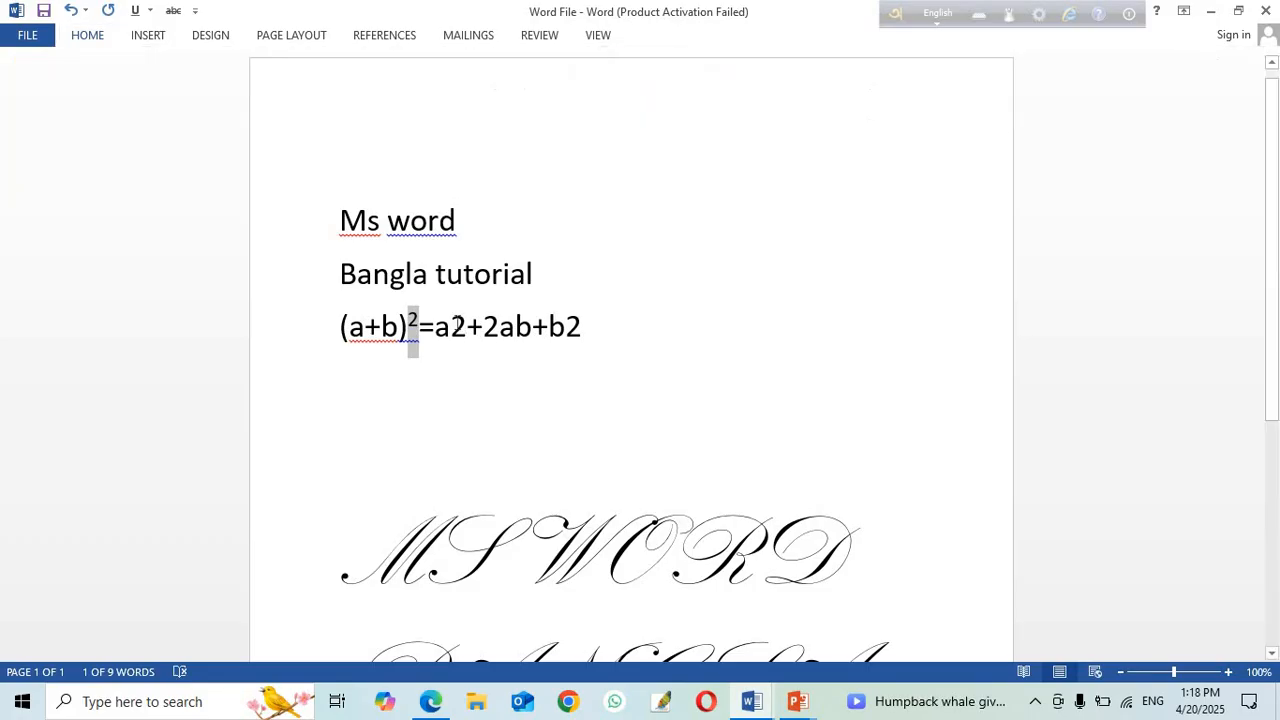
# Step: Superscript the 2s in a2 and b2 so the equation reads (a+b)²=a²+2ab+b²
pyautogui.moveTo(450, 326); pyautogui.dragTo(467, 327)
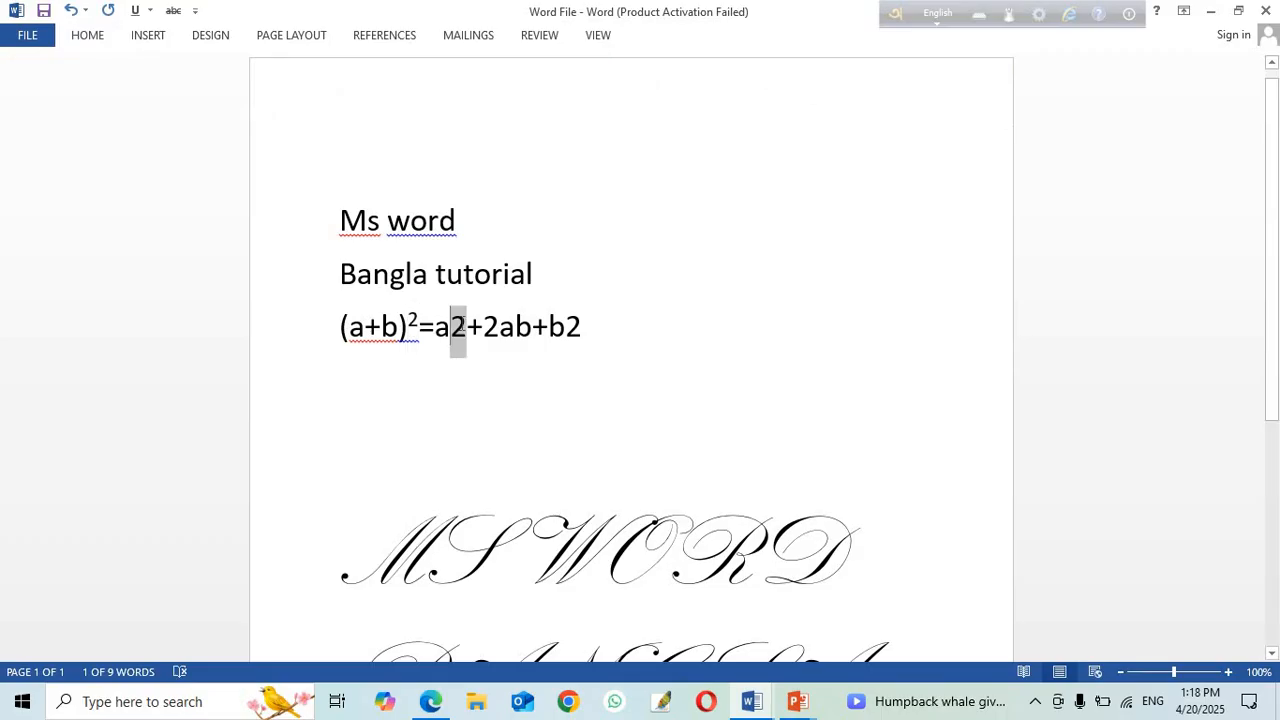
pyautogui.click(88, 34)
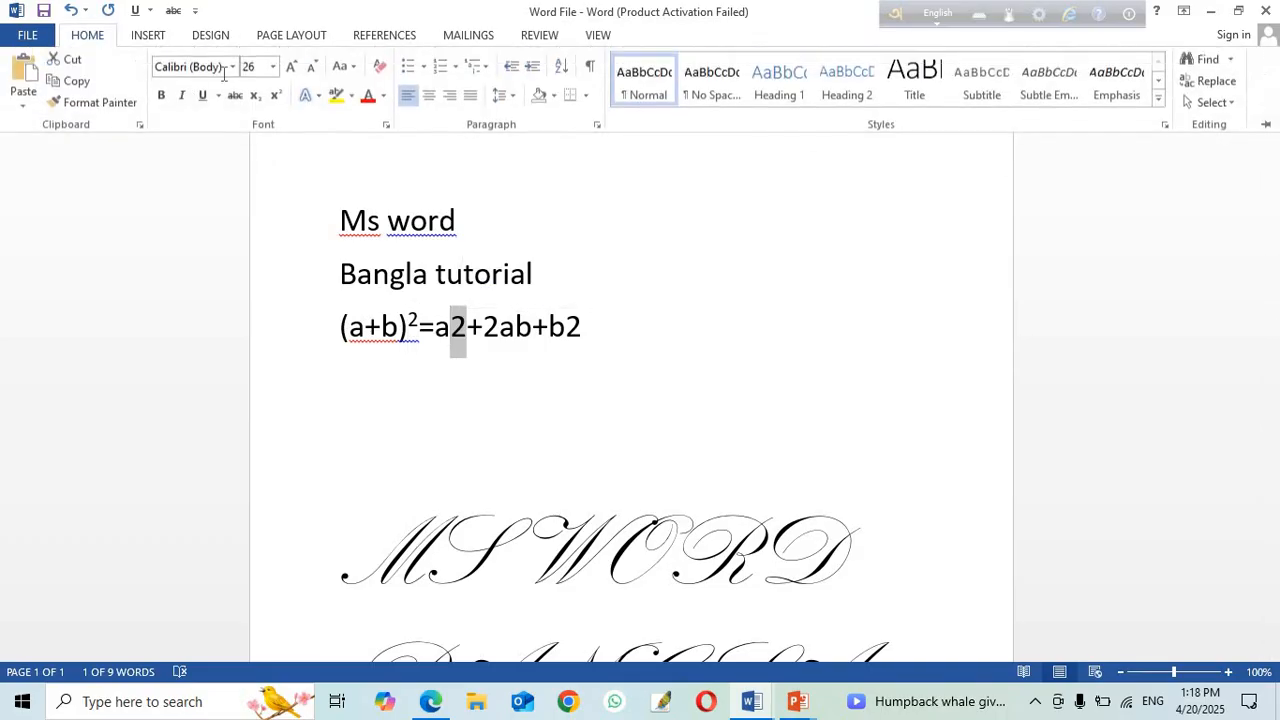
pyautogui.click(276, 96)
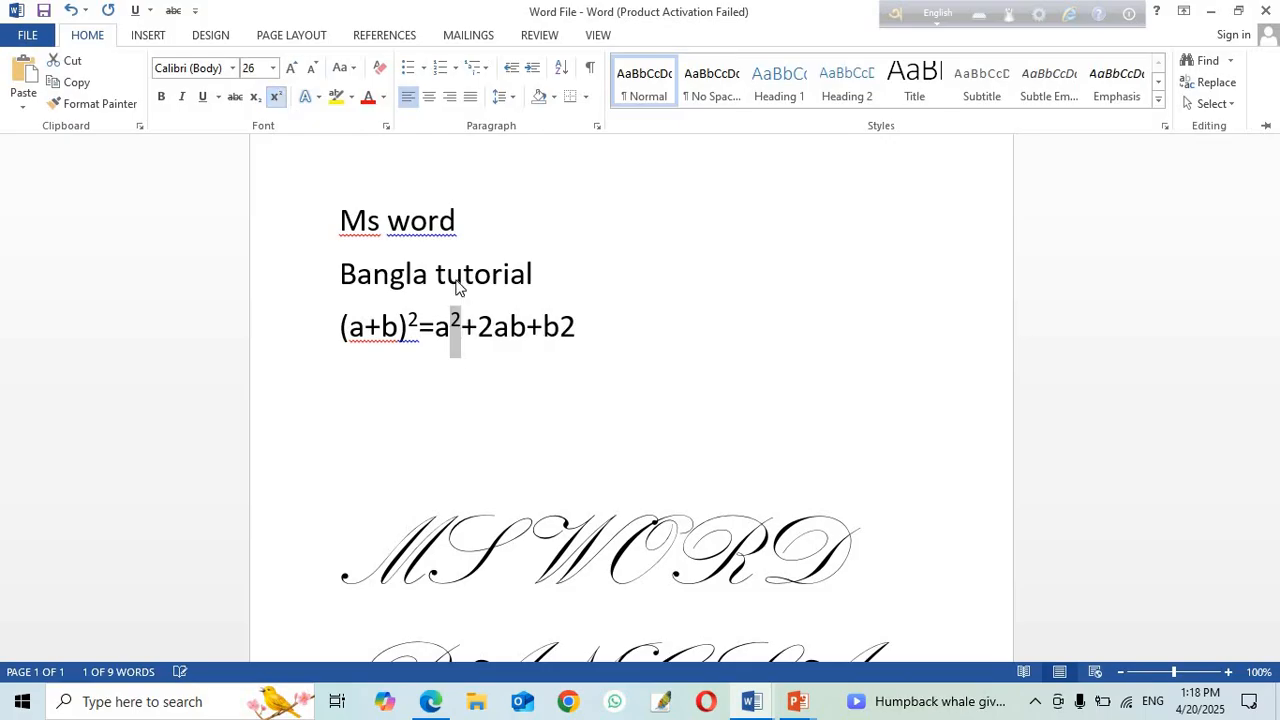
pyautogui.click(566, 327)
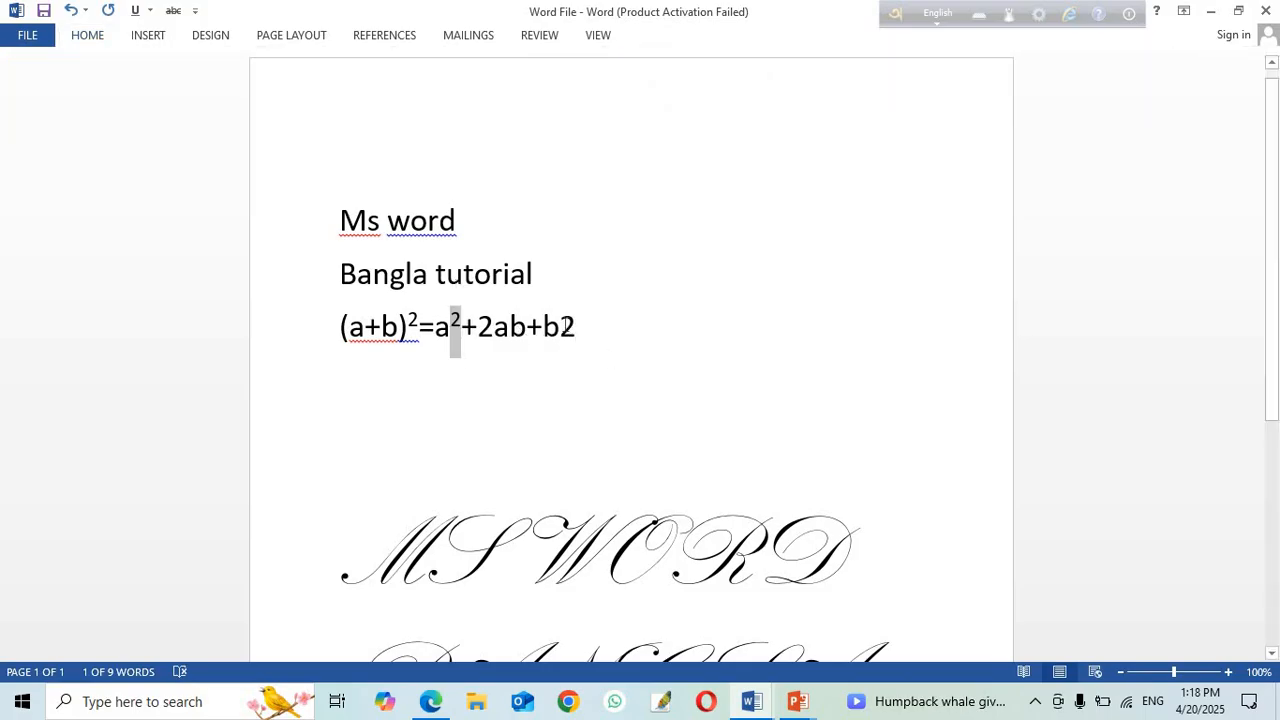
pyautogui.moveTo(560, 327); pyautogui.dragTo(578, 327)
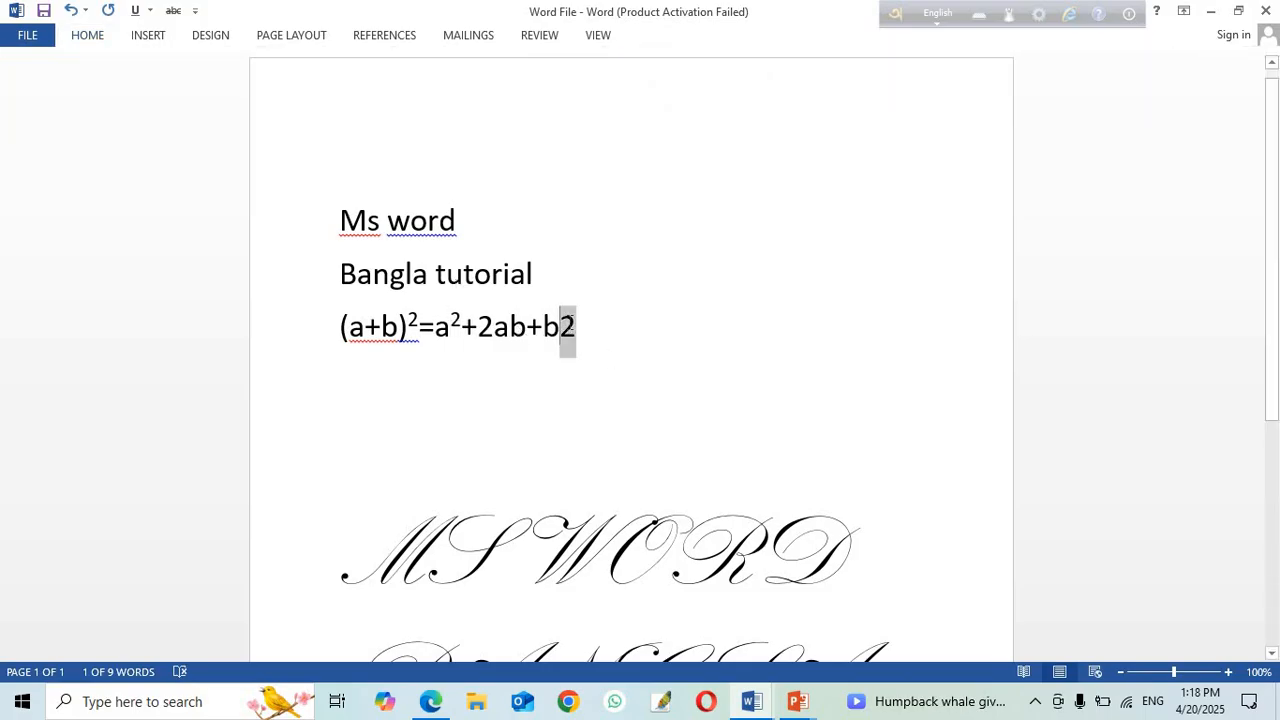
pyautogui.click(90, 35)
pyautogui.click(275, 97)
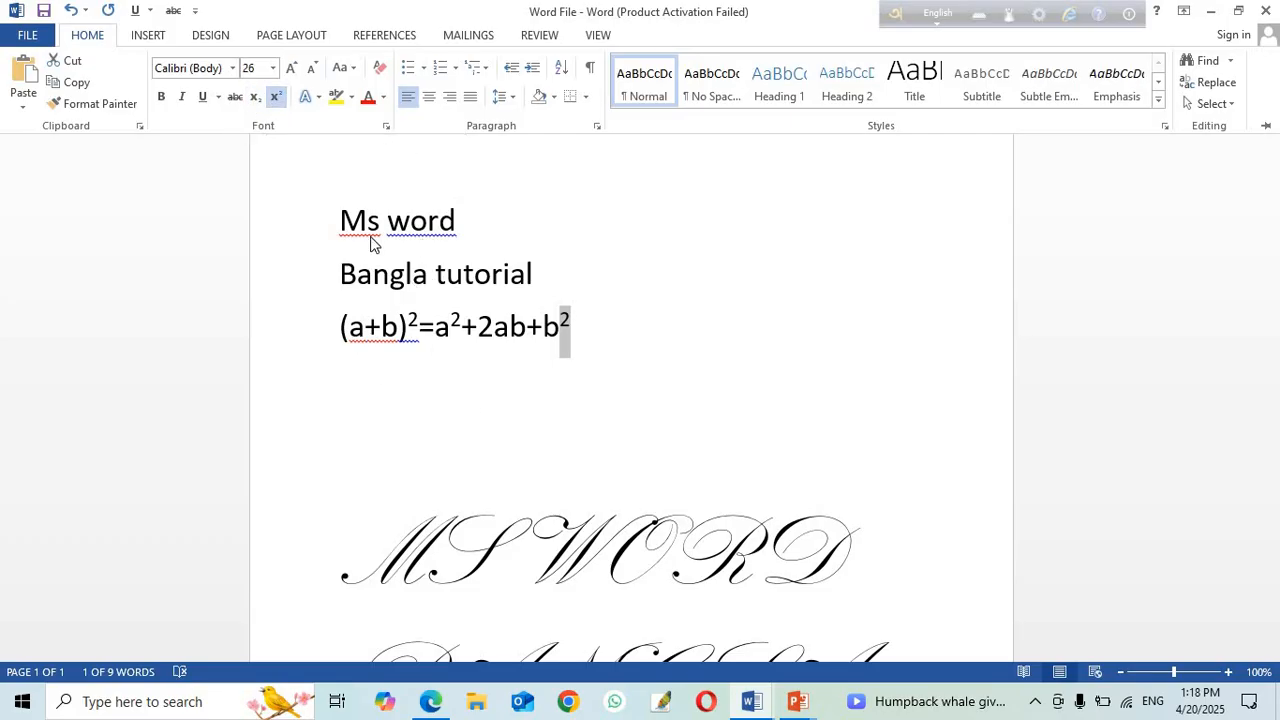
pyautogui.hotkey('ctrl', 'F1')
pyautogui.click(579, 328)
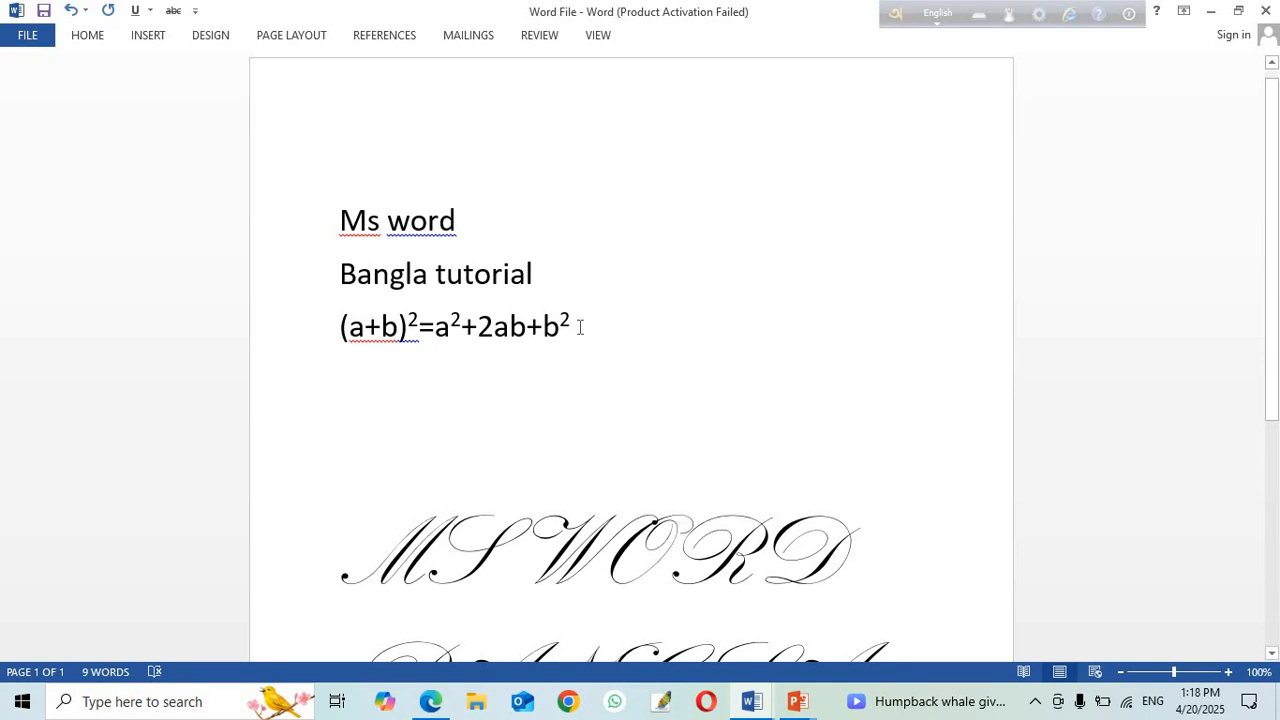
# Step: Type H2SO4 on a new line and make its 2 a subscript
pyautogui.press('Return')
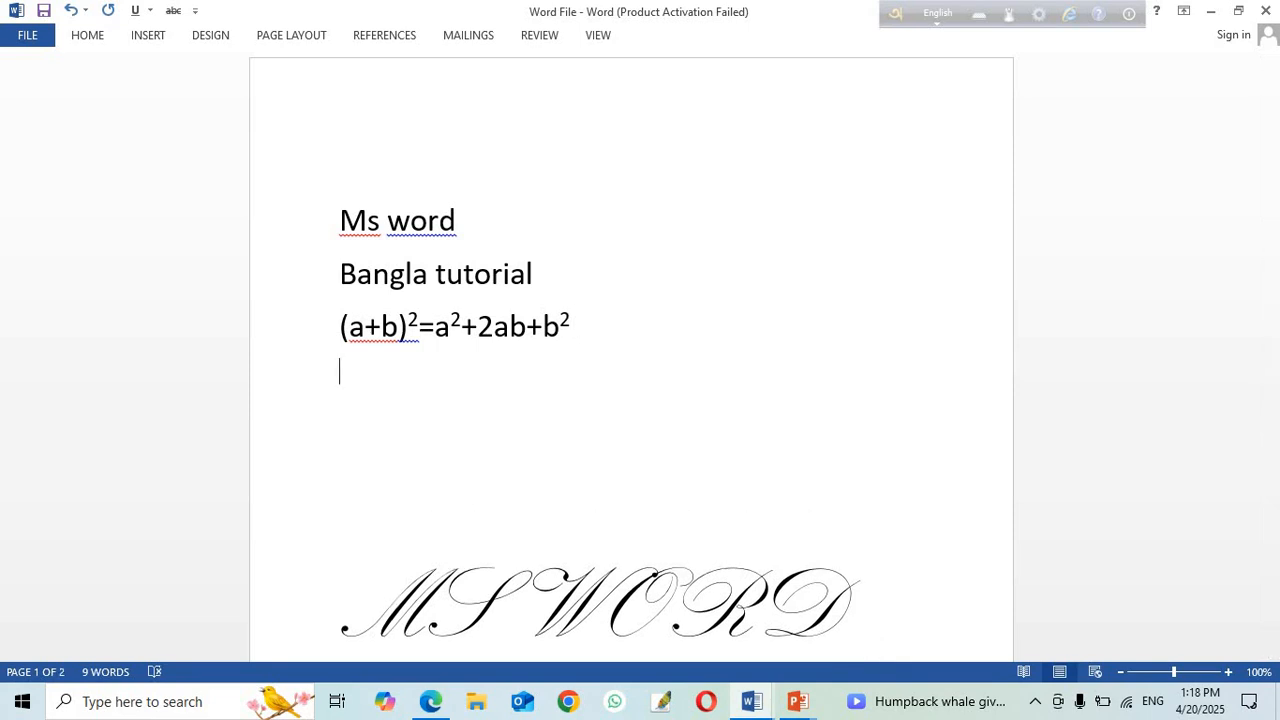
pyautogui.write('H2S')
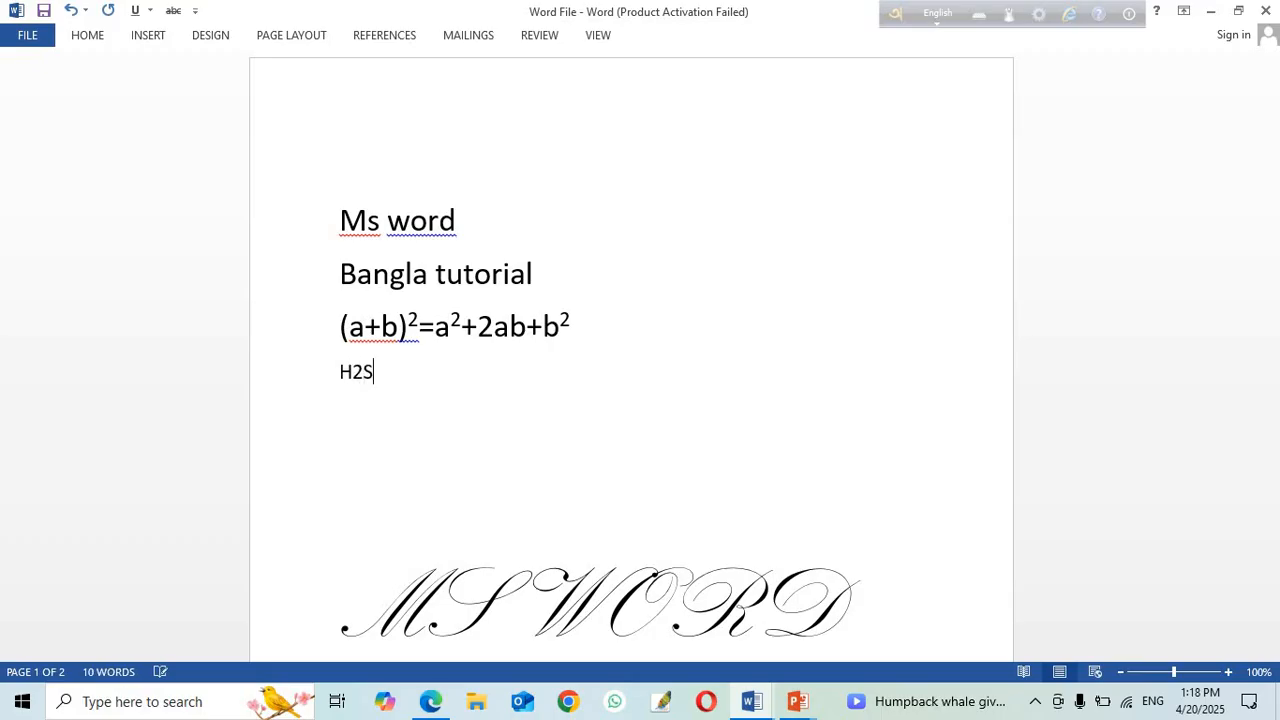
pyautogui.write('O4')
pyautogui.click(355, 370)
pyautogui.moveTo(355, 372); pyautogui.dragTo(364, 372)
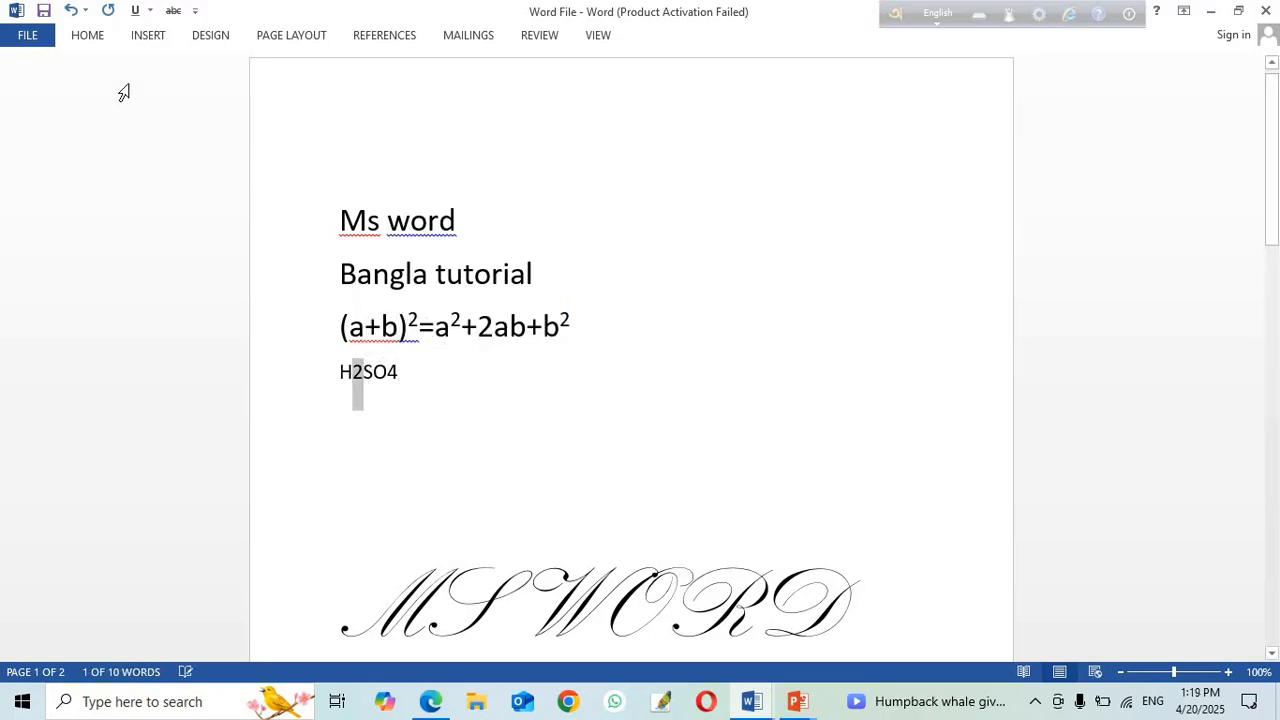
pyautogui.click(92, 38)
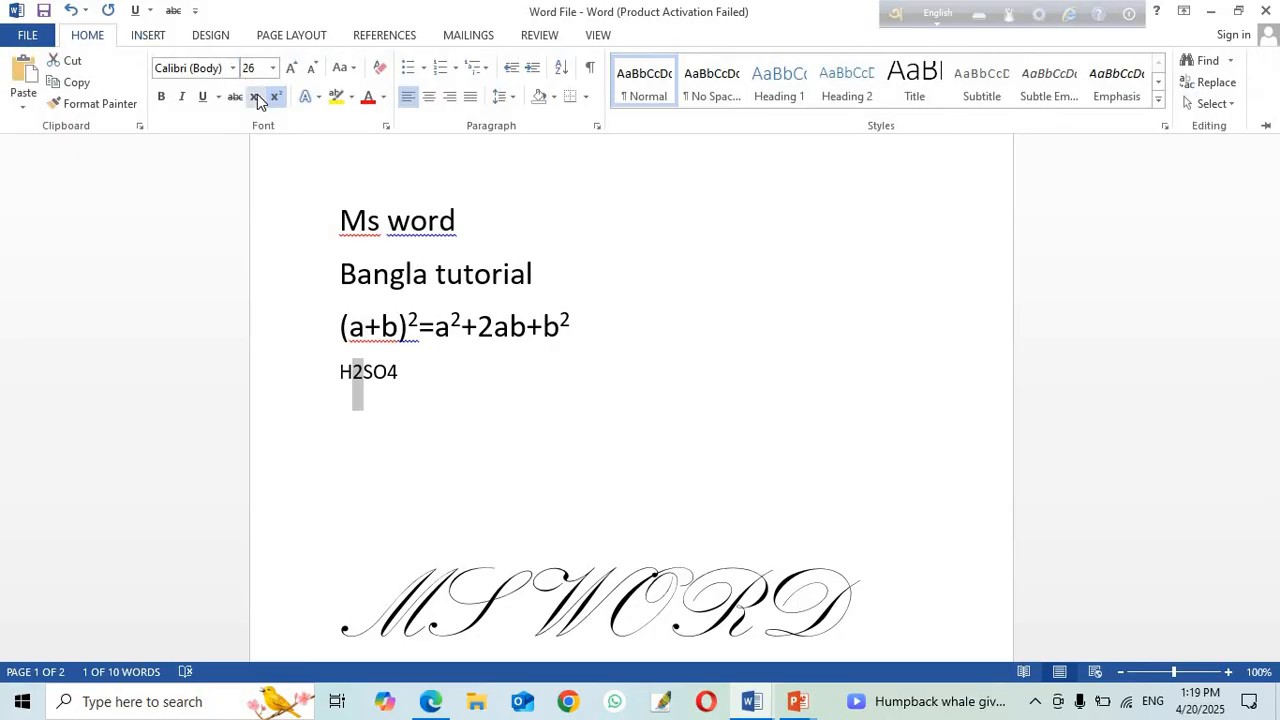
pyautogui.click(256, 97)
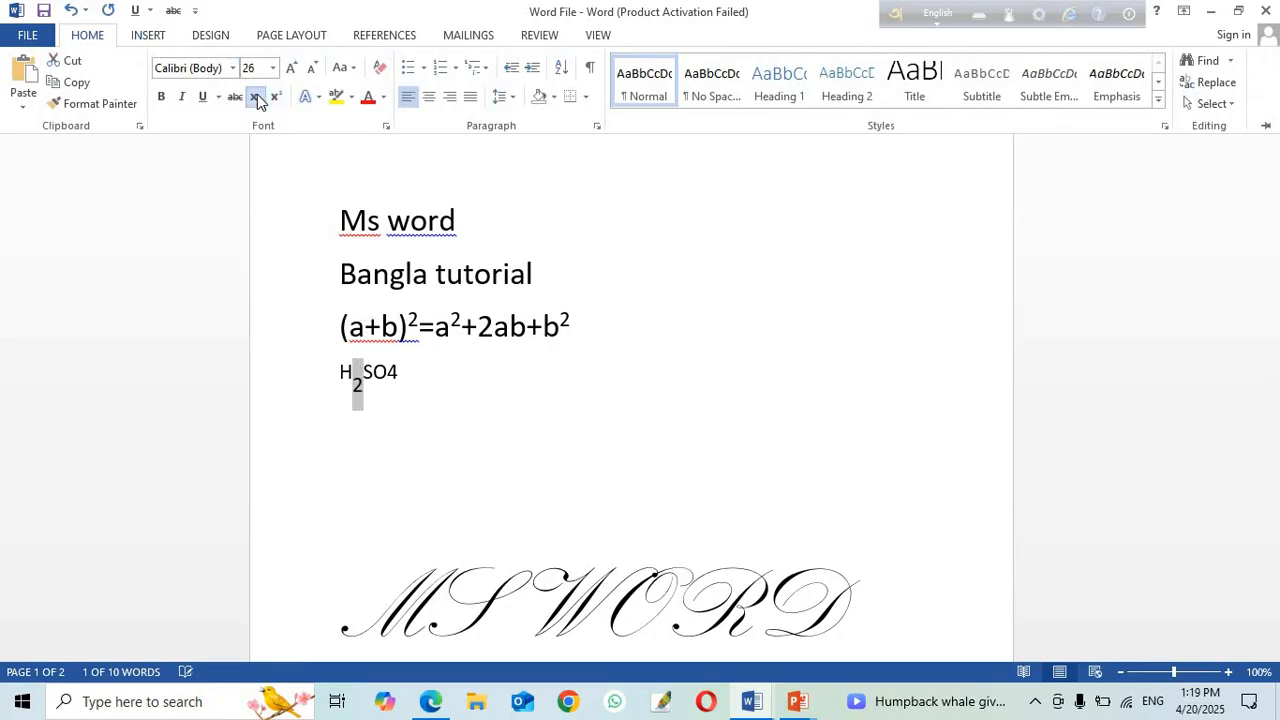
# Step: Subscript the 4 so the formula reads H₂SO₄, leaving text effects unchanged
pyautogui.click(400, 373)
pyautogui.moveTo(394, 374); pyautogui.dragTo(386, 373)
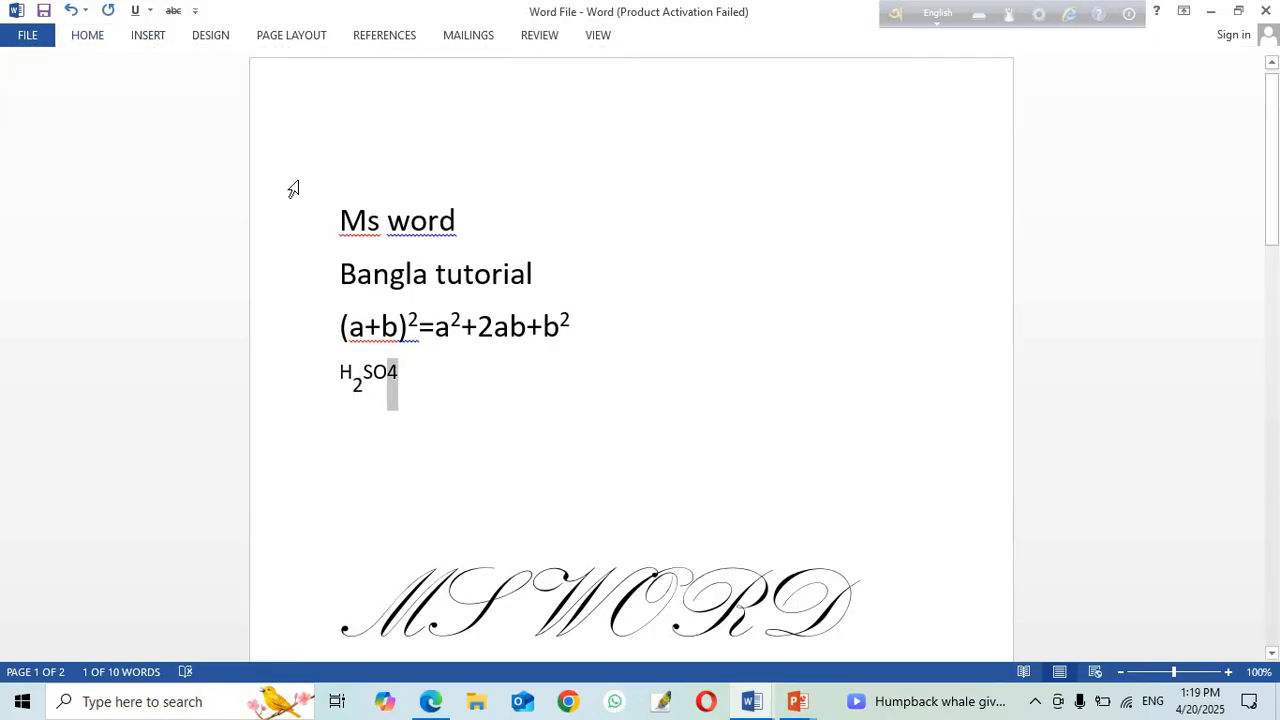
pyautogui.click(91, 36)
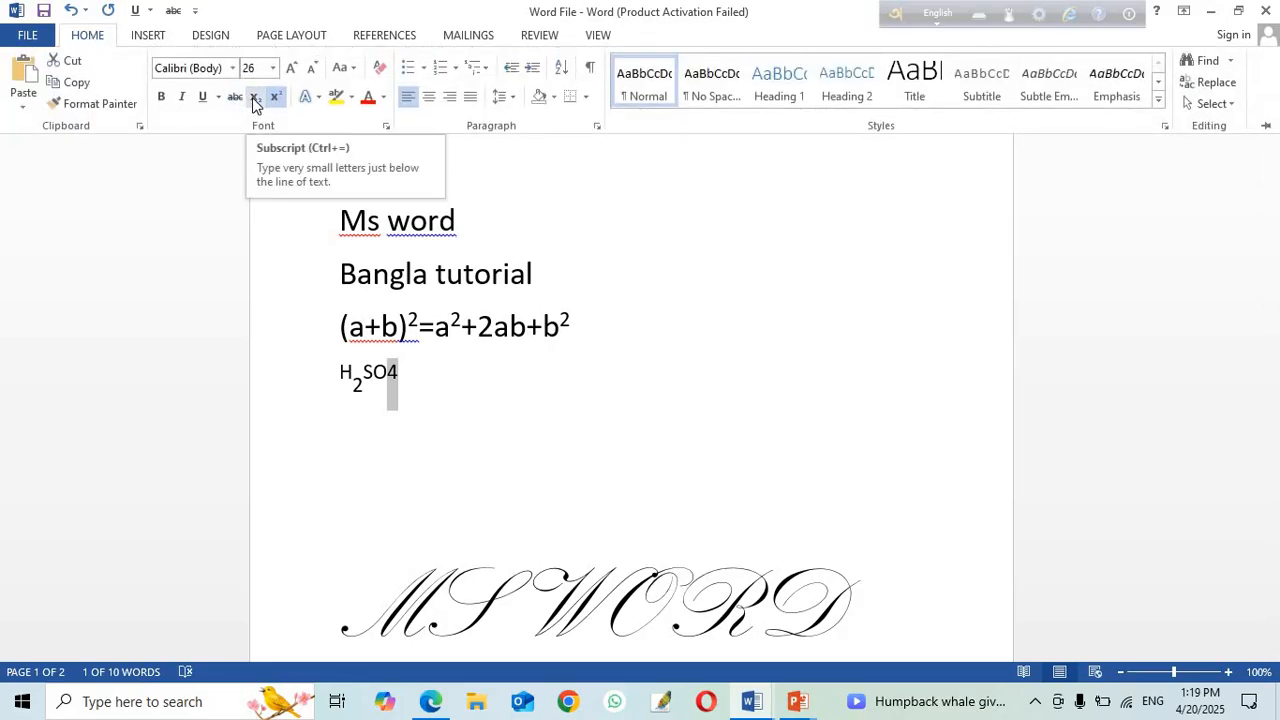
pyautogui.click(254, 98)
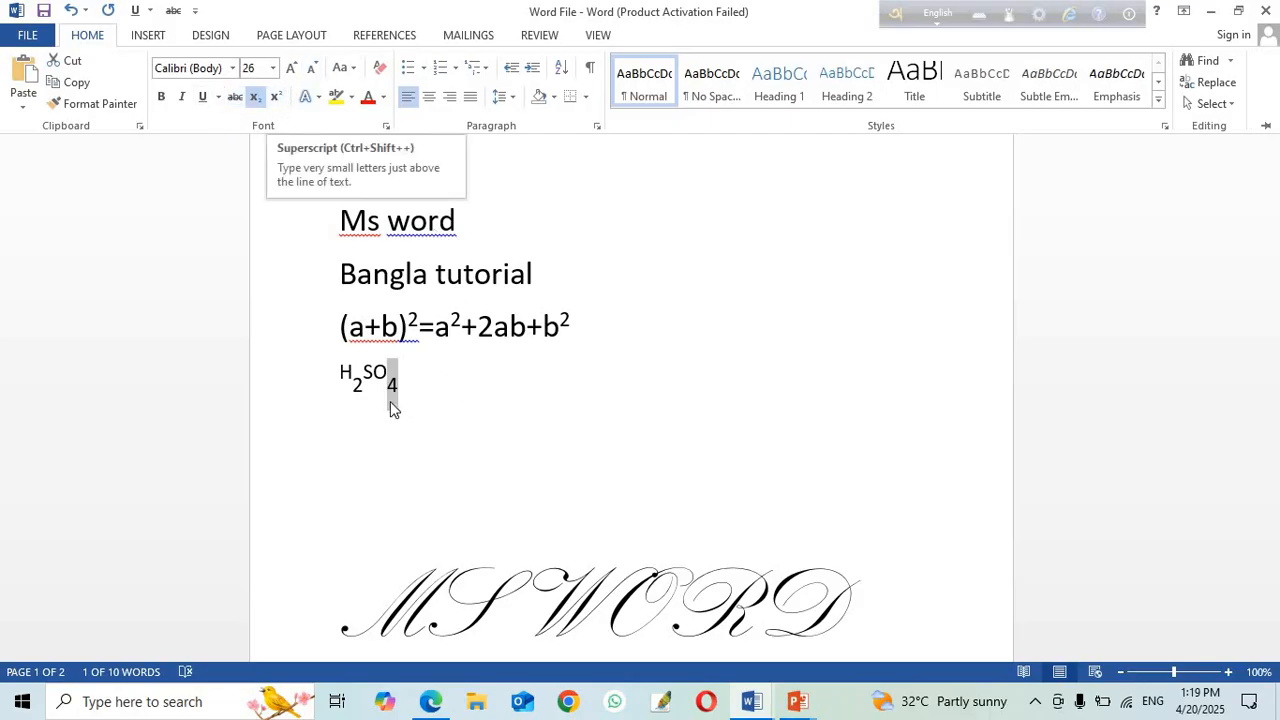
pyautogui.click(319, 100)
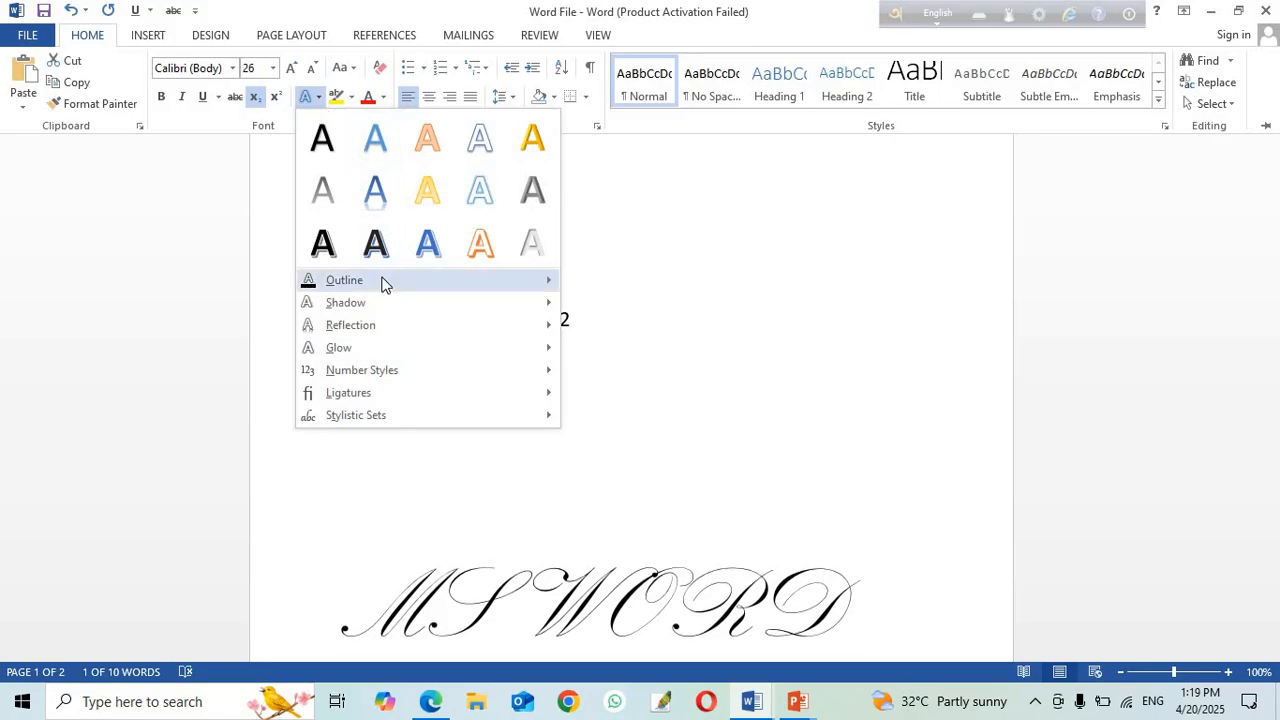
pyautogui.moveTo(381, 285)
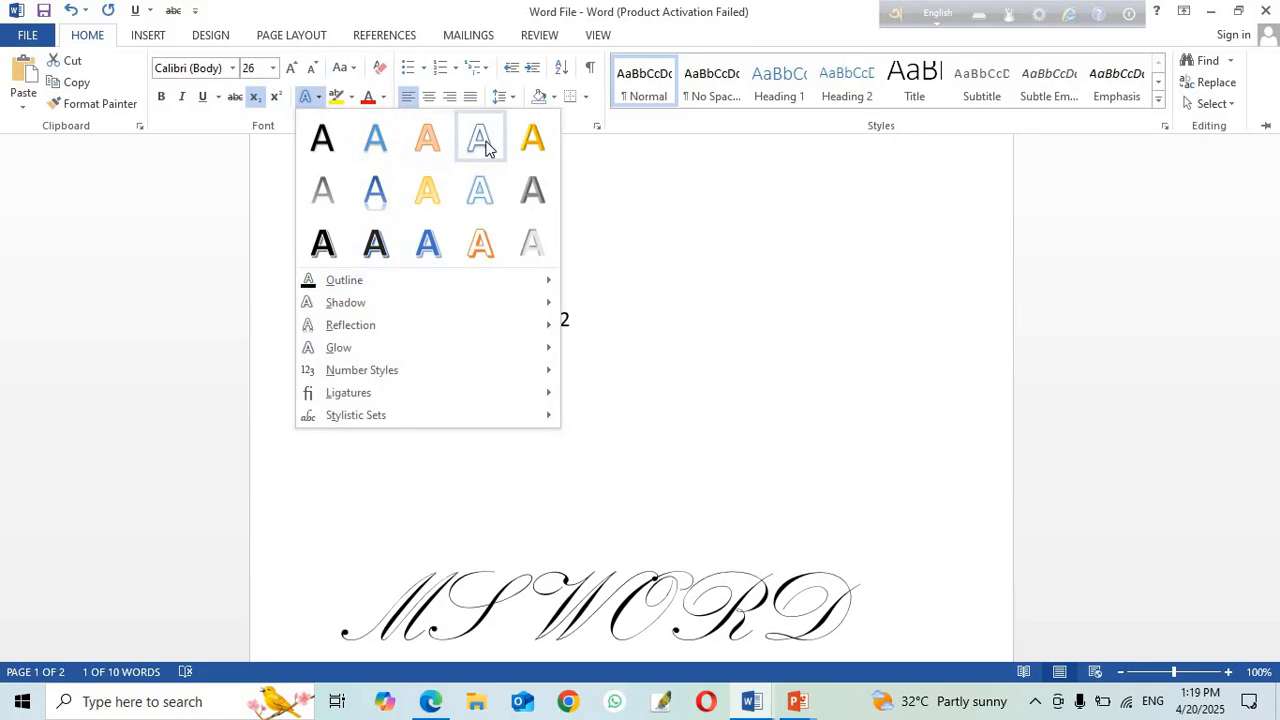
pyautogui.click(632, 356)
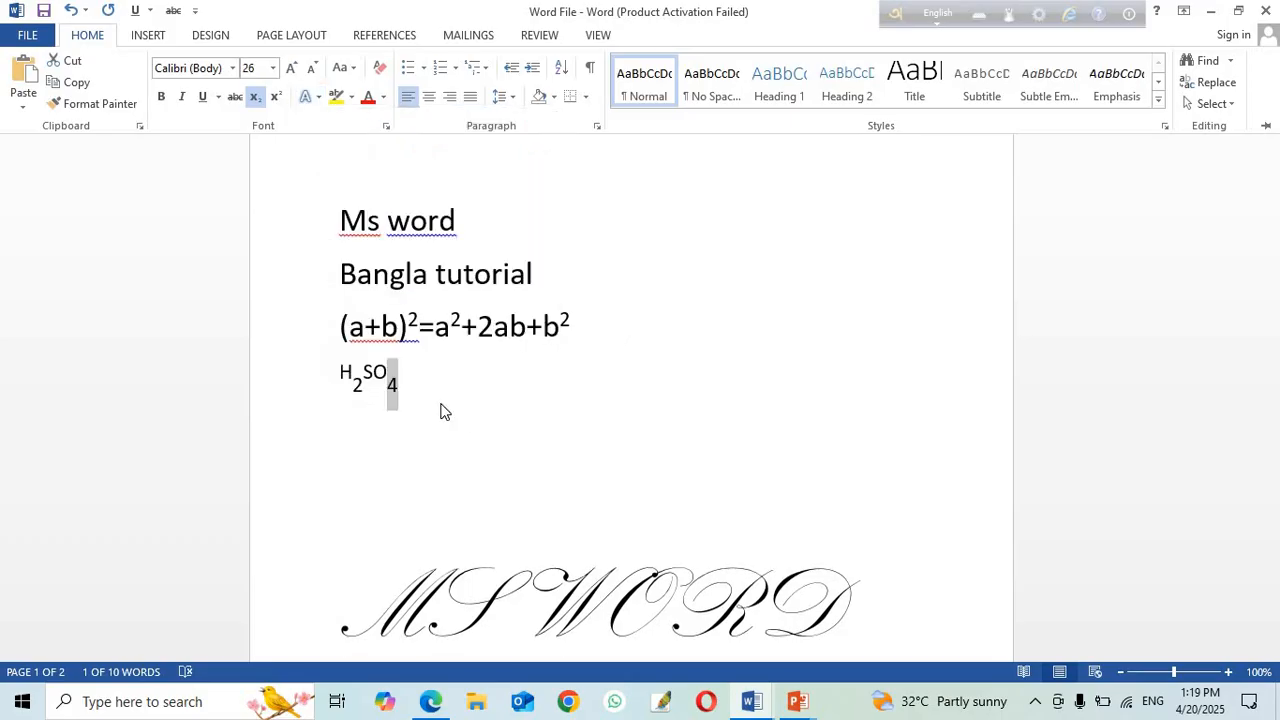
pyautogui.hotkey('ctrl', 'F1')
pyautogui.click(412, 384)
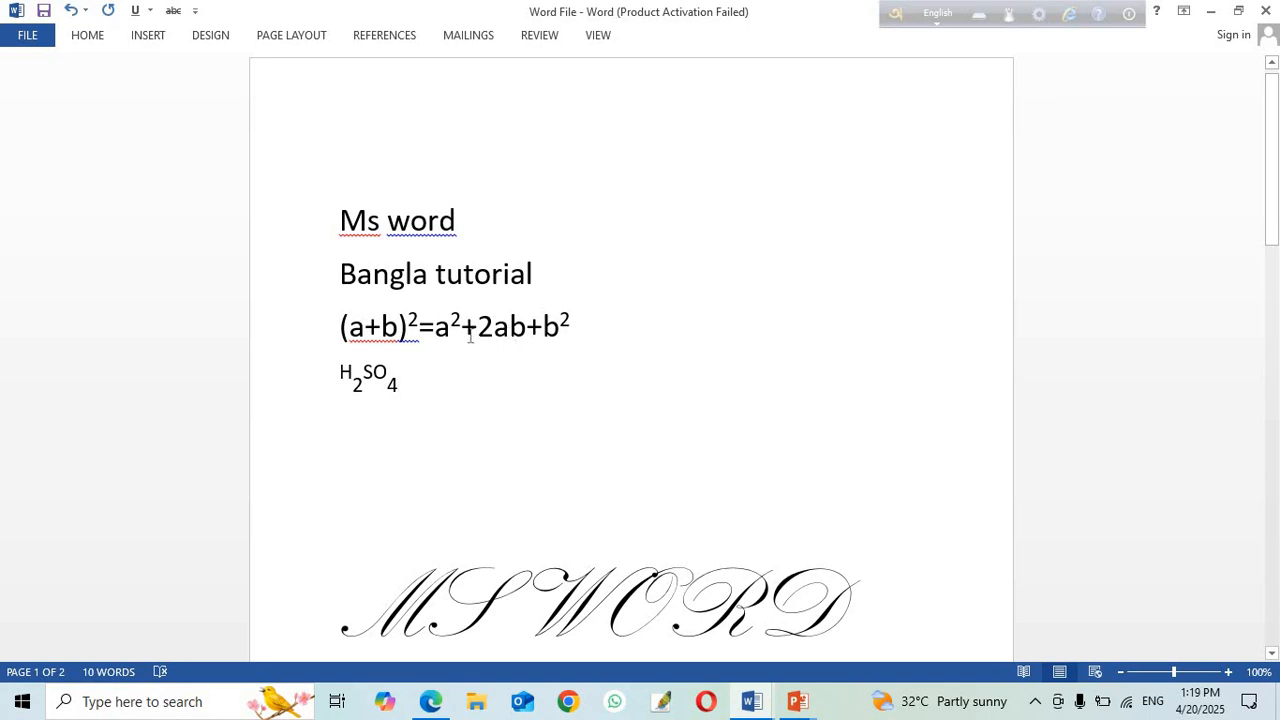
# Step: Retype the 2 after (a+b) as a superscript
pyautogui.click(597, 318)
pyautogui.moveTo(407, 318); pyautogui.dragTo(418, 318)
pyautogui.click(92, 37)
pyautogui.click(276, 97)
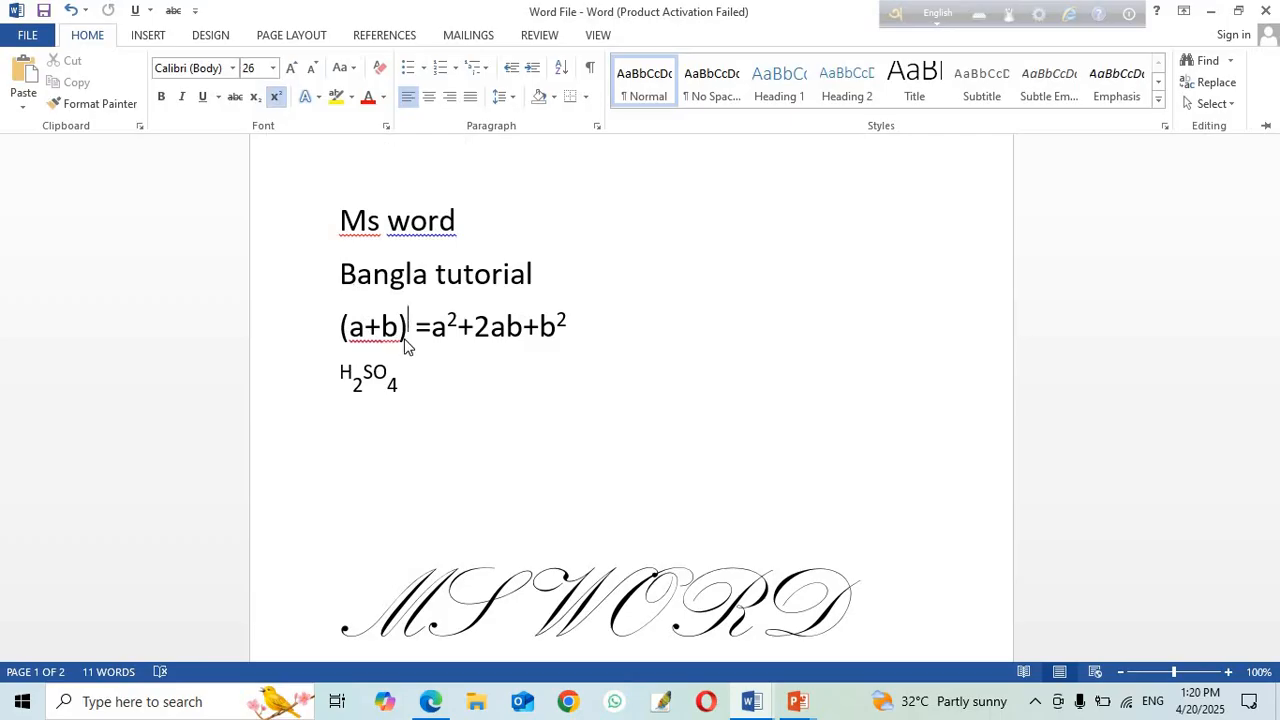
pyautogui.click(276, 97)
pyautogui.click(277, 99)
pyautogui.write('2')
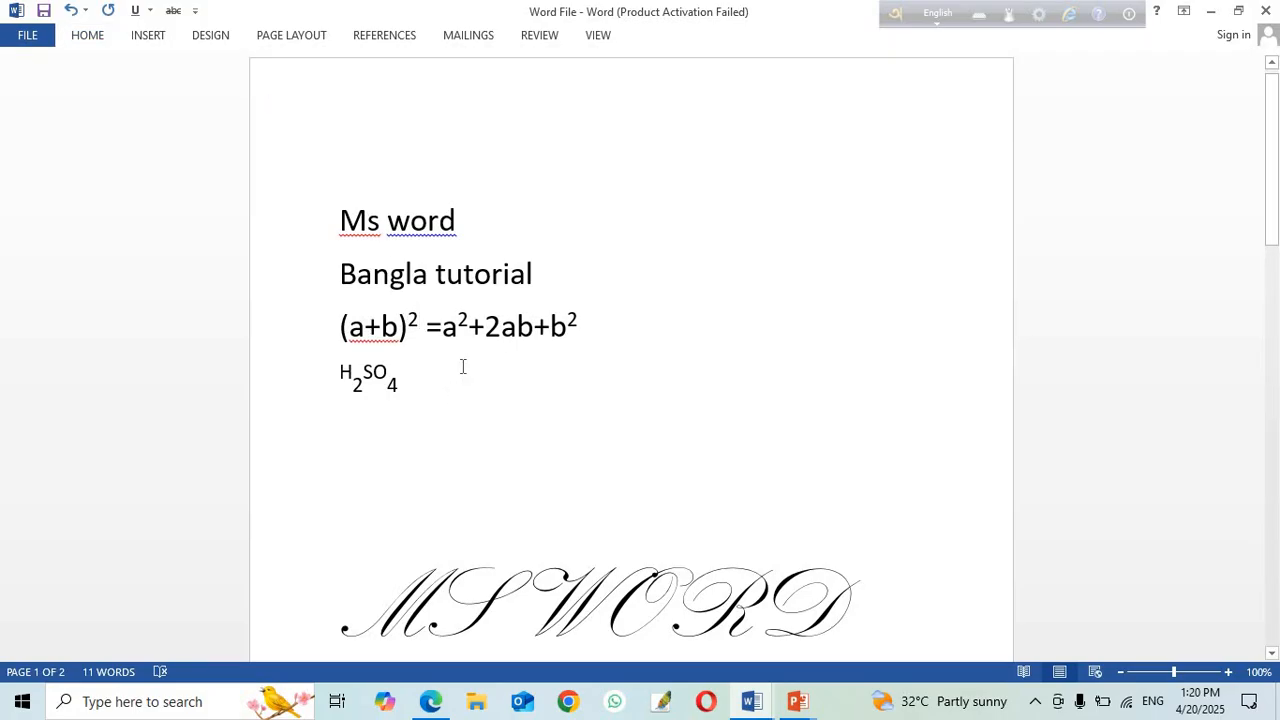
# Step: Delete the square 2s after a and b in the equation
pyautogui.click(462, 326)
pyautogui.moveTo(460, 326); pyautogui.dragTo(470, 326)
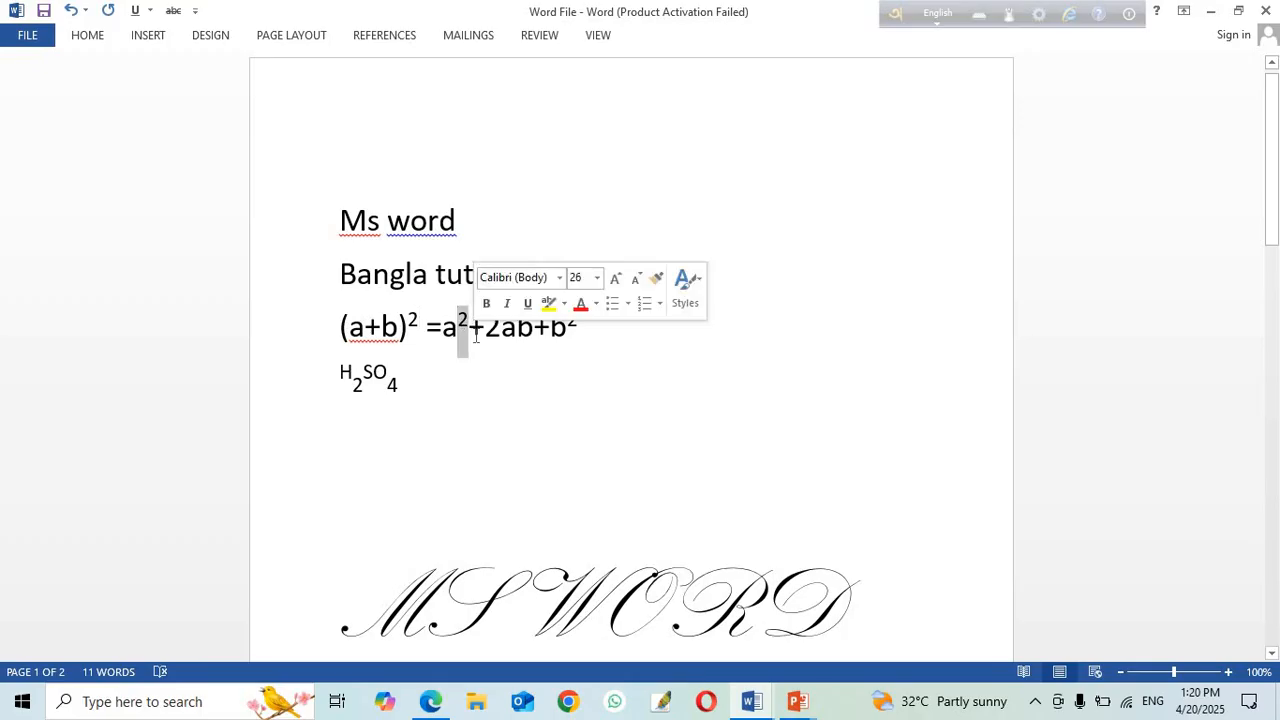
pyautogui.press('Delete')
pyautogui.click(86, 38)
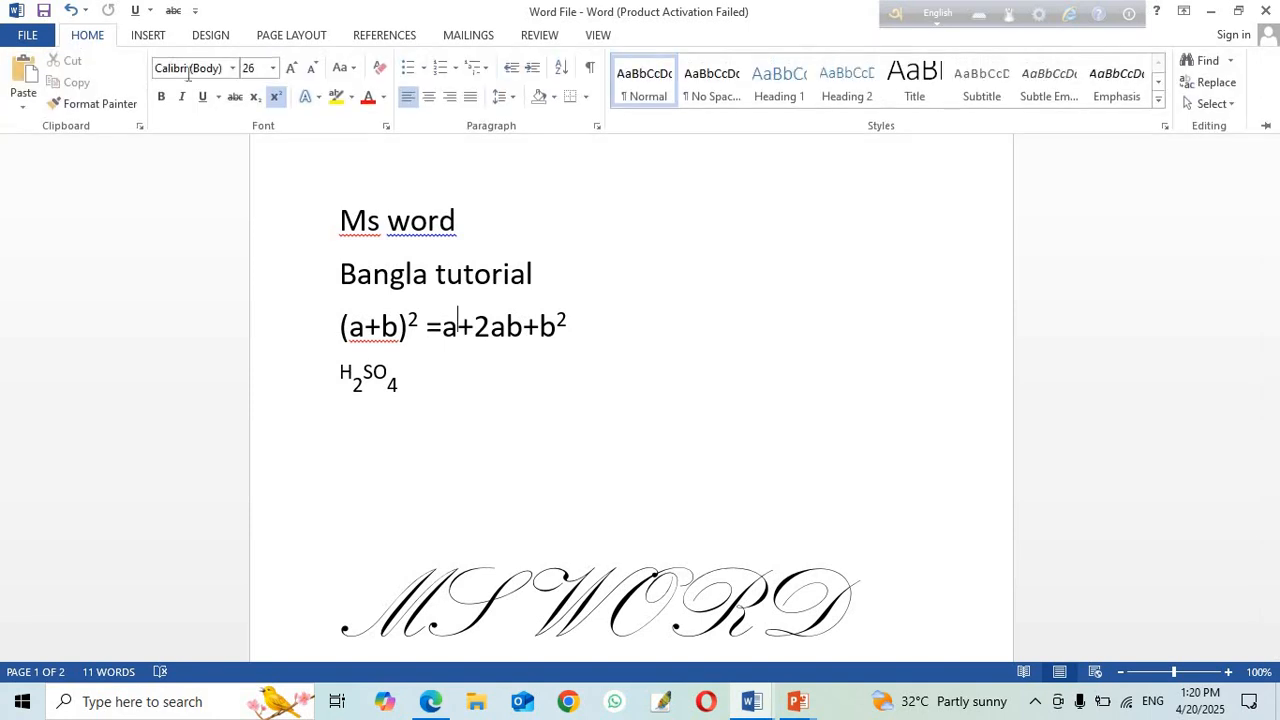
pyautogui.click(277, 96)
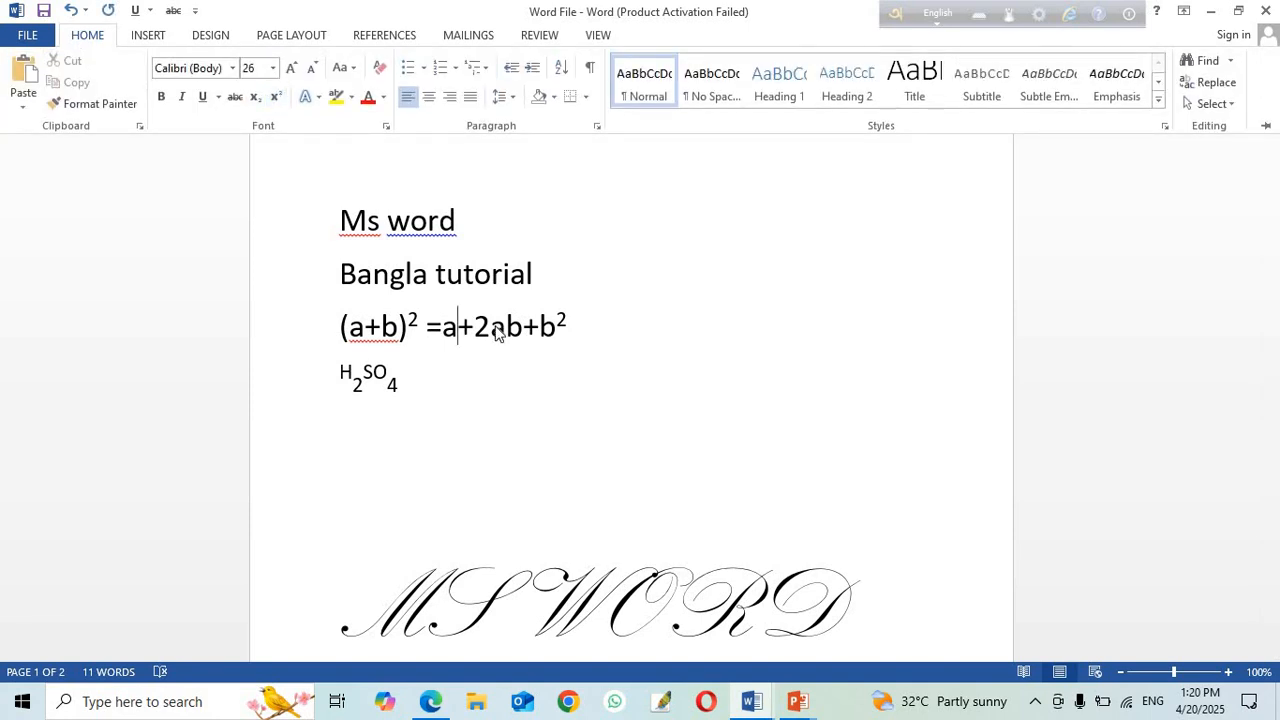
pyautogui.click(566, 328)
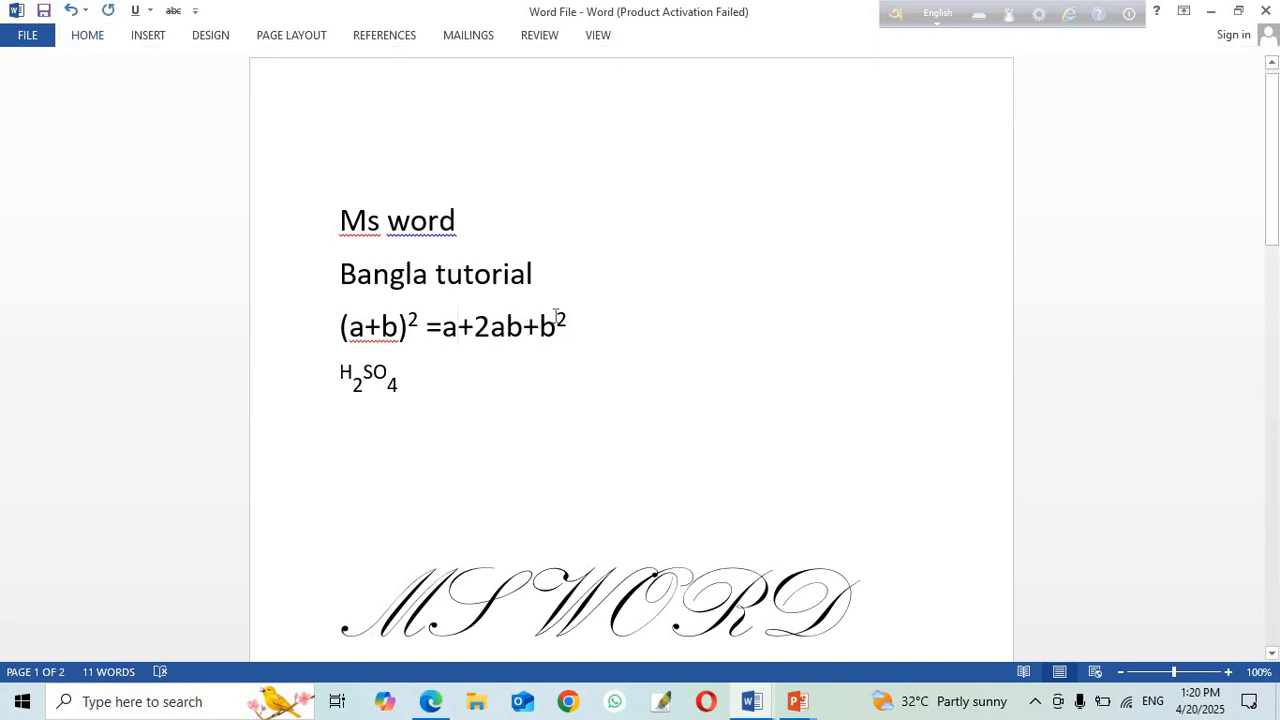
pyautogui.moveTo(553, 320); pyautogui.dragTo(566, 318)
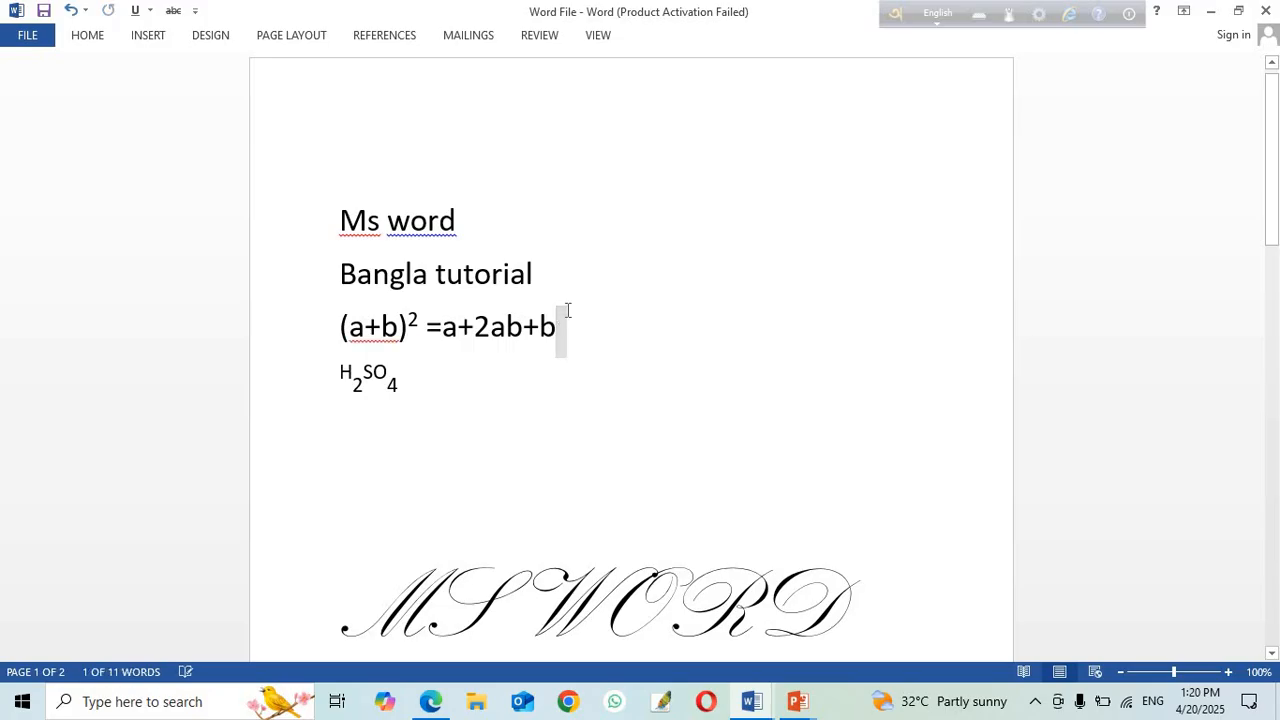
pyautogui.press('Delete')
pyautogui.click(88, 35)
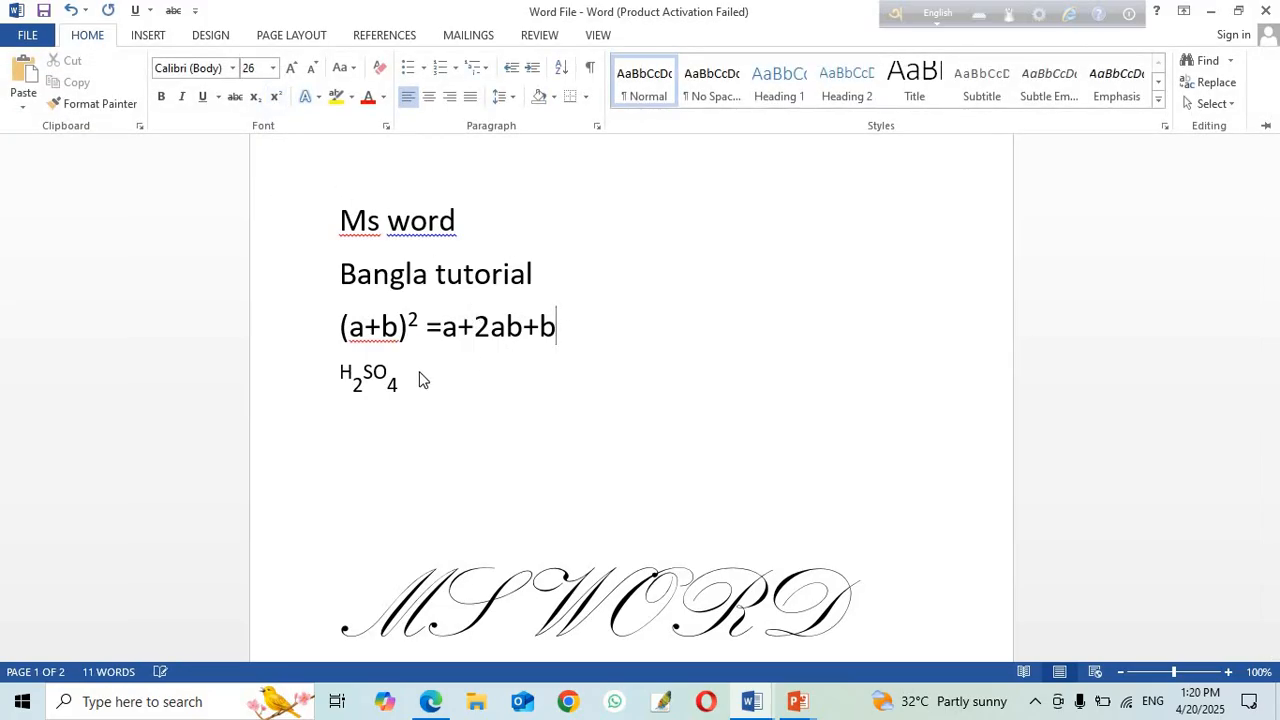
# Step: Retype superscript 2s after a and b so the equation reads (a+b)²=a²+2ab+b²
pyautogui.click(459, 335)
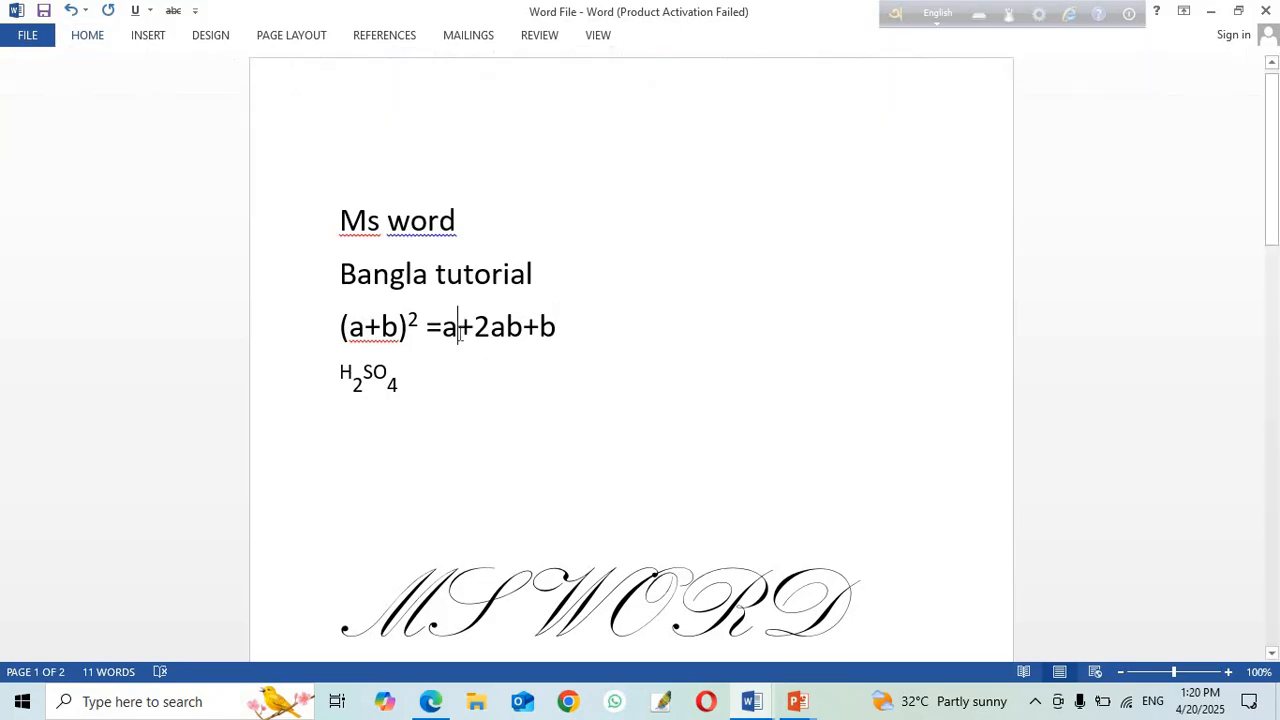
pyautogui.click(87, 36)
pyautogui.click(277, 96)
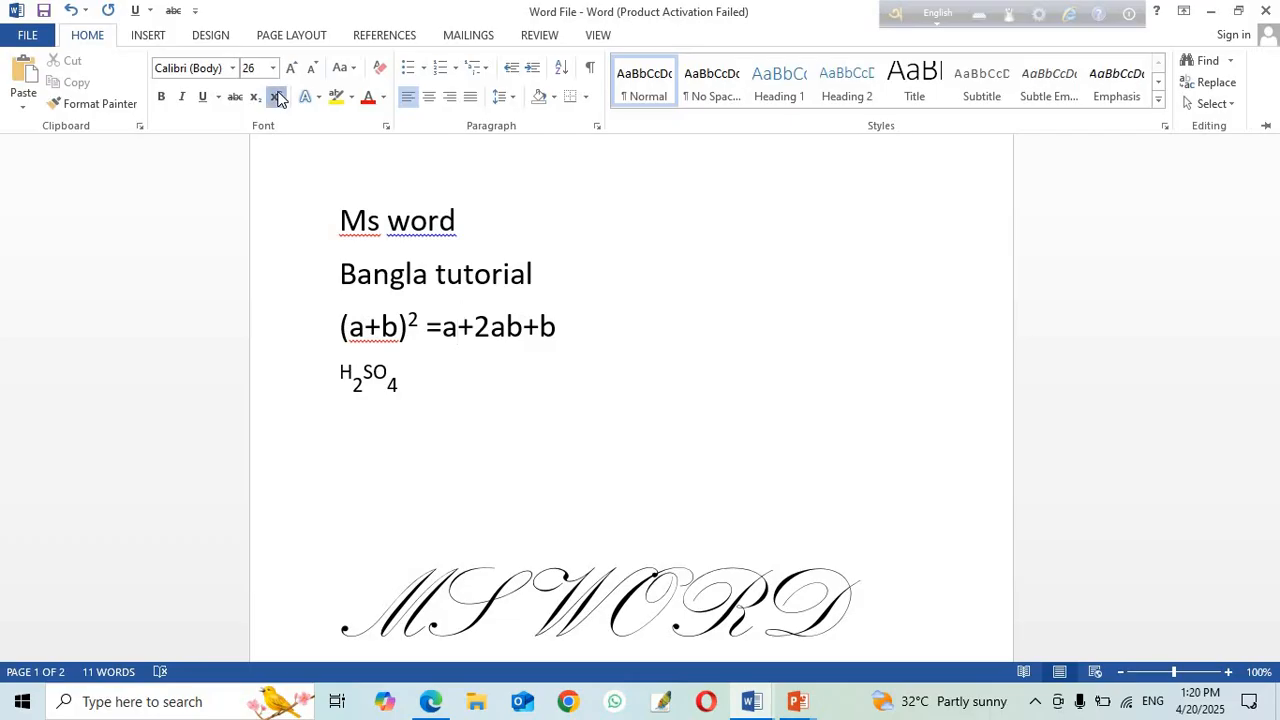
pyautogui.write('2')
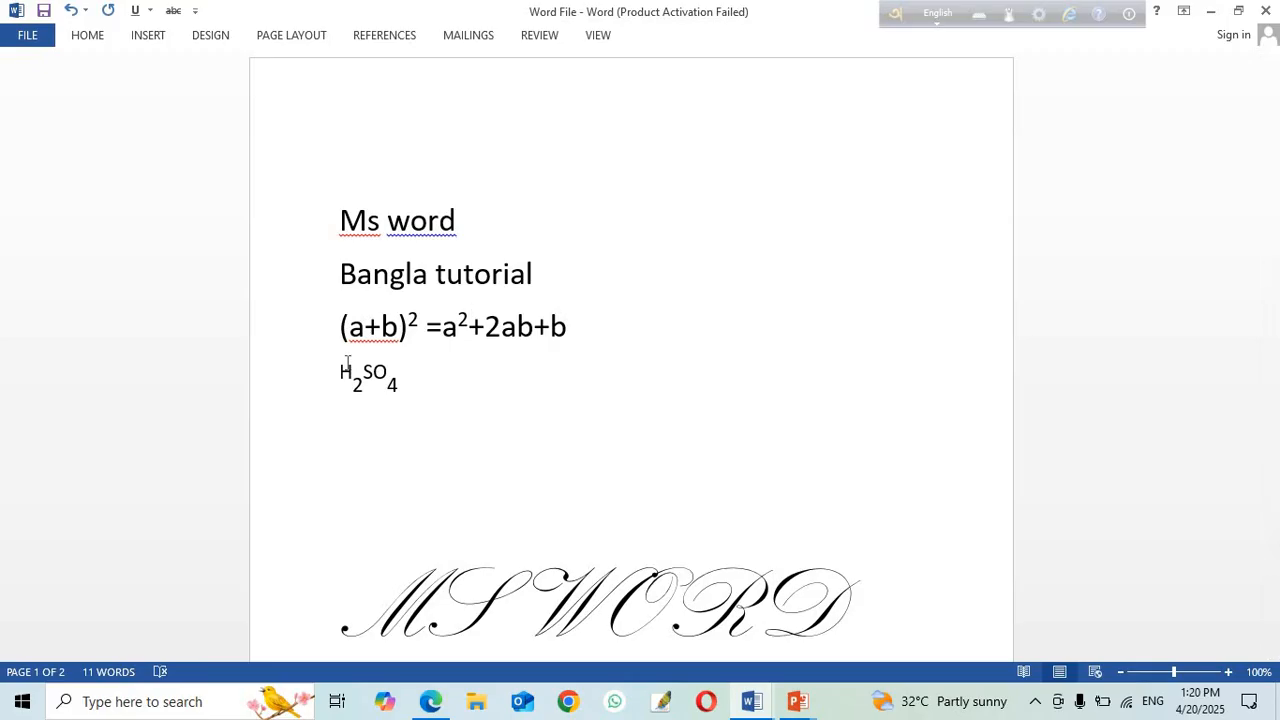
pyautogui.click(82, 40)
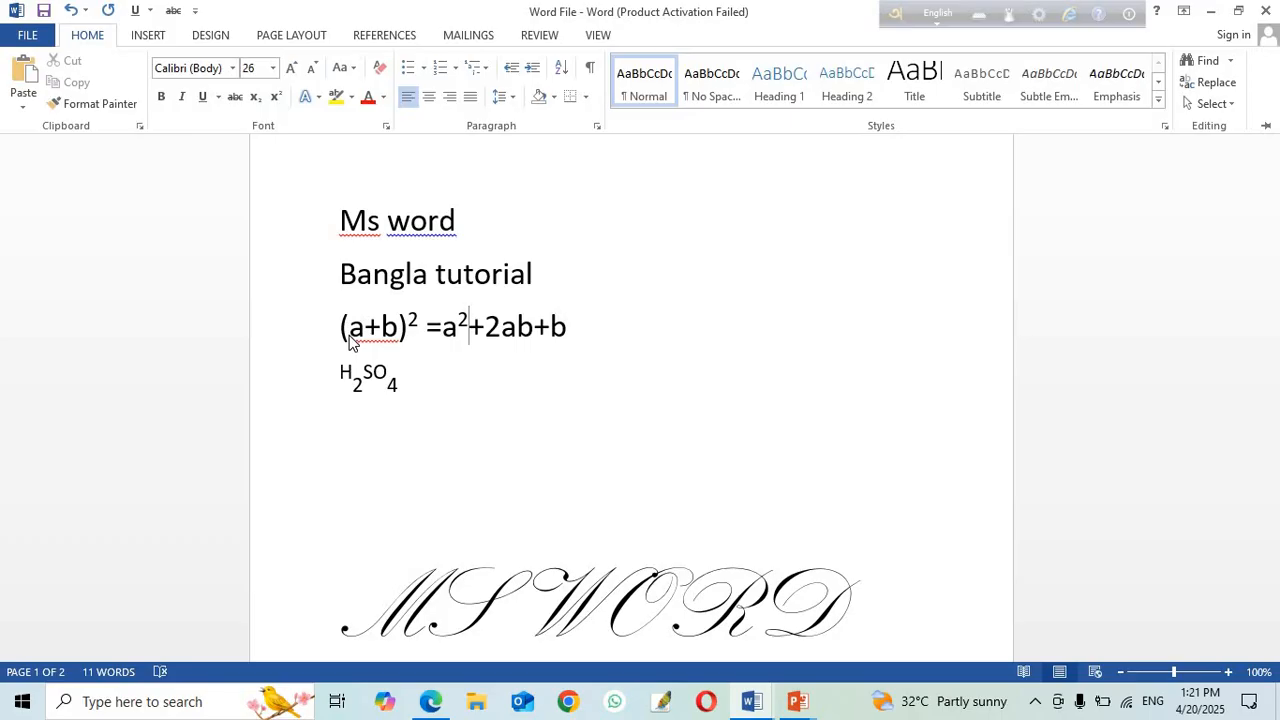
pyautogui.hotkey('ctrl', 'F1')
pyautogui.click(567, 332)
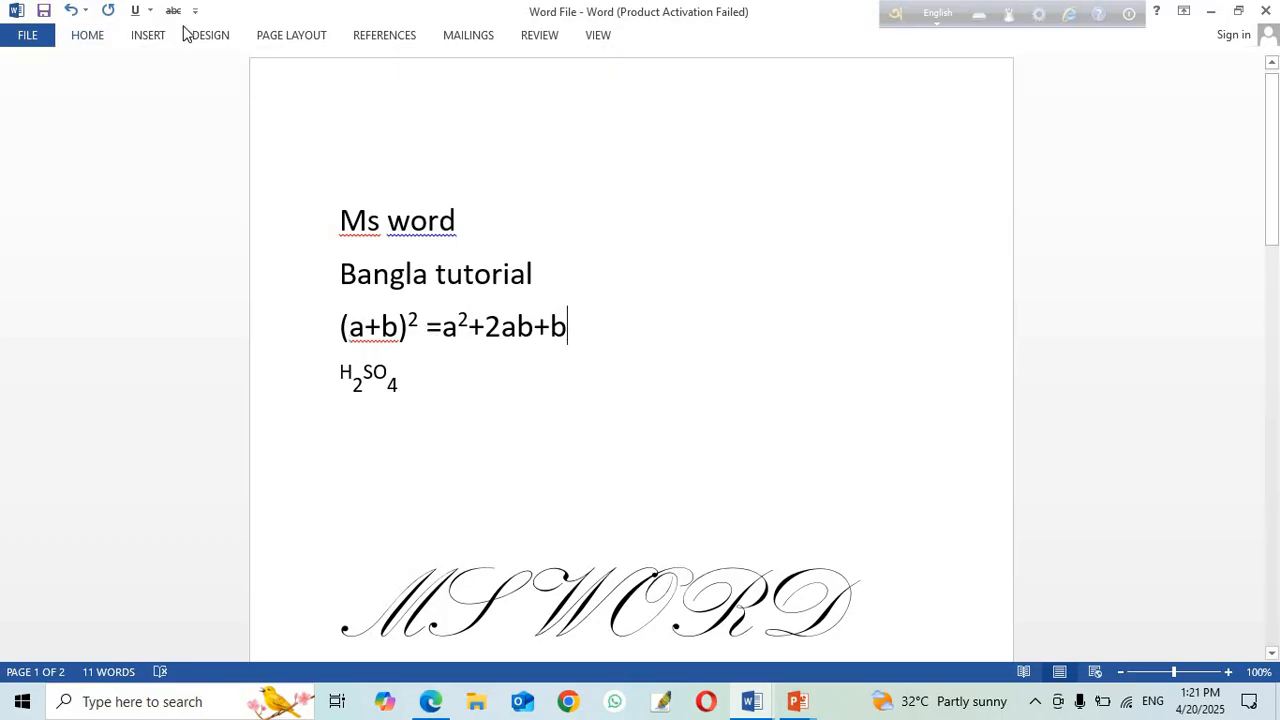
pyautogui.click(98, 38)
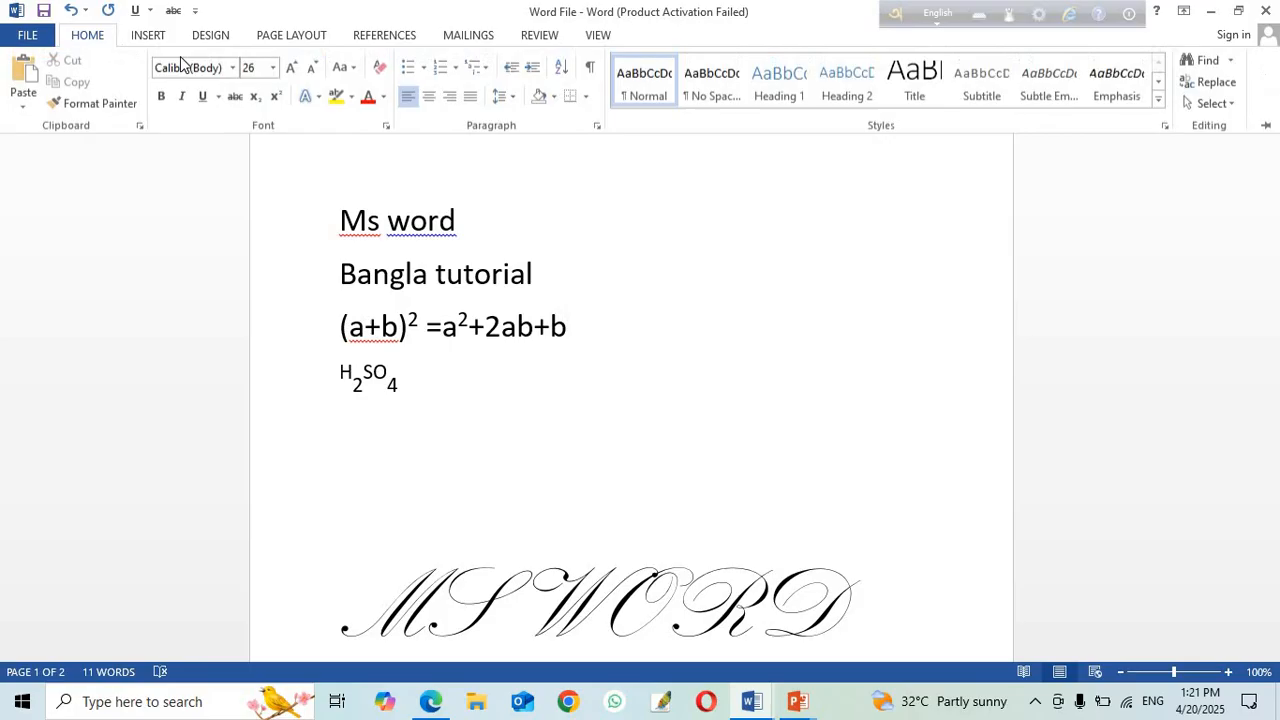
pyautogui.click(276, 100)
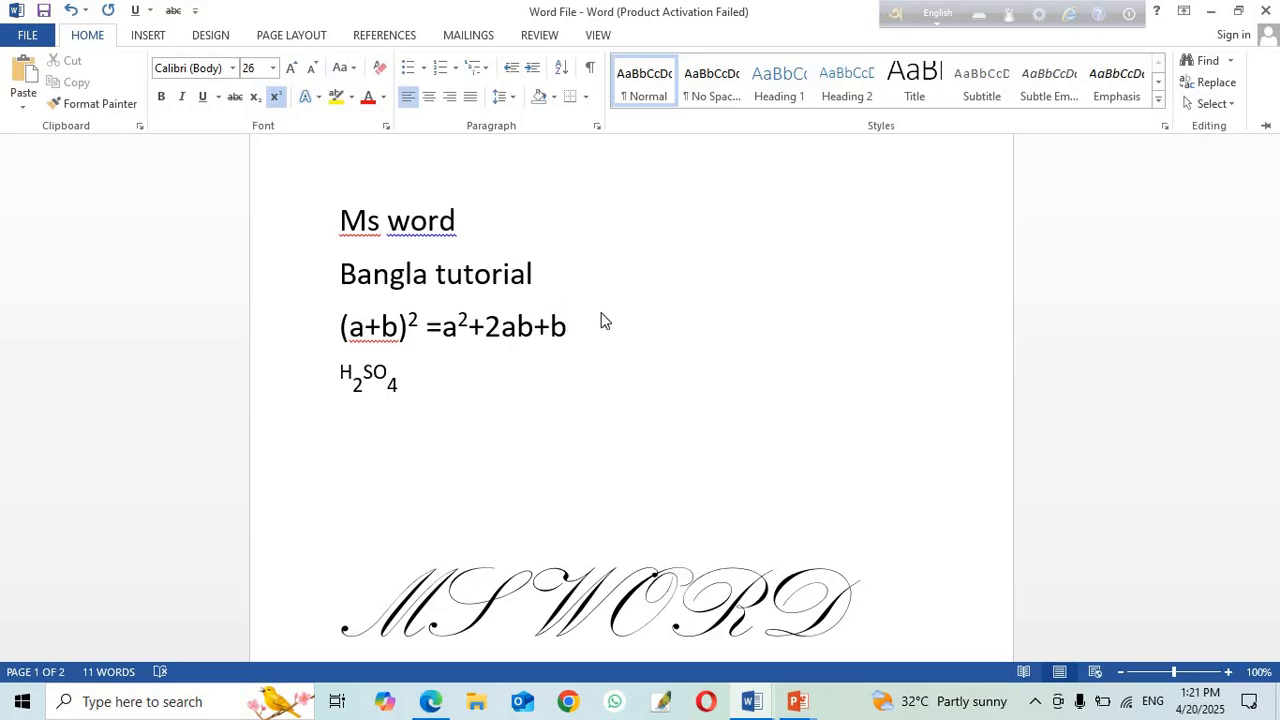
pyautogui.write('2')
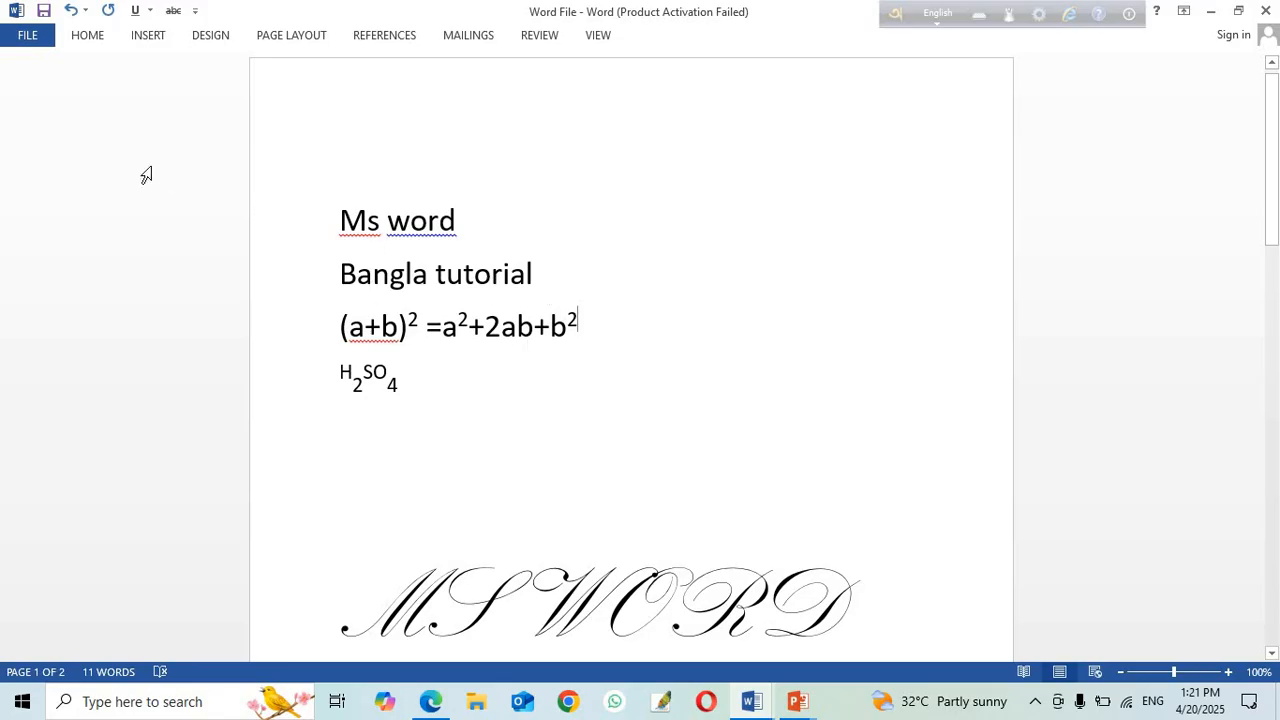
# Step: Add a blank line under H₂SO₄ and set 'Ms word' and 'Bangla tutorial' to 36 pt
pyautogui.press('Return')
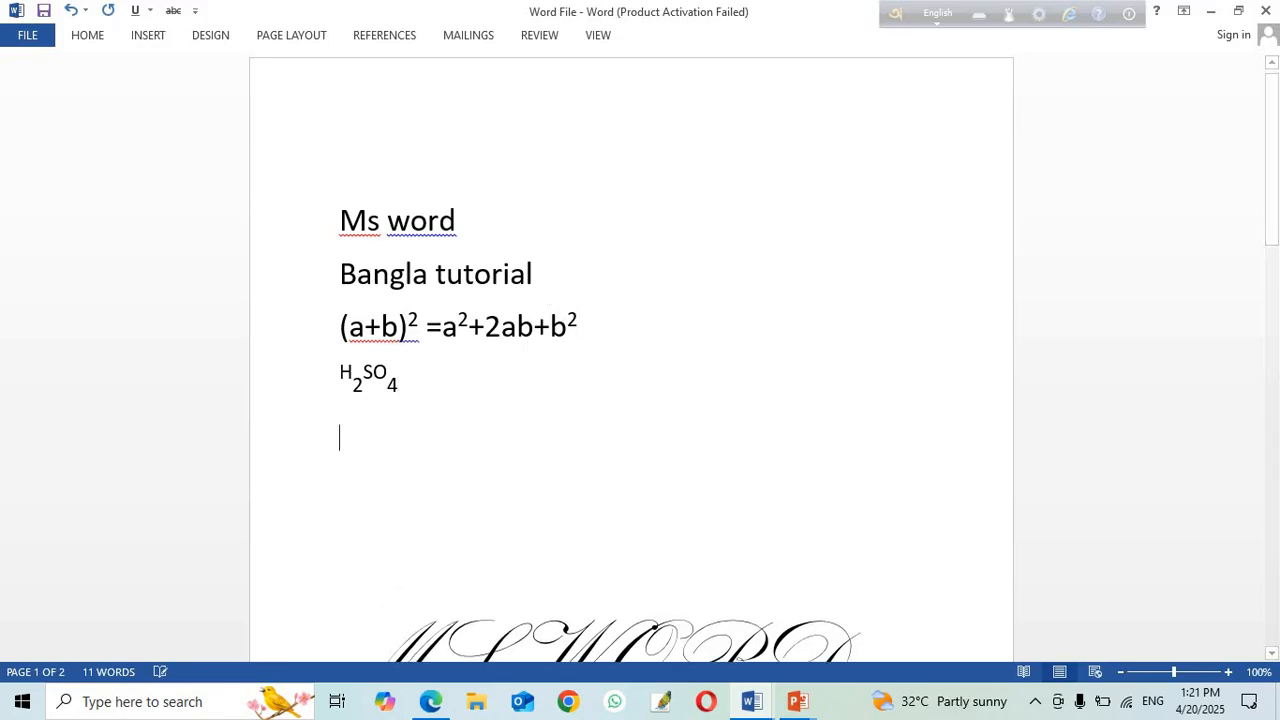
pyautogui.click(88, 36)
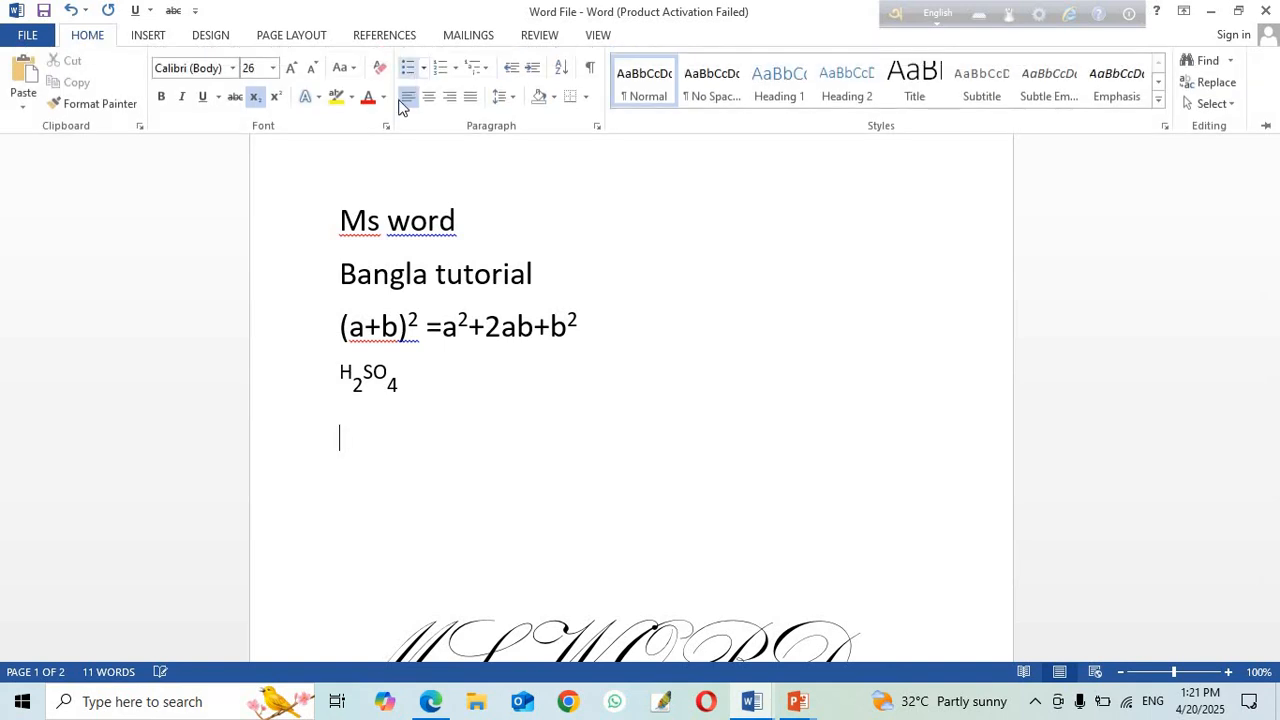
pyautogui.click(339, 222)
pyautogui.click(341, 222)
pyautogui.moveTo(410, 240); pyautogui.dragTo(543, 271)
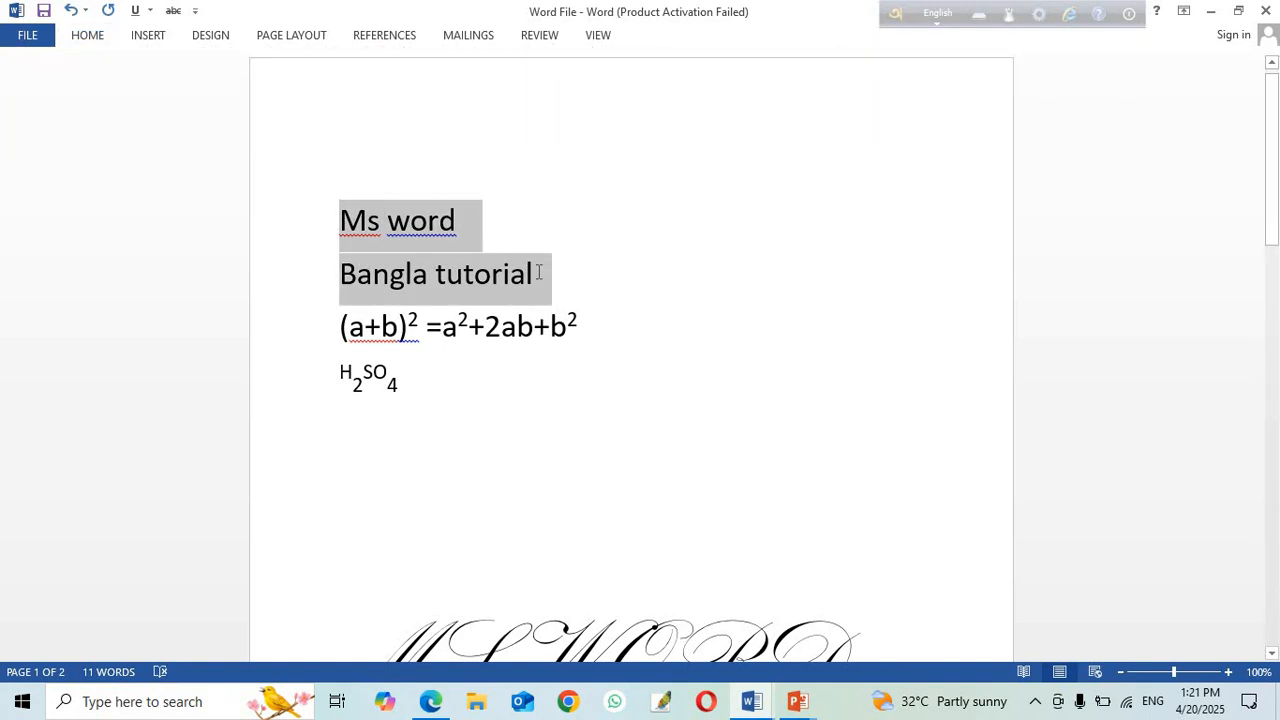
pyautogui.click(96, 40)
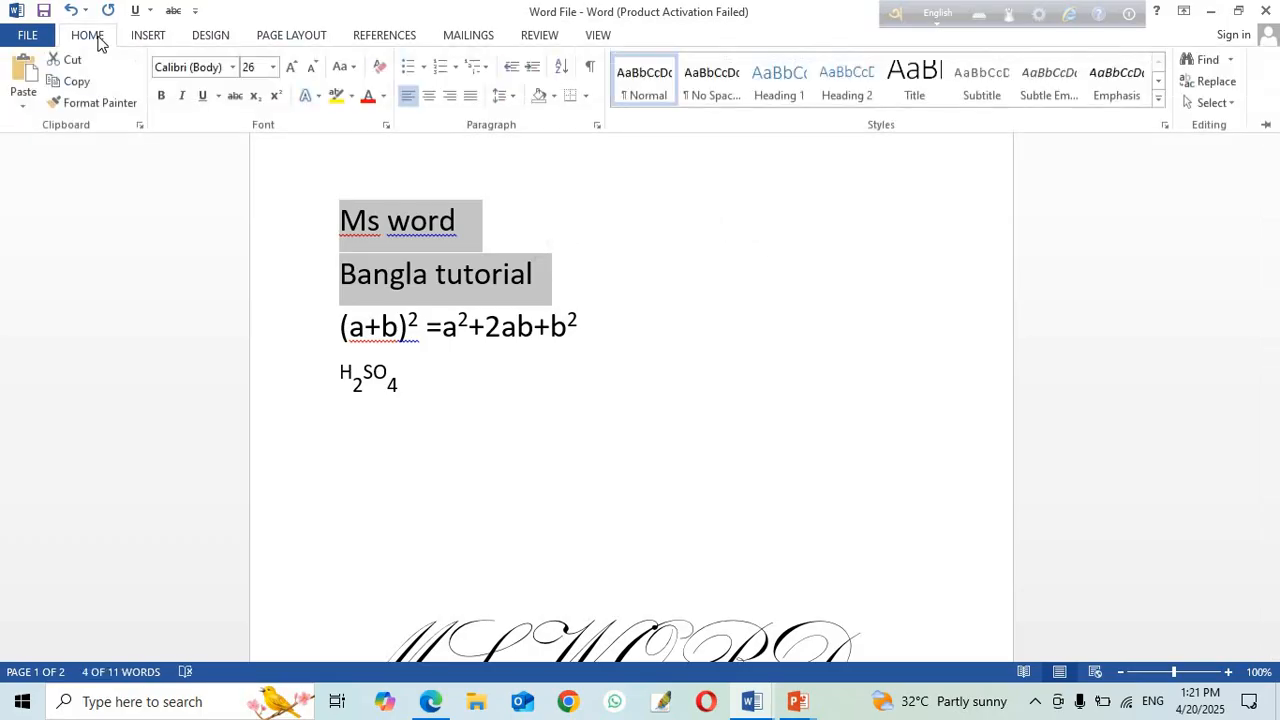
pyautogui.click(272, 68)
pyautogui.click(251, 321)
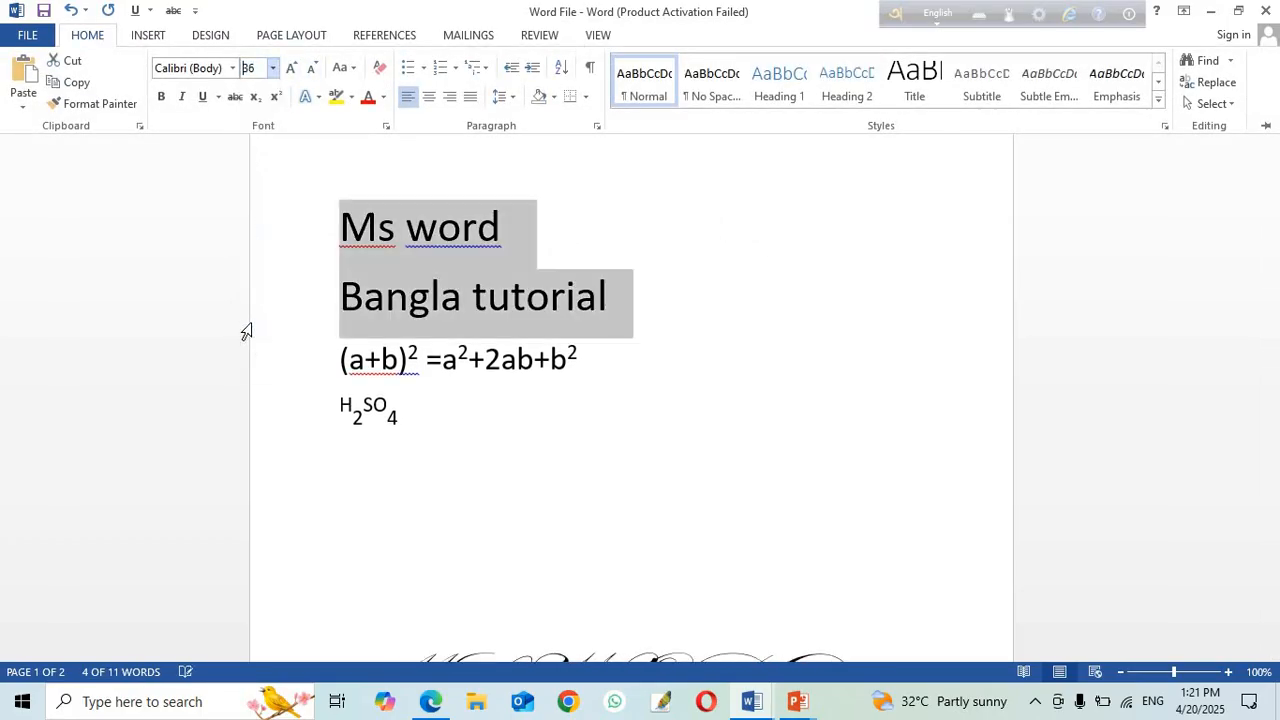
# Step: Apply the orange outlined text effect to the two title lines
pyautogui.click(318, 96)
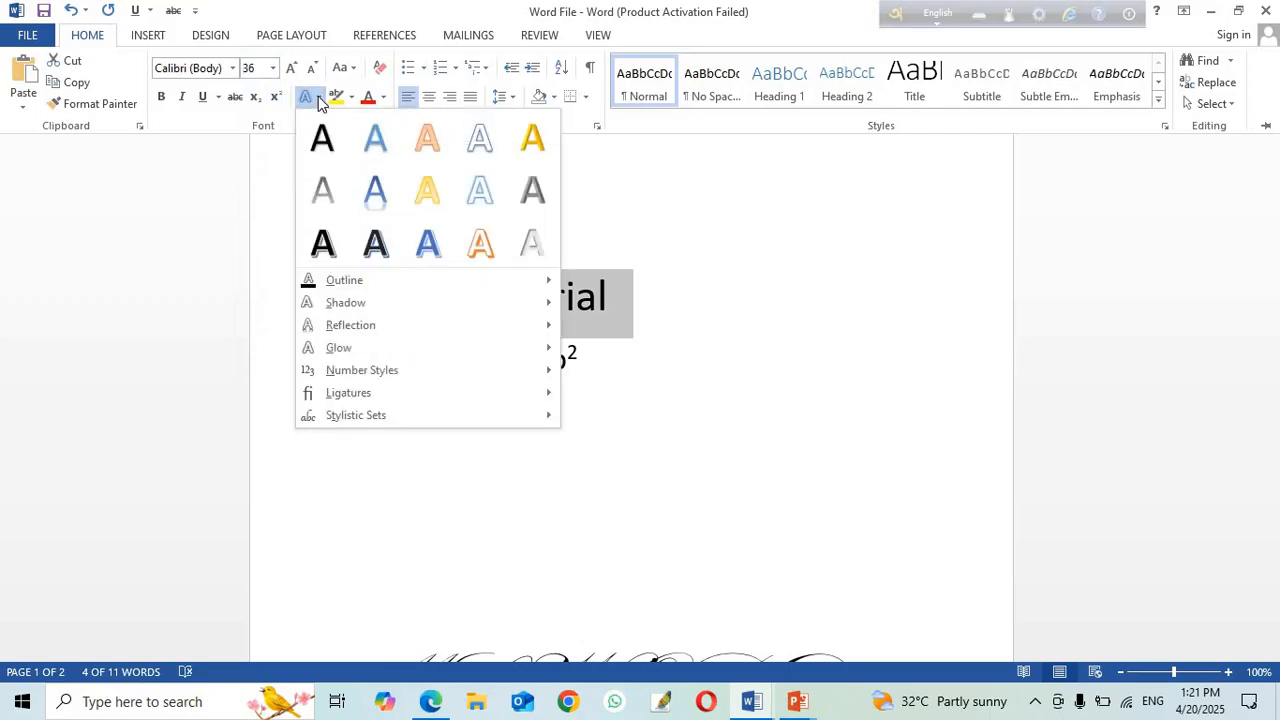
pyautogui.click(318, 98)
pyautogui.hotkey('ctrl', 'F1')
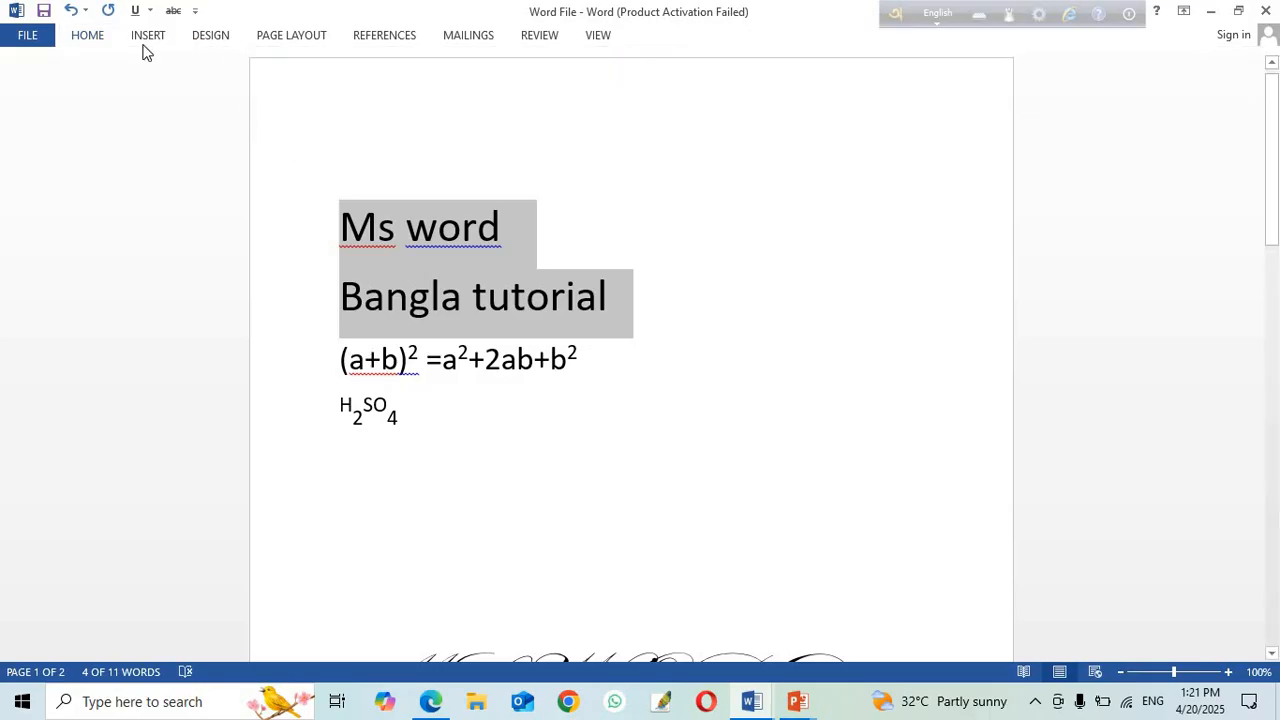
pyautogui.click(84, 42)
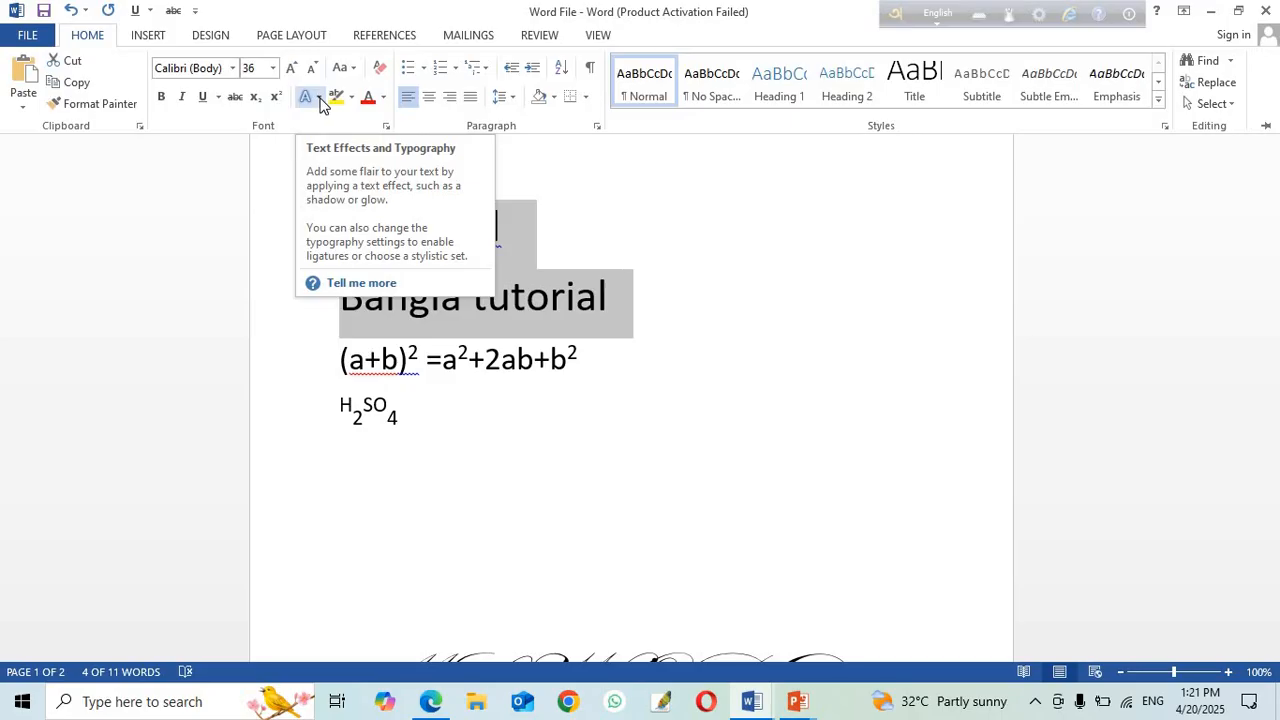
pyautogui.click(320, 100)
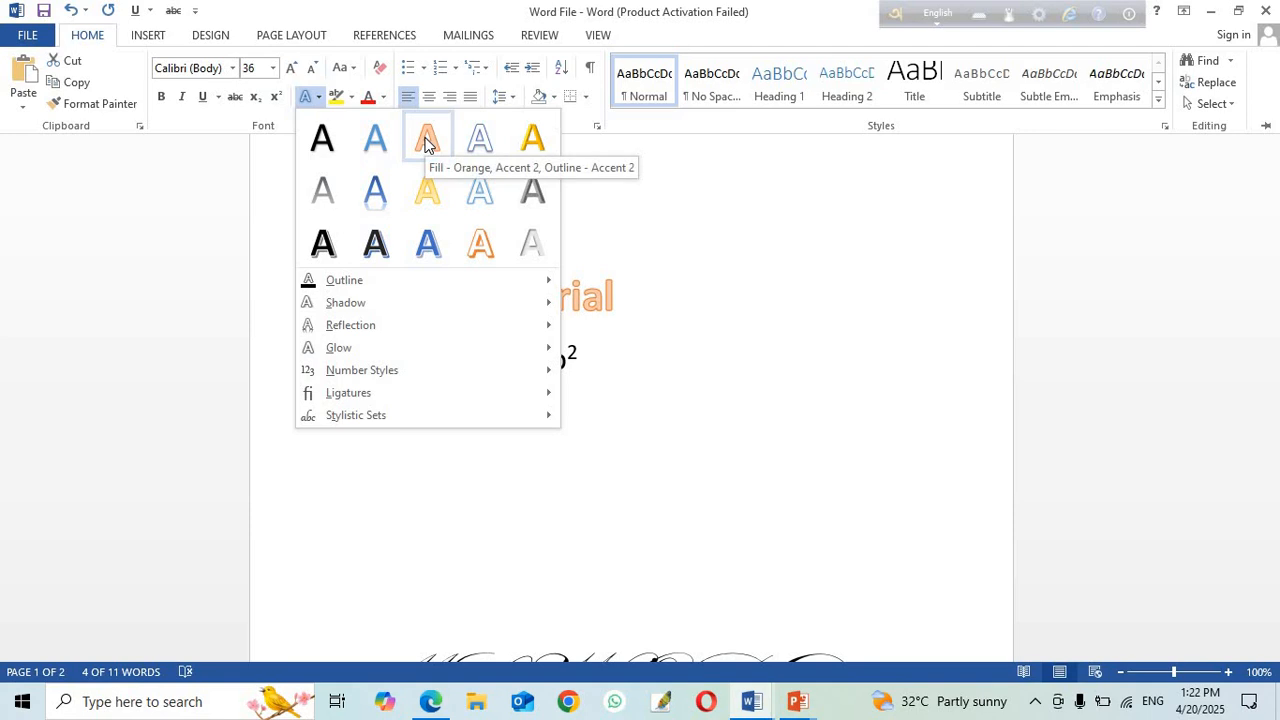
pyautogui.click(483, 245)
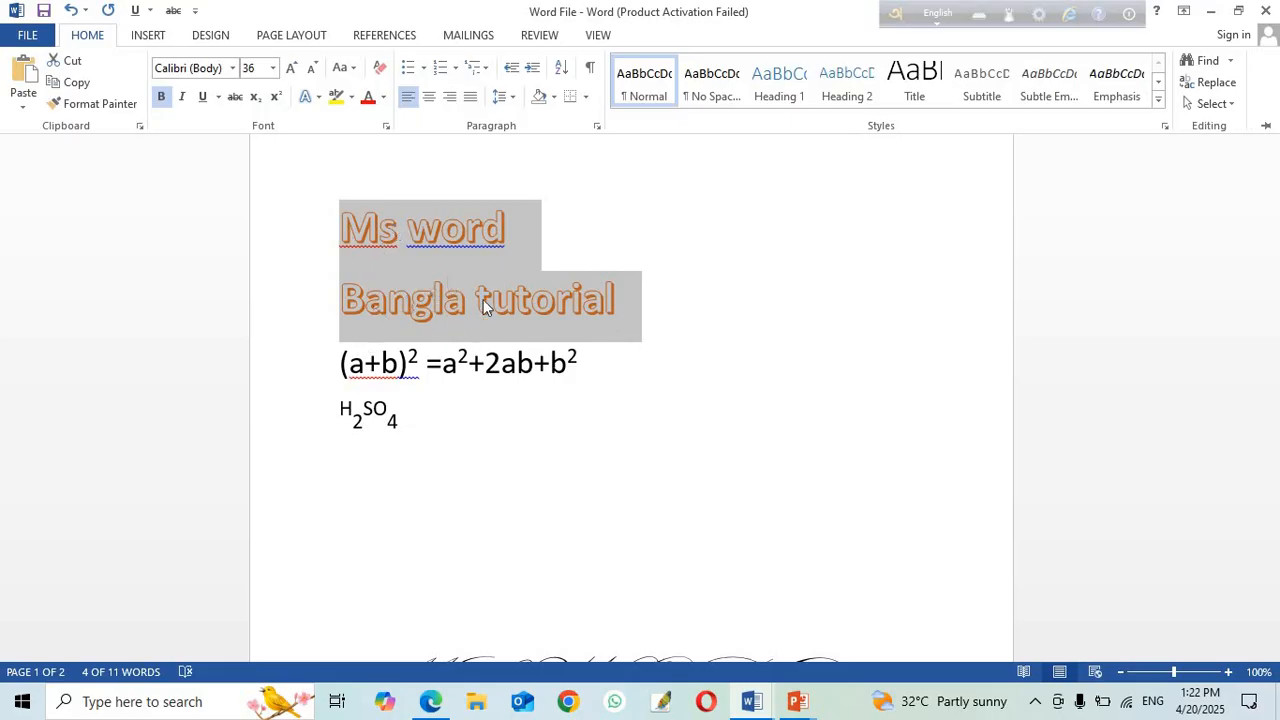
# Step: Highlight 'Ms word' and 'Bangla tutorial' in green and colour their text orange
pyautogui.click(351, 100)
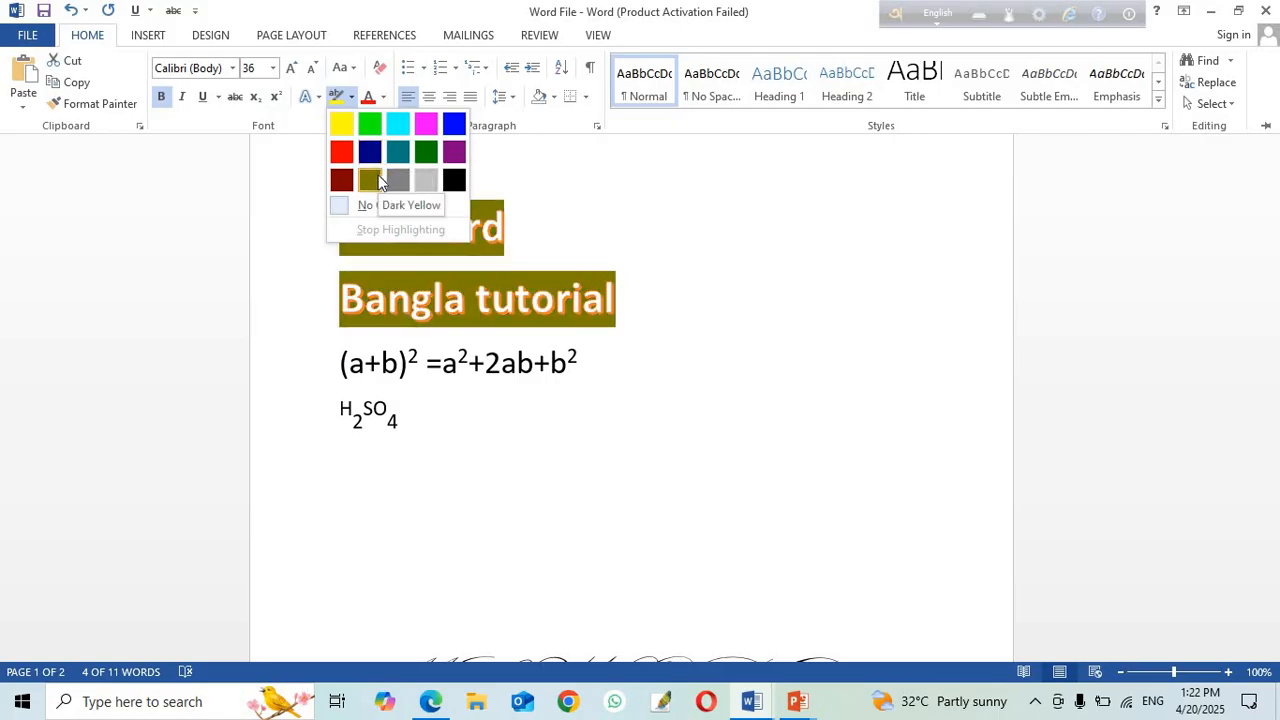
pyautogui.click(427, 158)
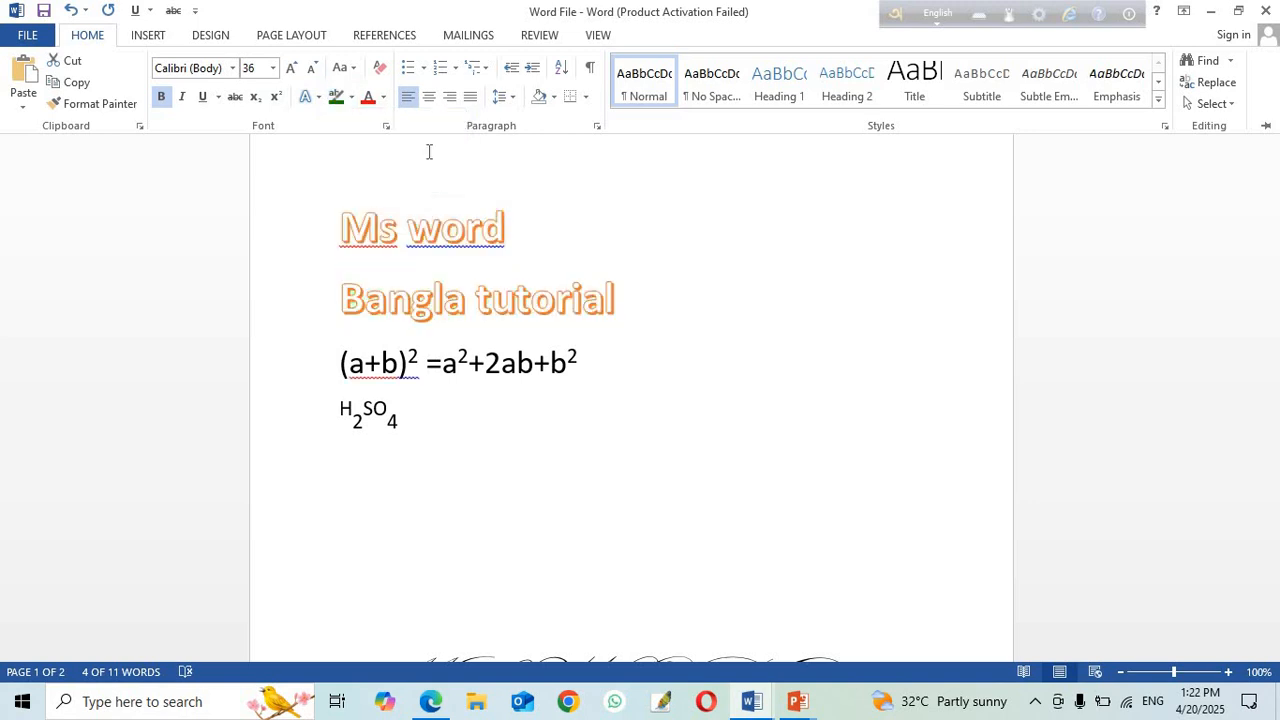
pyautogui.click(557, 393)
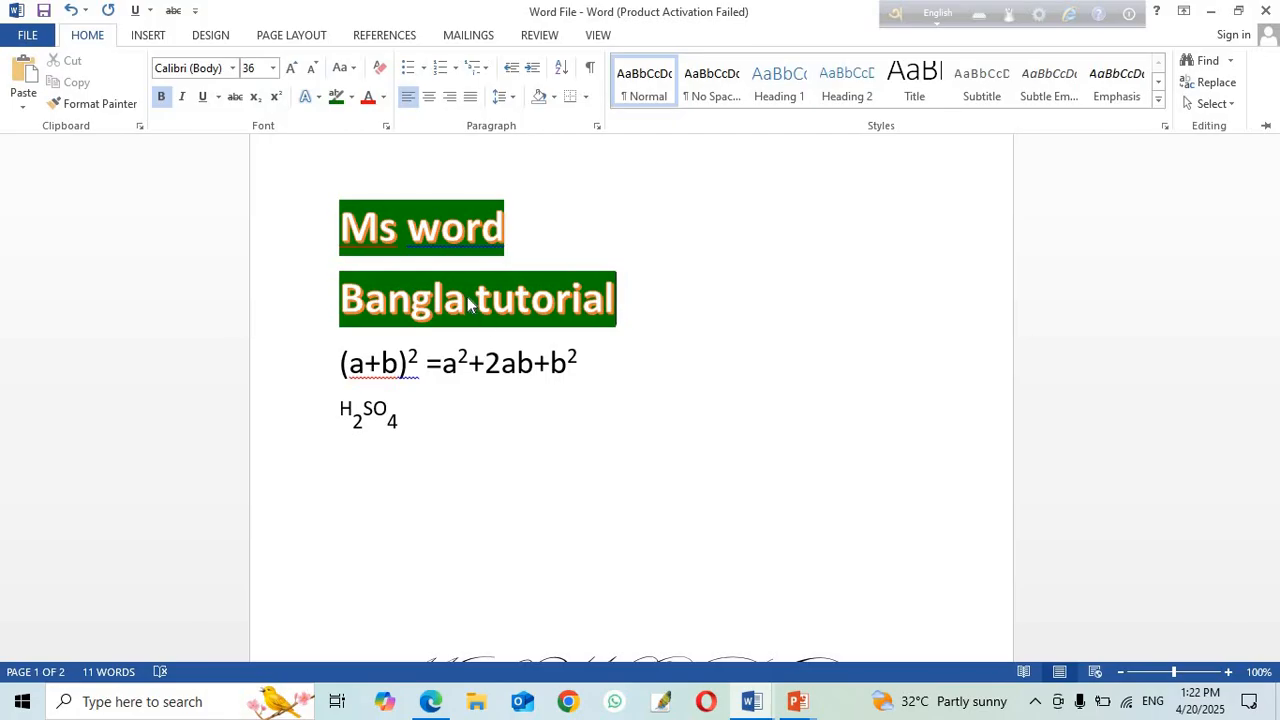
pyautogui.click(386, 99)
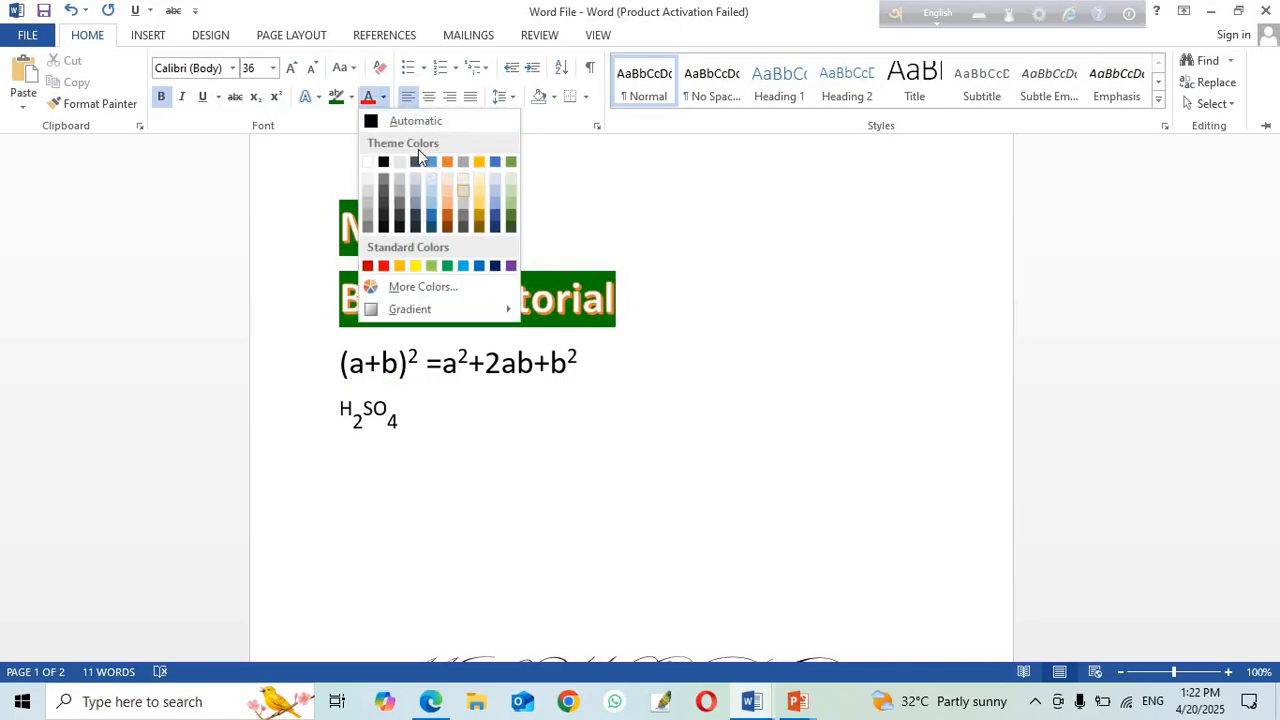
pyautogui.click(449, 214)
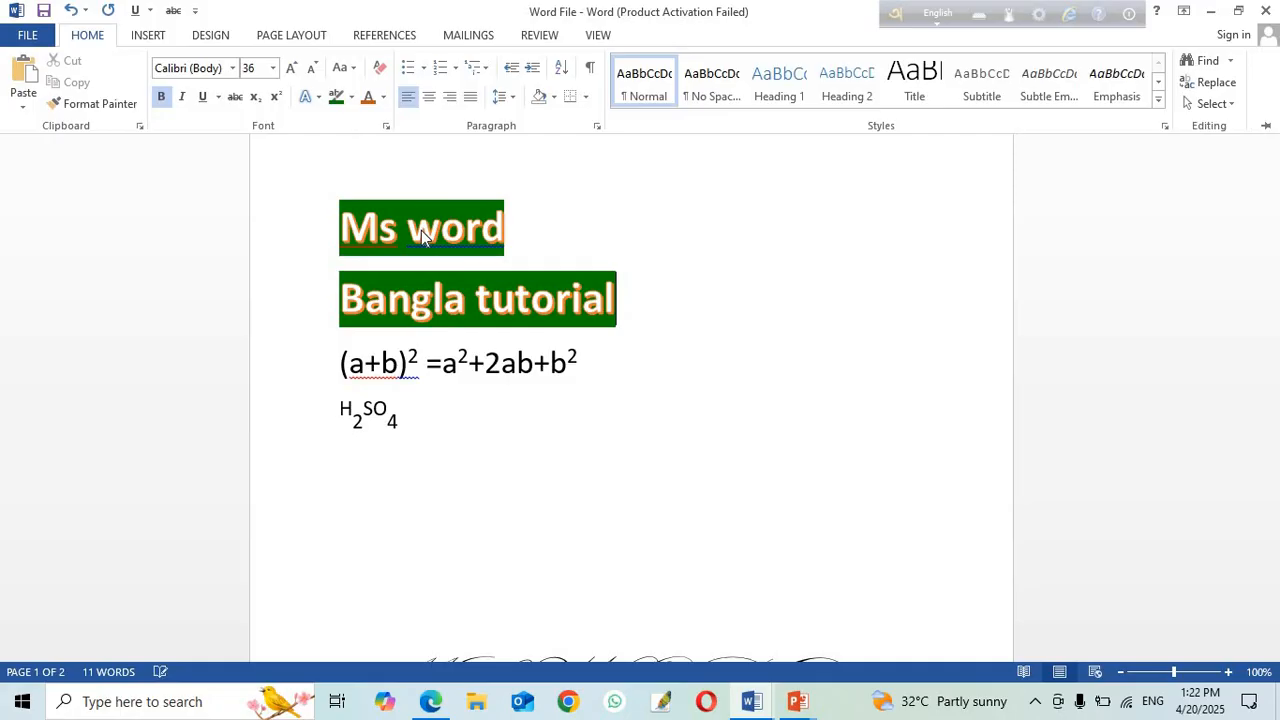
# Step: Reset the title lines' font colour to Automatic after briefly trying gold
pyautogui.click(351, 229)
pyautogui.moveTo(343, 229); pyautogui.dragTo(628, 303)
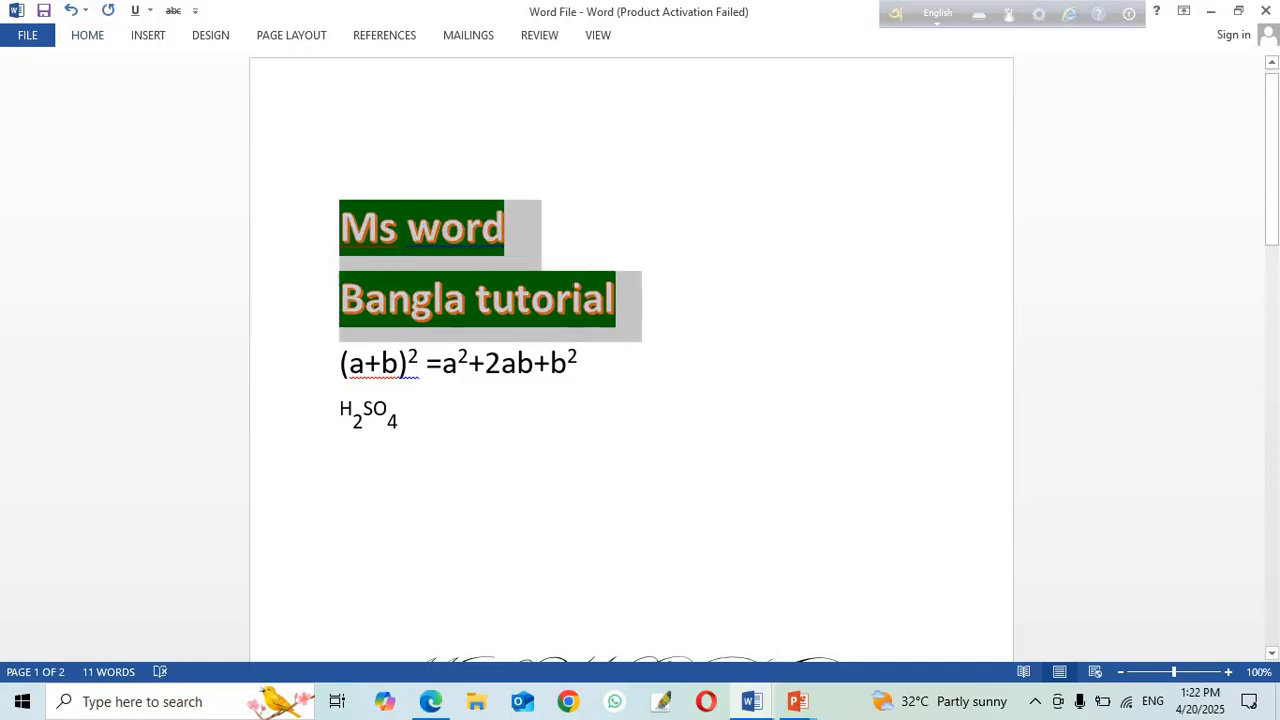
pyautogui.click(87, 37)
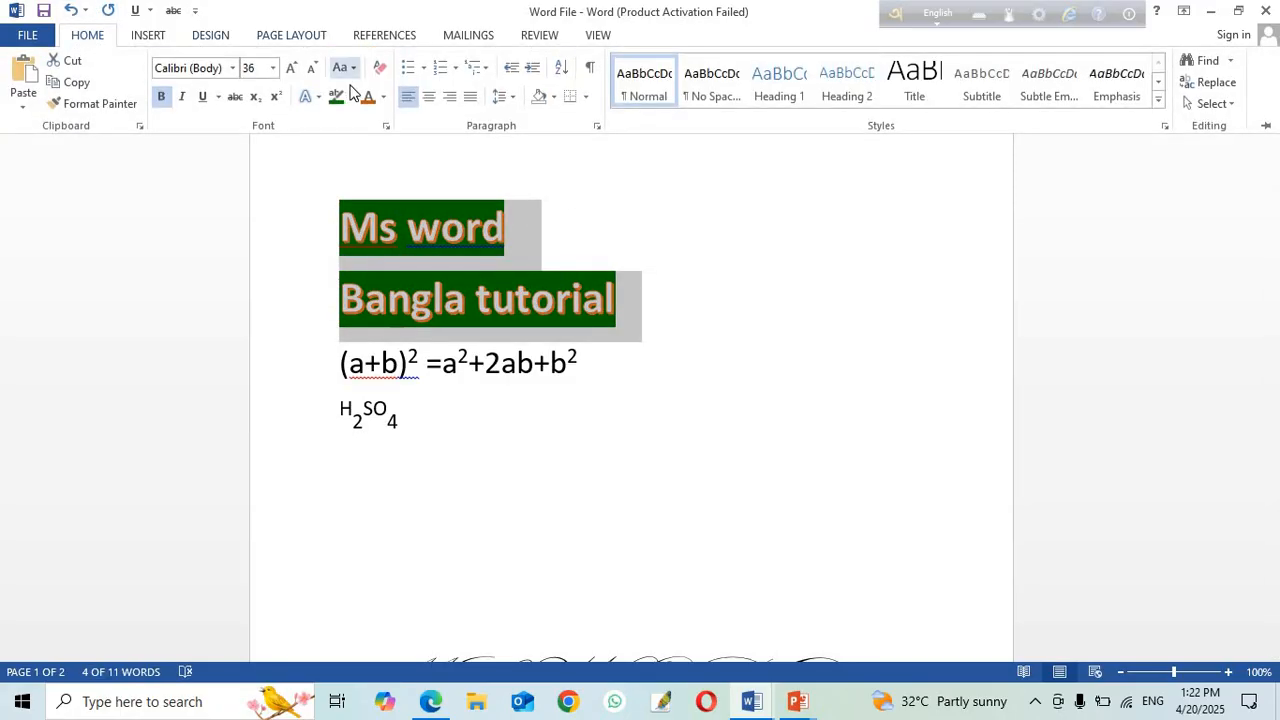
pyautogui.click(383, 97)
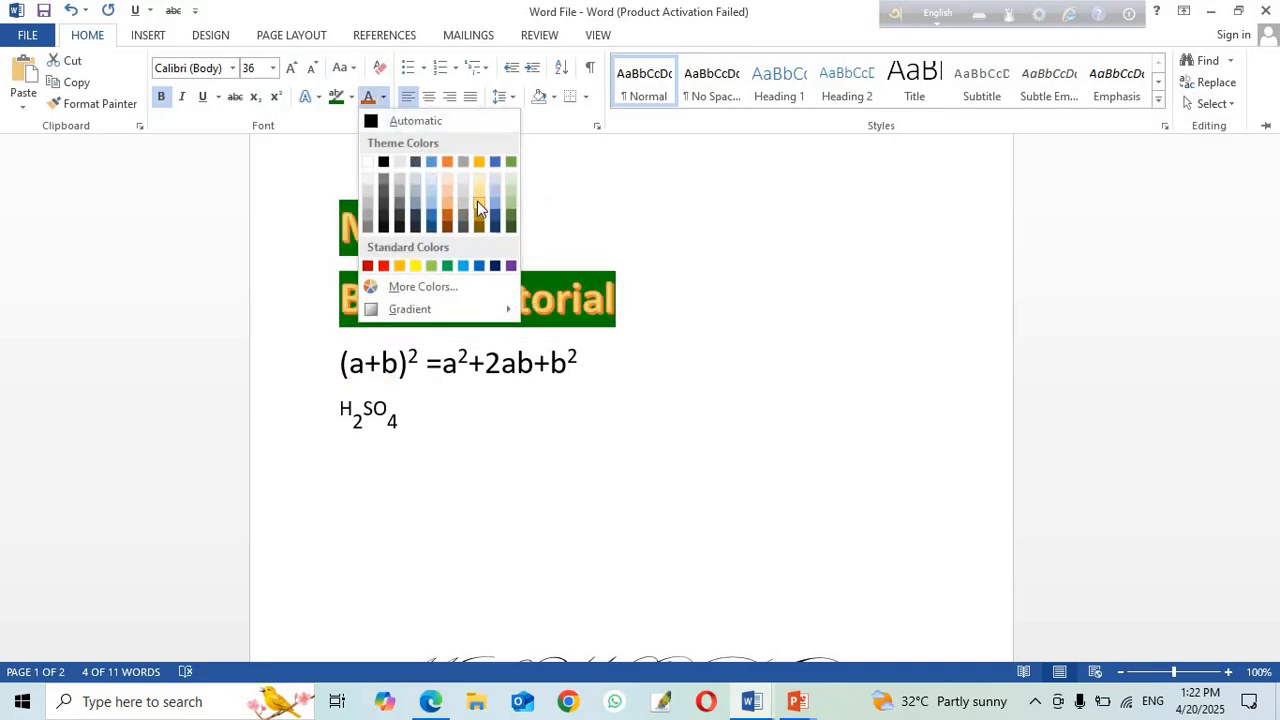
pyautogui.click(477, 203)
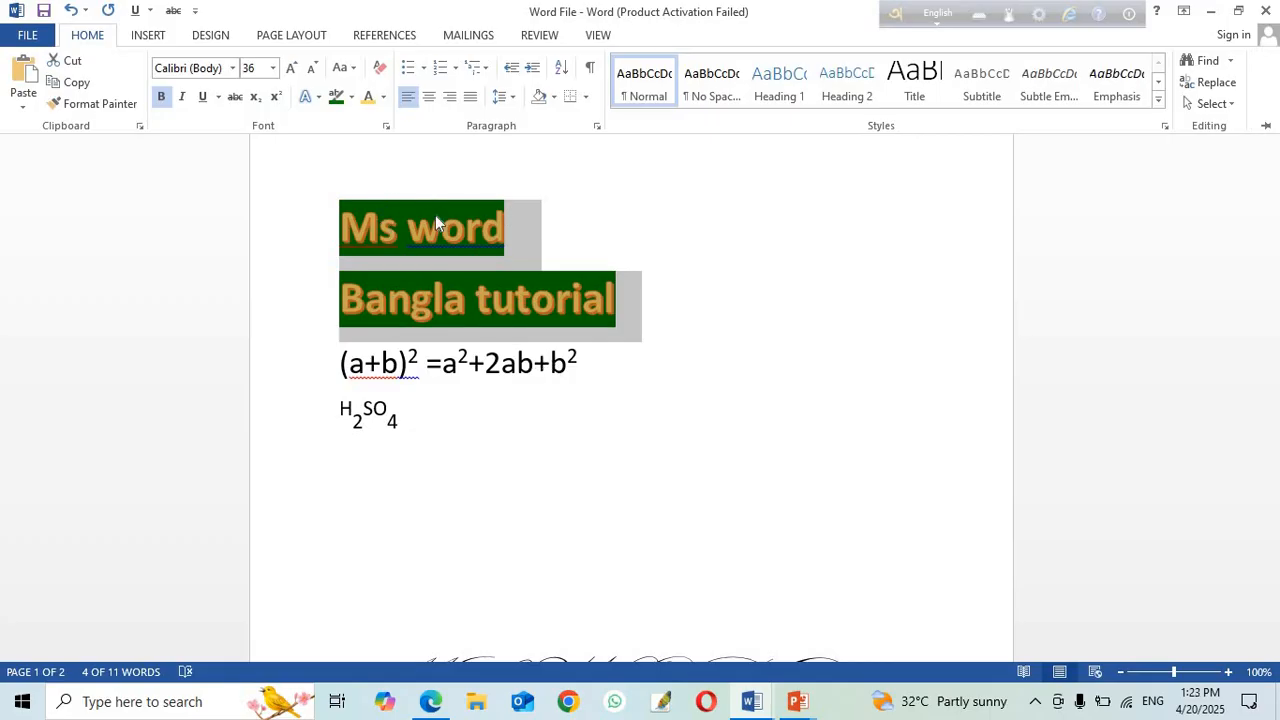
pyautogui.click(384, 97)
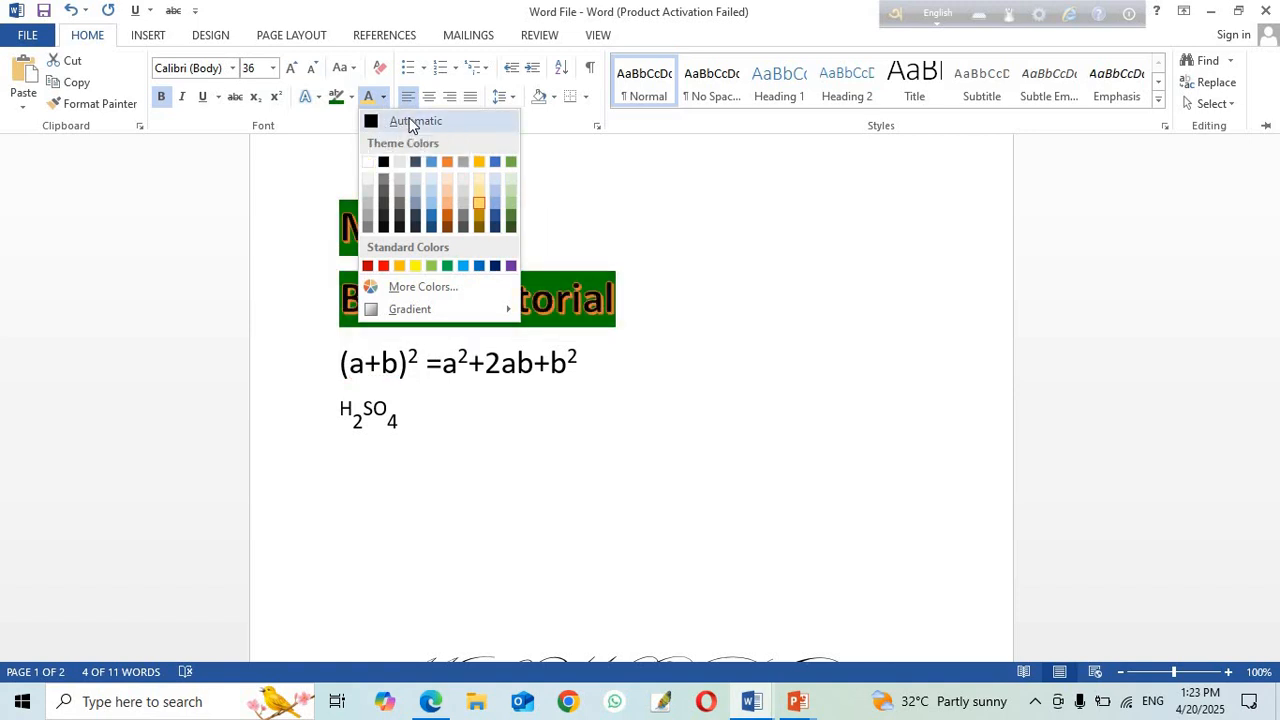
pyautogui.click(409, 124)
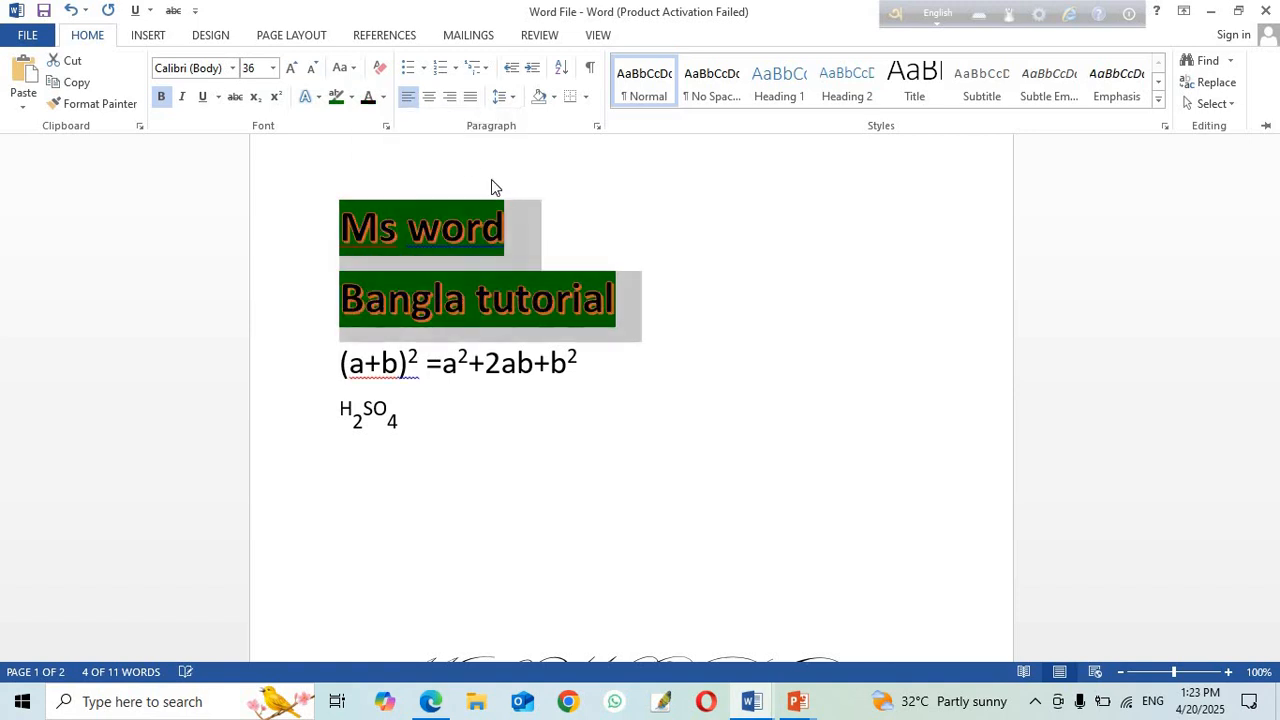
# Step: Remove the green highlight from the title lines using No Color
pyautogui.click(351, 97)
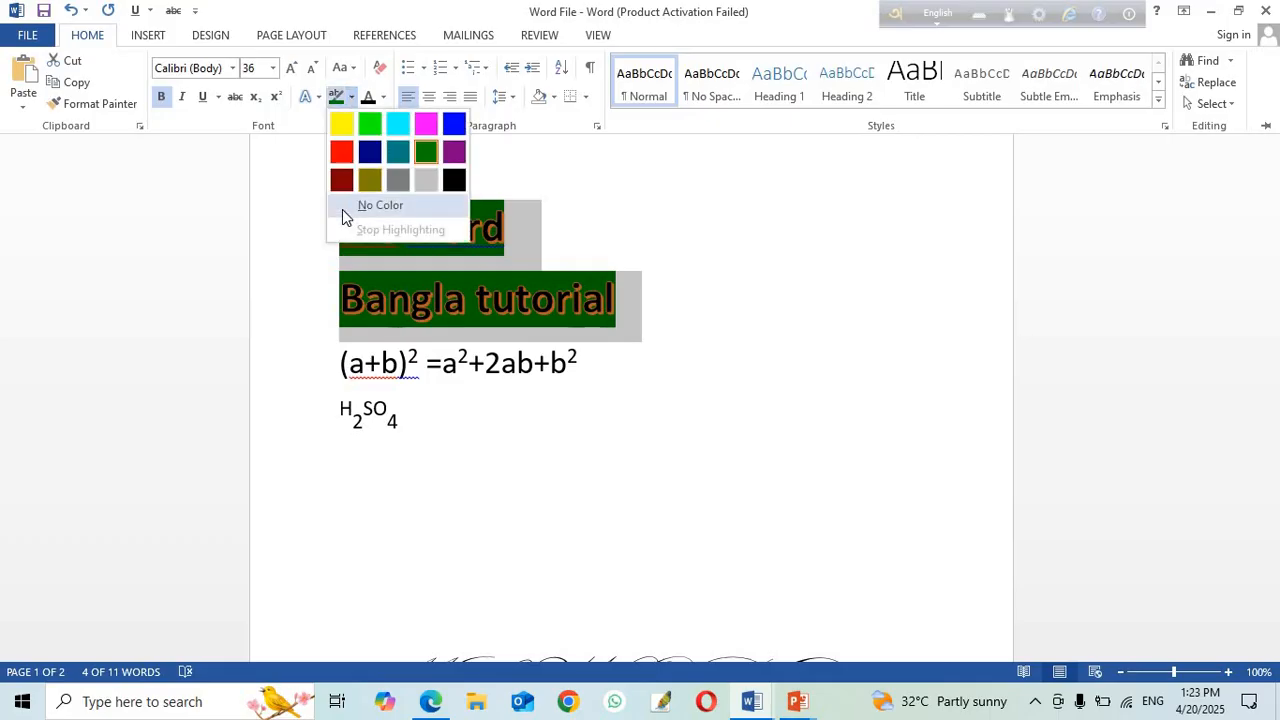
pyautogui.click(380, 205)
pyautogui.press('Right')
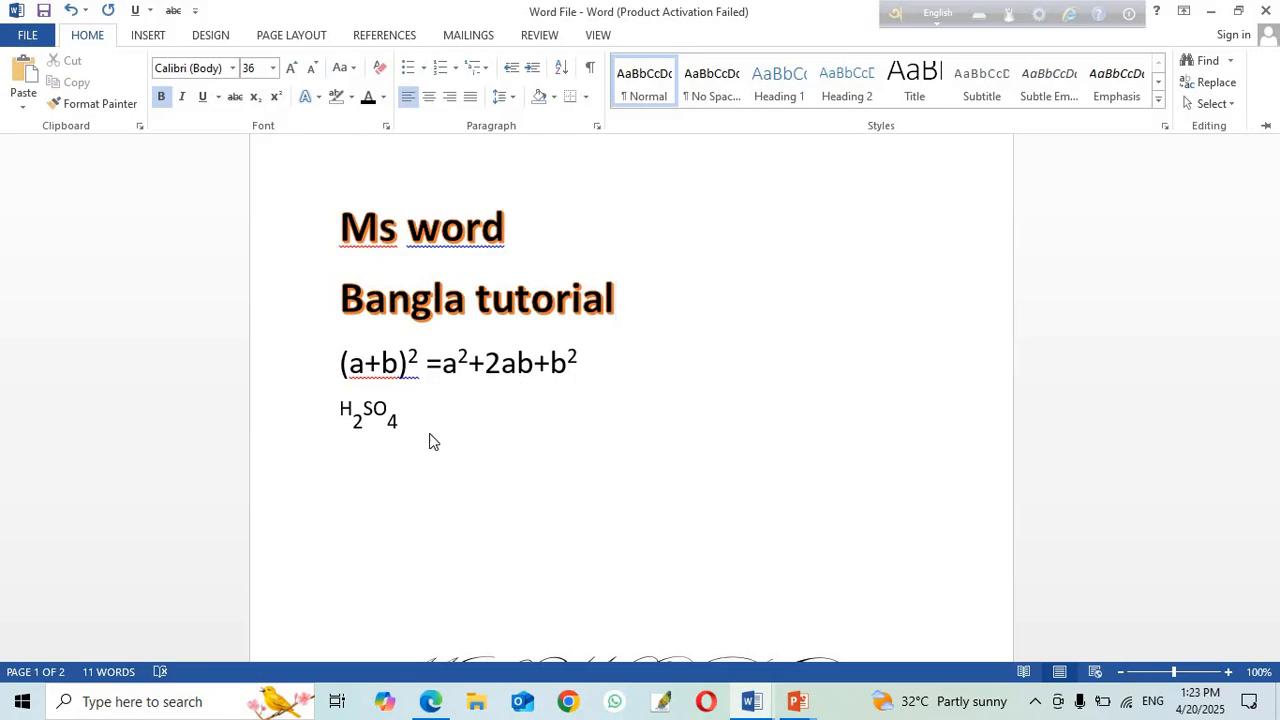
# Step: Delete the cursive MS WORD and BANGLA TUTORIAL script-art lines, then add an empty line below H₂SO₄
pyautogui.scroll(-3, 397, 549)
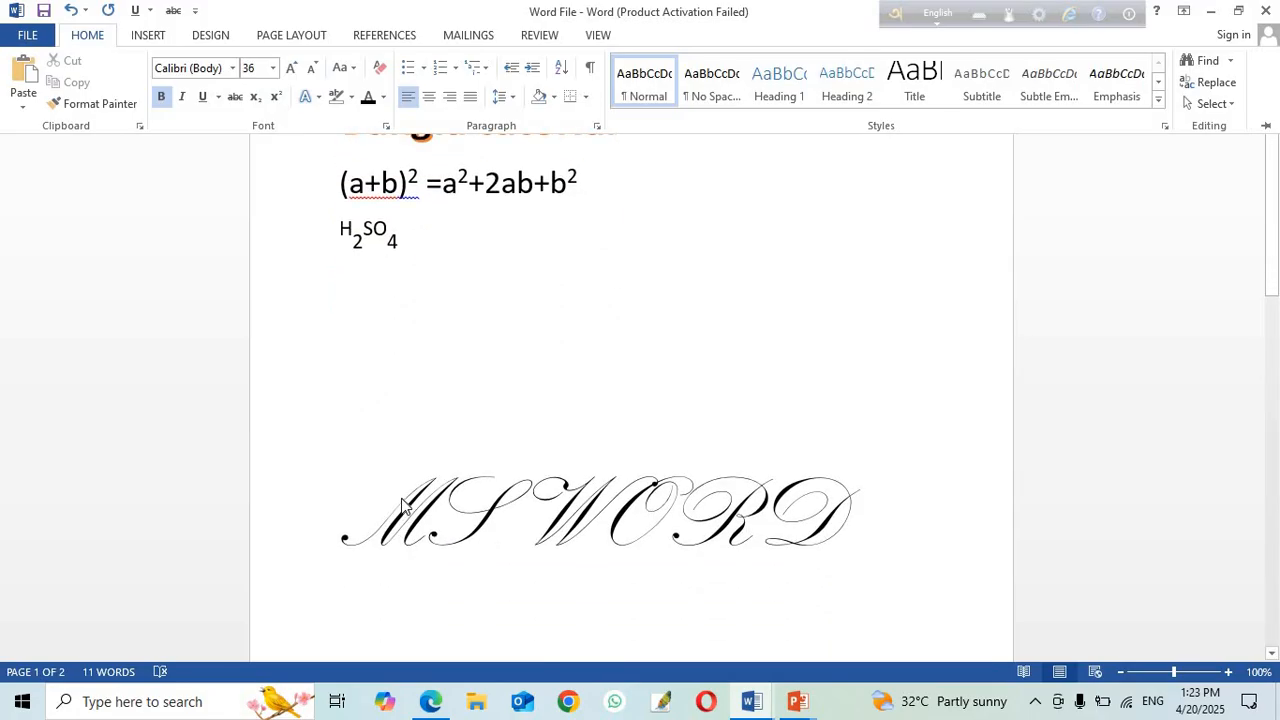
pyautogui.click(403, 512)
pyautogui.keyDown('shift'); pyautogui.click(815, 595); pyautogui.keyUp('shift')
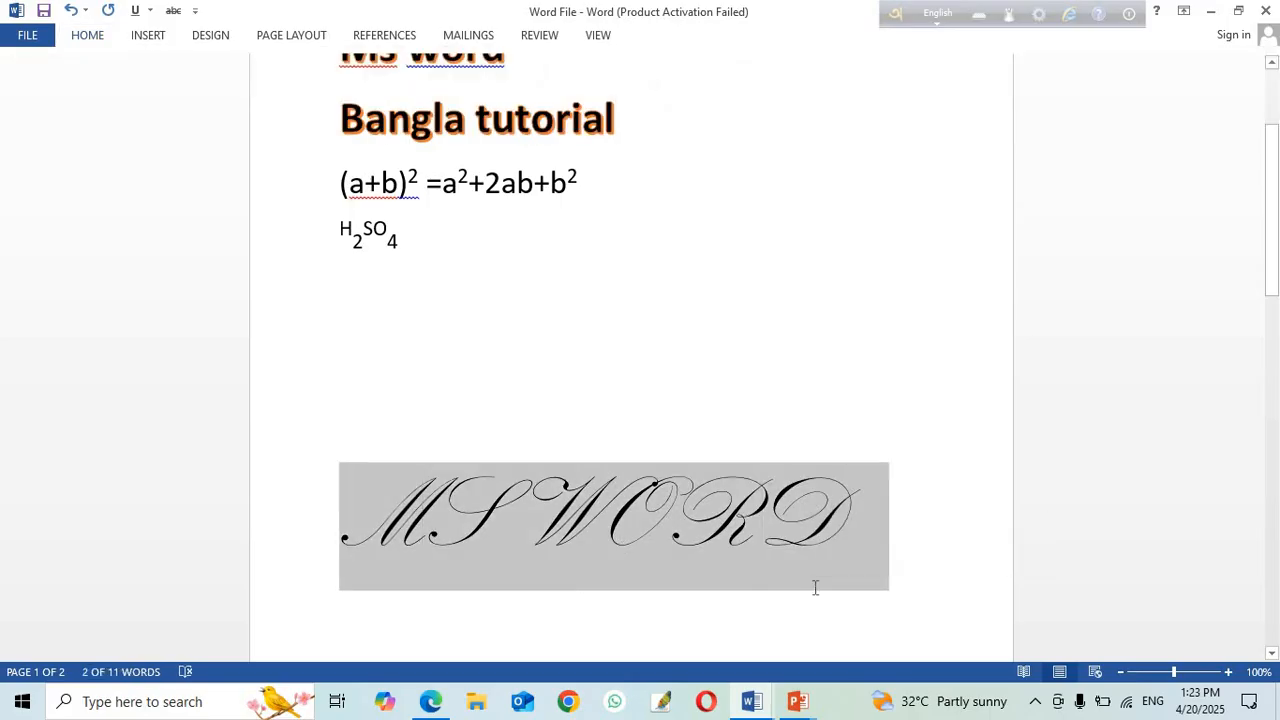
pyautogui.press('Delete')
pyautogui.moveTo(354, 548); pyautogui.dragTo(960, 622)
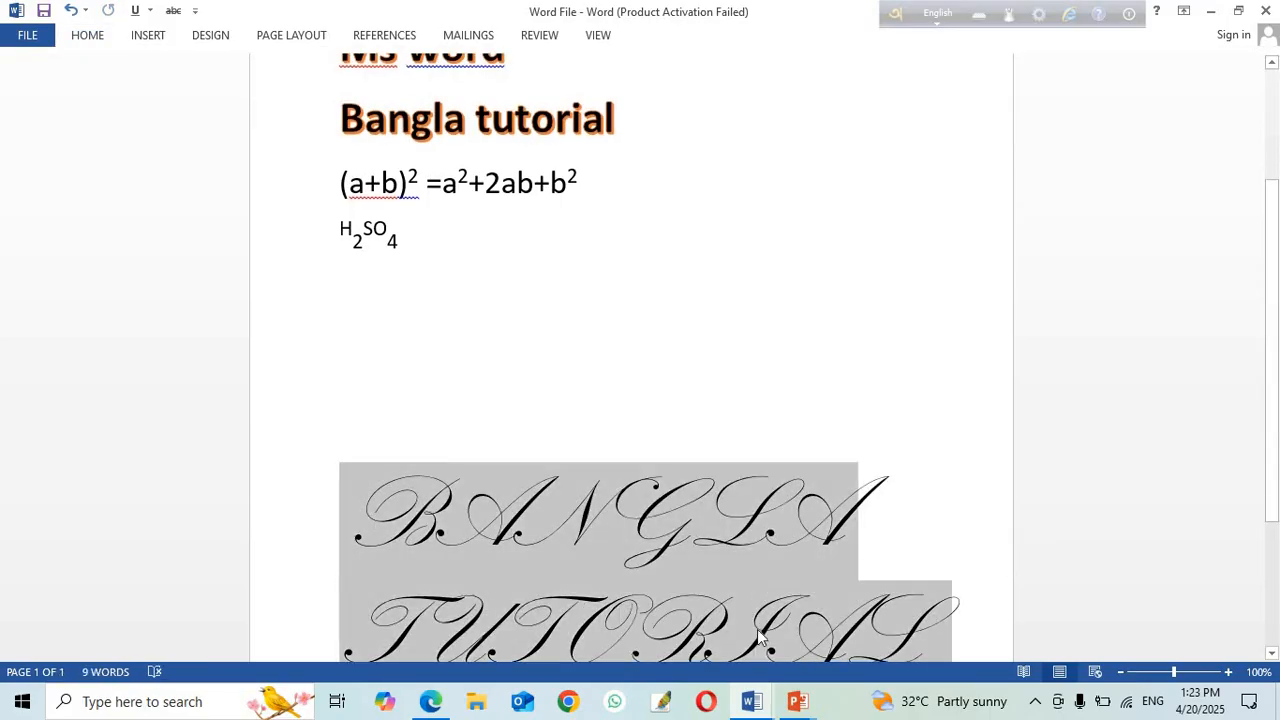
pyautogui.press('Delete')
pyautogui.click(429, 256)
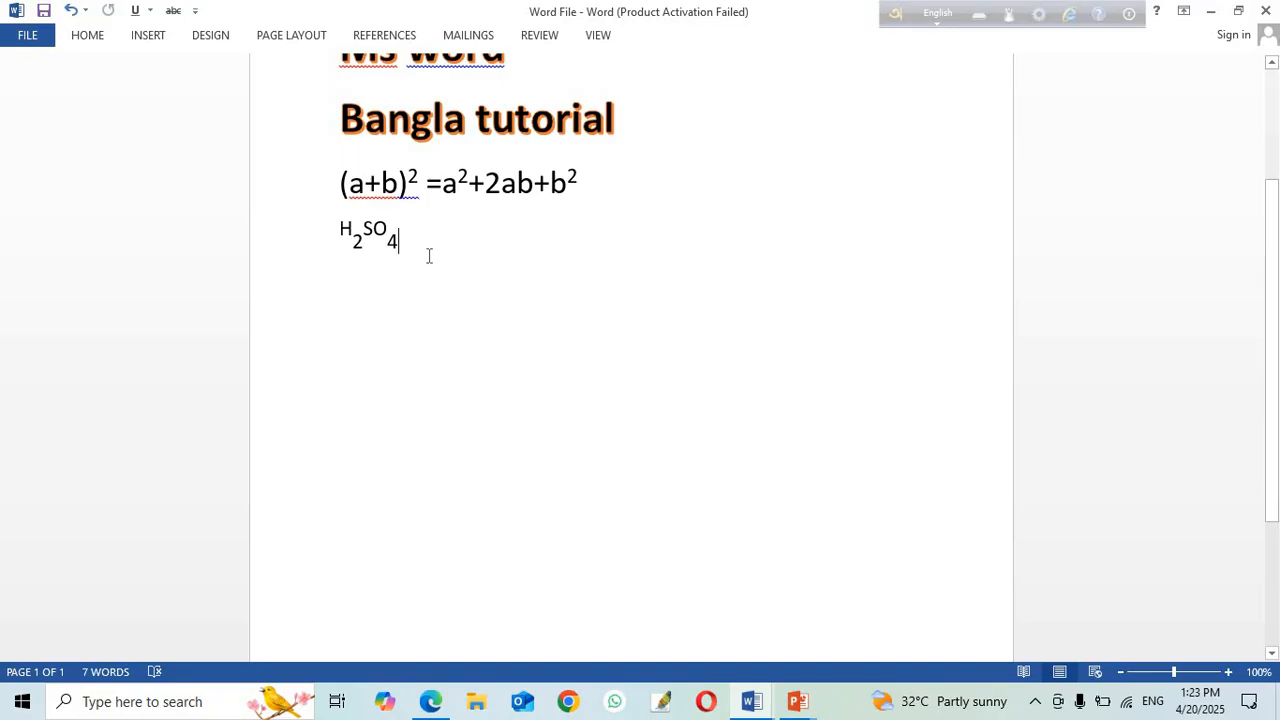
pyautogui.press('Down')
# Step: In Document2, select the Ctrl+A through Ctrl+L Bangla shortcut lines
pyautogui.click(752, 704)
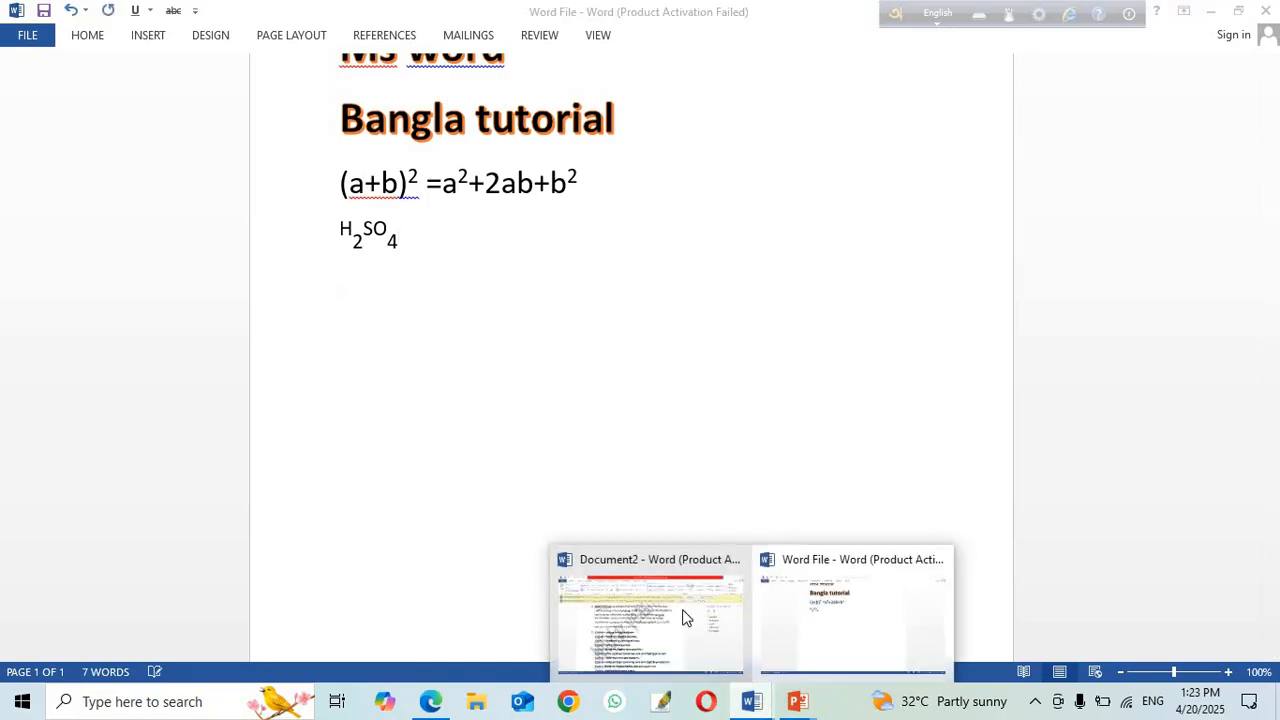
pyautogui.click(652, 627)
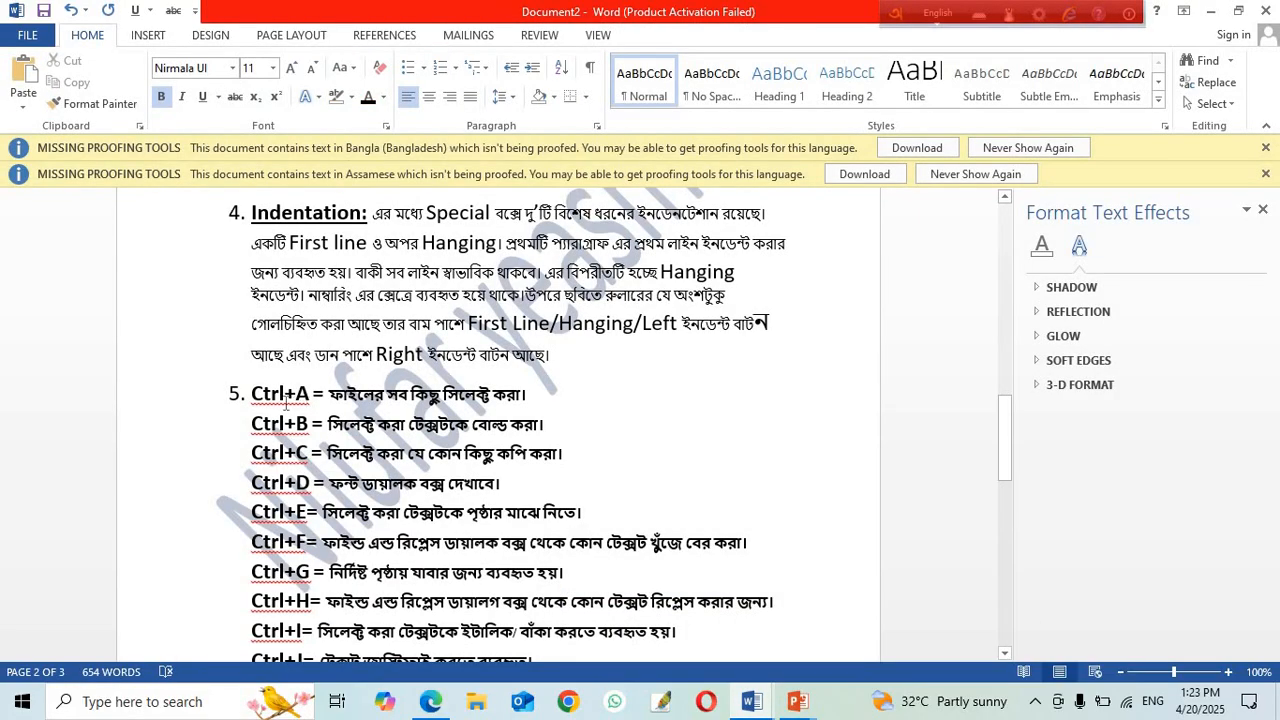
pyautogui.moveTo(252, 392); pyautogui.dragTo(570, 594)
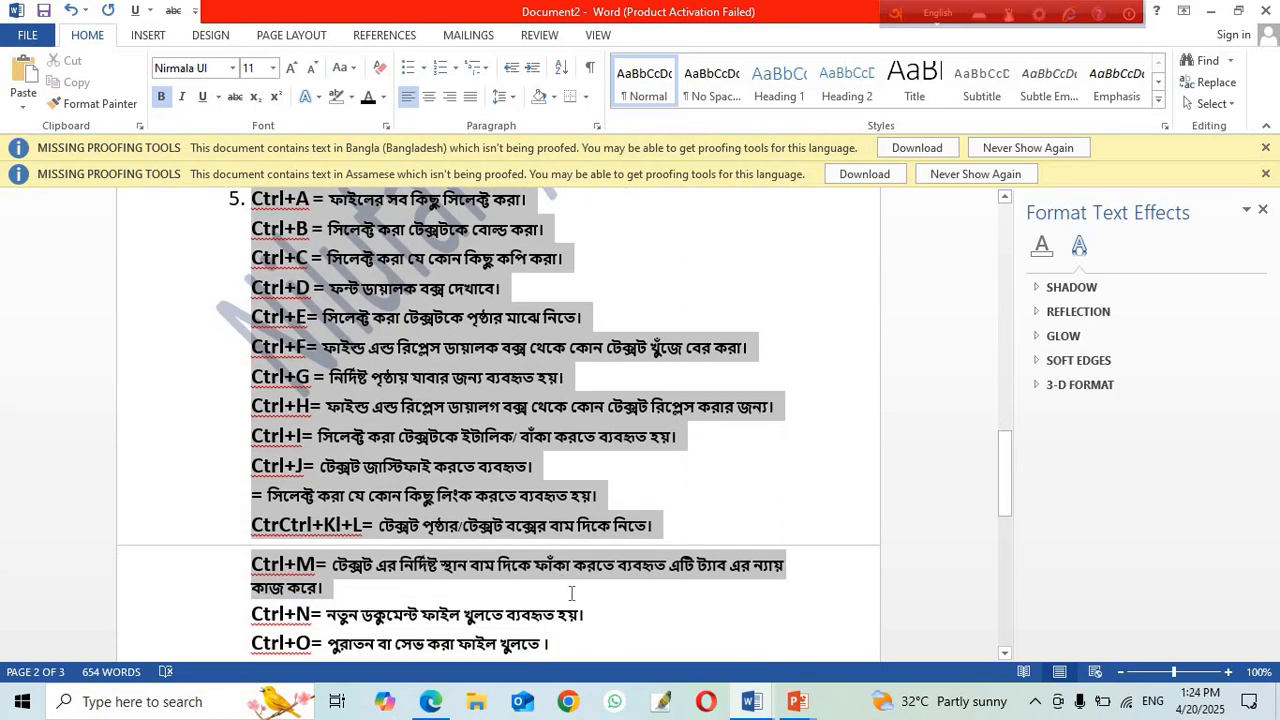
pyautogui.moveTo(570, 594); pyautogui.dragTo(670, 525)
pyautogui.hotkey('ctrl', 'c')
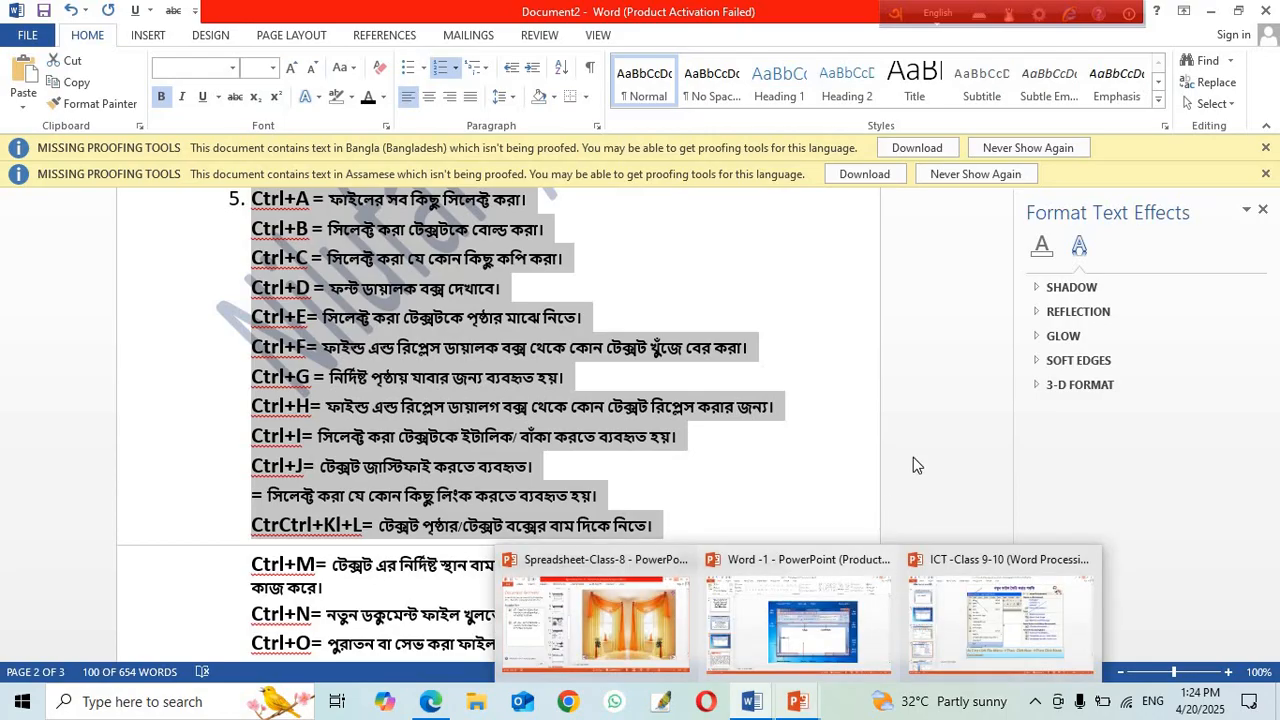
# Step: Paste the shortcut lines into Word File below H₂SO₄ with Keep Source Formatting
pyautogui.click(1210, 11)
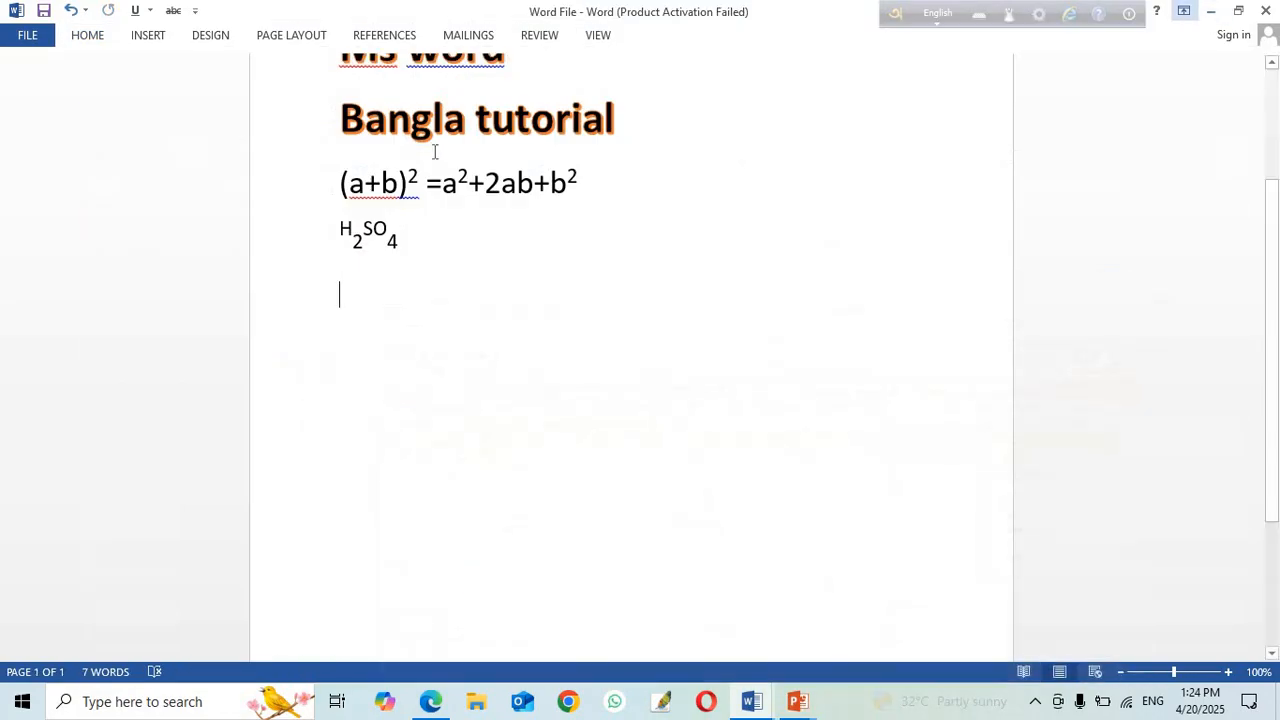
pyautogui.rightClick(343, 296)
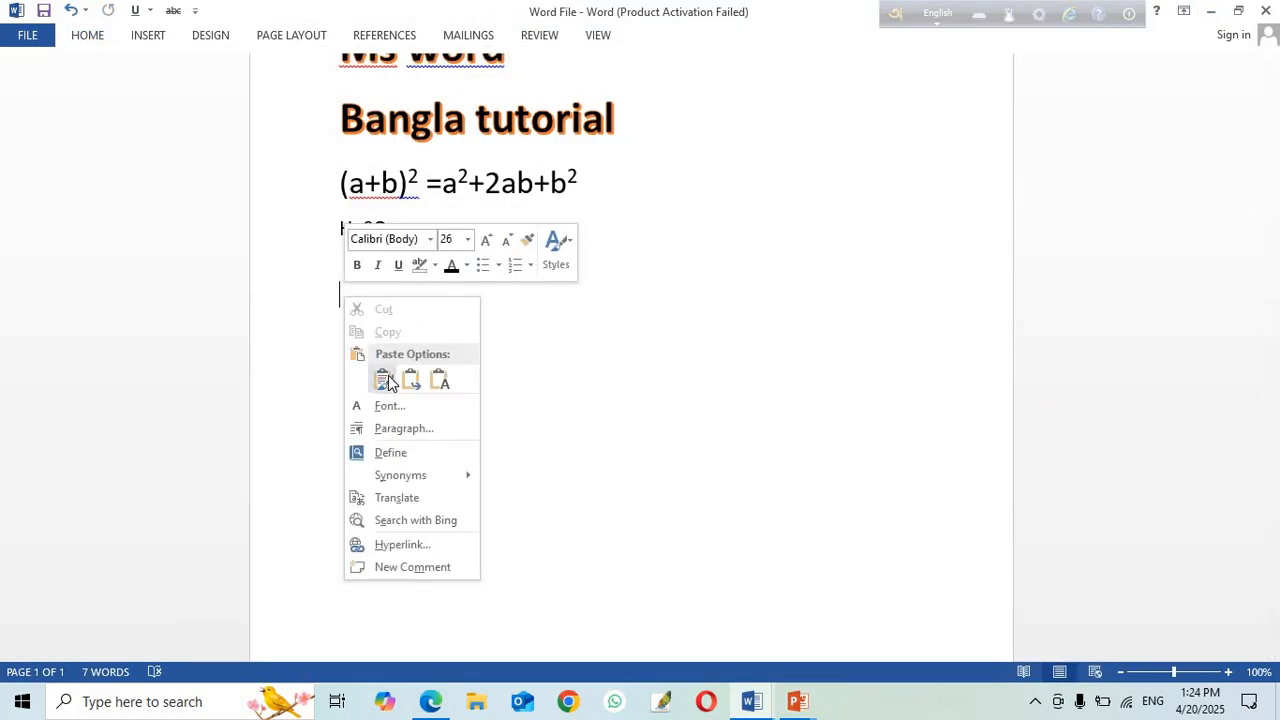
pyautogui.click(374, 377)
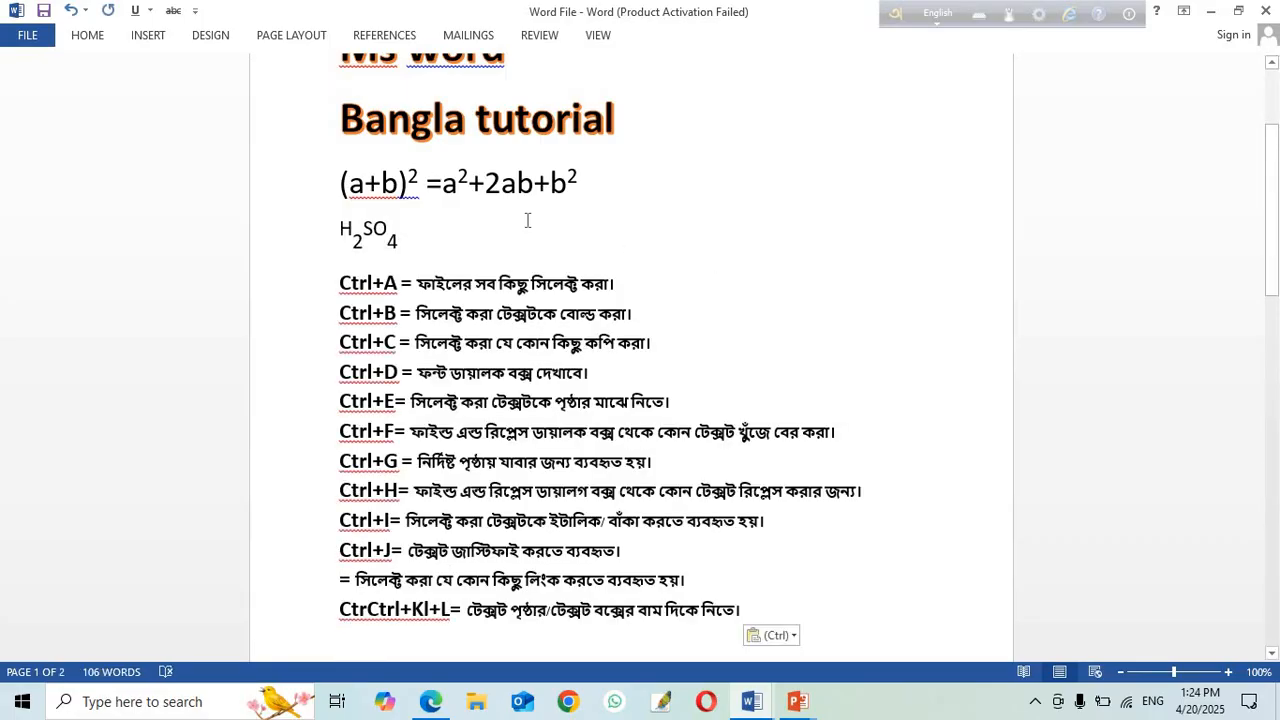
pyautogui.scroll(1, 484, 192)
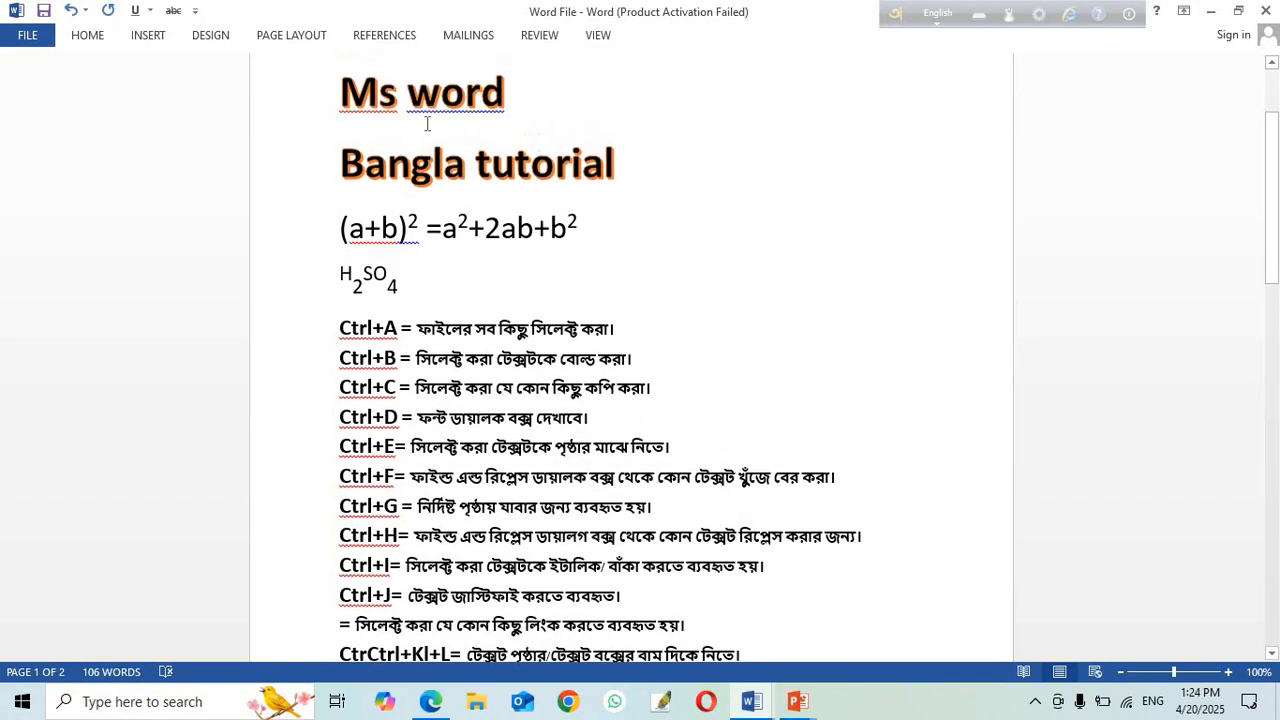
pyautogui.click(87, 35)
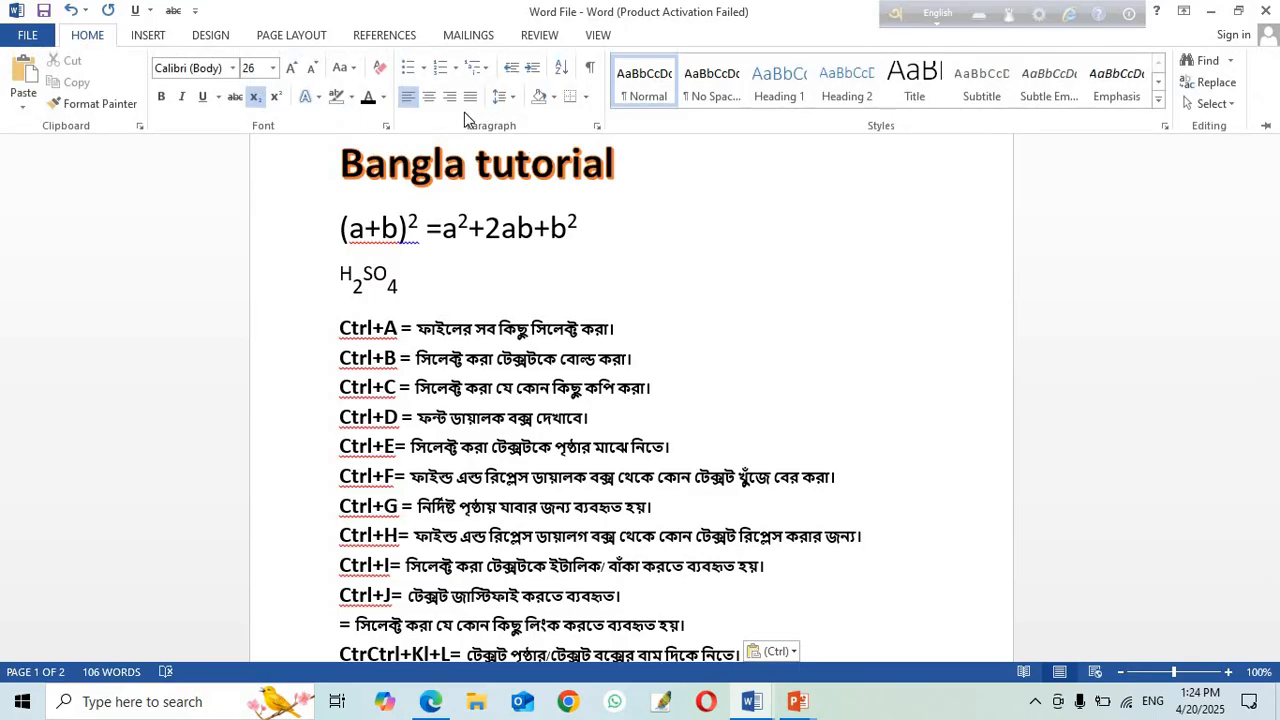
pyautogui.click(423, 70)
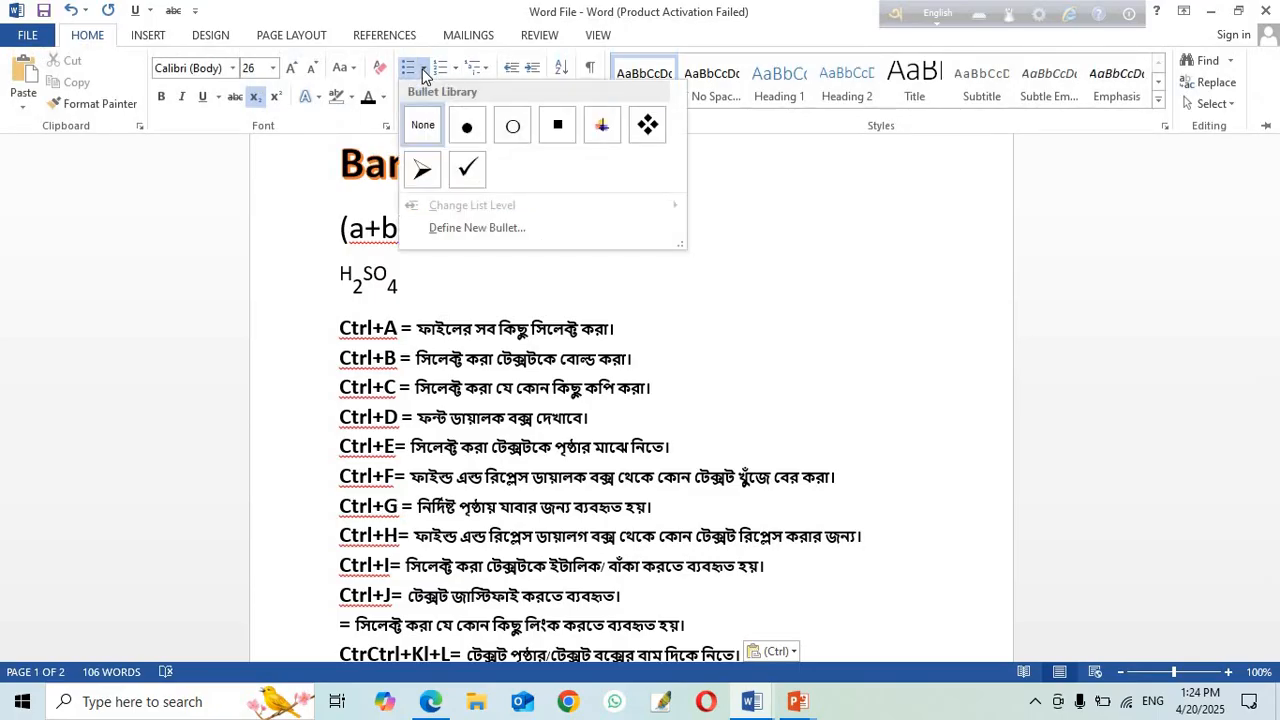
pyautogui.click(709, 229)
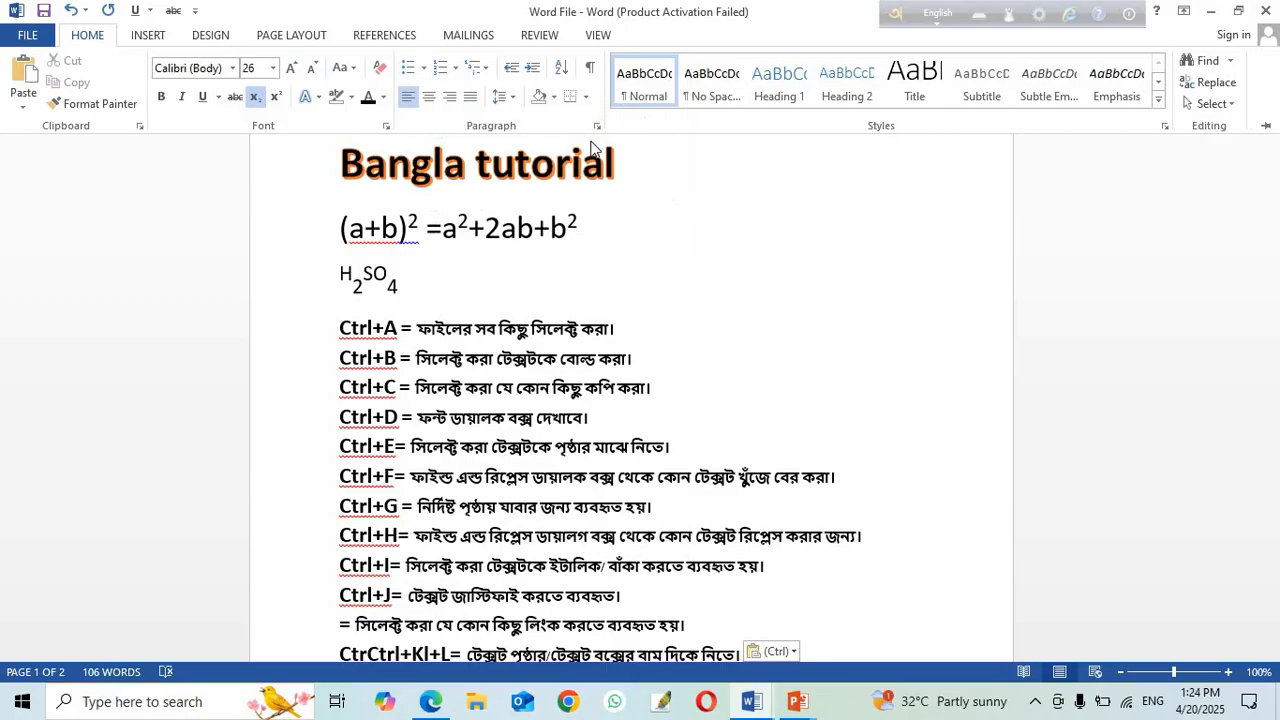
pyautogui.click(424, 66)
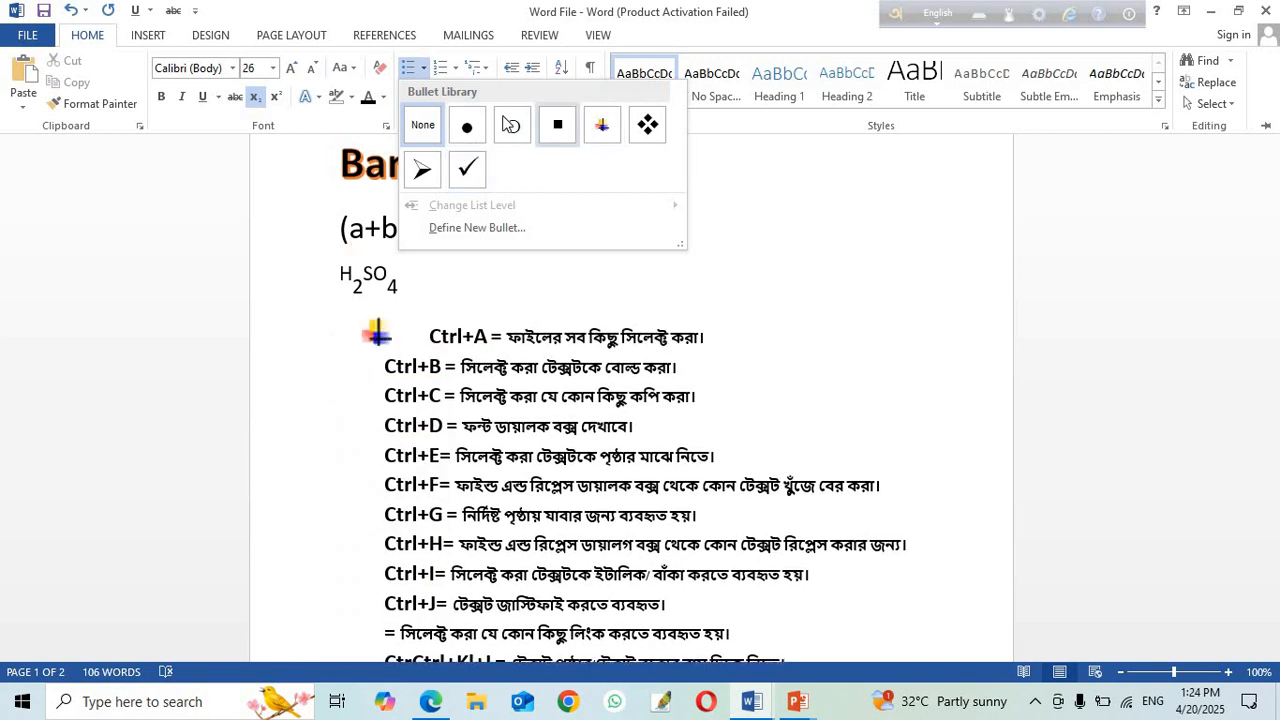
pyautogui.click(807, 253)
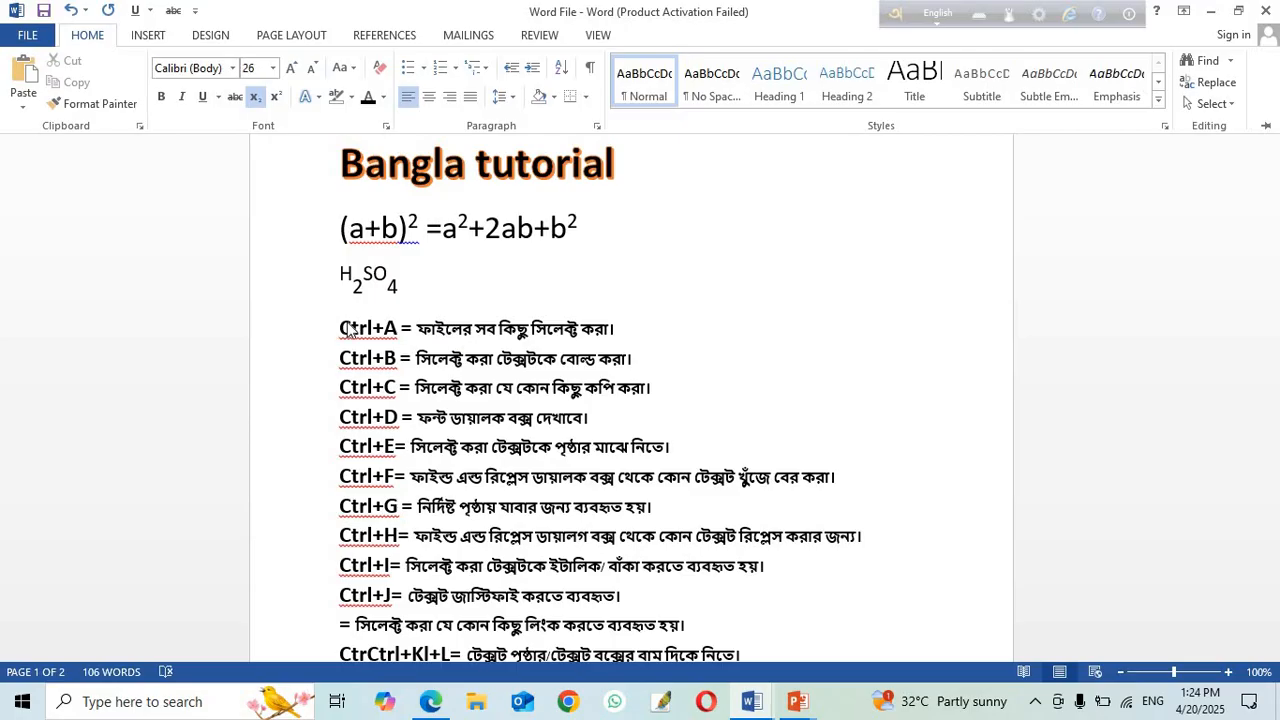
pyautogui.hotkey('ctrl', 'F1')
pyautogui.moveTo(340, 328); pyautogui.dragTo(806, 540)
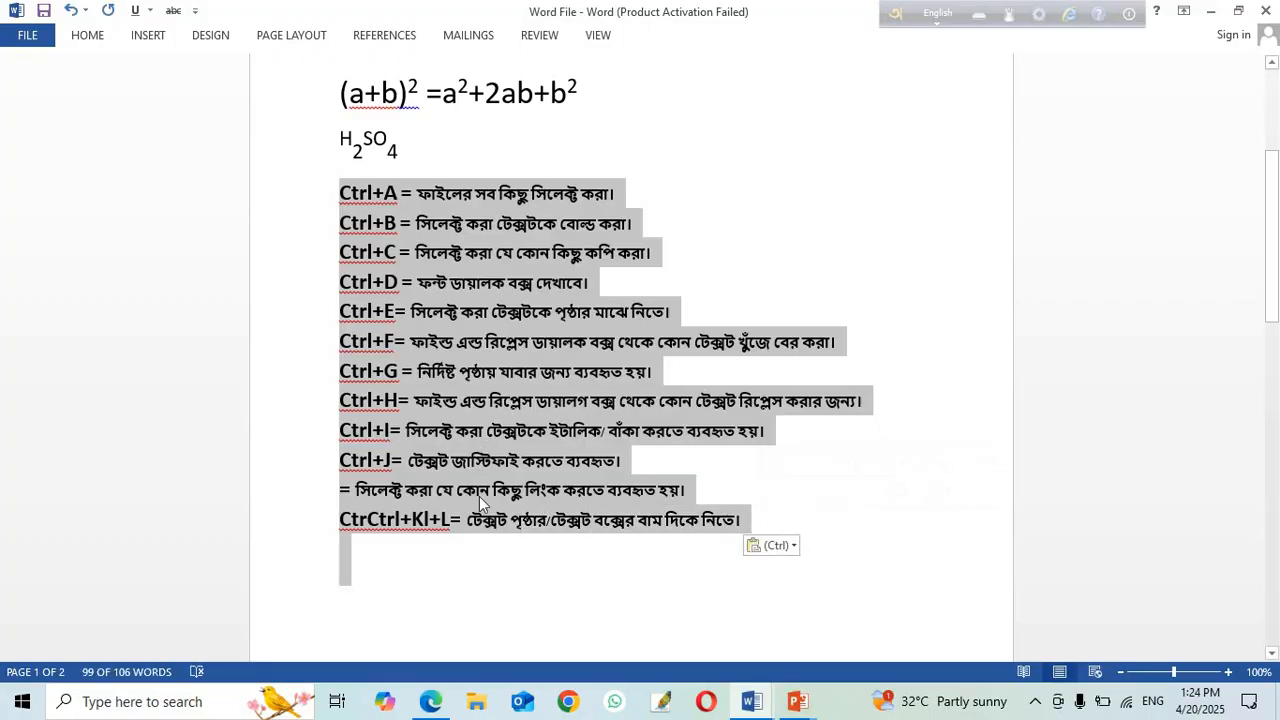
# Step: Delete the stray '=' line and the garbled Ctrl+L line
pyautogui.click(497, 522)
pyautogui.moveTo(334, 490); pyautogui.dragTo(765, 563)
pyautogui.press('Delete')
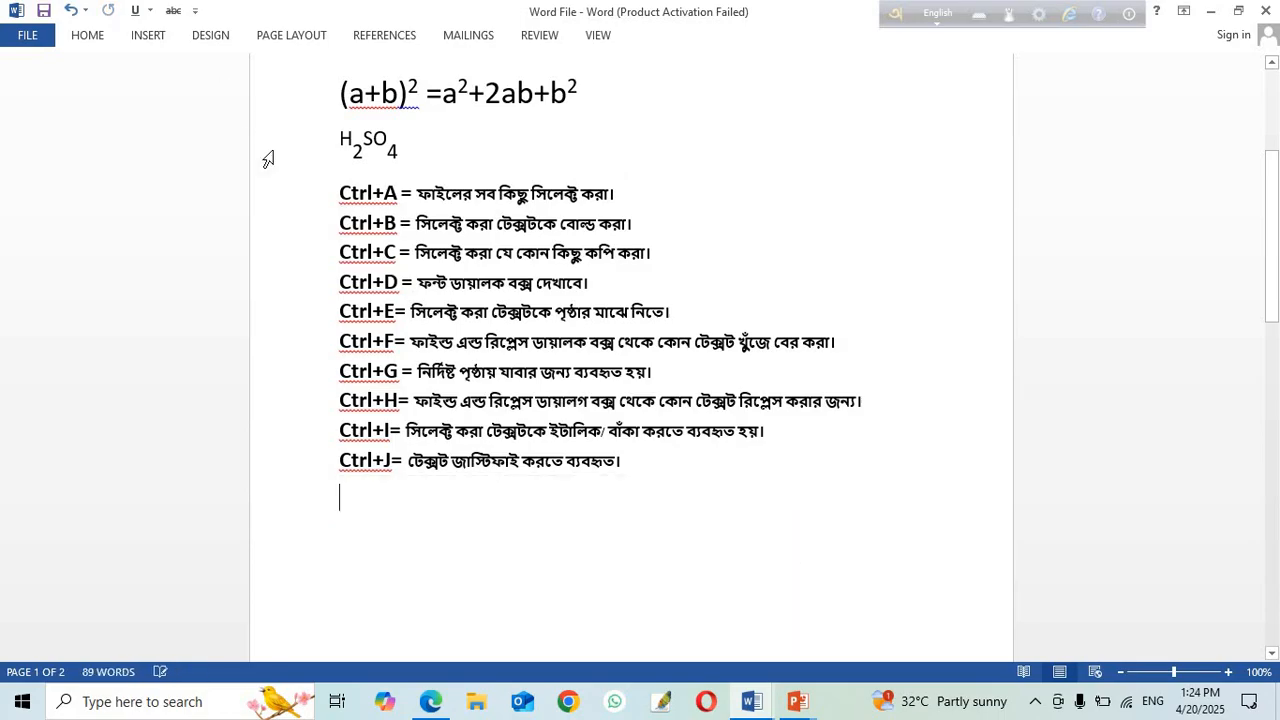
# Step: Select the remaining shortcut lines and browse bullet styles without applying one
pyautogui.moveTo(339, 190); pyautogui.dragTo(570, 486)
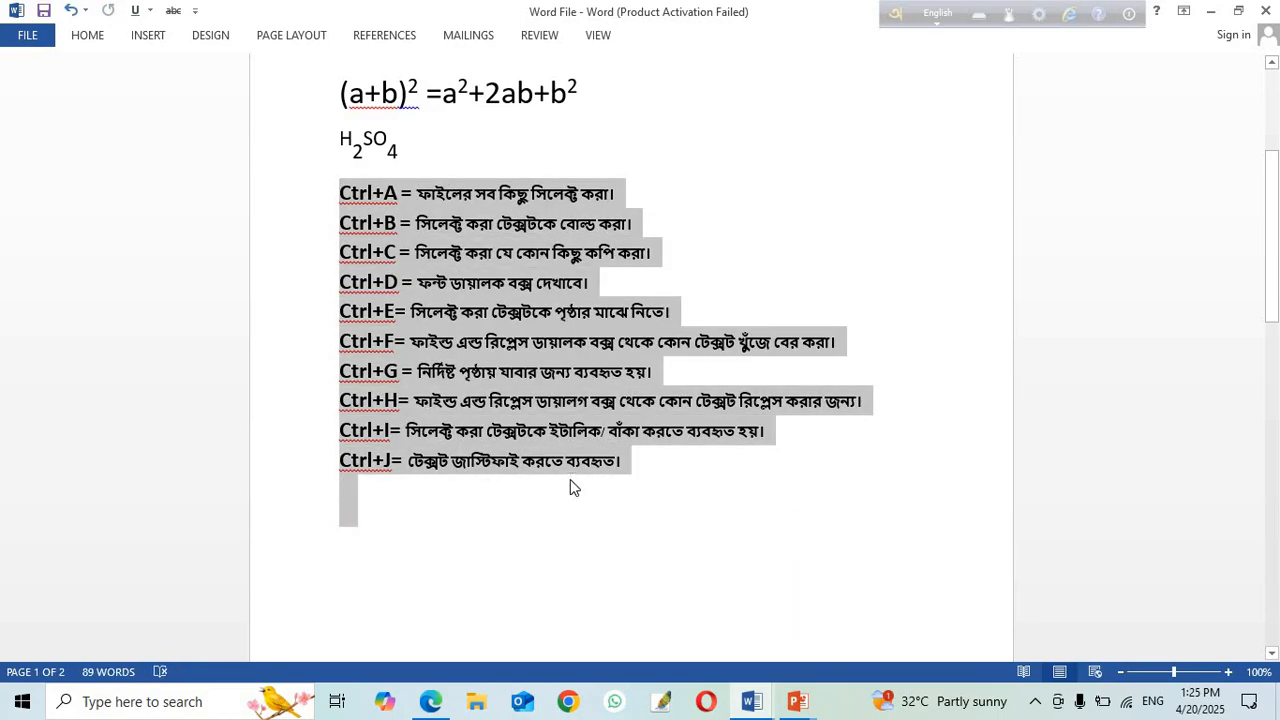
pyautogui.click(89, 34)
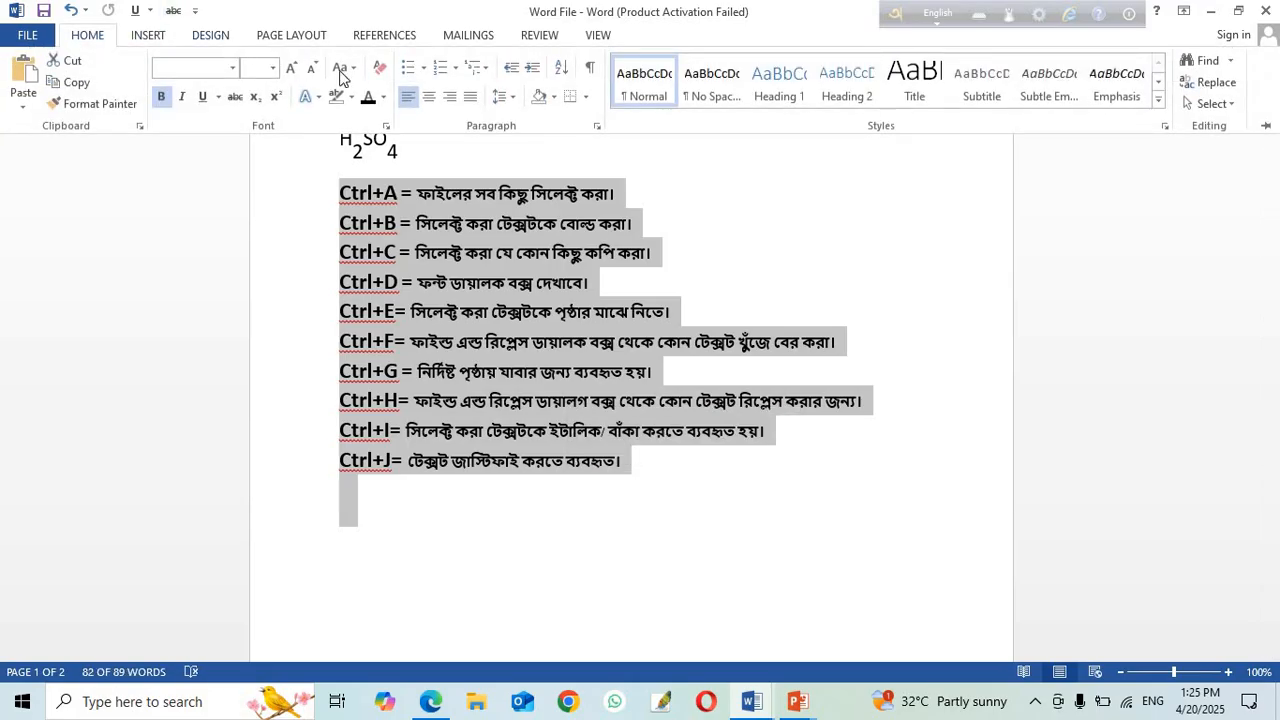
pyautogui.click(424, 68)
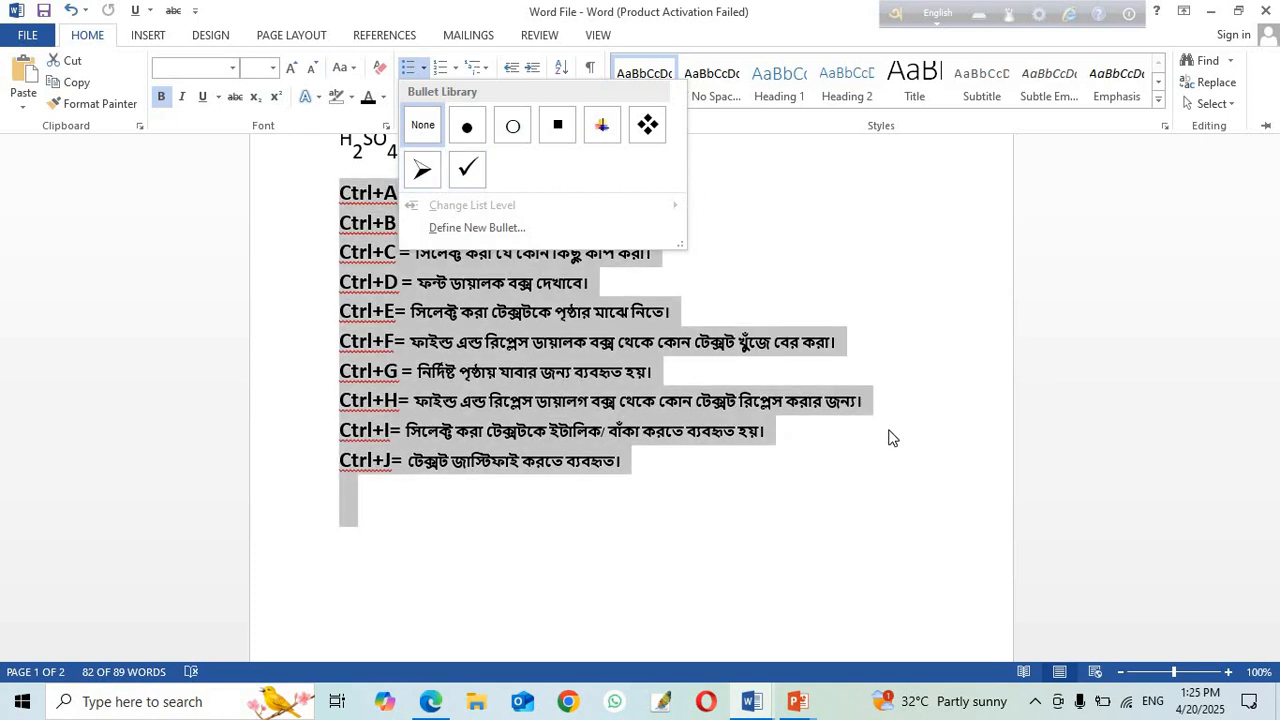
pyautogui.click(889, 431)
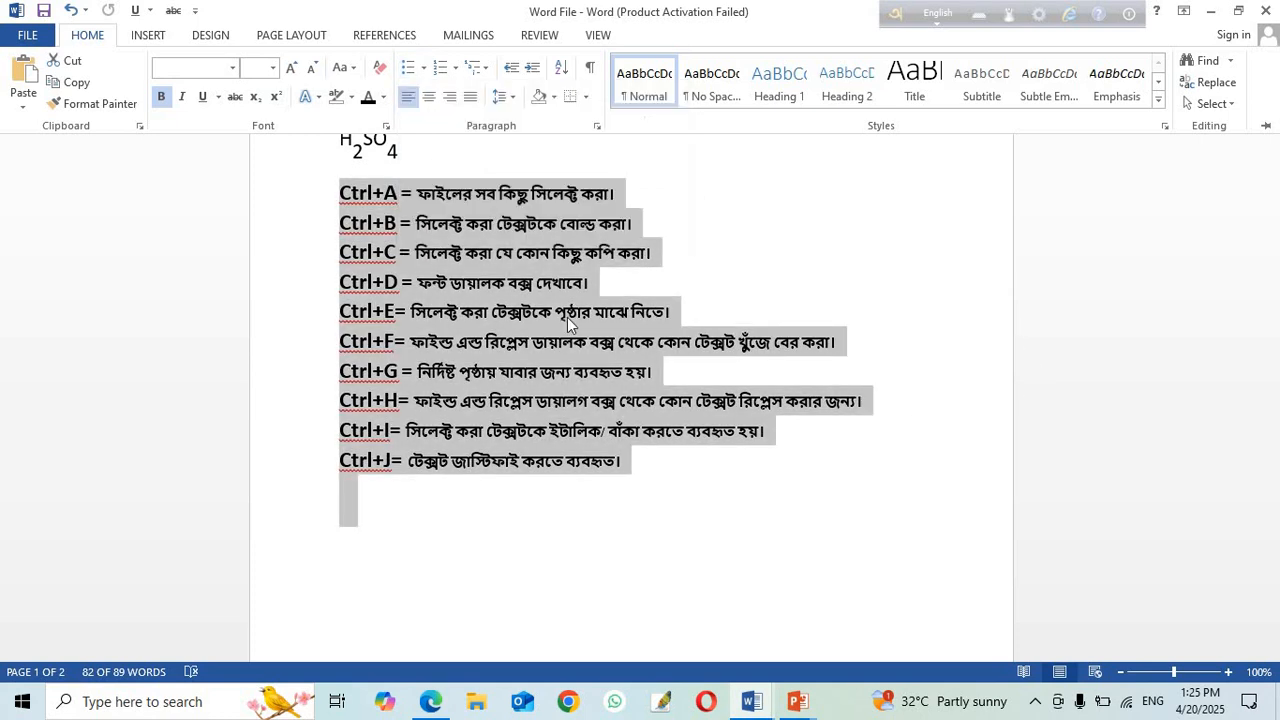
pyautogui.hotkey('ctrl', 'F1')
pyautogui.click(342, 232)
# Step: Delete the Ctrl+C through Ctrl+J lines and the Ctrl+B line, leaving Ctrl+A selected
pyautogui.moveTo(343, 250); pyautogui.dragTo(645, 468)
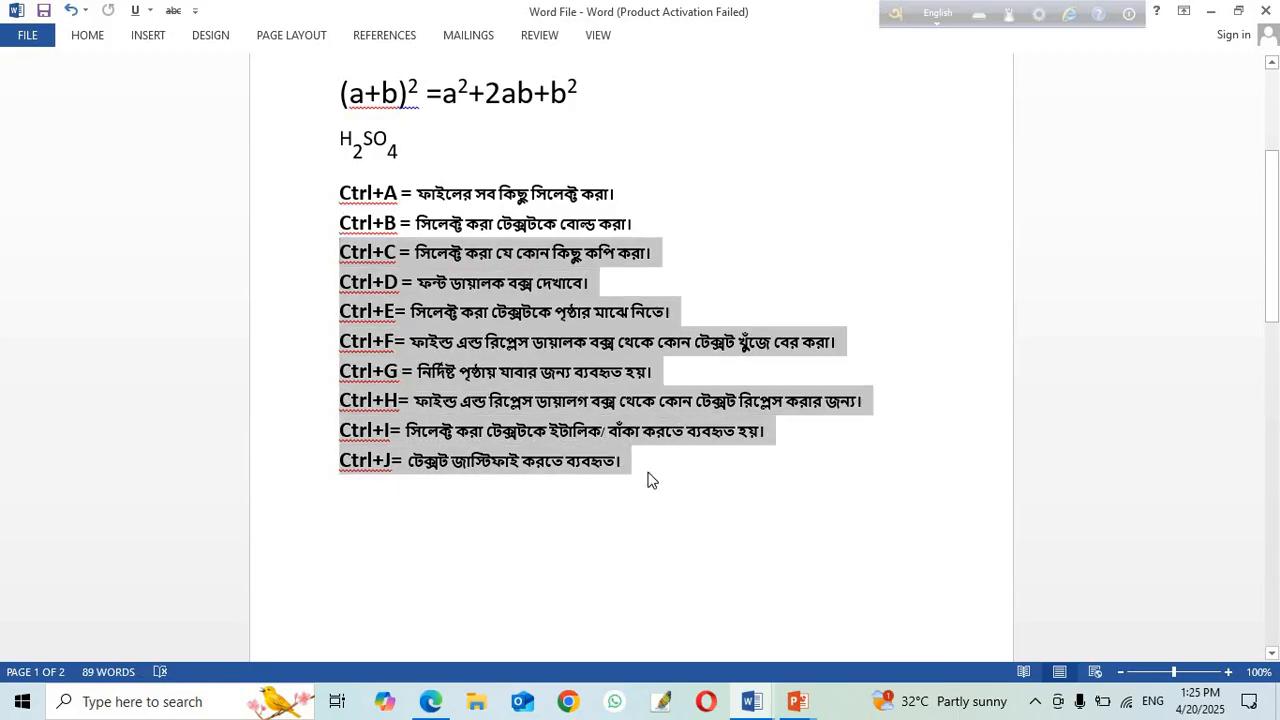
pyautogui.press('Delete')
pyautogui.moveTo(342, 222); pyautogui.dragTo(600, 251)
pyautogui.press('Delete')
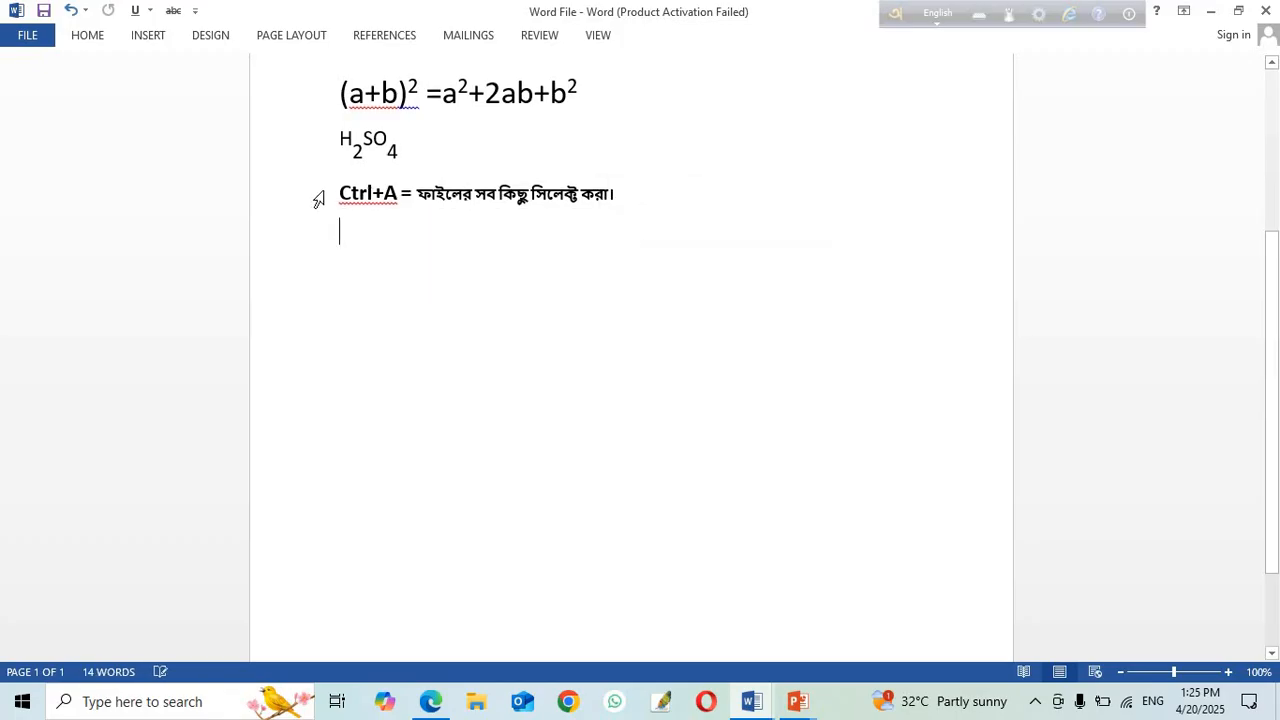
pyautogui.click(318, 197)
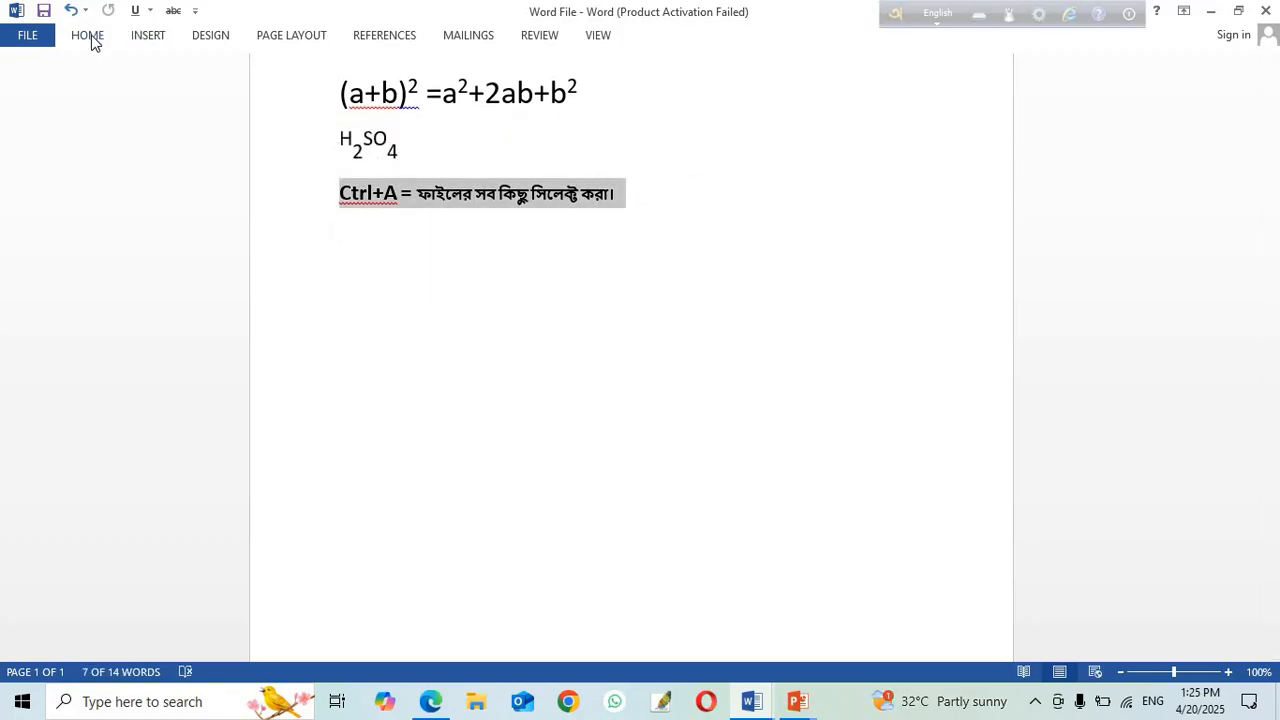
# Step: Give the Ctrl+A line an arrow bullet and add an empty arrow bullet below it
pyautogui.click(88, 35)
pyautogui.click(424, 68)
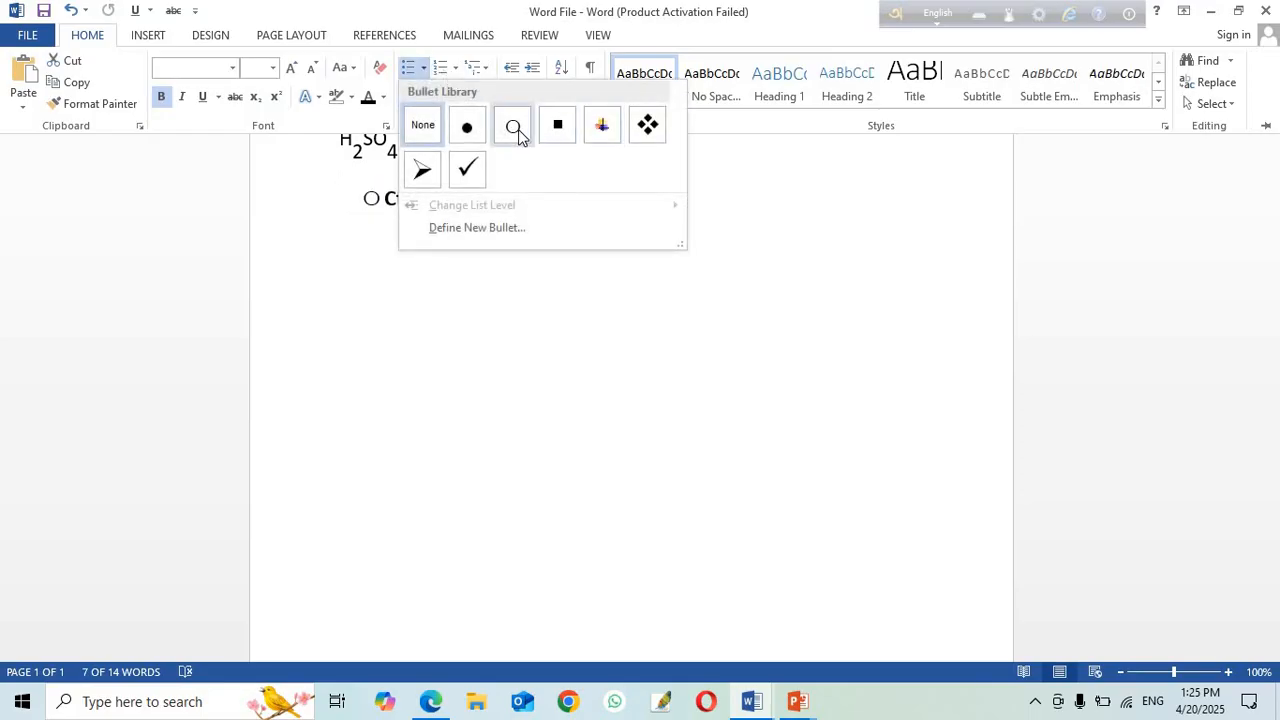
pyautogui.click(425, 171)
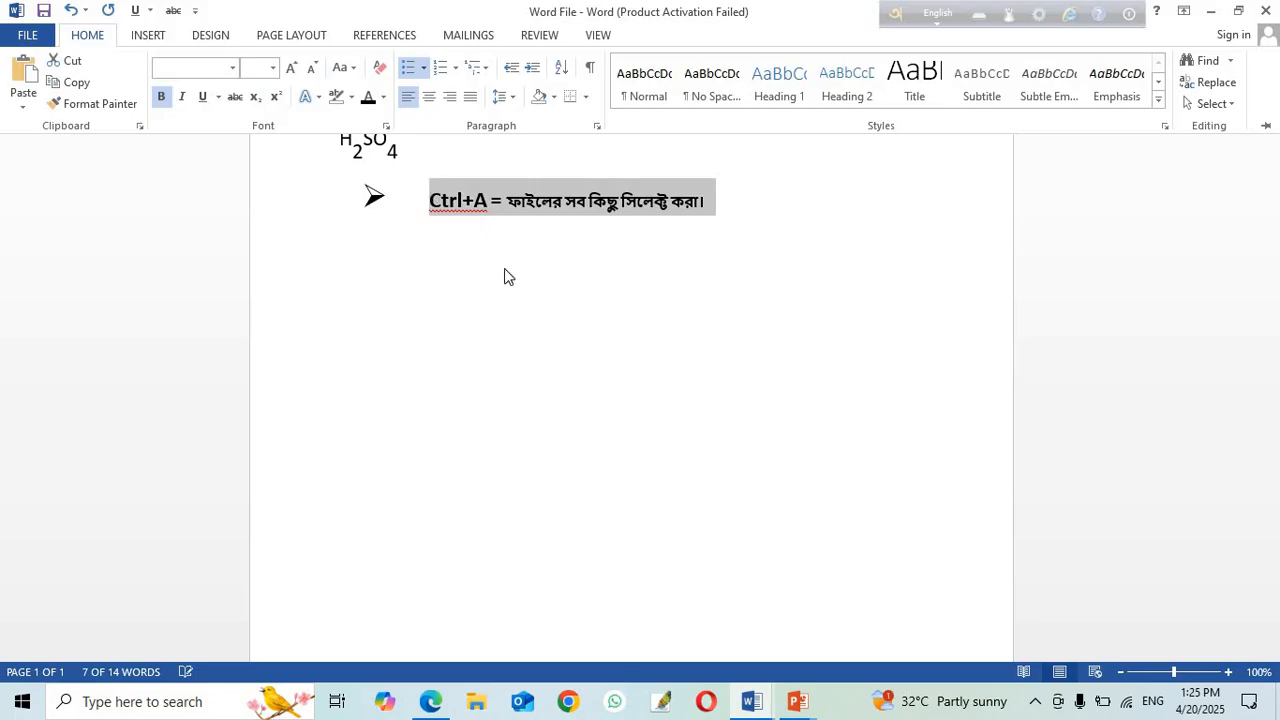
pyautogui.hotkey('ctrl', 'F1')
pyautogui.click(739, 203)
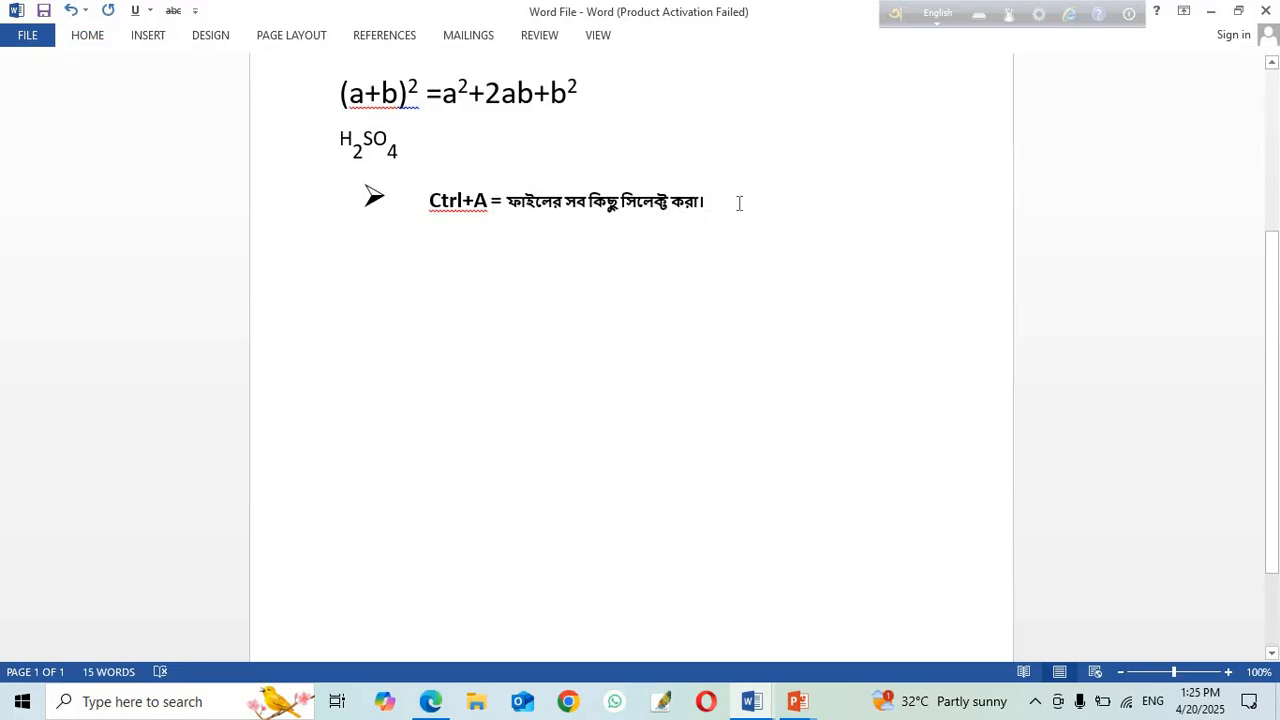
pyautogui.press('Return')
# Step: Copy the Ctrl+A line text into the empty second bullet
pyautogui.moveTo(429, 198); pyautogui.dragTo(711, 200)
pyautogui.hotkey('ctrl', 'c')
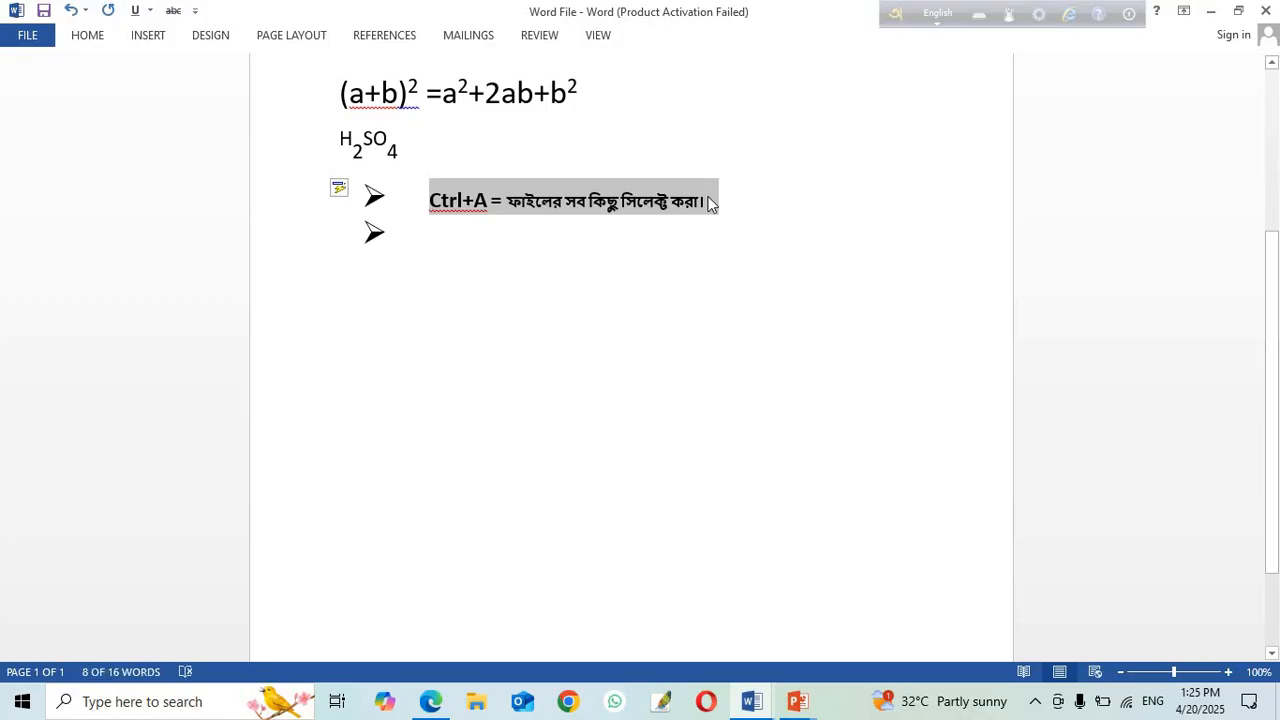
pyautogui.click(430, 232)
pyautogui.hotkey('ctrl', 'v')
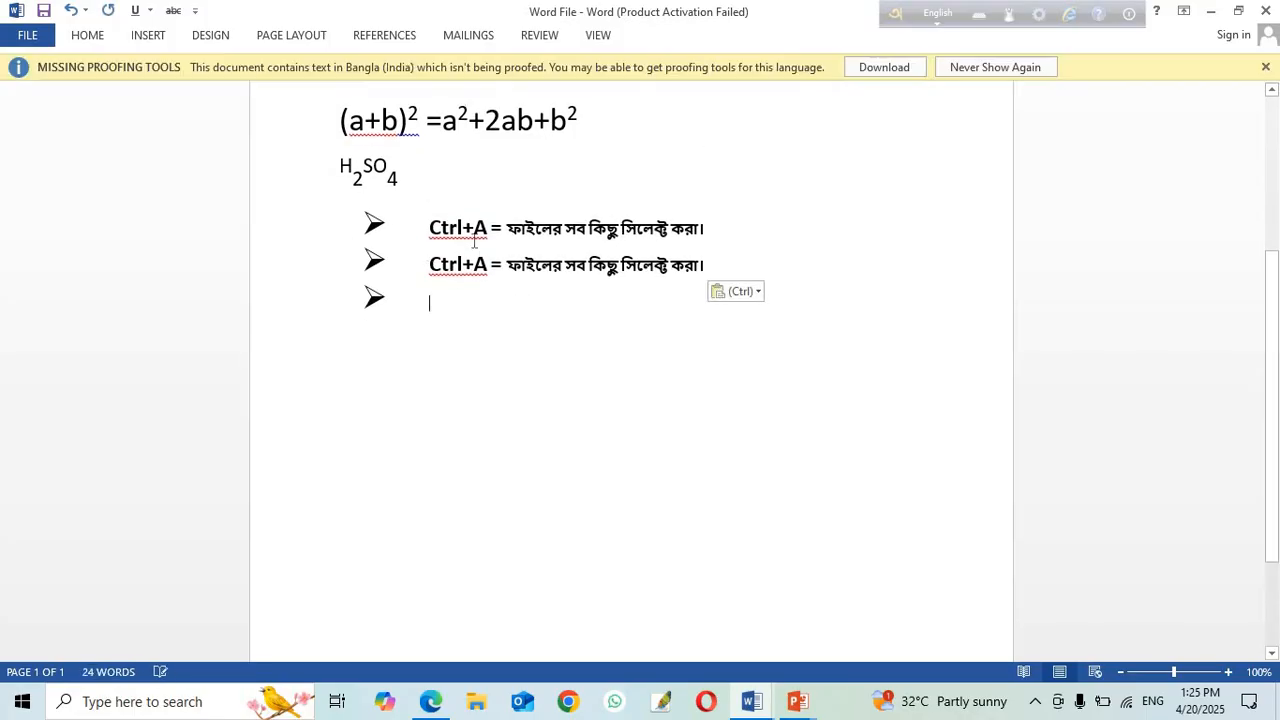
# Step: Edit the second bullet to read 'Ctrl+B = ফাইলের সব কিছু bold করা।' and start another bullet
pyautogui.click(490, 265)
pyautogui.press('BackSpace')
pyautogui.write('B')
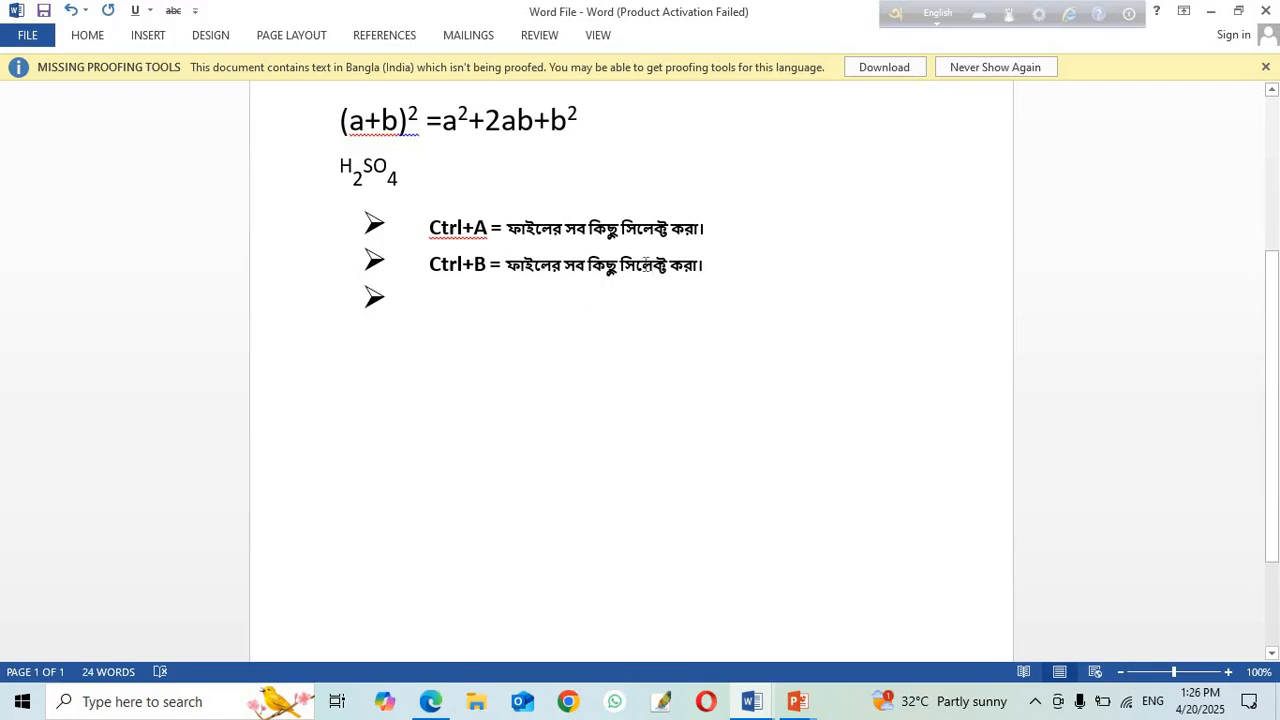
pyautogui.doubleClick(646, 264)
pyautogui.write('b')
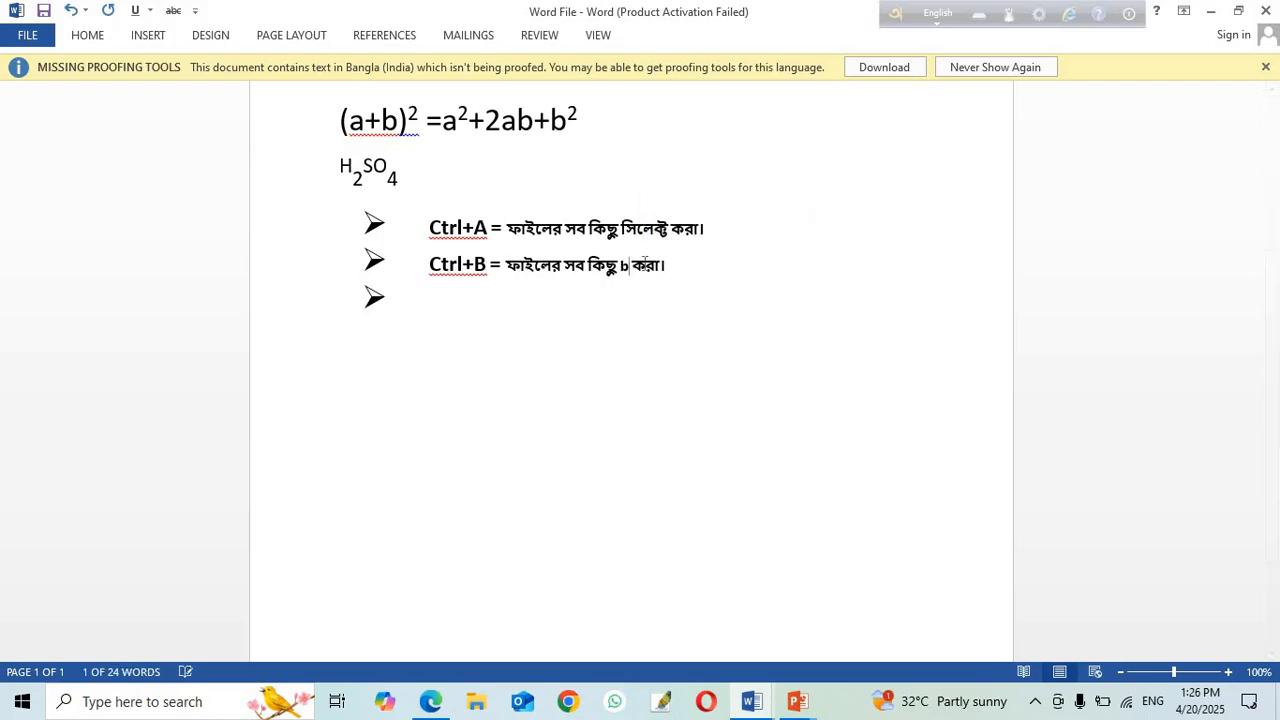
pyautogui.write('old')
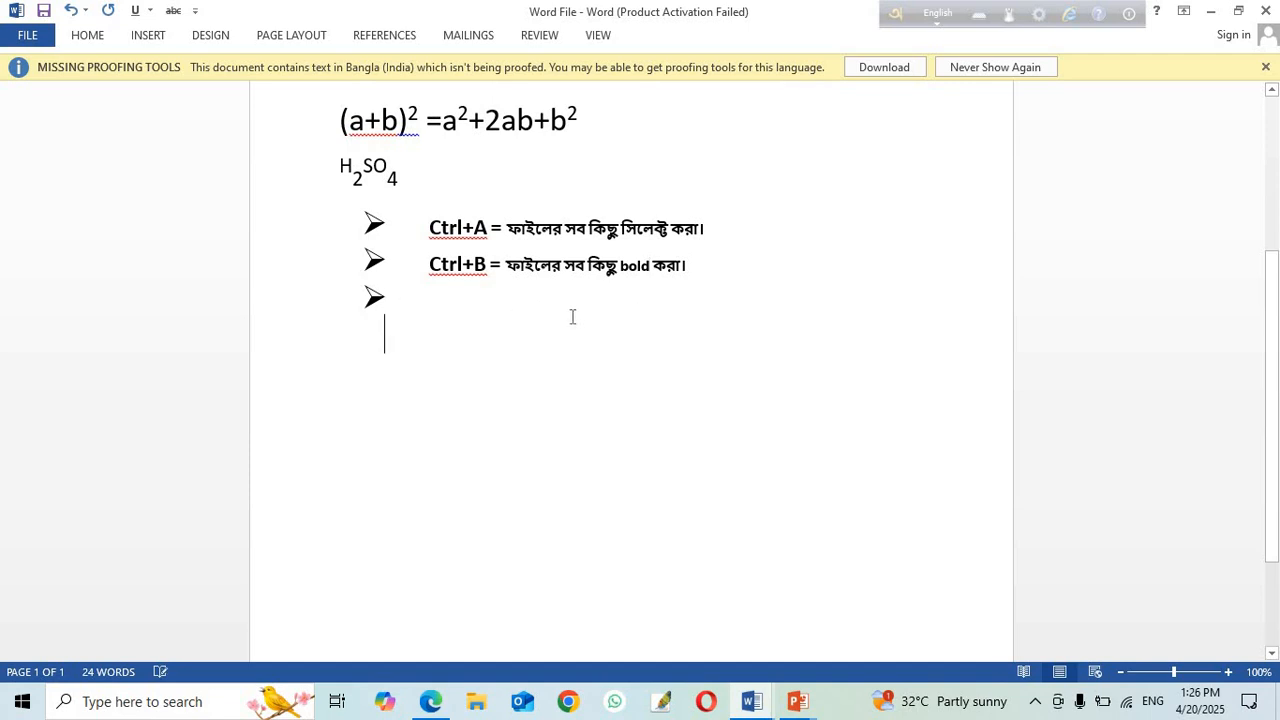
pyautogui.press('Return')
# Step: Shift the arrow-bullet list further right and remove the extra empty bullet
pyautogui.click(372, 376)
pyautogui.moveTo(420, 363); pyautogui.dragTo(419, 362)
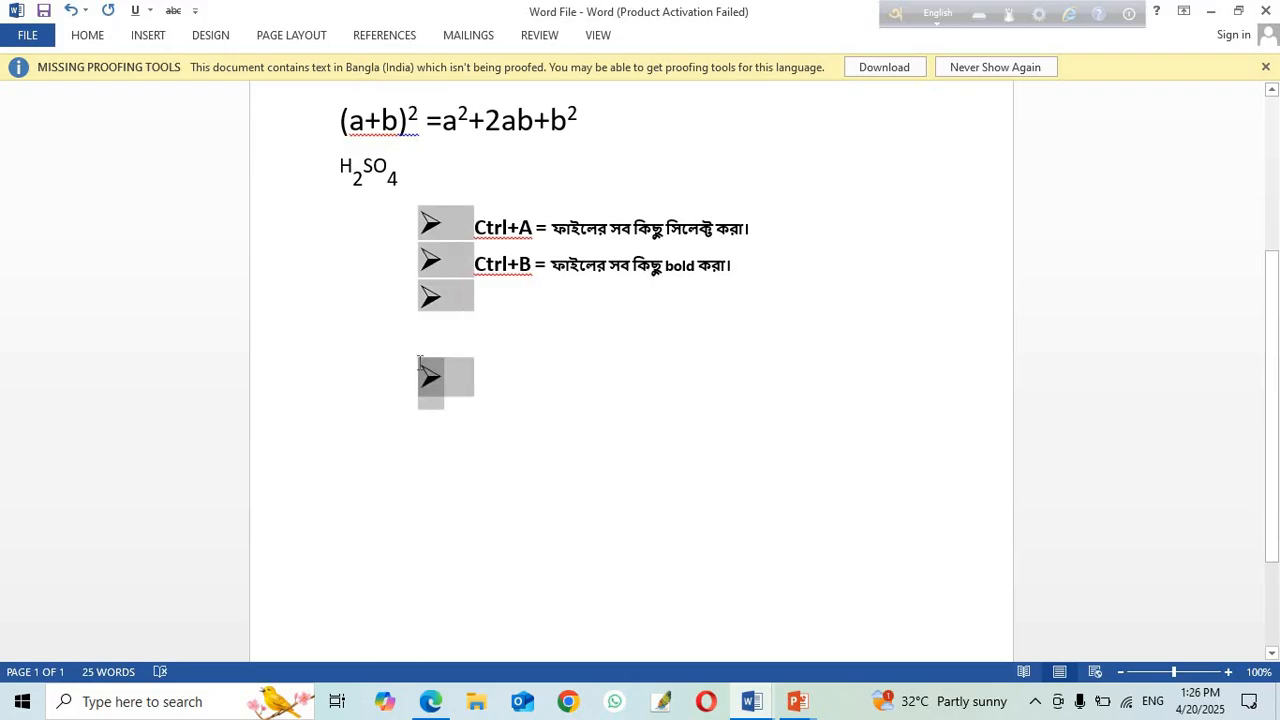
pyautogui.press('BackSpace')
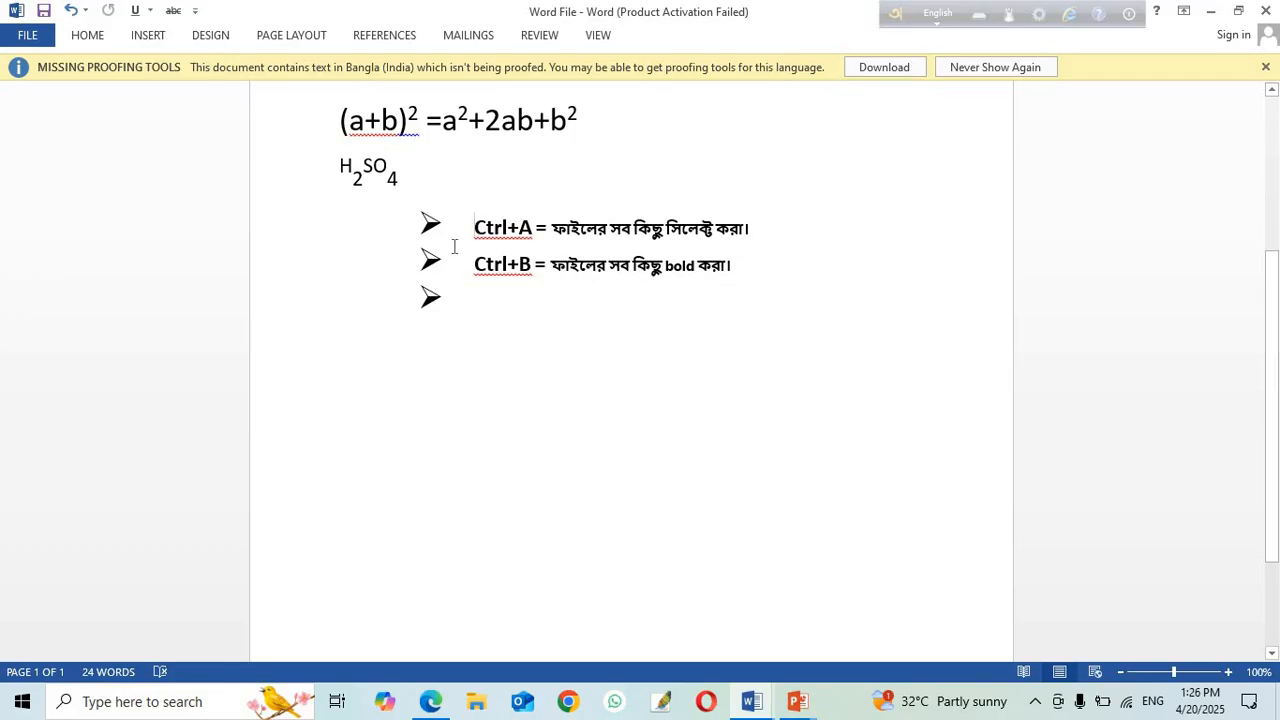
# Step: Convert the list lines to 1. 2. 3. numbering
pyautogui.moveTo(455, 240); pyautogui.dragTo(530, 285)
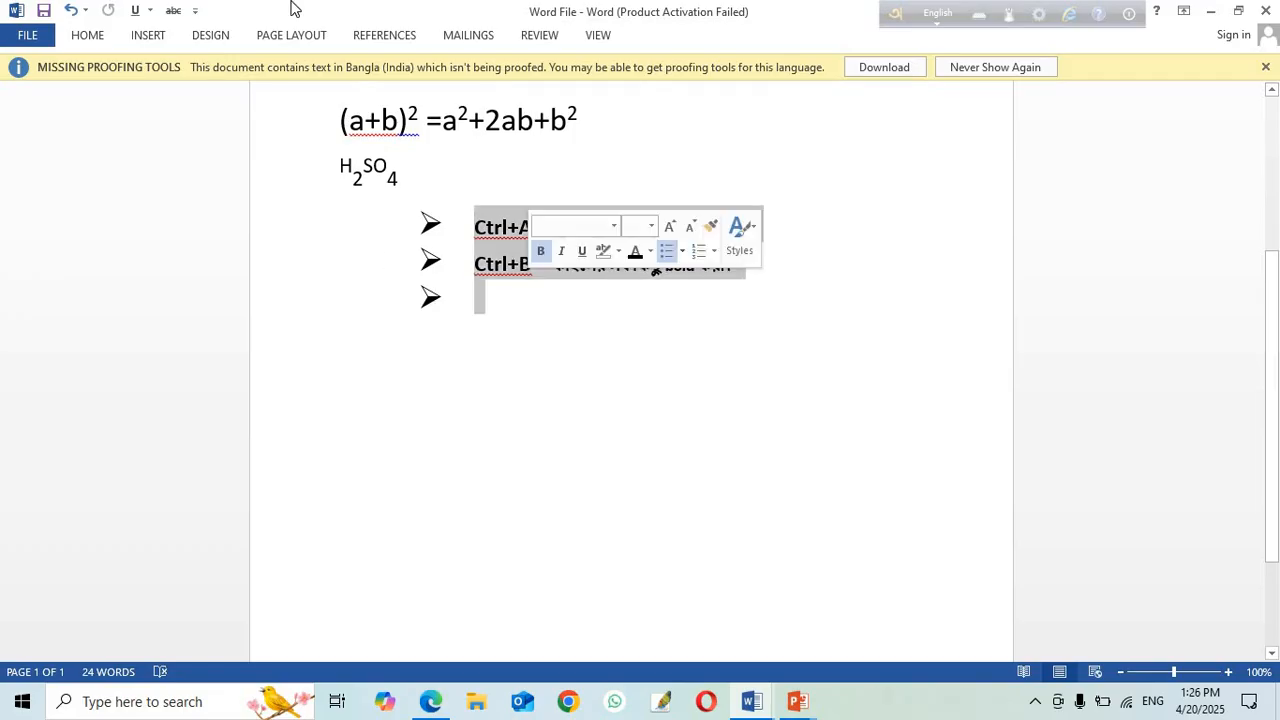
pyautogui.click(87, 36)
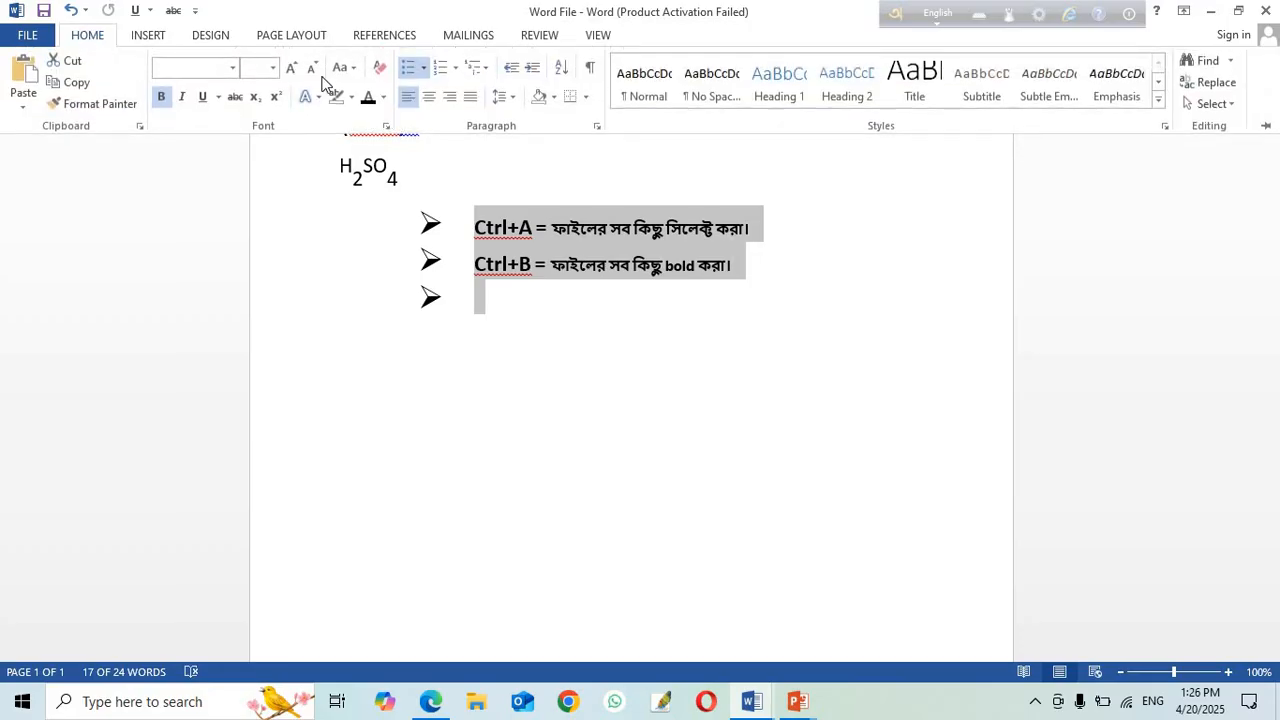
pyautogui.click(457, 69)
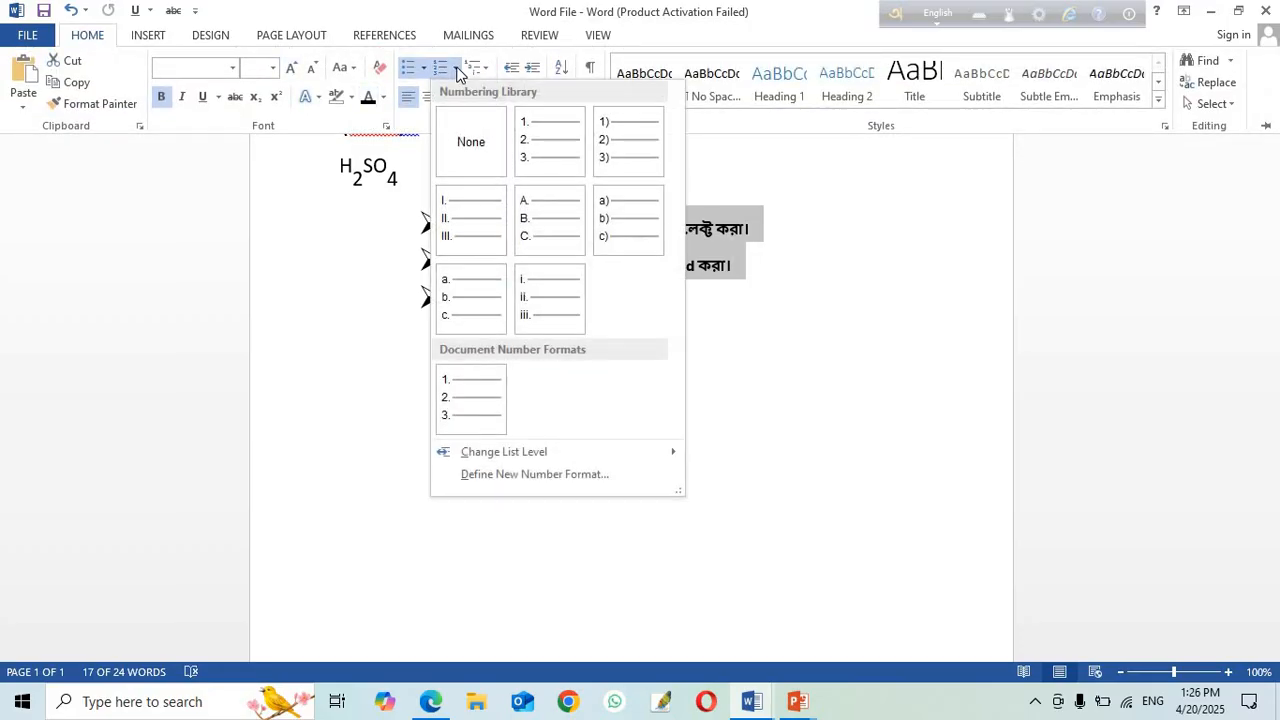
pyautogui.click(534, 135)
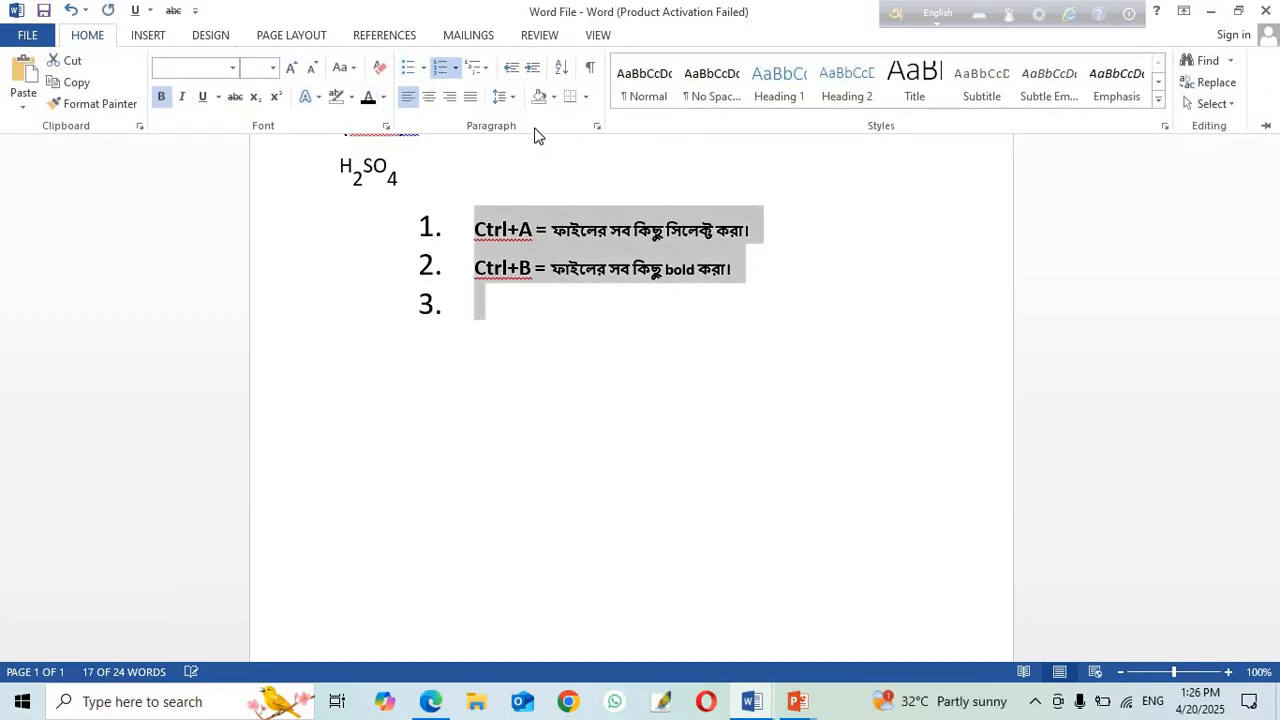
pyautogui.click(490, 311)
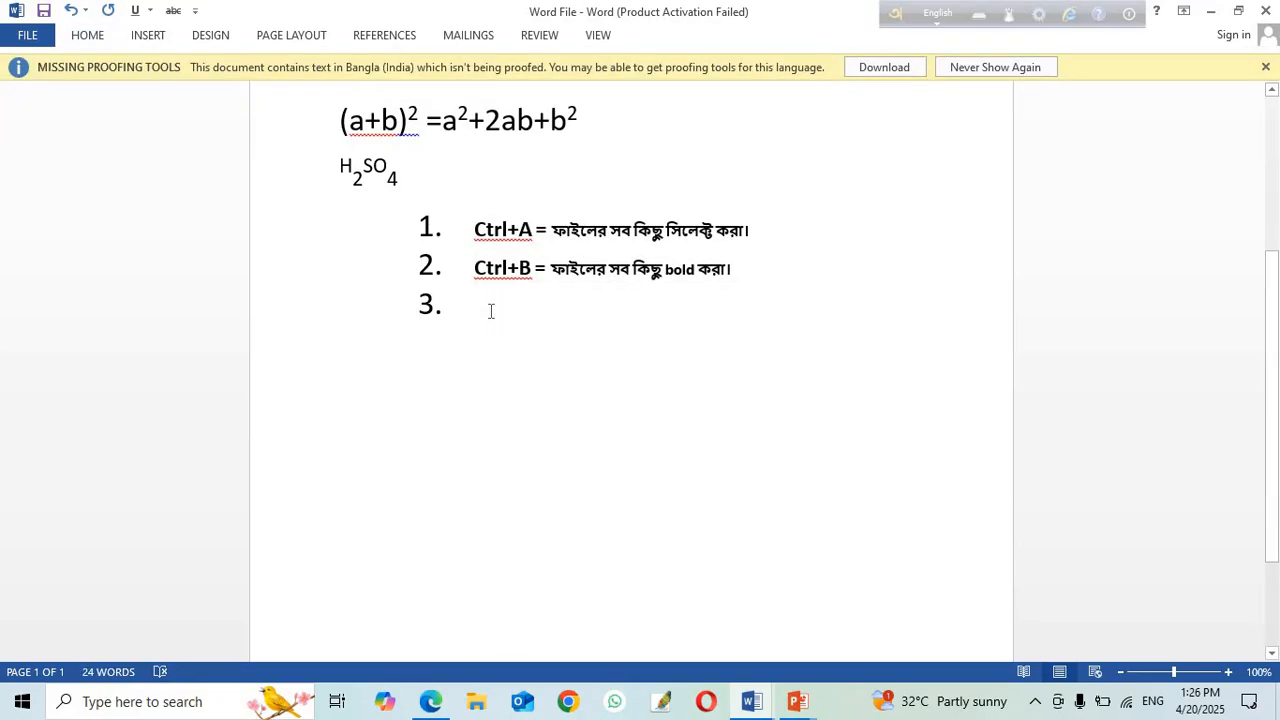
# Step: Paste the Ctrl+A line as numbered items 3 and 4
pyautogui.hotkey('ctrl', 'v')
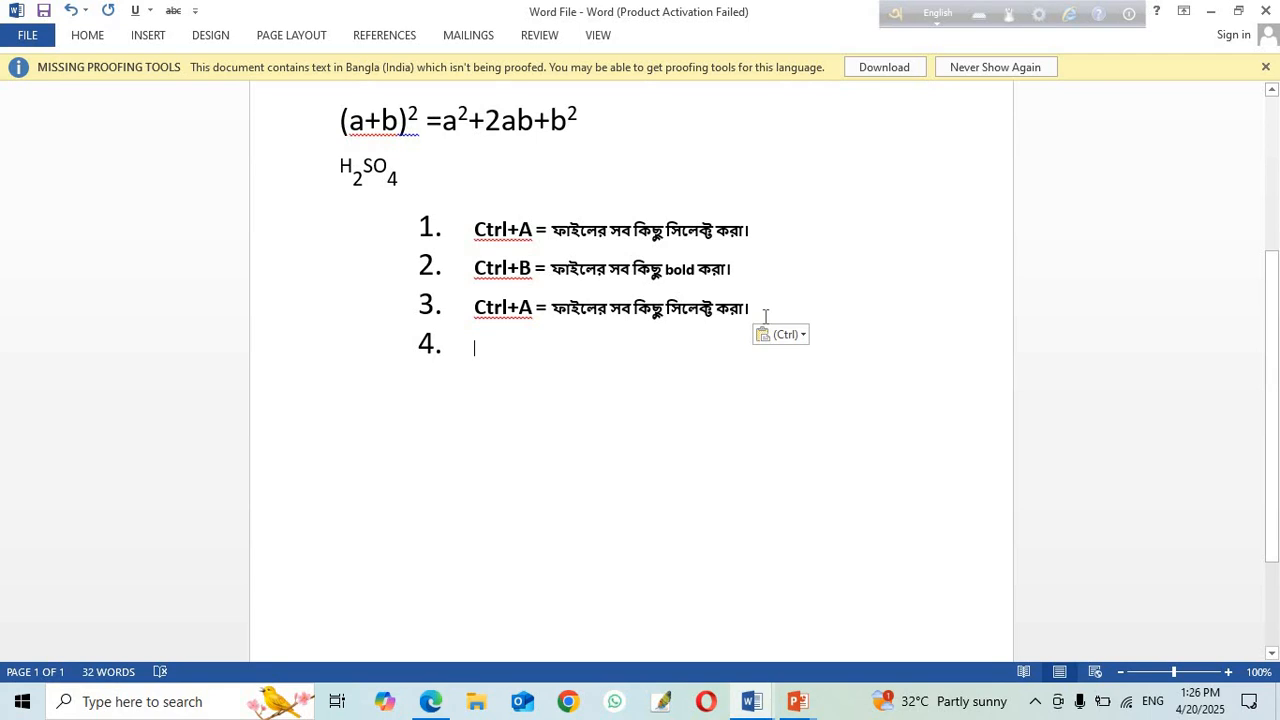
pyautogui.press('Return')
pyautogui.press('Return')
pyautogui.press('Return')
pyautogui.press('Return')
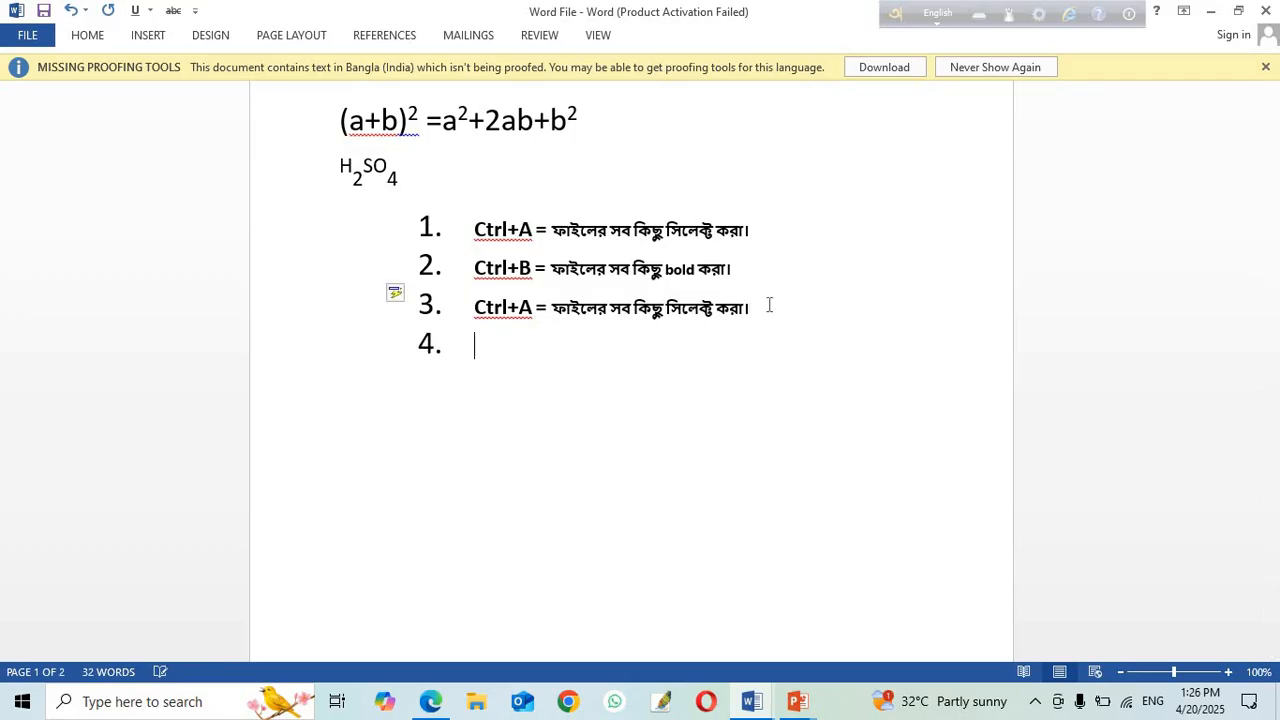
pyautogui.hotkey('ctrl', 'v')
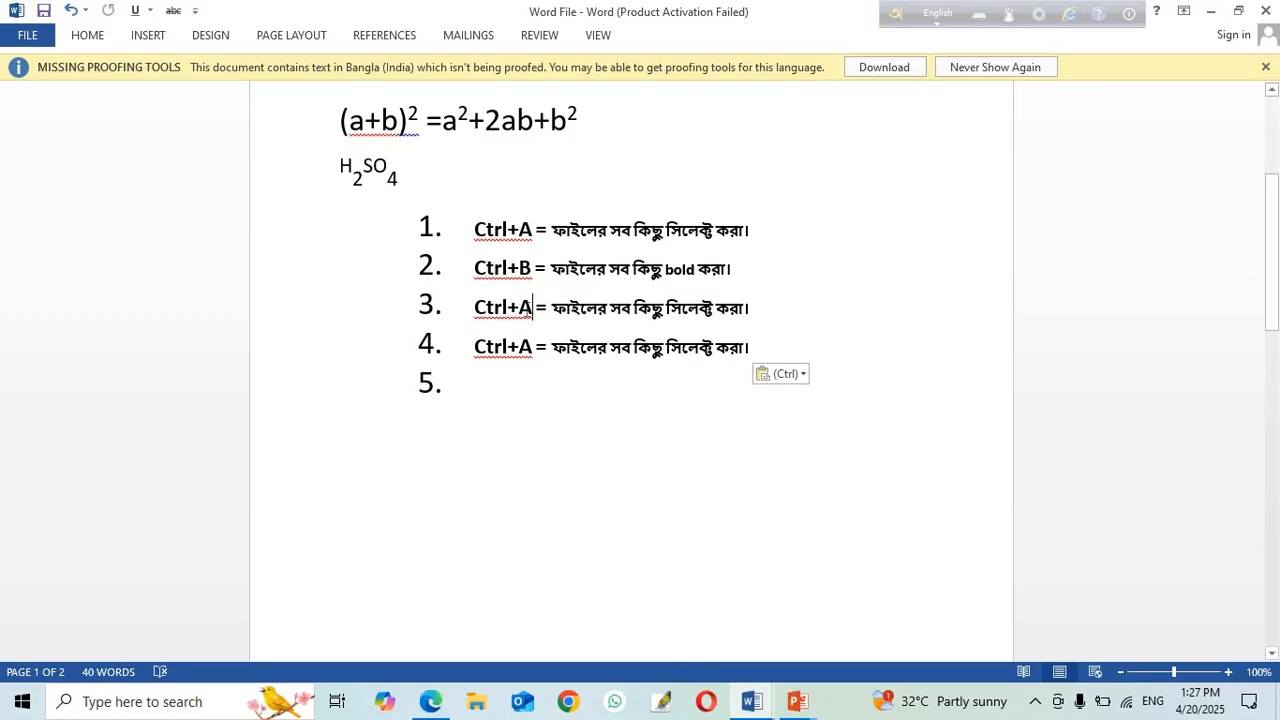
# Step: Change item 3 to read 'Ctrl+C = ফাইলের সব কিছু copy করা।'
pyautogui.doubleClick(526, 308)
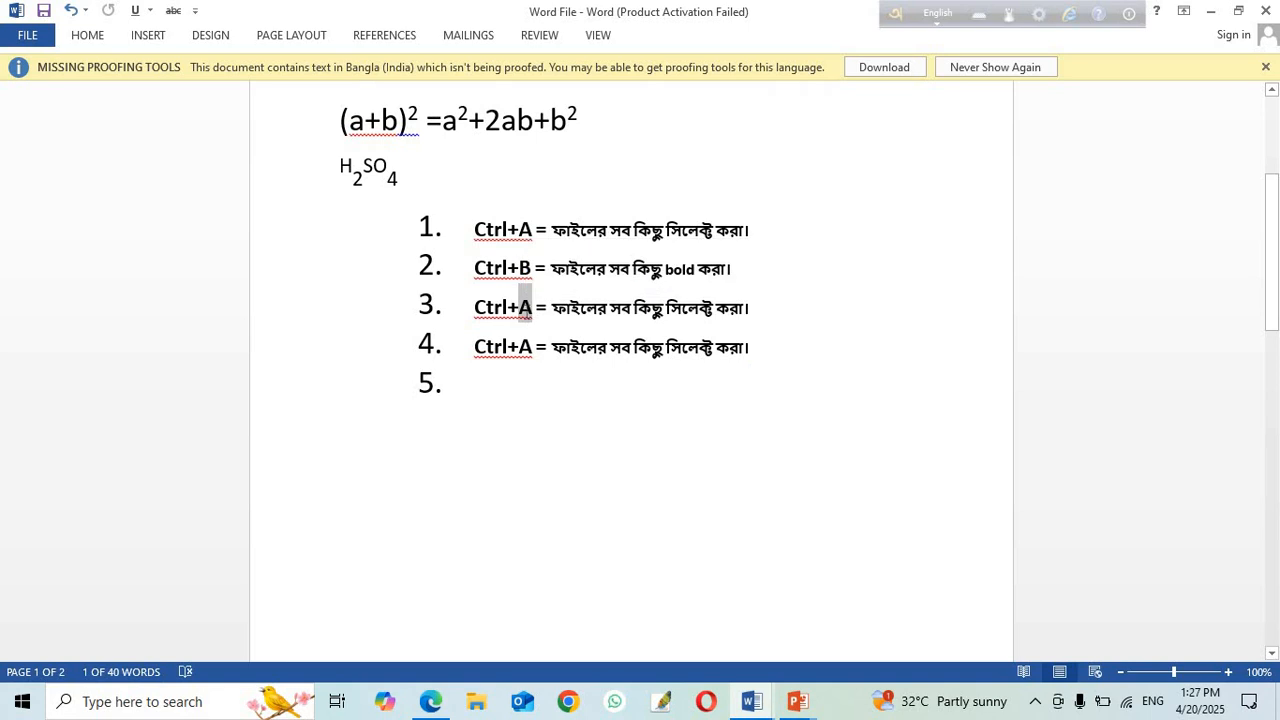
pyautogui.write('C')
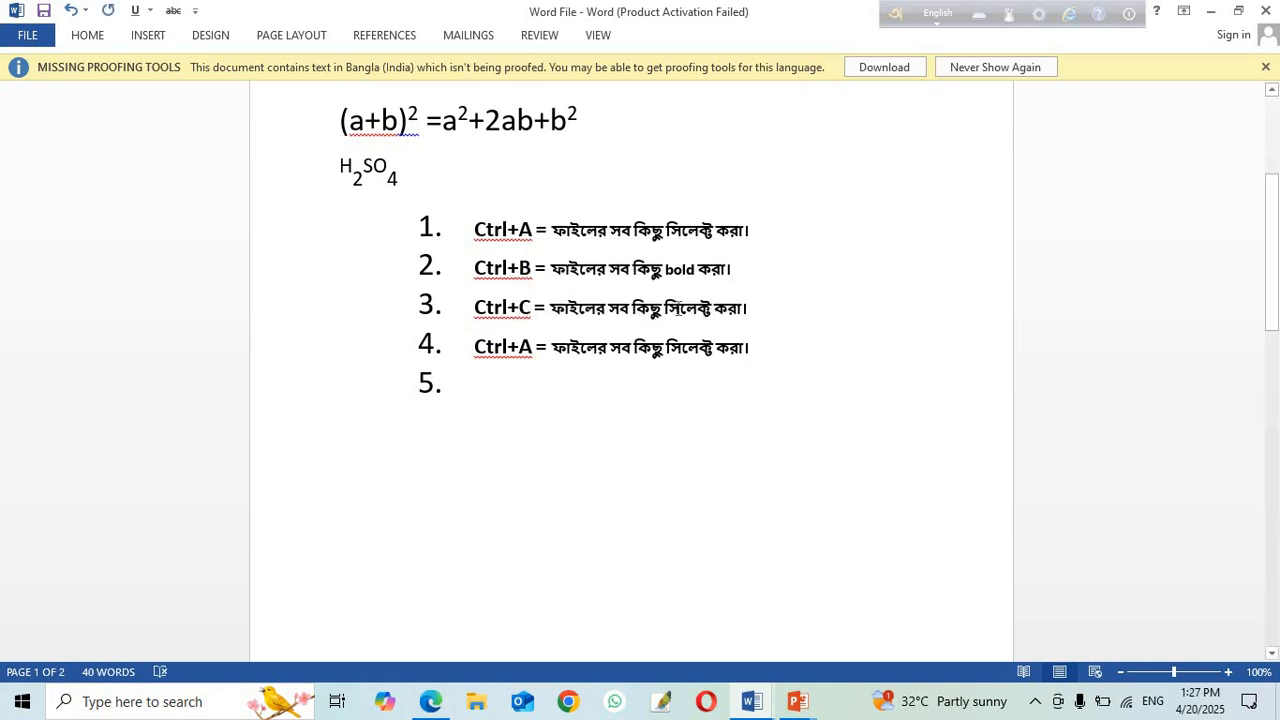
pyautogui.doubleClick(682, 312)
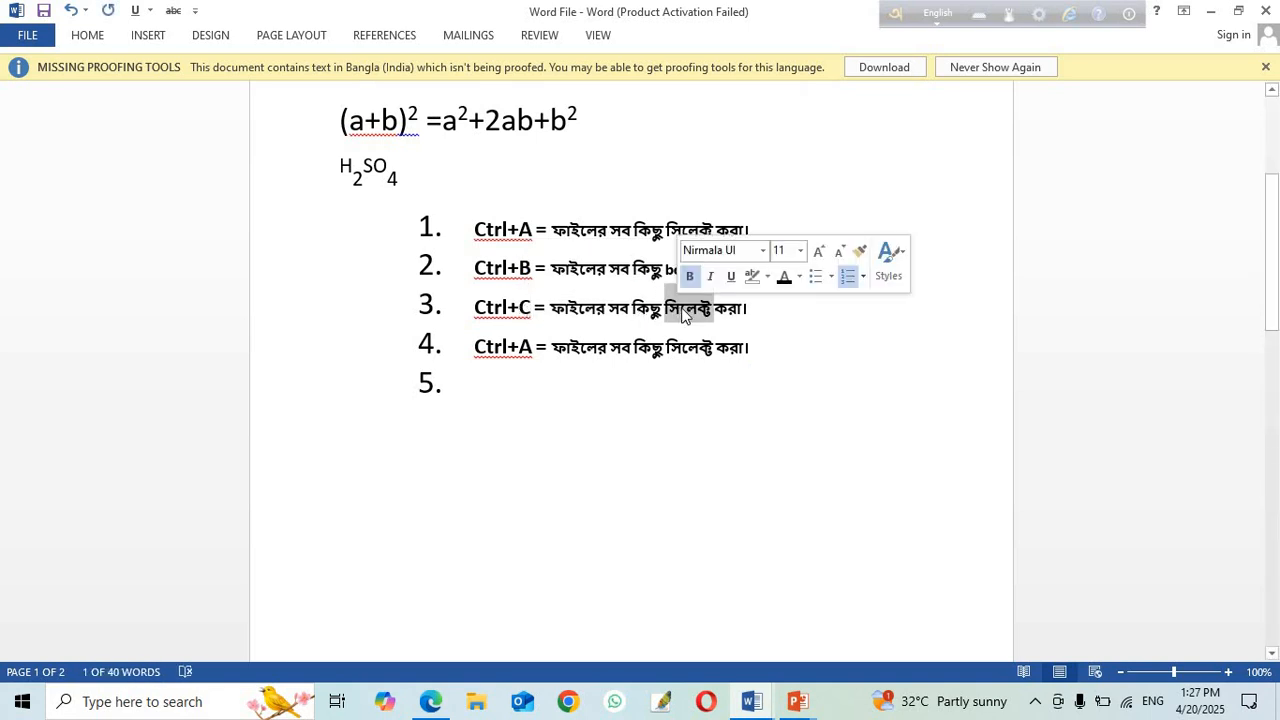
pyautogui.write('copy')
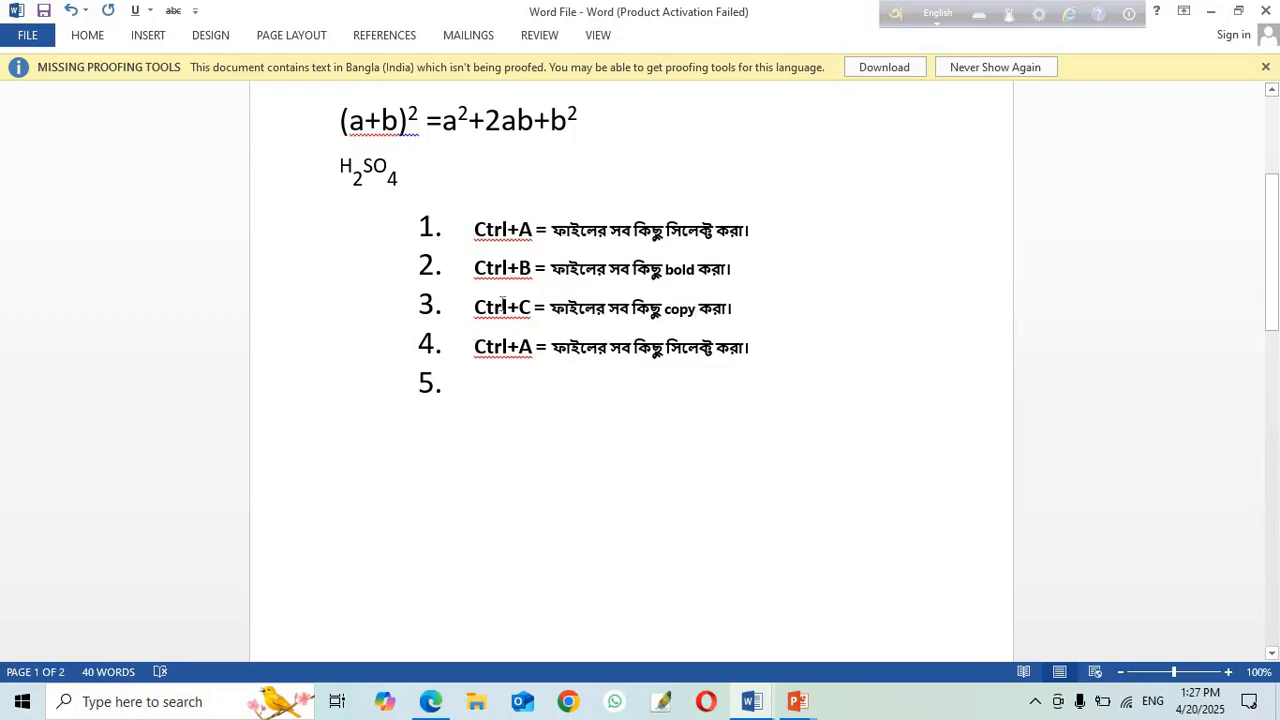
pyautogui.click(94, 40)
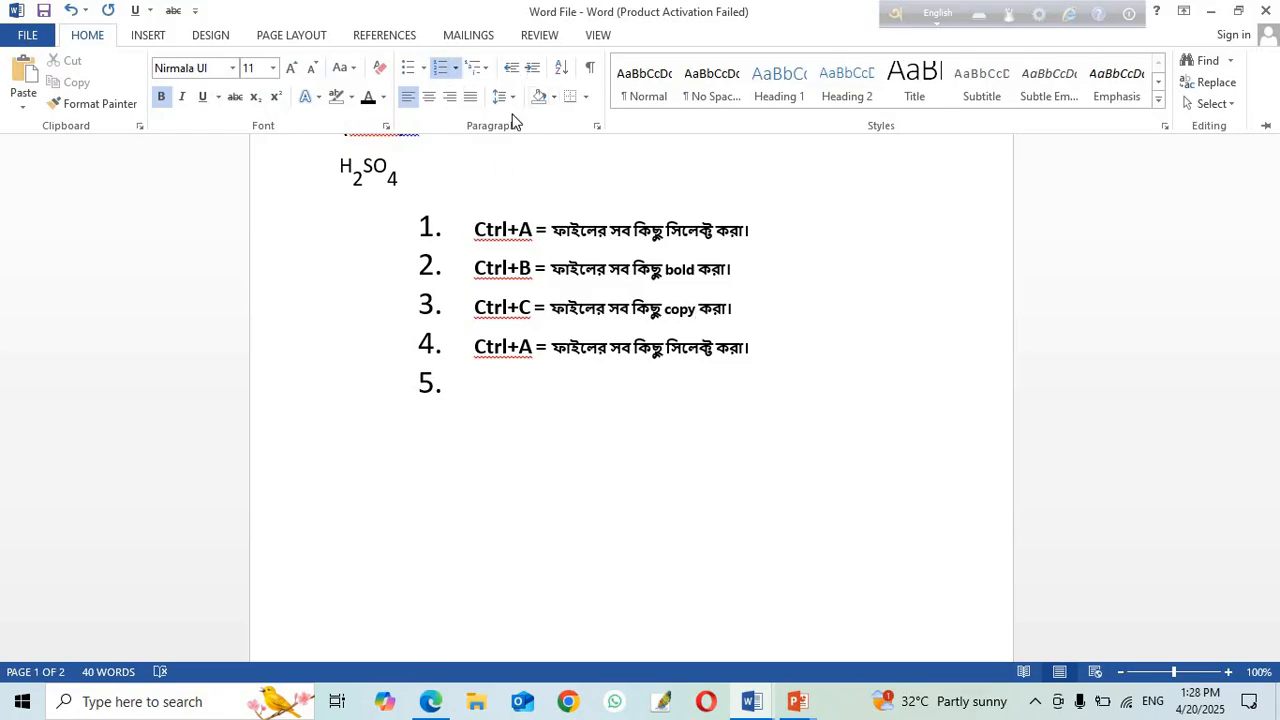
pyautogui.click(488, 70)
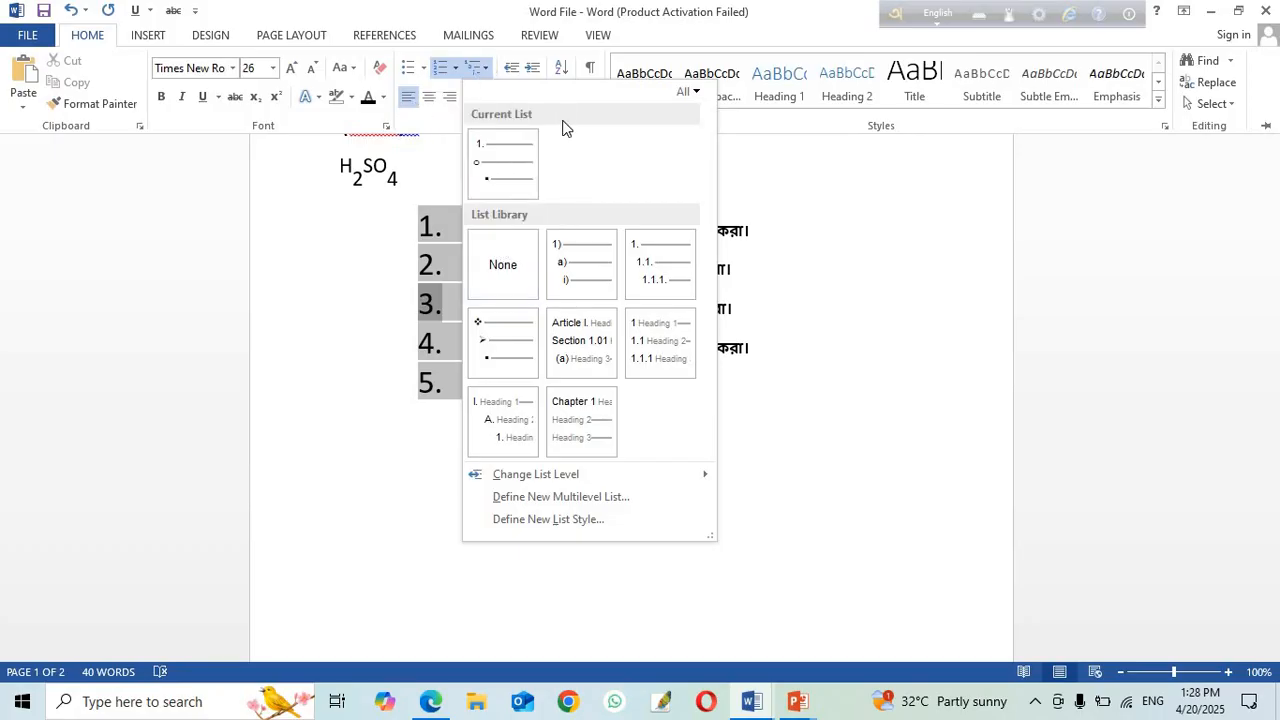
pyautogui.click(761, 170)
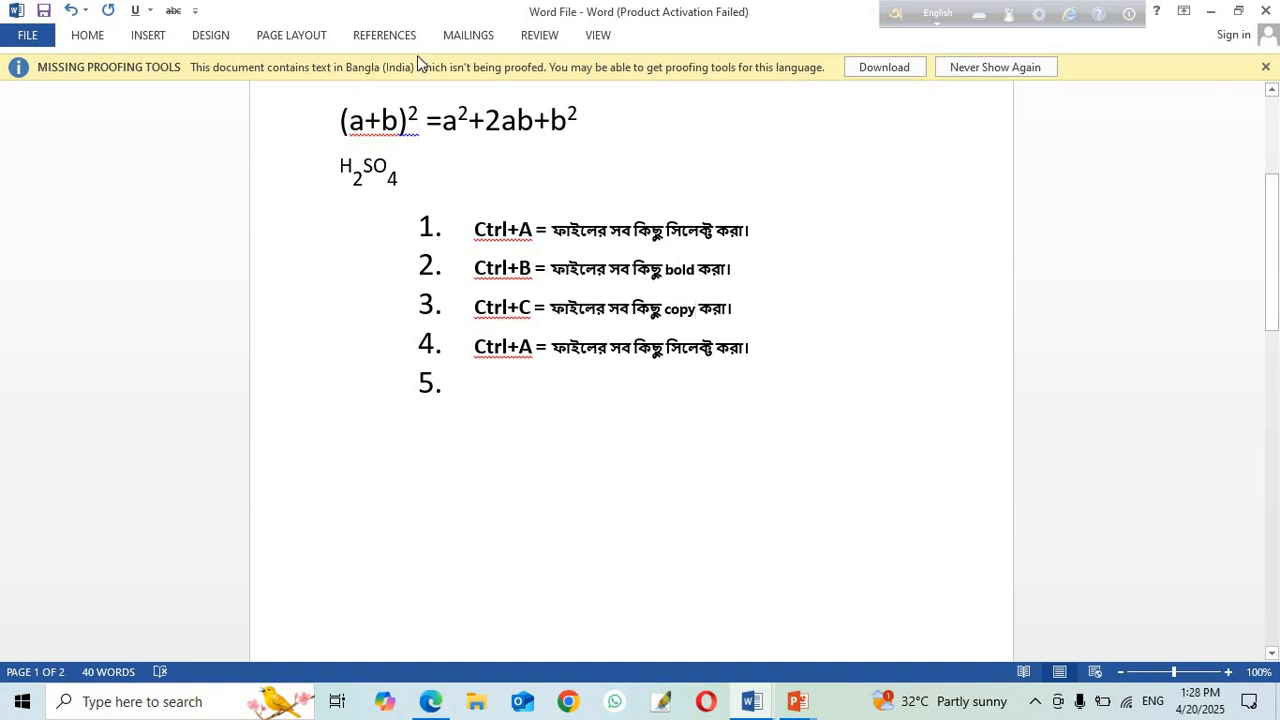
pyautogui.click(87, 34)
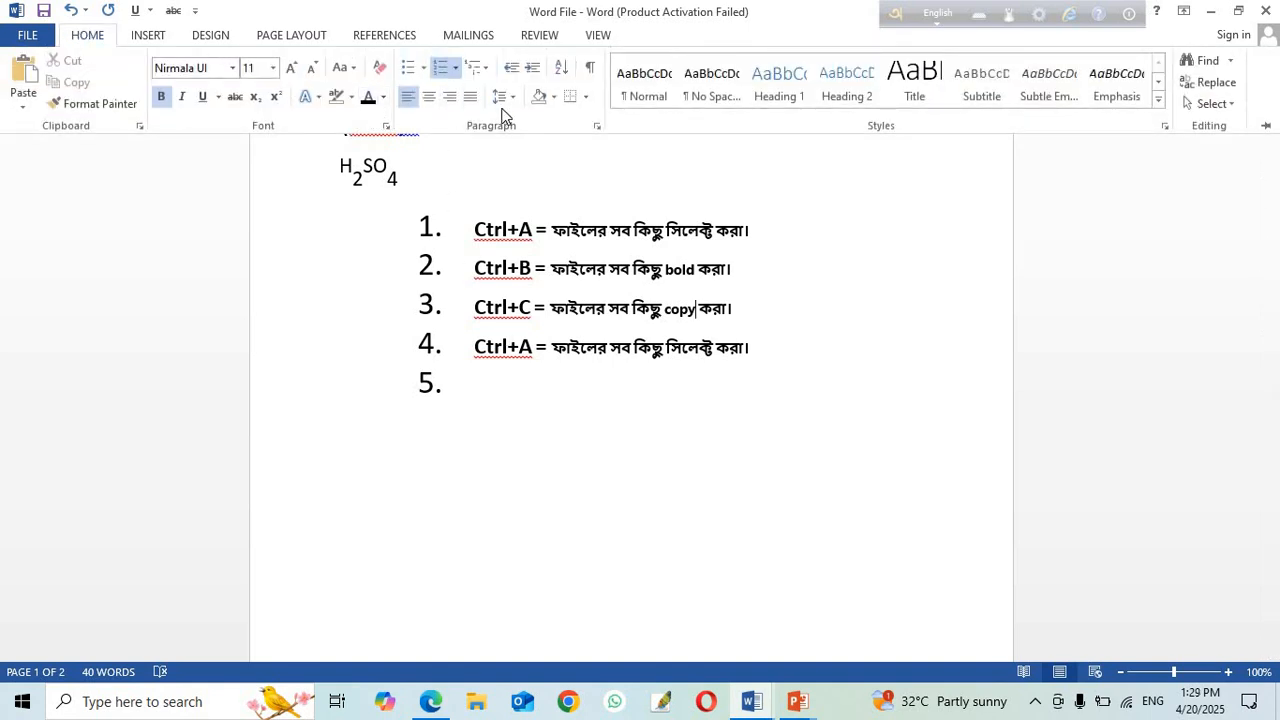
# Step: Center the second numbered item, the Ctrl+B line
pyautogui.scroll(3, 402, 140)
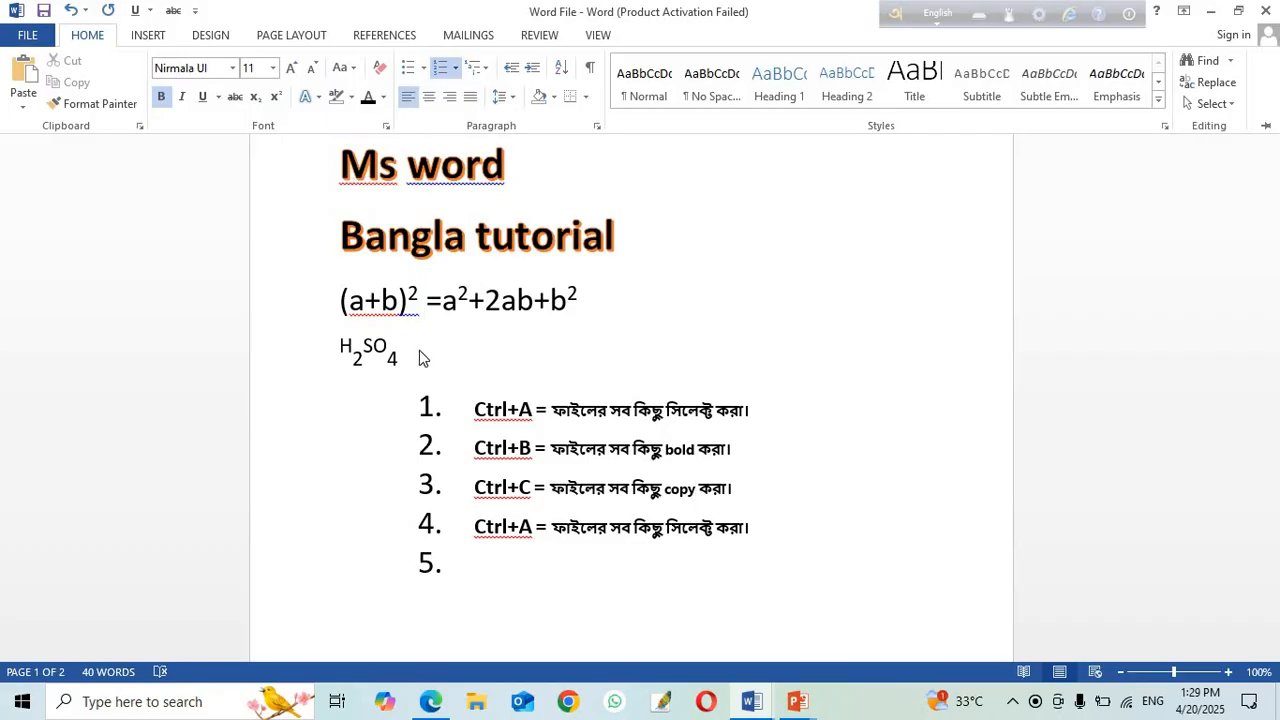
pyautogui.moveTo(422, 414); pyautogui.dragTo(408, 426)
pyautogui.click(425, 440)
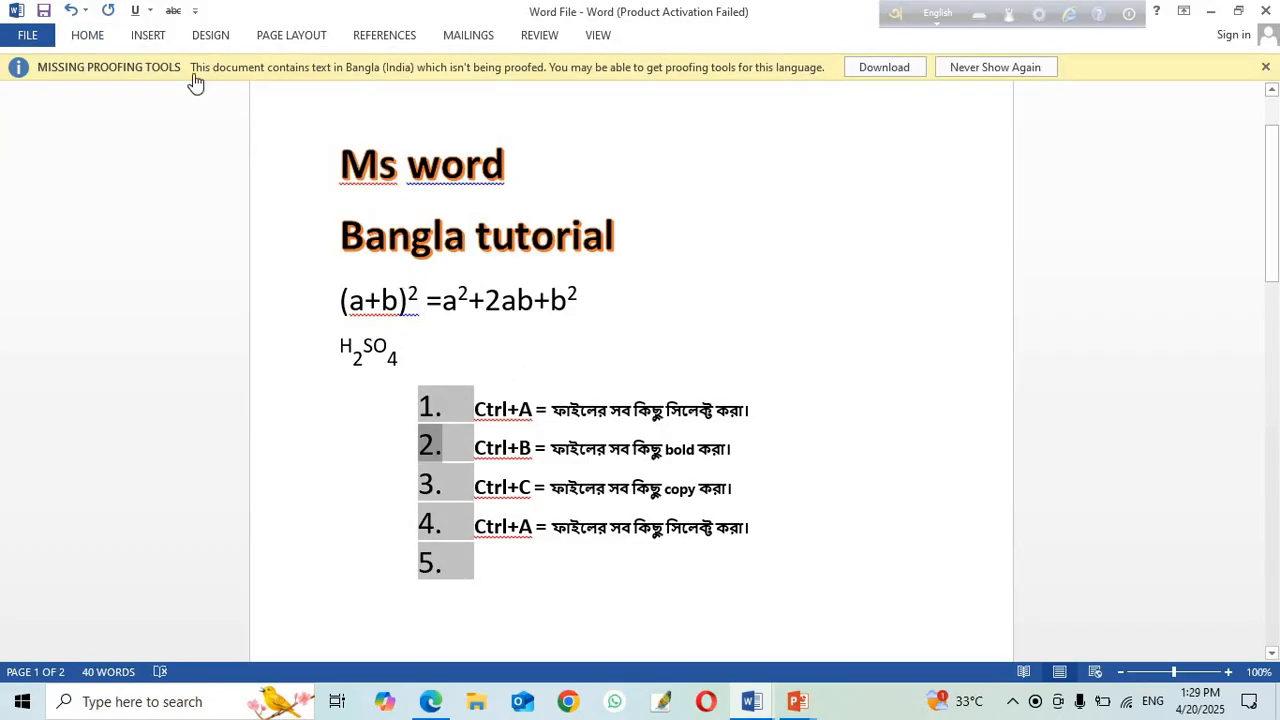
pyautogui.click(87, 36)
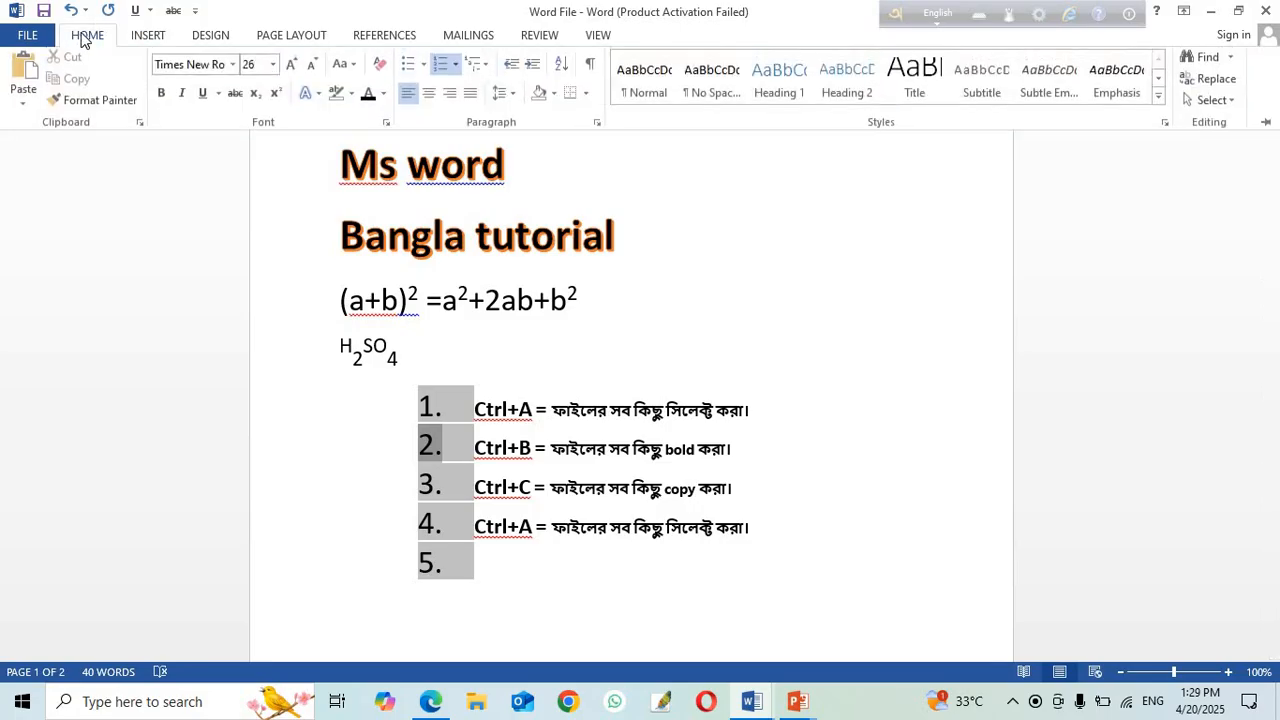
pyautogui.click(433, 100)
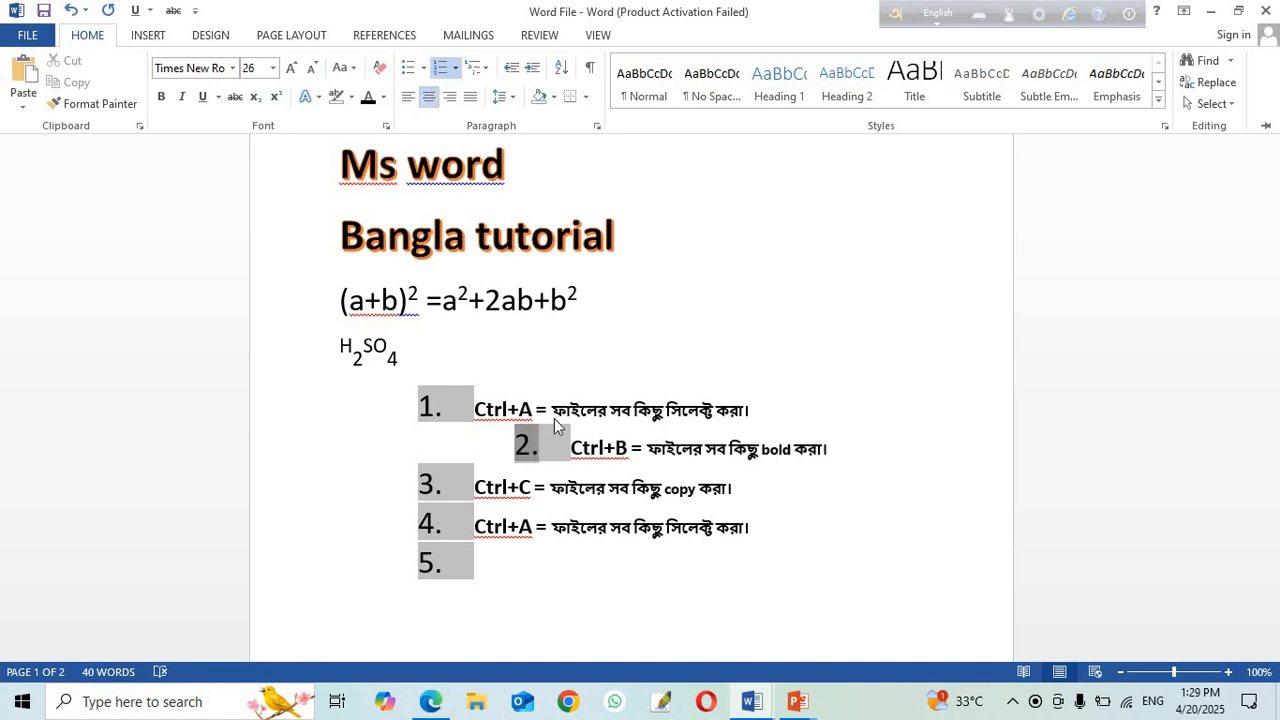
pyautogui.click(491, 447)
# Step: Select the text of the numbered list items
pyautogui.click(572, 363)
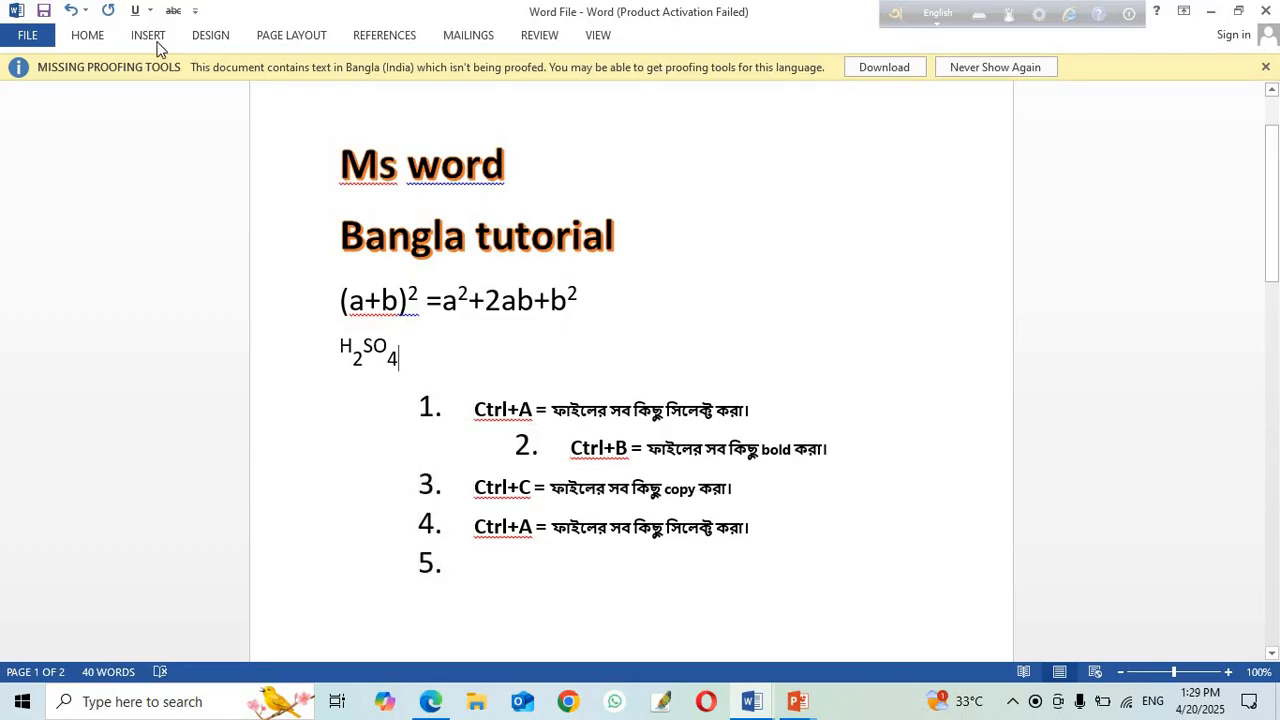
pyautogui.click(98, 36)
pyautogui.moveTo(474, 404); pyautogui.dragTo(737, 586)
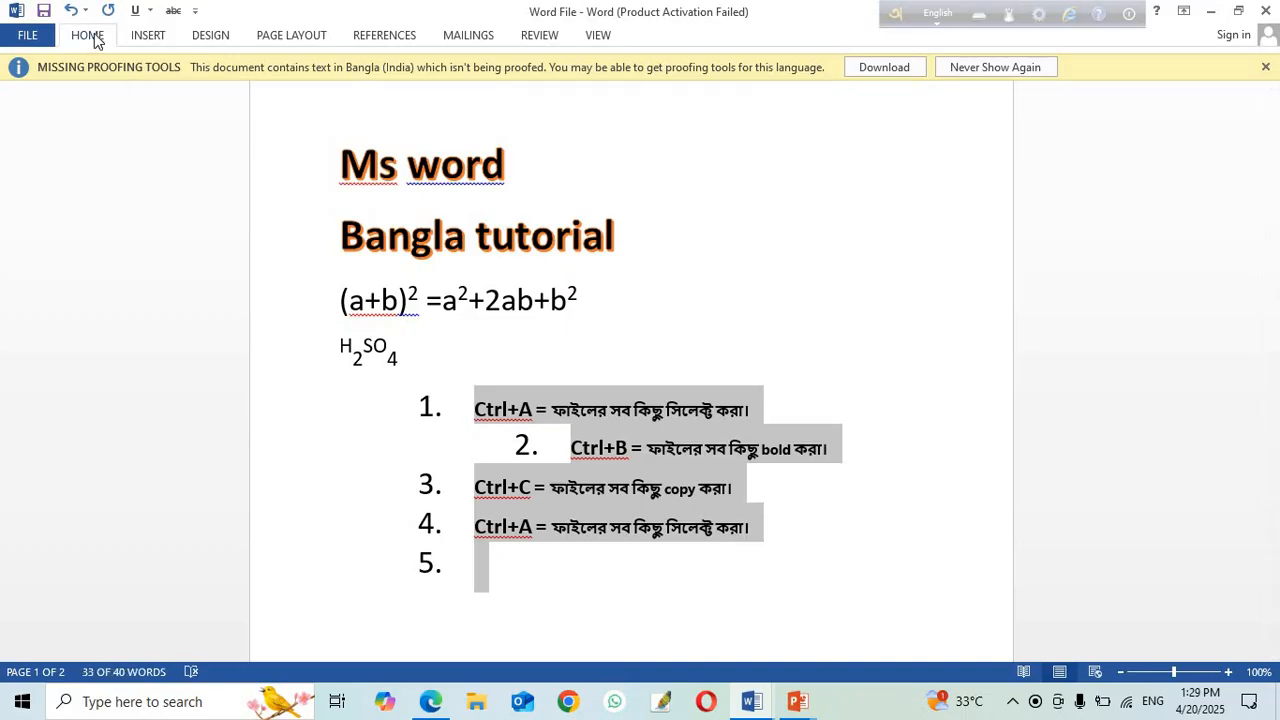
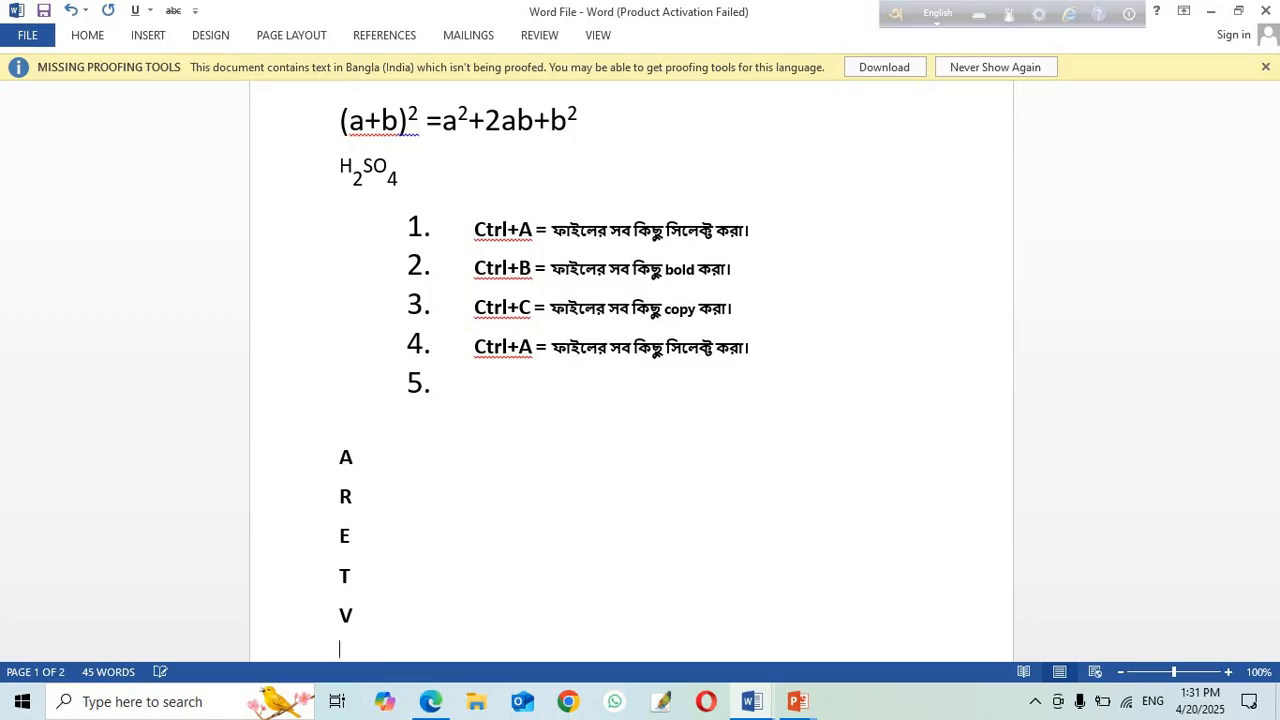
# Step: Type 'o' as the last line of the letter column
pyautogui.write('o')
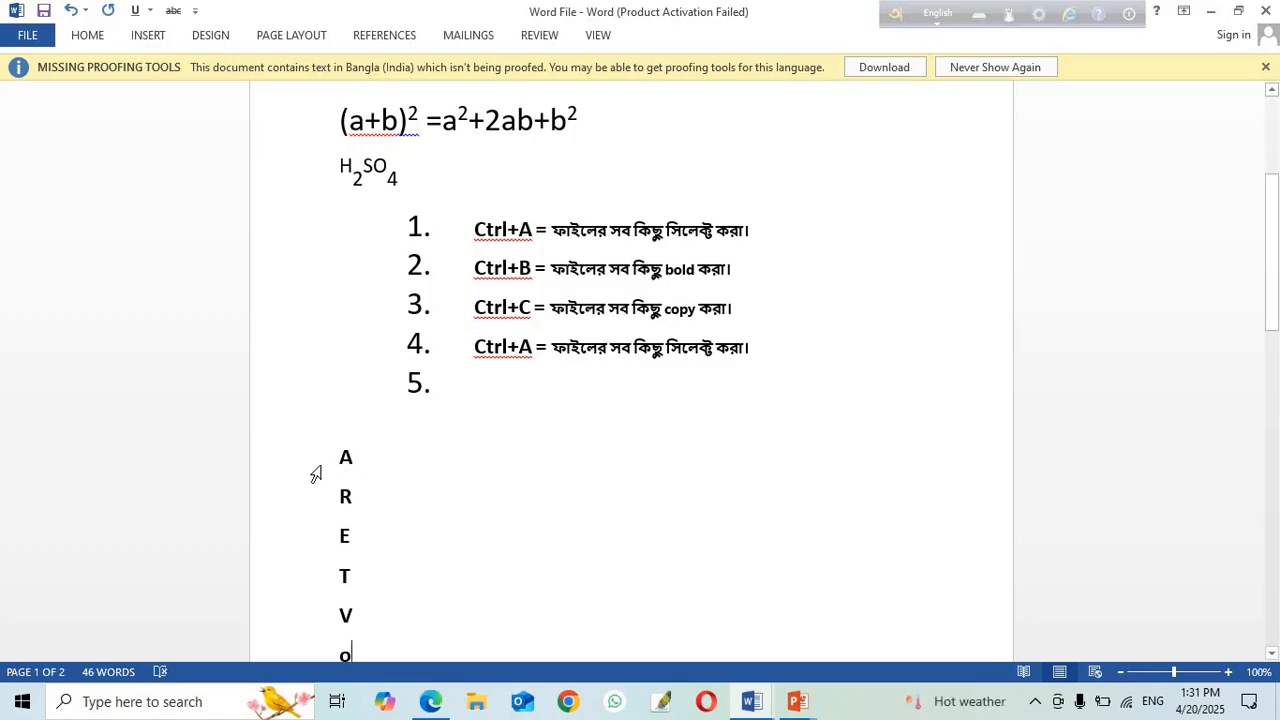
# Step: Sort the A, R, E, T, V, o lines as paragraphs of text in ascending order
pyautogui.moveTo(341, 452); pyautogui.dragTo(346, 653)
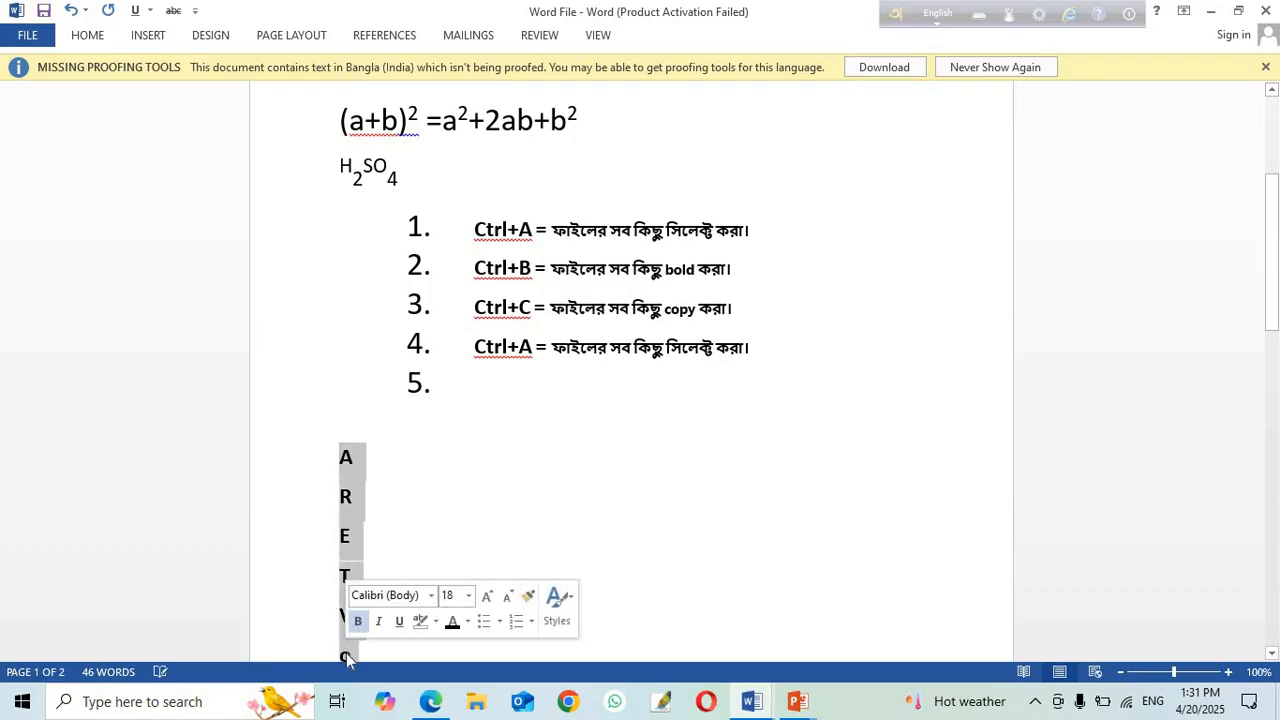
pyautogui.click(87, 36)
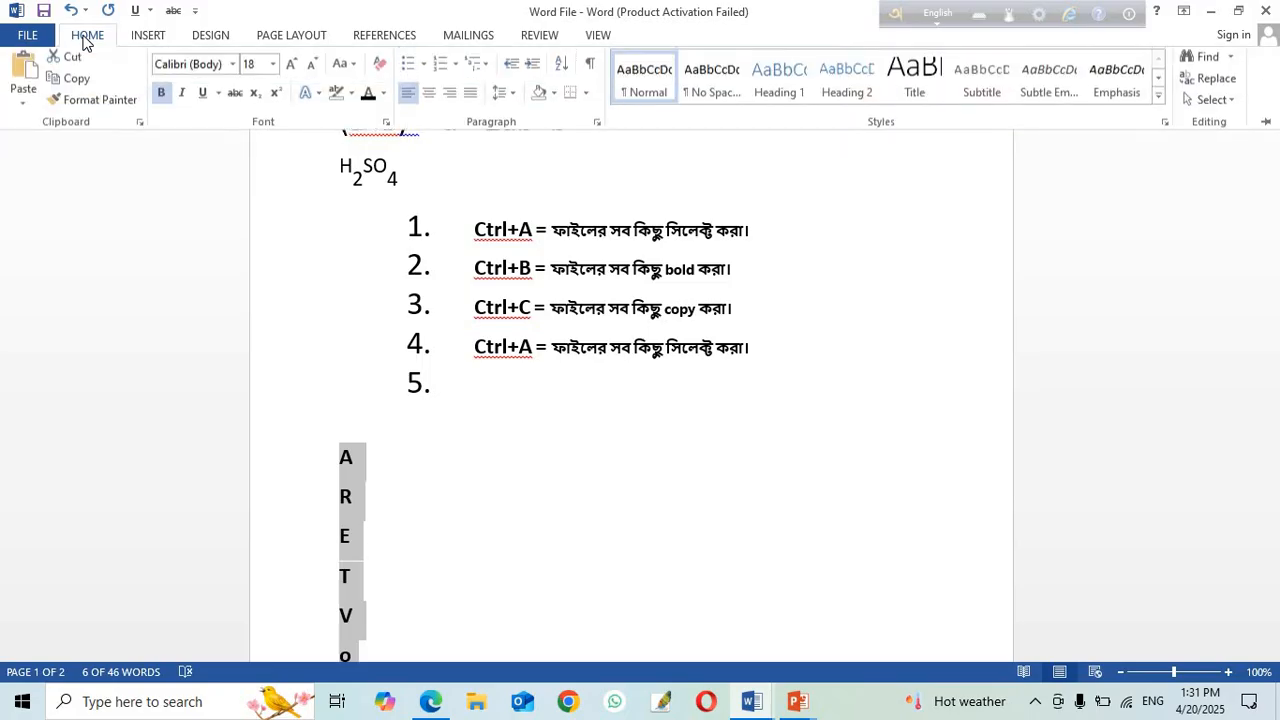
pyautogui.click(563, 72)
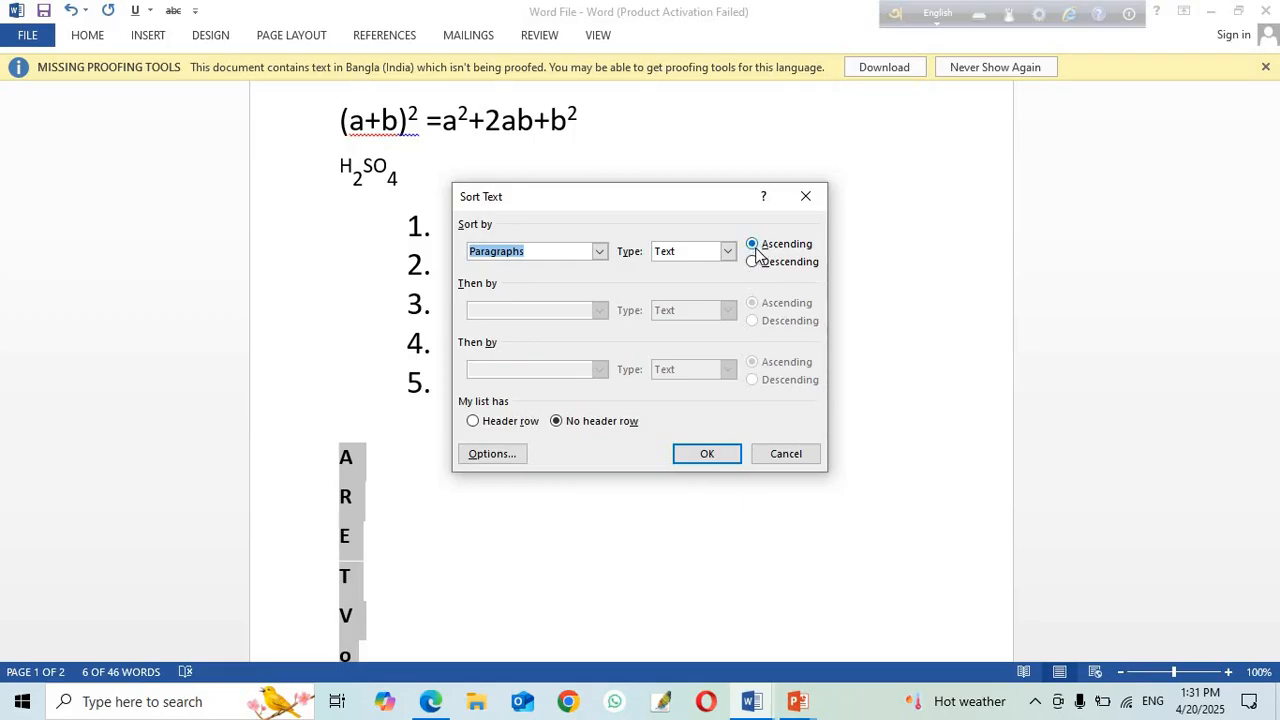
pyautogui.click(707, 455)
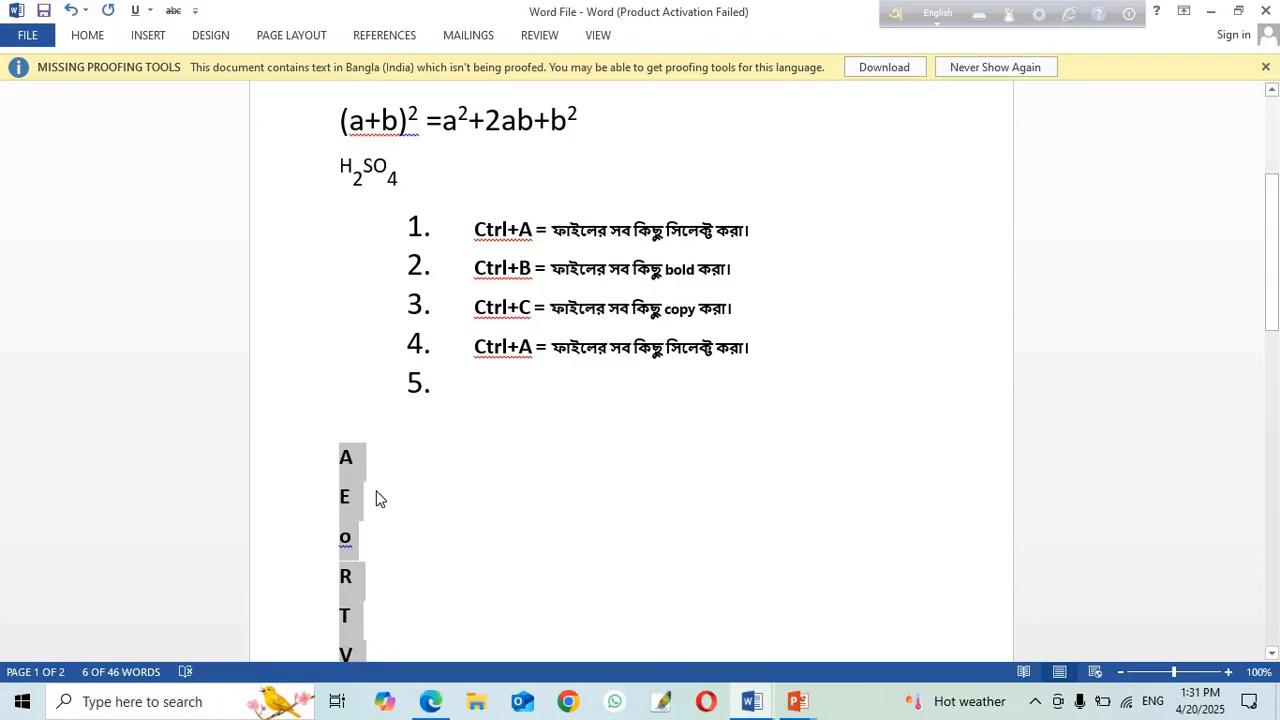
# Step: Re-sort the letter column in descending order so it reads V, T, R, o, E, A
pyautogui.click(97, 36)
pyautogui.click(561, 67)
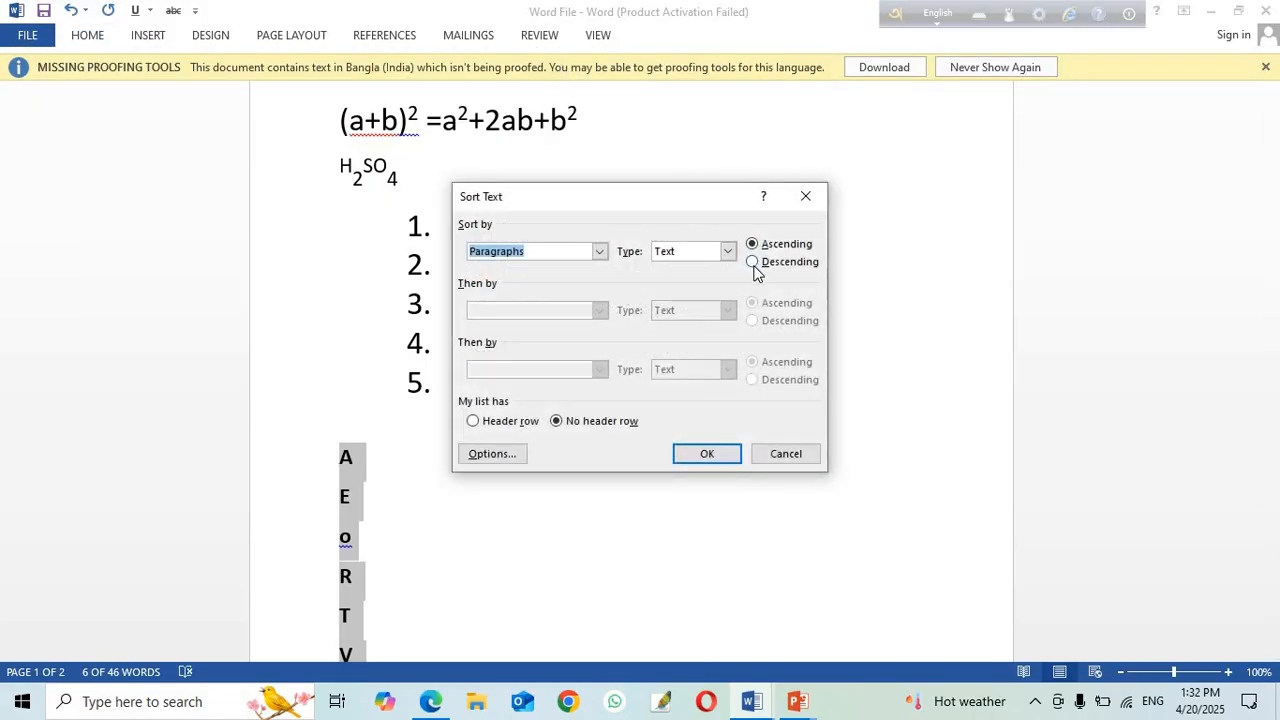
pyautogui.click(756, 266)
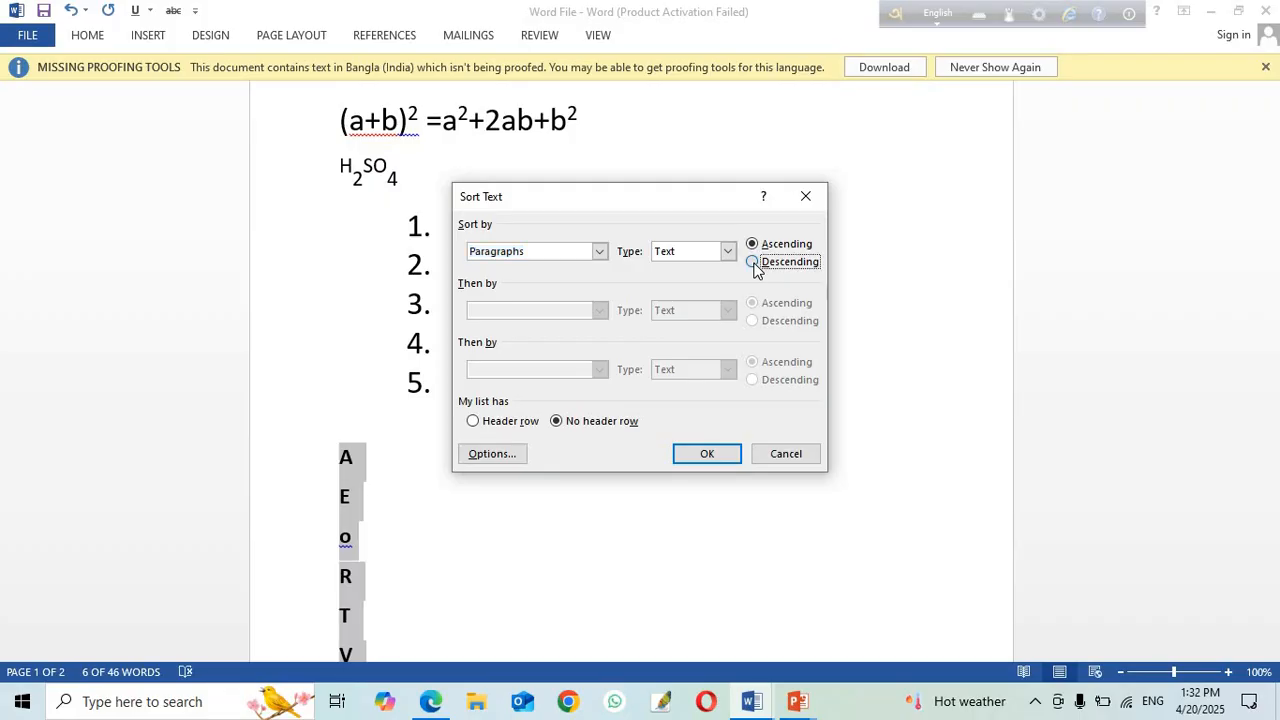
pyautogui.click(716, 455)
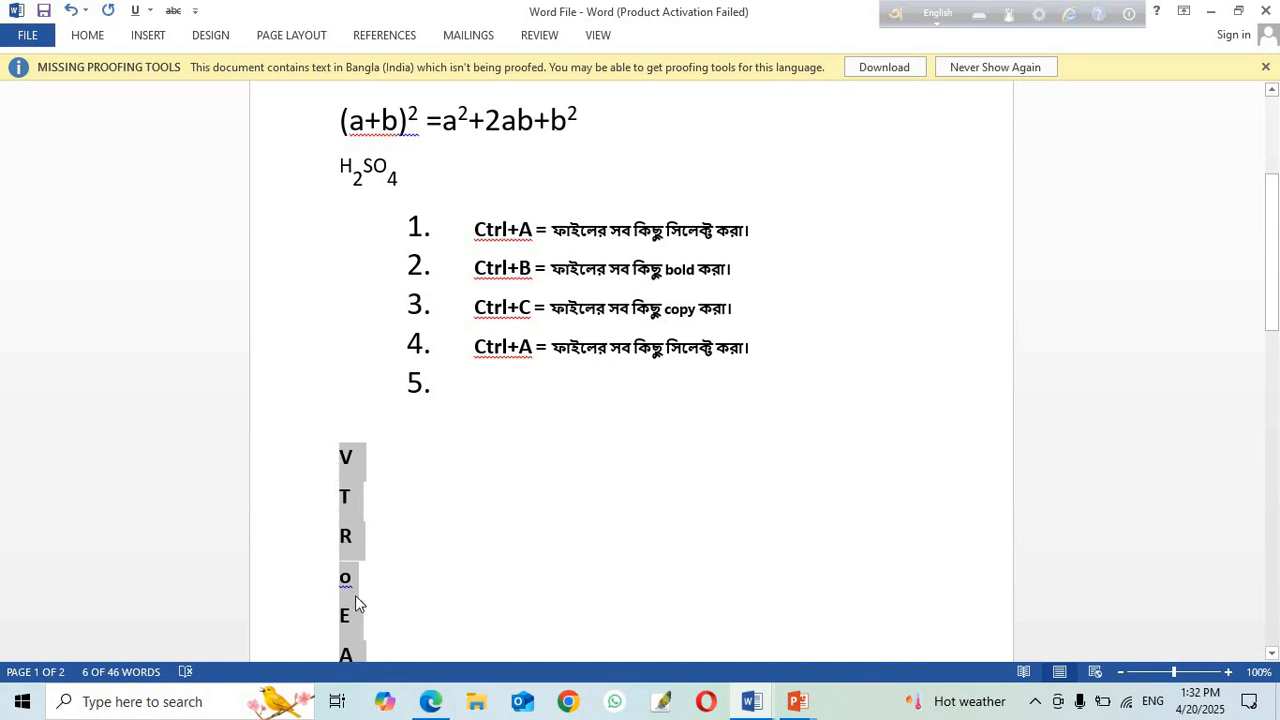
pyautogui.click(80, 36)
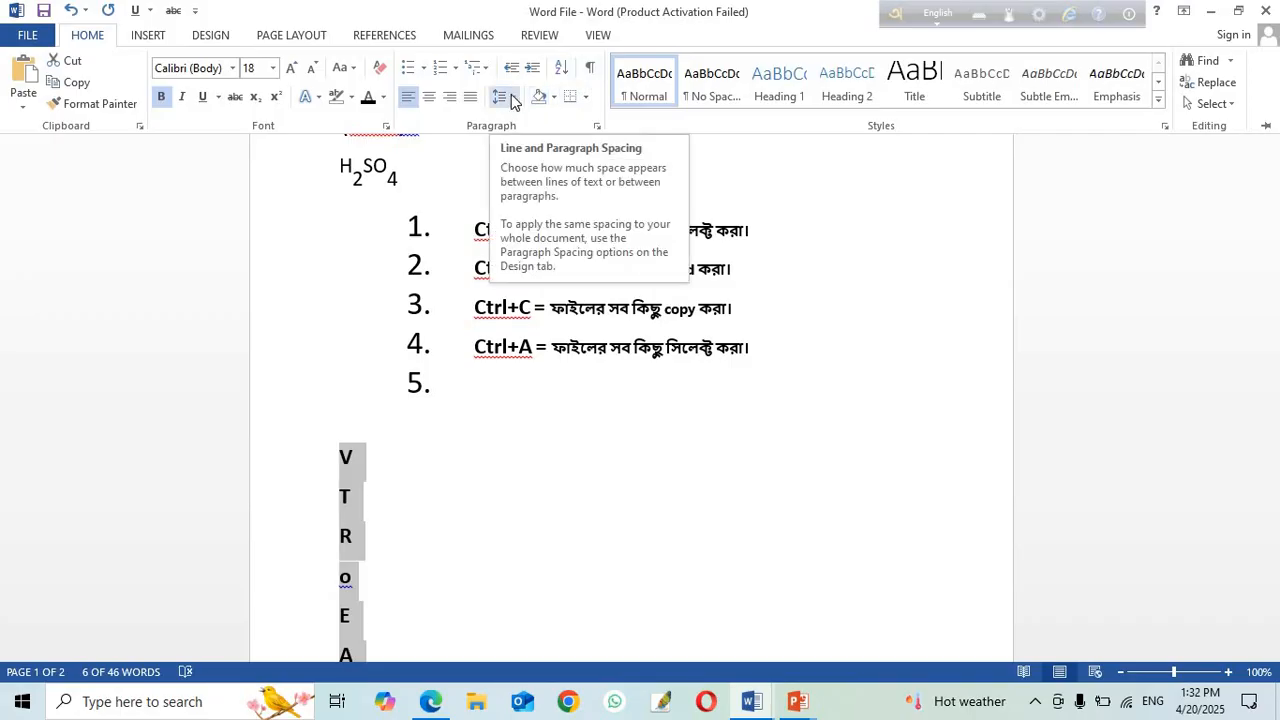
# Step: Select the Microsoft Word intro paragraph in Document2, then minimize Document2
pyautogui.click(750, 705)
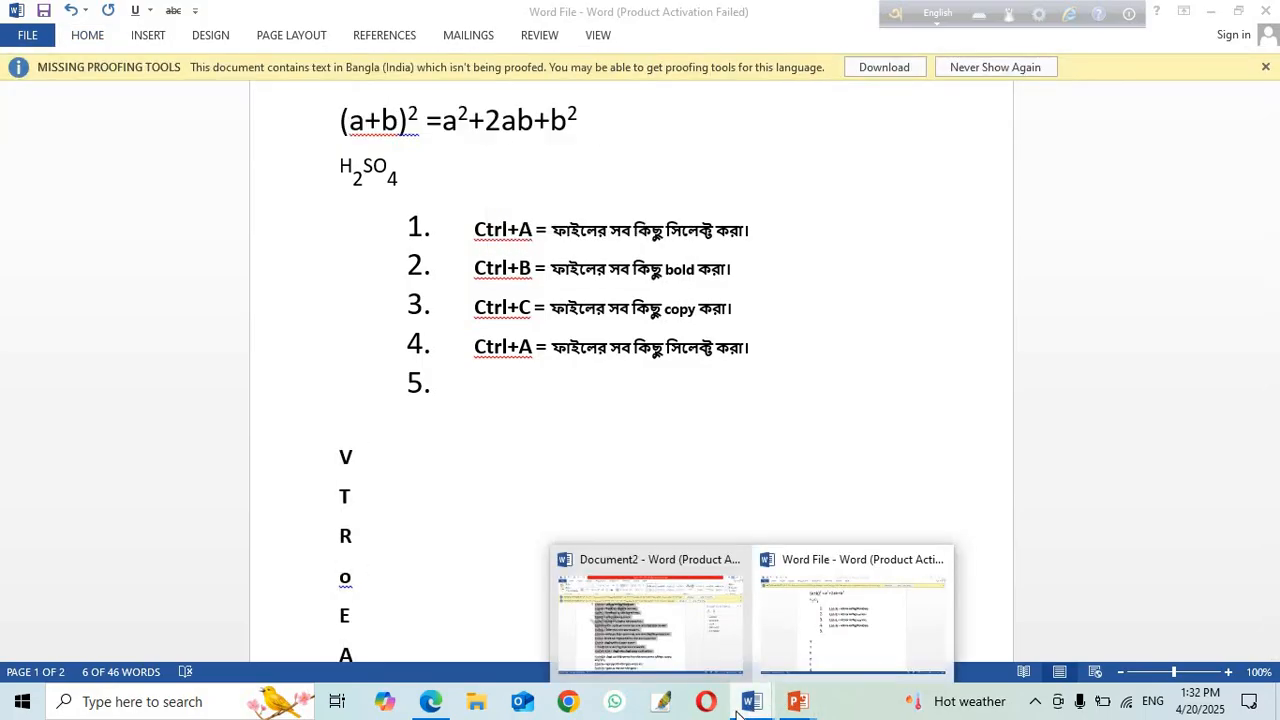
pyautogui.click(664, 650)
pyautogui.scroll(5, 477, 402)
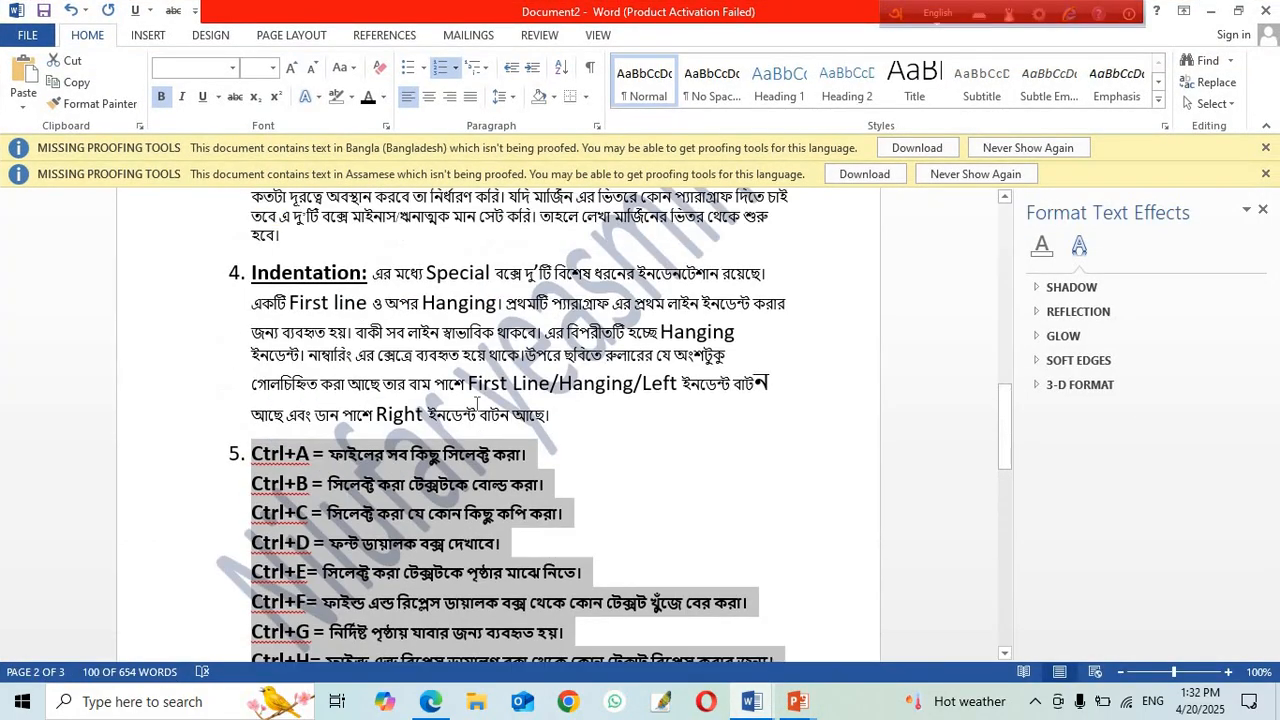
pyautogui.scroll(7, 477, 403)
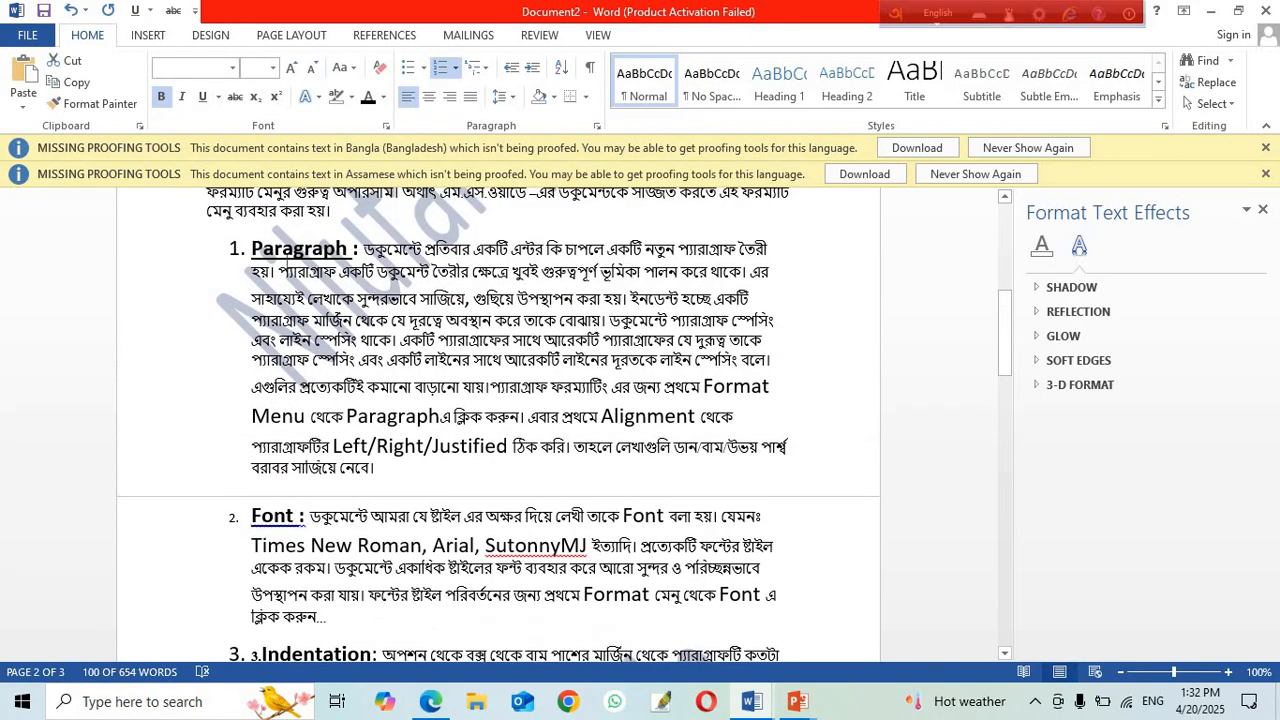
pyautogui.scroll(4, 264, 314)
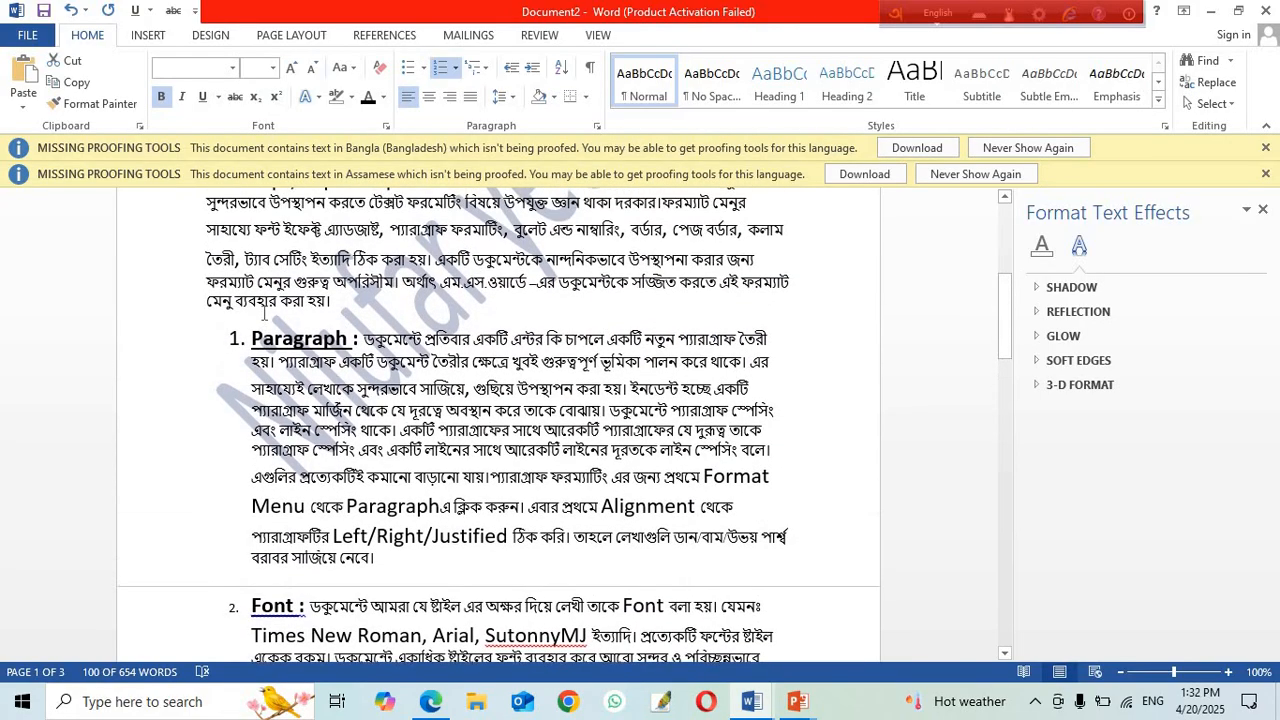
pyautogui.scroll(-2, 264, 318)
pyautogui.scroll(2, 264, 323)
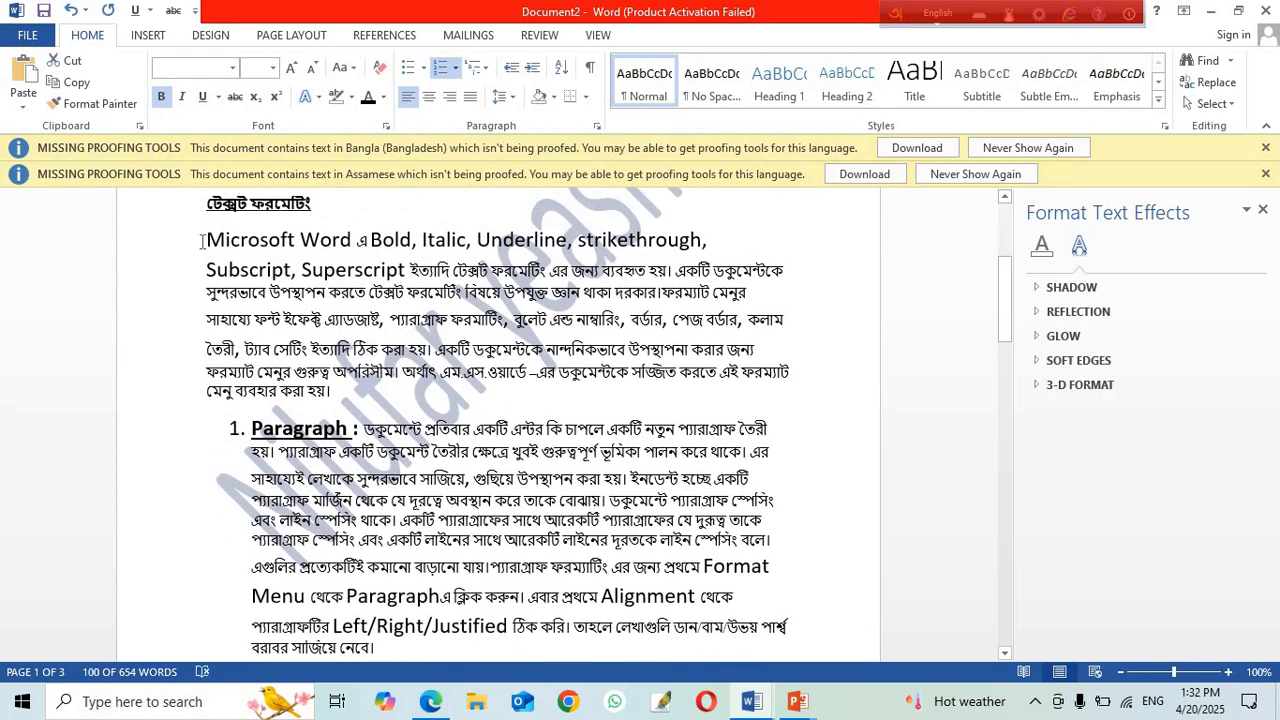
pyautogui.moveTo(202, 241); pyautogui.dragTo(592, 390)
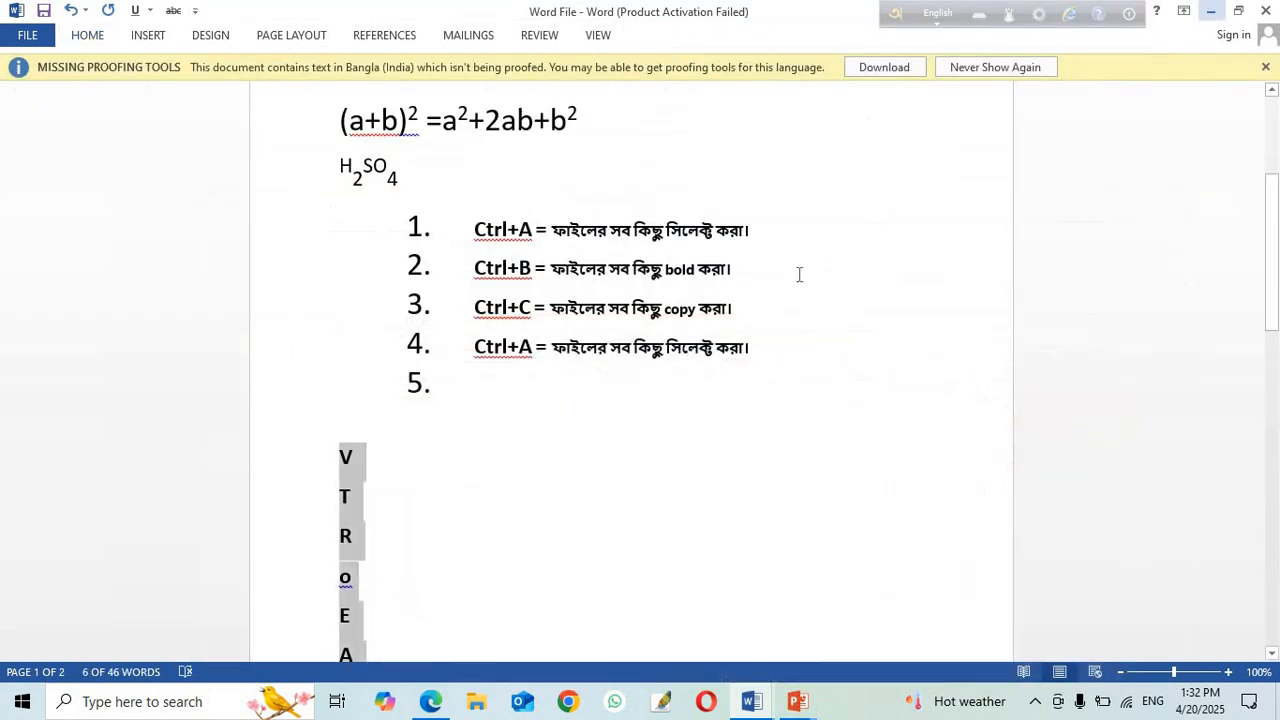
pyautogui.click(1210, 10)
# Step: Replace the letter column with the pasted intro paragraph and select the whole paragraph
pyautogui.press('Delete')
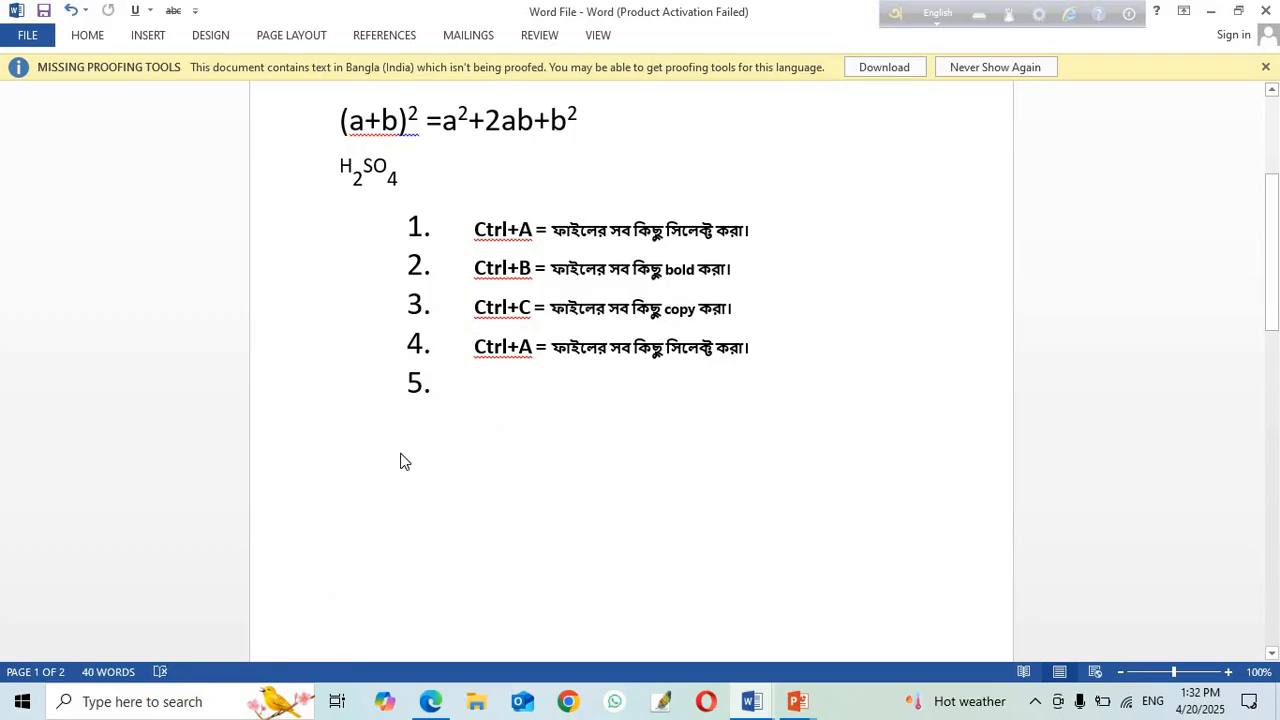
pyautogui.hotkey('ctrl', 'v')
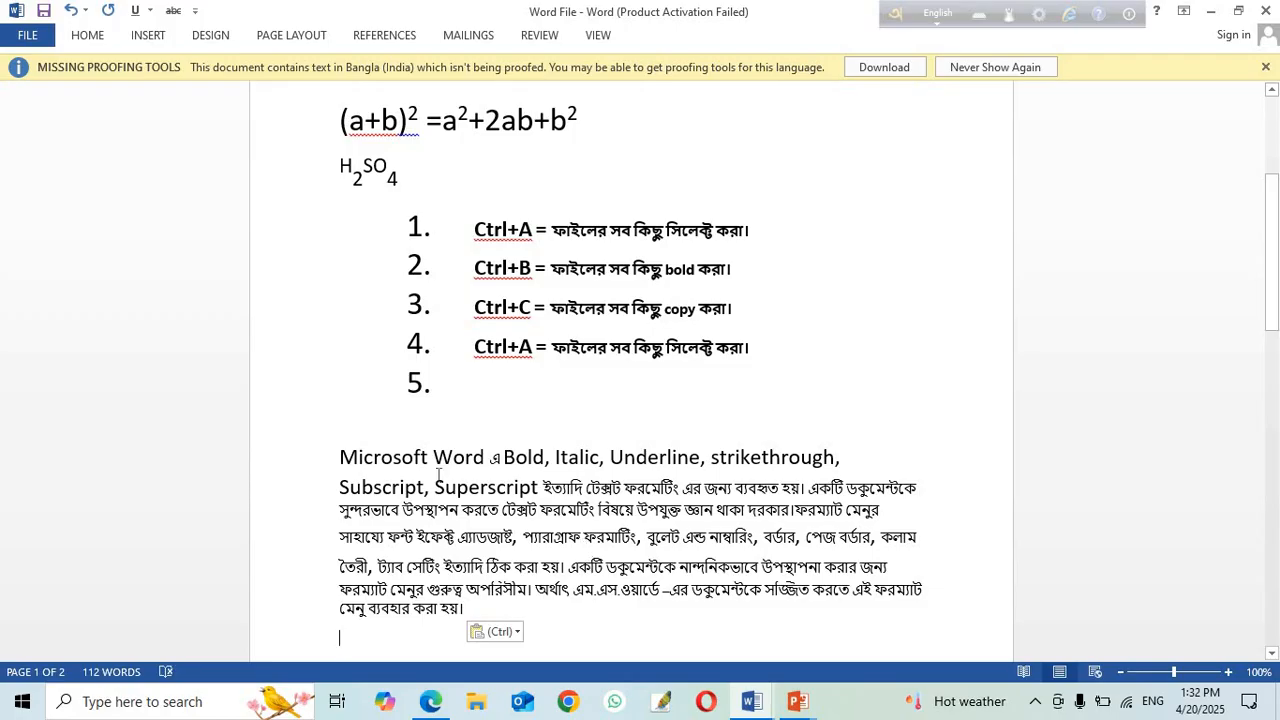
pyautogui.click(88, 36)
pyautogui.click(432, 468)
pyautogui.moveTo(342, 456); pyautogui.dragTo(568, 614)
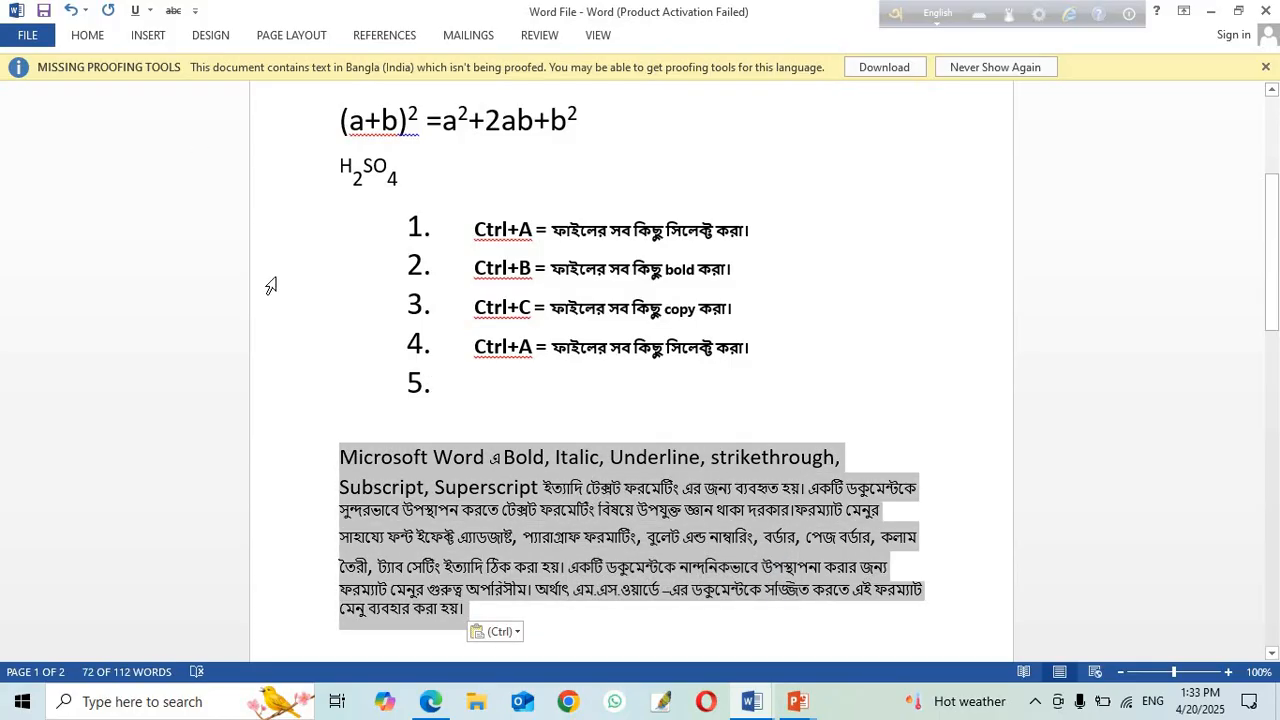
pyautogui.click(78, 37)
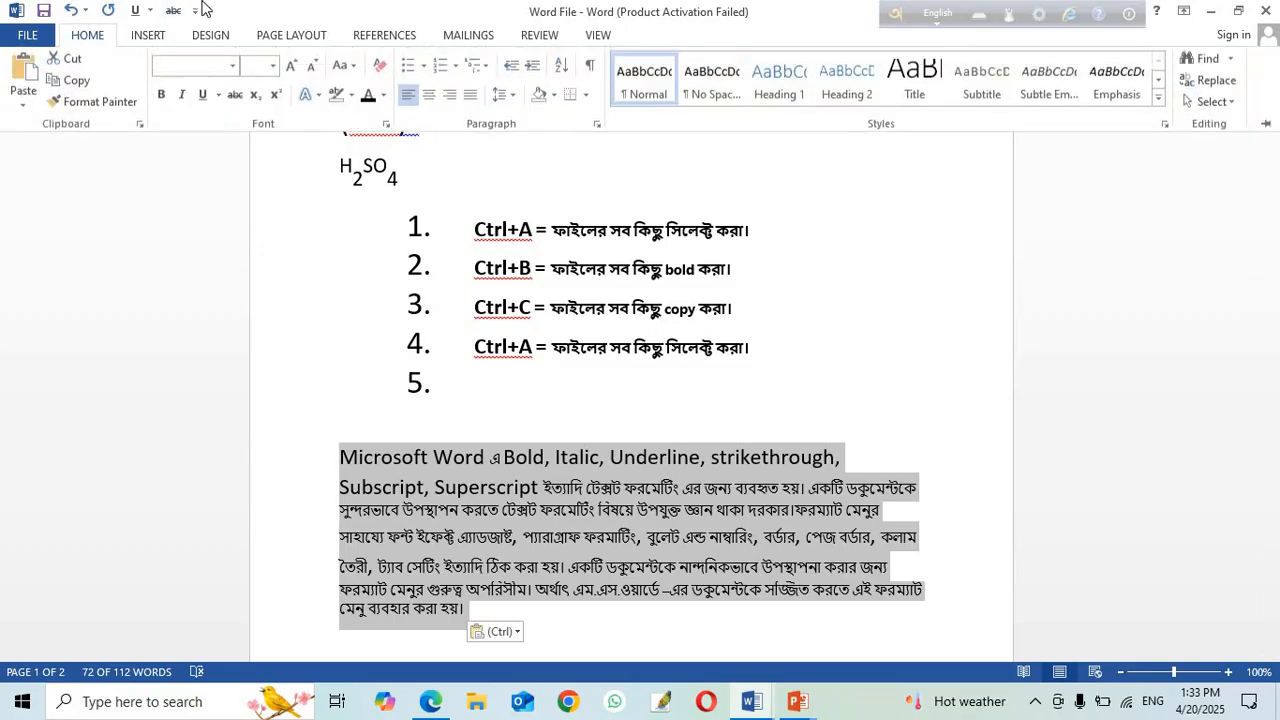
# Step: Try 2.0 and 1.0 line spacing on the paragraph, then settle on 1.5
pyautogui.click(512, 97)
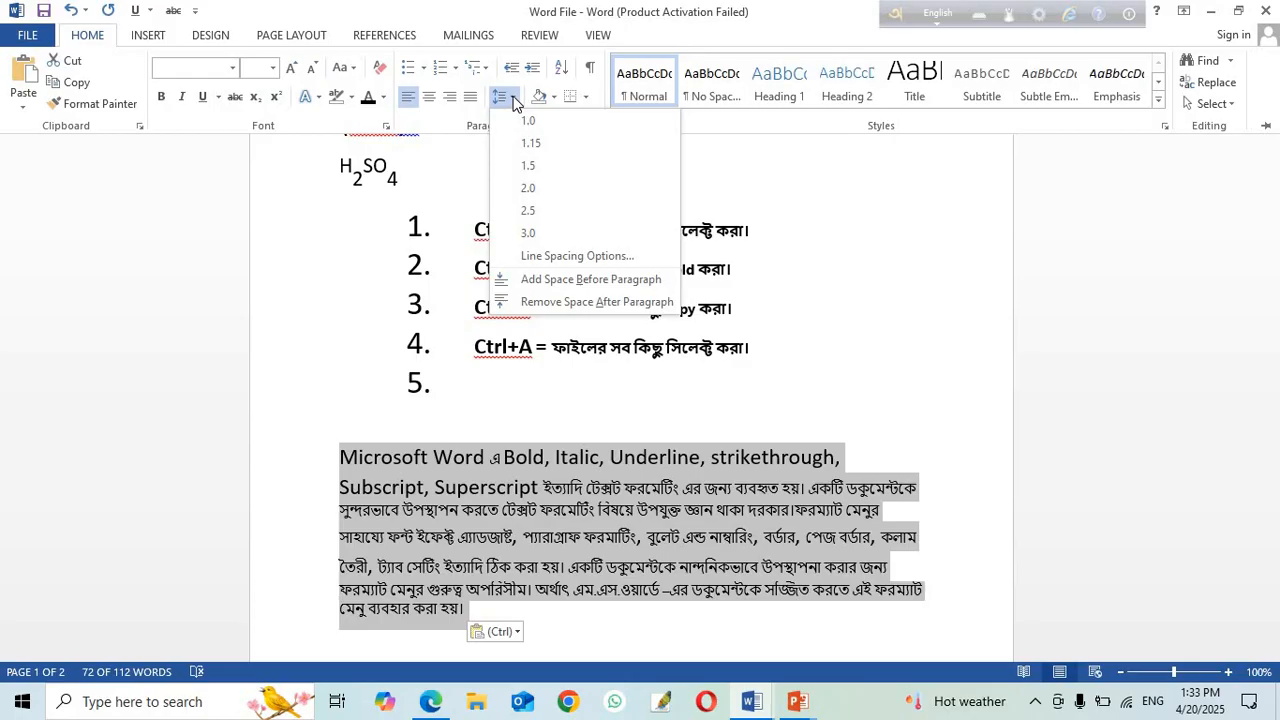
pyautogui.click(527, 190)
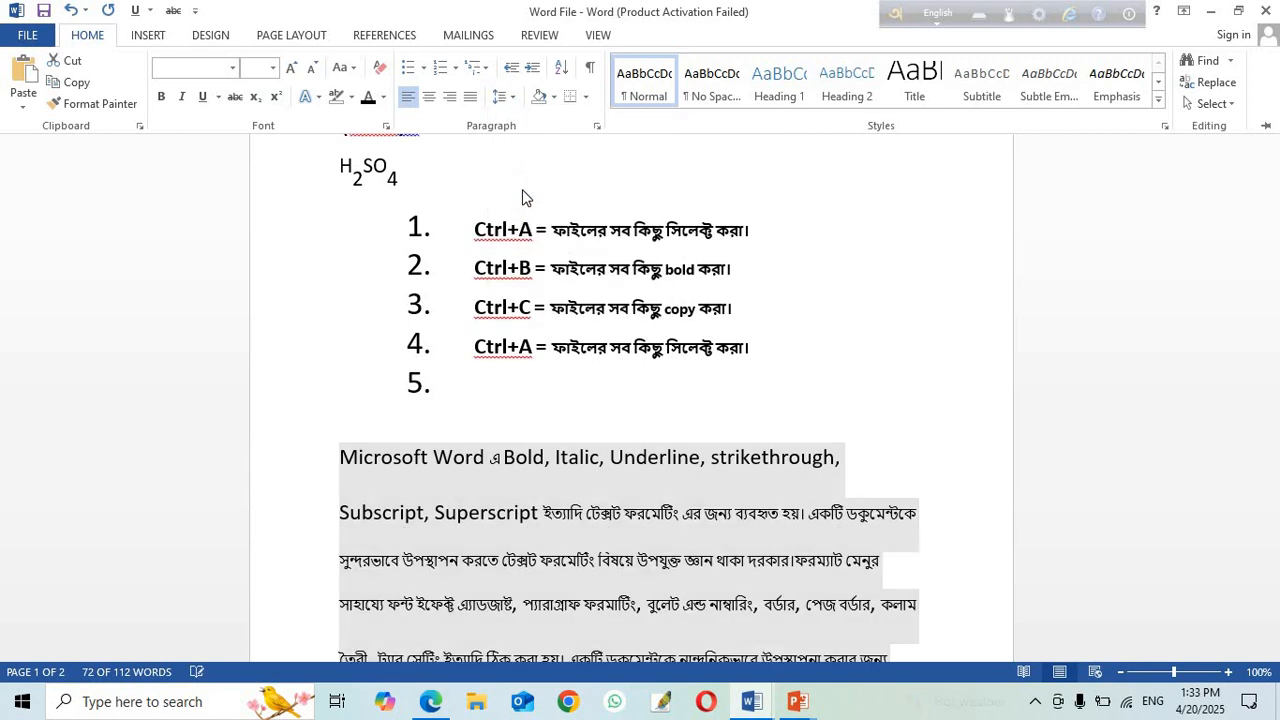
pyautogui.scroll(-3, 546, 532)
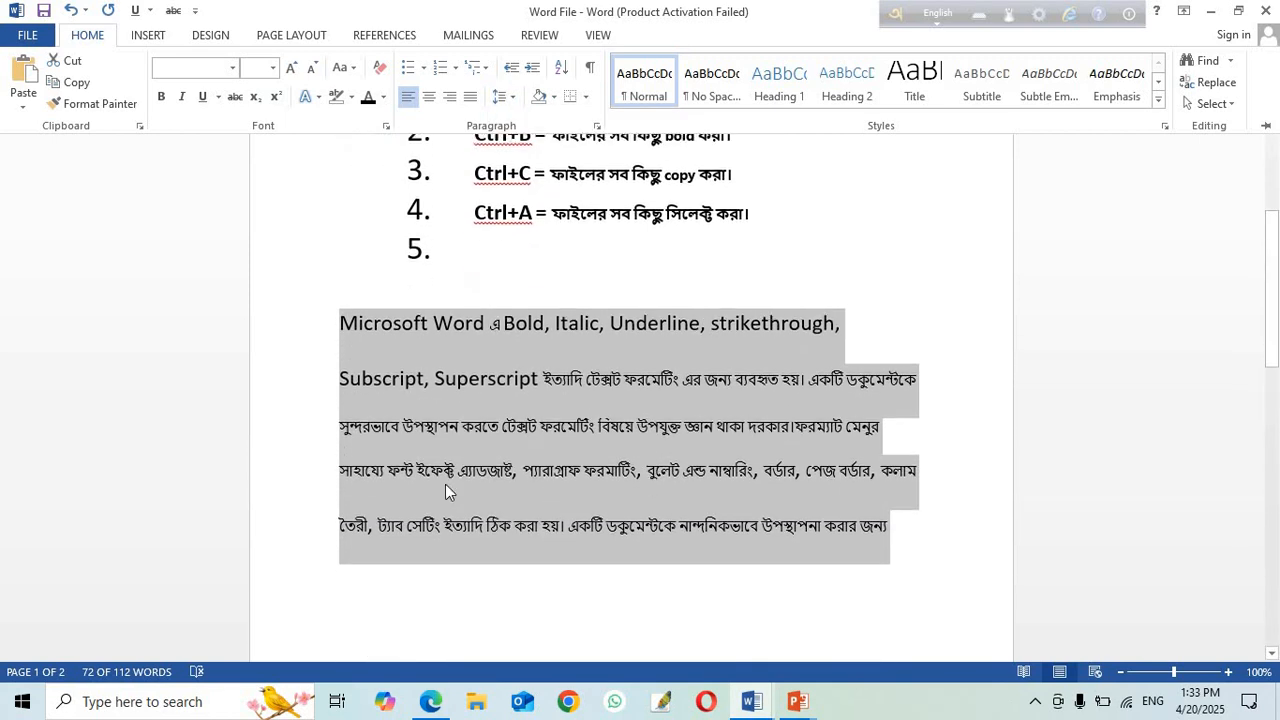
pyautogui.scroll(-4, 491, 474)
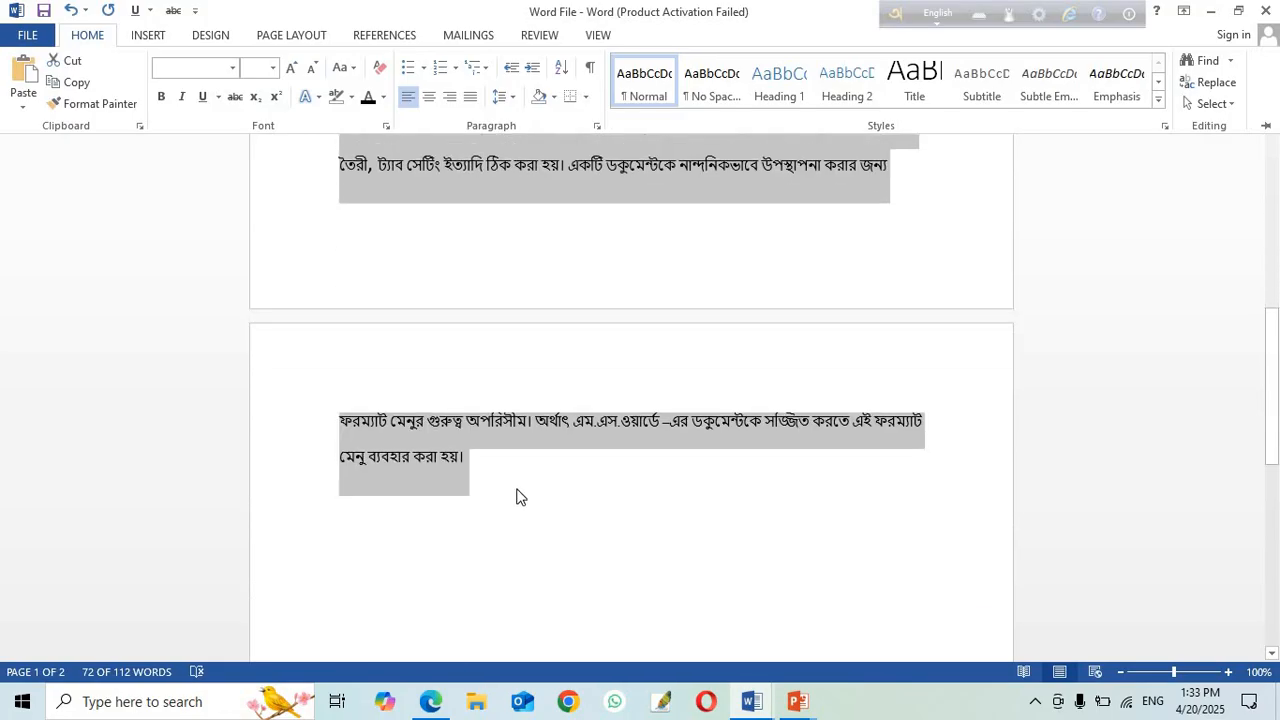
pyautogui.scroll(3, 530, 497)
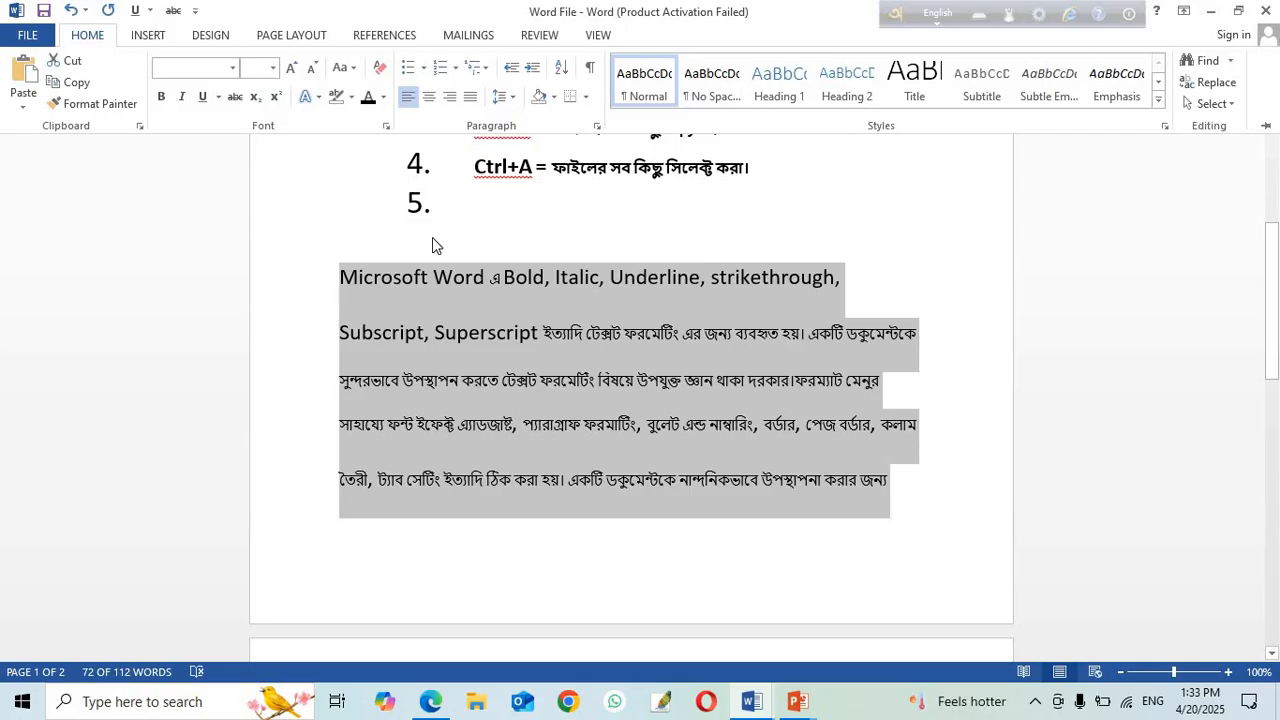
pyautogui.click(516, 97)
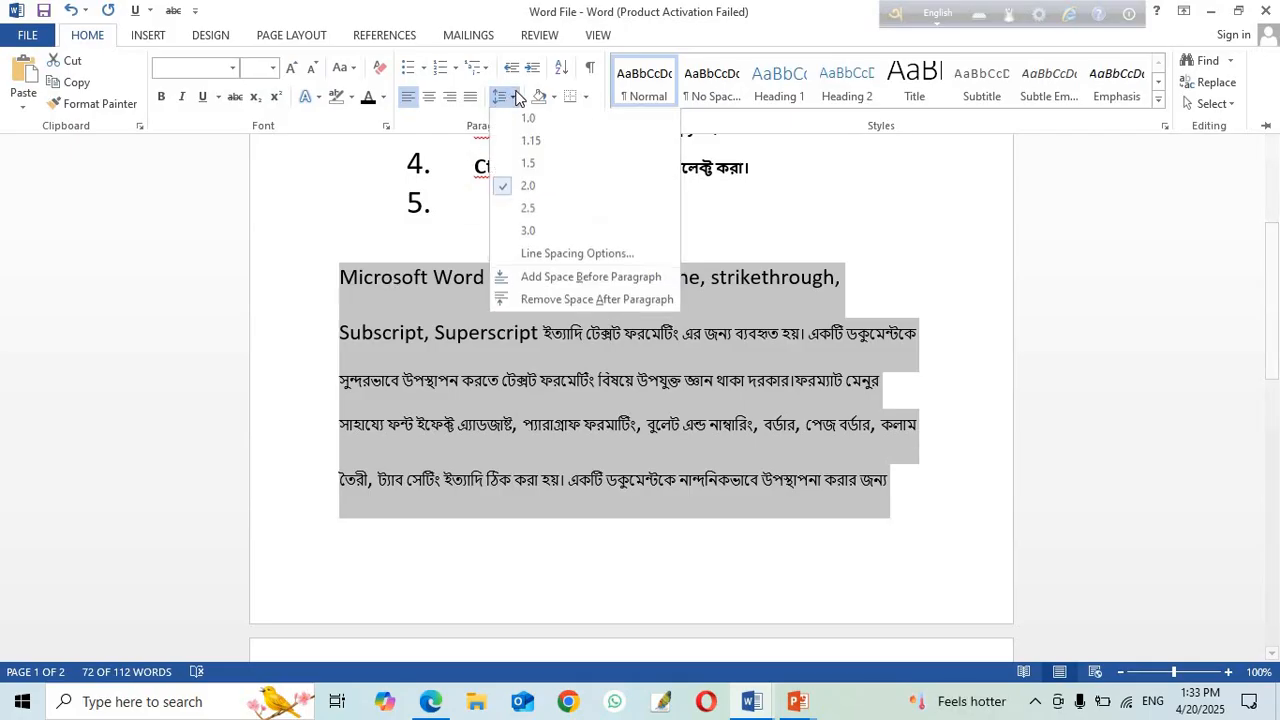
pyautogui.click(524, 121)
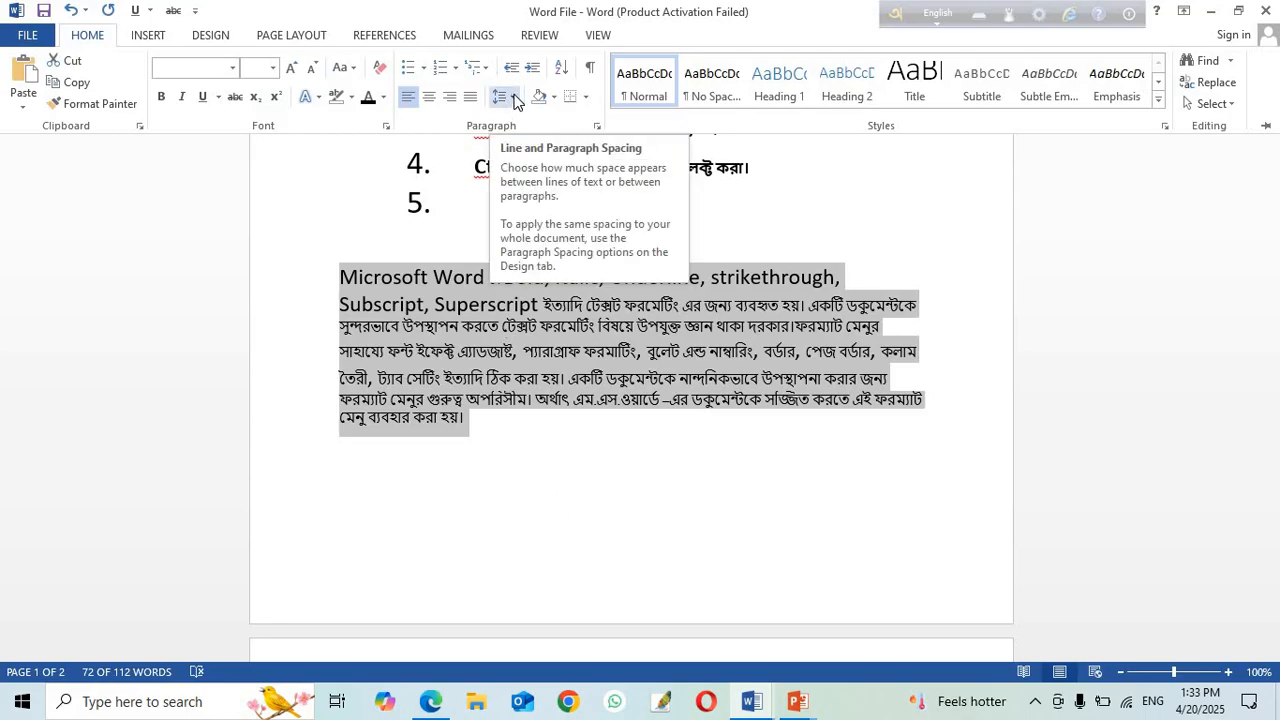
pyautogui.click(514, 96)
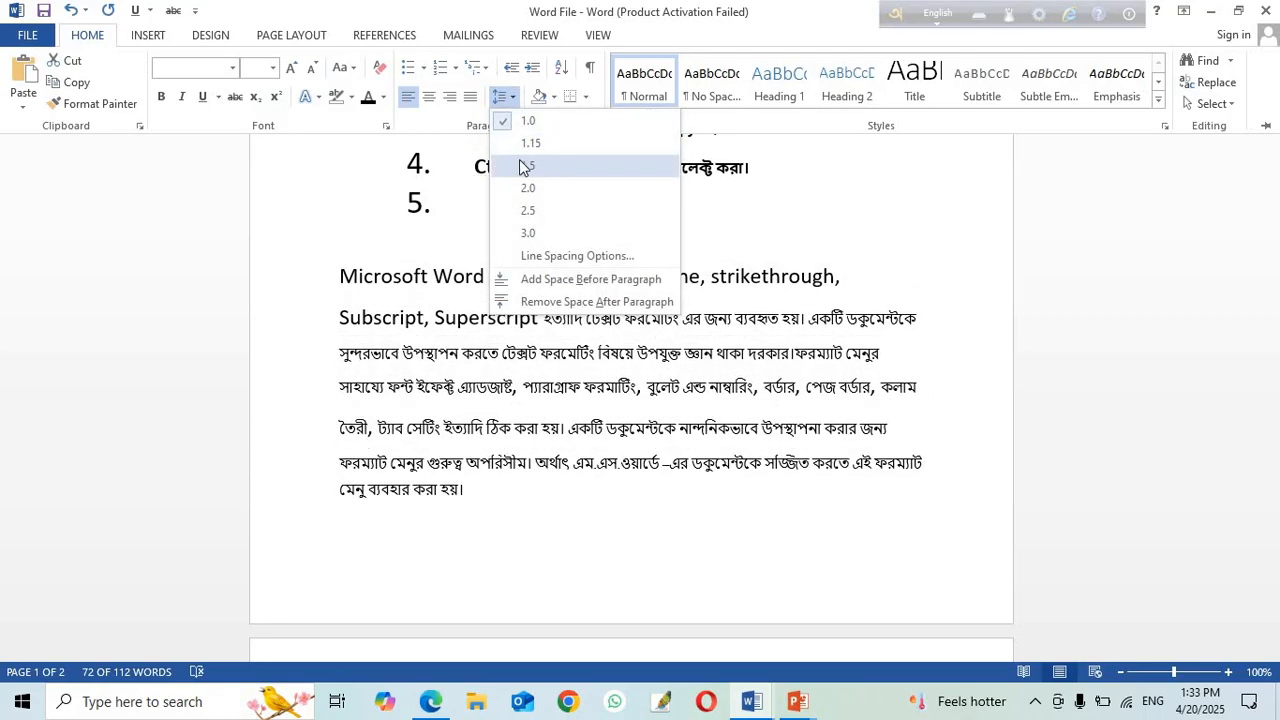
pyautogui.click(522, 165)
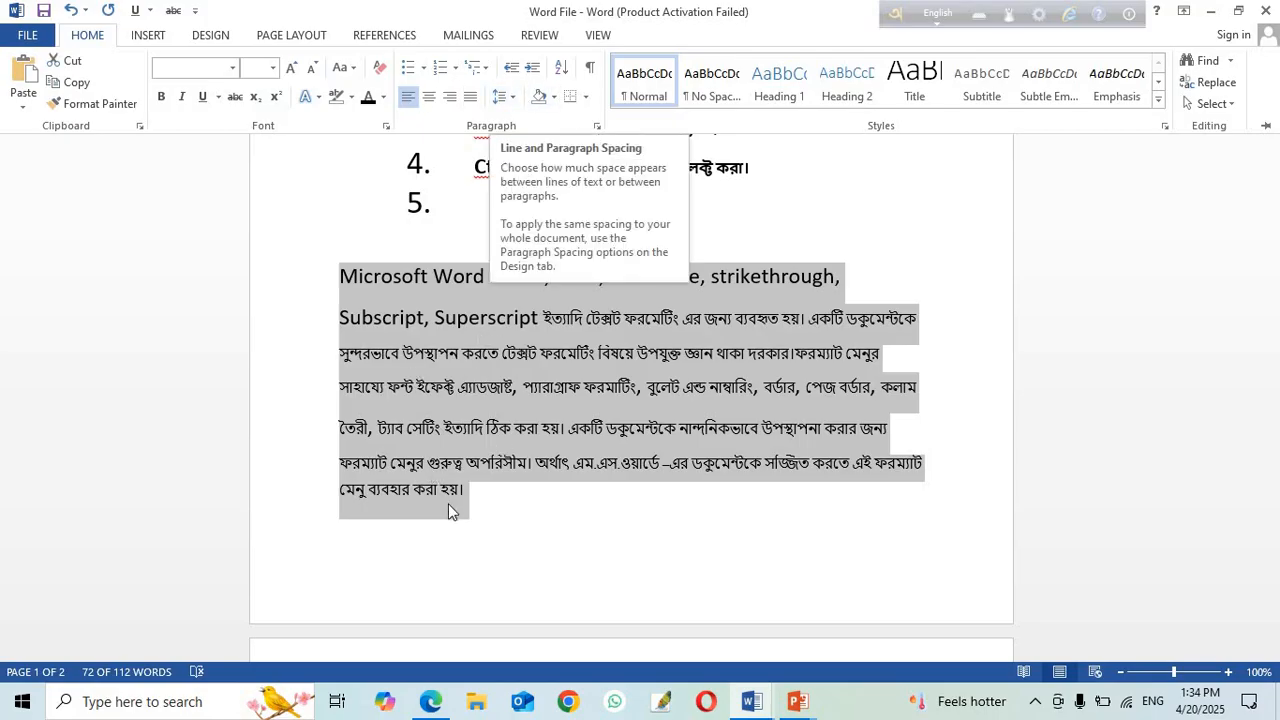
# Step: Apply a light orange theme colour as the paragraph's background shading
pyautogui.click(556, 97)
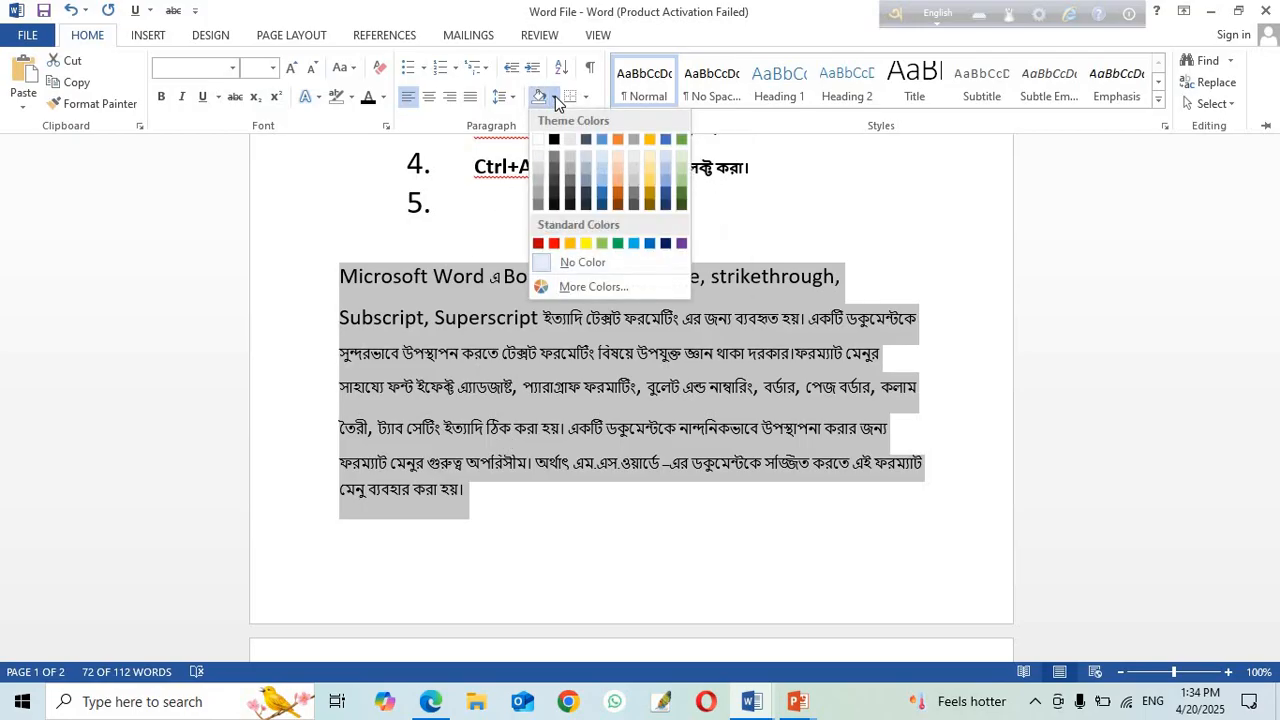
pyautogui.click(620, 176)
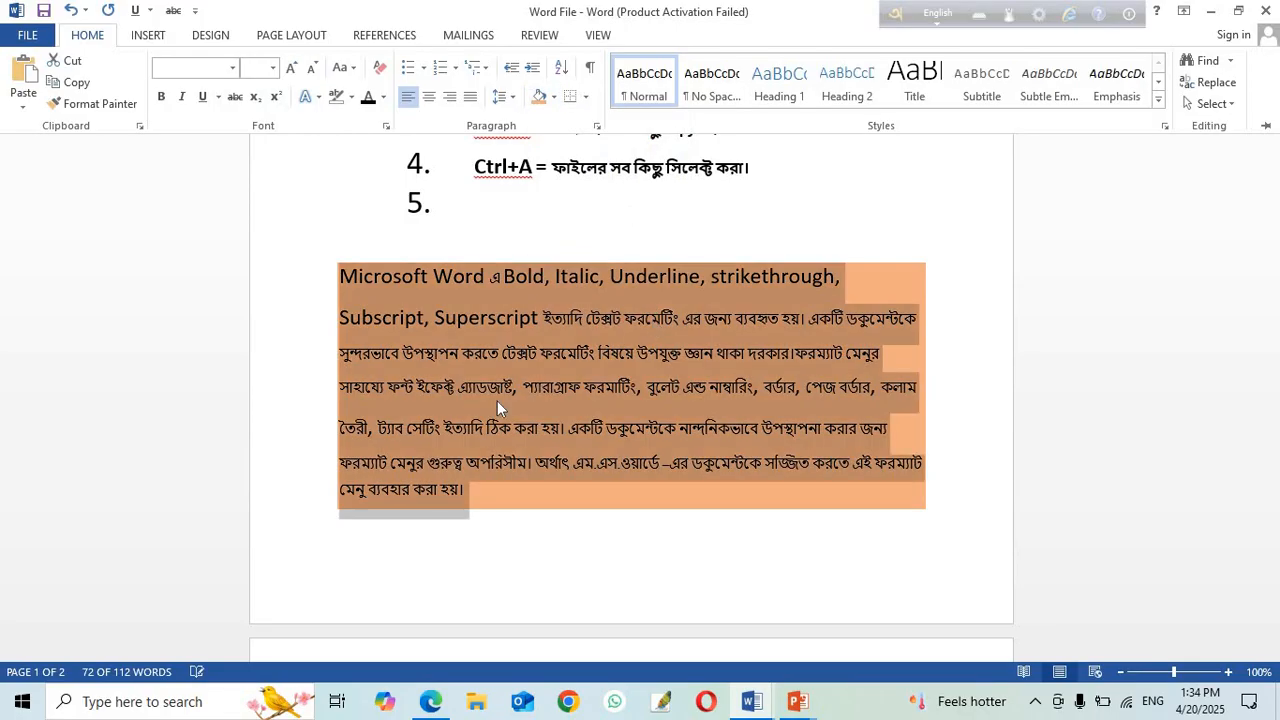
pyautogui.click(556, 442)
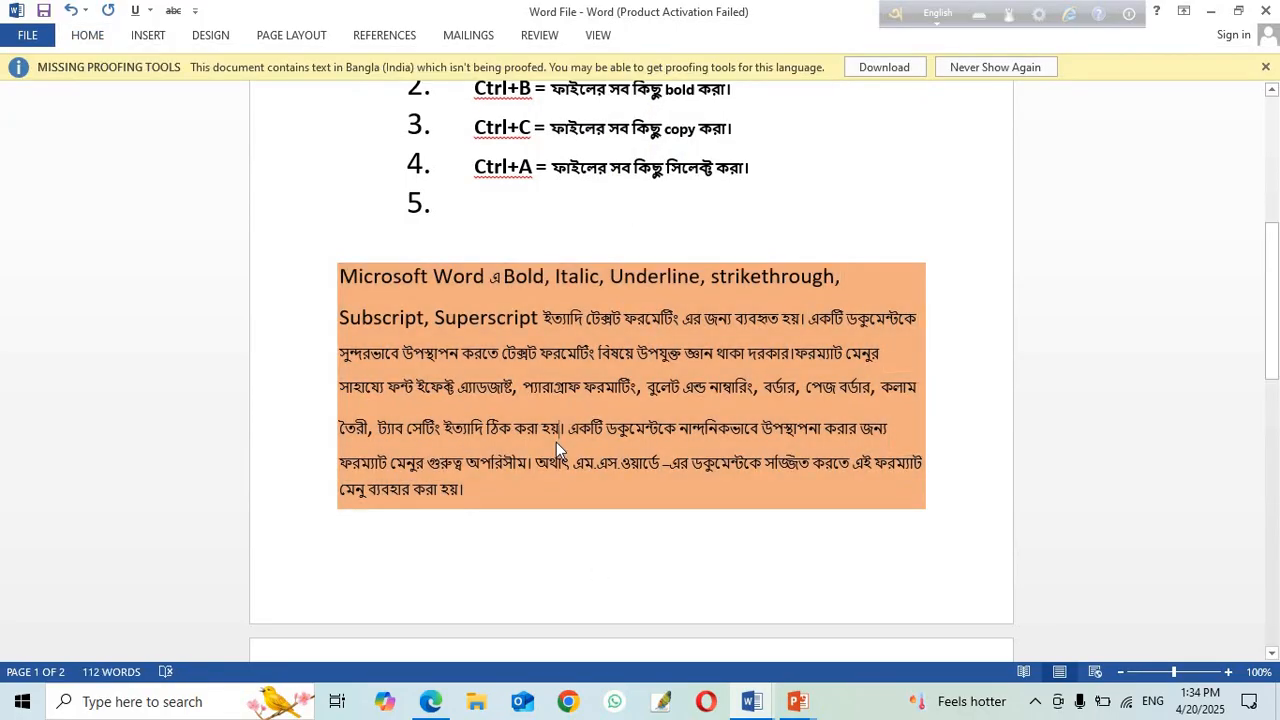
pyautogui.click(88, 35)
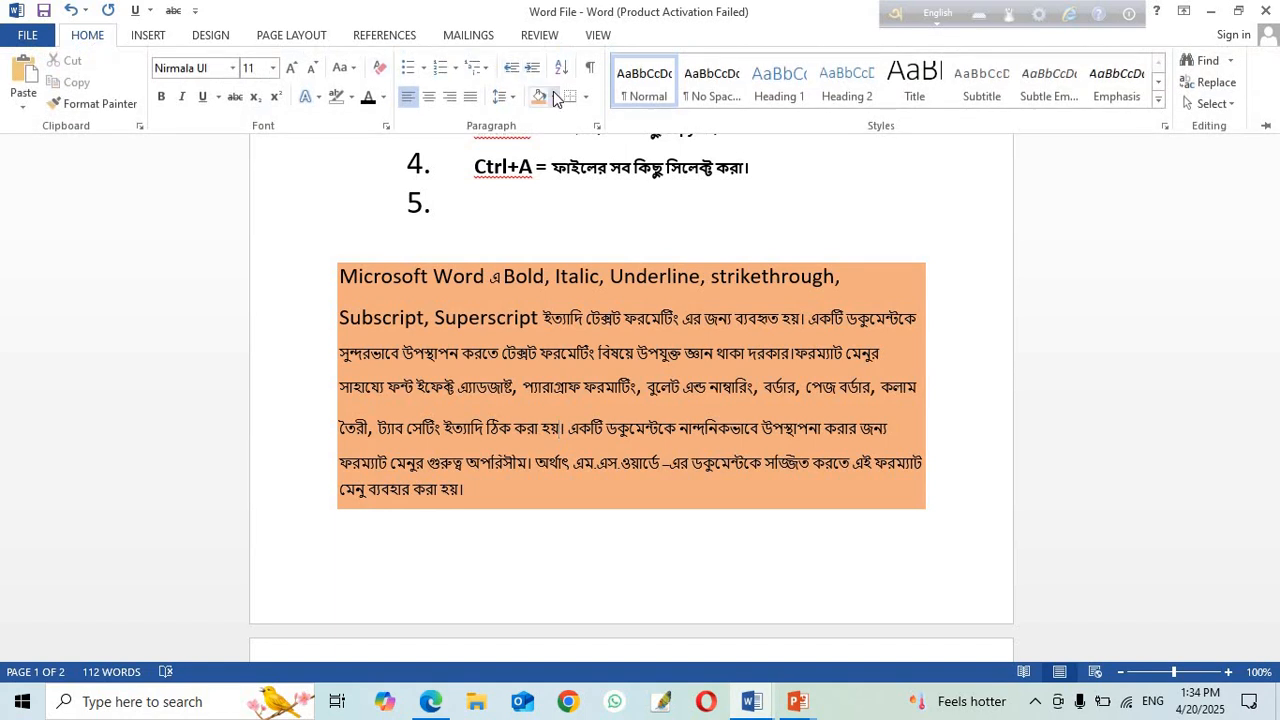
pyautogui.click(586, 98)
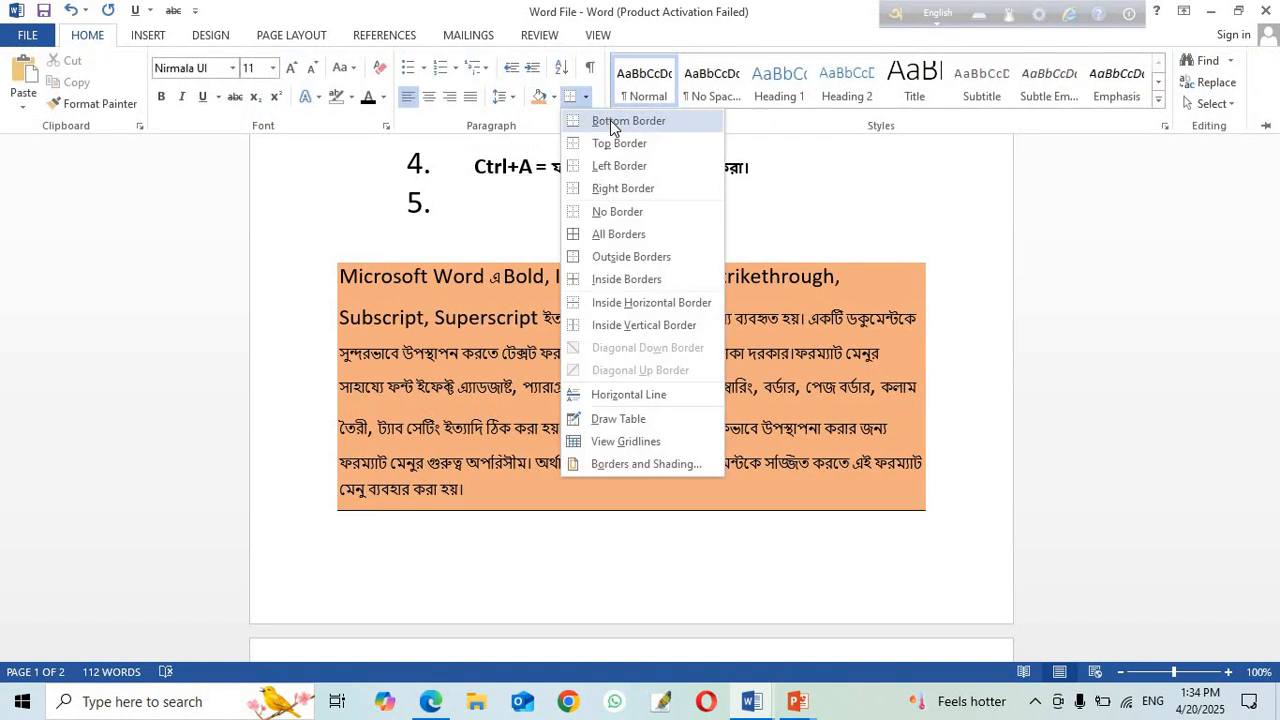
# Step: Try All Borders on the orange paragraph, then clear them with No Border
pyautogui.click(600, 165)
pyautogui.click(577, 97)
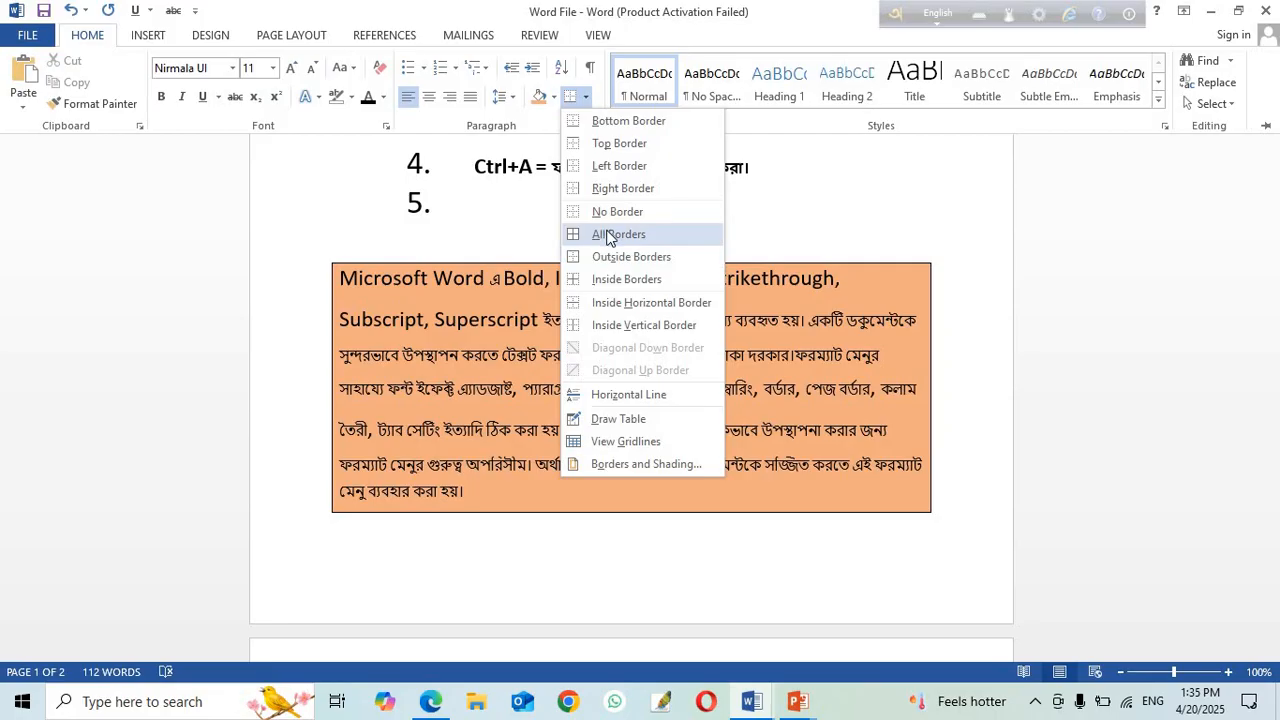
pyautogui.click(606, 233)
pyautogui.click(562, 430)
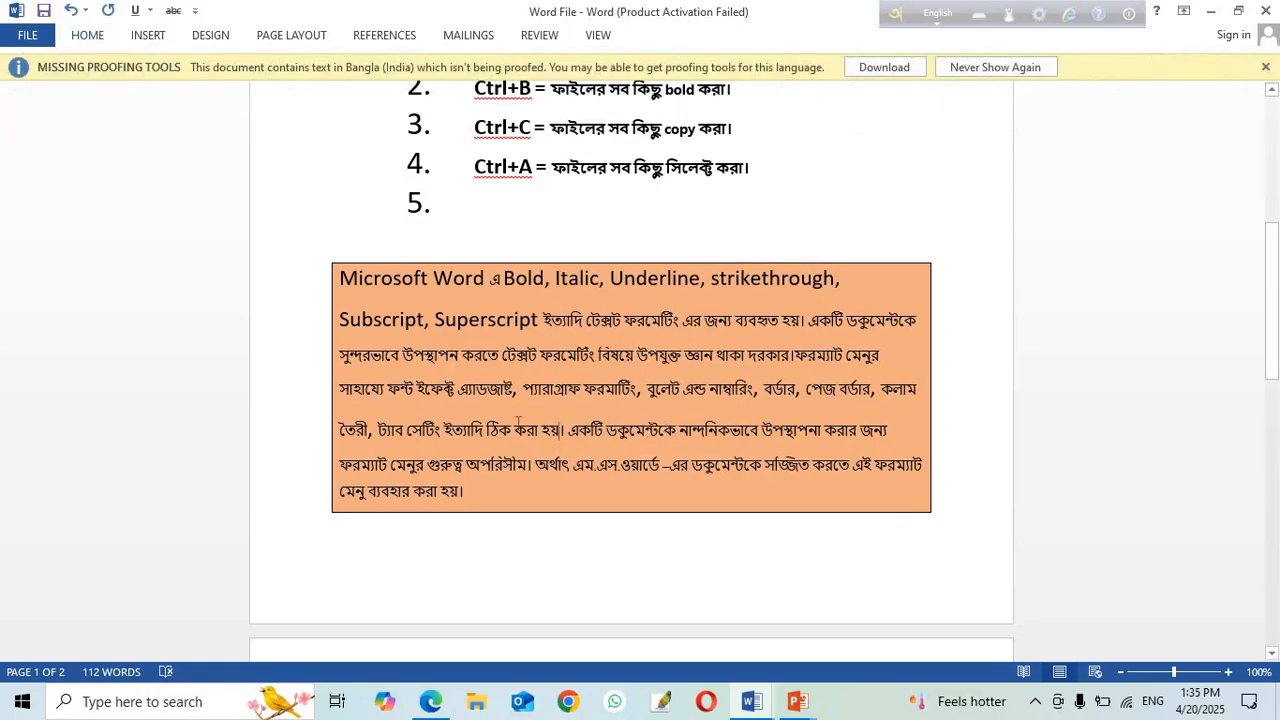
pyautogui.click(91, 40)
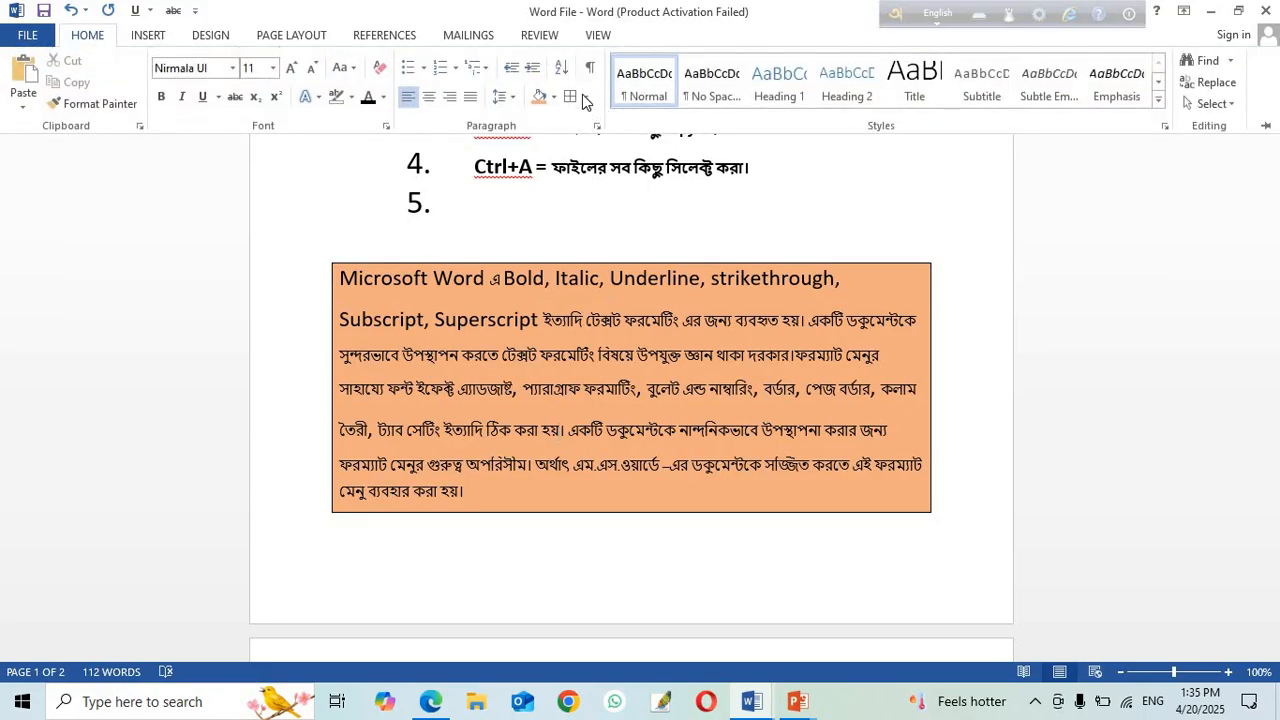
pyautogui.click(587, 97)
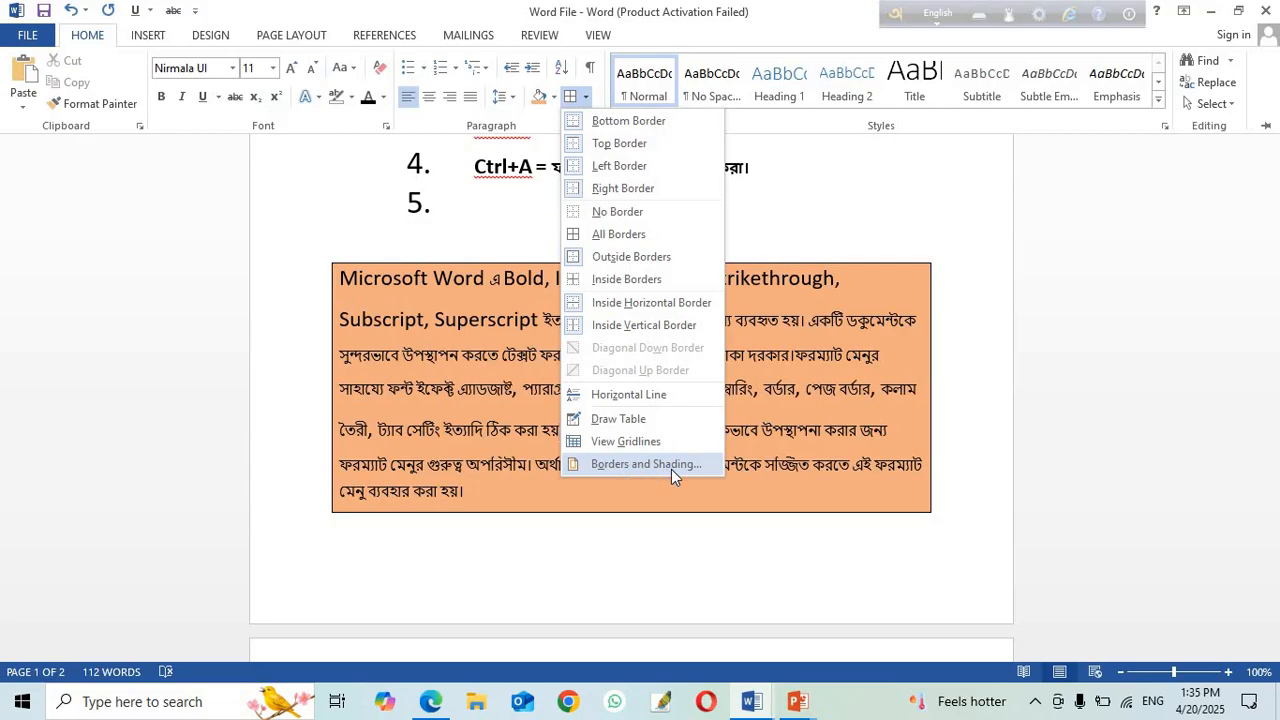
pyautogui.click(620, 213)
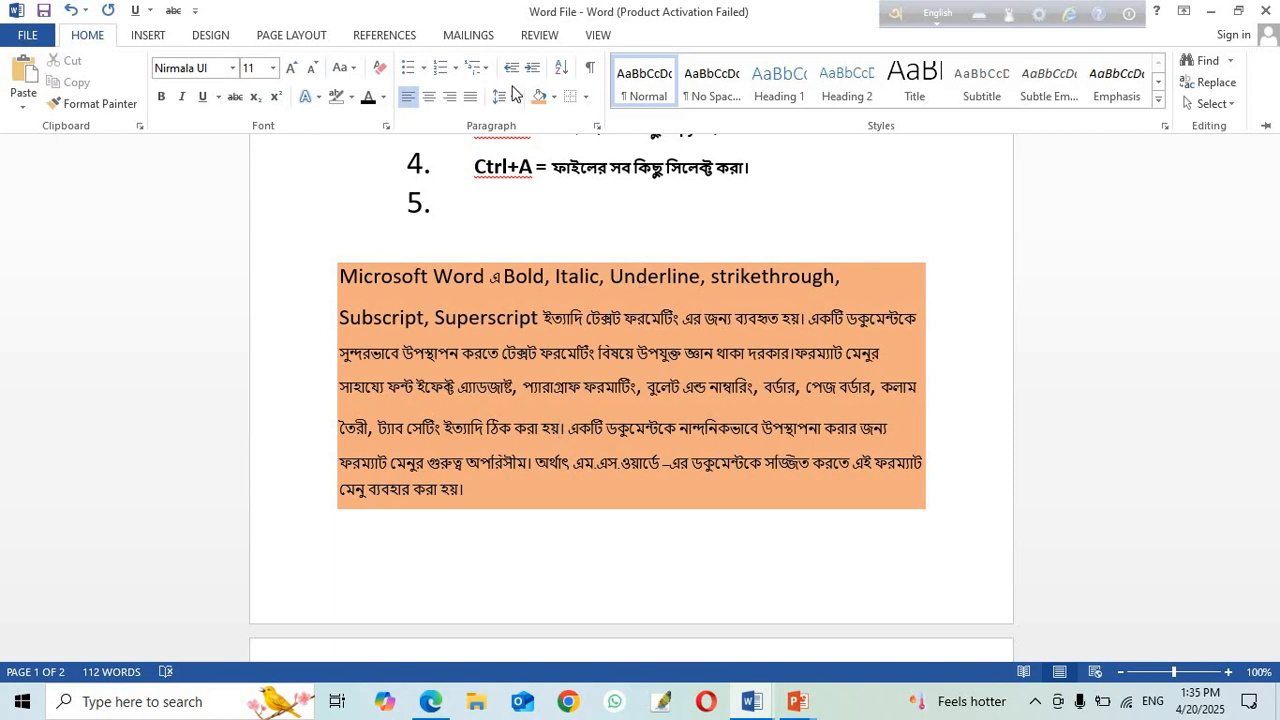
# Step: Add right, left and bottom borders to the orange paragraph
pyautogui.click(585, 96)
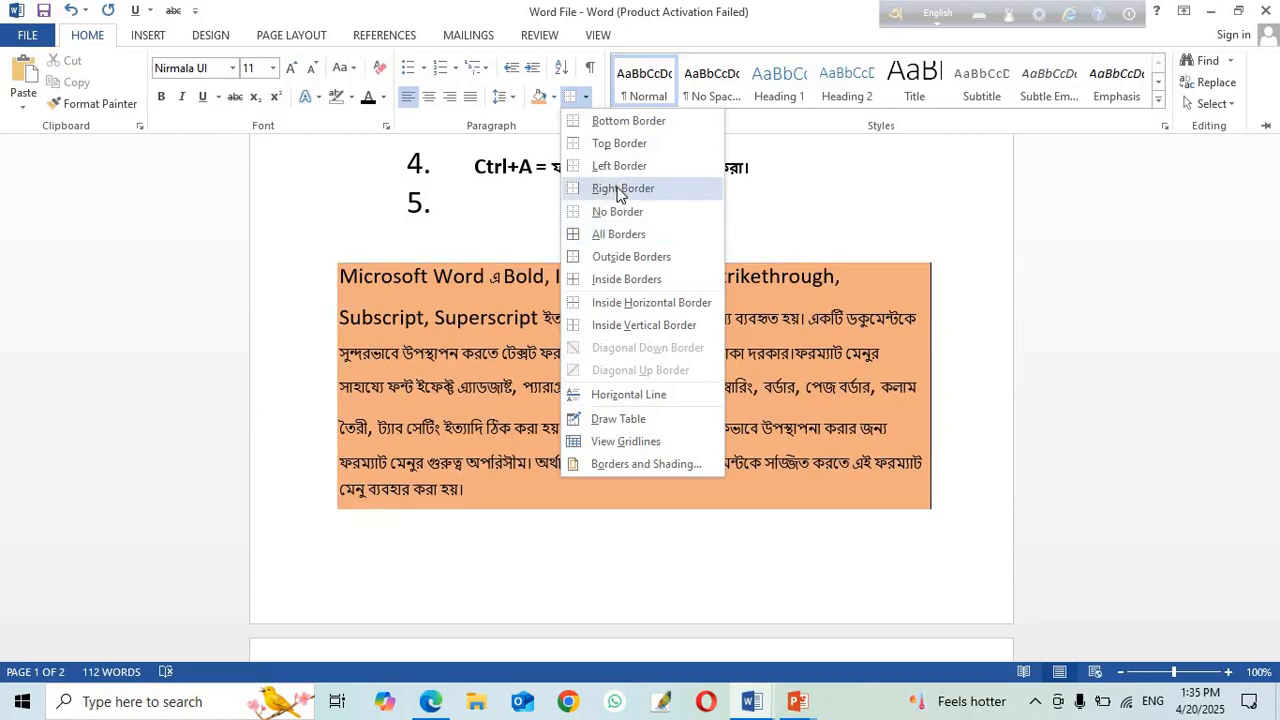
pyautogui.click(620, 189)
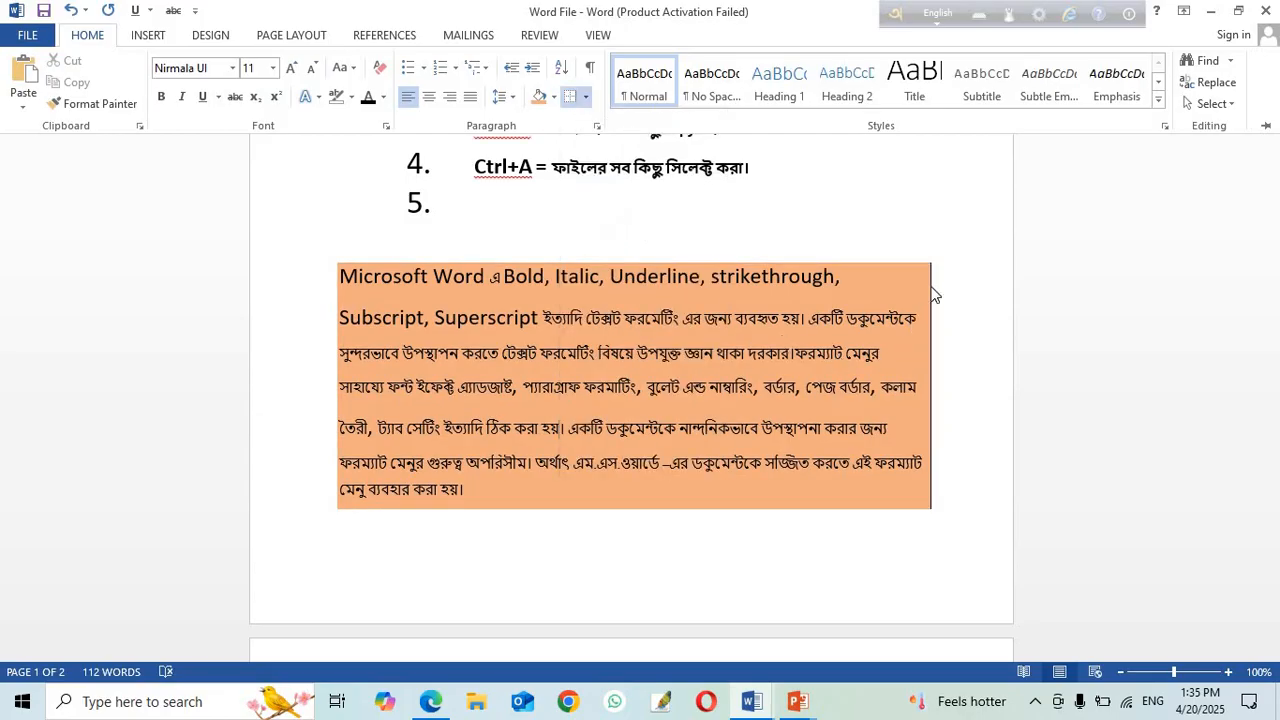
pyautogui.click(588, 100)
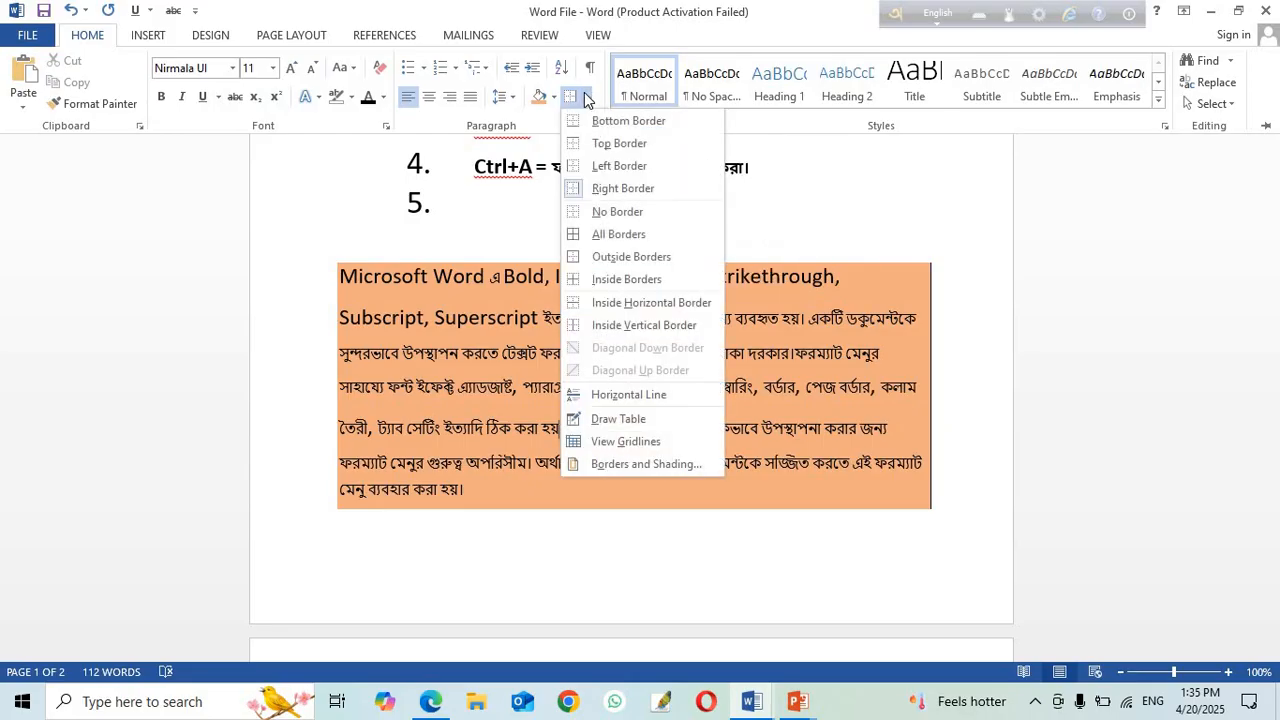
pyautogui.click(590, 165)
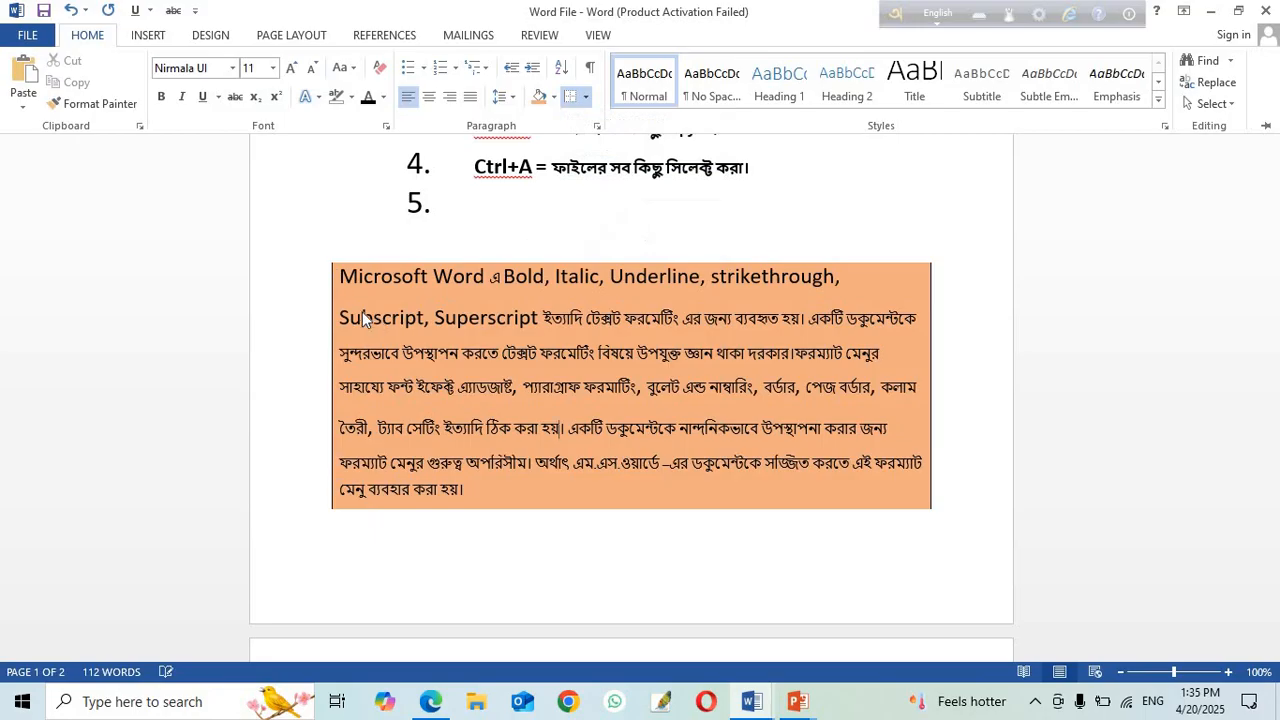
pyautogui.click(587, 97)
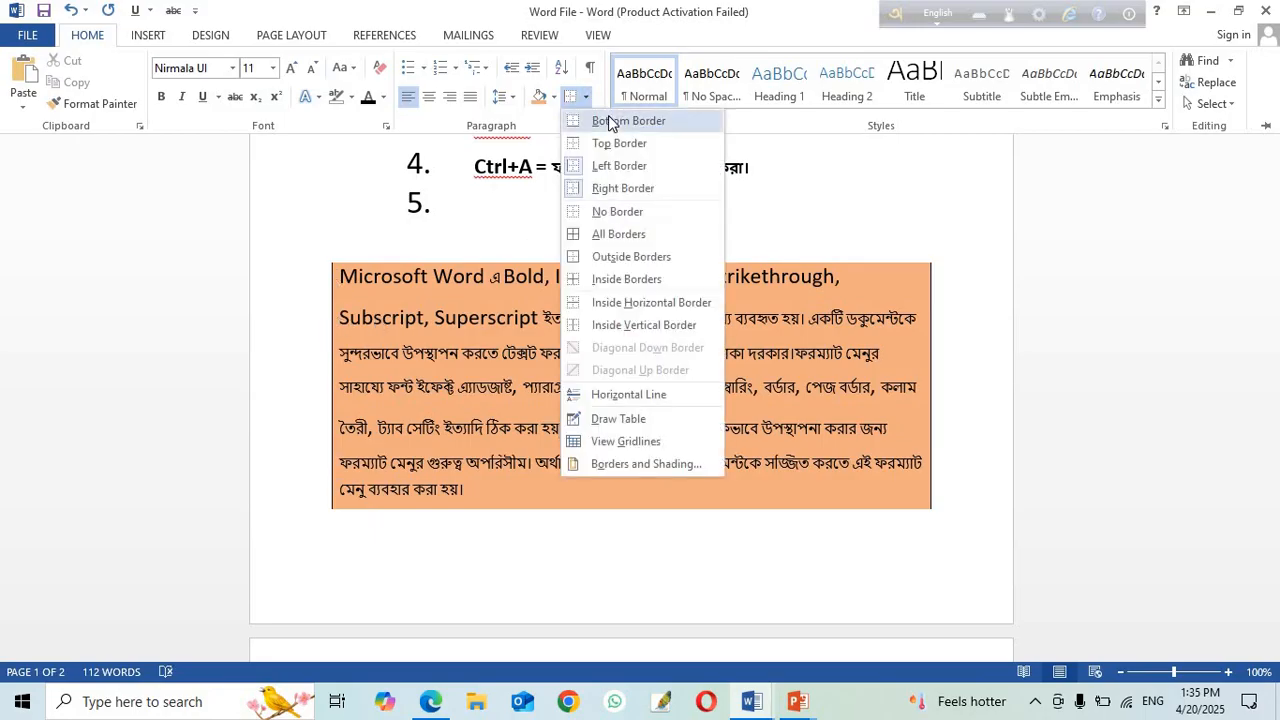
pyautogui.click(609, 121)
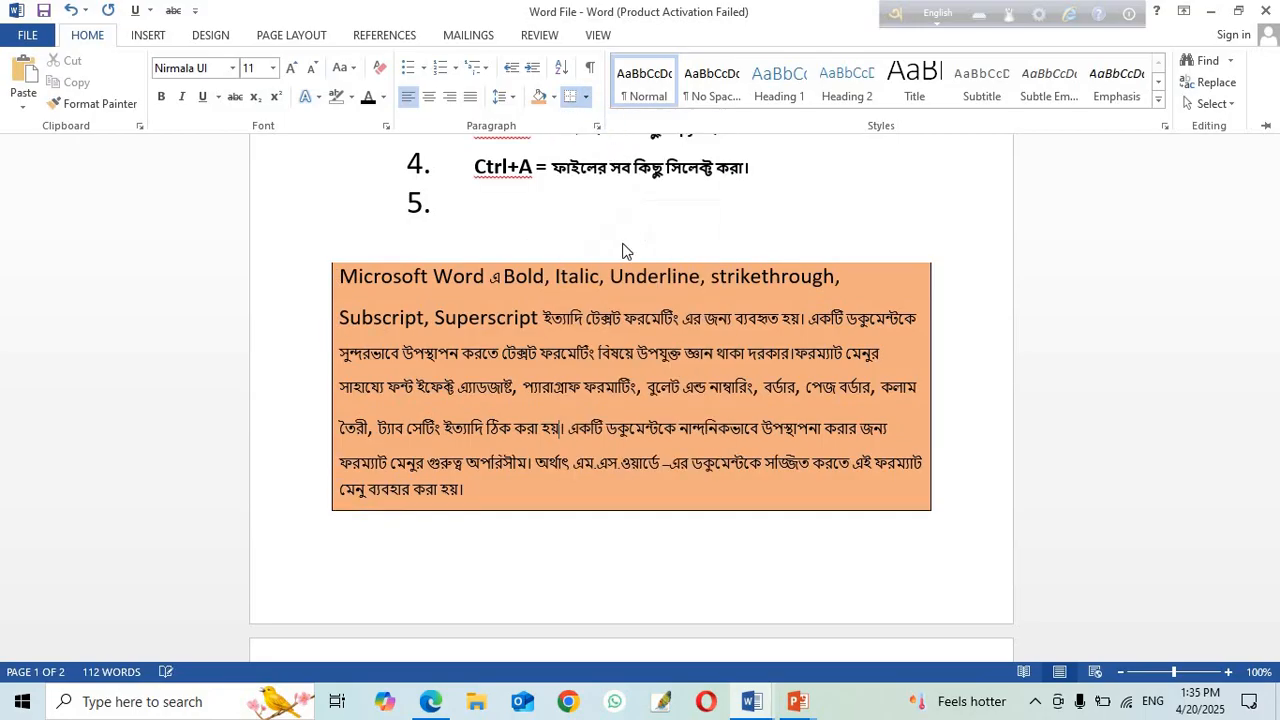
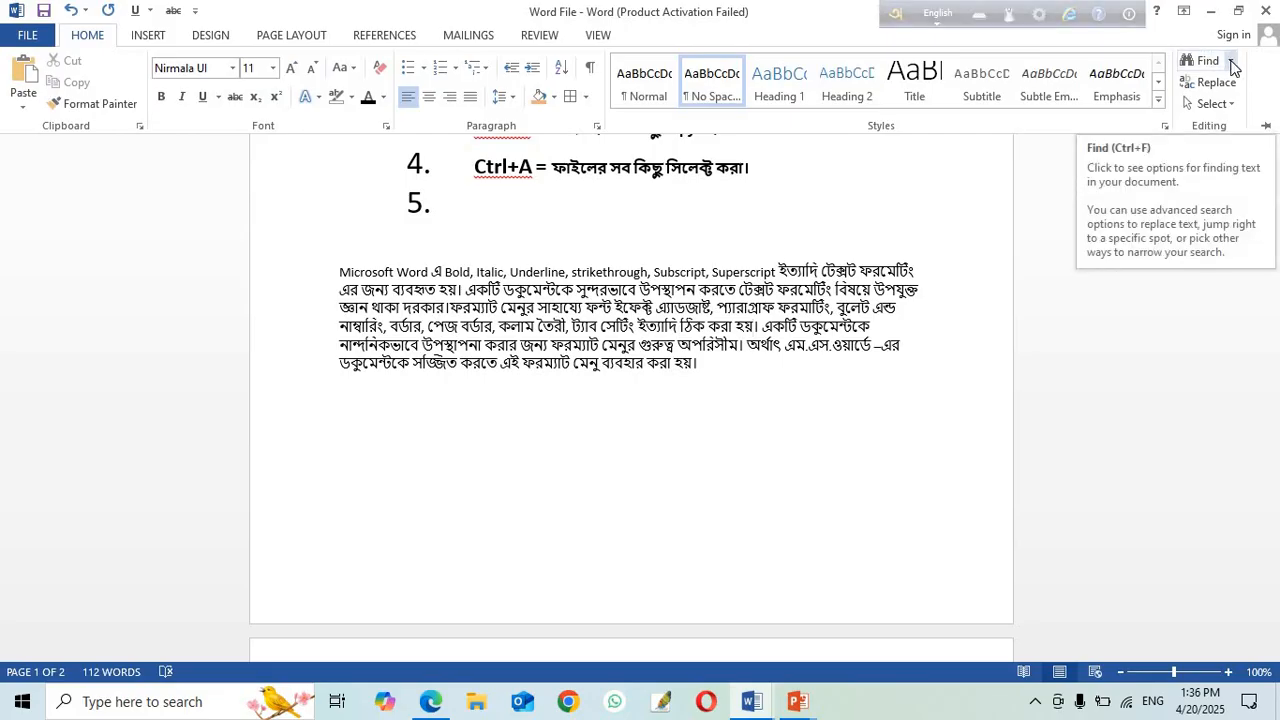
# Step: Search the document for 'word' in the Navigation pane, highlighting both matches
pyautogui.click(1231, 62)
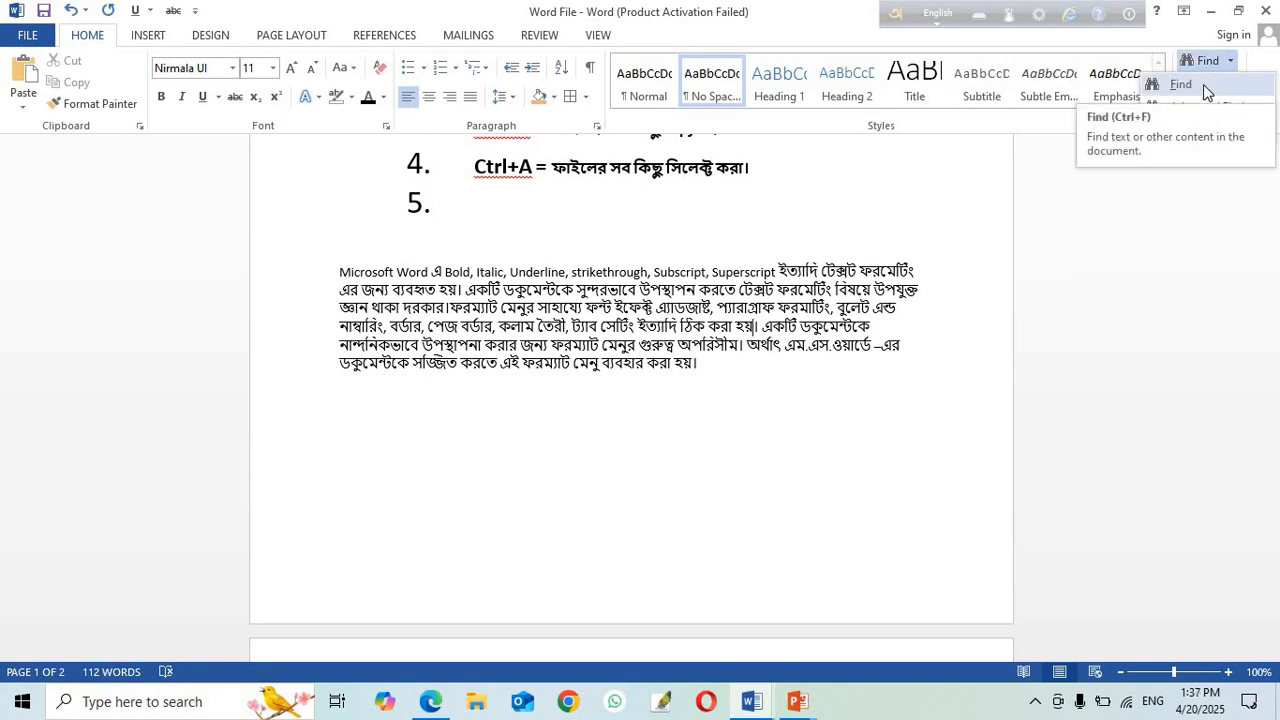
pyautogui.click(1203, 84)
pyautogui.click(37, 148)
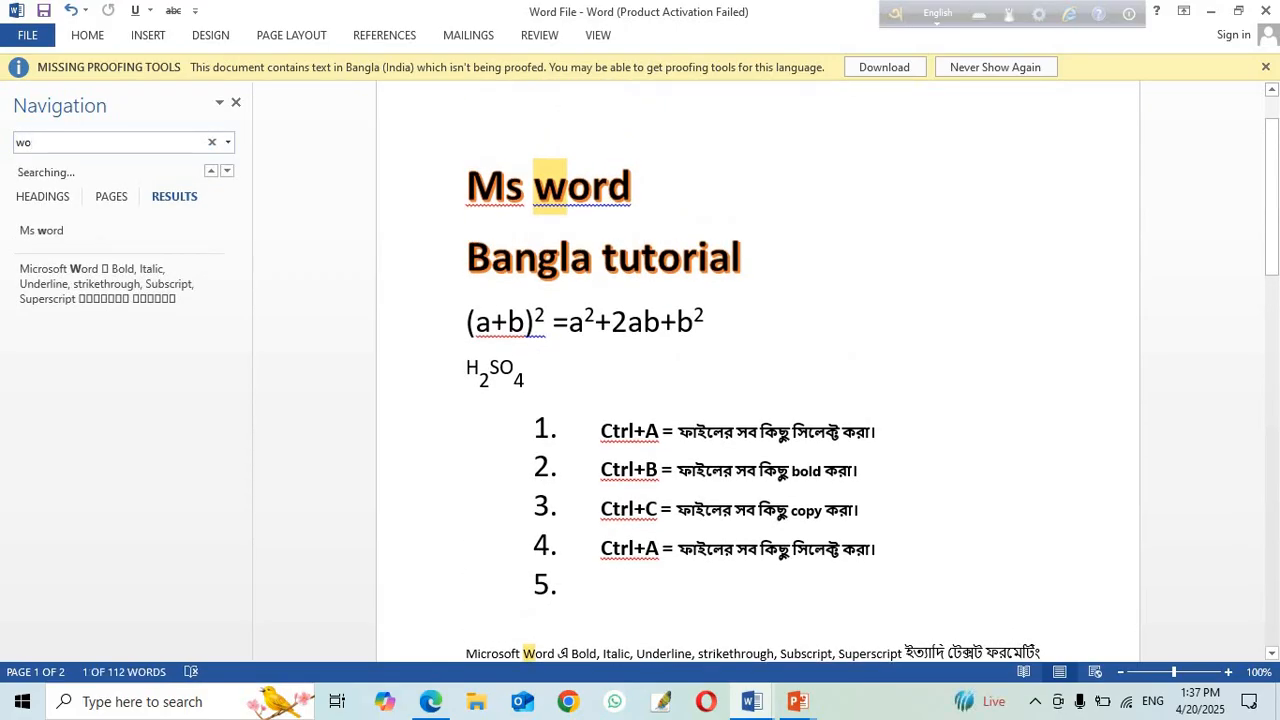
pyautogui.write('d')
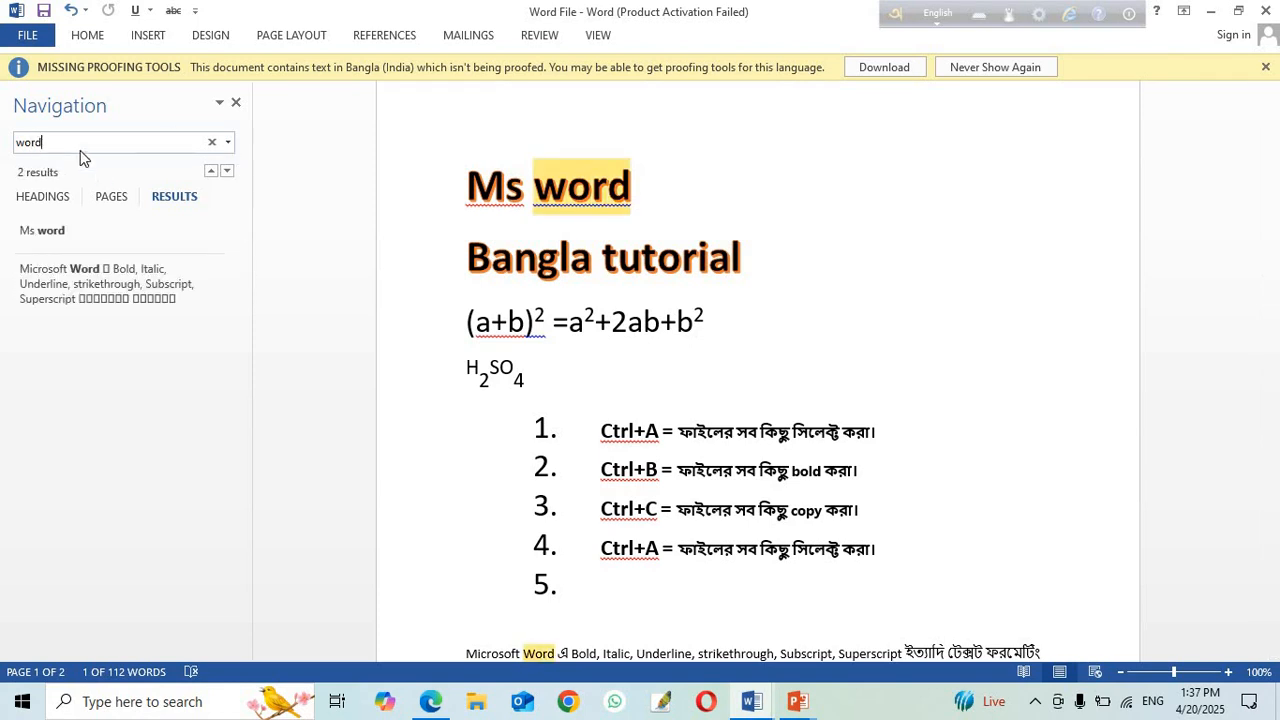
pyautogui.scroll(-3, 683, 379)
pyautogui.scroll(2, 683, 379)
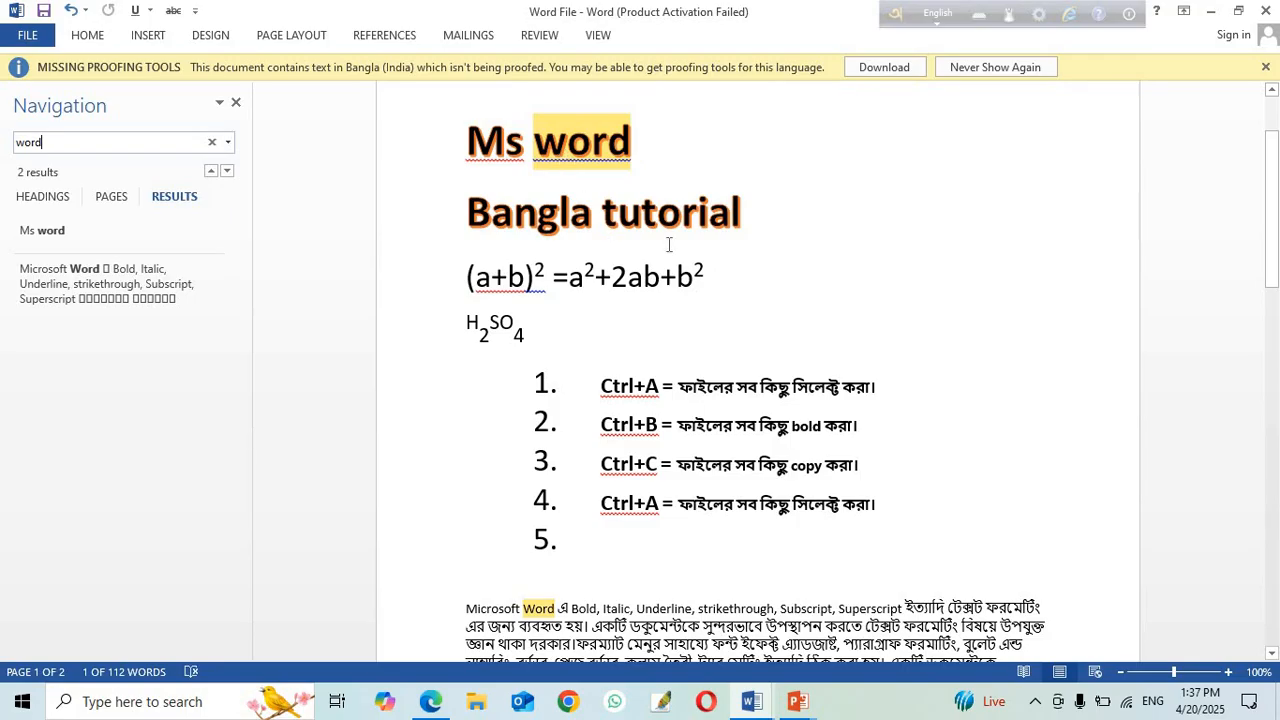
pyautogui.scroll(-3, 688, 346)
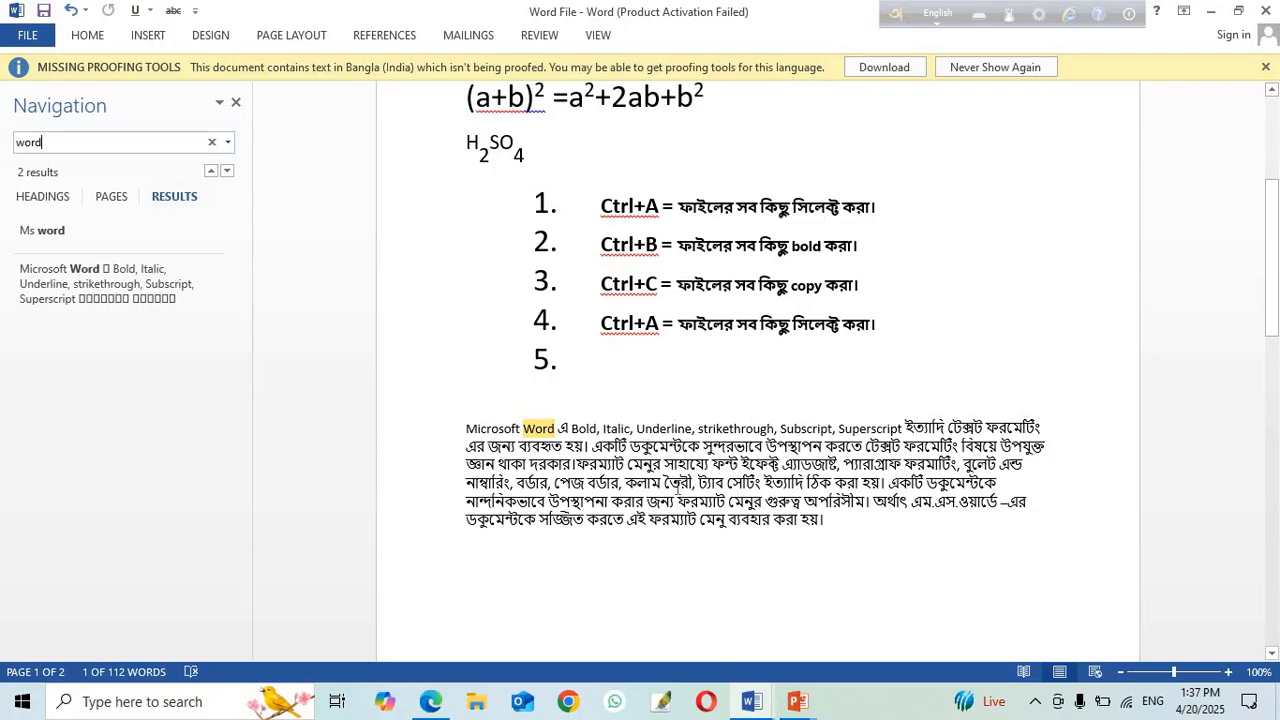
pyautogui.scroll(1, 677, 491)
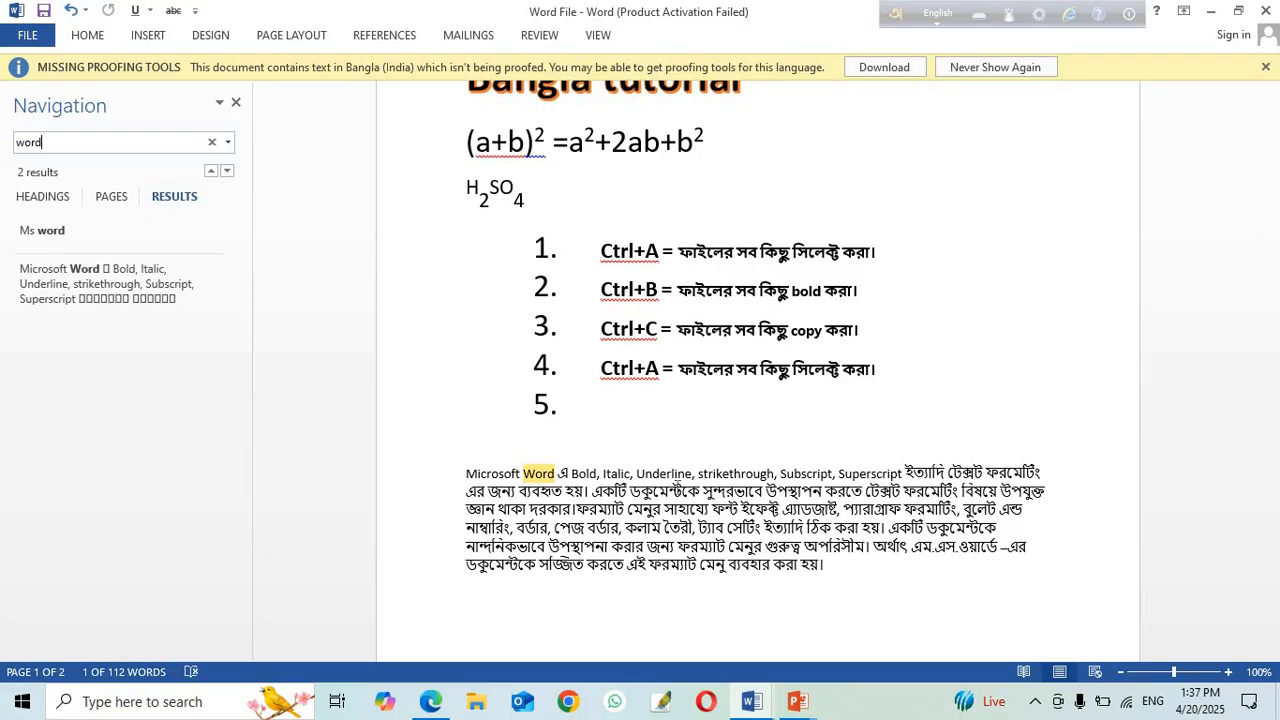
pyautogui.scroll(5, 677, 491)
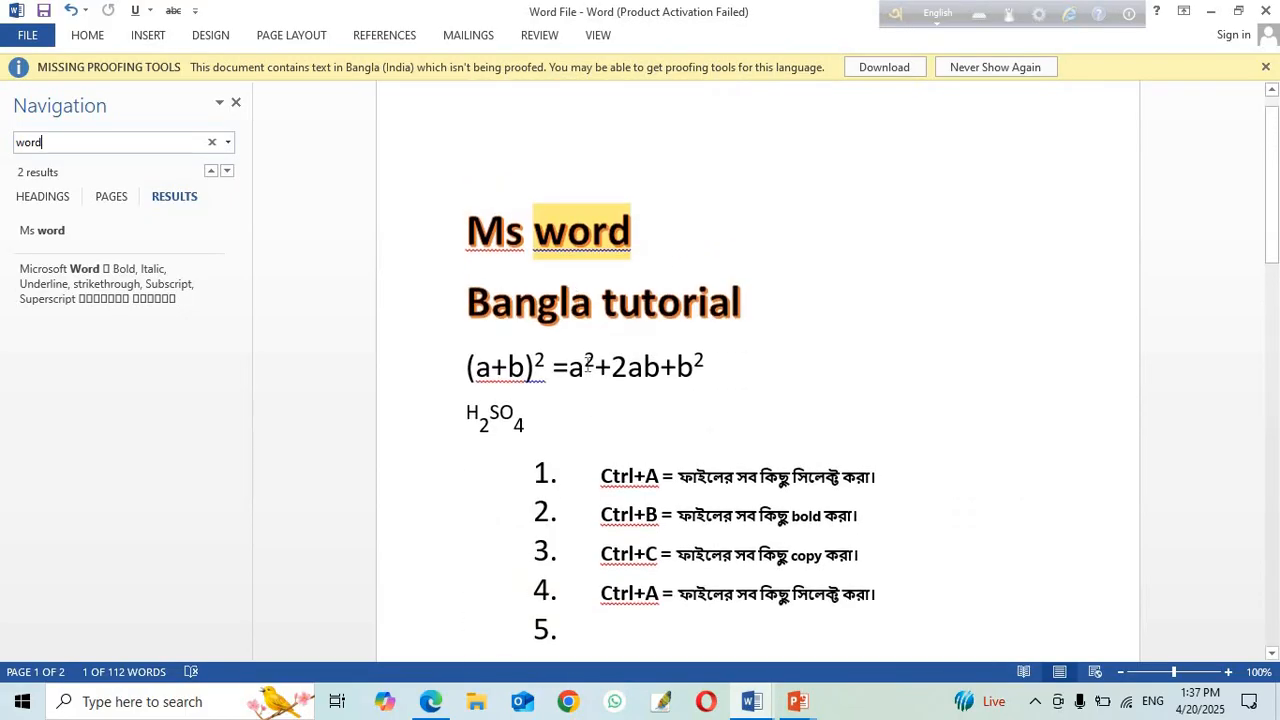
pyautogui.scroll(-4, 657, 583)
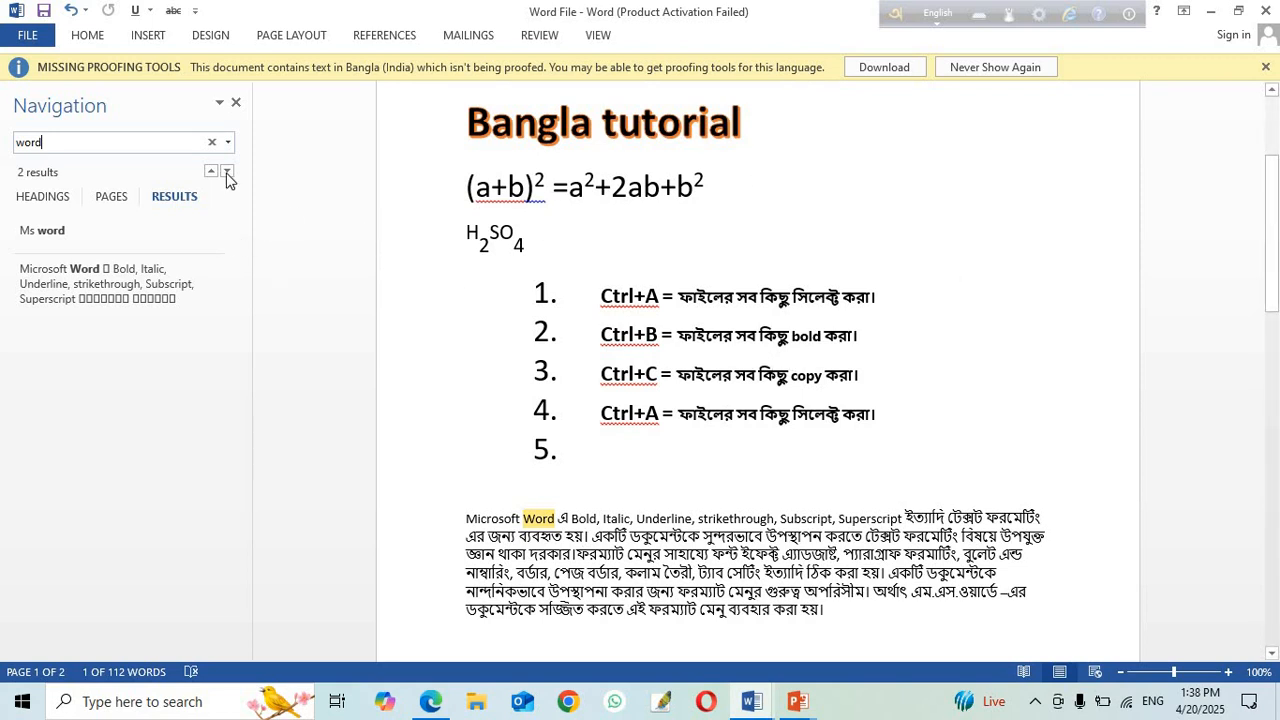
# Step: Change the Navigation search term to 'bold' to highlight its two occurrences
pyautogui.click(37, 157)
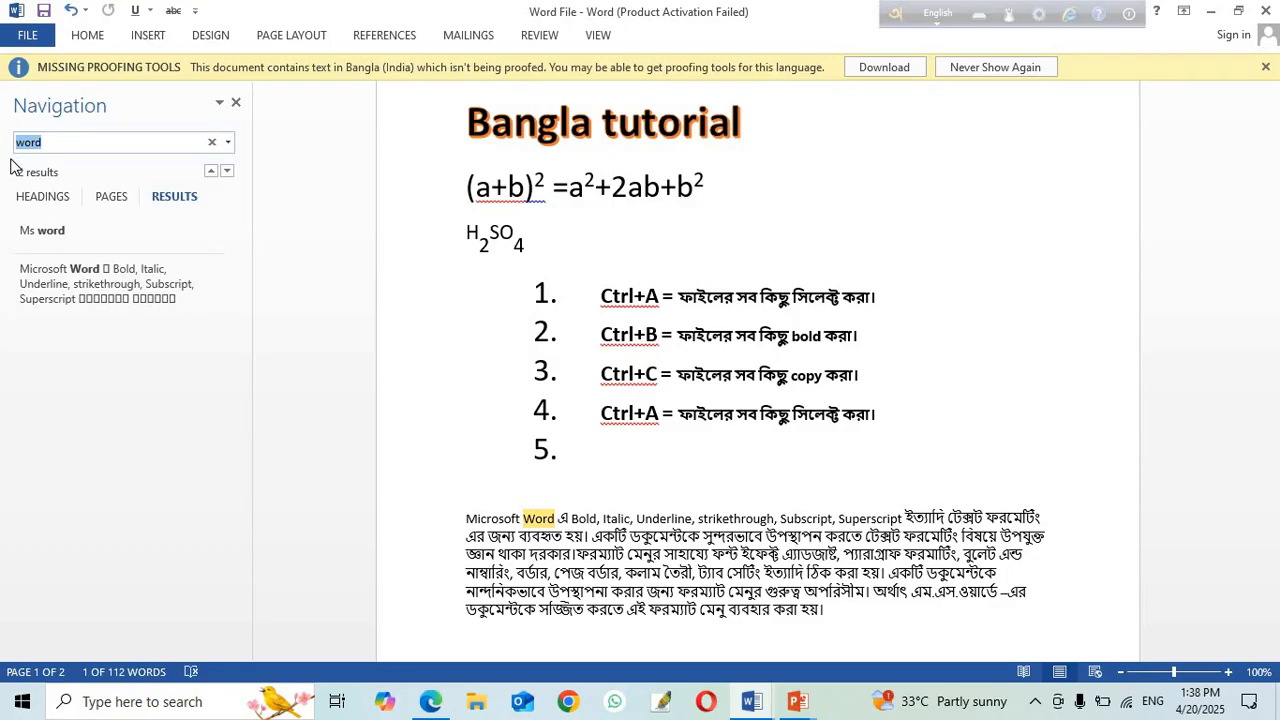
pyautogui.write('bol')
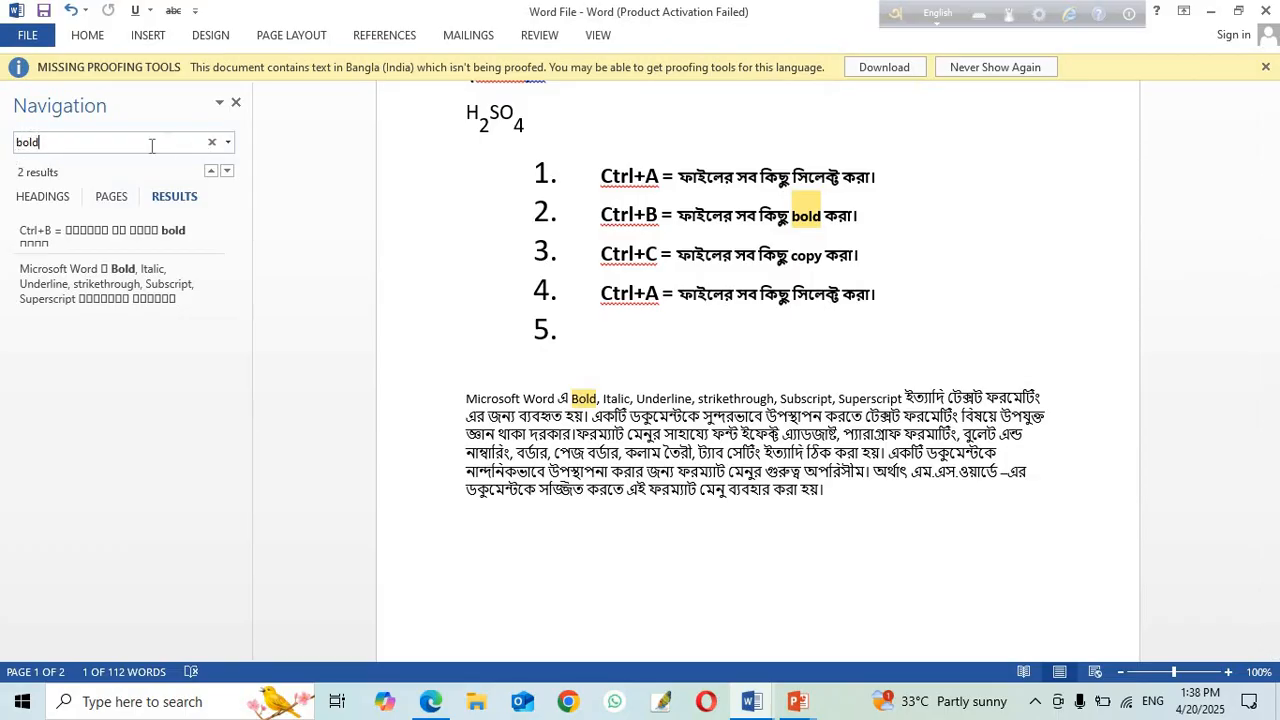
pyautogui.scroll(3, 586, 457)
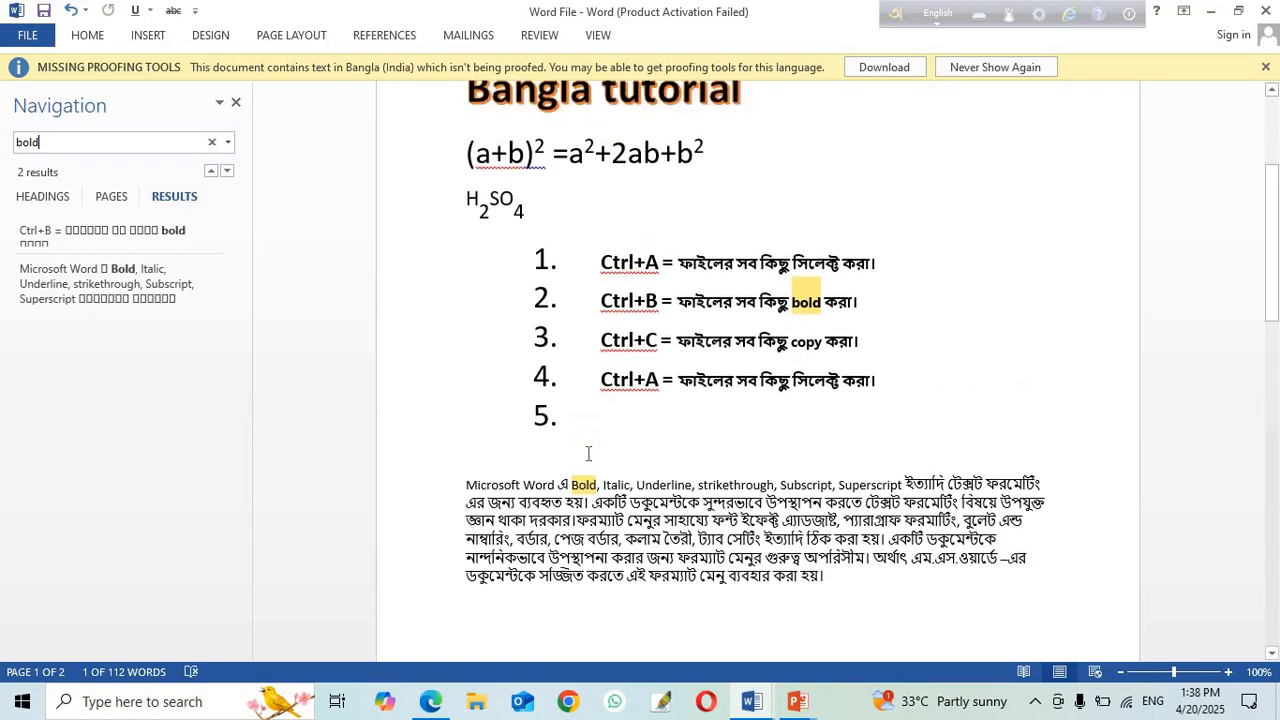
pyautogui.scroll(-2, 814, 411)
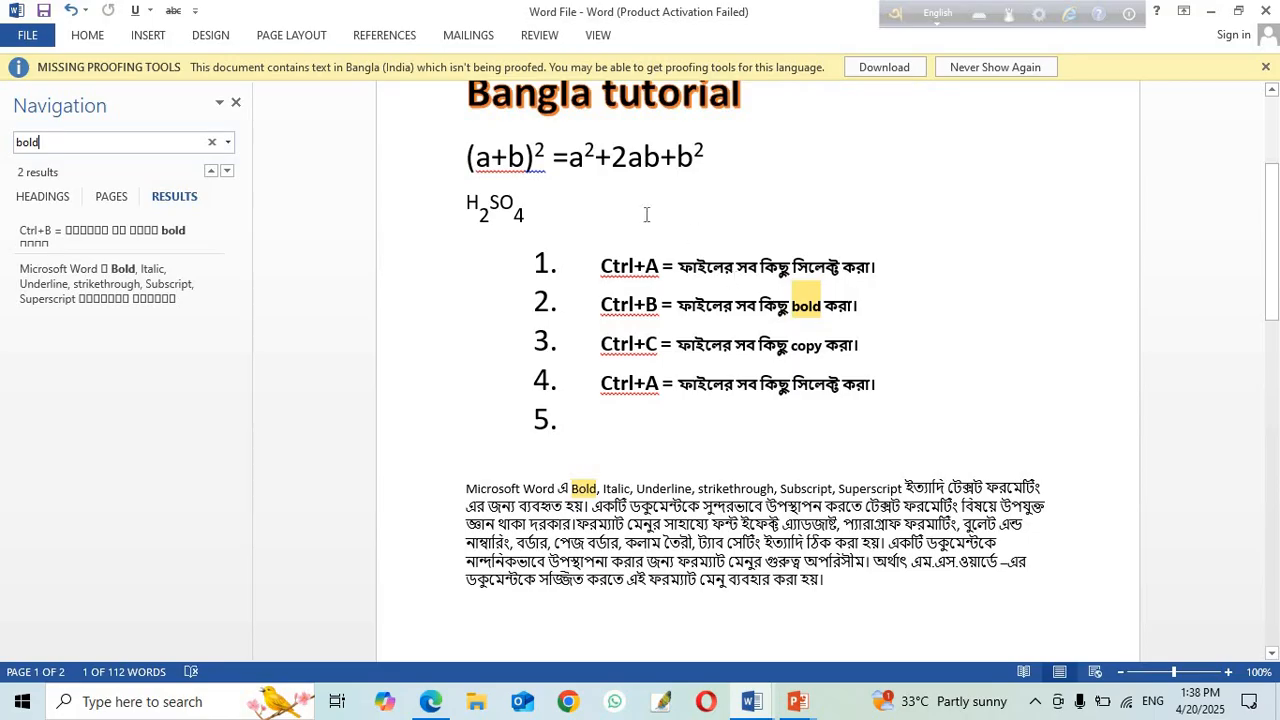
pyautogui.click(88, 38)
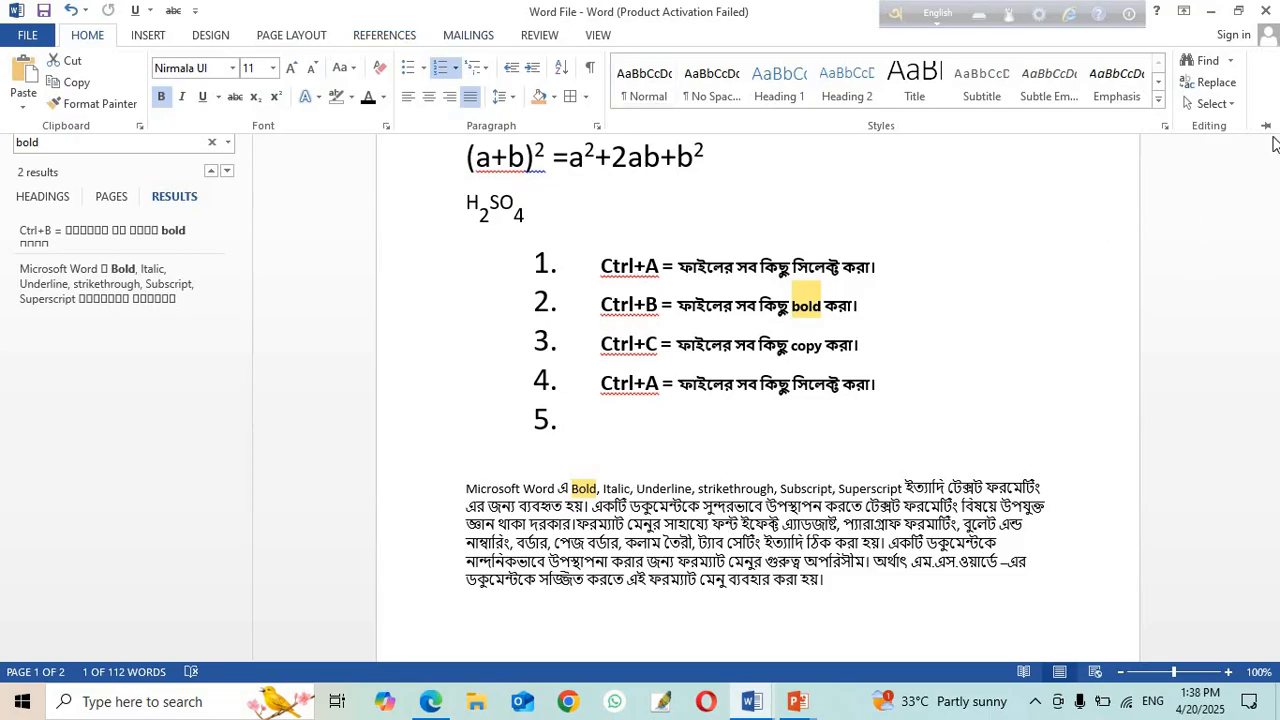
pyautogui.click(1222, 81)
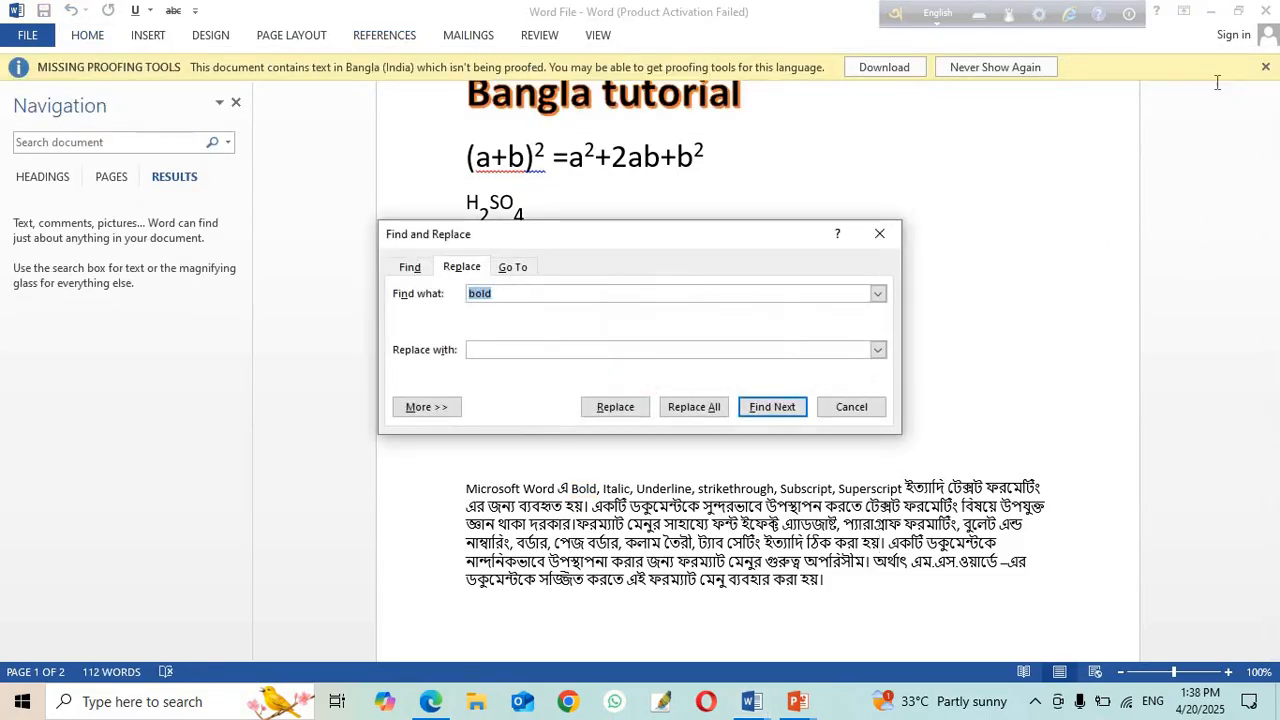
pyautogui.click(498, 294)
pyautogui.doubleClick(474, 301)
pyautogui.write('Computer')
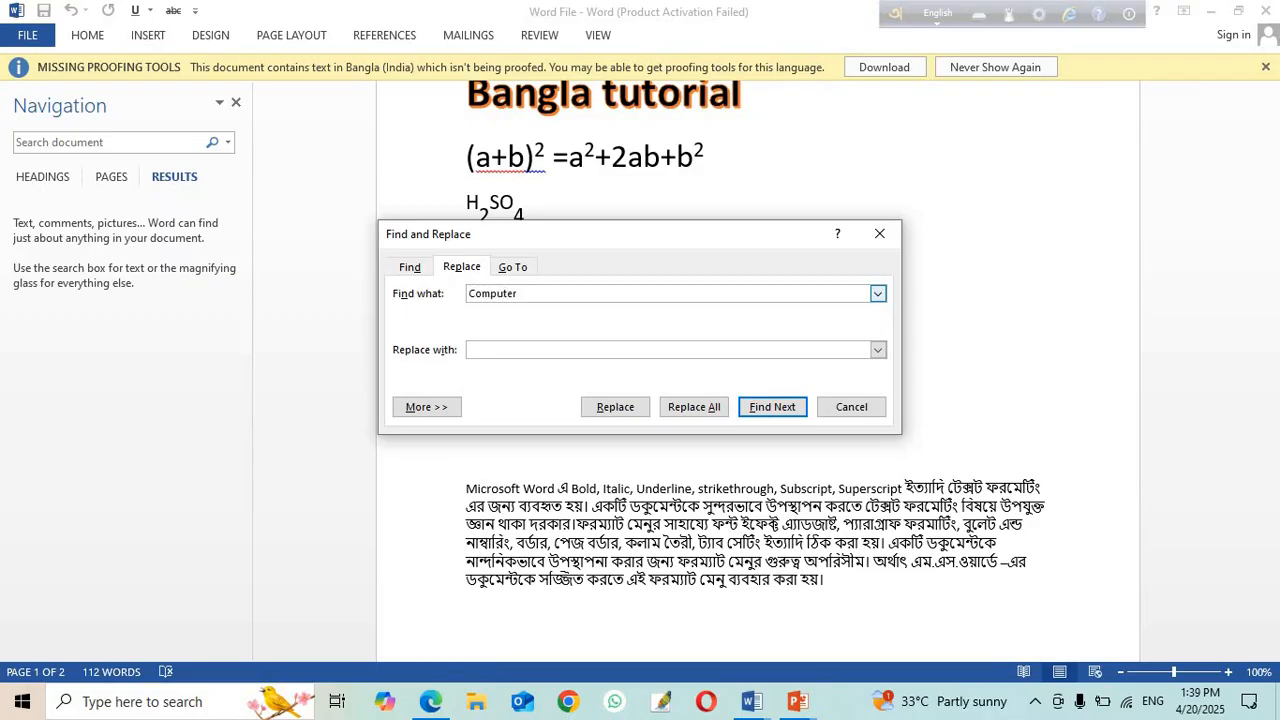
pyautogui.click(487, 348)
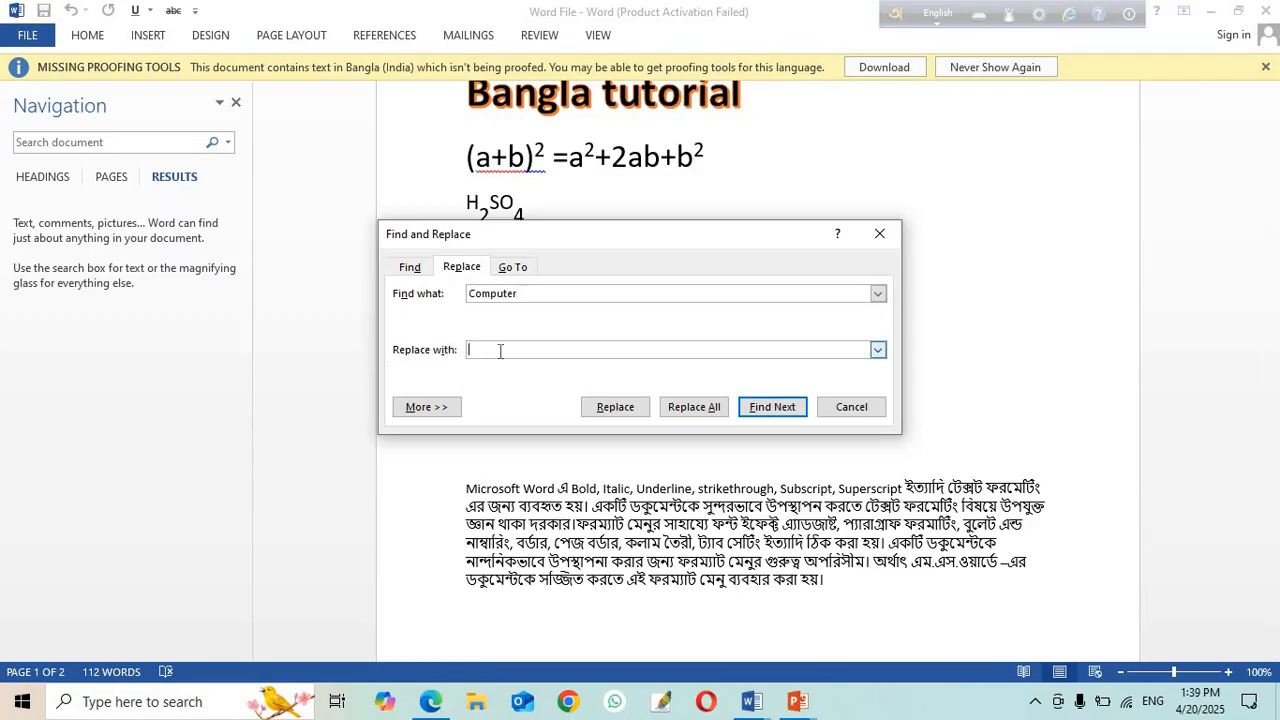
pyautogui.write('Bold')
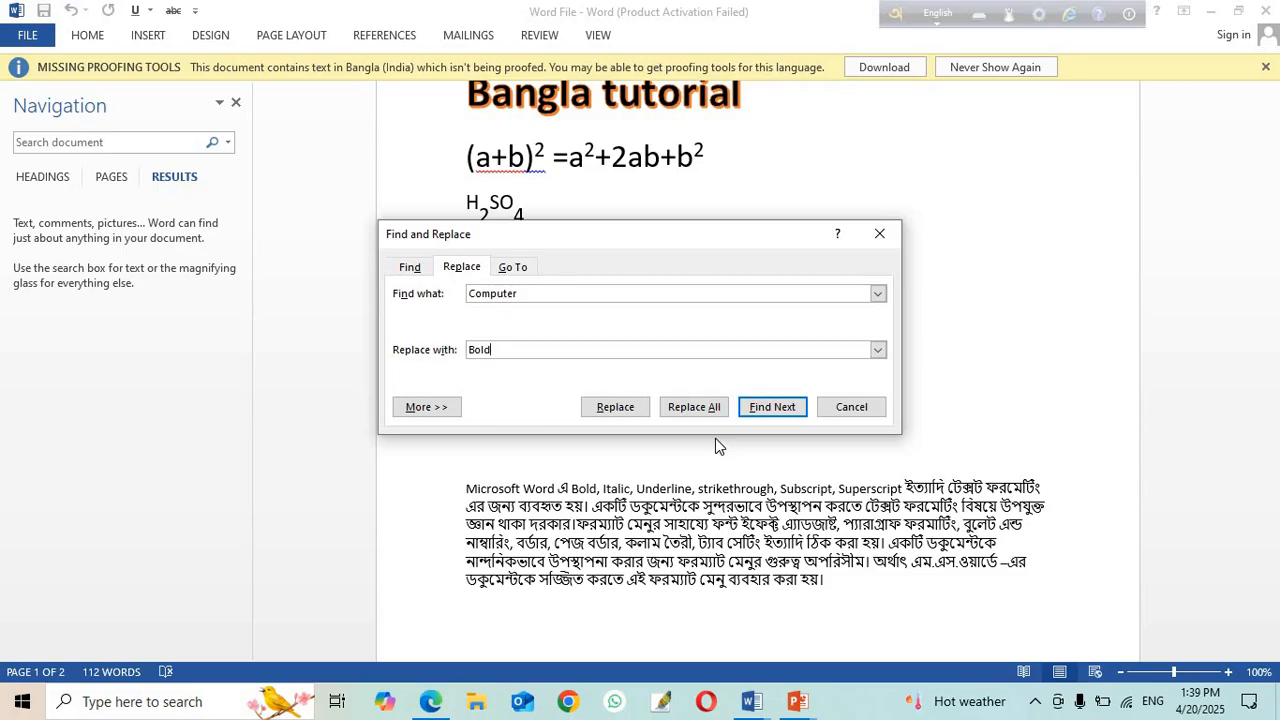
pyautogui.click(640, 407)
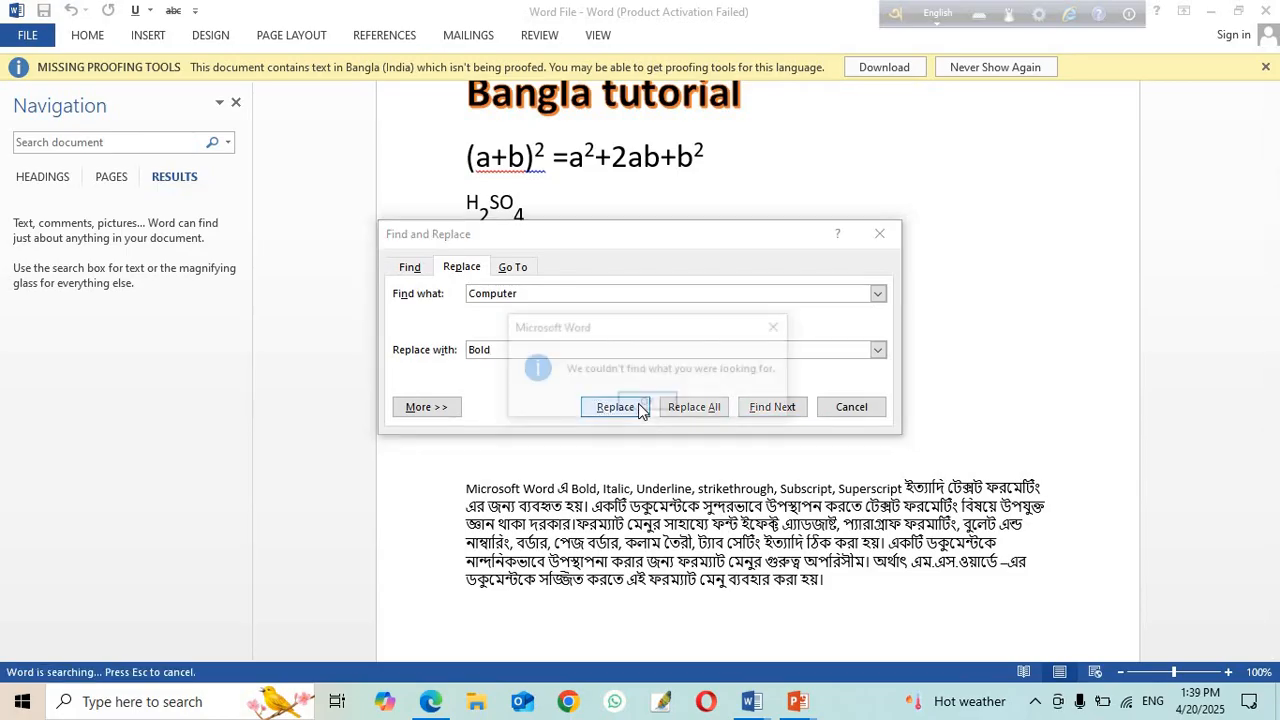
pyautogui.click(643, 404)
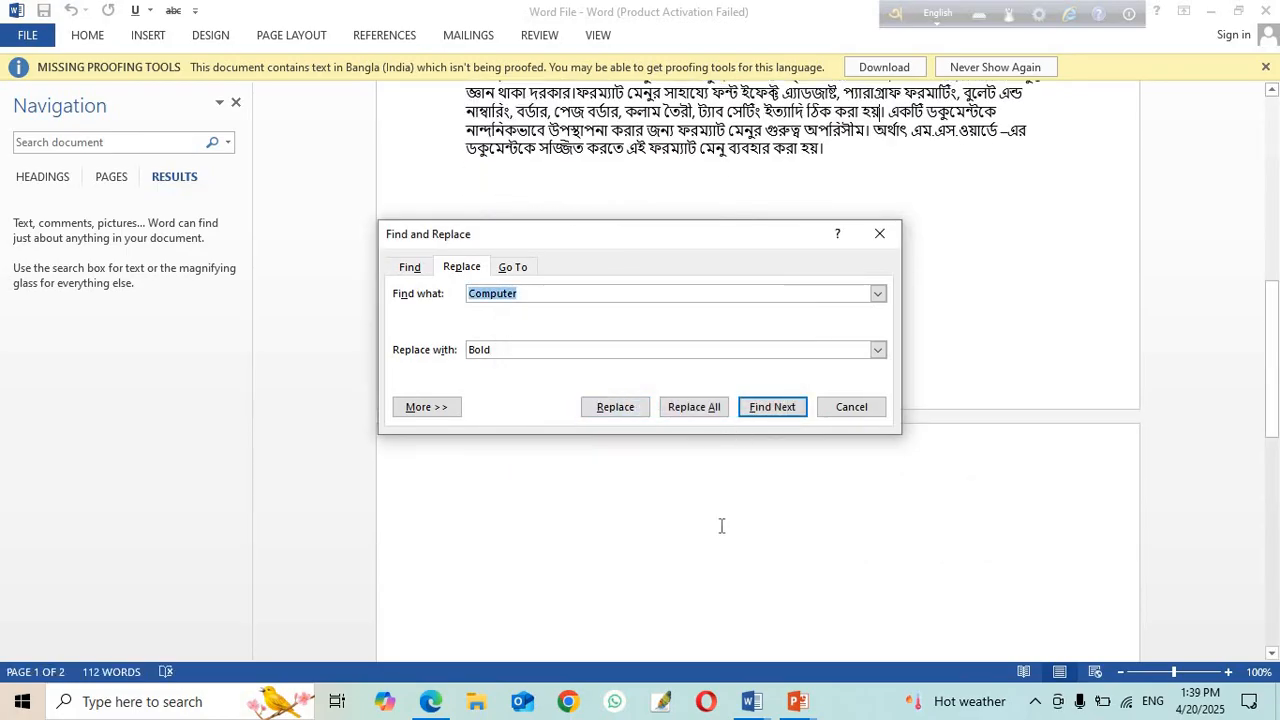
pyautogui.scroll(3, 721, 525)
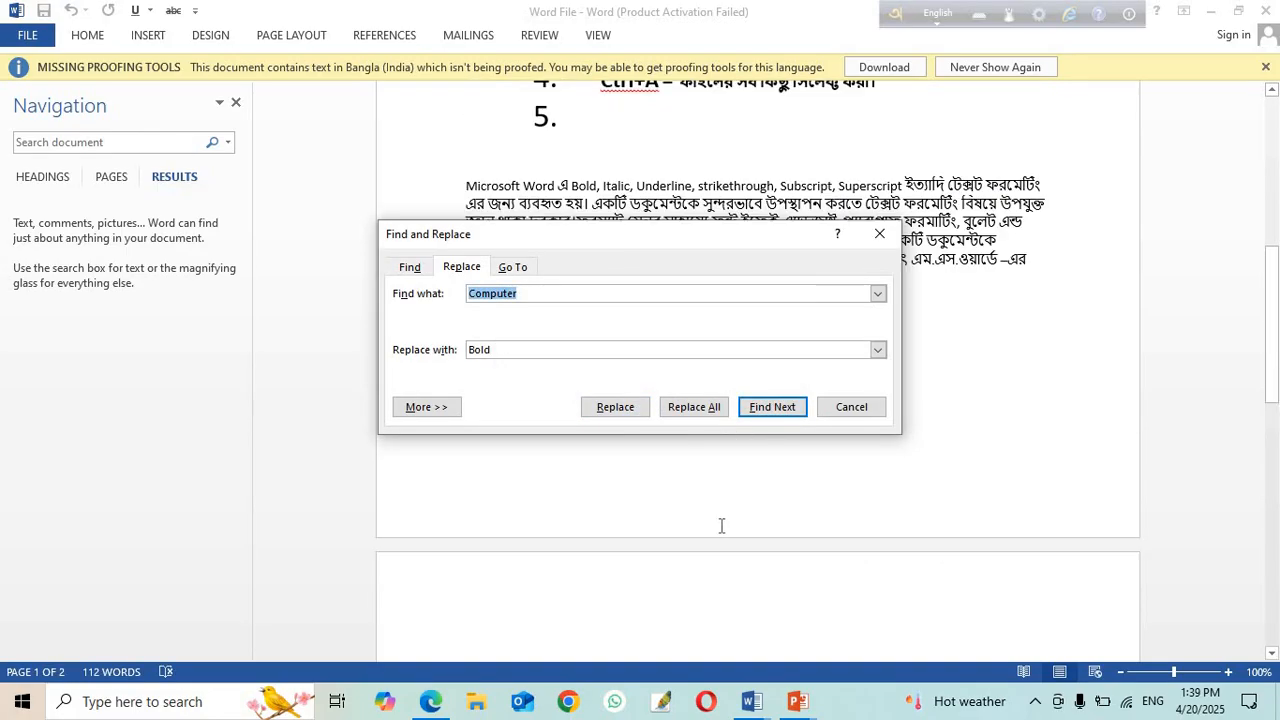
pyautogui.click(879, 238)
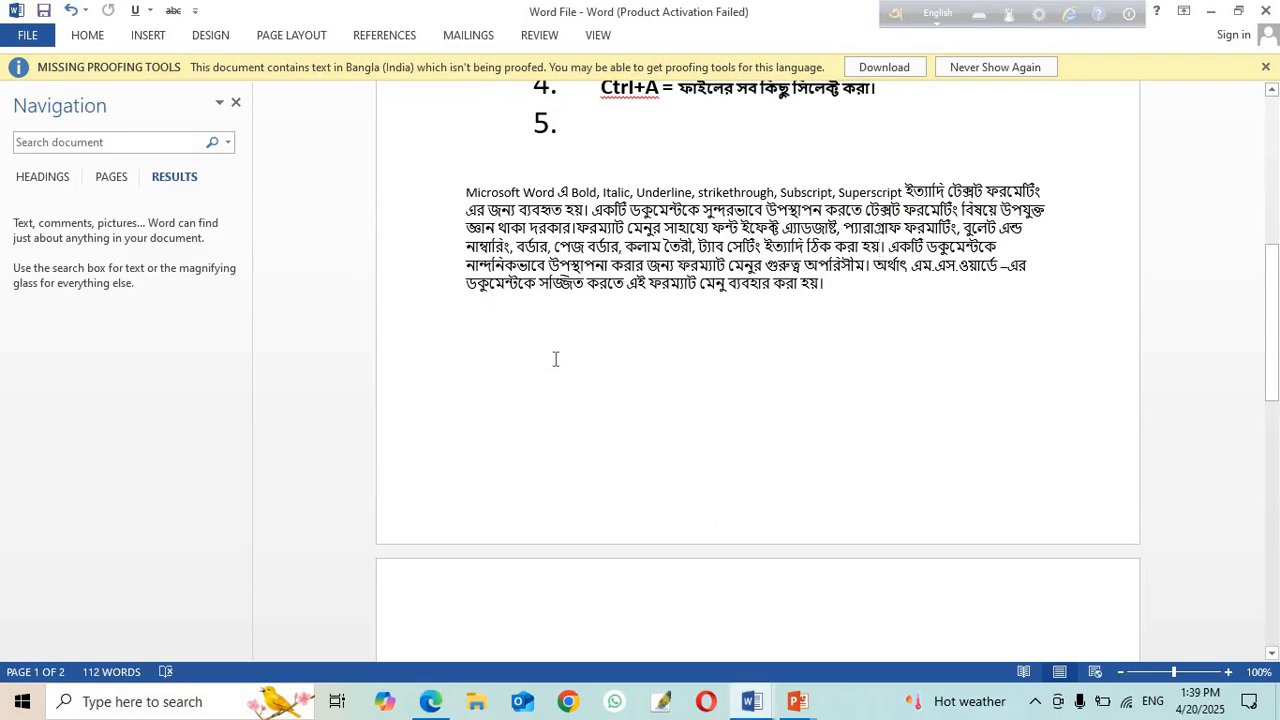
pyautogui.scroll(4, 555, 358)
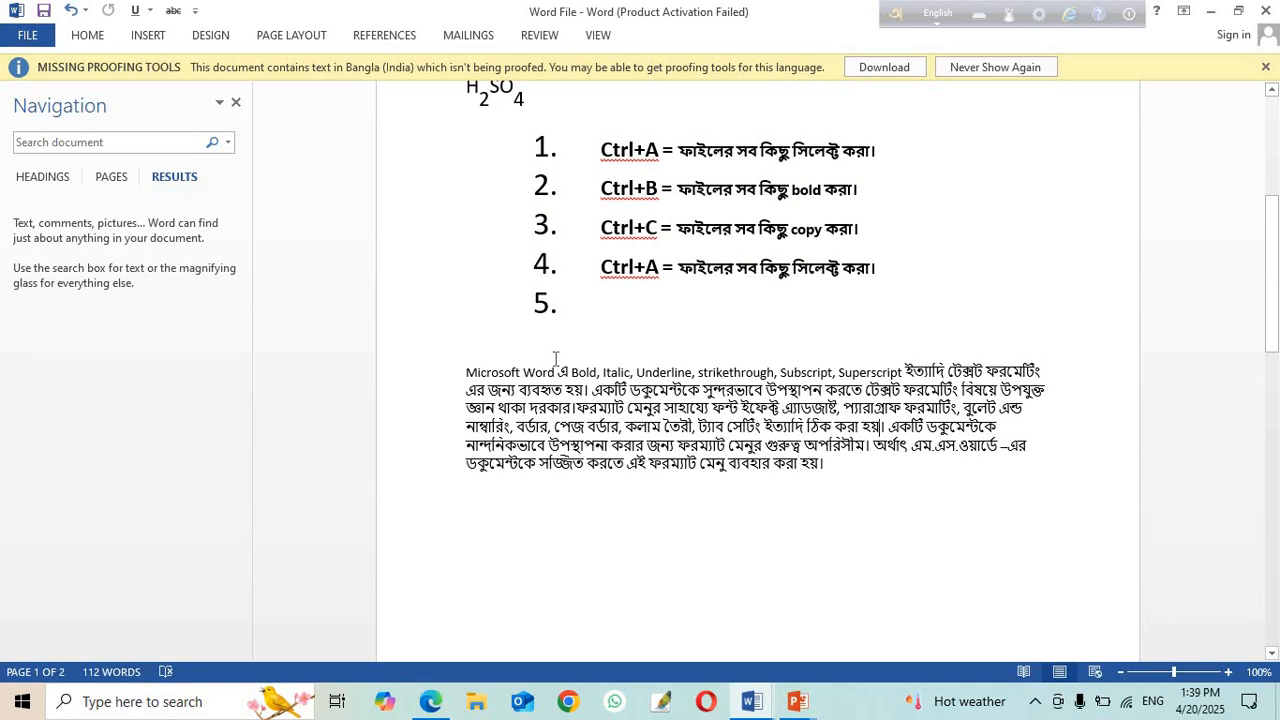
pyautogui.scroll(-2, 683, 465)
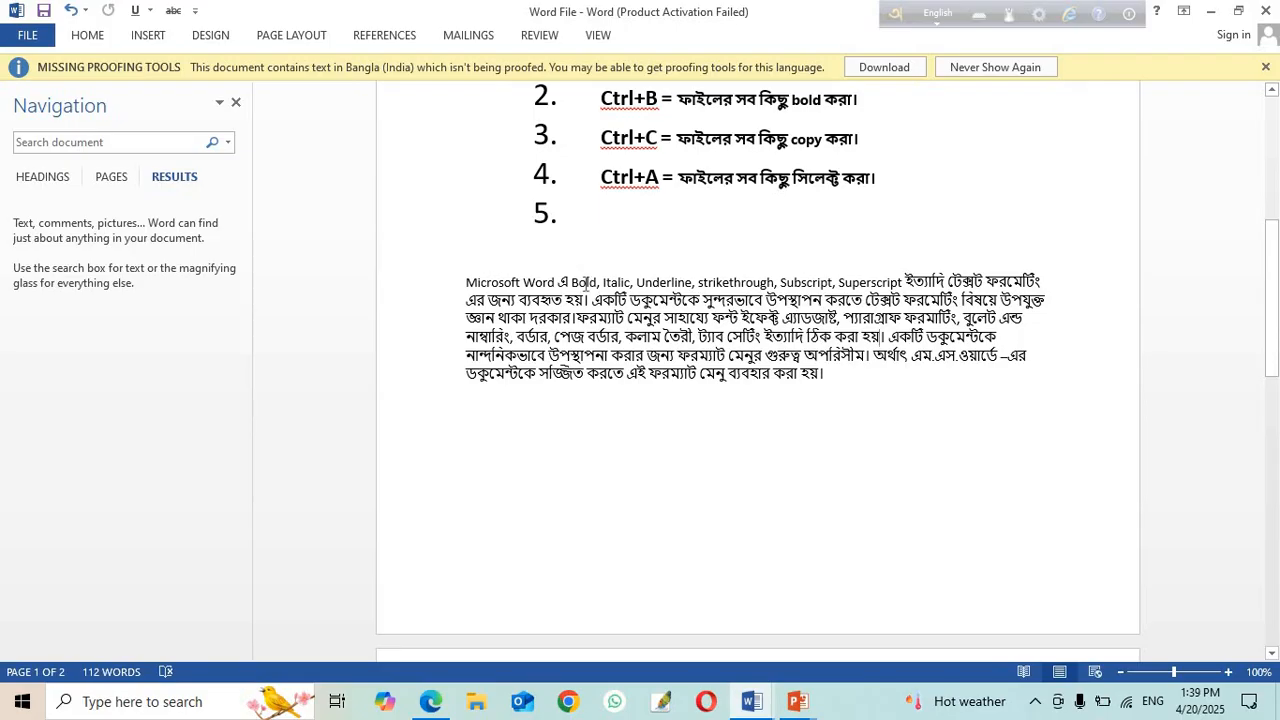
# Step: Select the paragraph's 'Bold' and search for 'Bold' in the Navigation pane
pyautogui.doubleClick(589, 282)
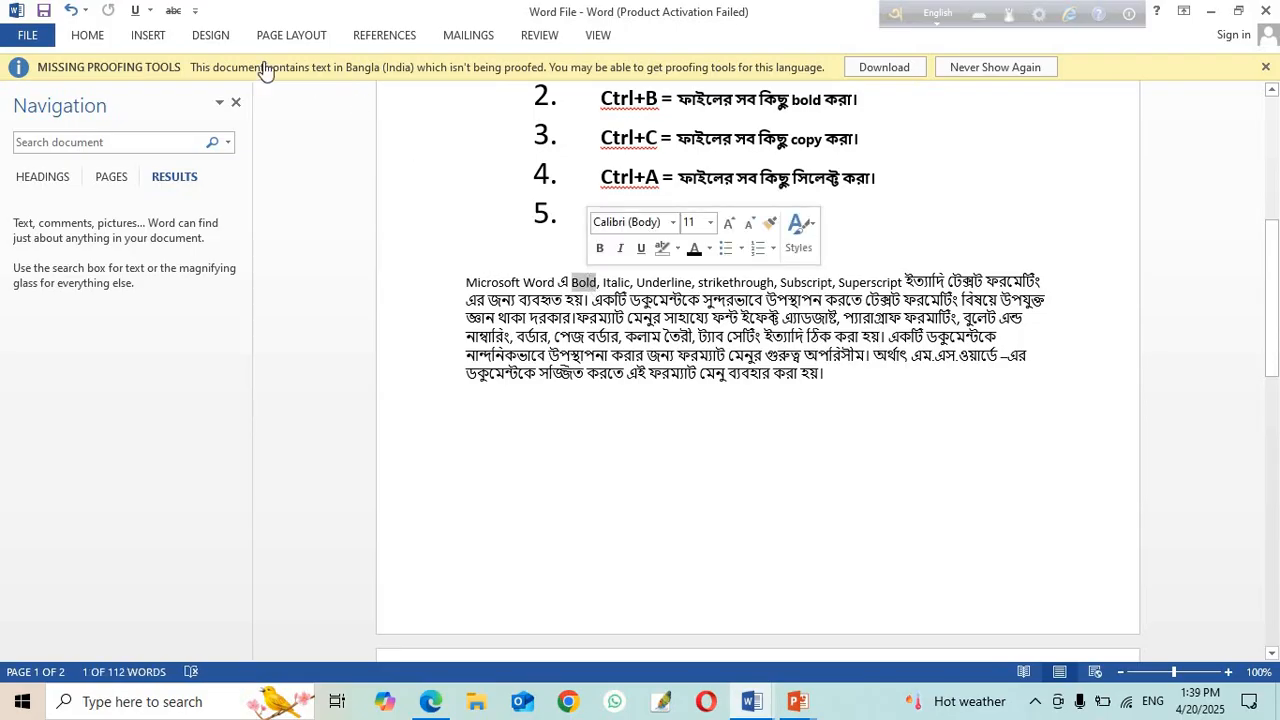
pyautogui.click(41, 145)
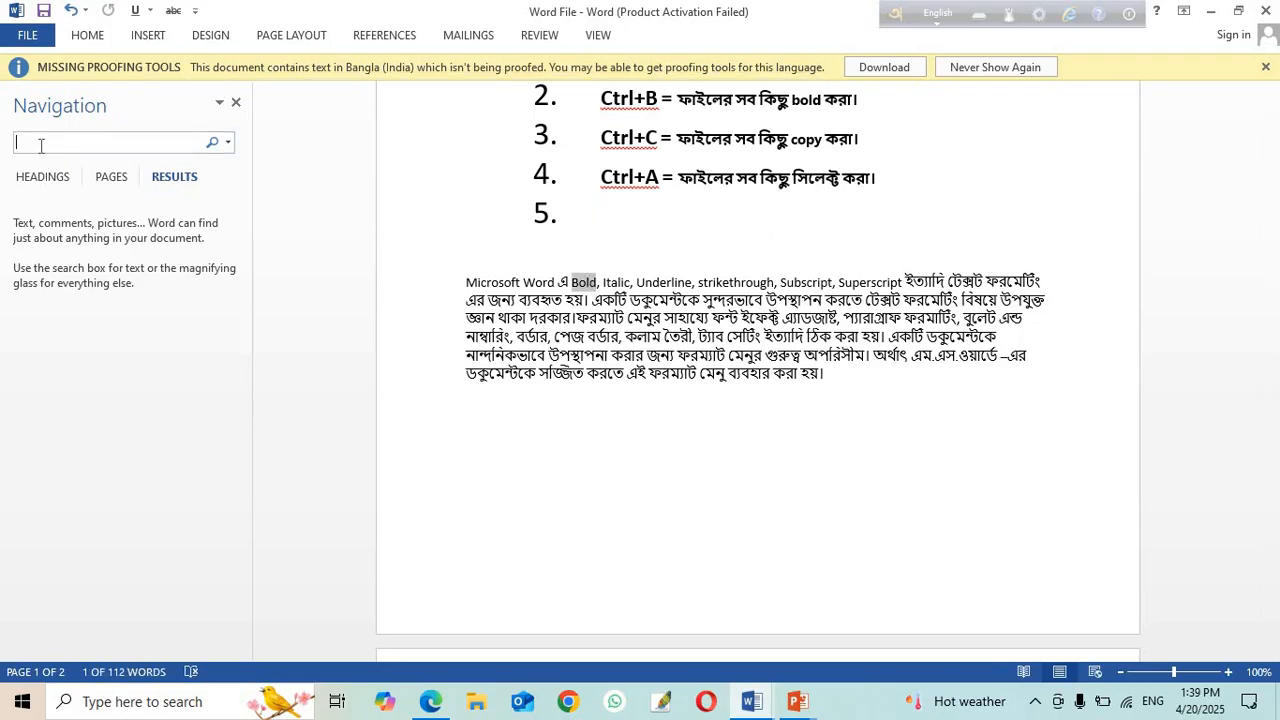
pyautogui.write('Bold')
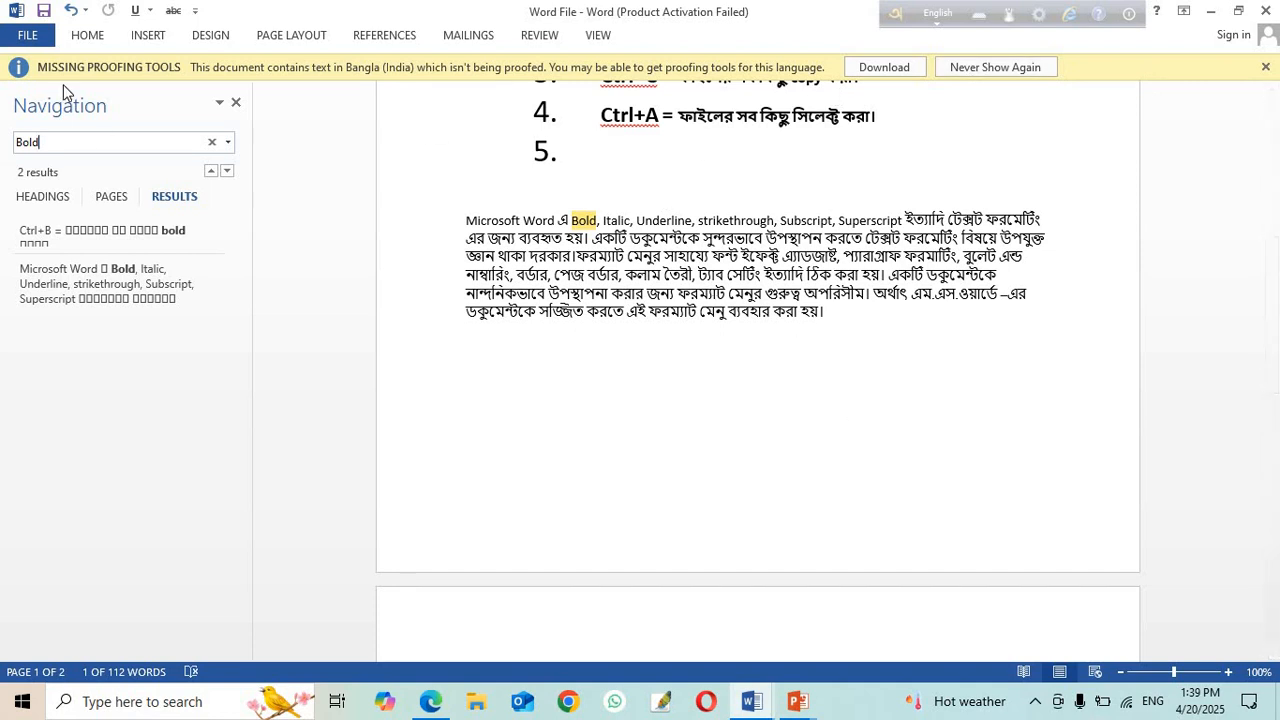
# Step: Replace the paragraph's 'Bold' with 'Computer' using Find and Replace, then close it
pyautogui.click(82, 35)
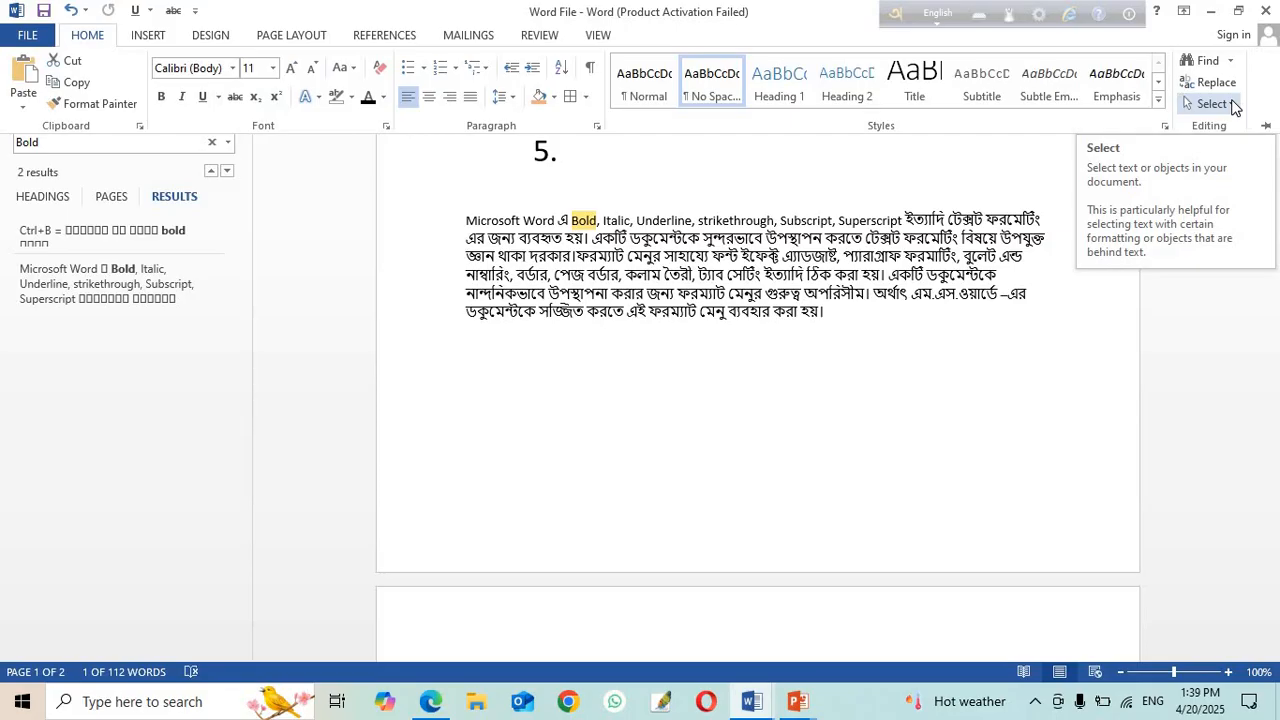
pyautogui.click(1216, 83)
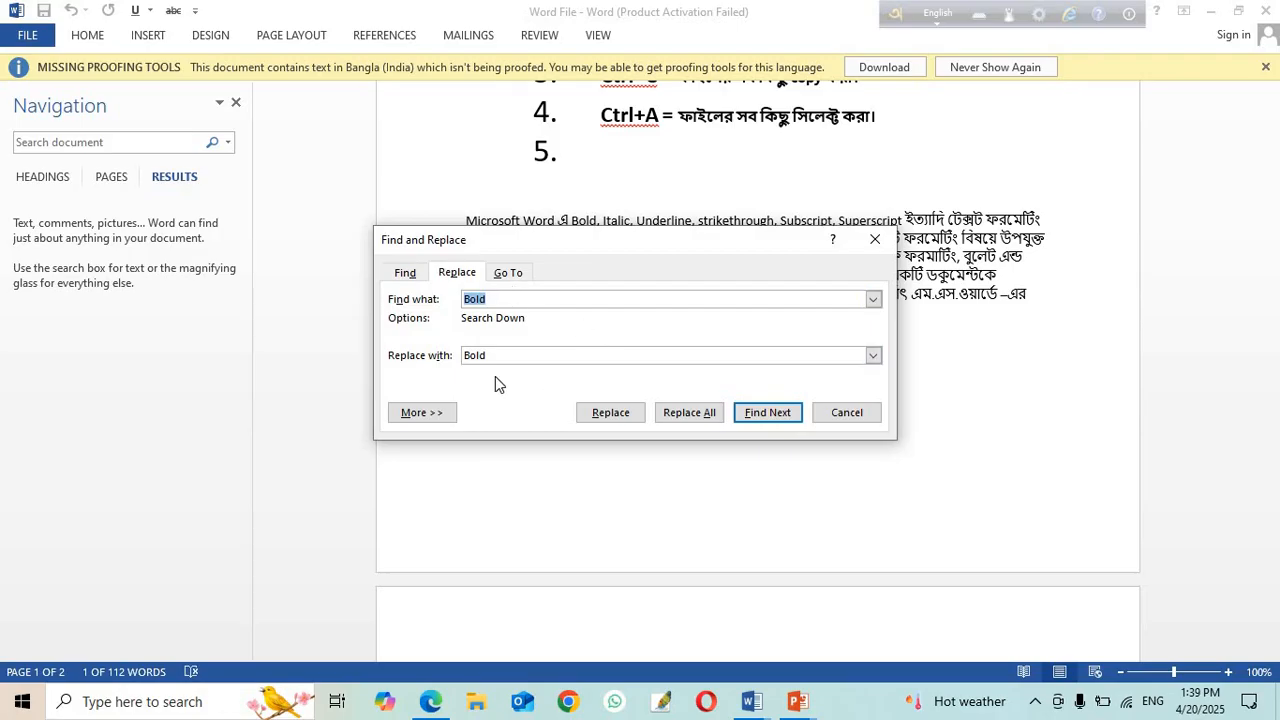
pyautogui.moveTo(489, 355); pyautogui.dragTo(460, 359)
pyautogui.write('computer')
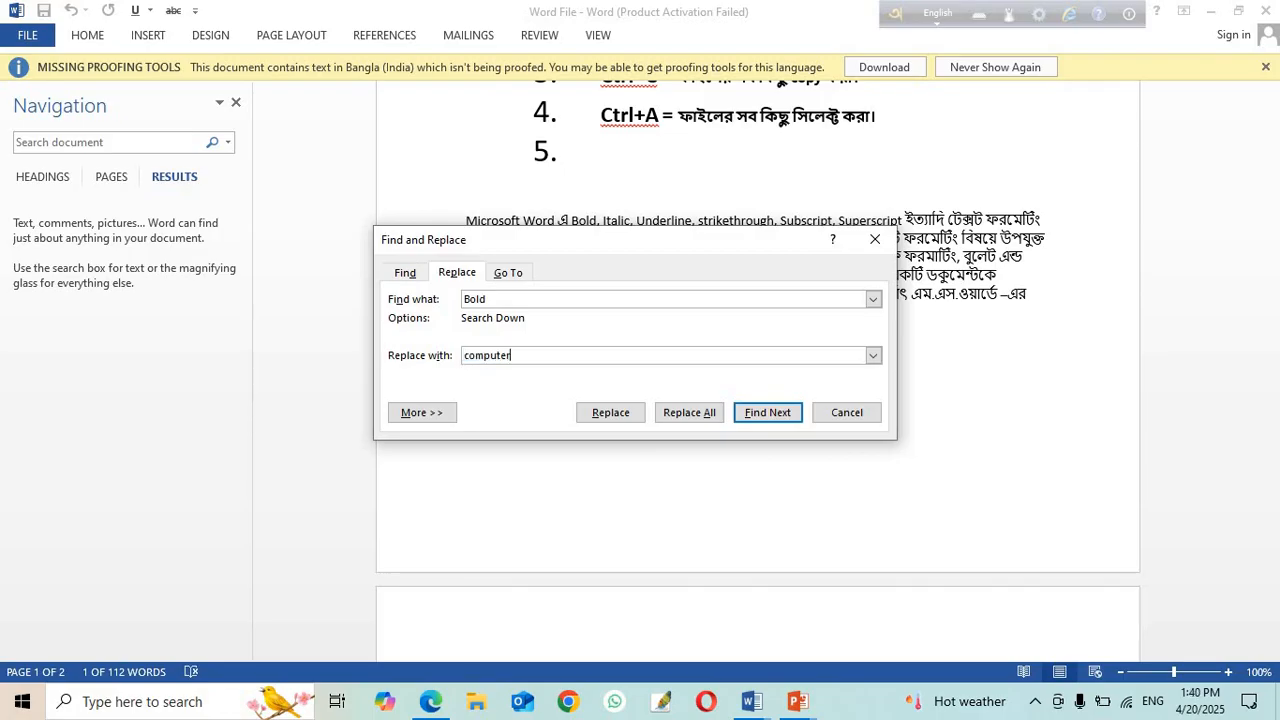
pyautogui.click(611, 413)
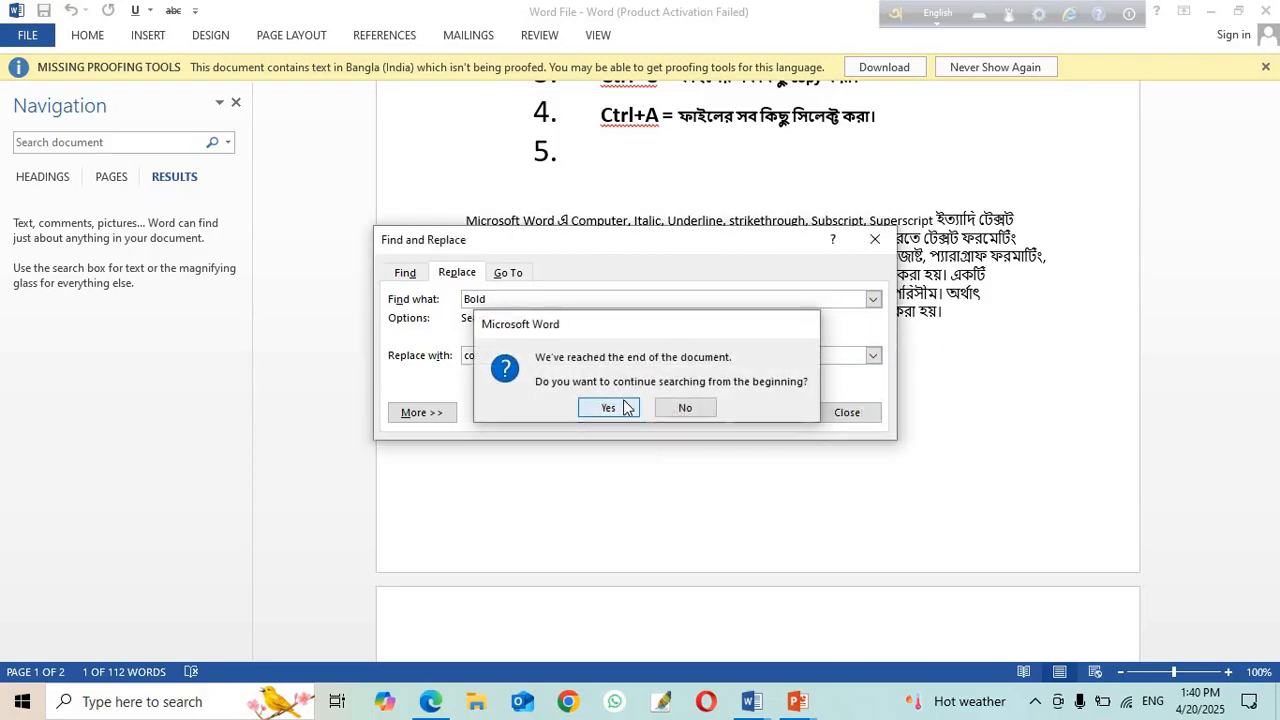
pyautogui.click(608, 407)
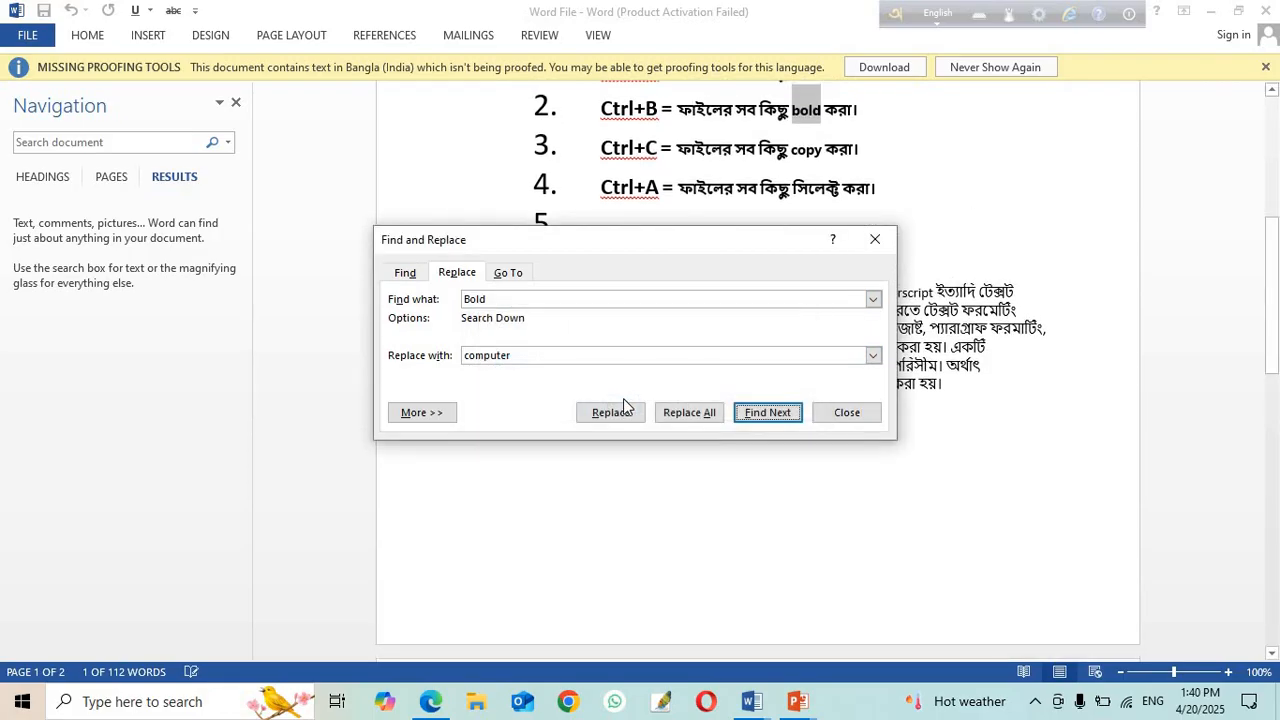
pyautogui.click(875, 238)
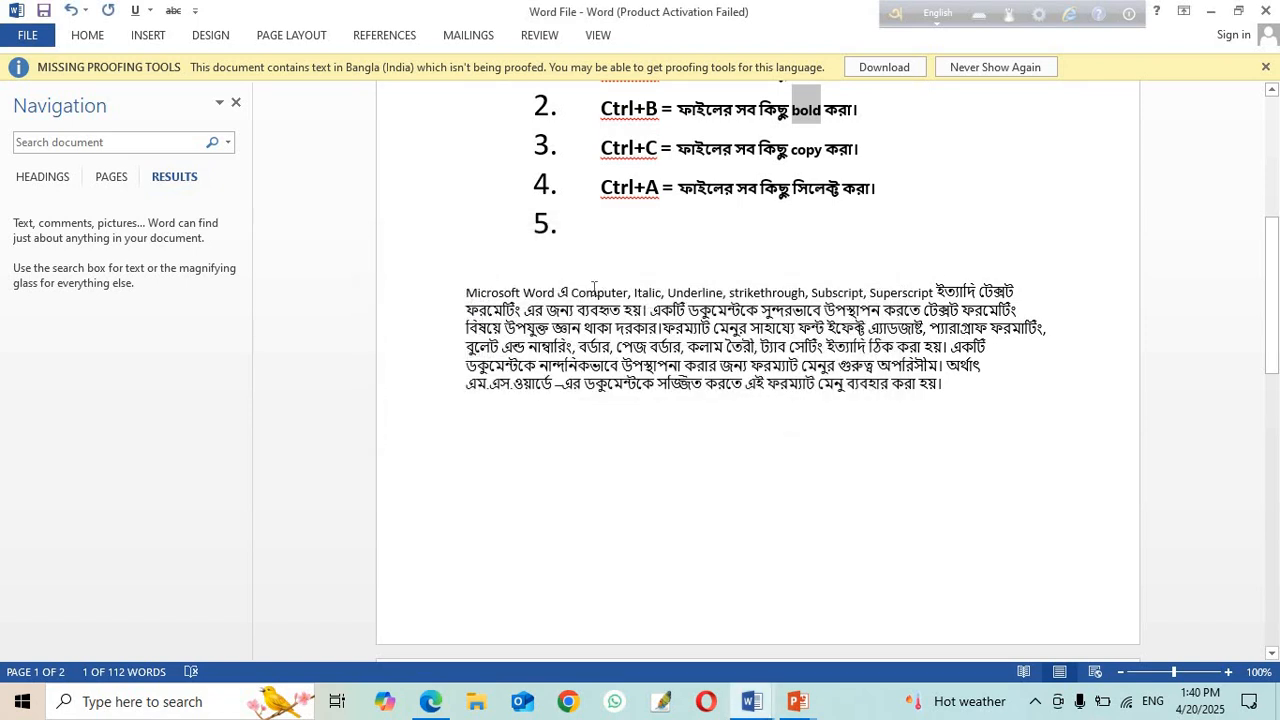
# Step: Search the document for 'computer' to confirm the replaced word
pyautogui.click(34, 139)
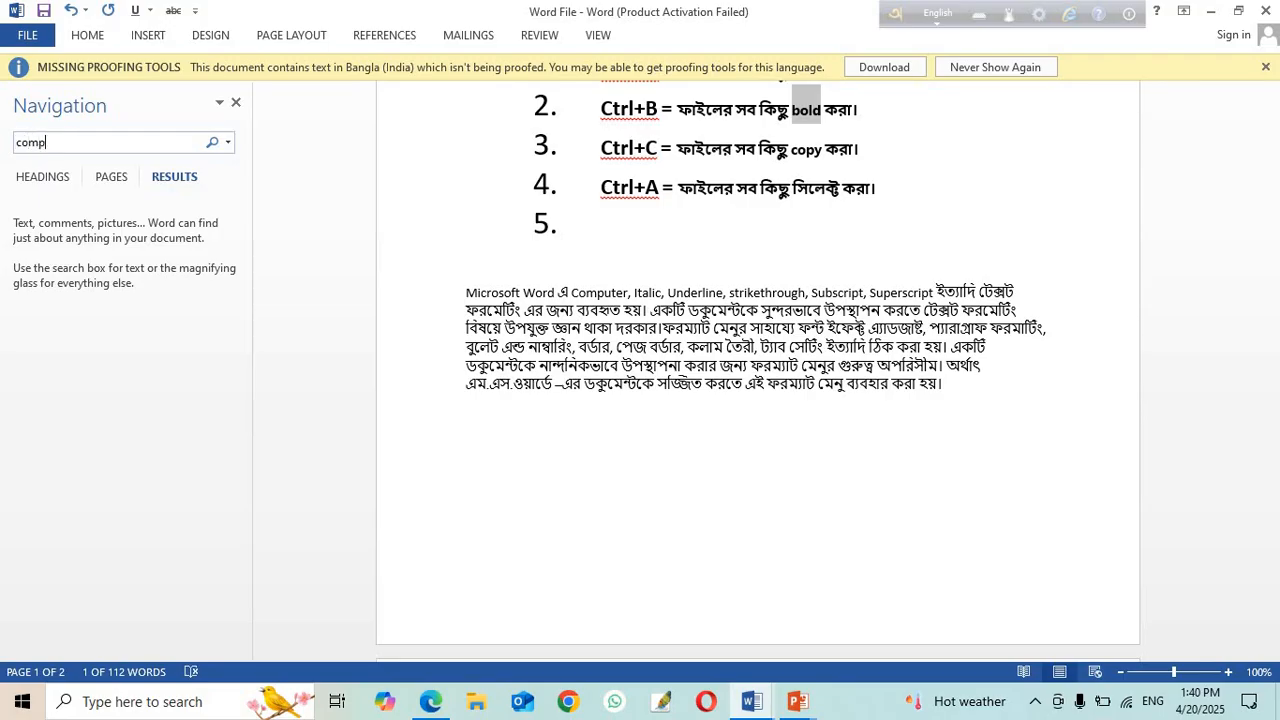
pyautogui.write('computer')
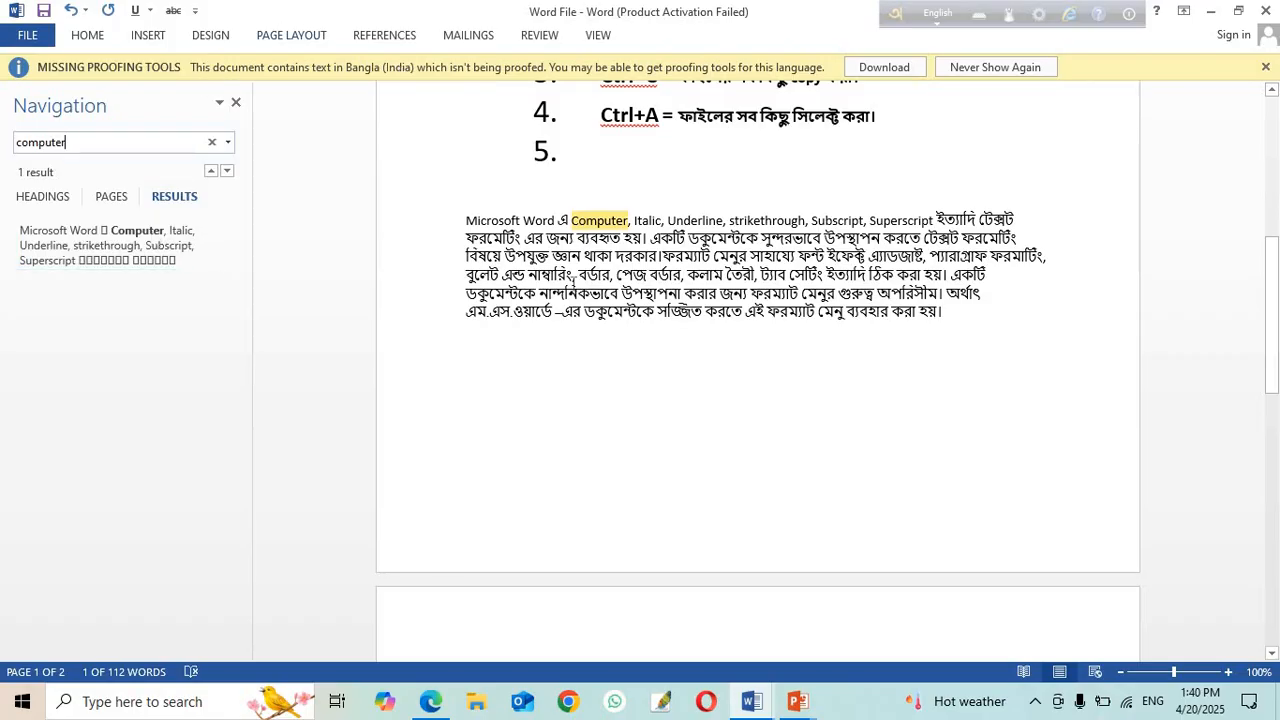
pyautogui.scroll(3, 577, 367)
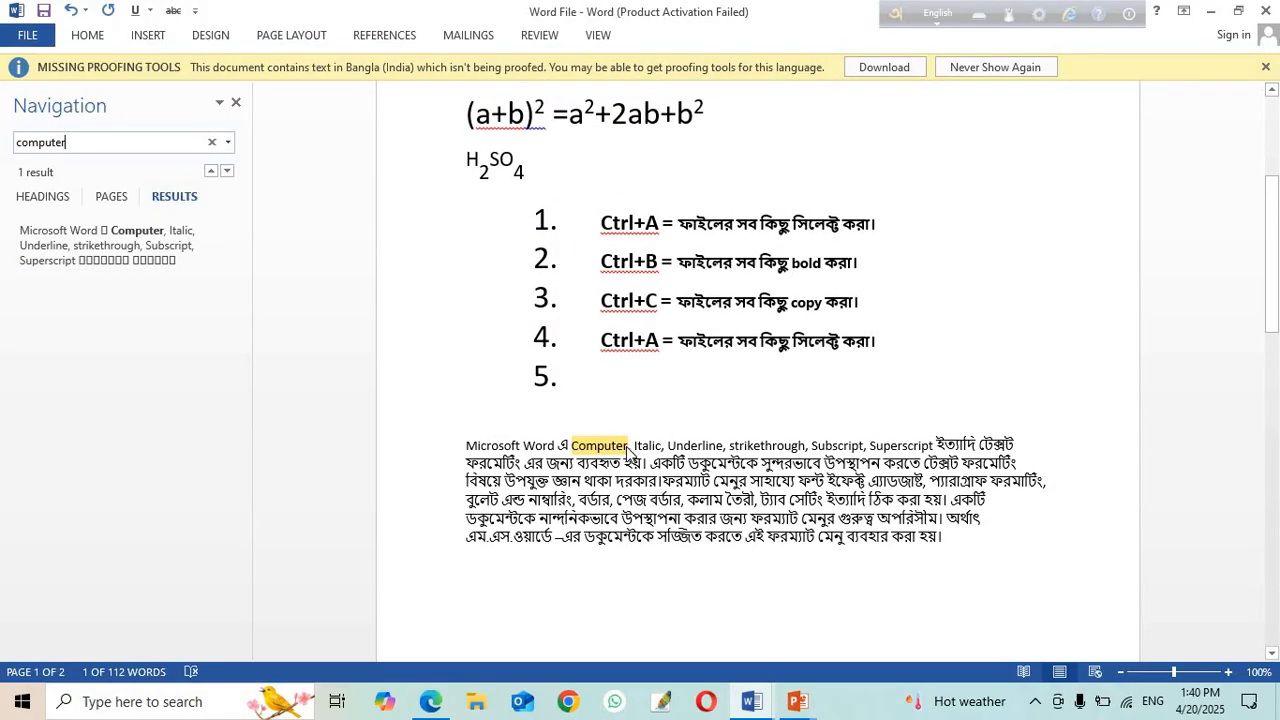
pyautogui.scroll(-6, 629, 445)
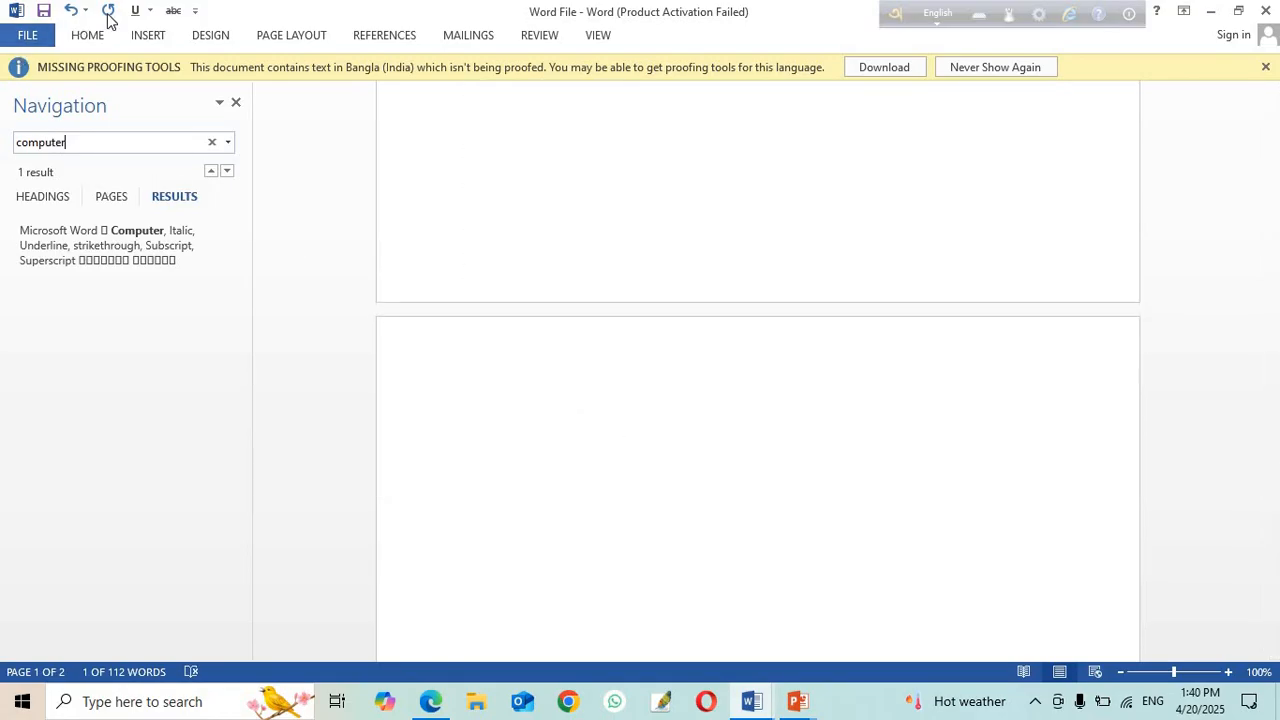
# Step: Start a new empty line after the Bangla paragraph
pyautogui.click(88, 35)
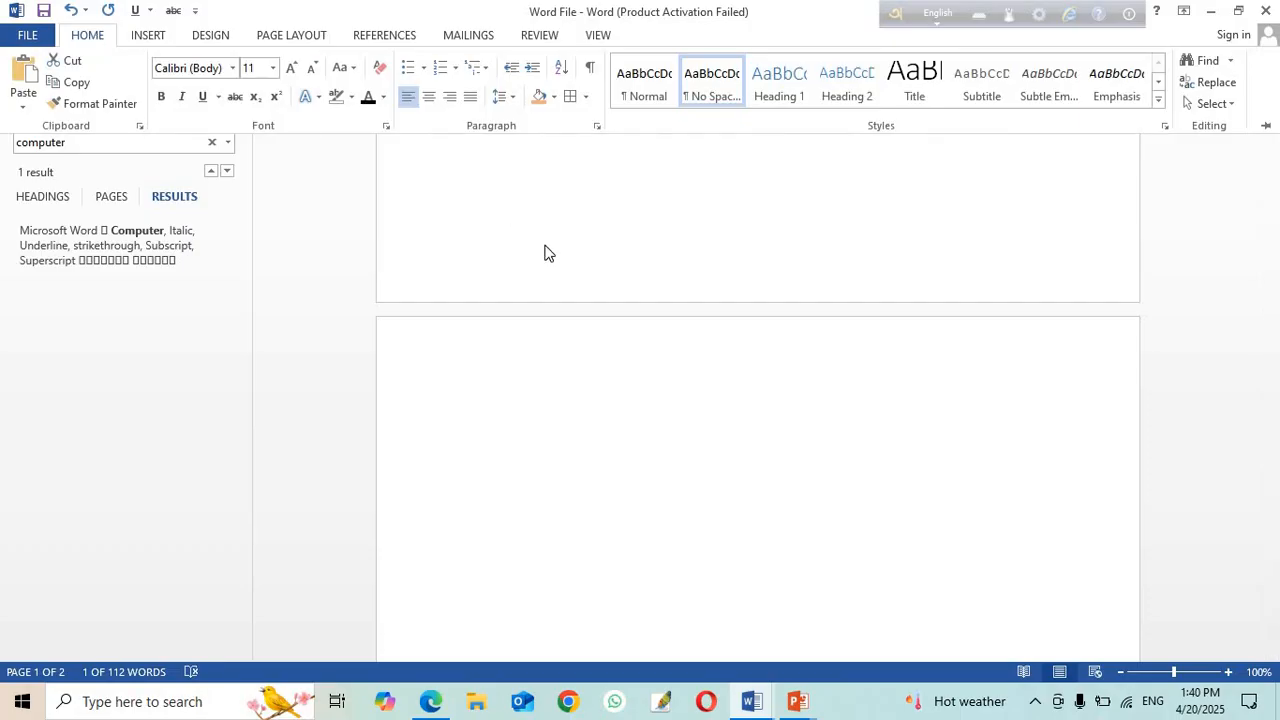
pyautogui.scroll(3, 545, 265)
pyautogui.scroll(3, 545, 265)
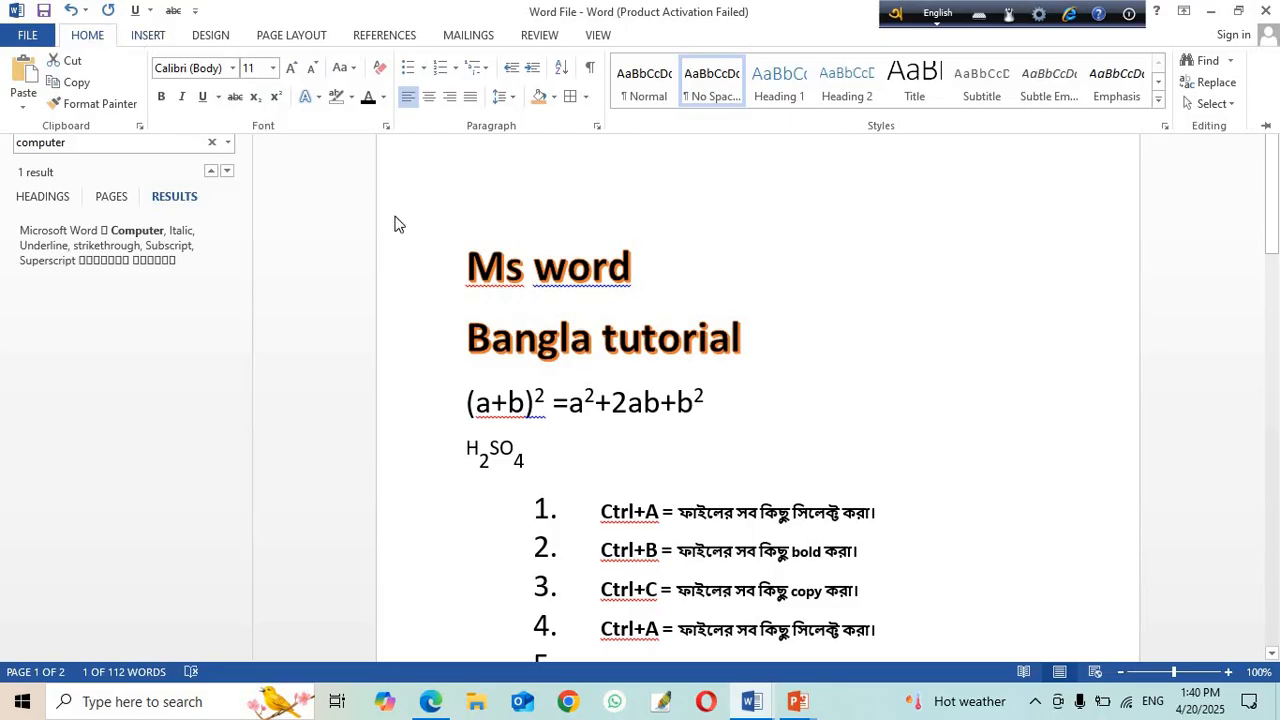
pyautogui.scroll(-3, 470, 283)
pyautogui.scroll(-6, 470, 283)
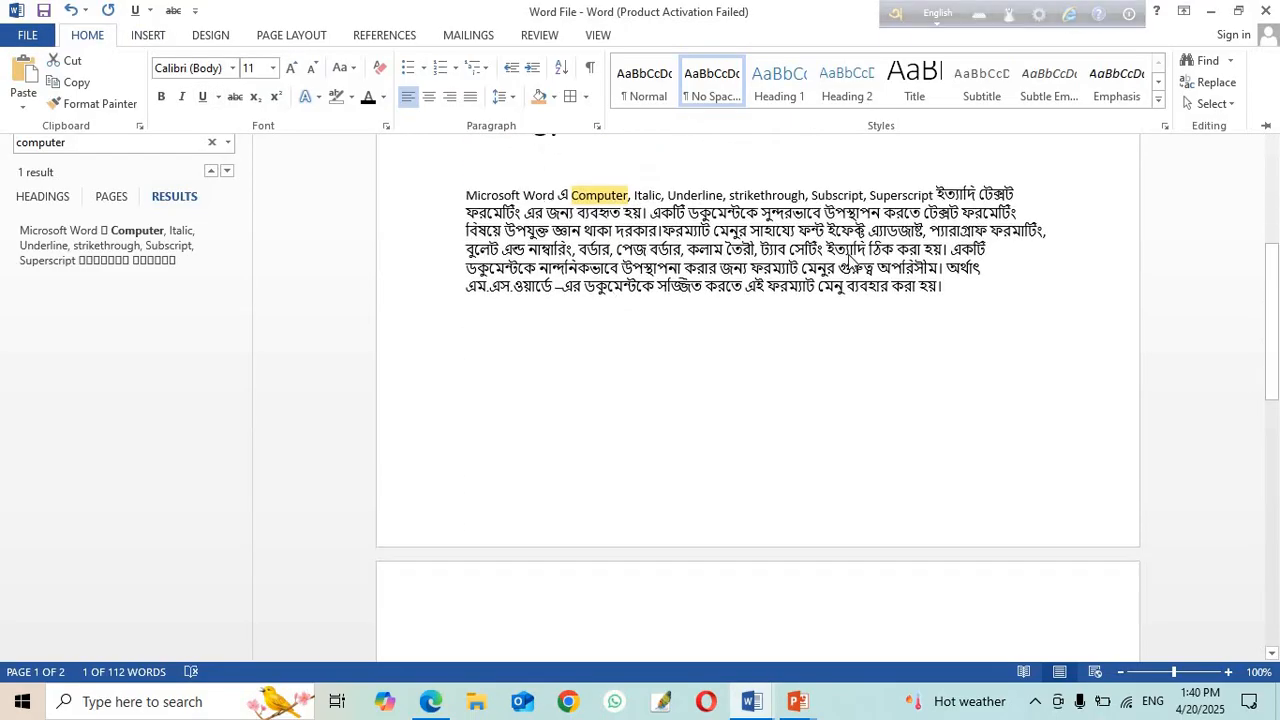
pyautogui.click(968, 300)
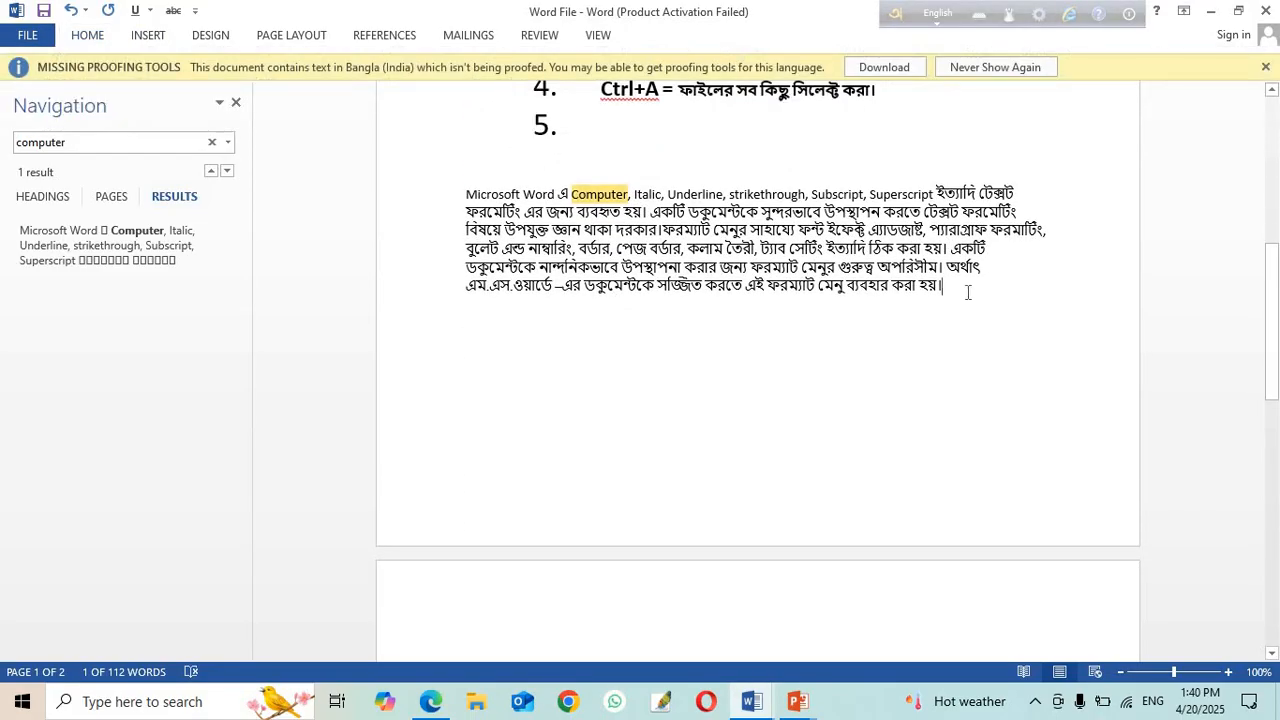
pyautogui.press('Return')
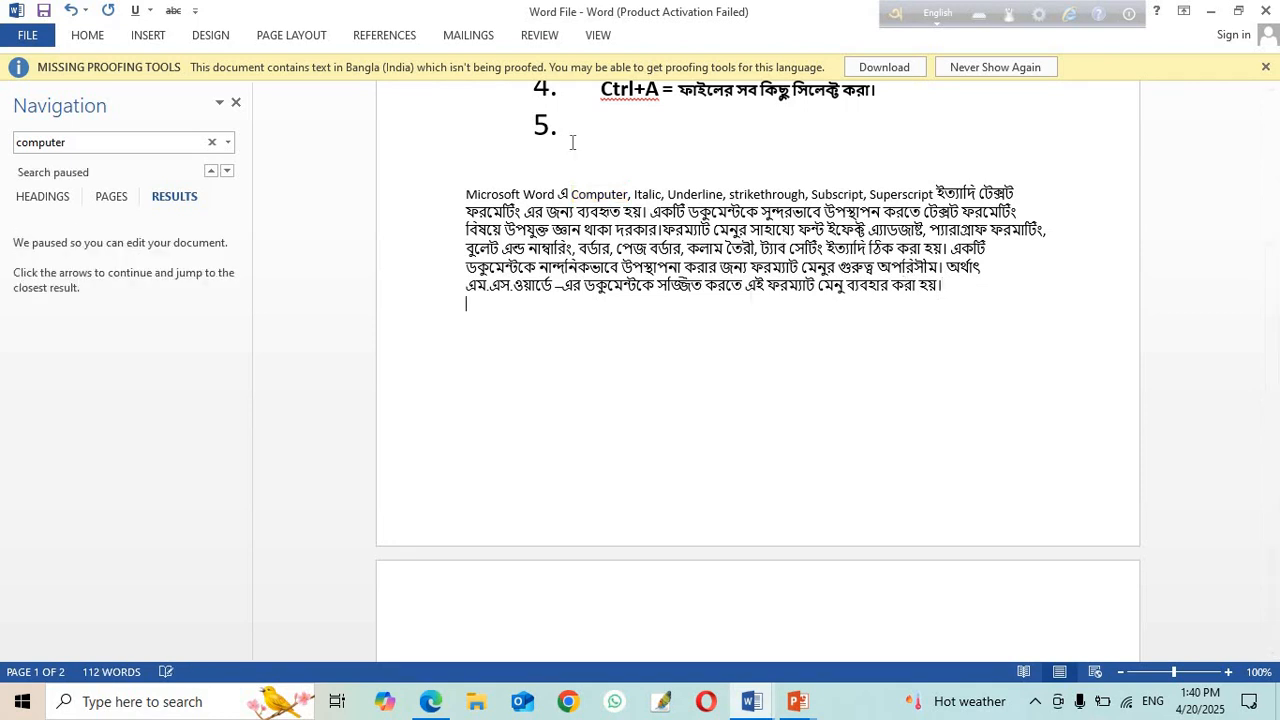
pyautogui.click(147, 35)
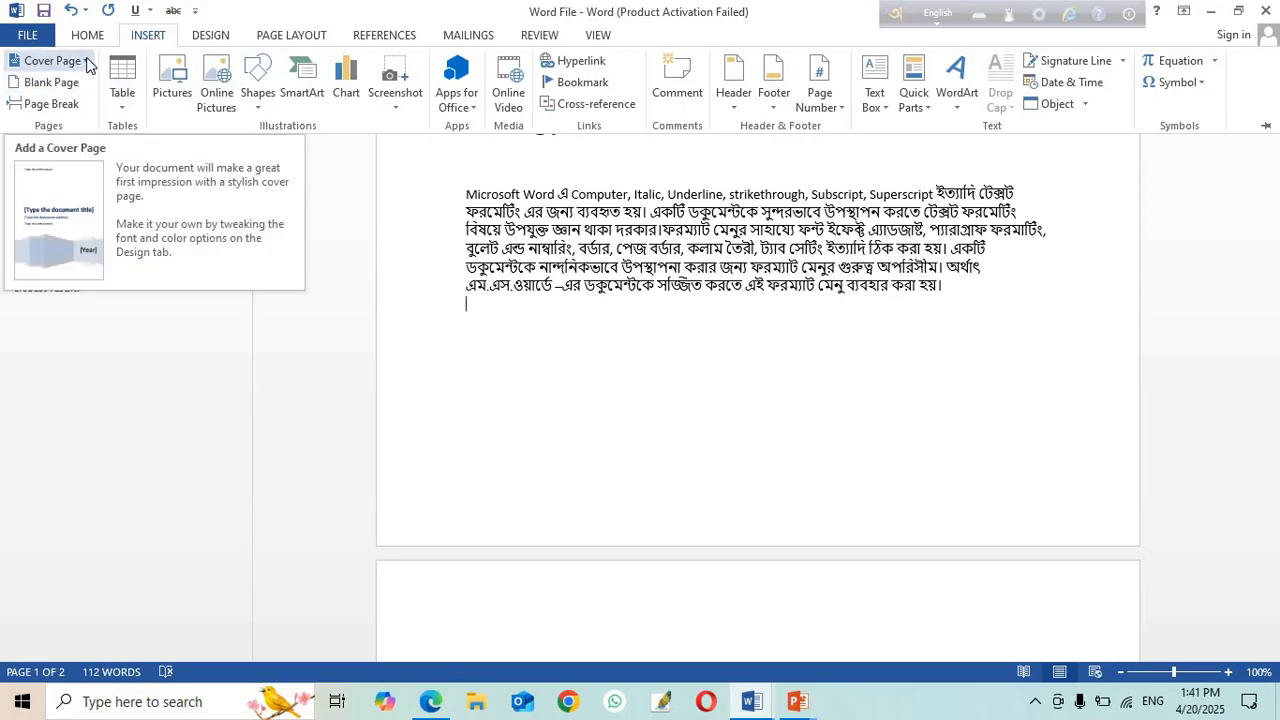
pyautogui.click(55, 61)
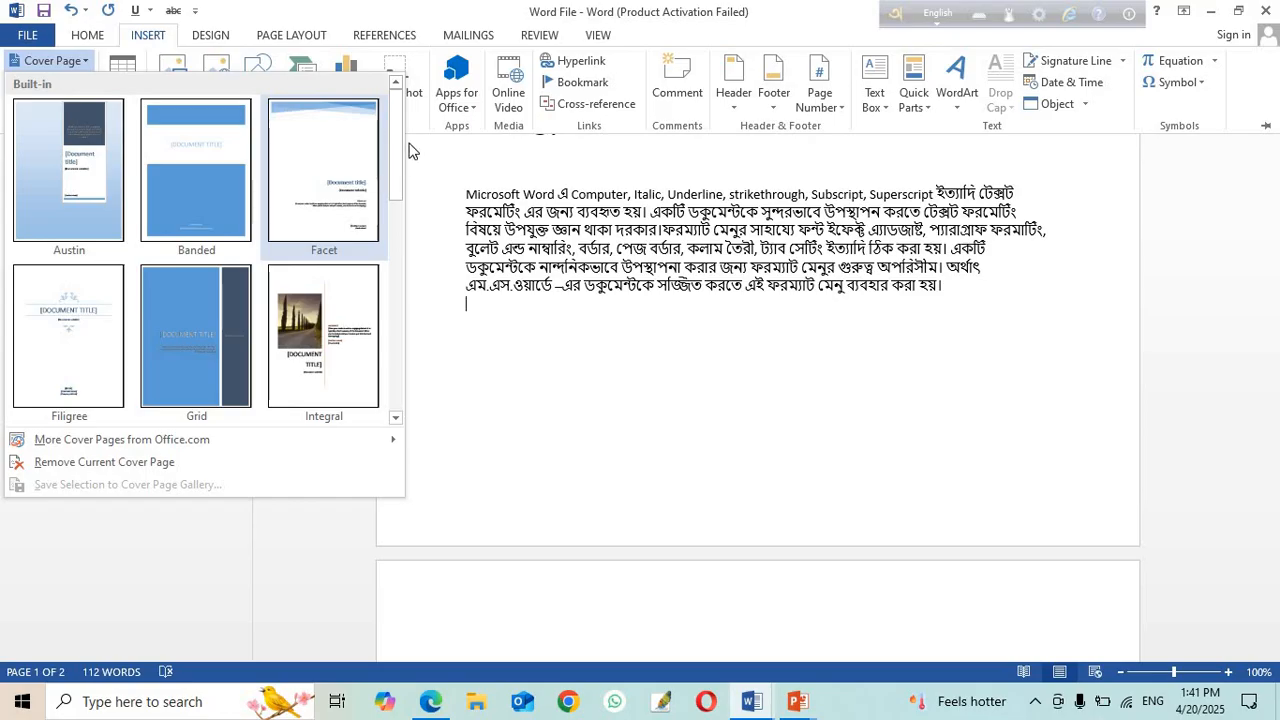
pyautogui.click(428, 294)
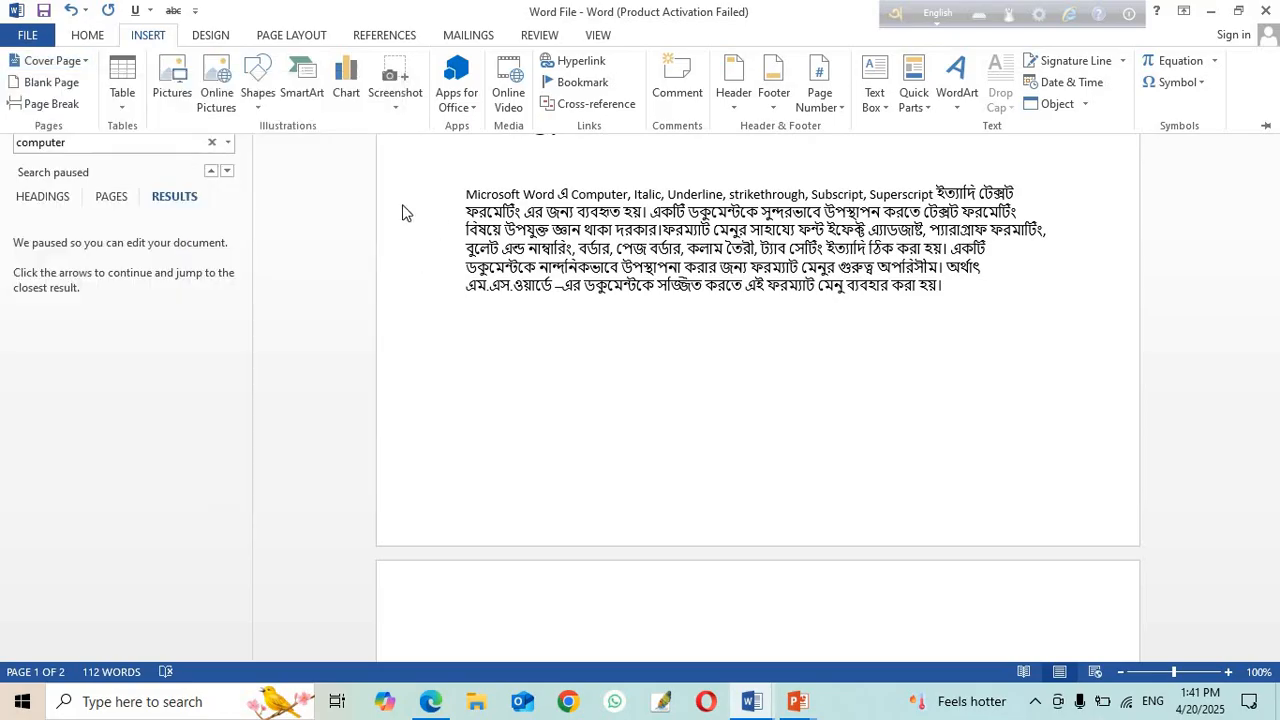
pyautogui.click(73, 90)
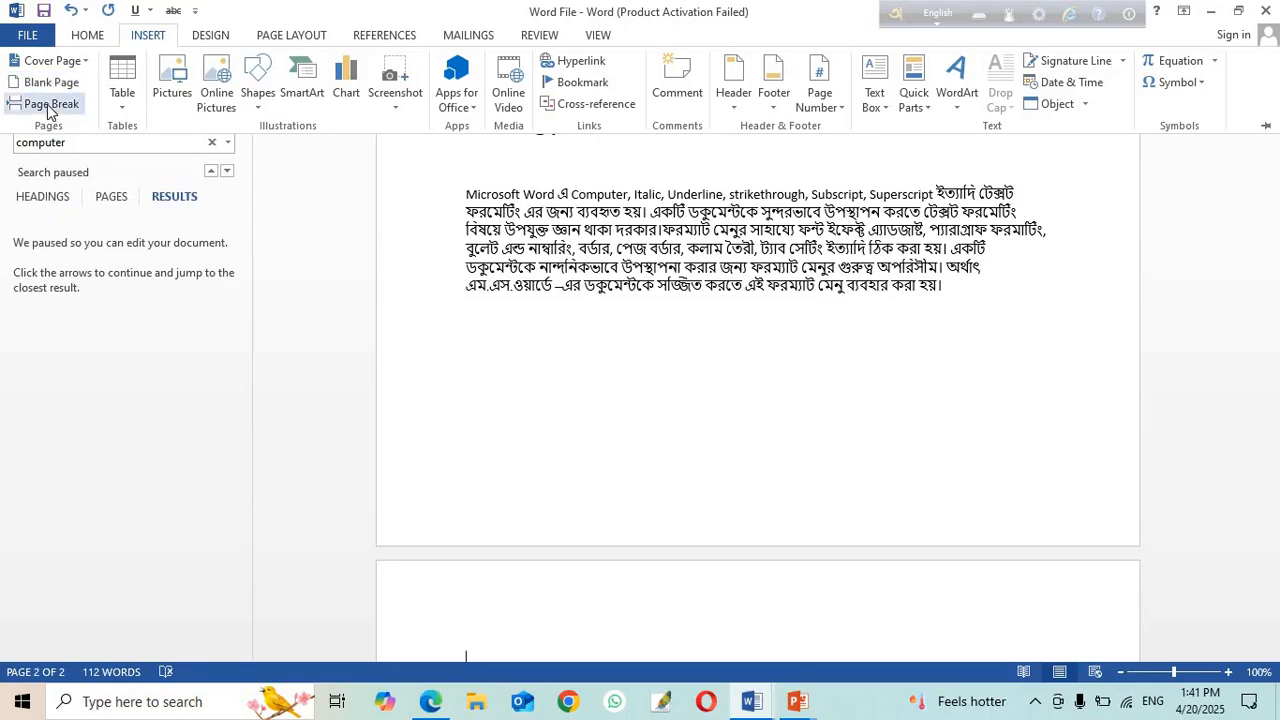
pyautogui.click(466, 197)
pyautogui.moveTo(482, 228)
pyautogui.mouseDown()
pyautogui.moveTo(500, 248)
pyautogui.moveTo(487, 249)
pyautogui.mouseUp()
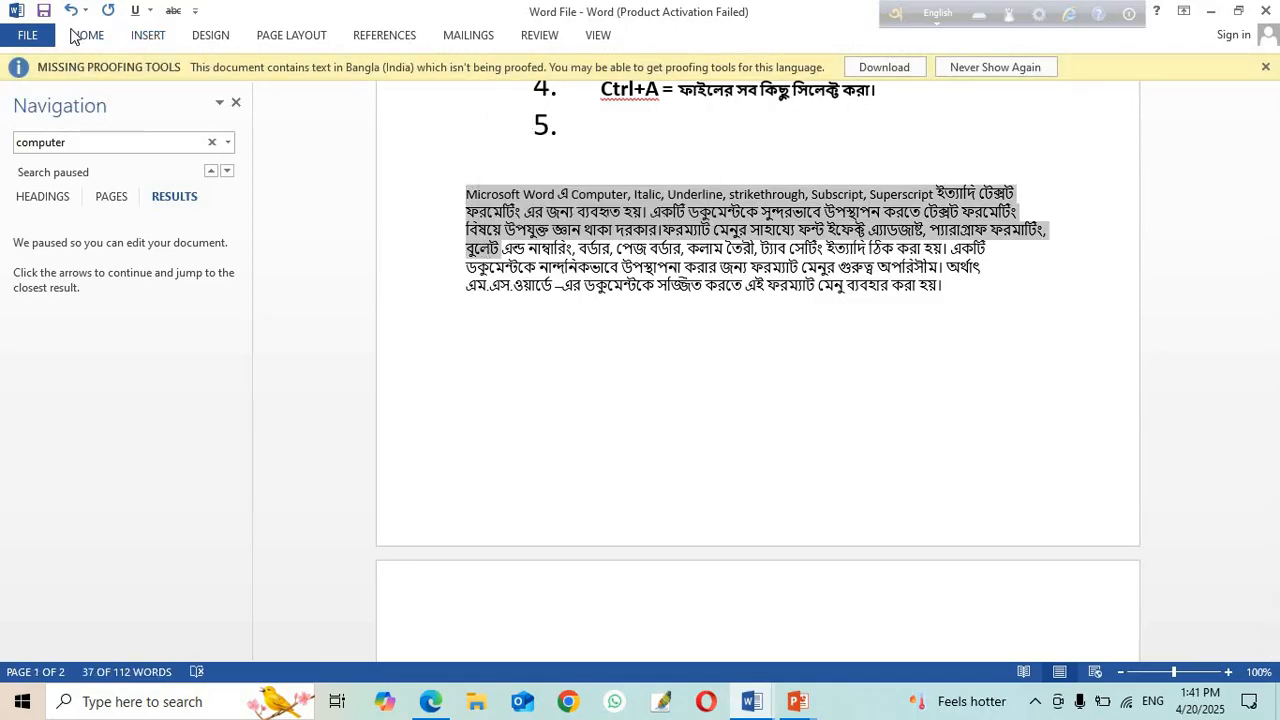
pyautogui.click(147, 35)
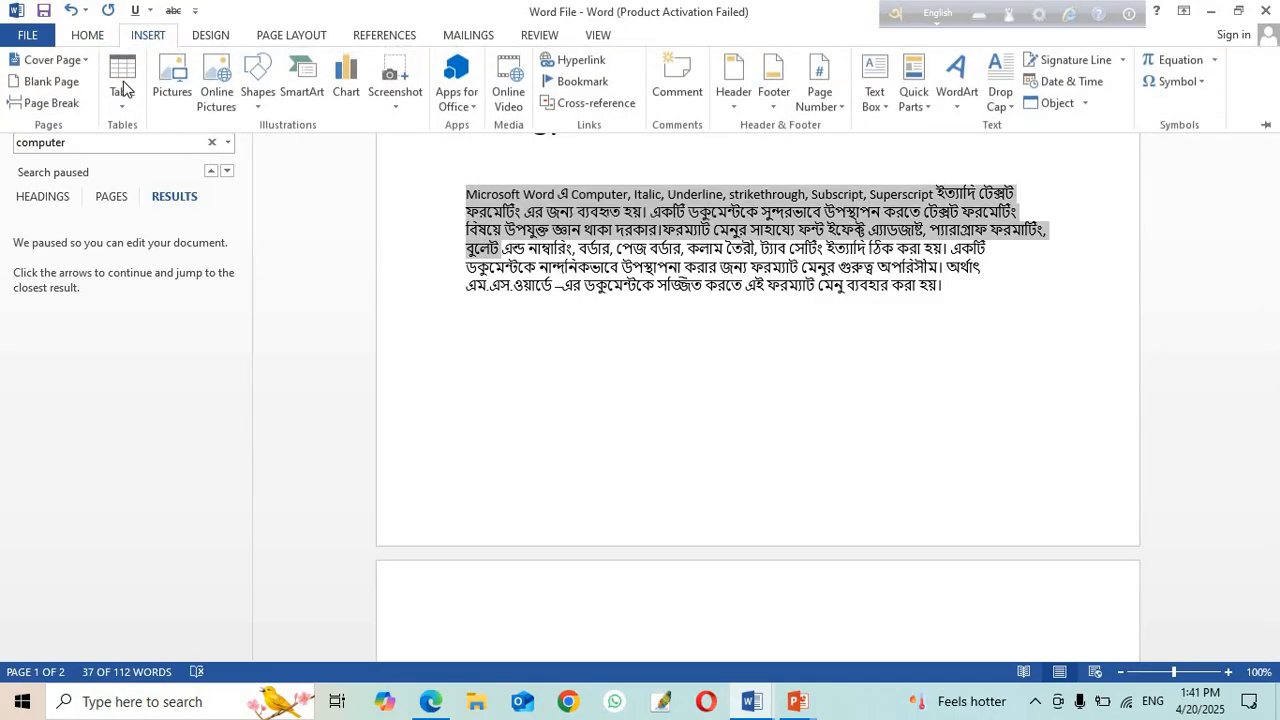
pyautogui.click(50, 104)
pyautogui.scroll(4, 420, 335)
pyautogui.scroll(-5, 420, 335)
pyautogui.scroll(-10, 420, 335)
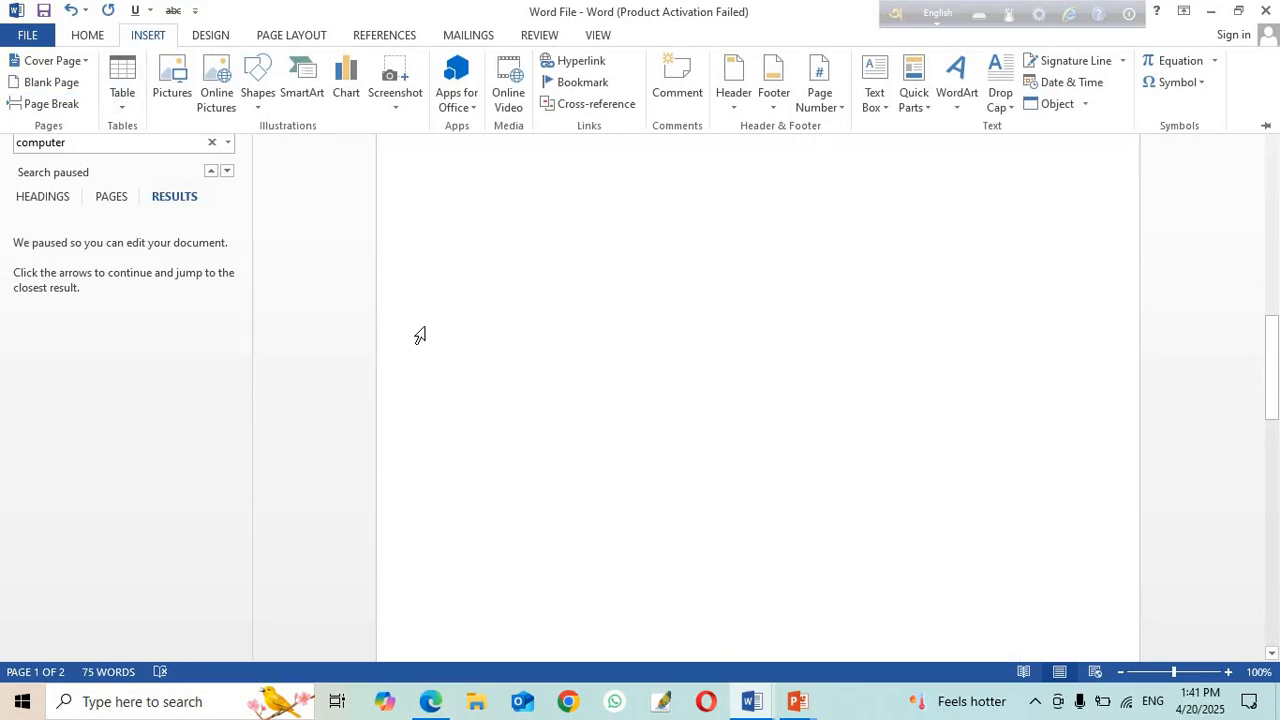
pyautogui.scroll(10, 420, 335)
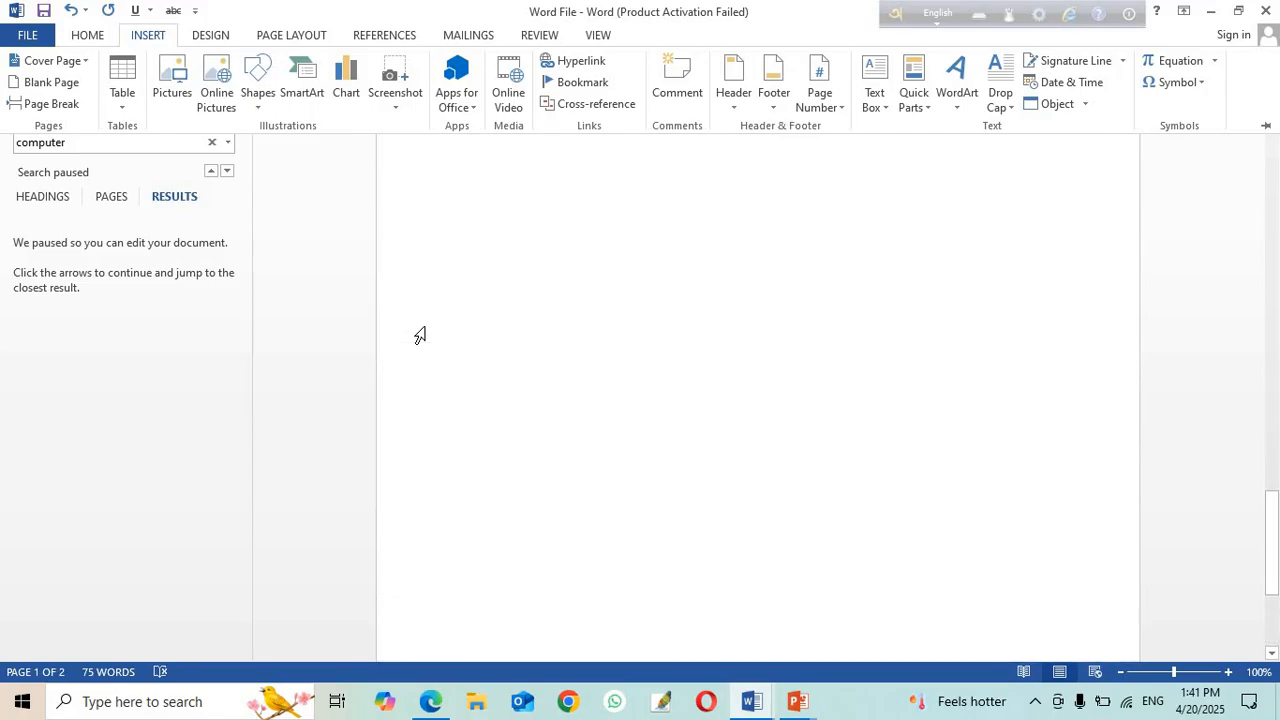
pyautogui.scroll(3, 420, 335)
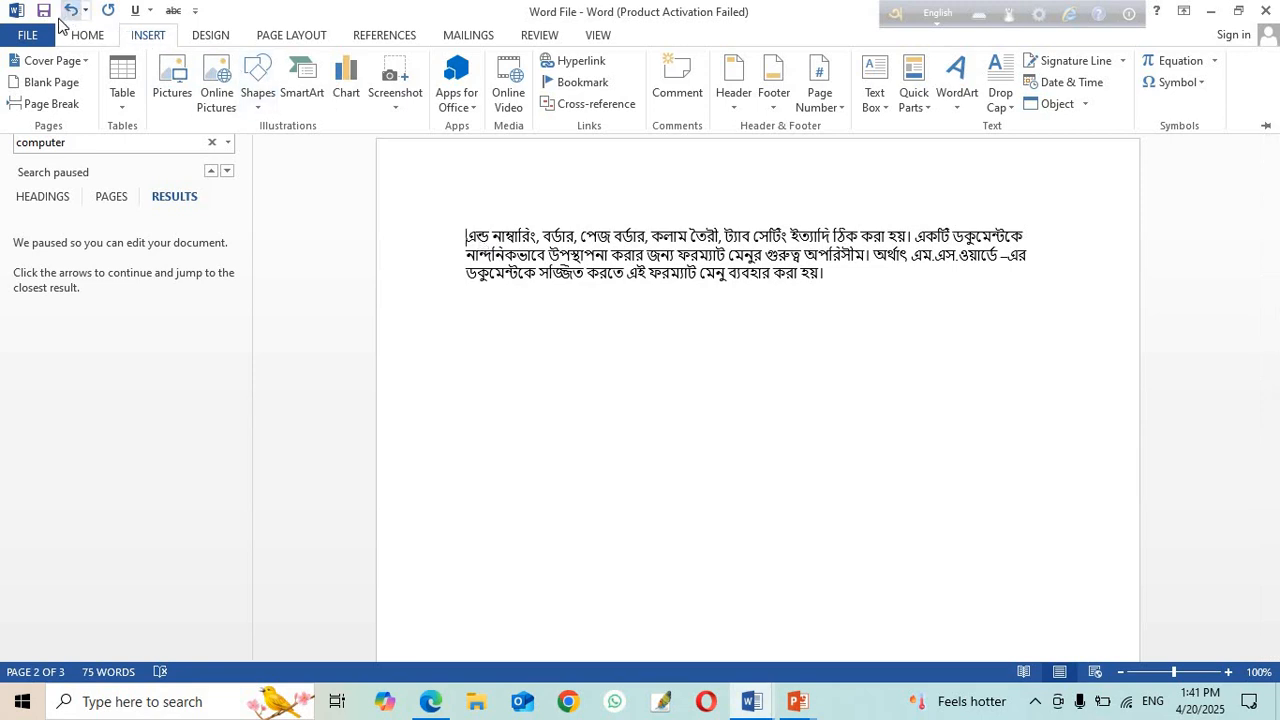
pyautogui.click(70, 14)
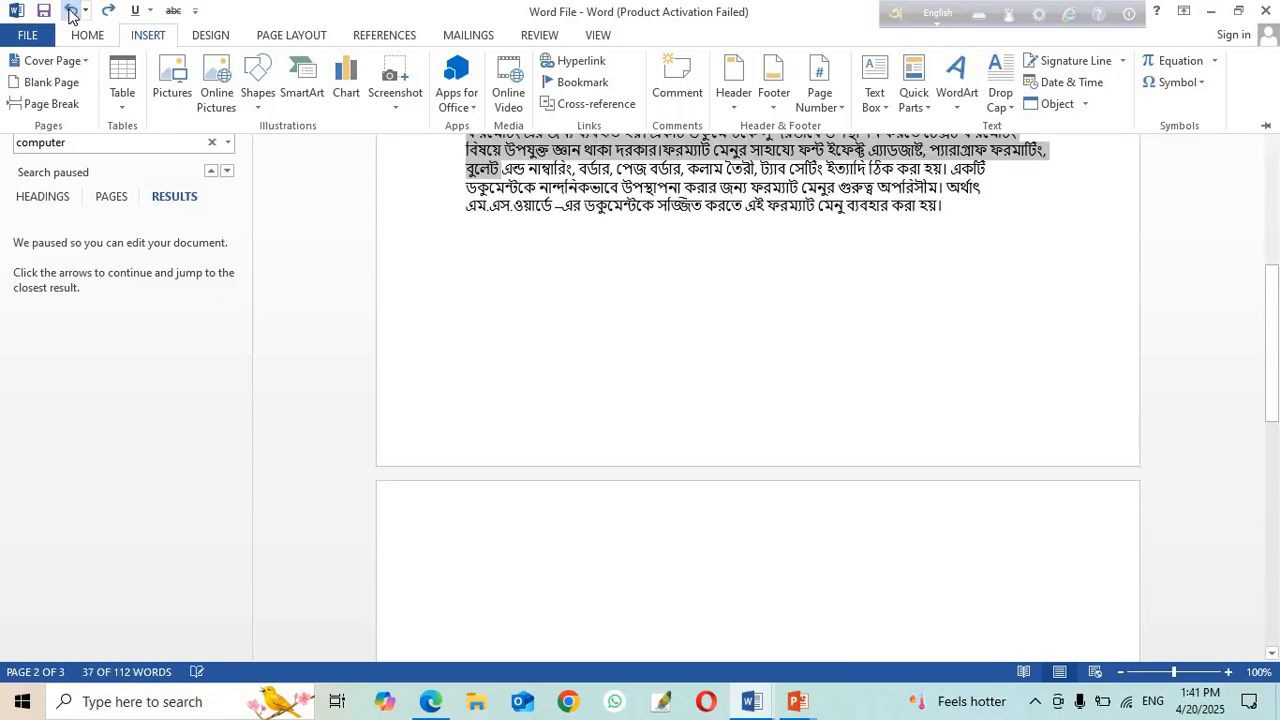
pyautogui.scroll(2, 610, 340)
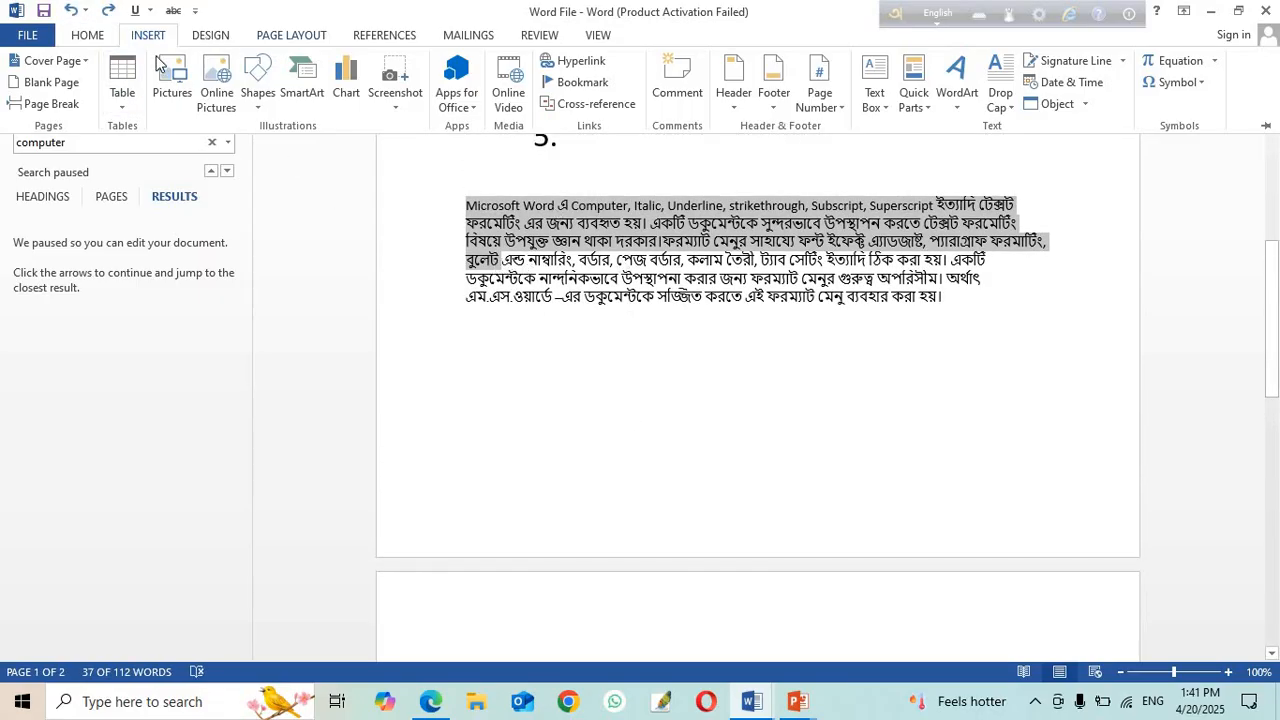
pyautogui.click(38, 108)
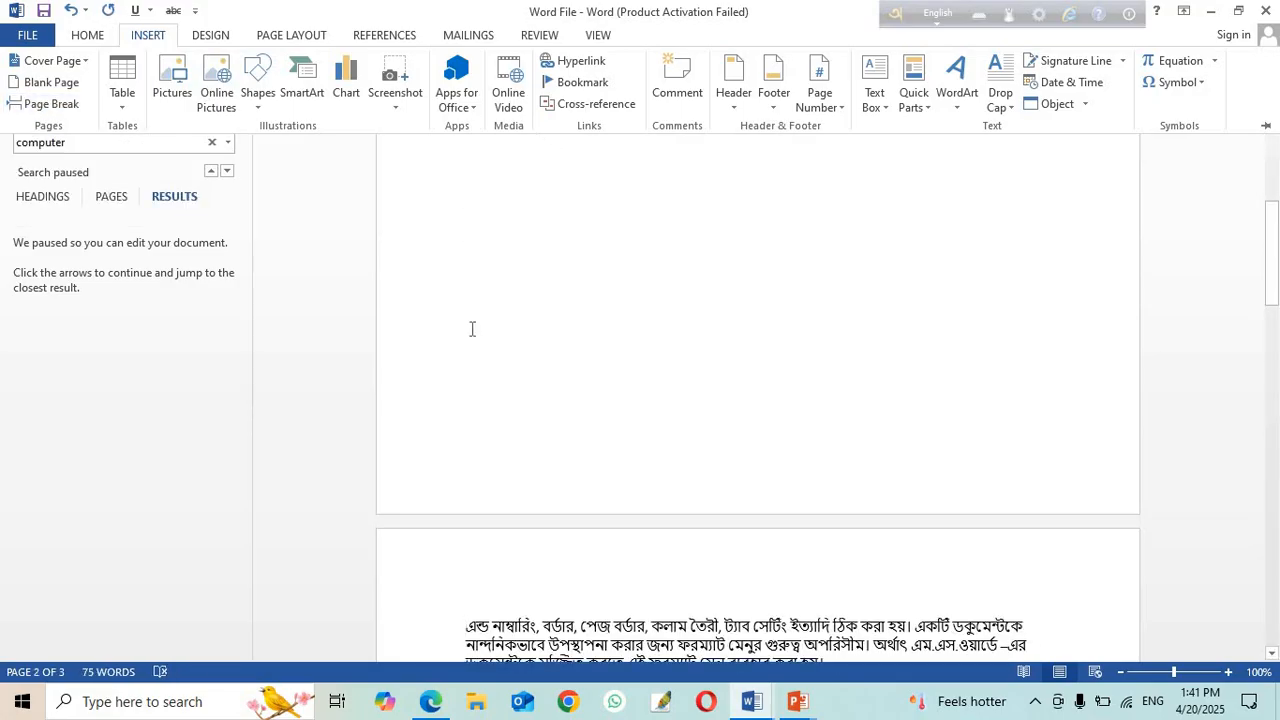
pyautogui.scroll(5, 467, 333)
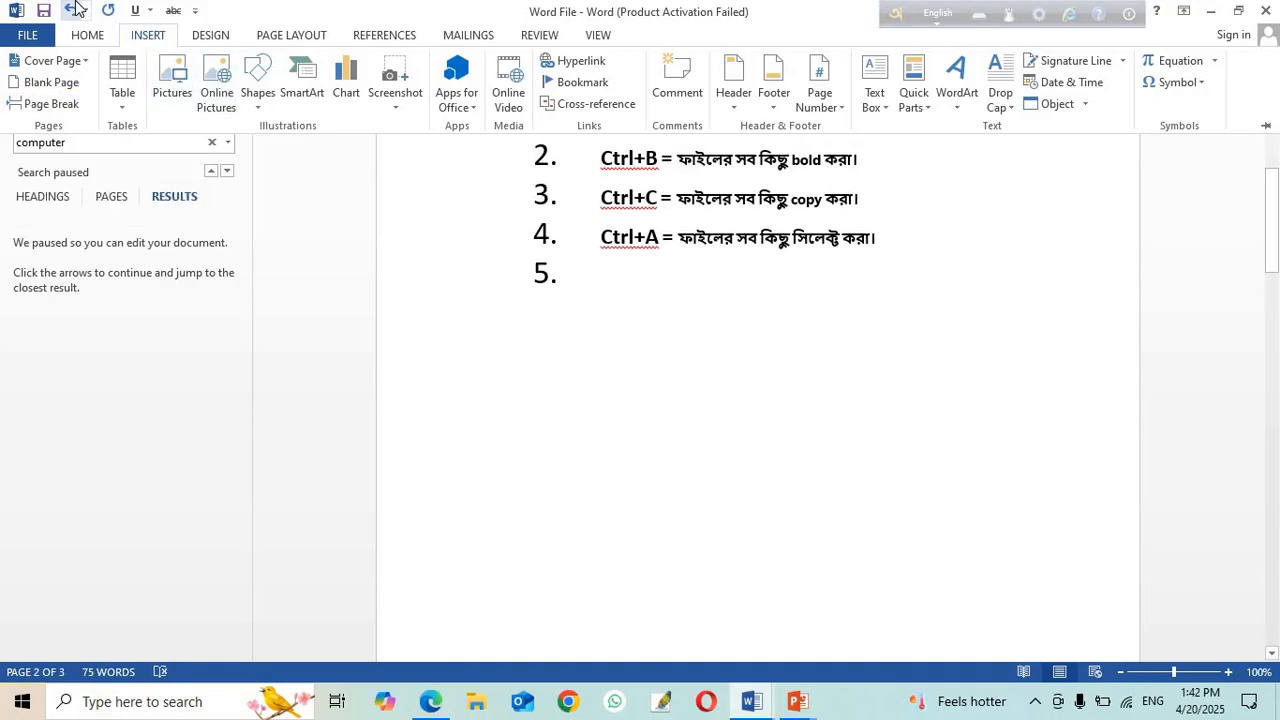
pyautogui.click(68, 12)
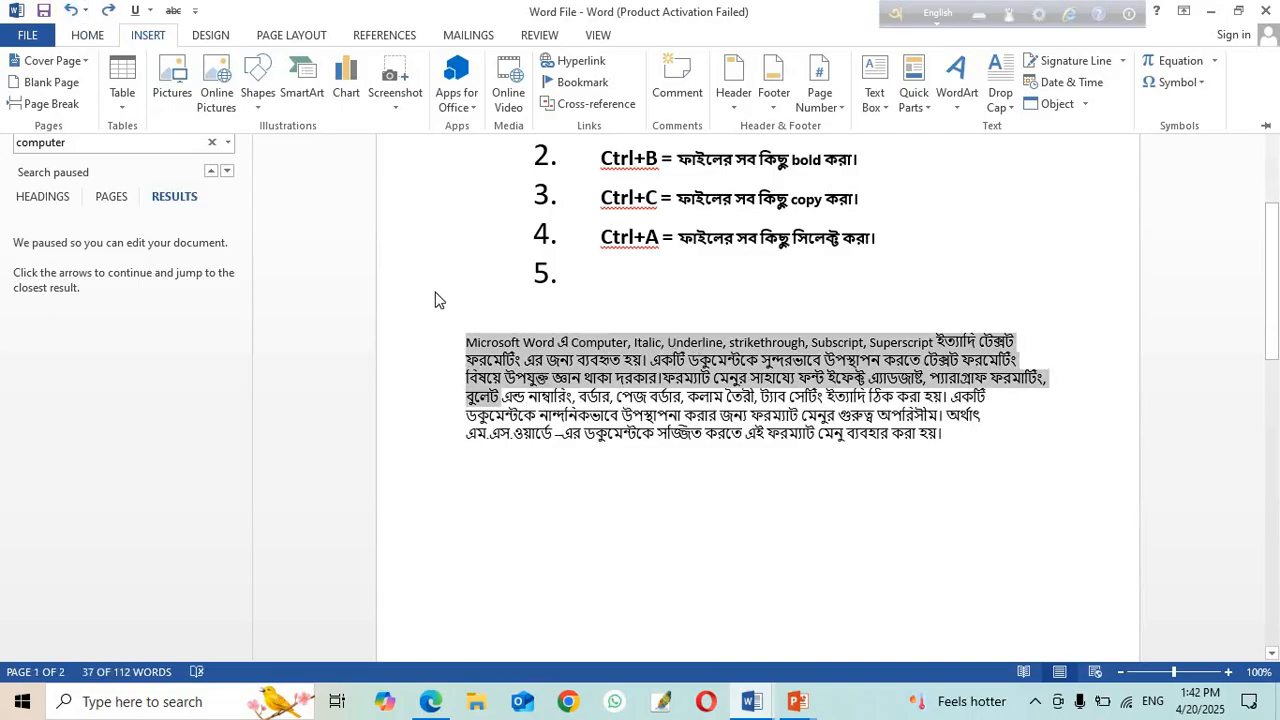
pyautogui.hotkey('ctrl', 'F1')
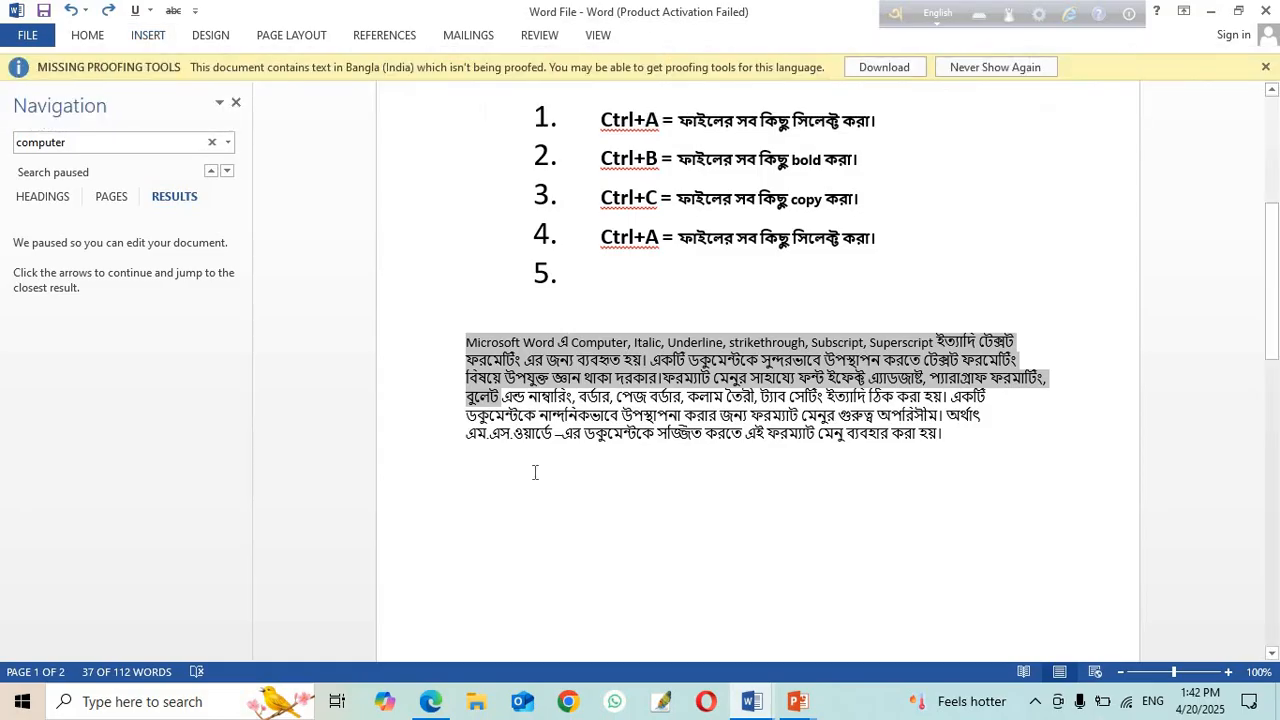
pyautogui.click(479, 464)
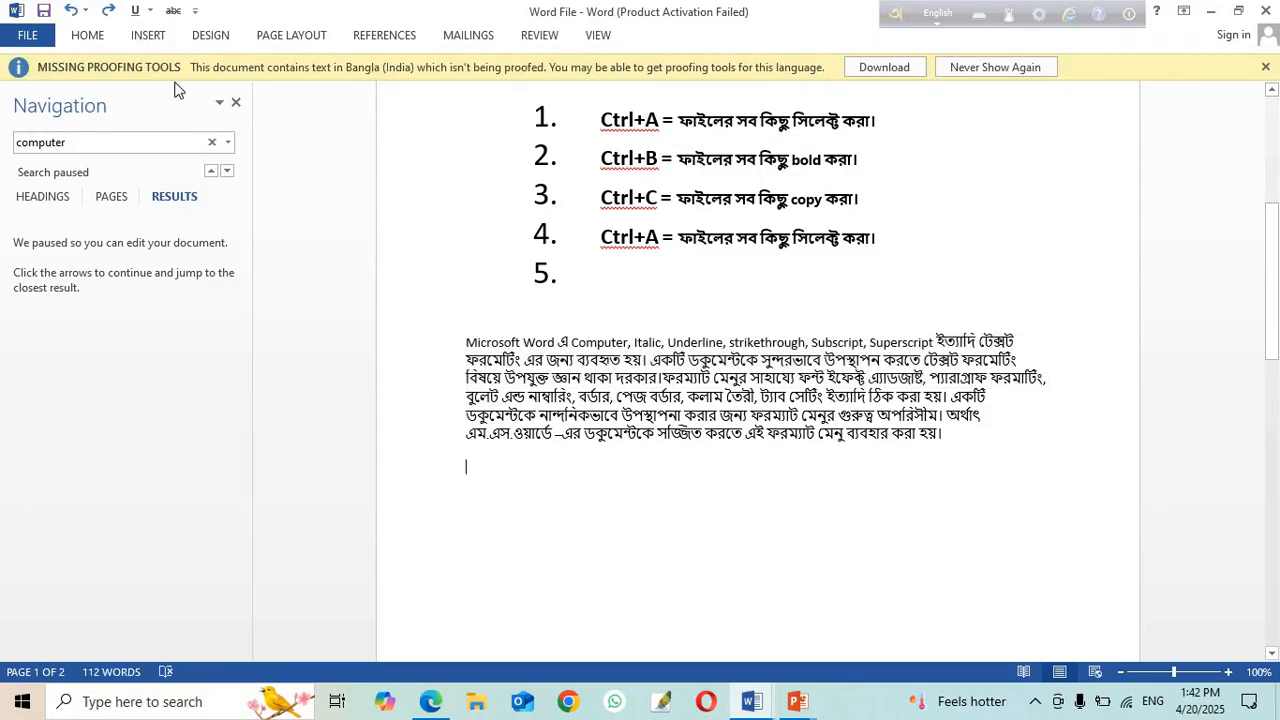
pyautogui.click(148, 35)
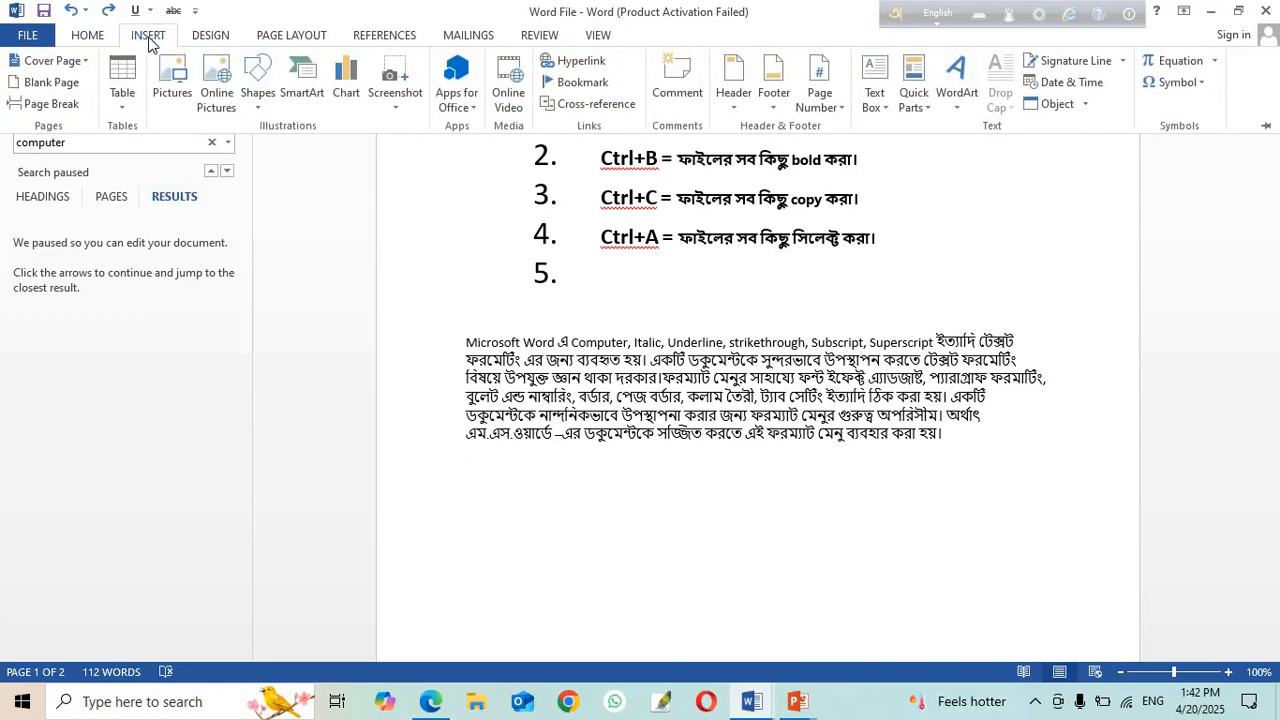
# Step: Insert an empty 10-column by 8-row table below the Bangla paragraph
pyautogui.click(123, 109)
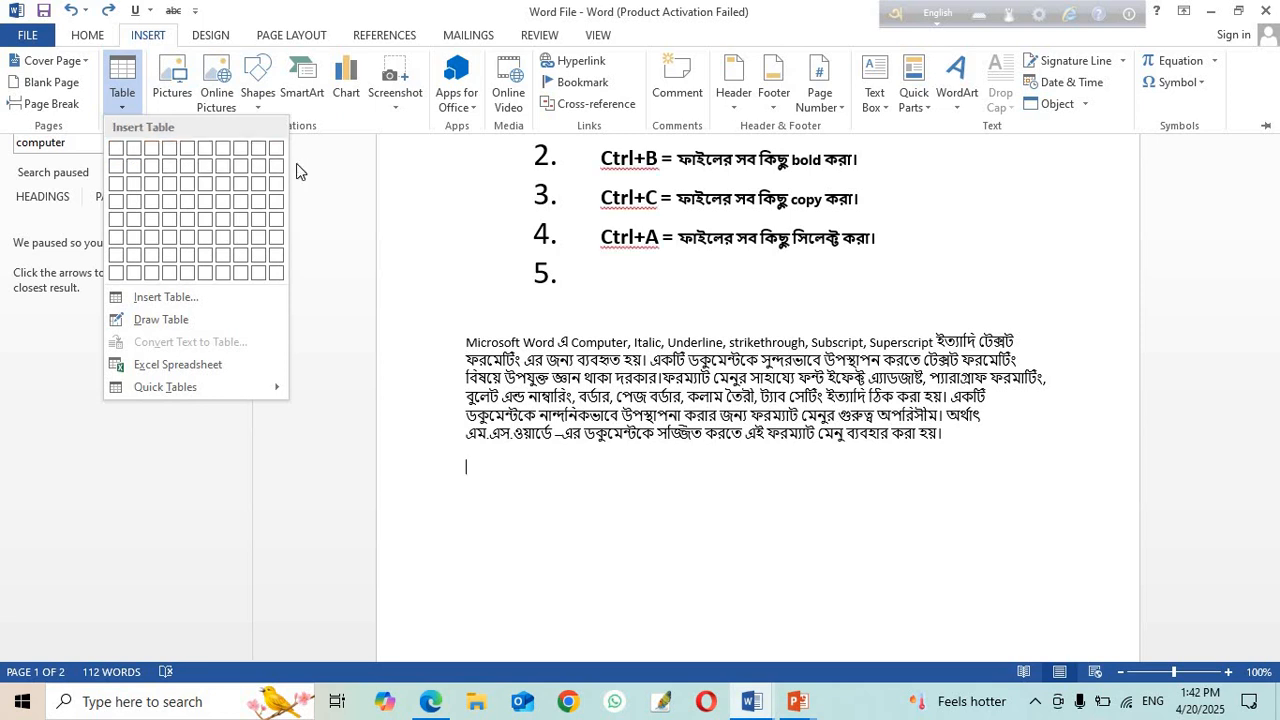
pyautogui.click(276, 272)
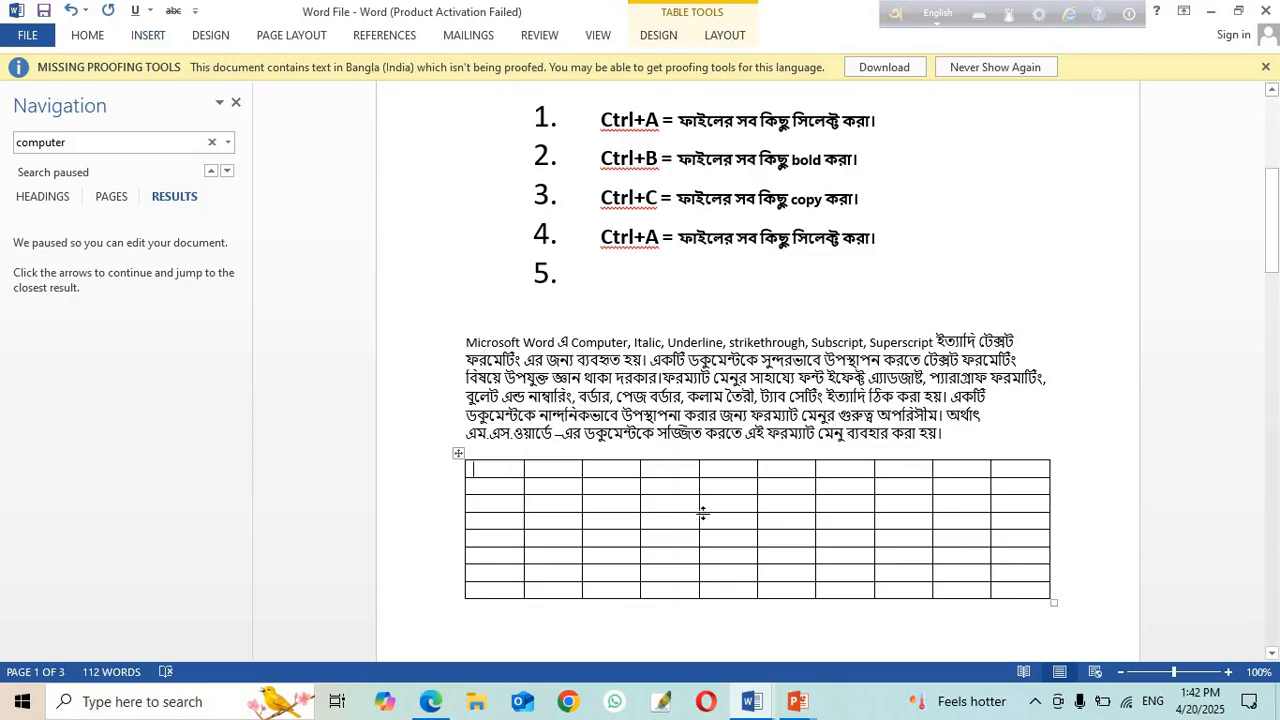
pyautogui.scroll(-3, 651, 633)
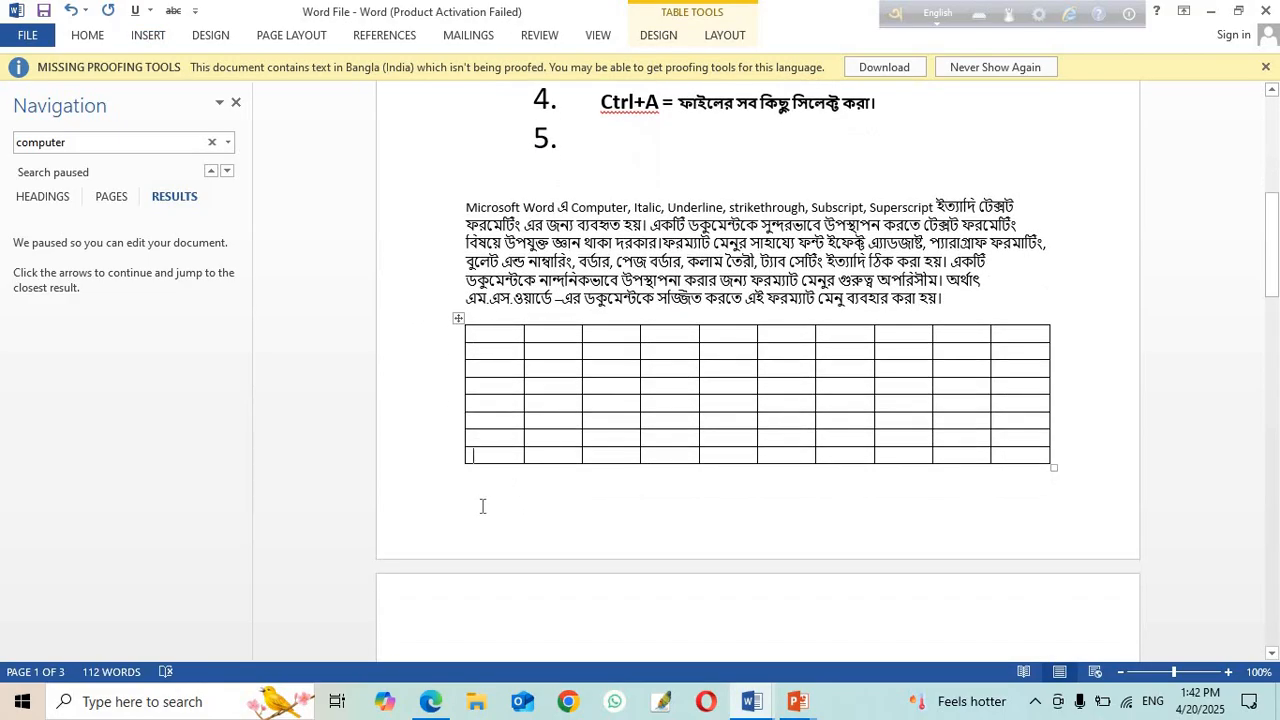
pyautogui.click(470, 622)
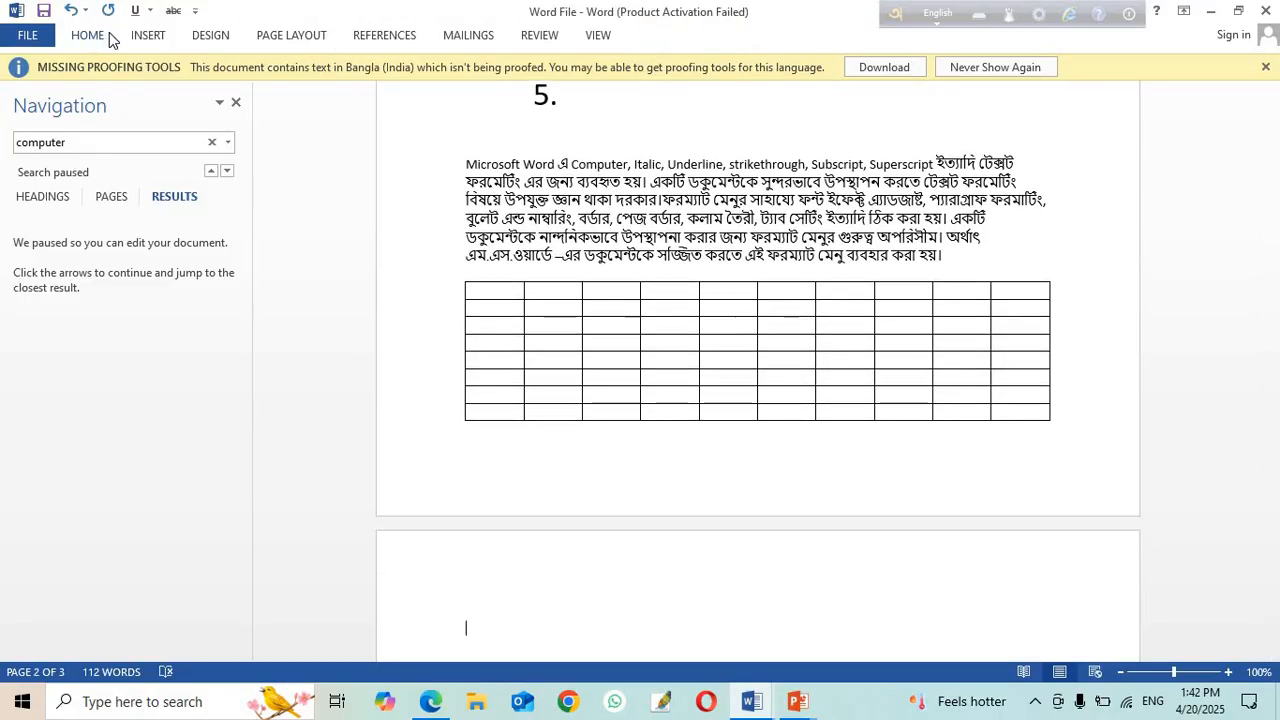
pyautogui.click(150, 36)
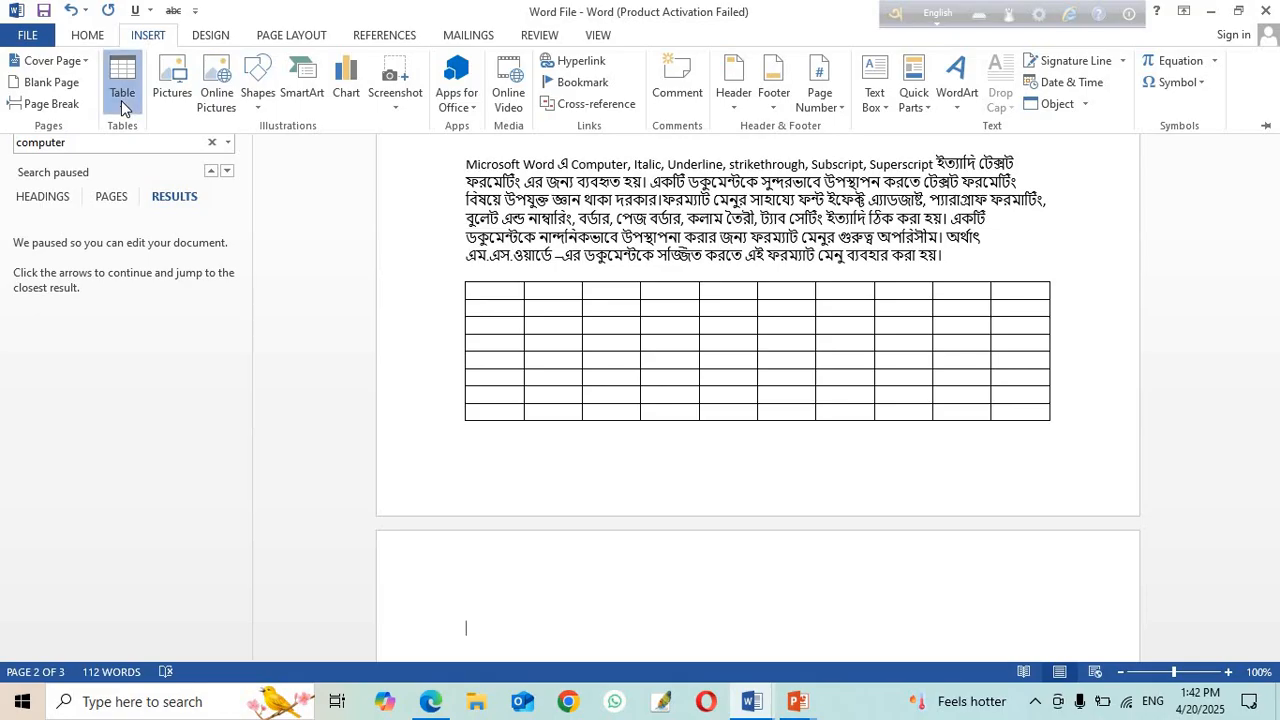
# Step: Insert a 10 by 10 table with fixed column width through the Insert Table dialog
pyautogui.click(122, 100)
pyautogui.click(164, 295)
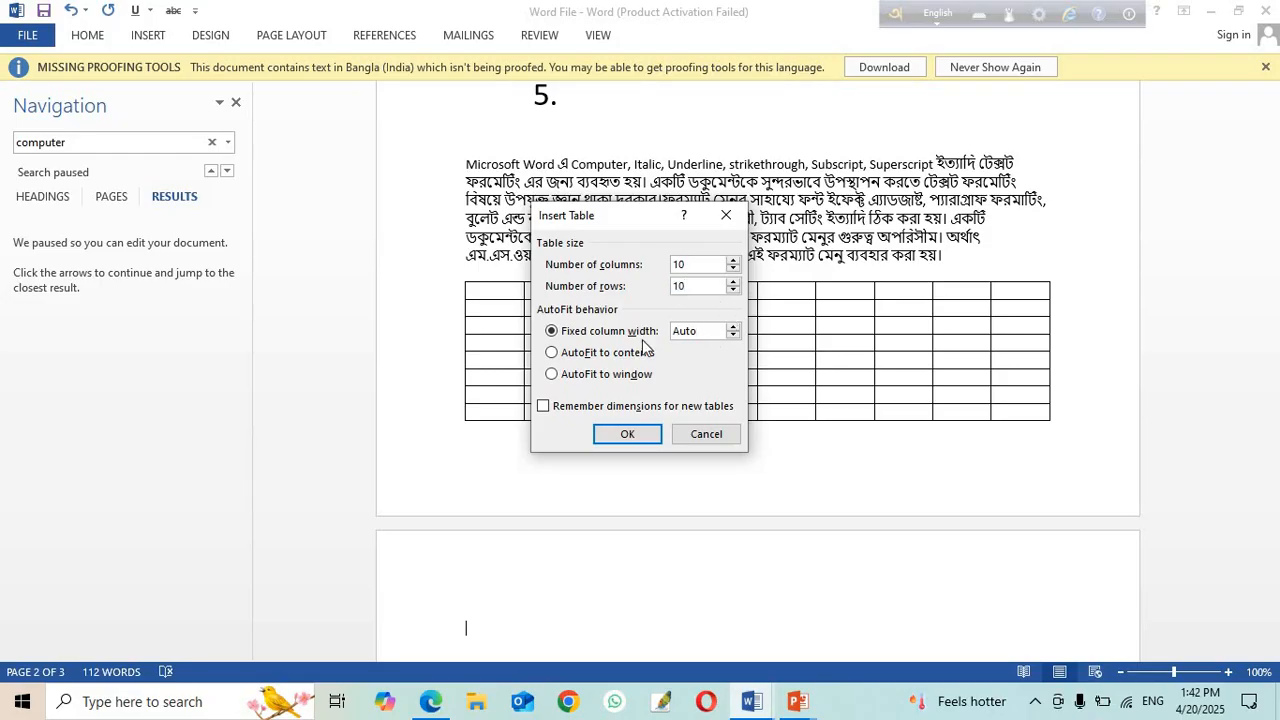
pyautogui.click(641, 436)
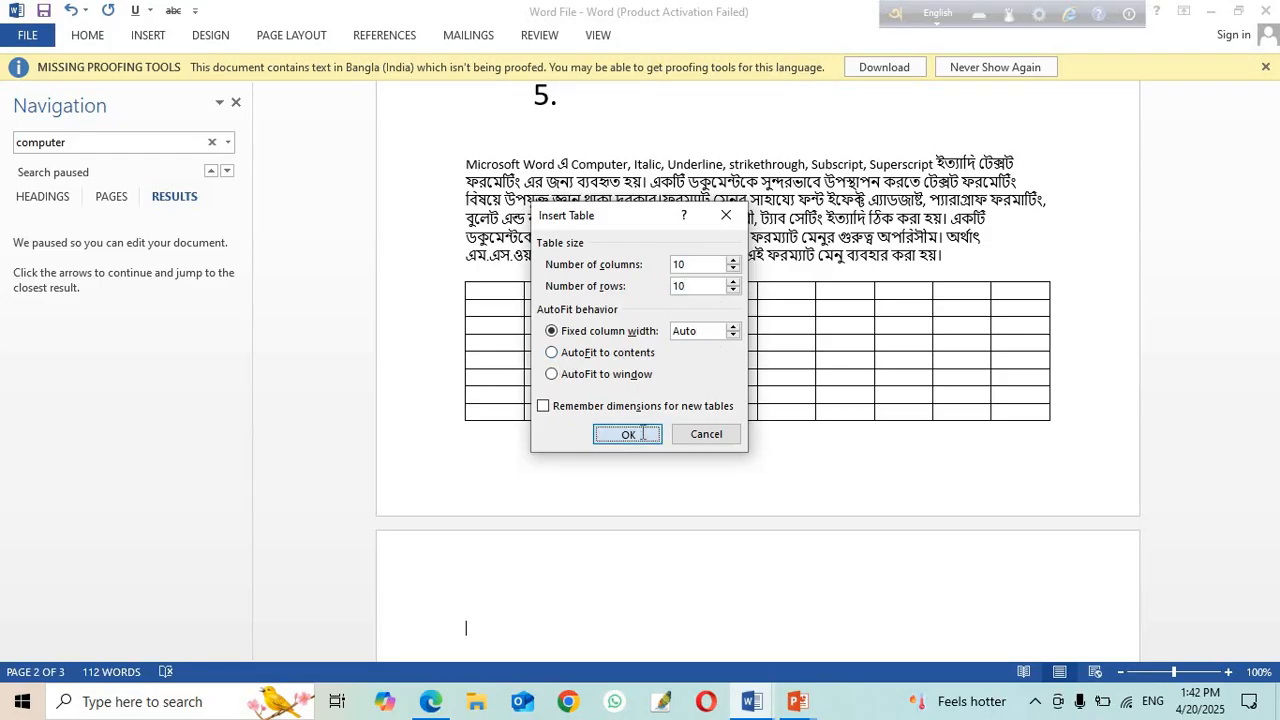
pyautogui.scroll(-2, 788, 464)
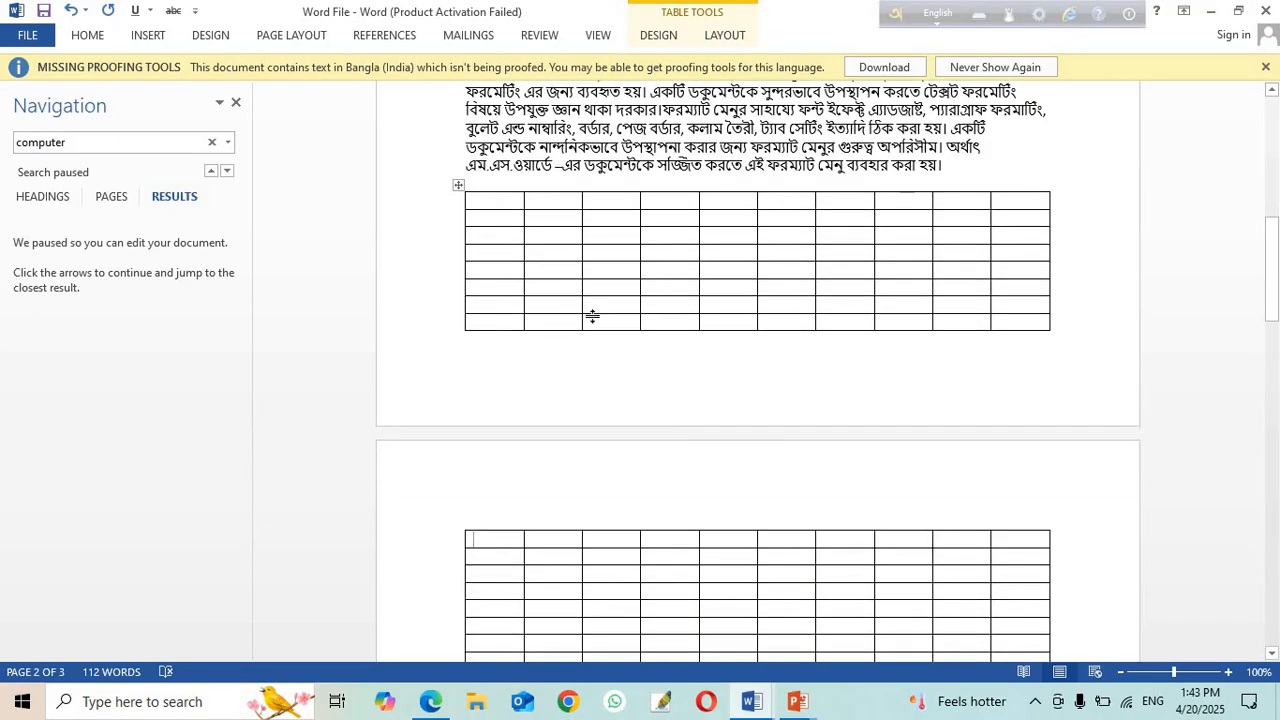
# Step: Enter 3 in the first row's third cell of the table
pyautogui.scroll(-2, 790, 481)
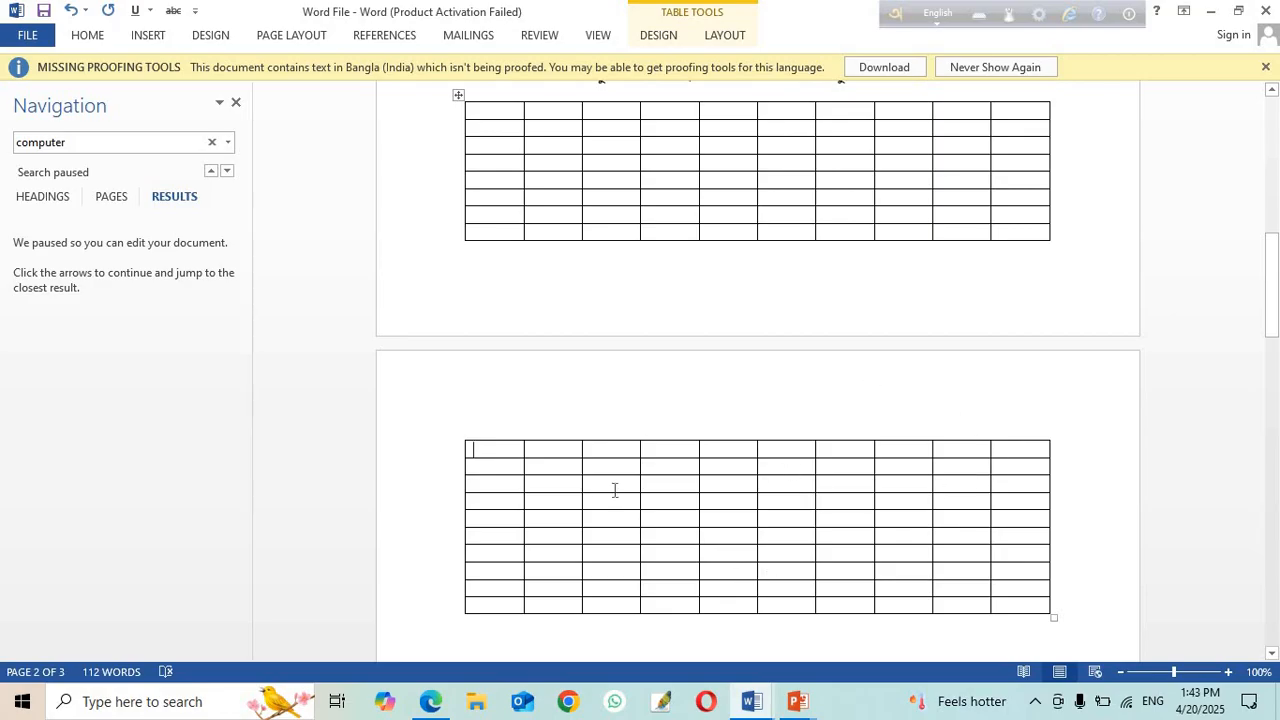
pyautogui.scroll(2, 905, 521)
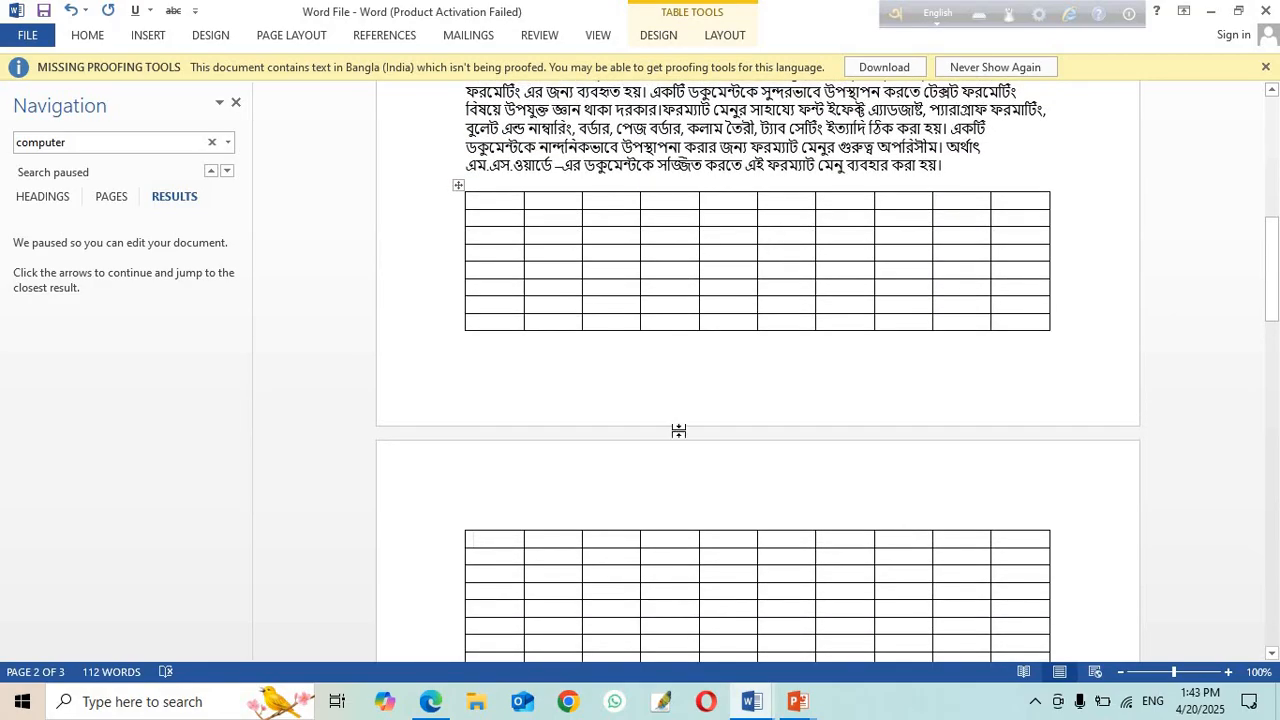
pyautogui.scroll(1, 680, 418)
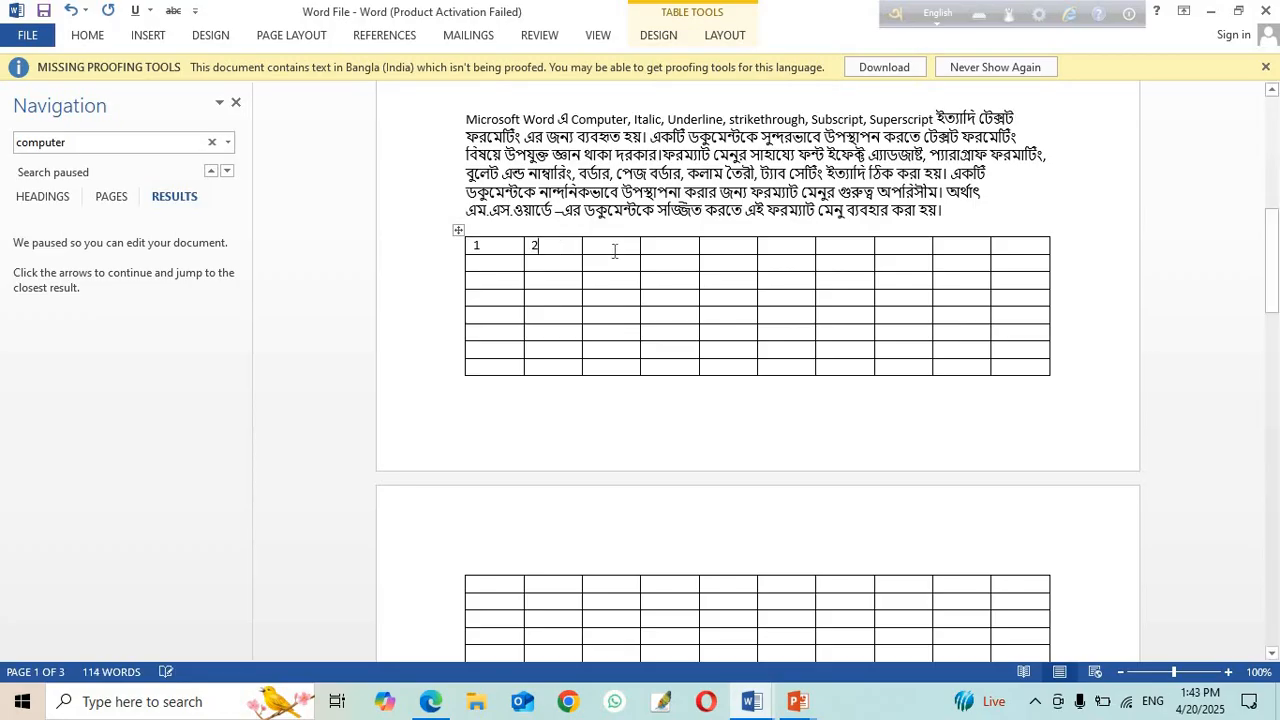
pyautogui.click(588, 250)
pyautogui.write('3')
# Step: Insert a column right of column 2, then delete that new blank column
pyautogui.click(542, 231)
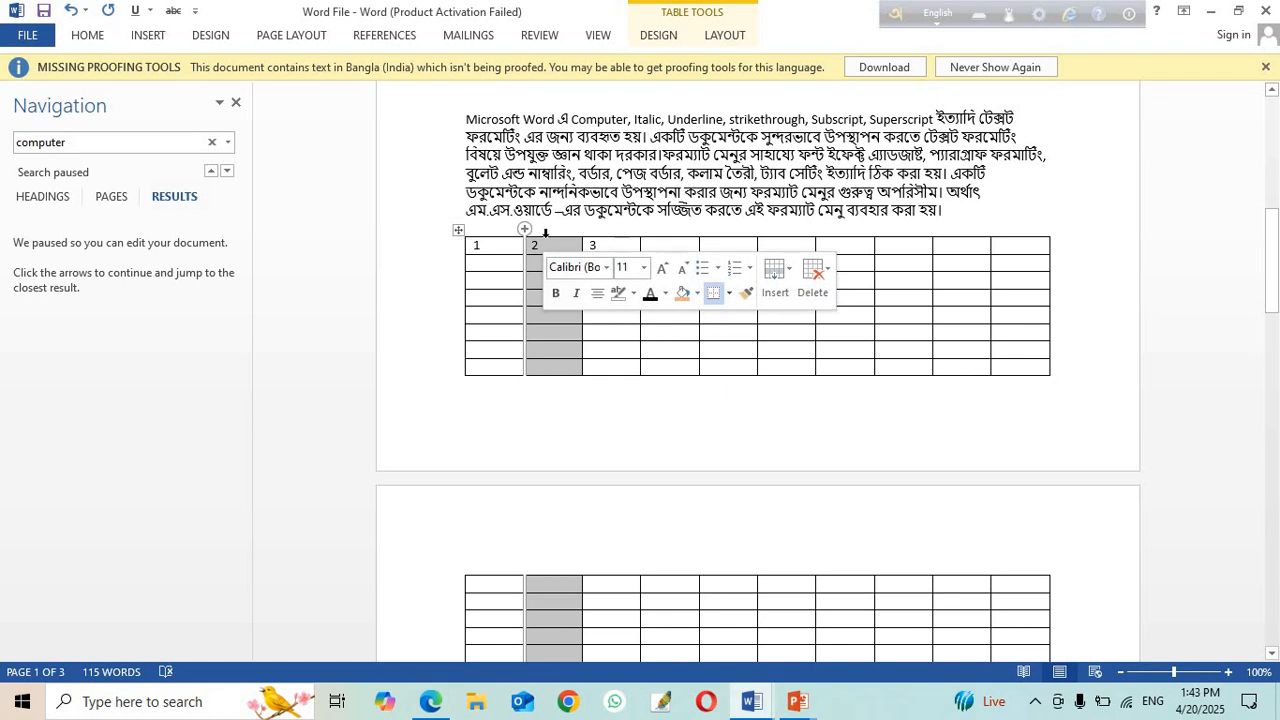
pyautogui.click(776, 293)
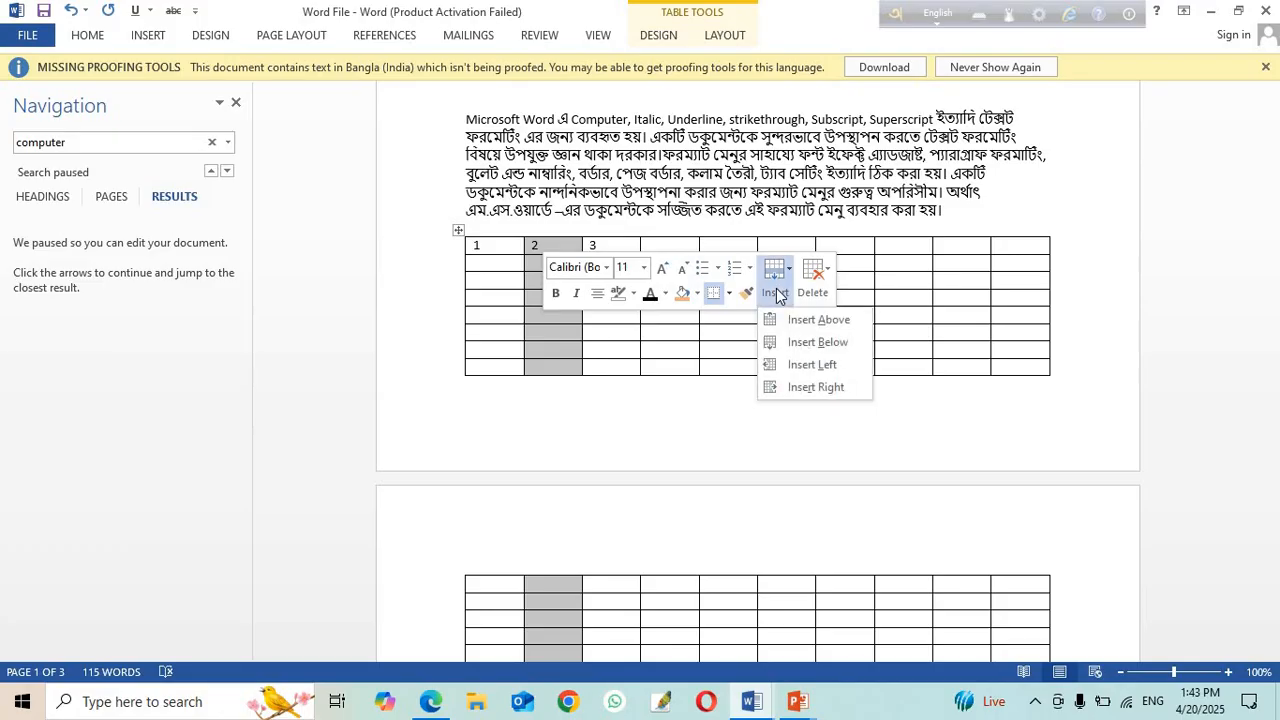
pyautogui.click(826, 388)
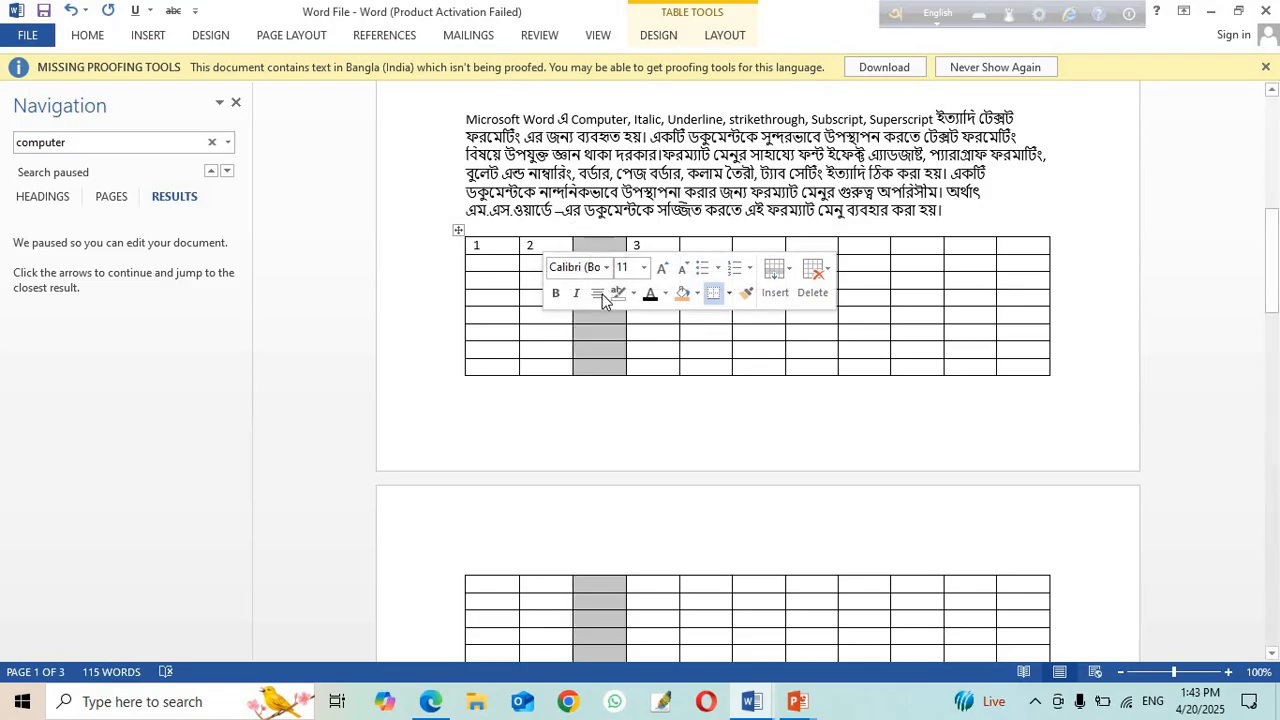
pyautogui.click(580, 315)
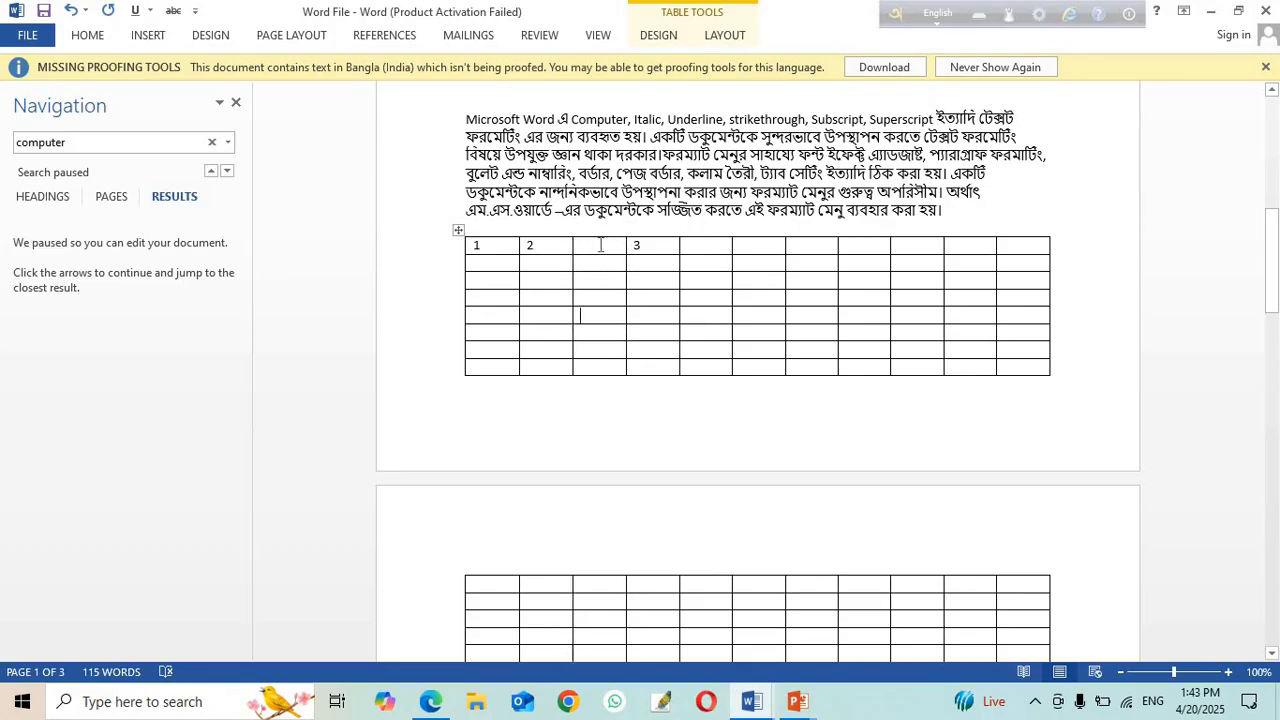
pyautogui.click(598, 233)
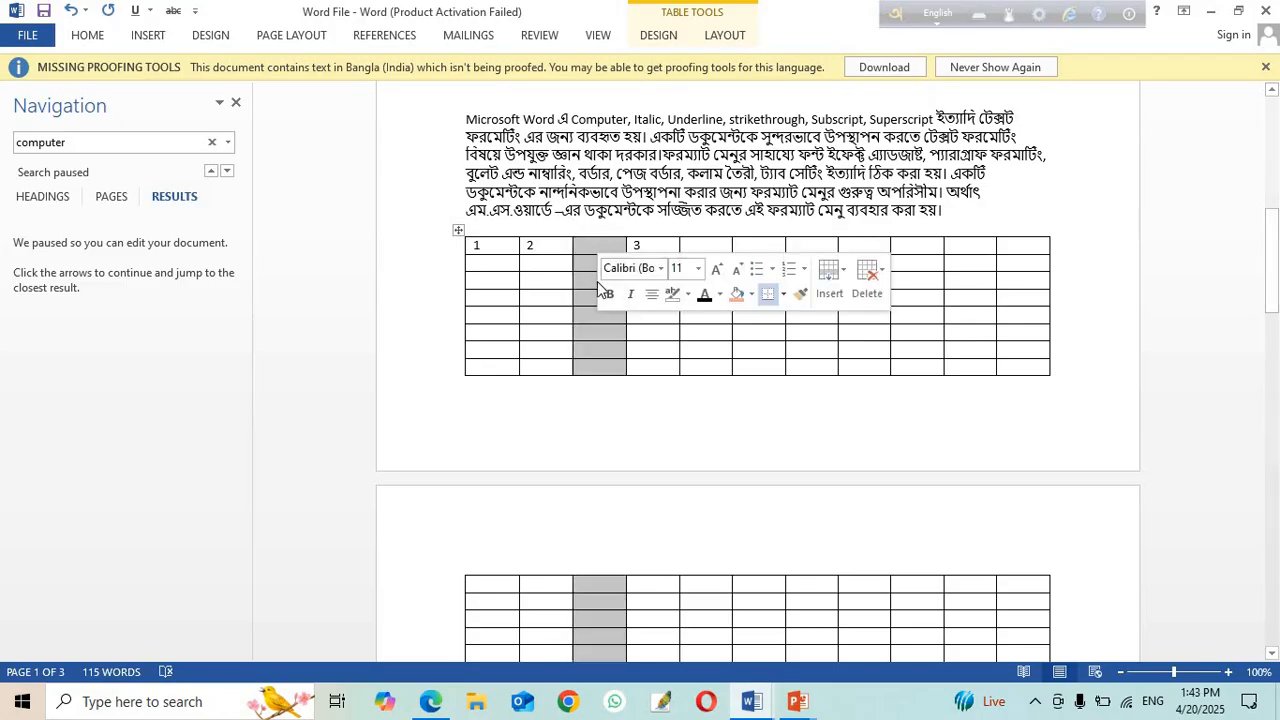
pyautogui.click(874, 276)
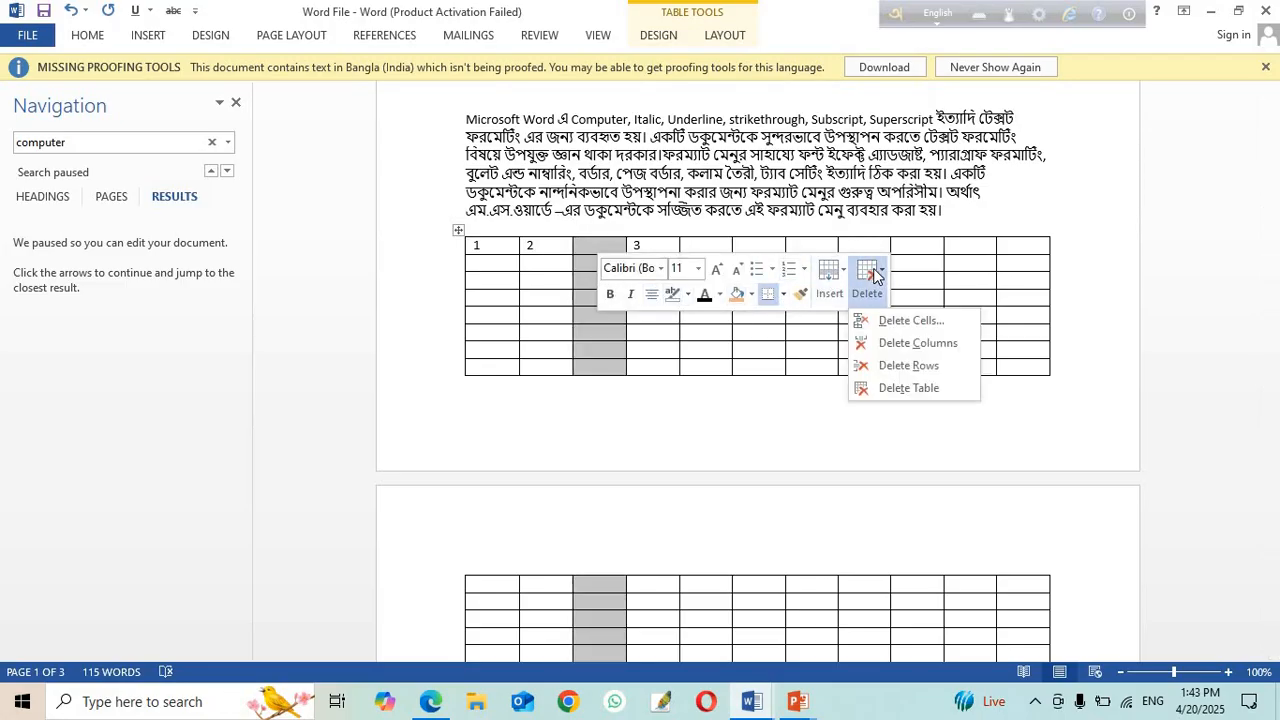
pyautogui.click(924, 345)
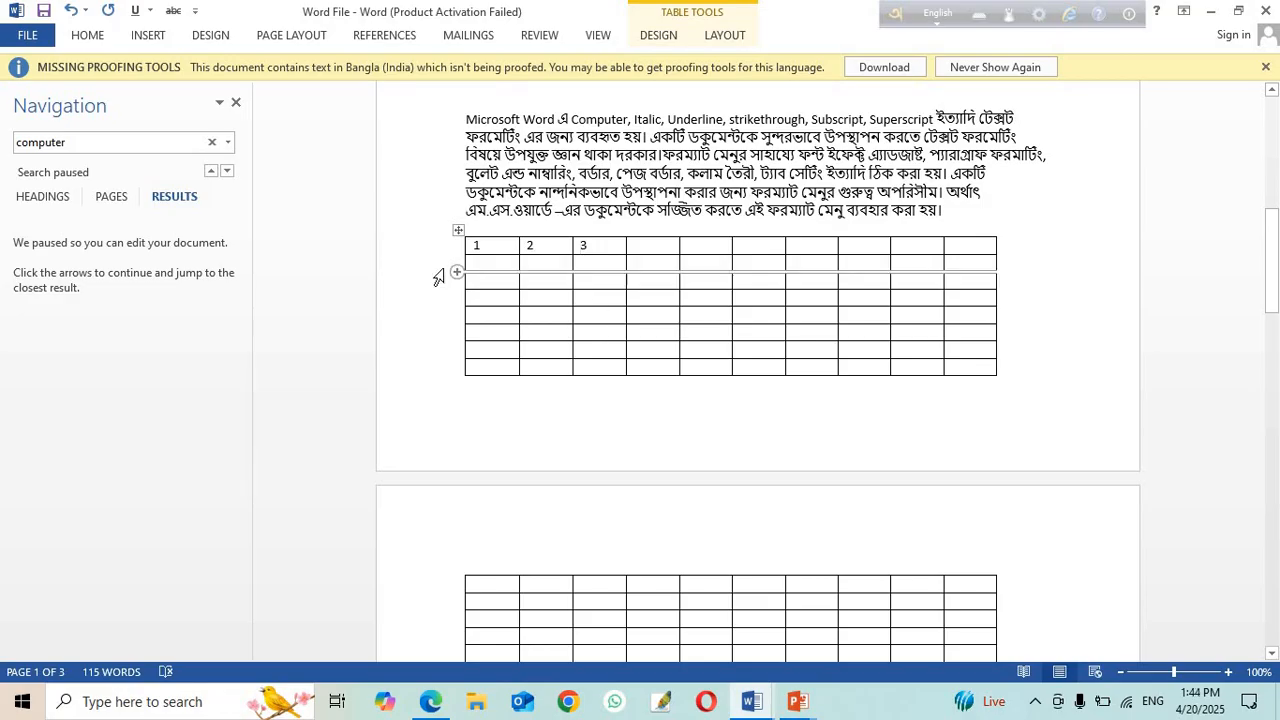
# Step: Enter 3 in the first column and insert a blank row above the row labelled 2
pyautogui.moveTo(463, 252)
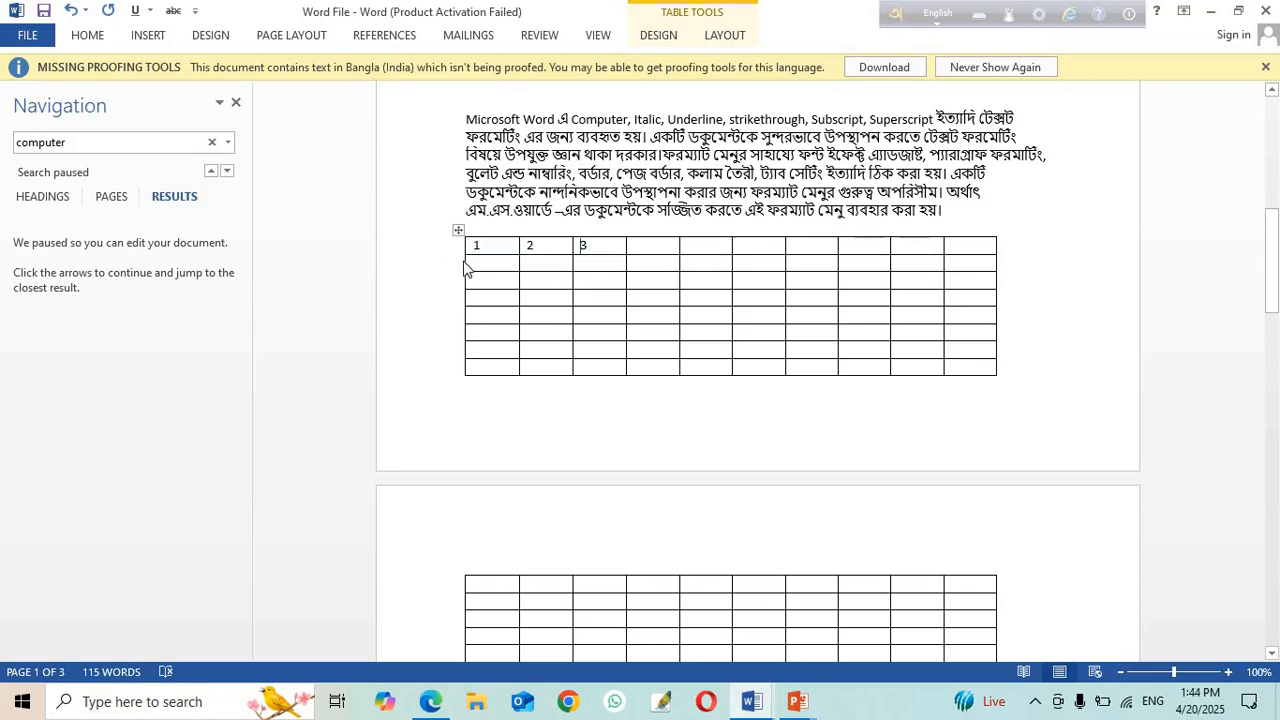
pyautogui.click(488, 265)
pyautogui.write('3')
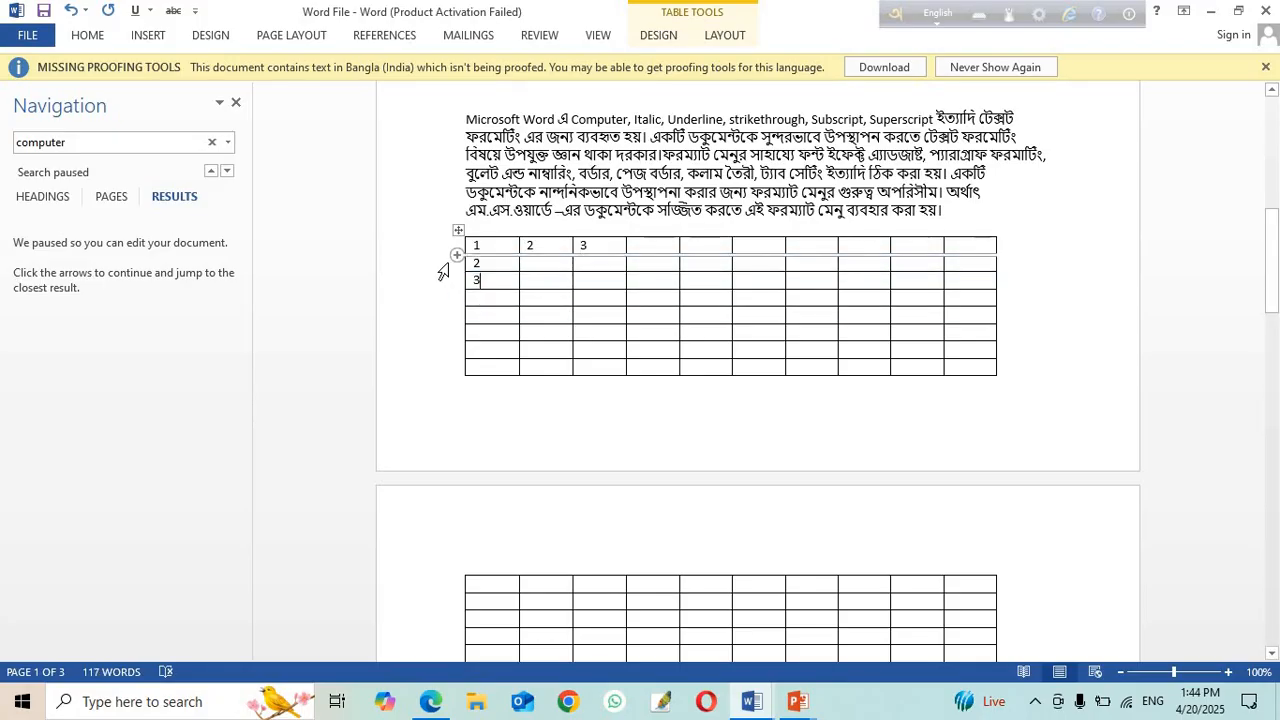
pyautogui.click(443, 268)
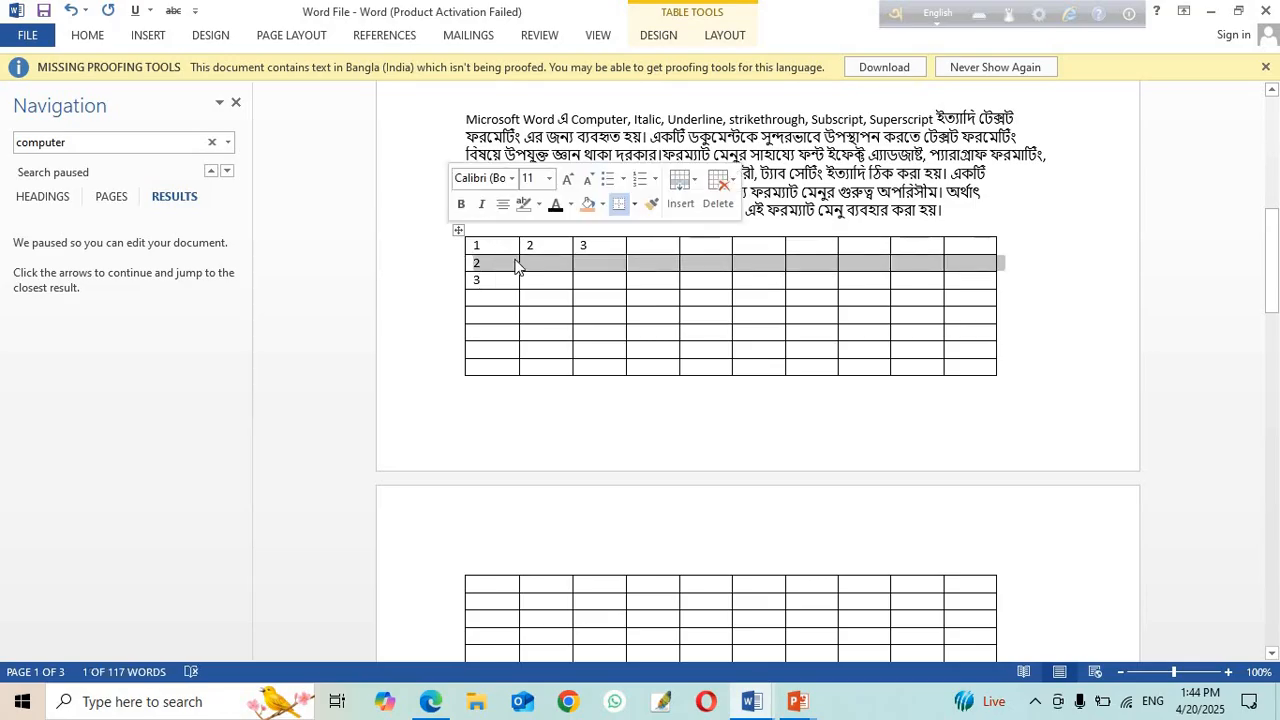
pyautogui.rightClick(517, 270)
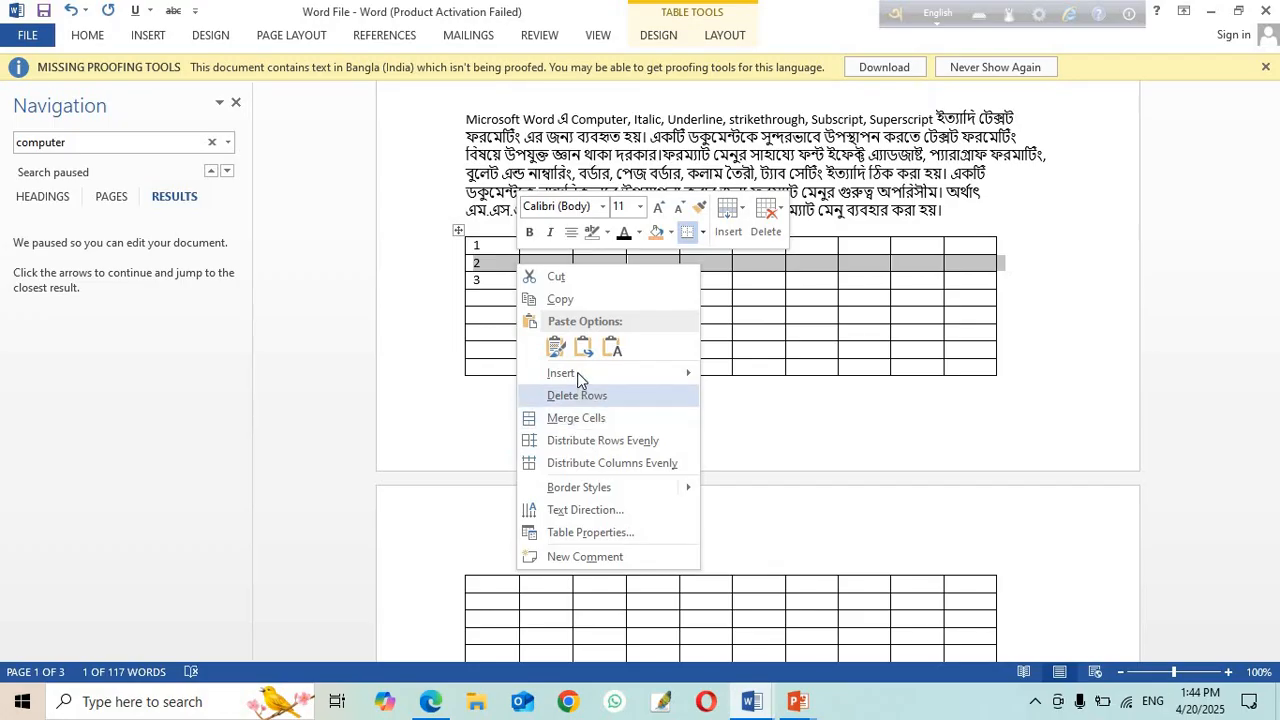
pyautogui.moveTo(577, 372)
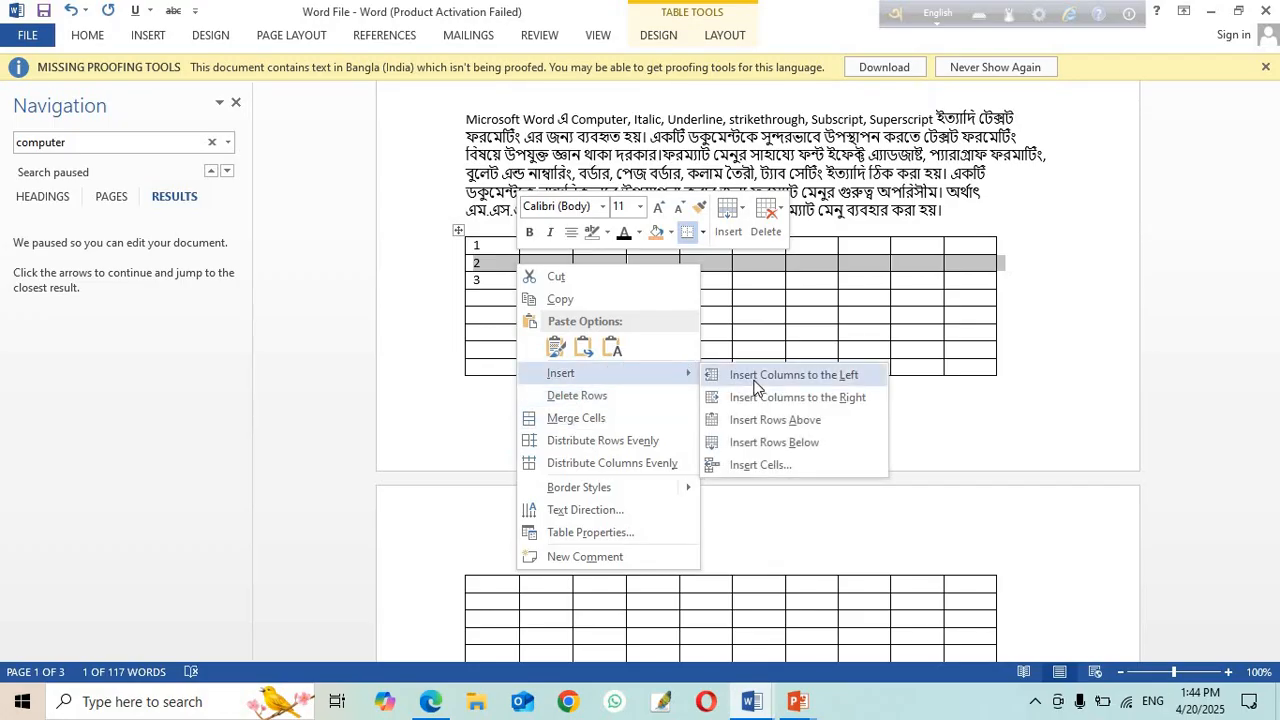
pyautogui.click(802, 420)
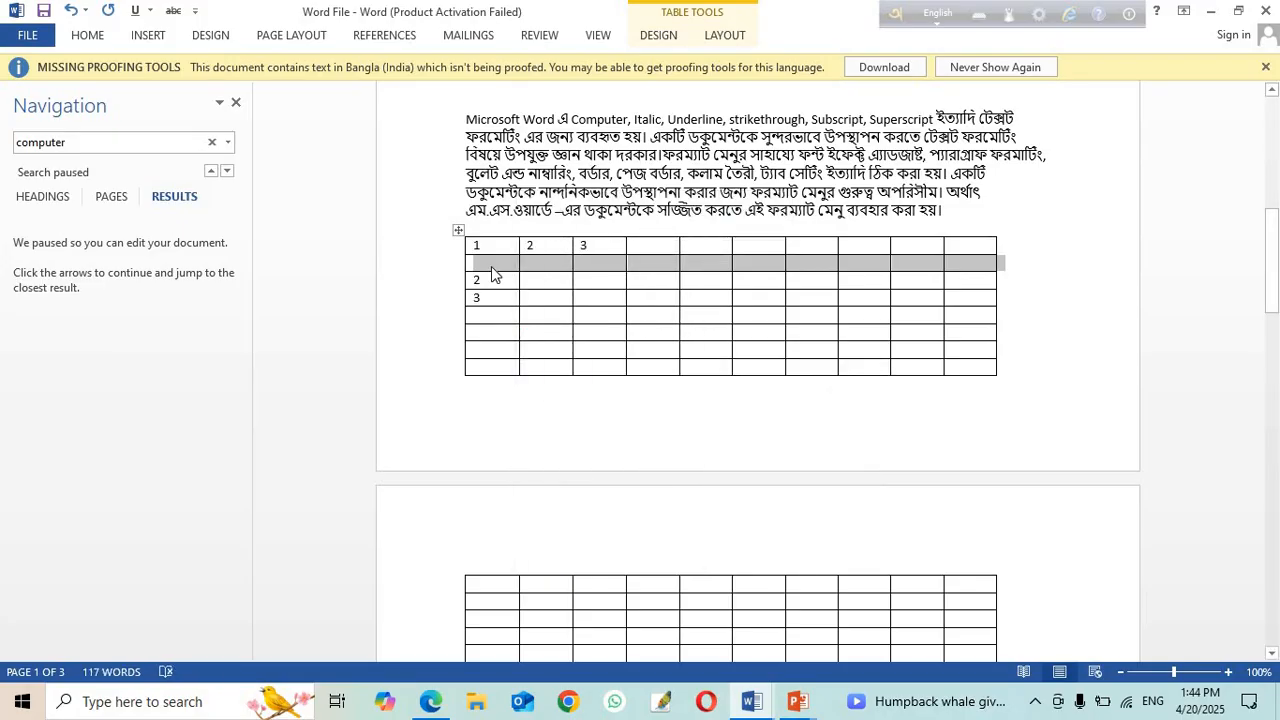
# Step: Add more blank rows below row 1, then delete one extra blank row
pyautogui.click(491, 266)
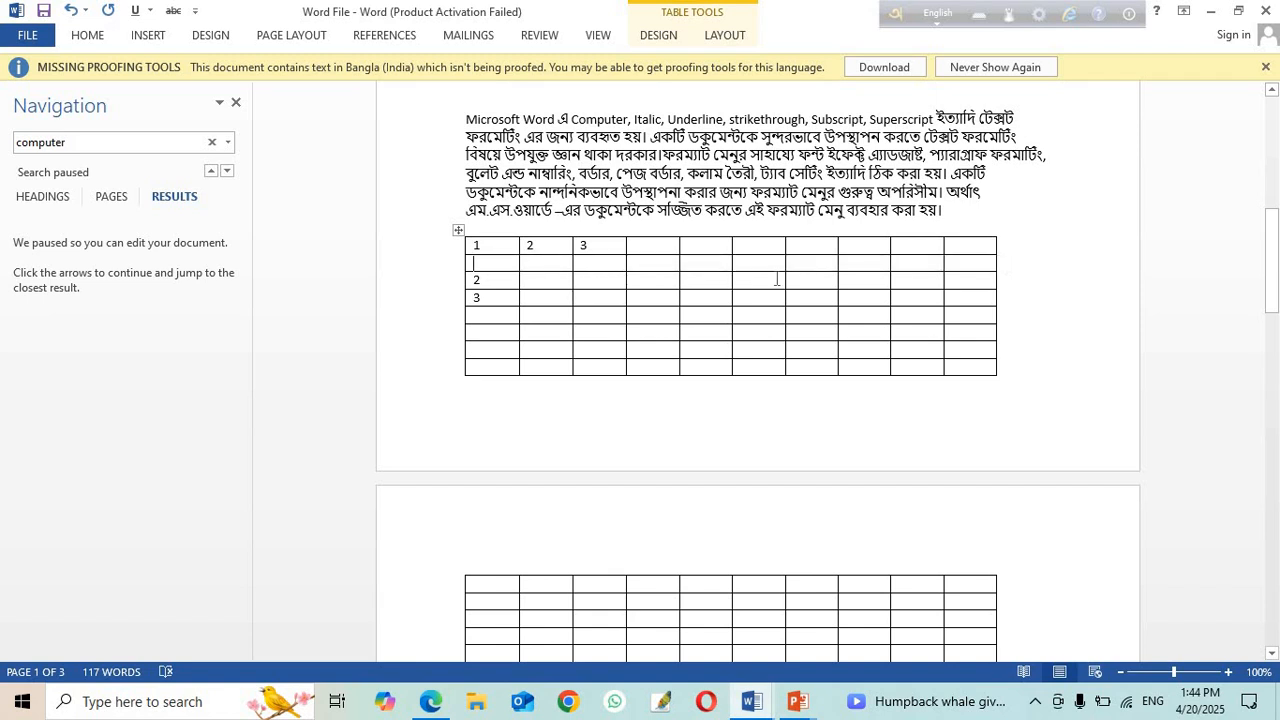
pyautogui.moveTo(457, 266)
pyautogui.click(464, 265)
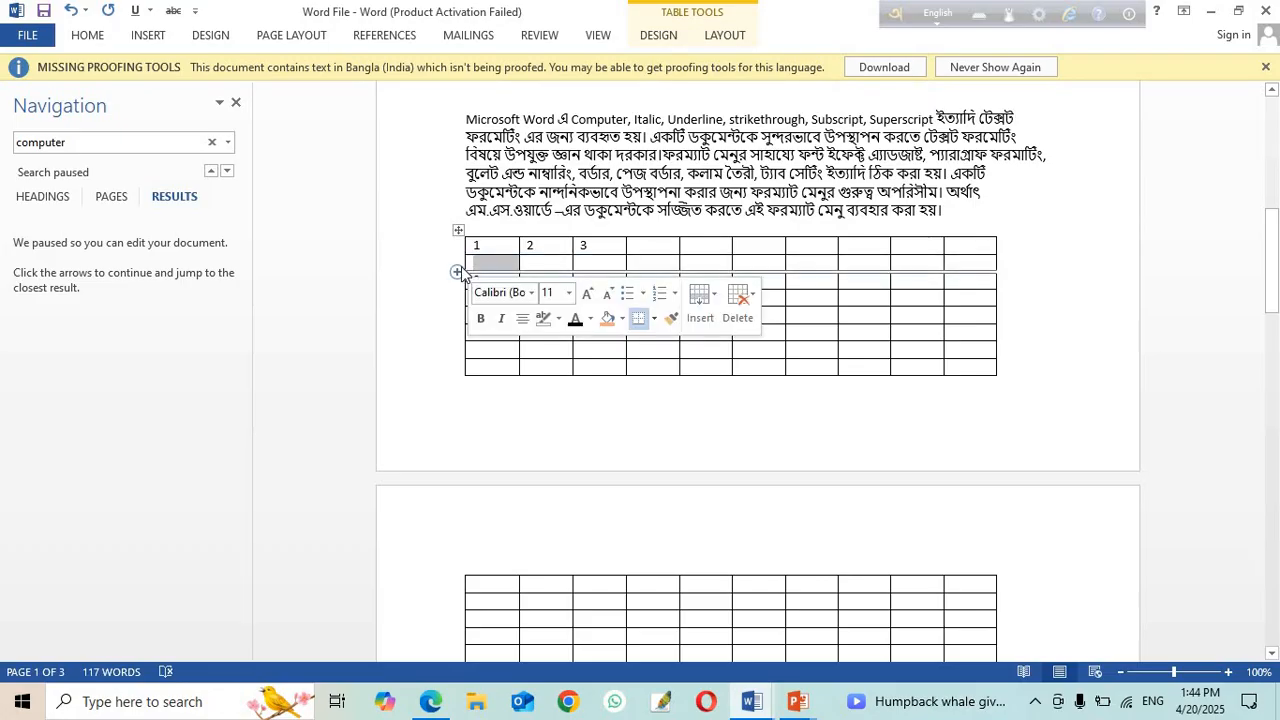
pyautogui.click(459, 257)
pyautogui.click(459, 257)
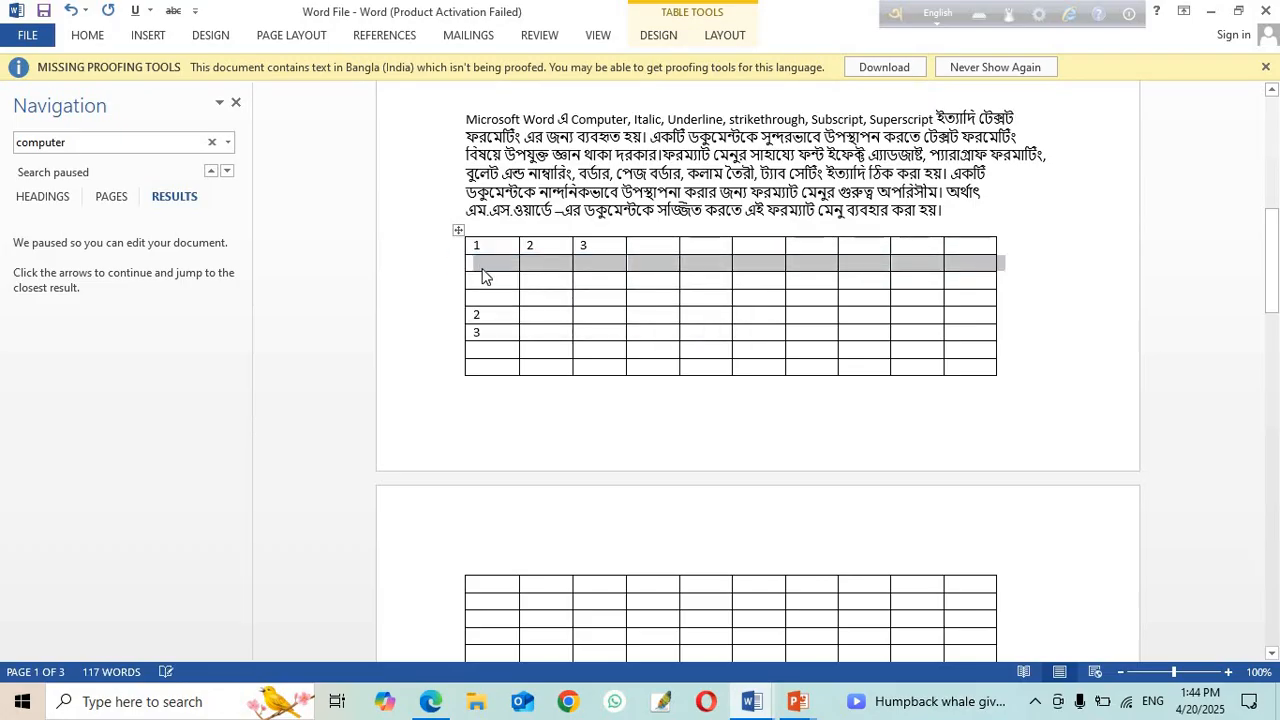
pyautogui.click(487, 268)
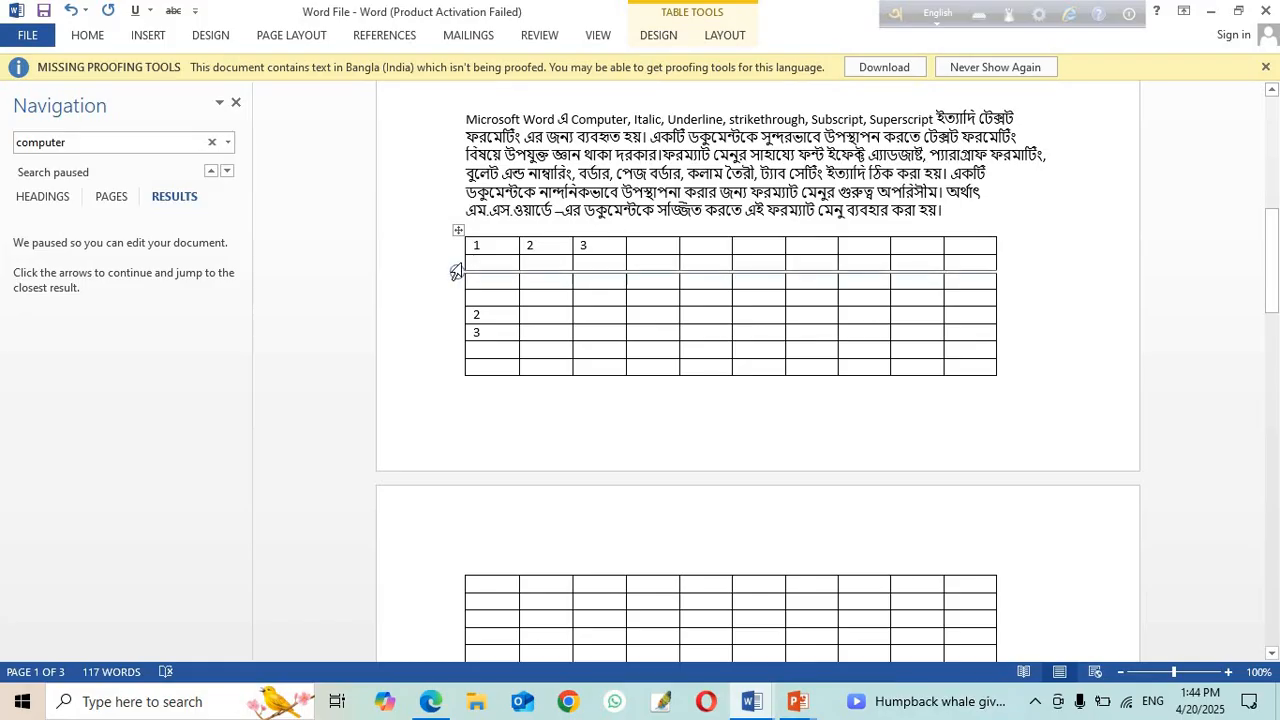
pyautogui.click(458, 257)
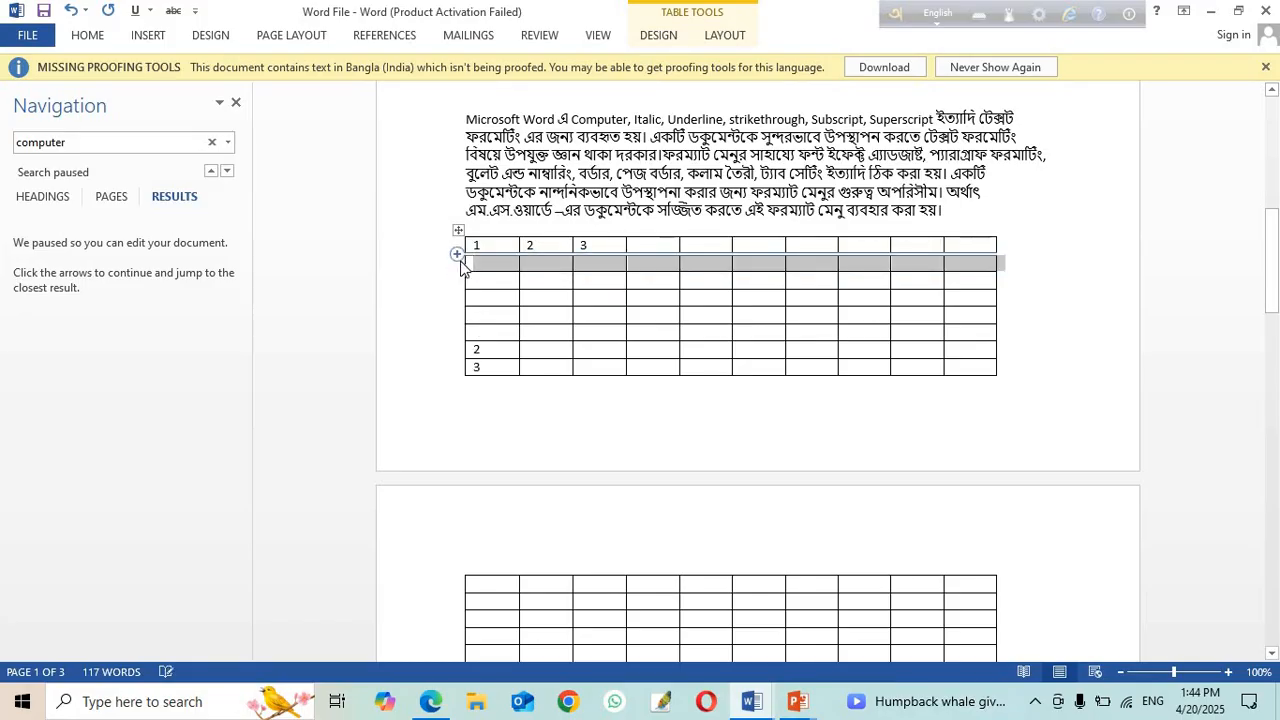
pyautogui.rightClick(524, 274)
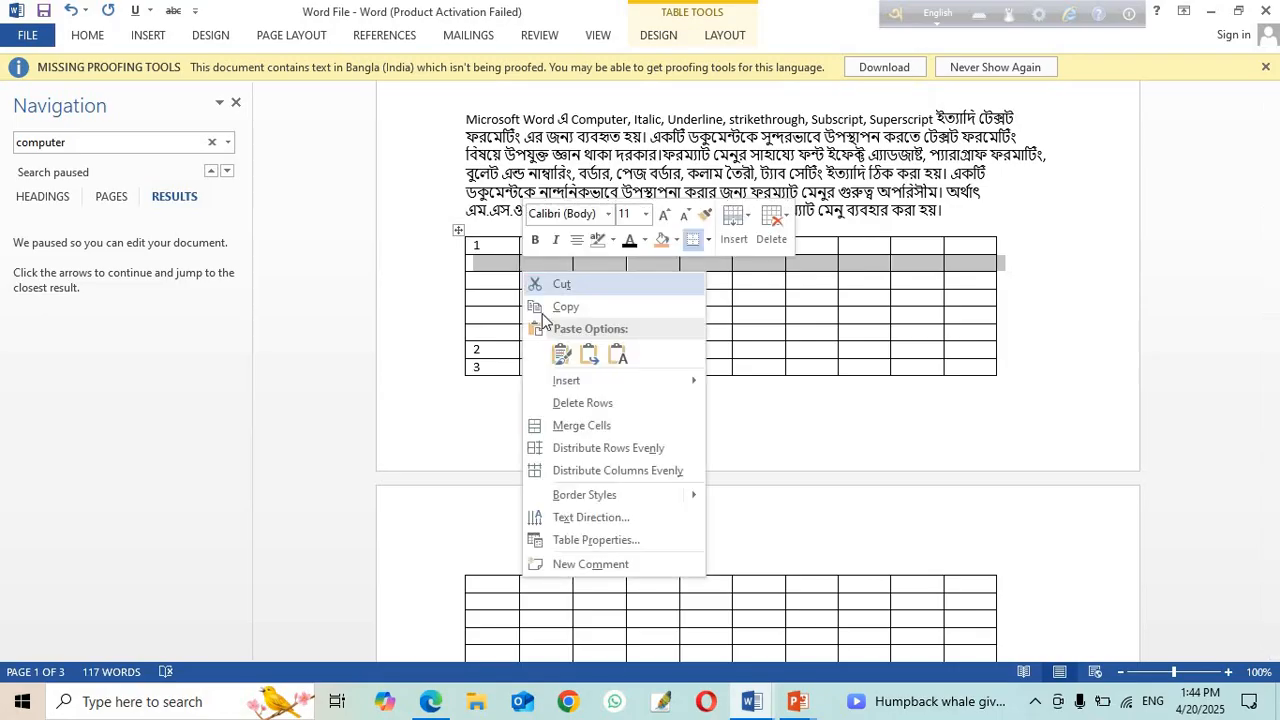
pyautogui.click(573, 404)
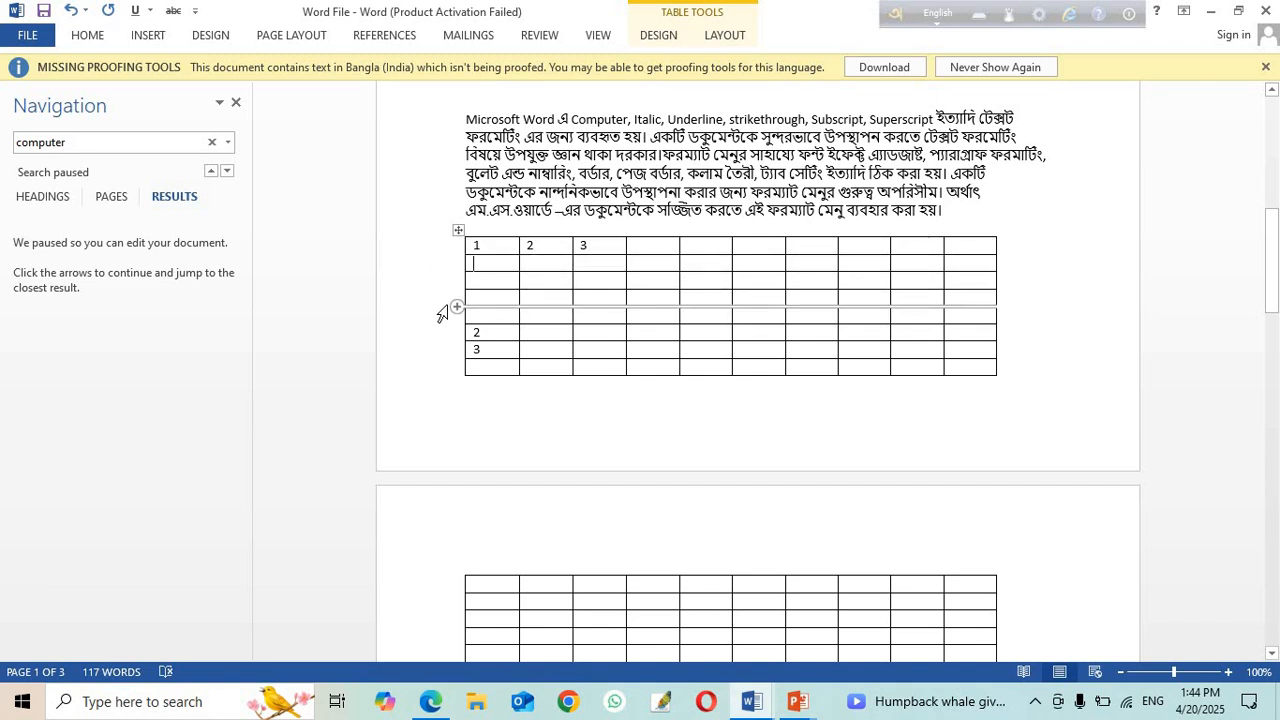
# Step: Delete the four blank rows under row 1 so 1, 2 and 3 are consecutive
pyautogui.moveTo(433, 277); pyautogui.dragTo(437, 322)
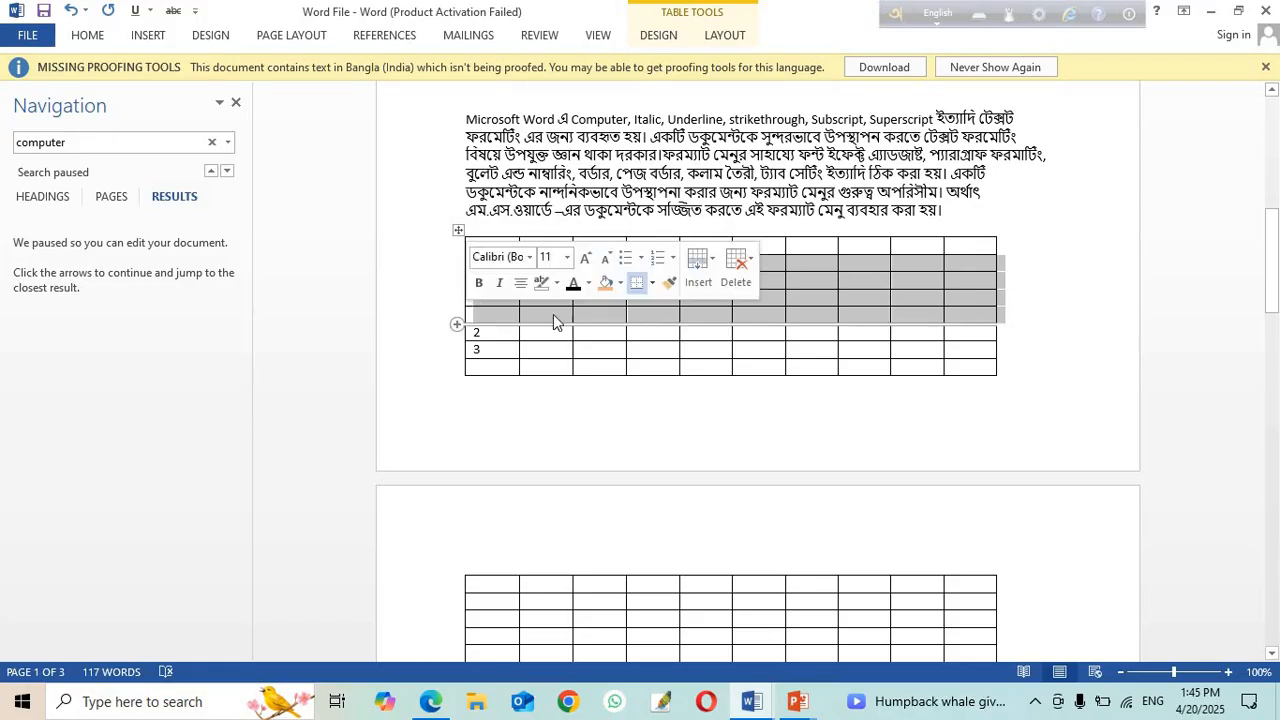
pyautogui.click(752, 284)
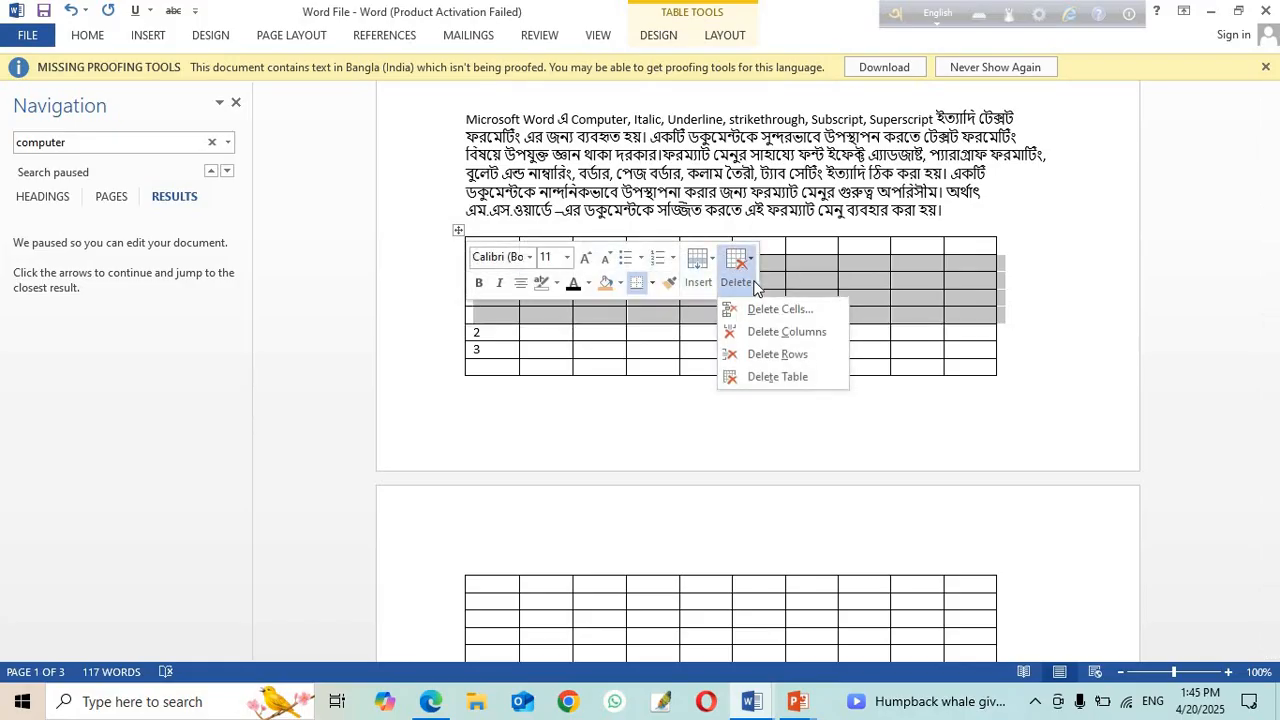
pyautogui.click(775, 355)
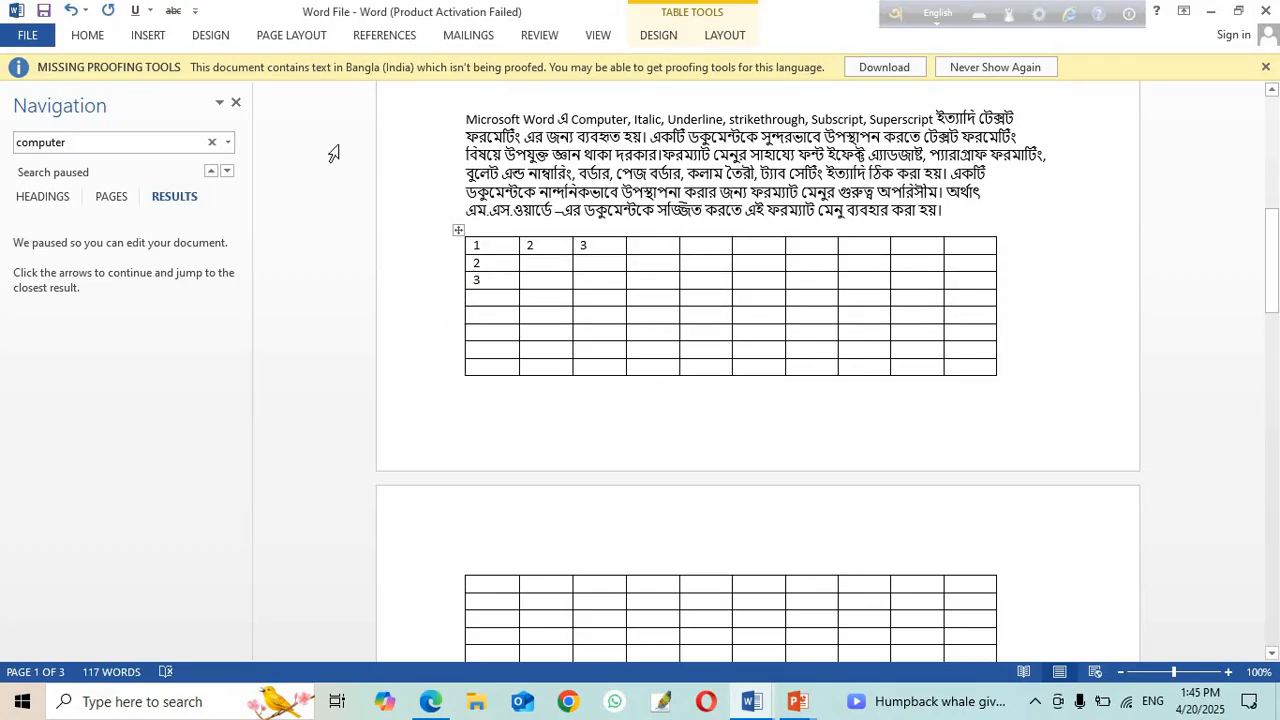
pyautogui.click(145, 36)
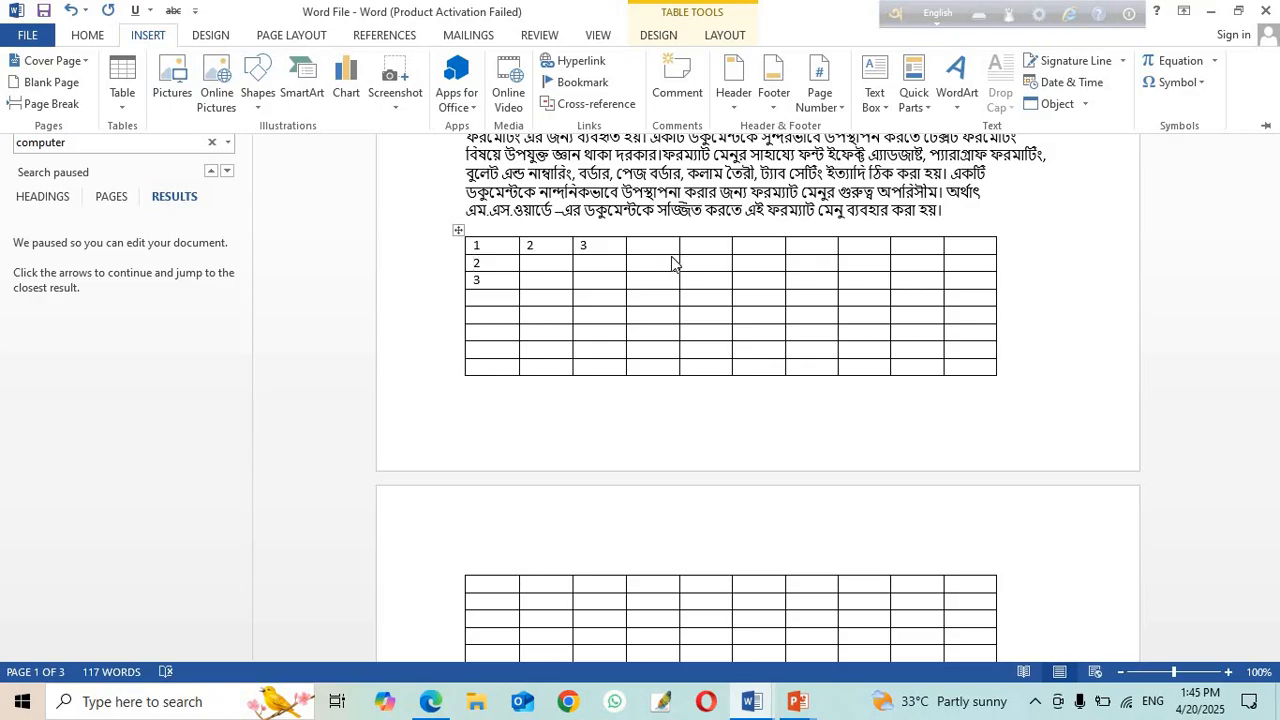
# Step: Draw a tall narrow table cell above the page-2 table with Draw Table
pyautogui.click(123, 103)
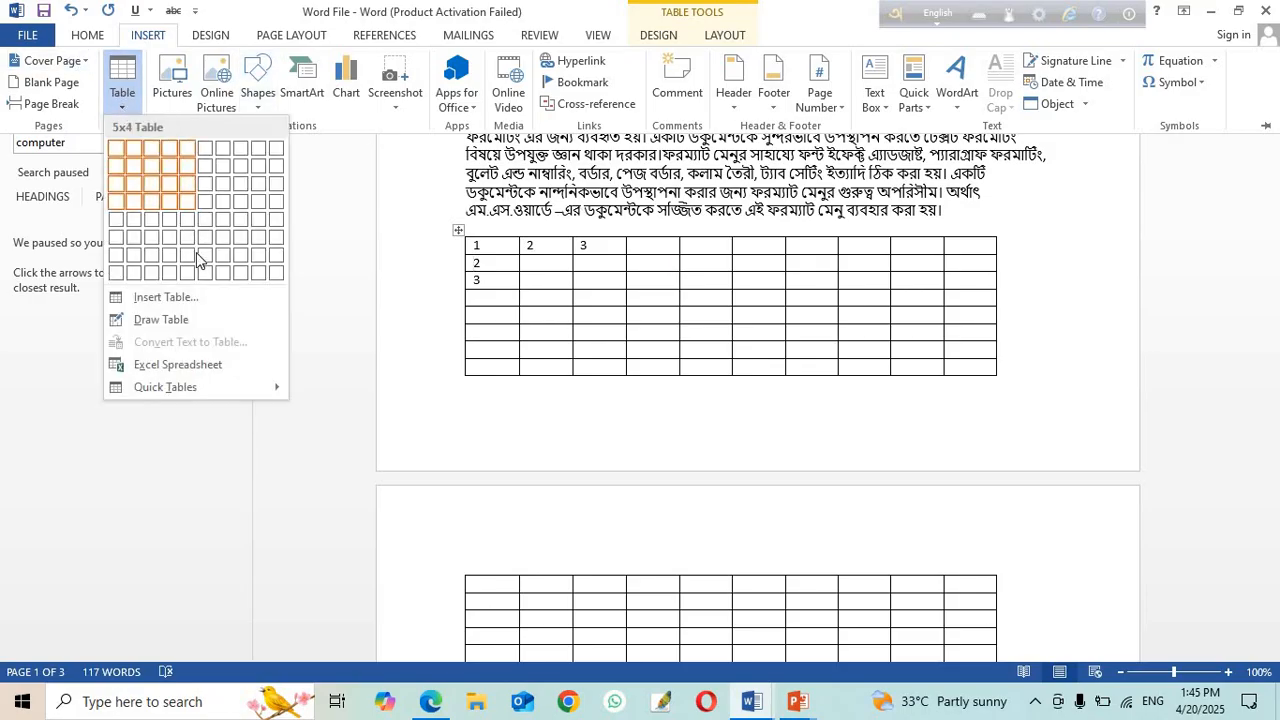
pyautogui.click(177, 318)
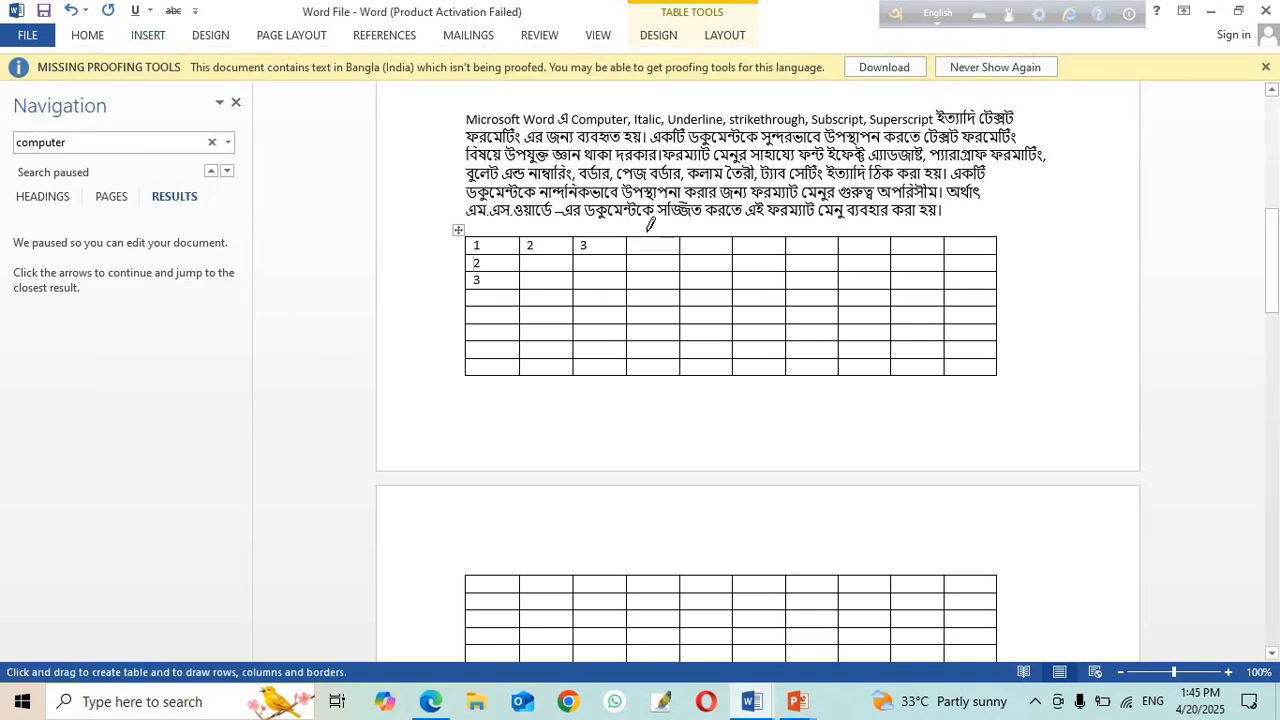
pyautogui.moveTo(658, 230)
pyautogui.mouseDown()
pyautogui.moveTo(662, 332)
pyautogui.moveTo(682, 390)
pyautogui.moveTo(680, 314)
pyautogui.mouseUp()
pyautogui.moveTo(705, 230); pyautogui.dragTo(707, 393)
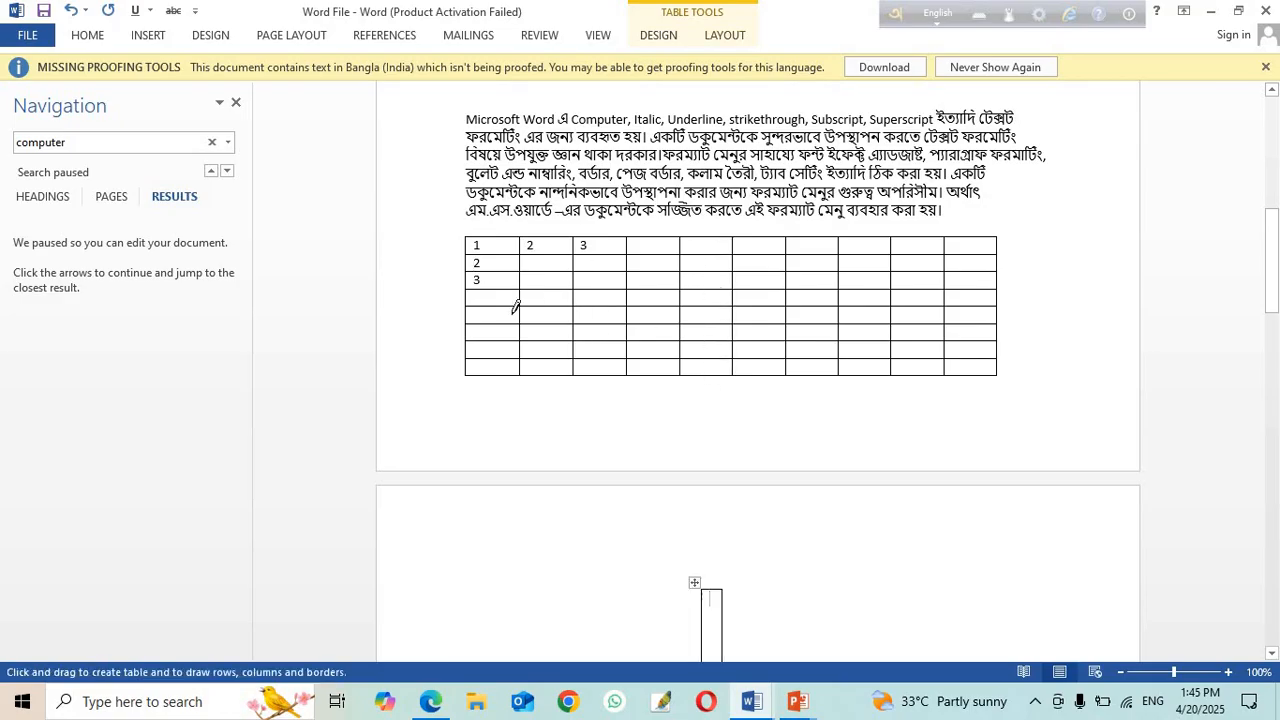
# Step: Draw two row lines and two vertical borders inside the page-2 table
pyautogui.scroll(-3, 529, 363)
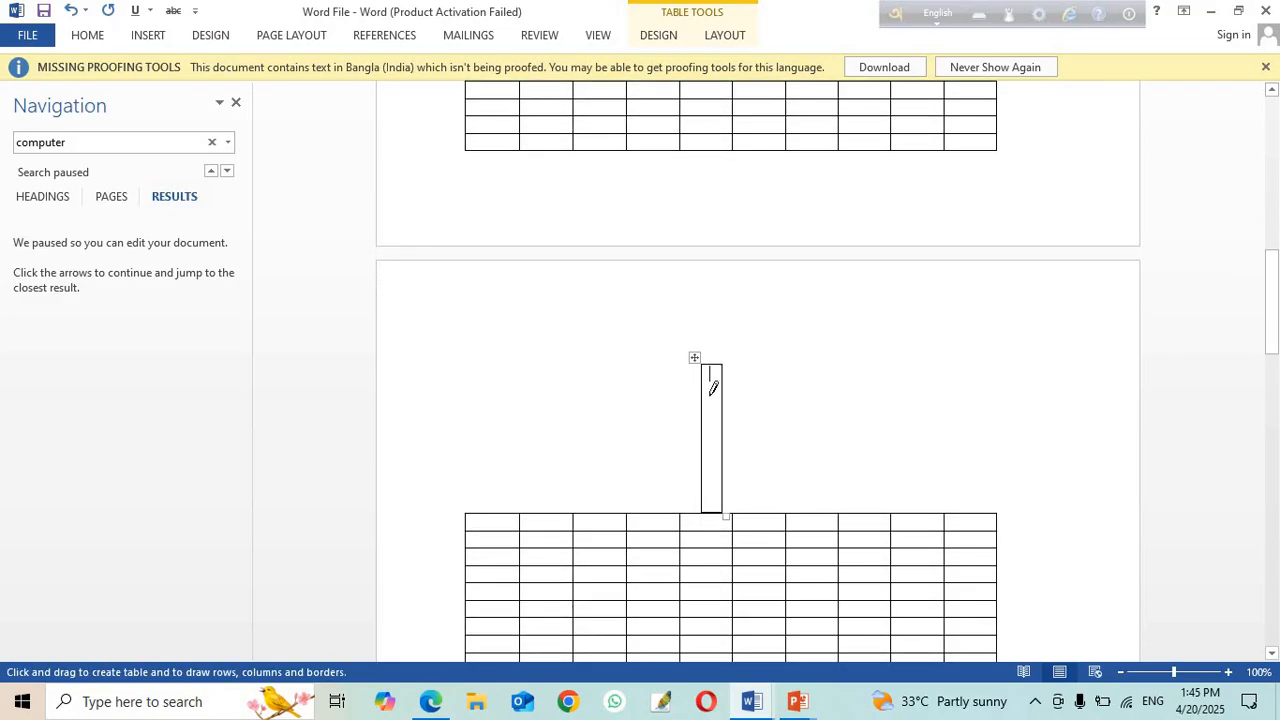
pyautogui.moveTo(611, 384); pyautogui.dragTo(797, 392)
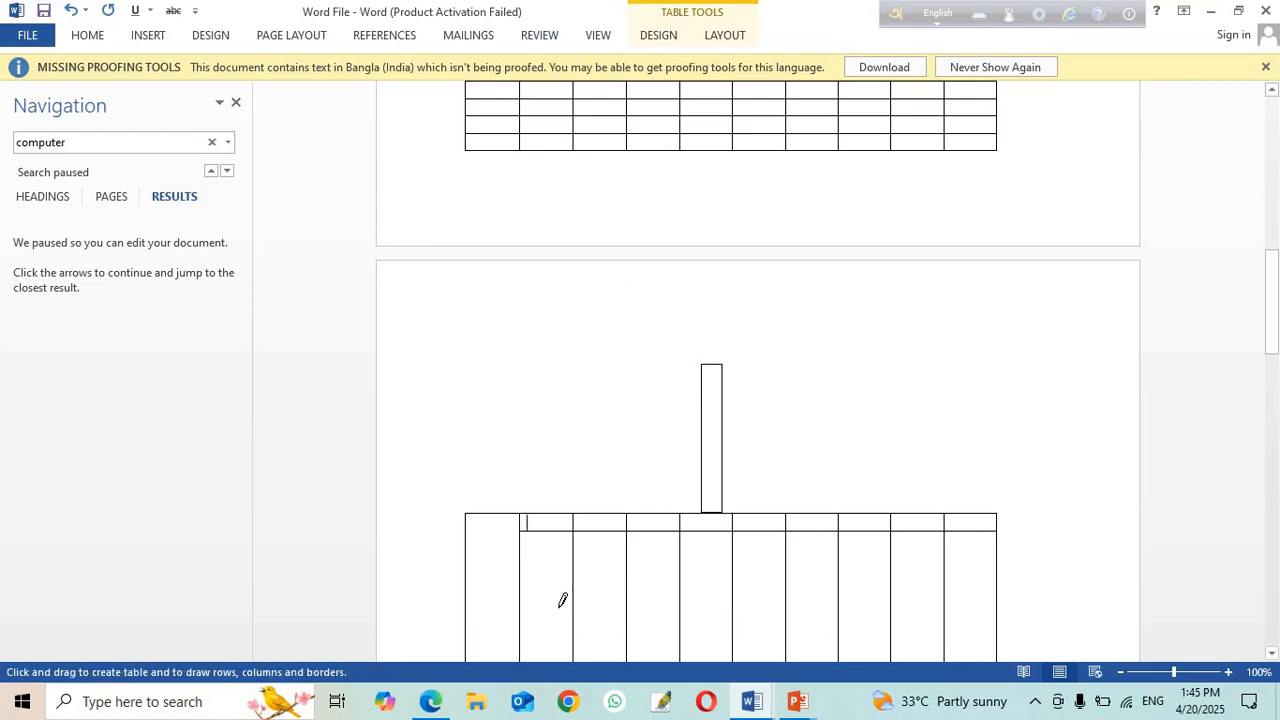
pyautogui.scroll(-3, 545, 300)
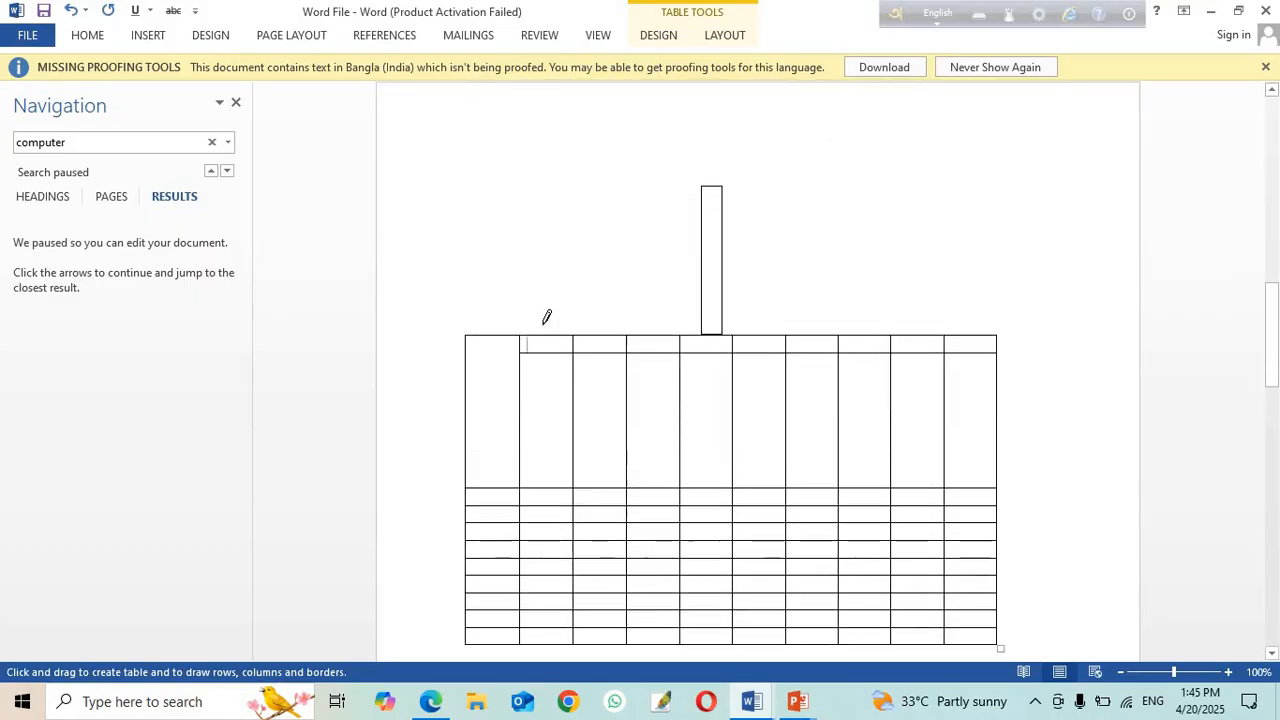
pyautogui.moveTo(466, 418)
pyautogui.mouseDown()
pyautogui.moveTo(808, 429)
pyautogui.moveTo(989, 397)
pyautogui.moveTo(1015, 407)
pyautogui.moveTo(999, 400)
pyautogui.mouseUp()
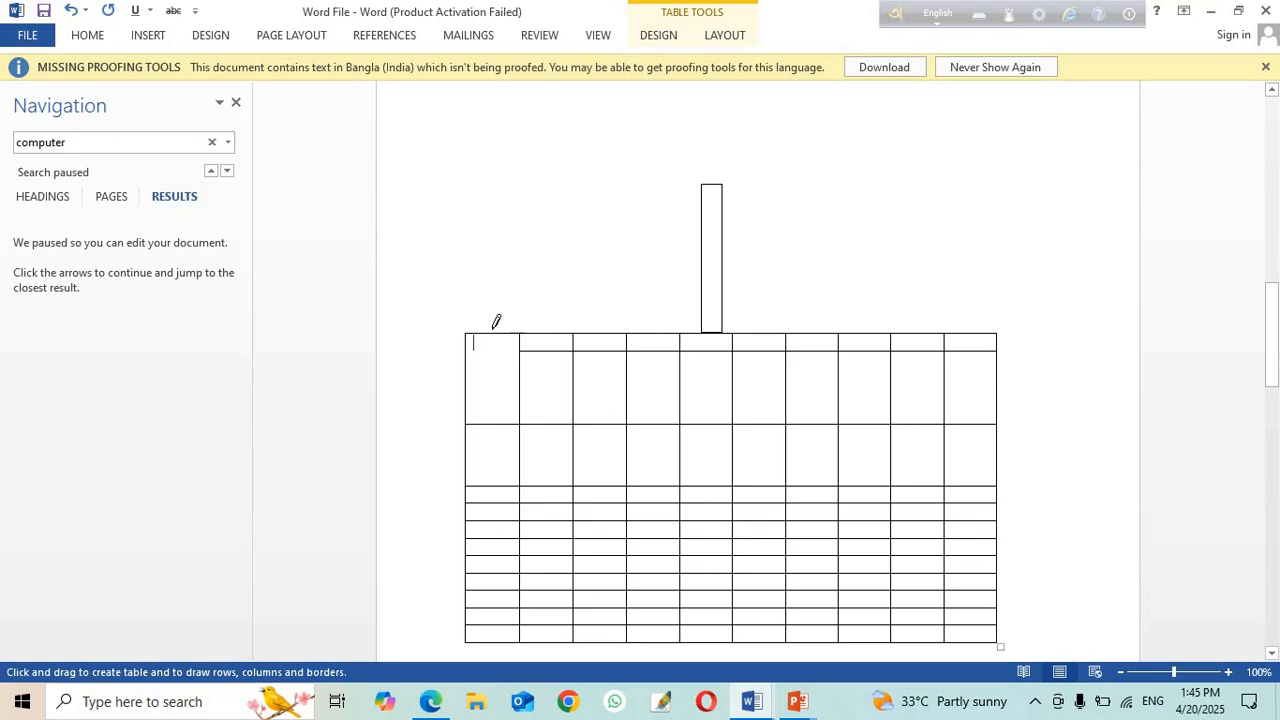
pyautogui.moveTo(489, 334)
pyautogui.mouseDown()
pyautogui.moveTo(514, 437)
pyautogui.moveTo(506, 478)
pyautogui.mouseUp()
pyautogui.moveTo(548, 333); pyautogui.dragTo(548, 486)
pyautogui.scroll(5, 676, 371)
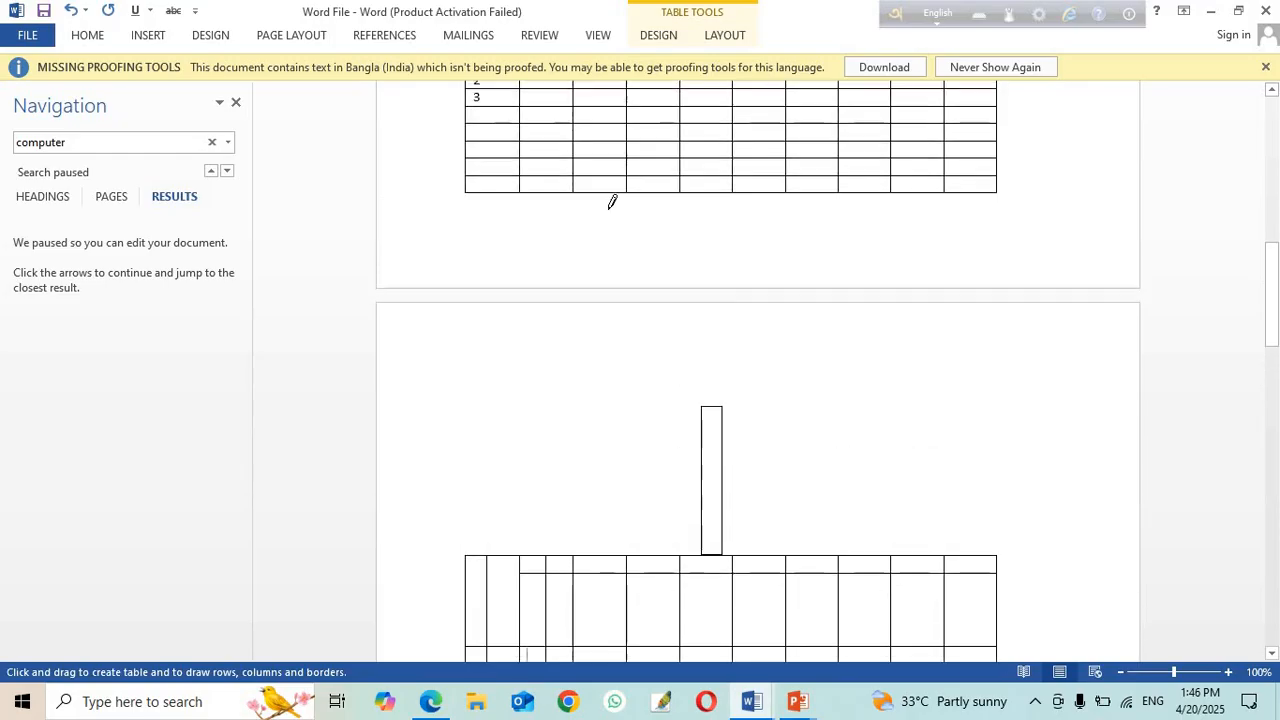
pyautogui.click(160, 38)
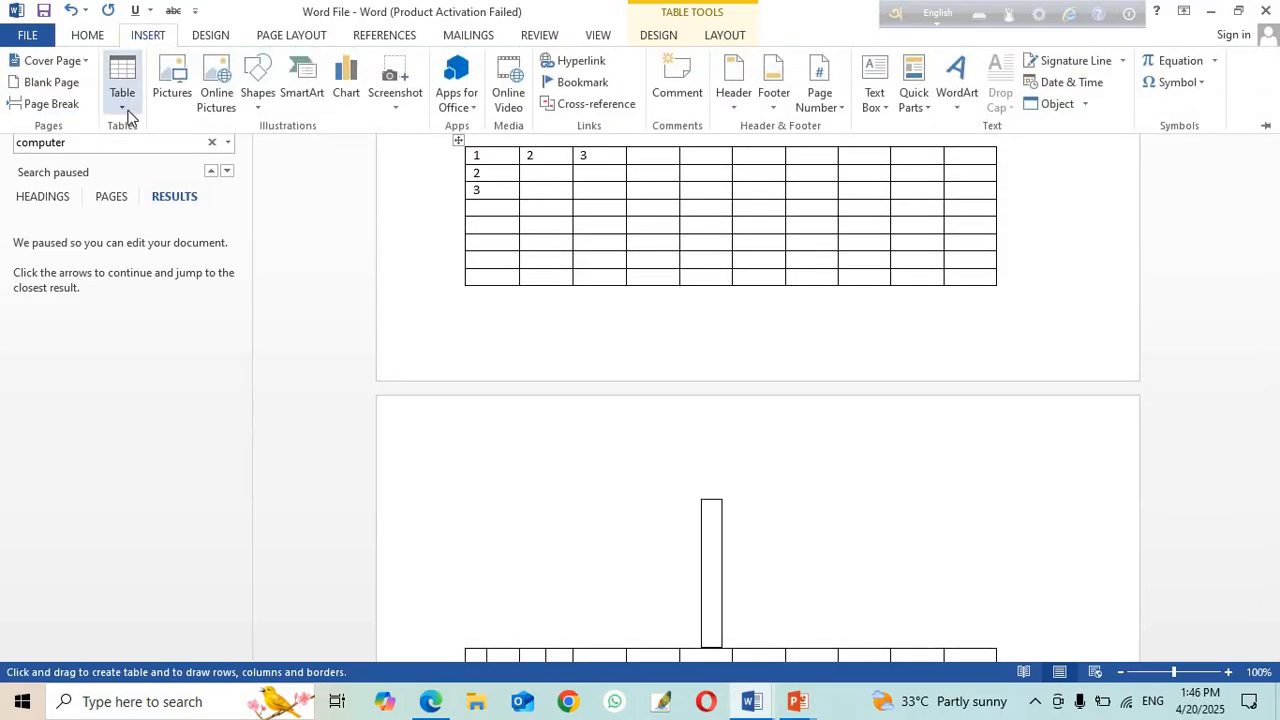
pyautogui.click(121, 108)
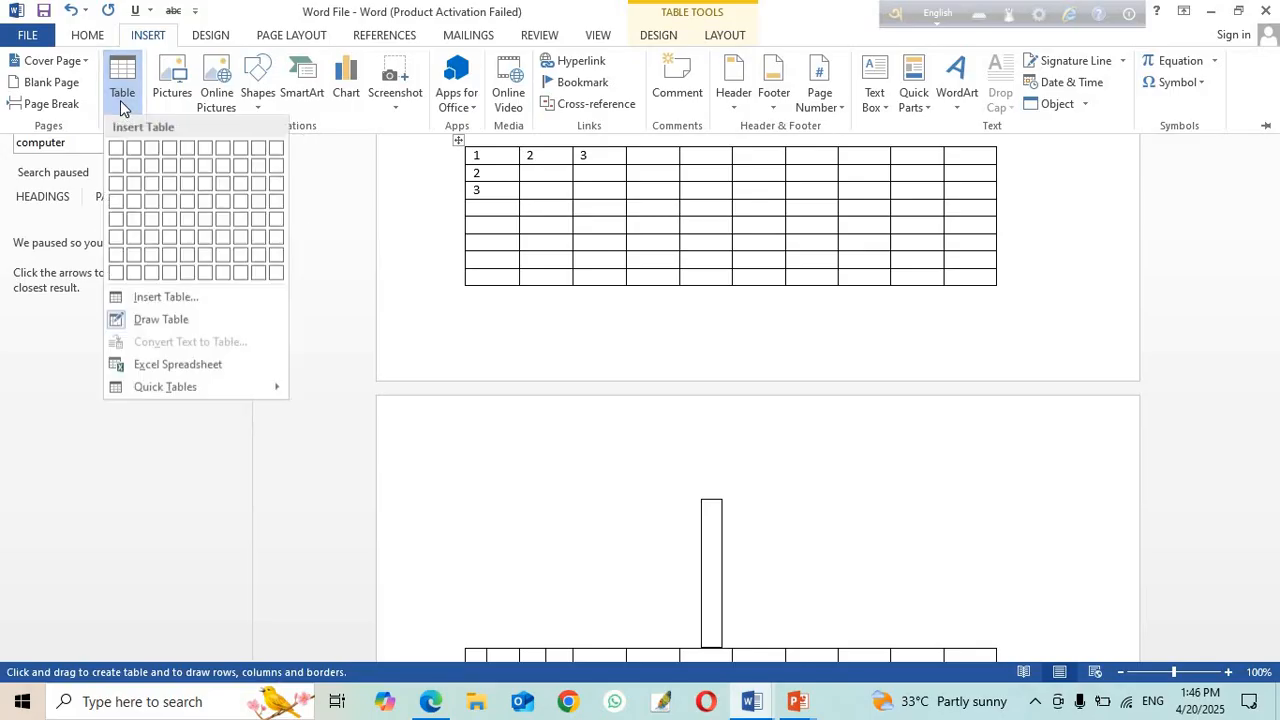
pyautogui.click(164, 318)
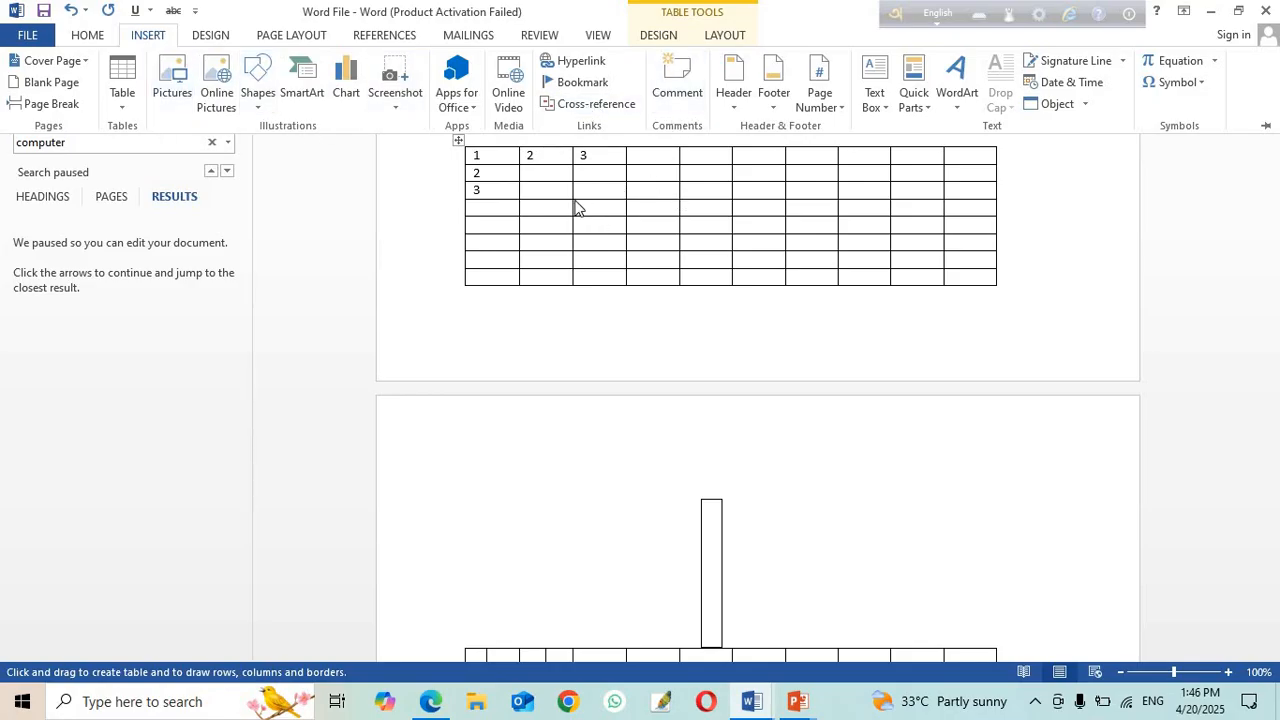
pyautogui.click(117, 101)
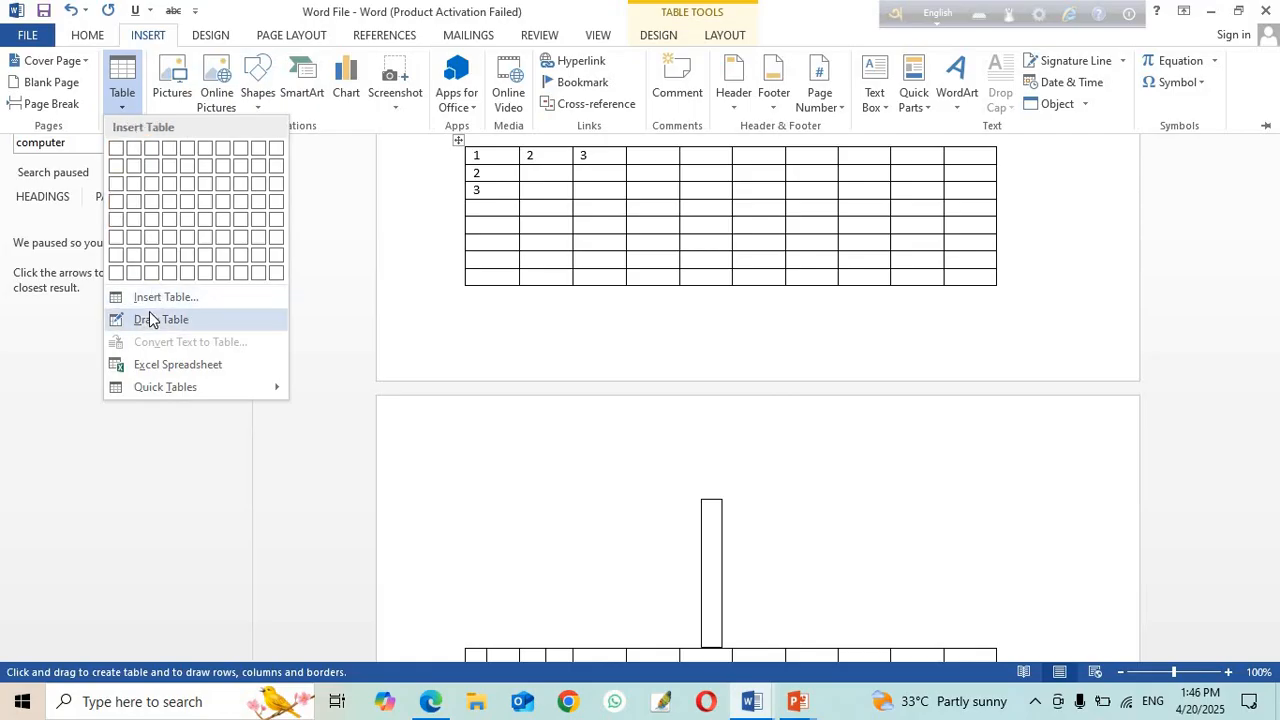
pyautogui.click(150, 319)
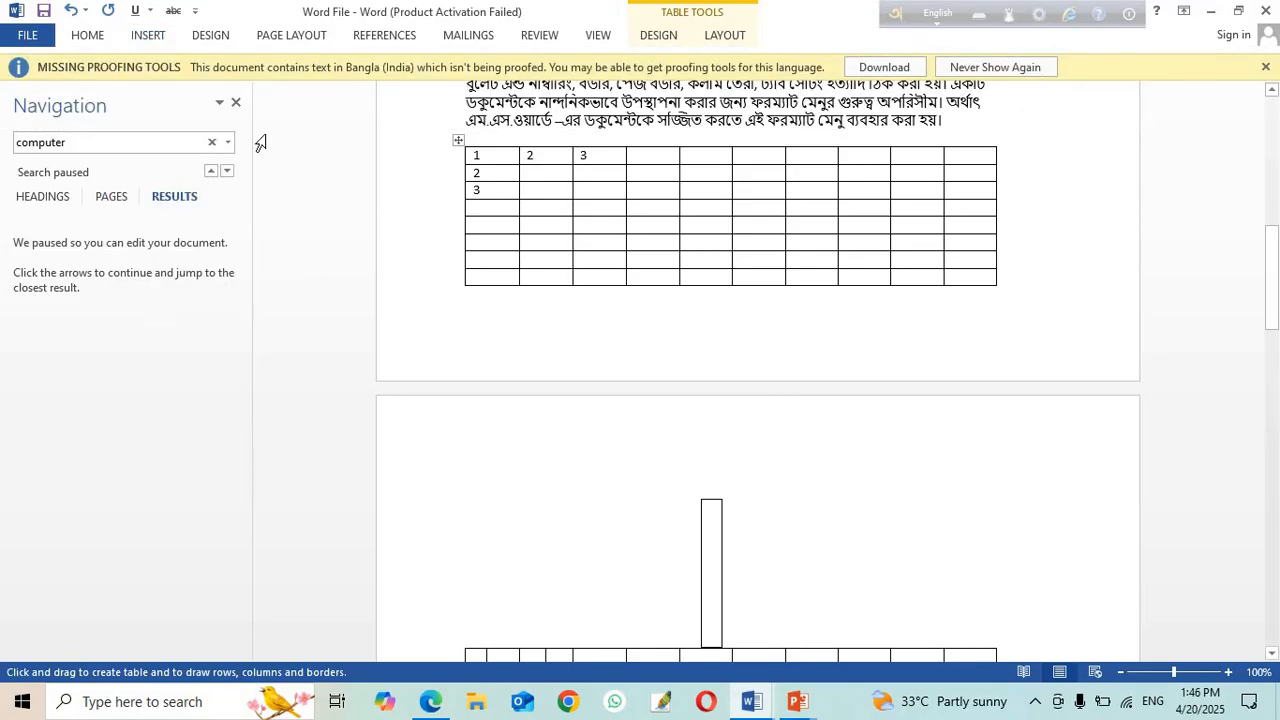
pyautogui.click(80, 36)
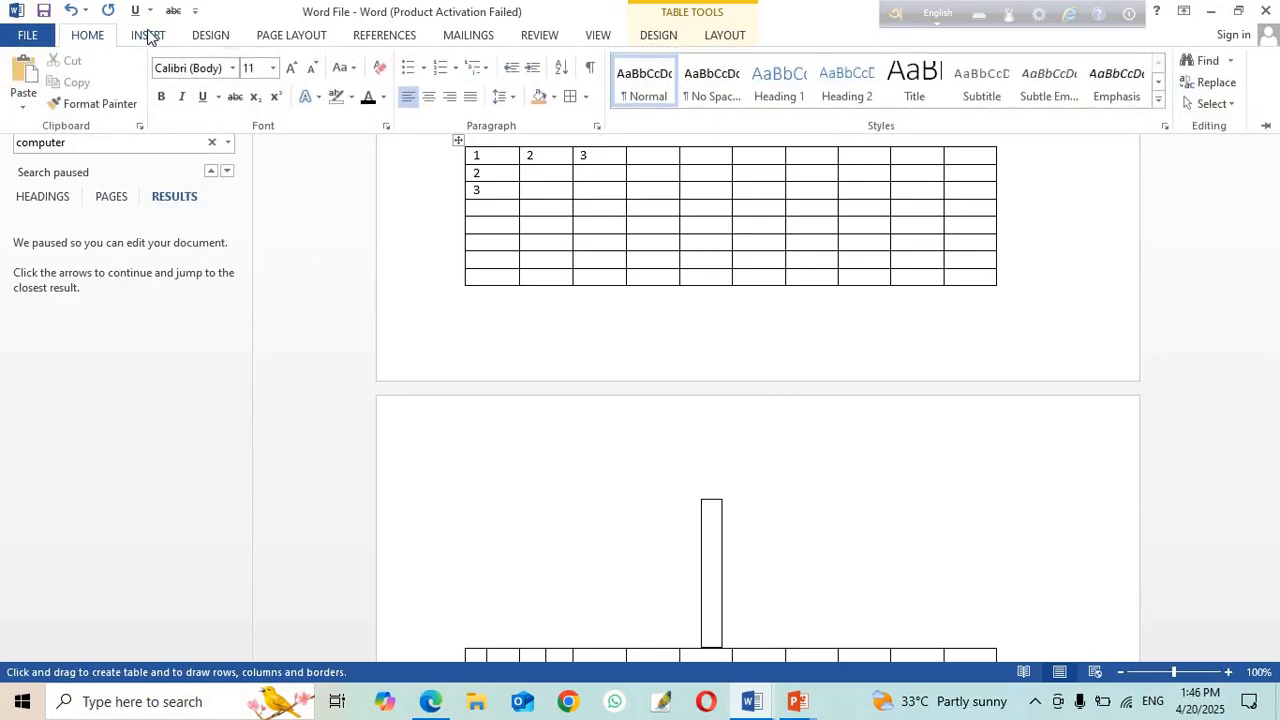
pyautogui.click(148, 36)
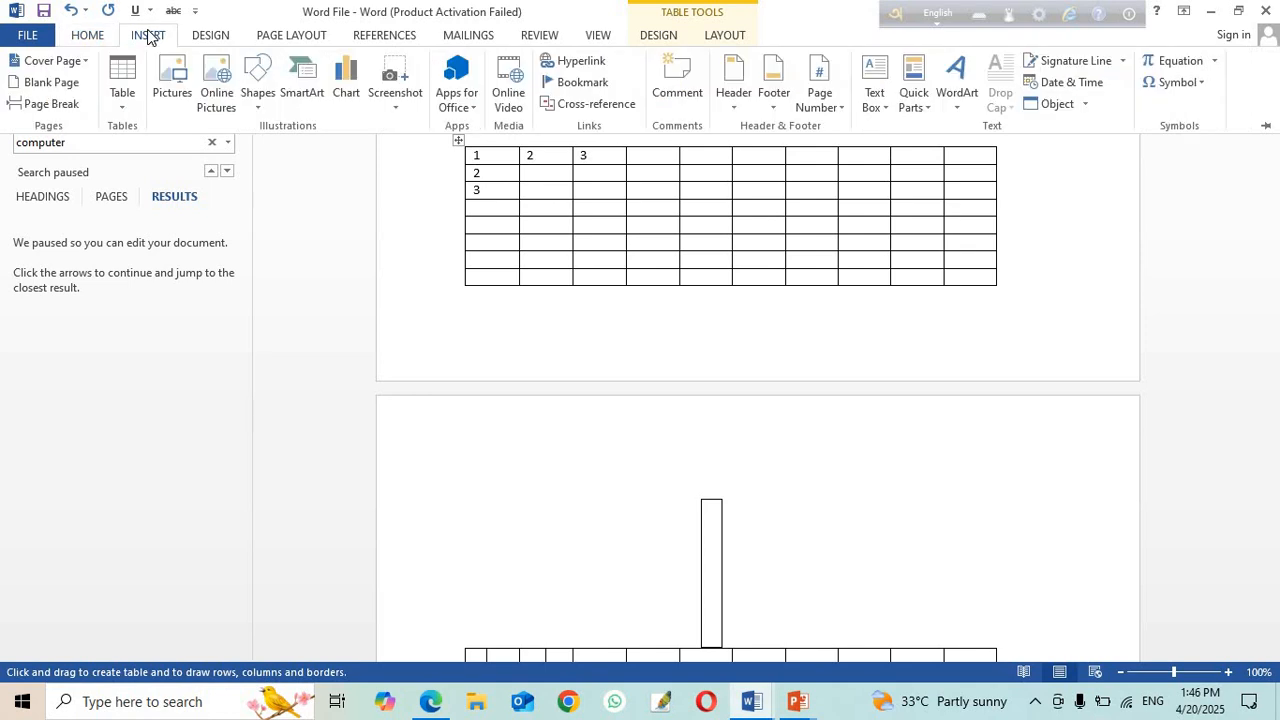
pyautogui.click(123, 106)
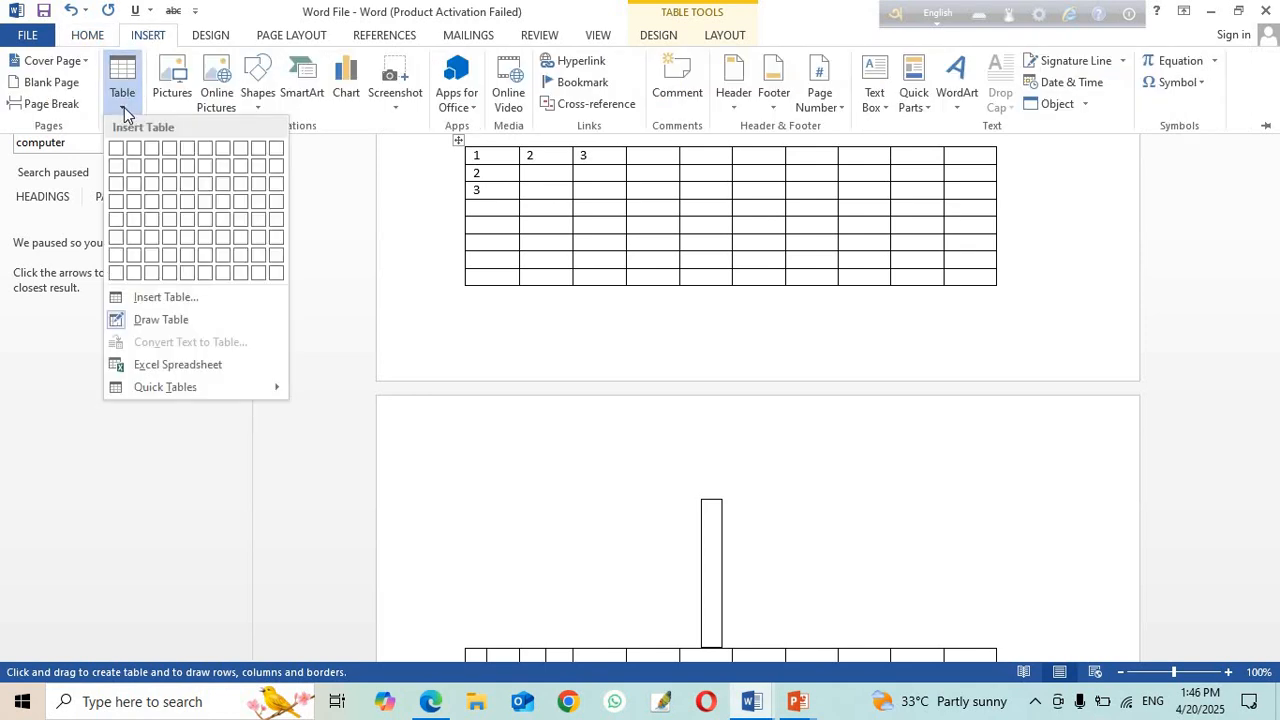
pyautogui.click(123, 108)
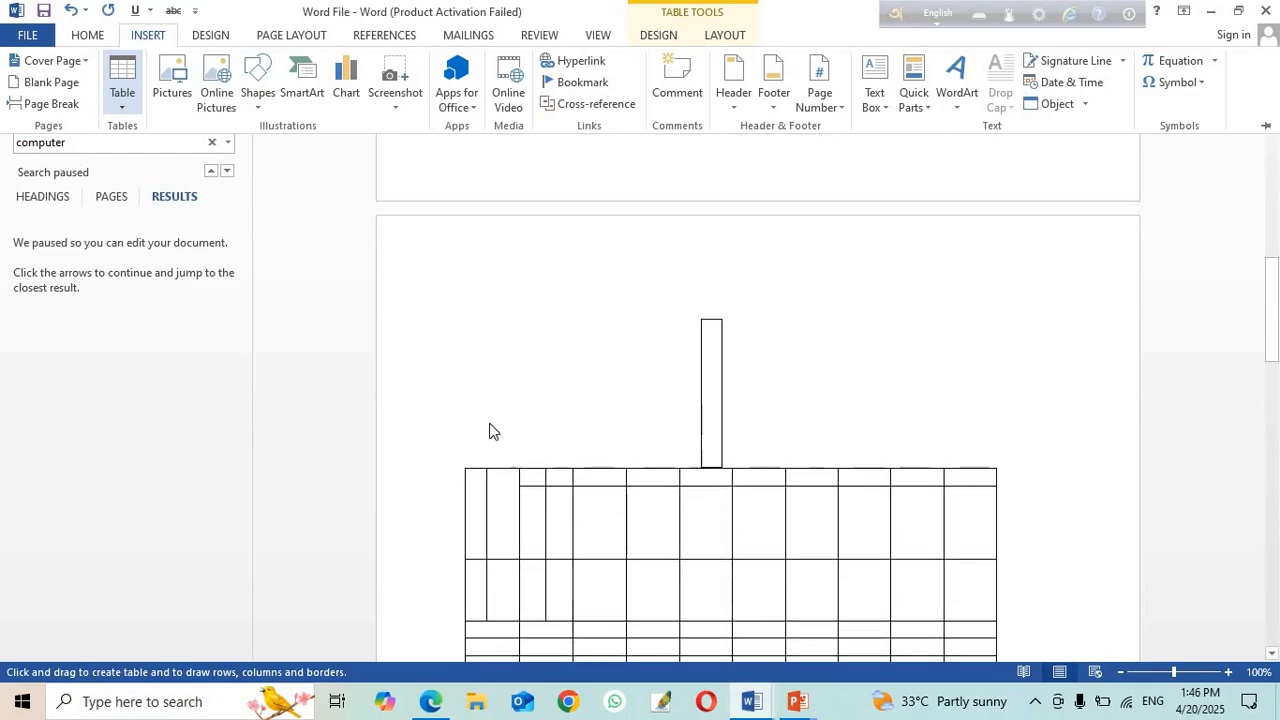
pyautogui.click(601, 375)
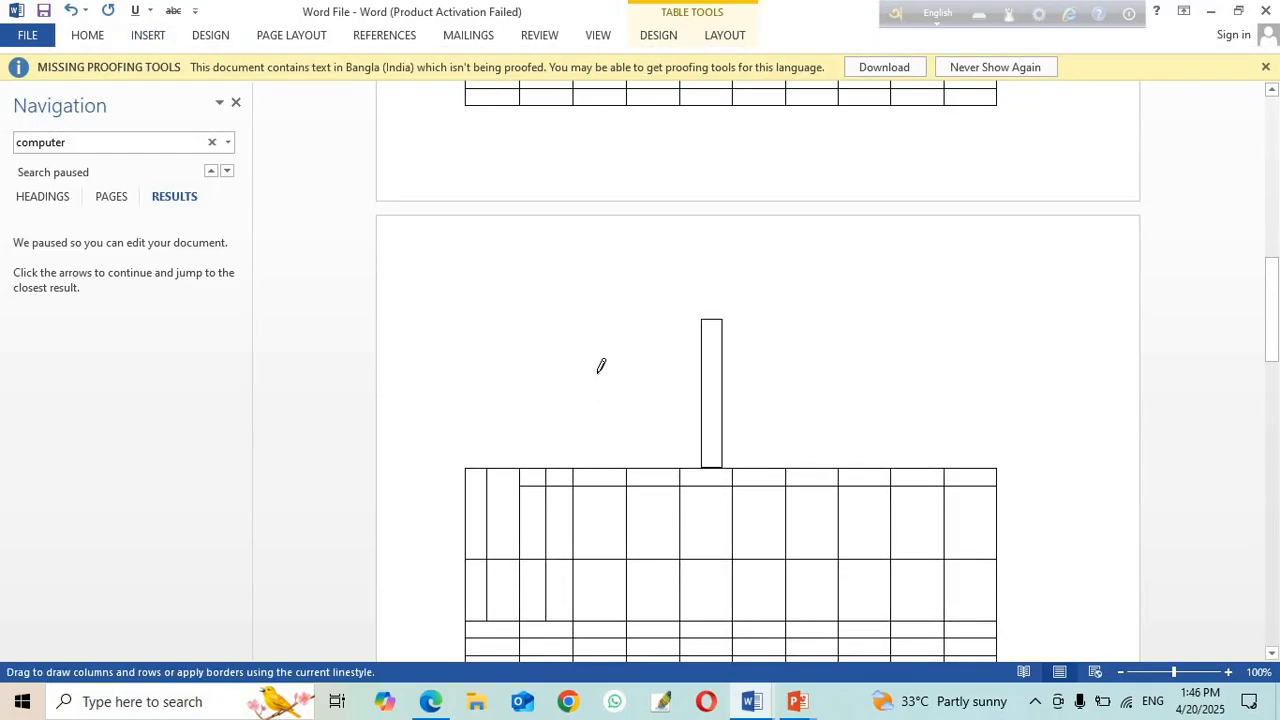
pyautogui.click(140, 42)
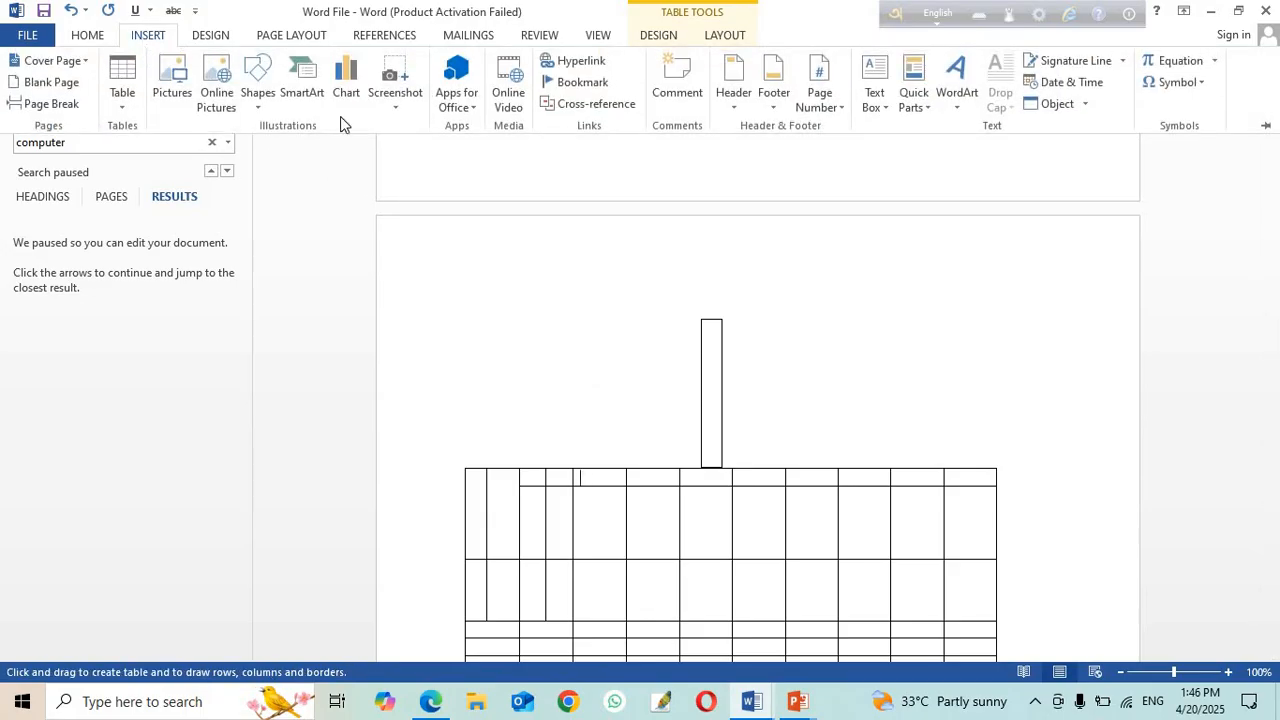
pyautogui.click(516, 479)
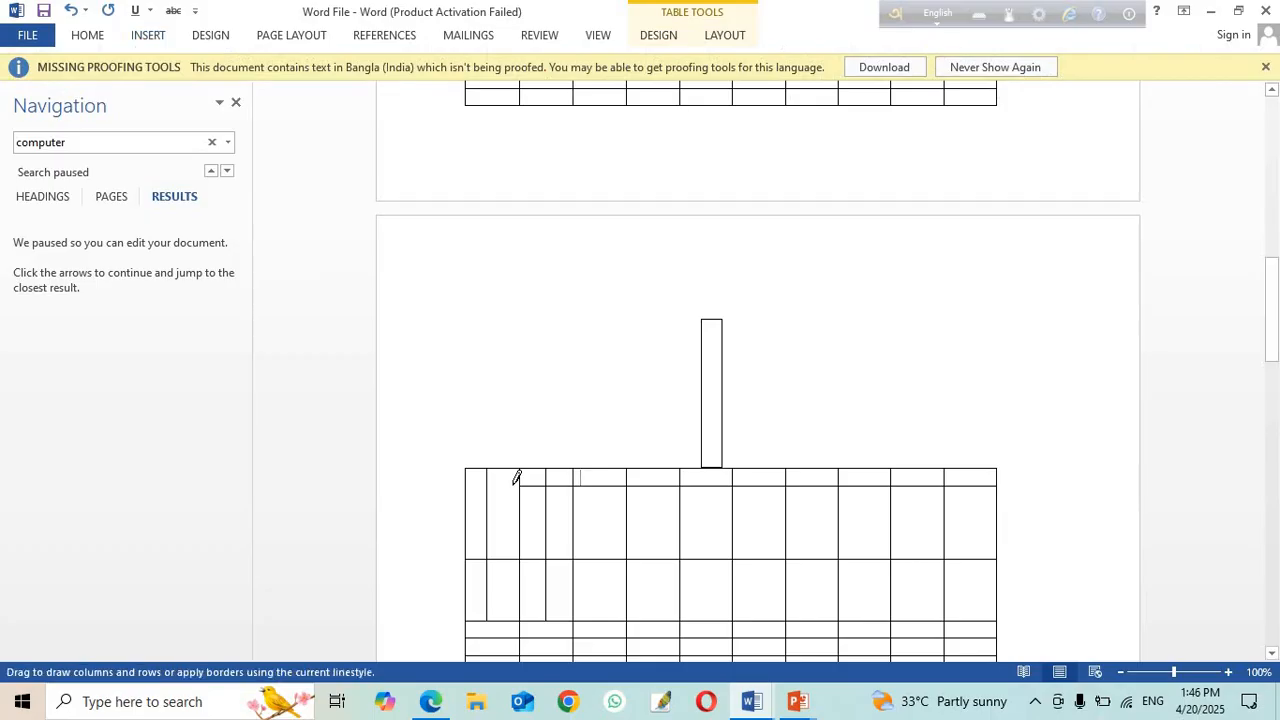
pyautogui.click(150, 40)
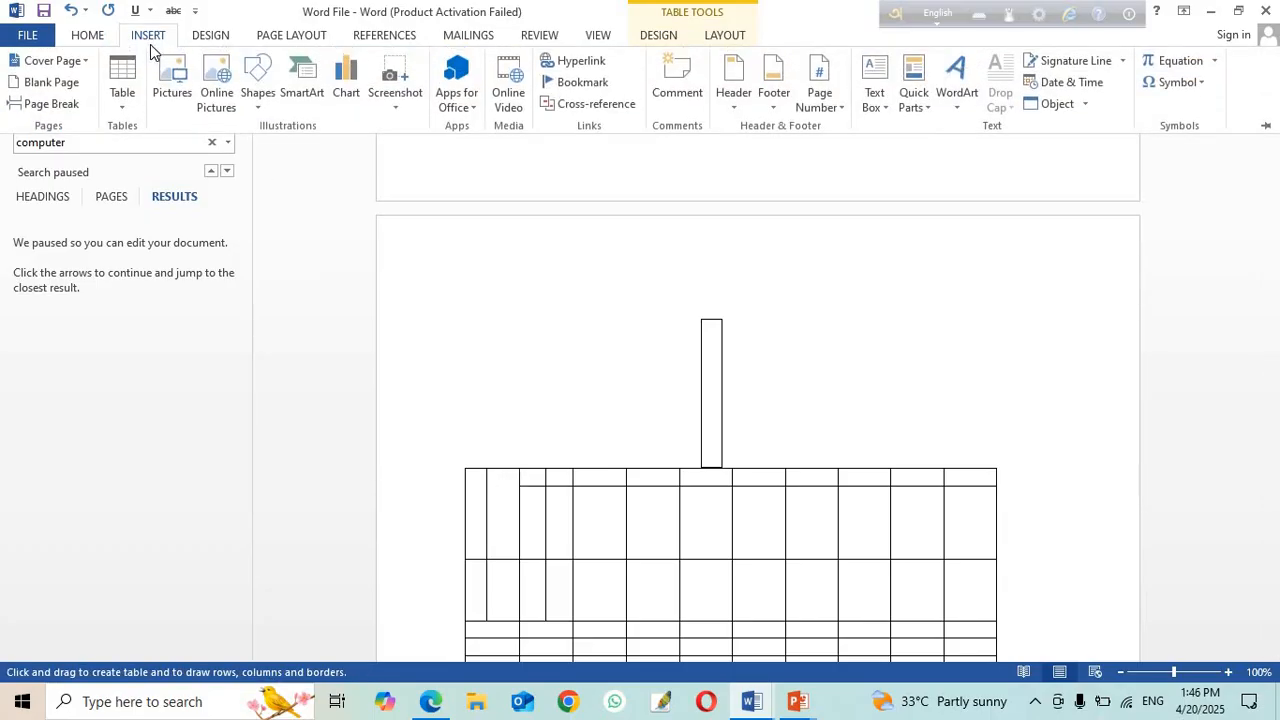
pyautogui.click(123, 106)
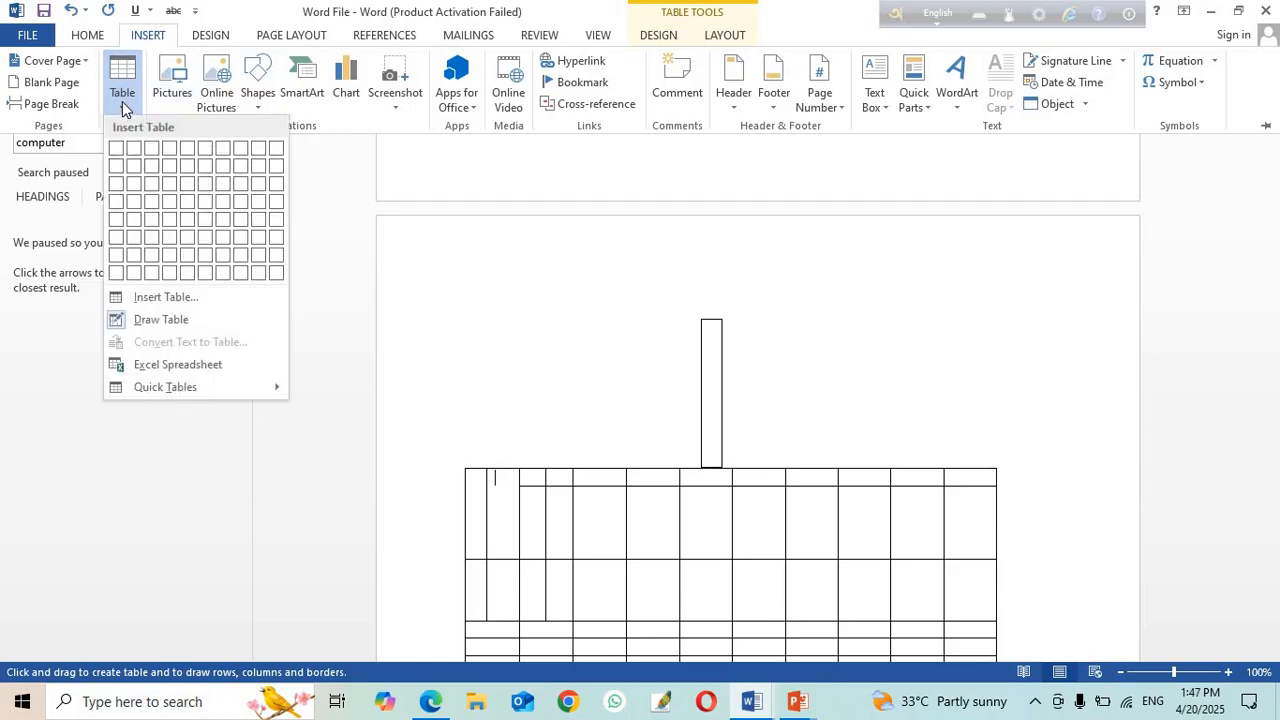
pyautogui.click(485, 530)
pyautogui.moveTo(658, 348)
pyautogui.mouseDown()
pyautogui.moveTo(903, 491)
pyautogui.moveTo(928, 548)
pyautogui.mouseUp()
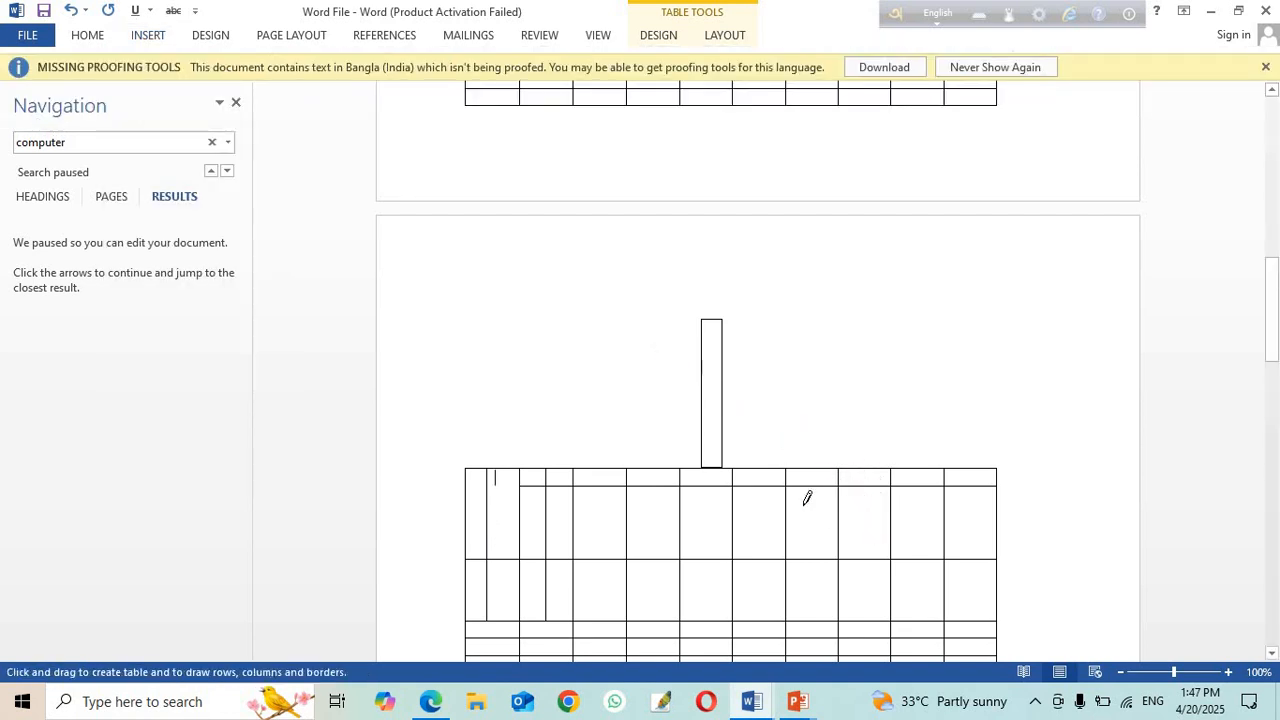
pyautogui.click(148, 38)
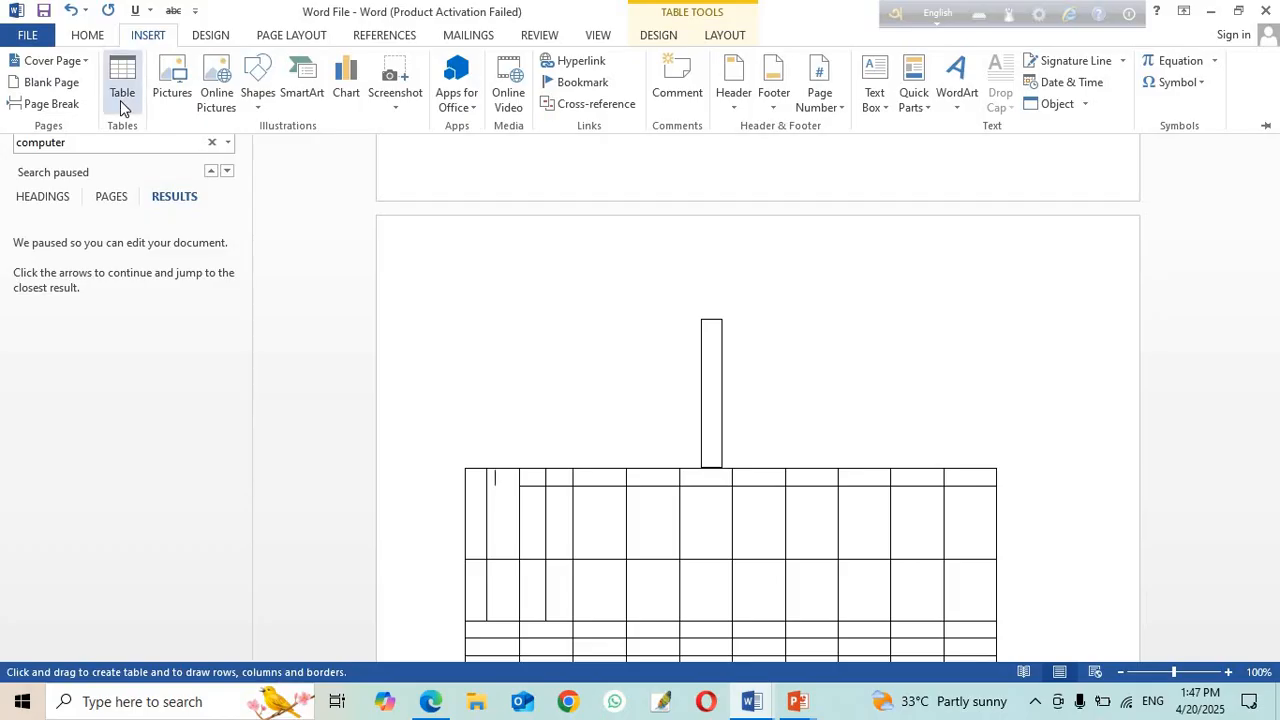
pyautogui.click(121, 100)
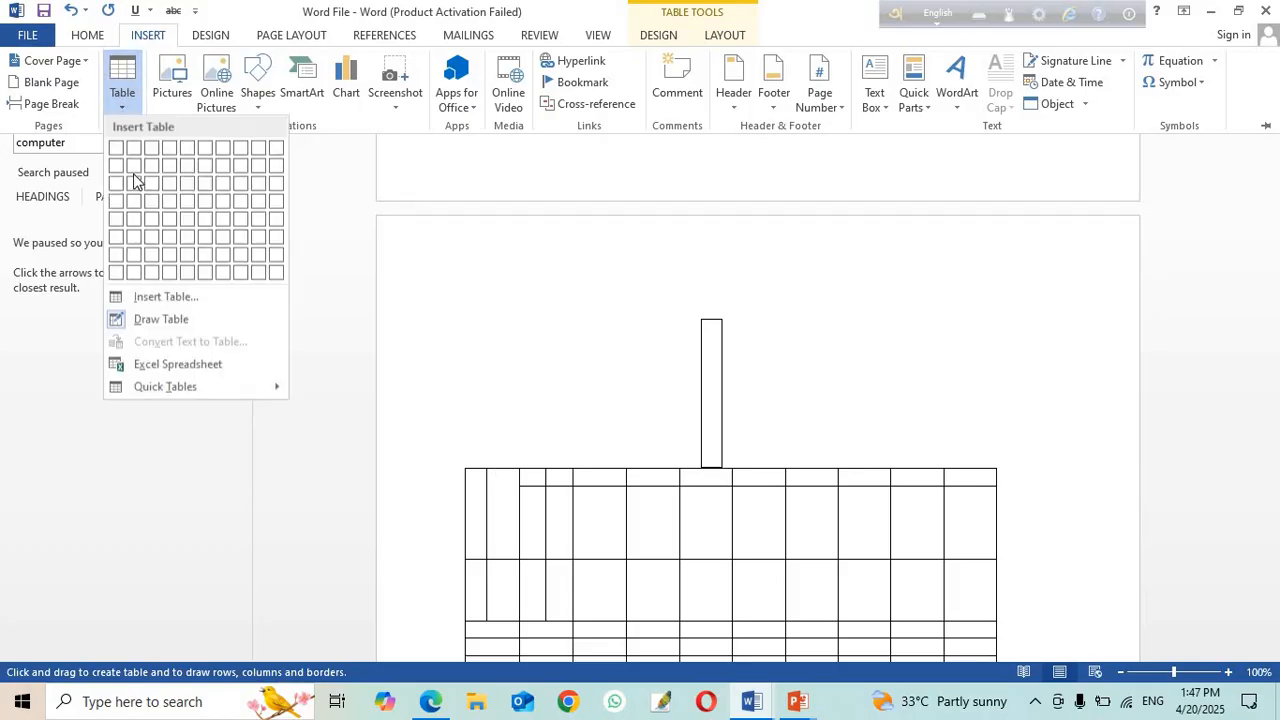
pyautogui.click(145, 320)
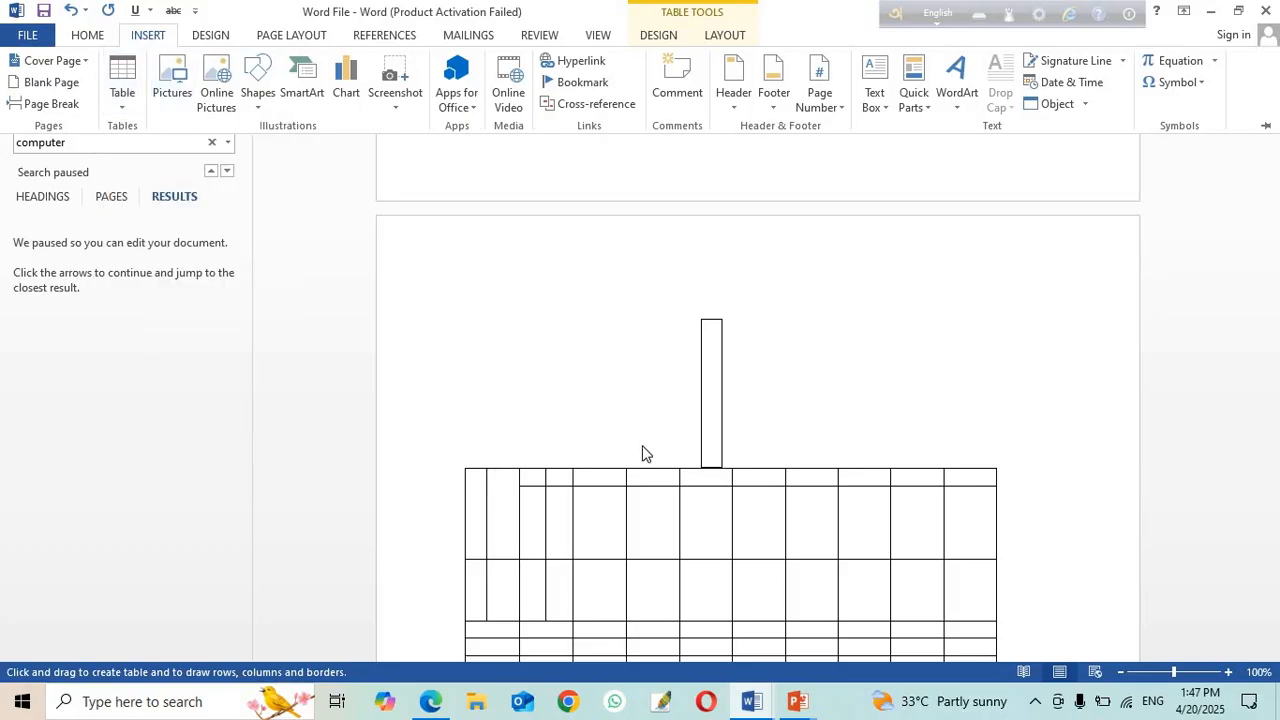
# Step: Stop drawing table borders and select the rows of the page-2 table
pyautogui.press('Escape')
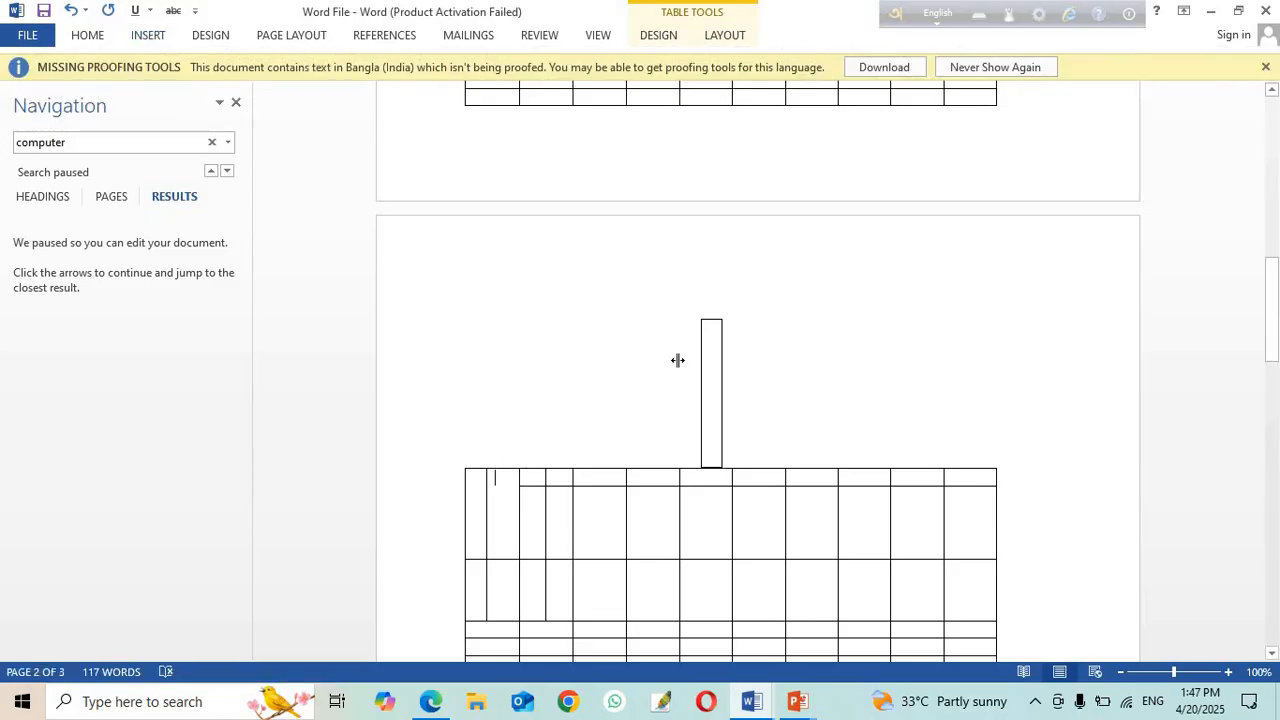
pyautogui.moveTo(737, 418); pyautogui.dragTo(718, 460)
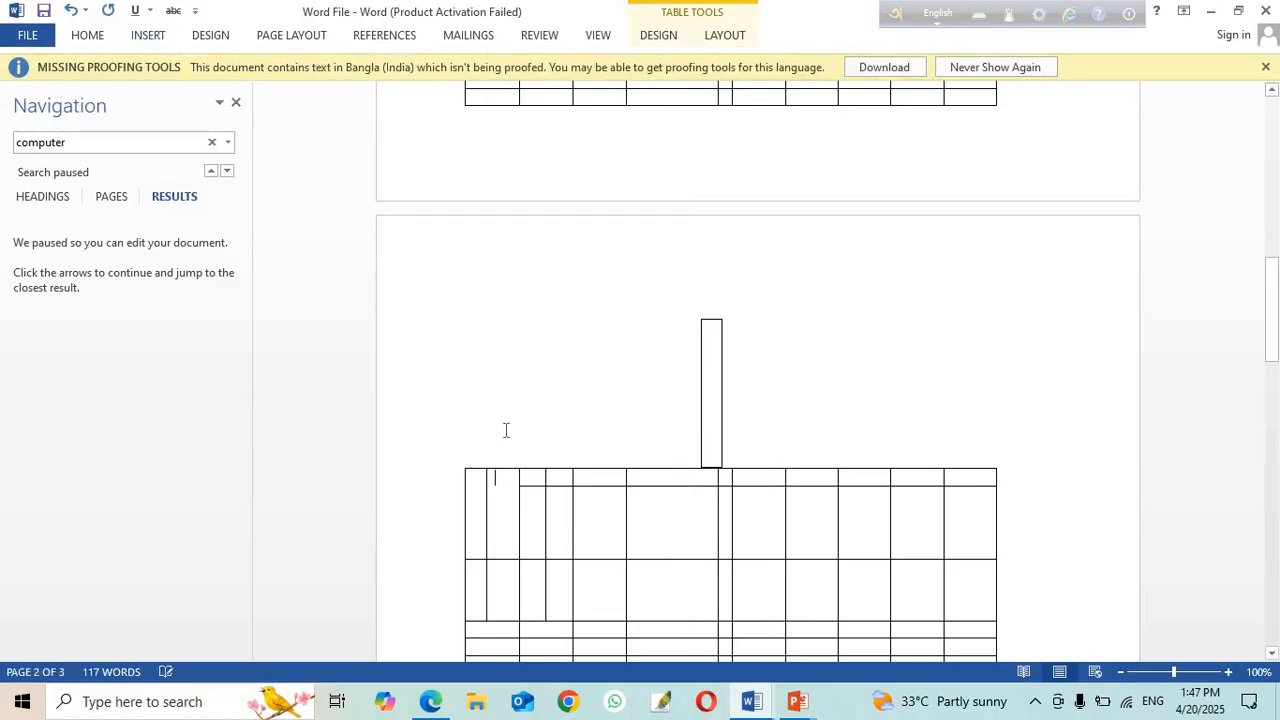
pyautogui.scroll(-3, 506, 429)
pyautogui.moveTo(450, 306); pyautogui.dragTo(591, 608)
pyautogui.rightClick(613, 529)
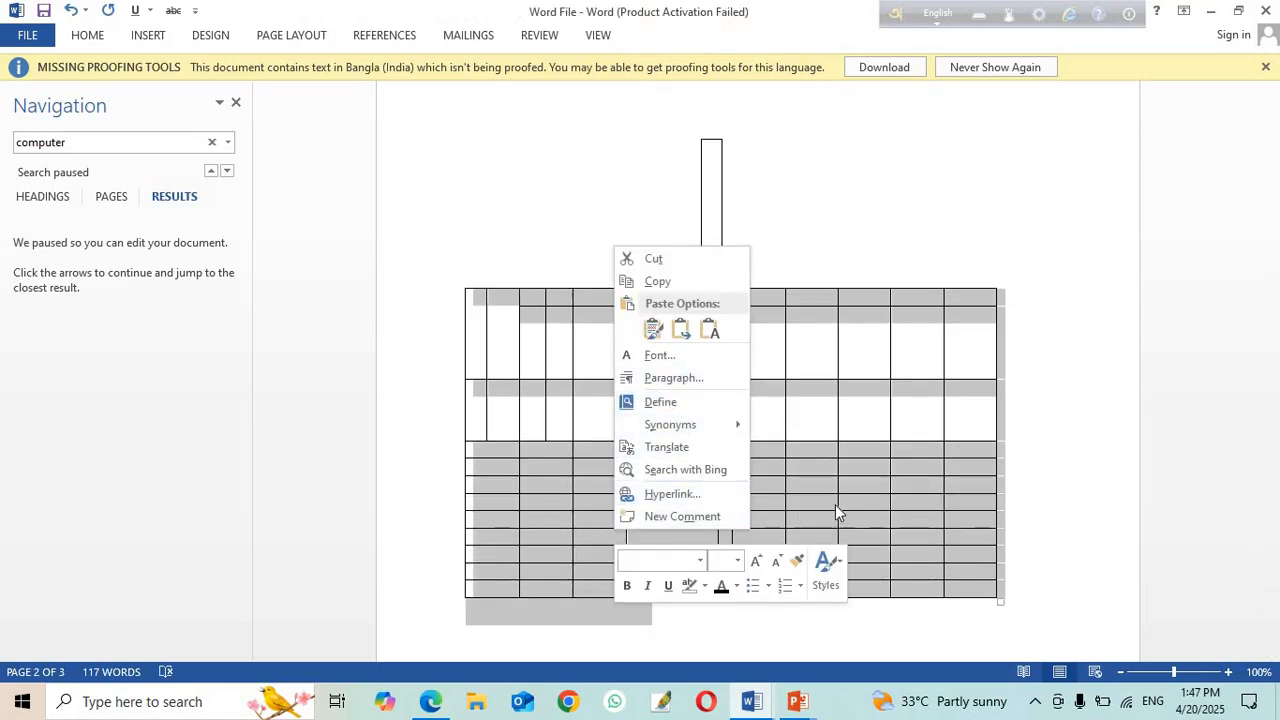
pyautogui.press('Escape')
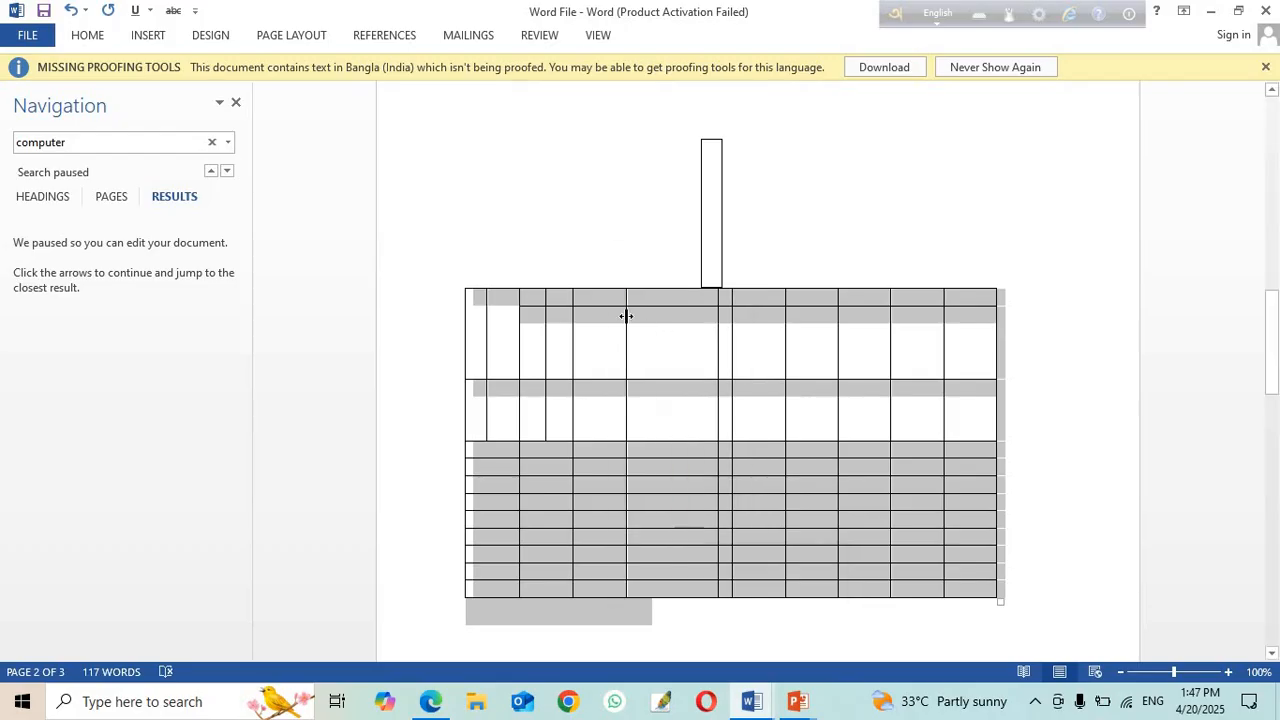
# Step: Select every column of the empty table and show its Delete options
pyautogui.rightClick(585, 287)
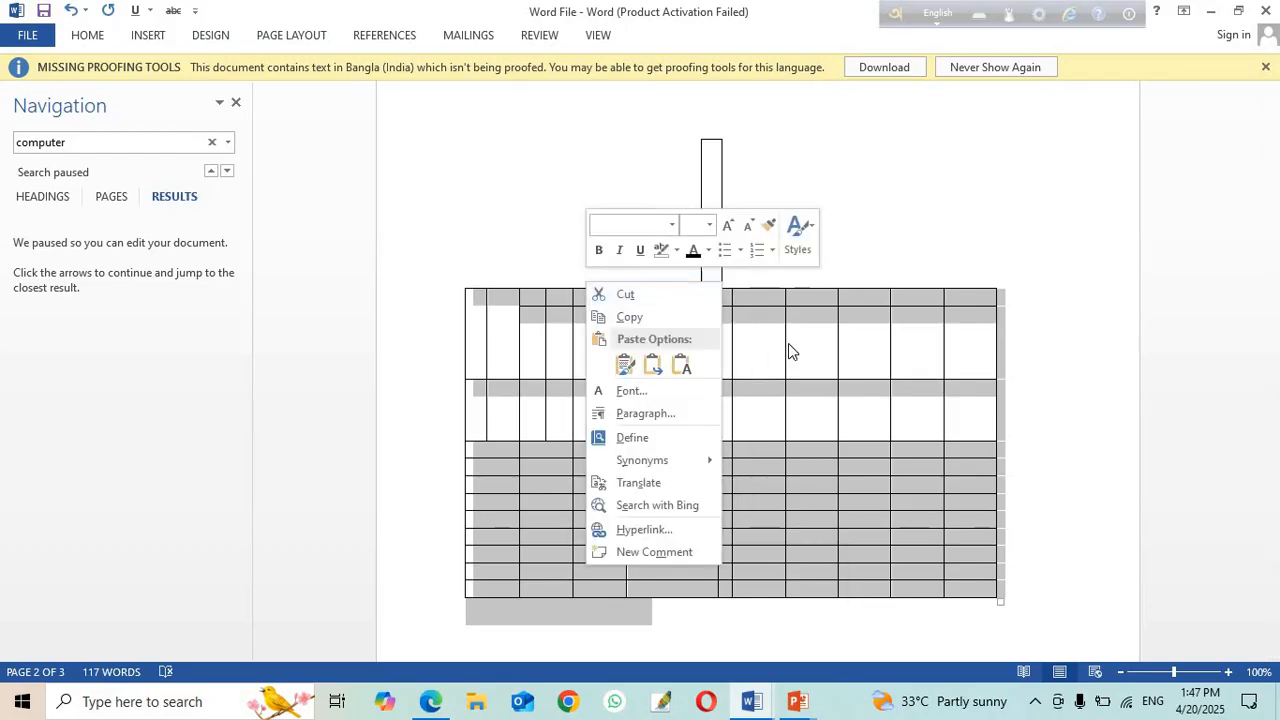
pyautogui.press('Escape')
pyautogui.rightClick(790, 315)
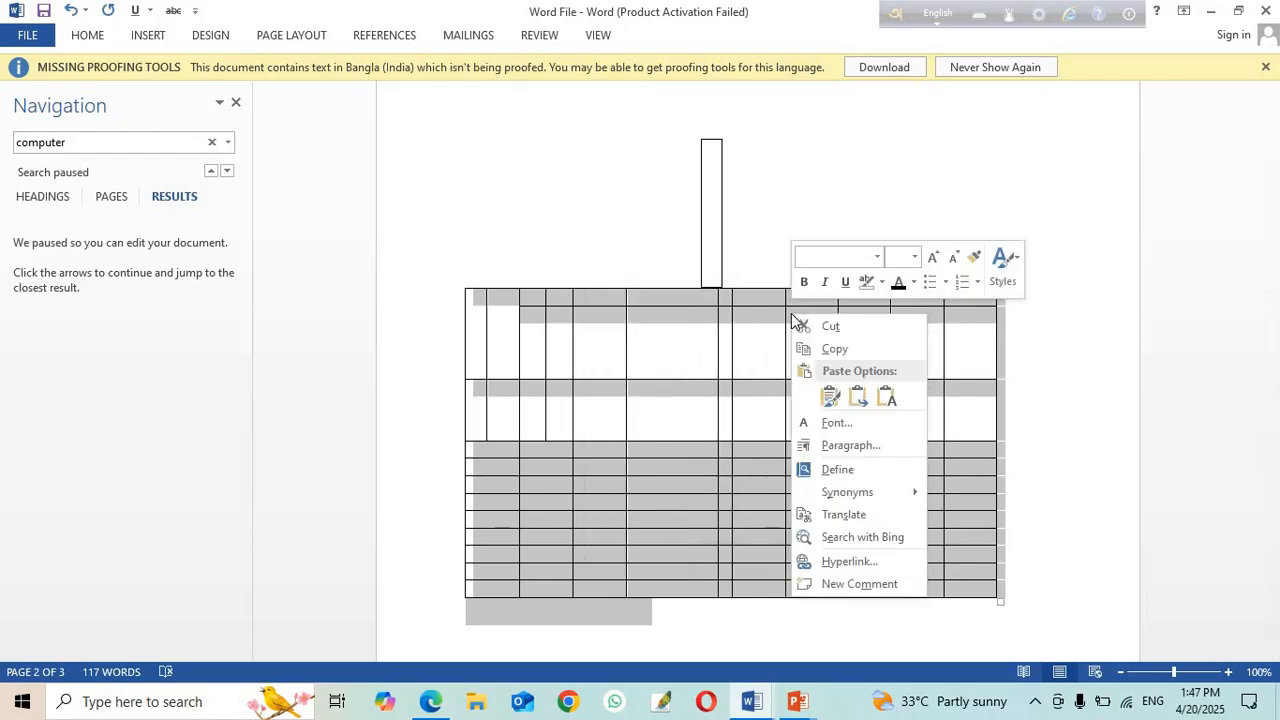
pyautogui.rightClick(774, 311)
pyautogui.scroll(5, 696, 295)
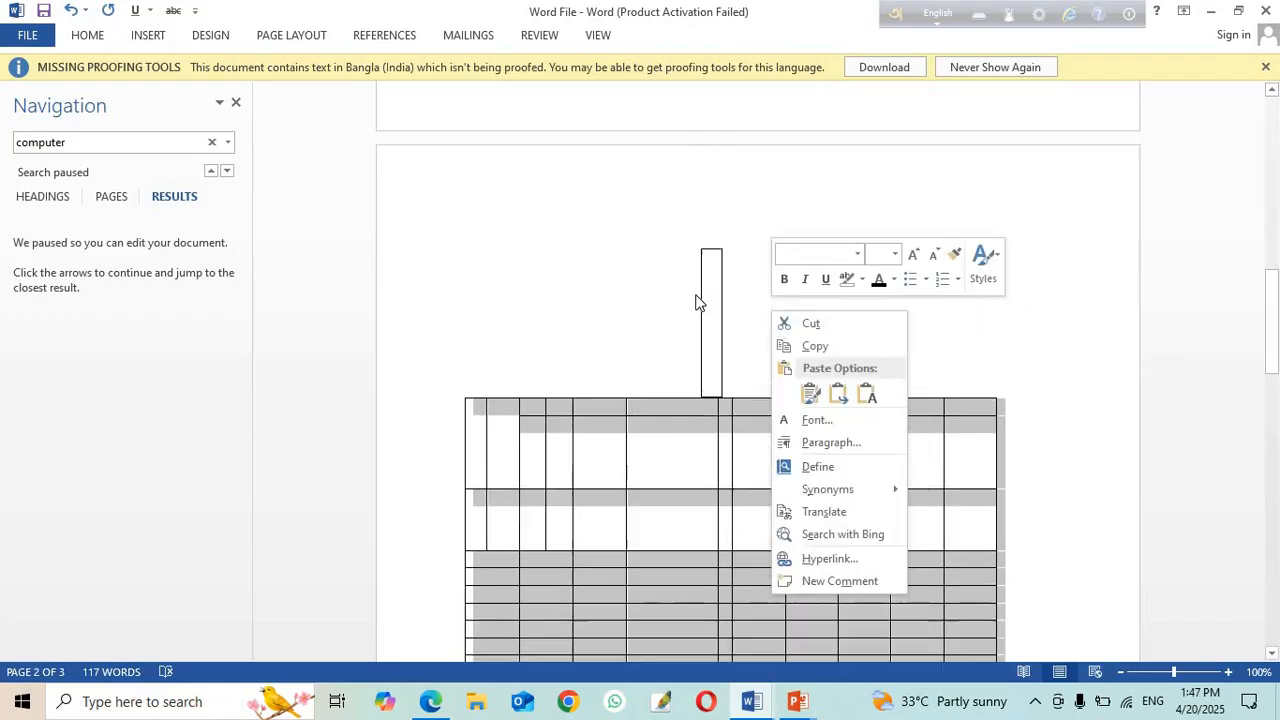
pyautogui.scroll(4, 698, 296)
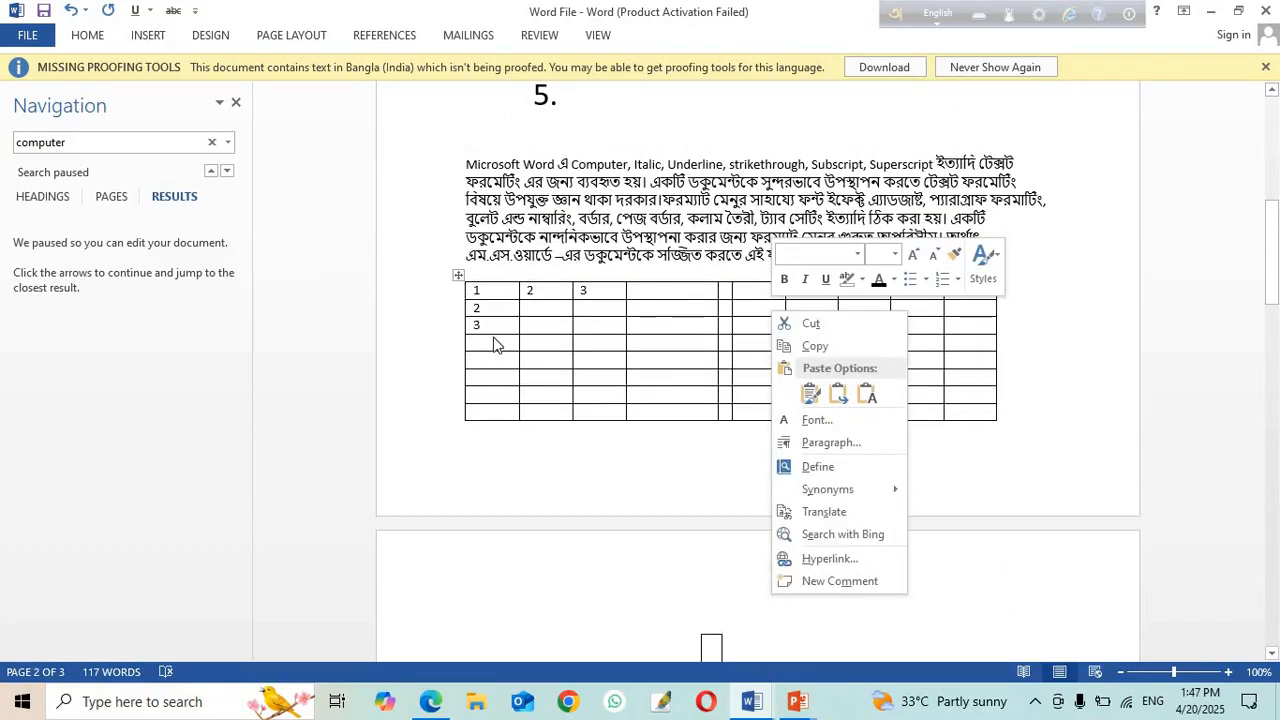
pyautogui.click(447, 285)
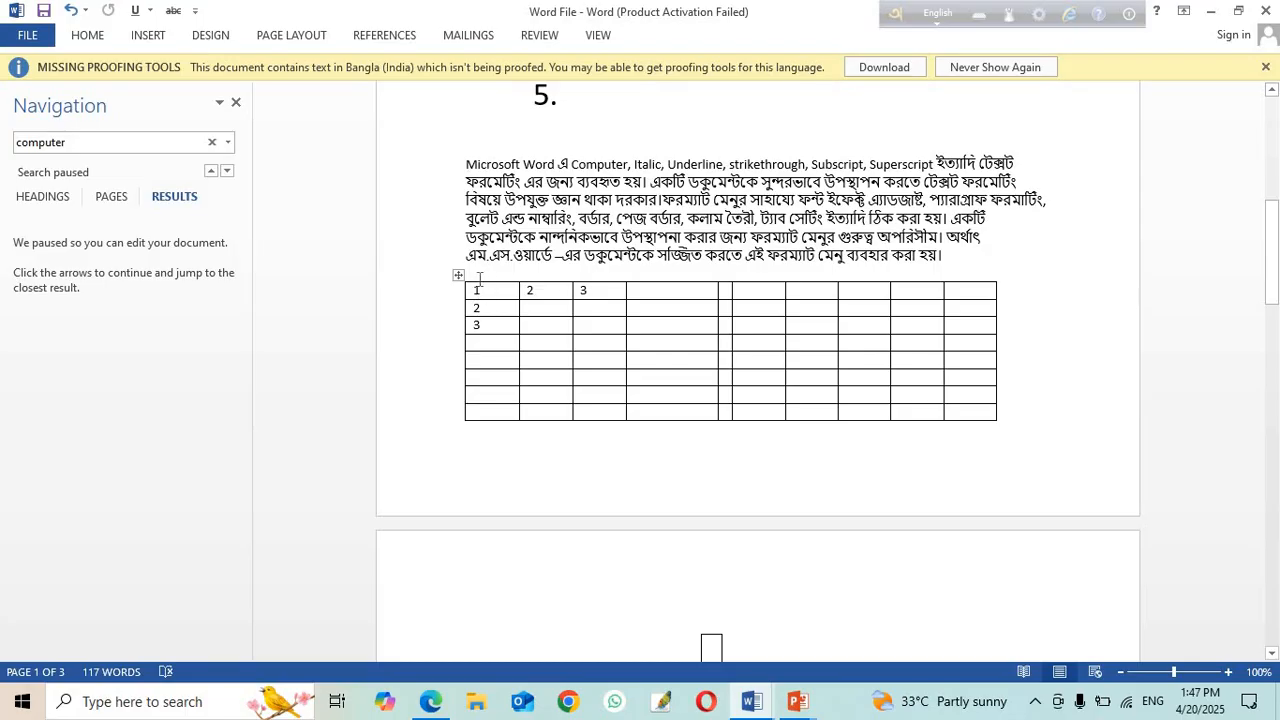
pyautogui.moveTo(478, 279); pyautogui.dragTo(960, 440)
pyautogui.click(1253, 400)
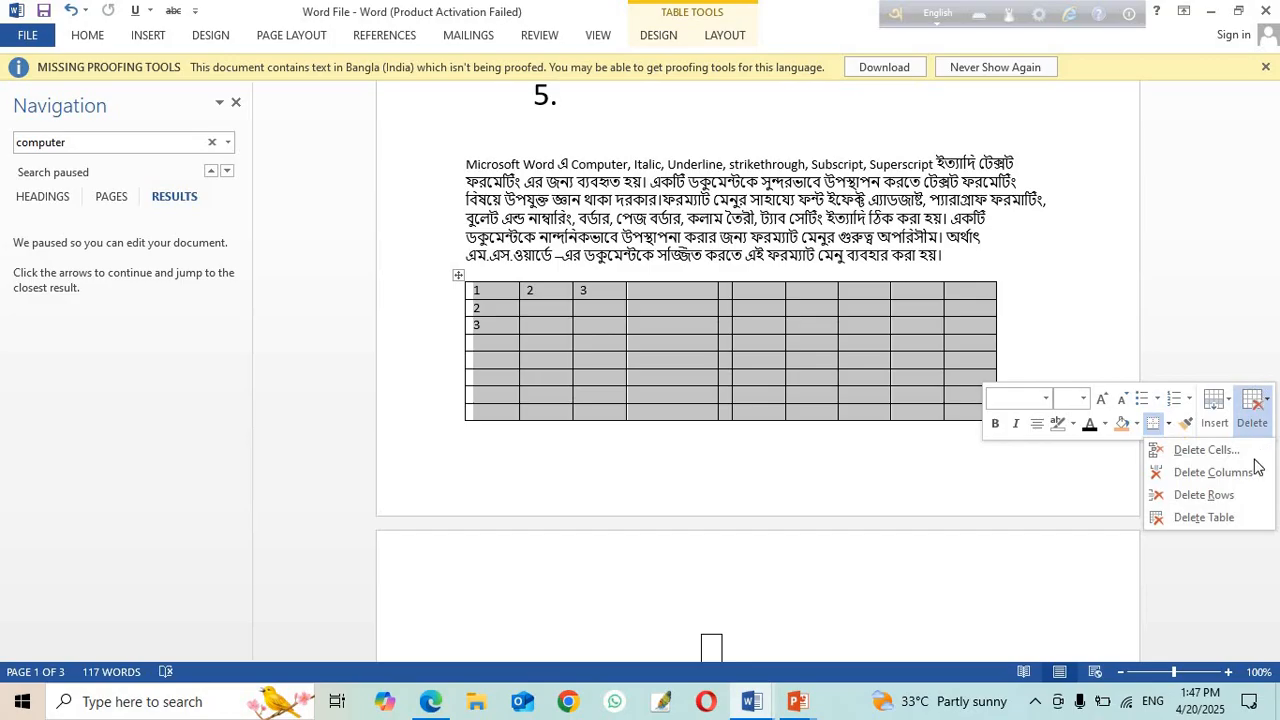
# Step: Delete the entire empty table, then remove empty numbered item 5 and the blank lines
pyautogui.click(1211, 516)
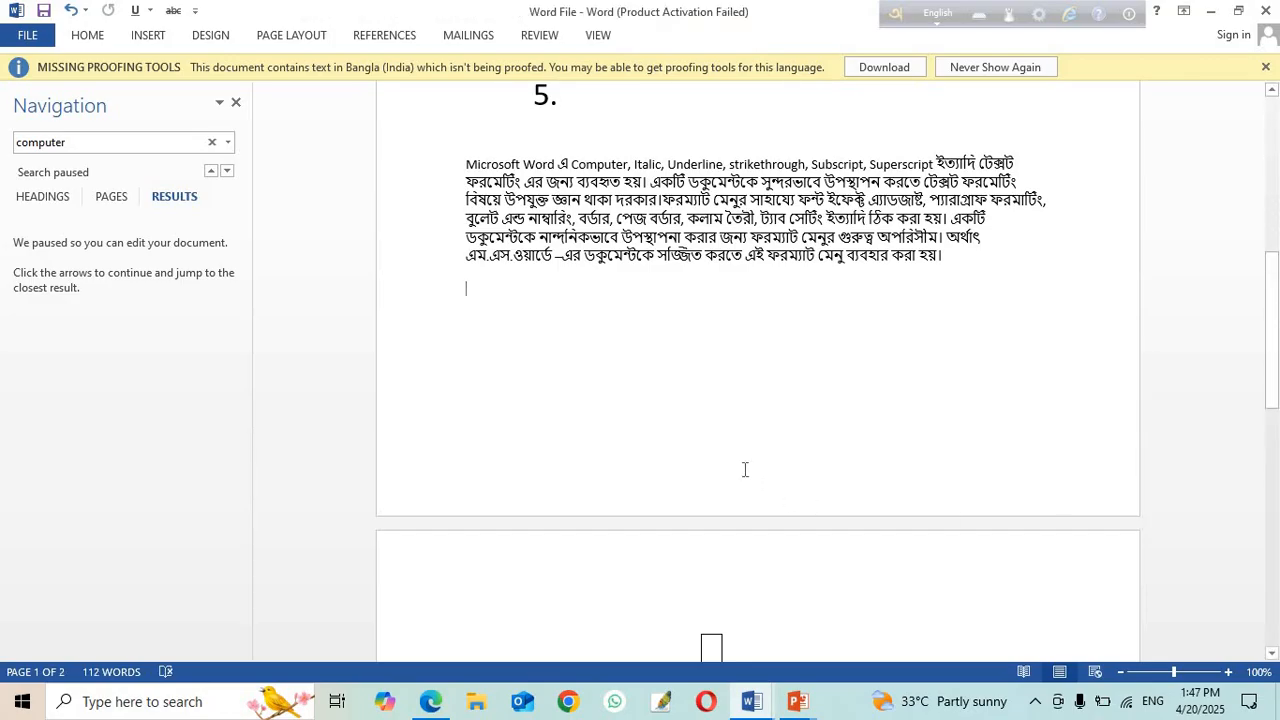
pyautogui.scroll(2, 543, 349)
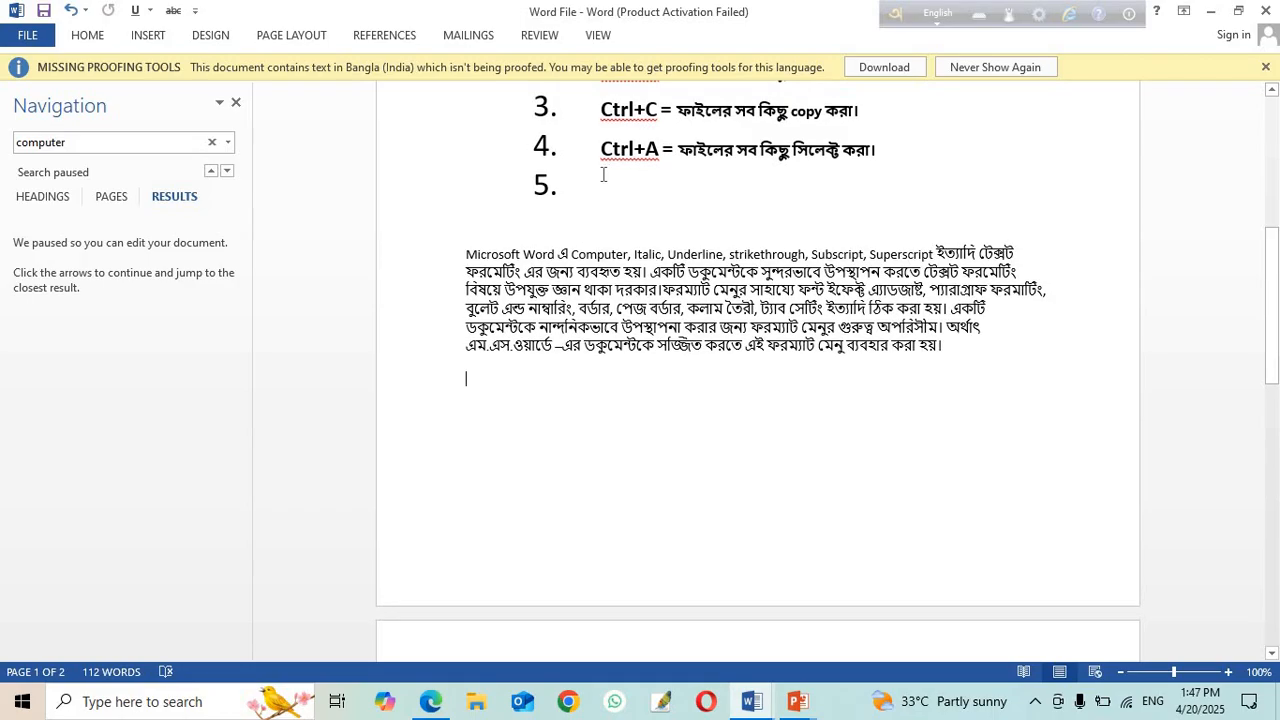
pyautogui.press('BackSpace')
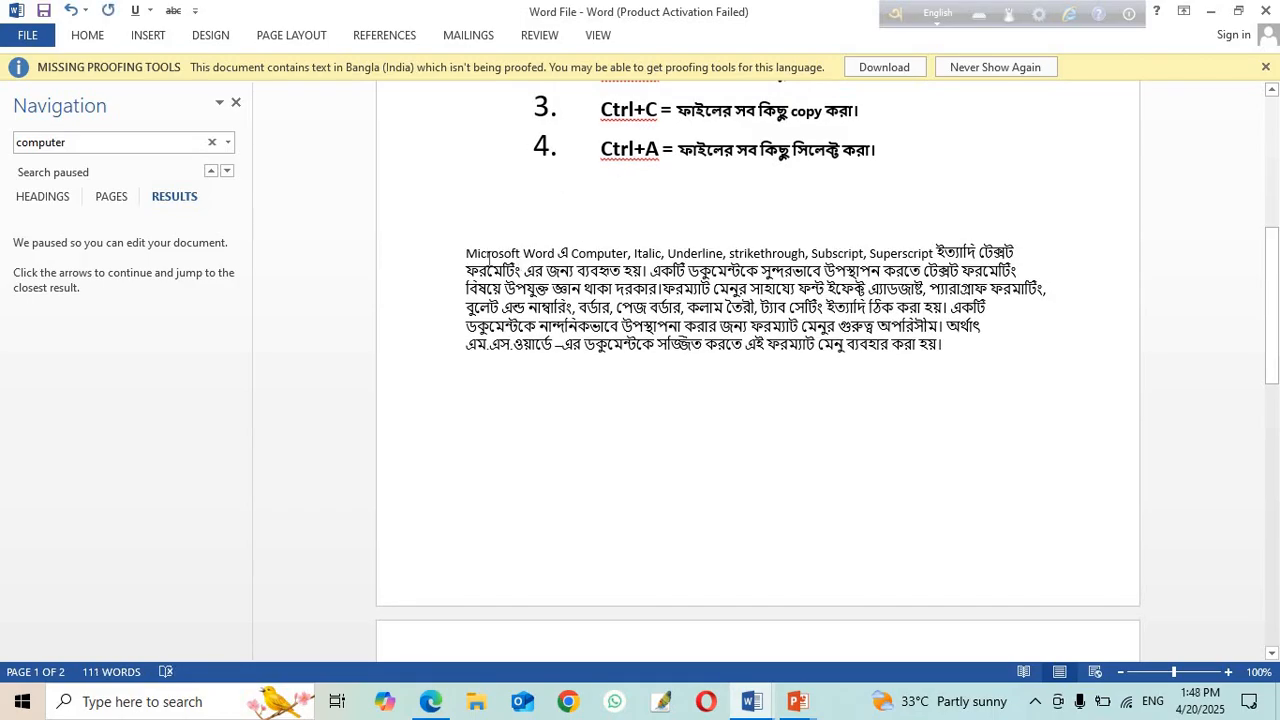
pyautogui.press('BackSpace')
pyautogui.press('BackSpace')
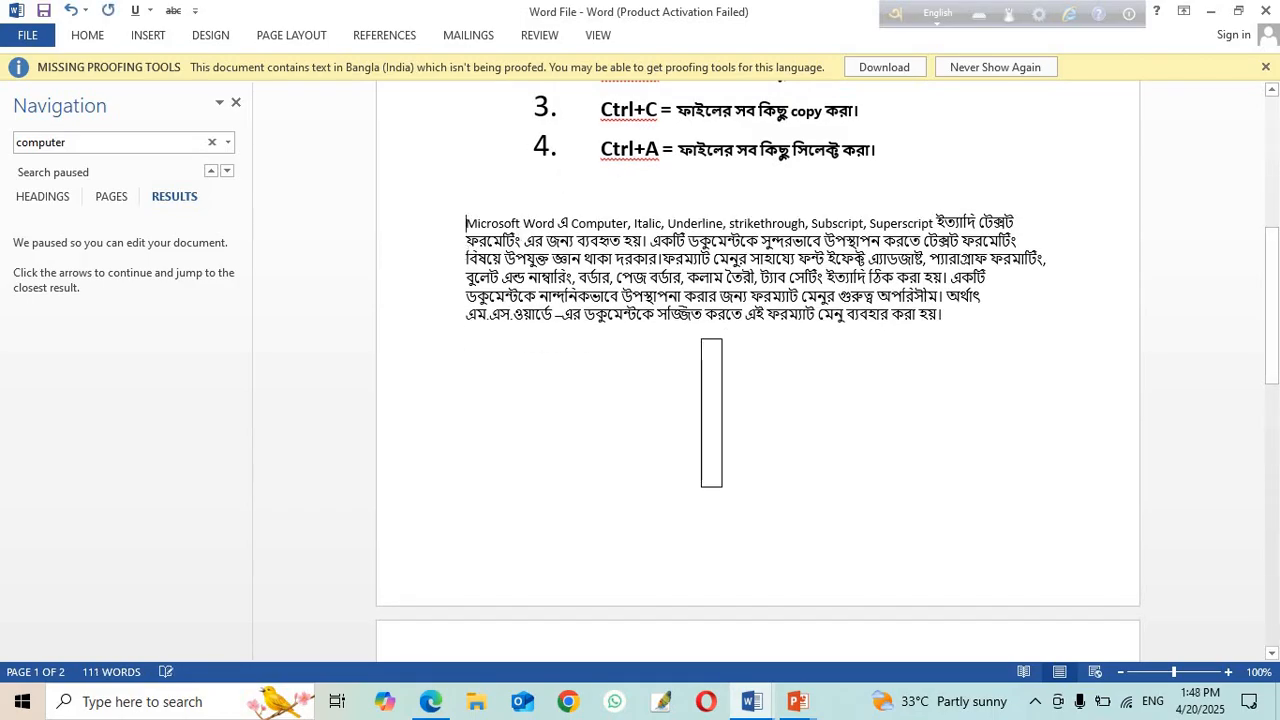
# Step: Select the leftover blank line and narrow drawn box and delete them
pyautogui.moveTo(679, 372); pyautogui.dragTo(710, 364)
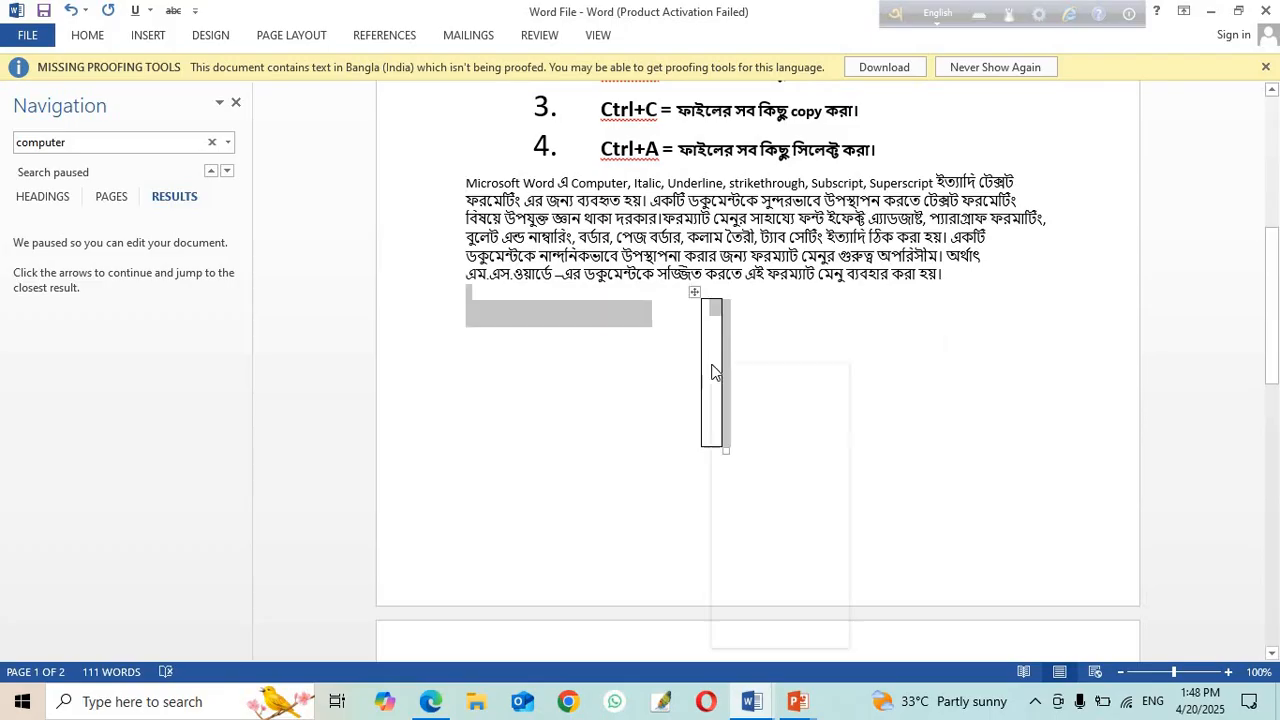
pyautogui.rightClick(712, 367)
pyautogui.press('Escape')
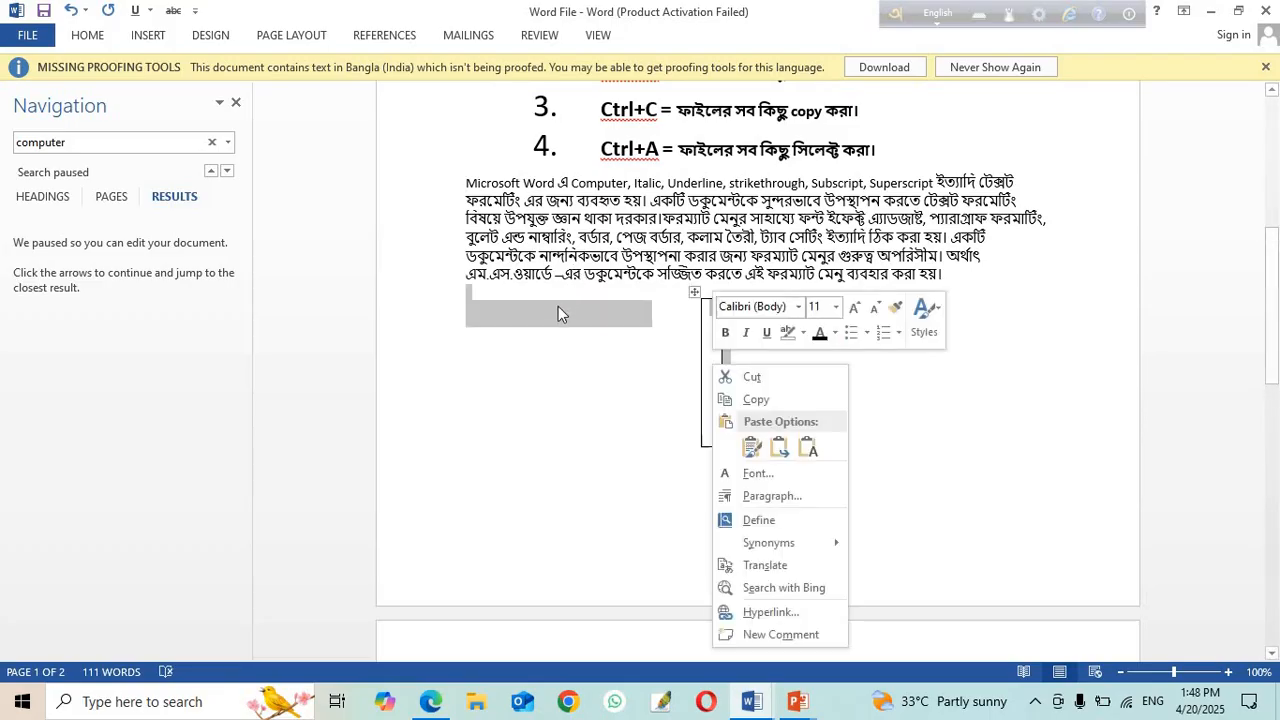
pyautogui.rightClick(548, 316)
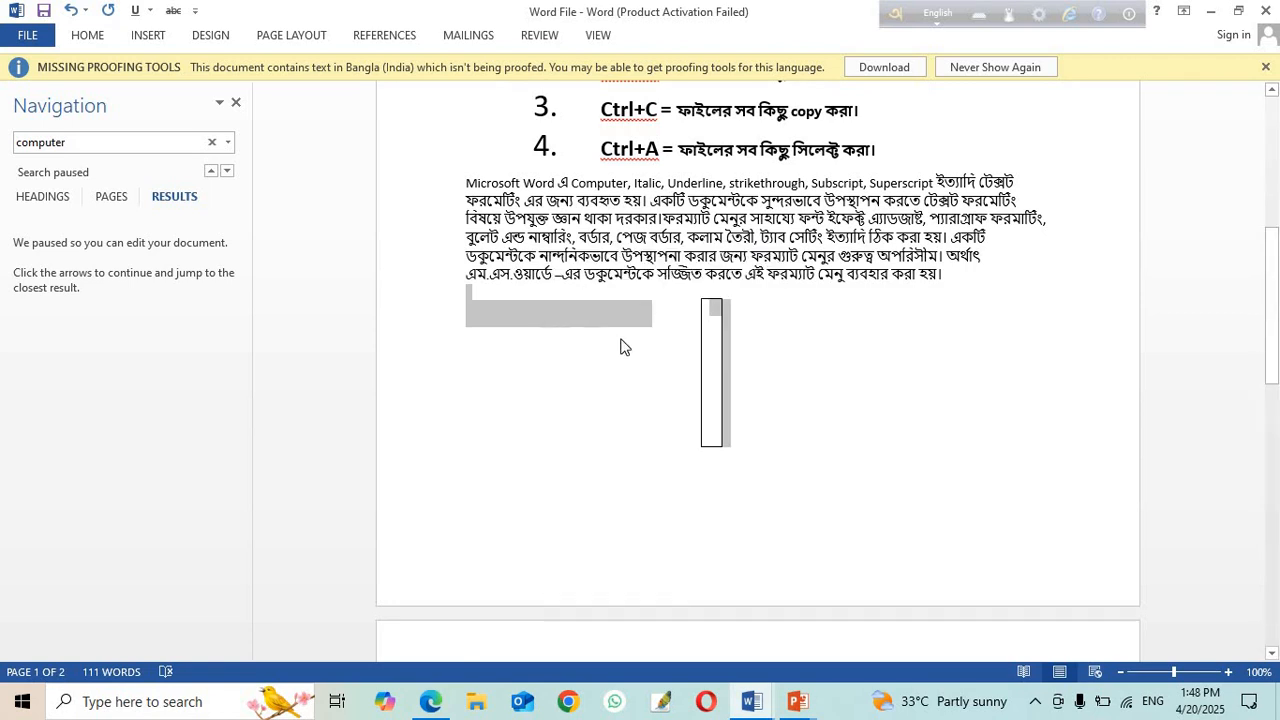
pyautogui.click(718, 344)
pyautogui.press('Delete')
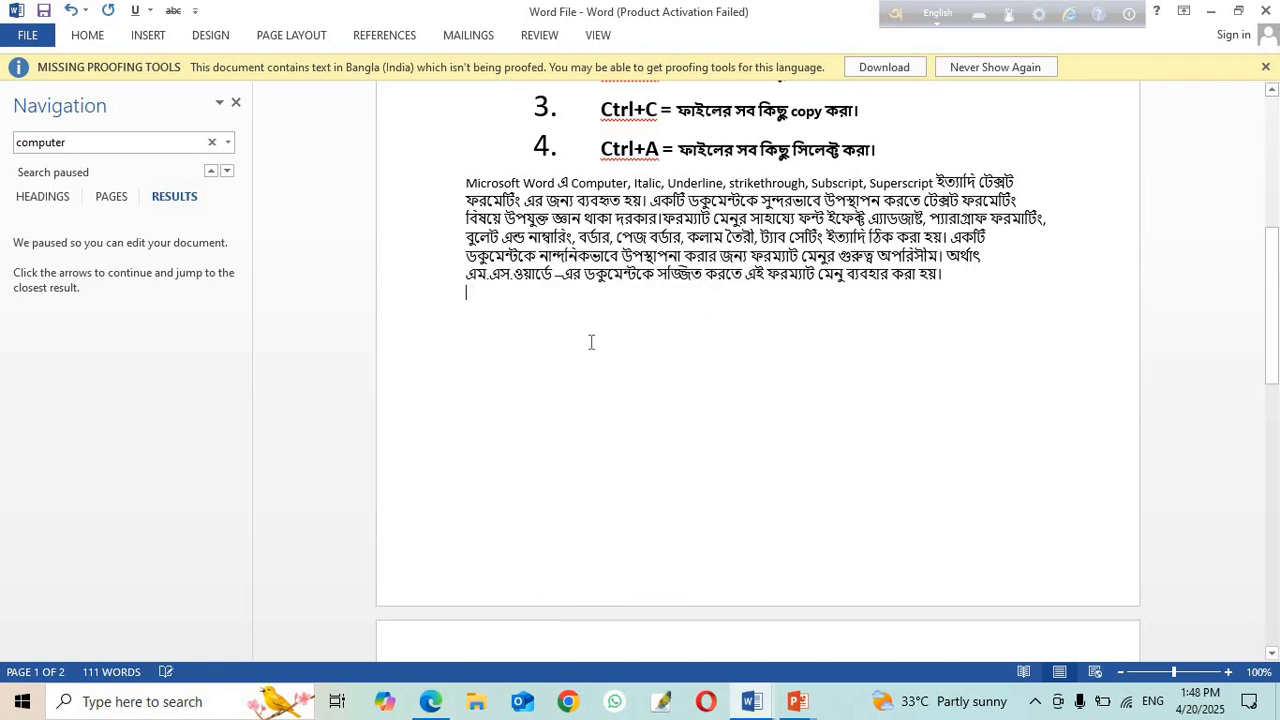
pyautogui.click(160, 45)
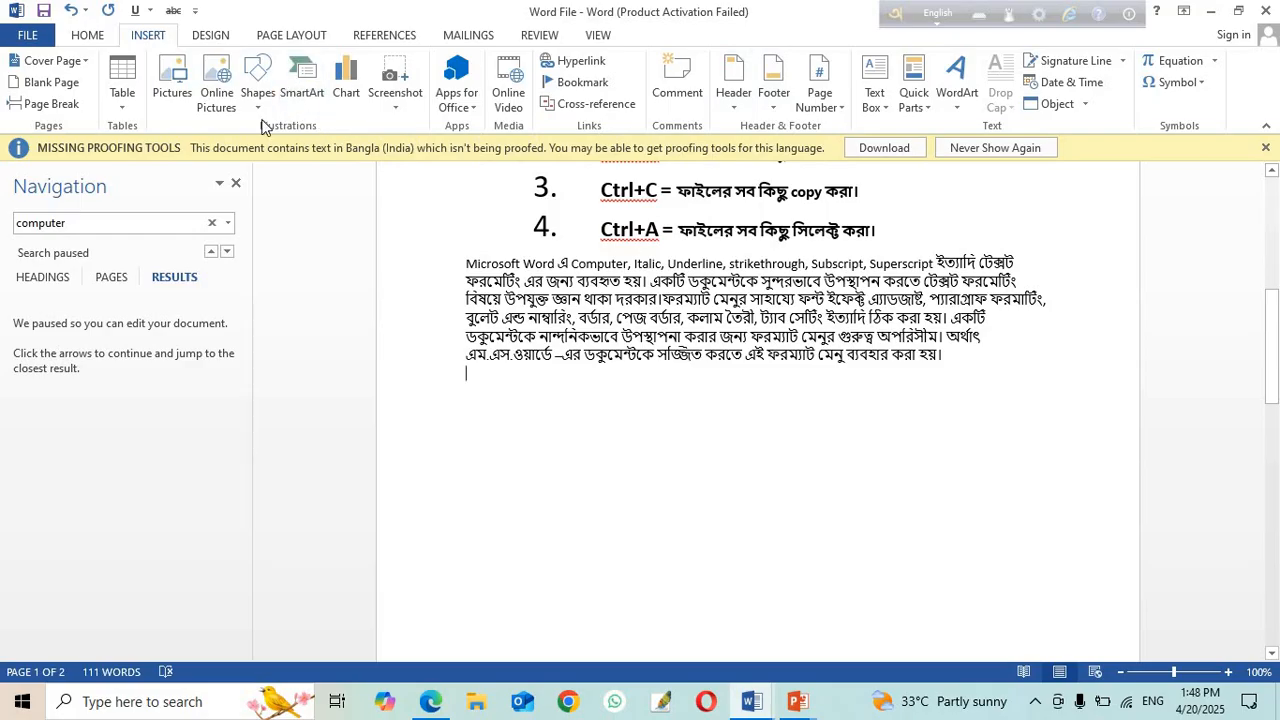
pyautogui.click(168, 80)
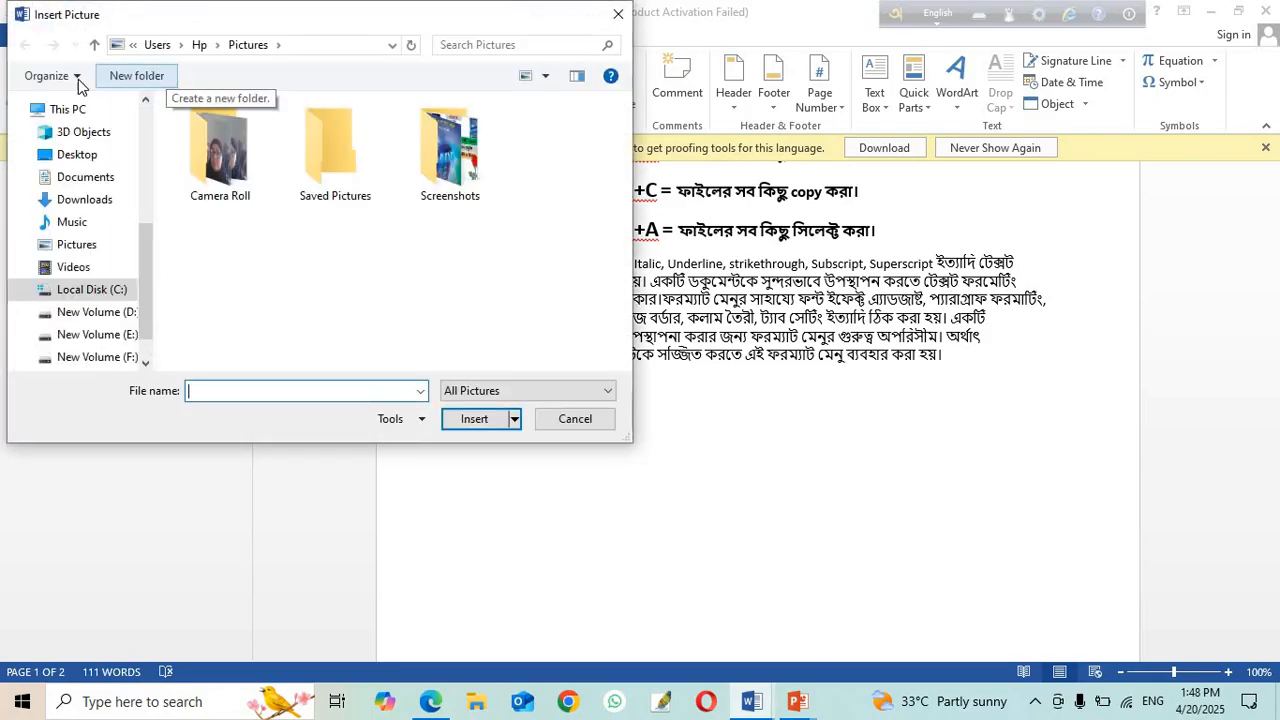
pyautogui.click(78, 155)
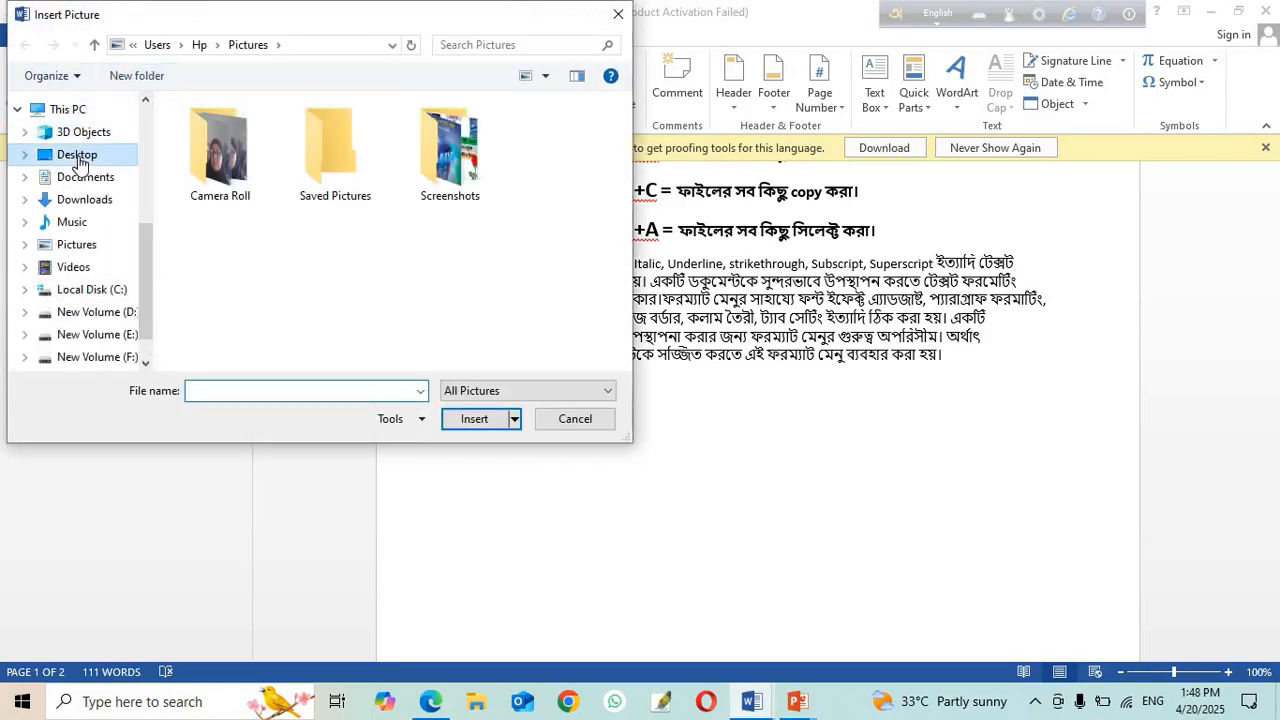
pyautogui.click(442, 241)
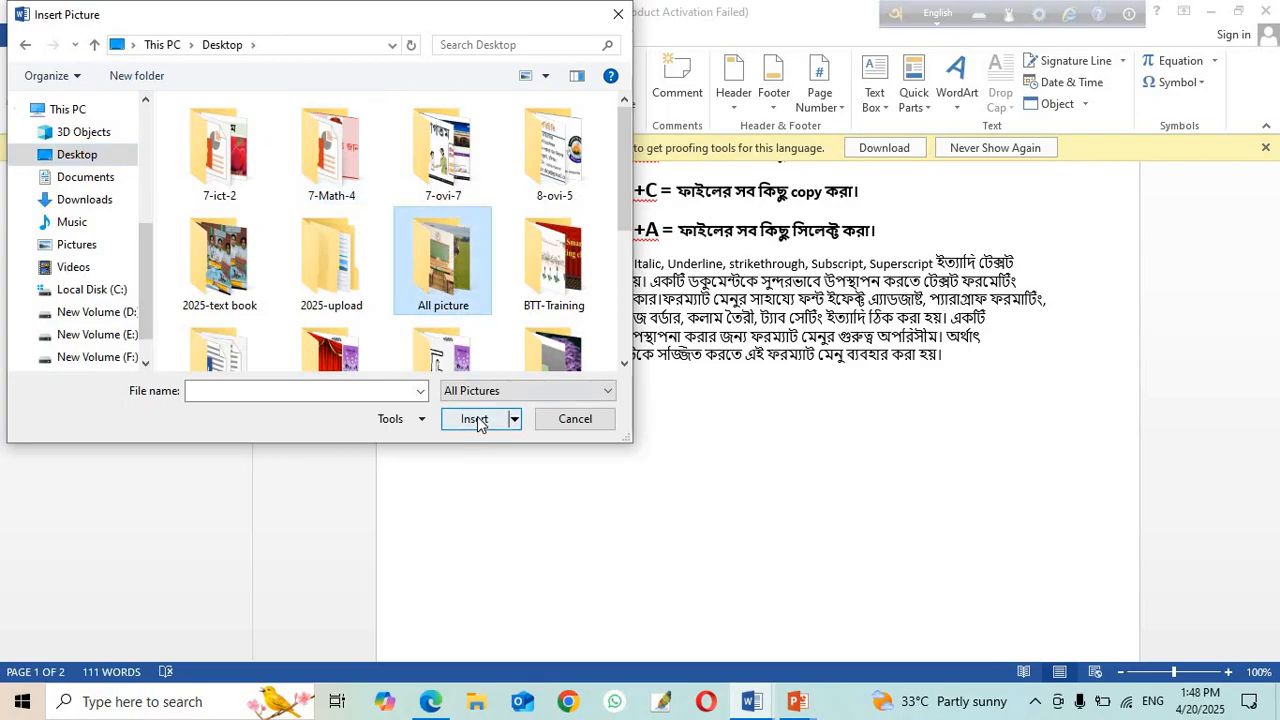
pyautogui.doubleClick(427, 226)
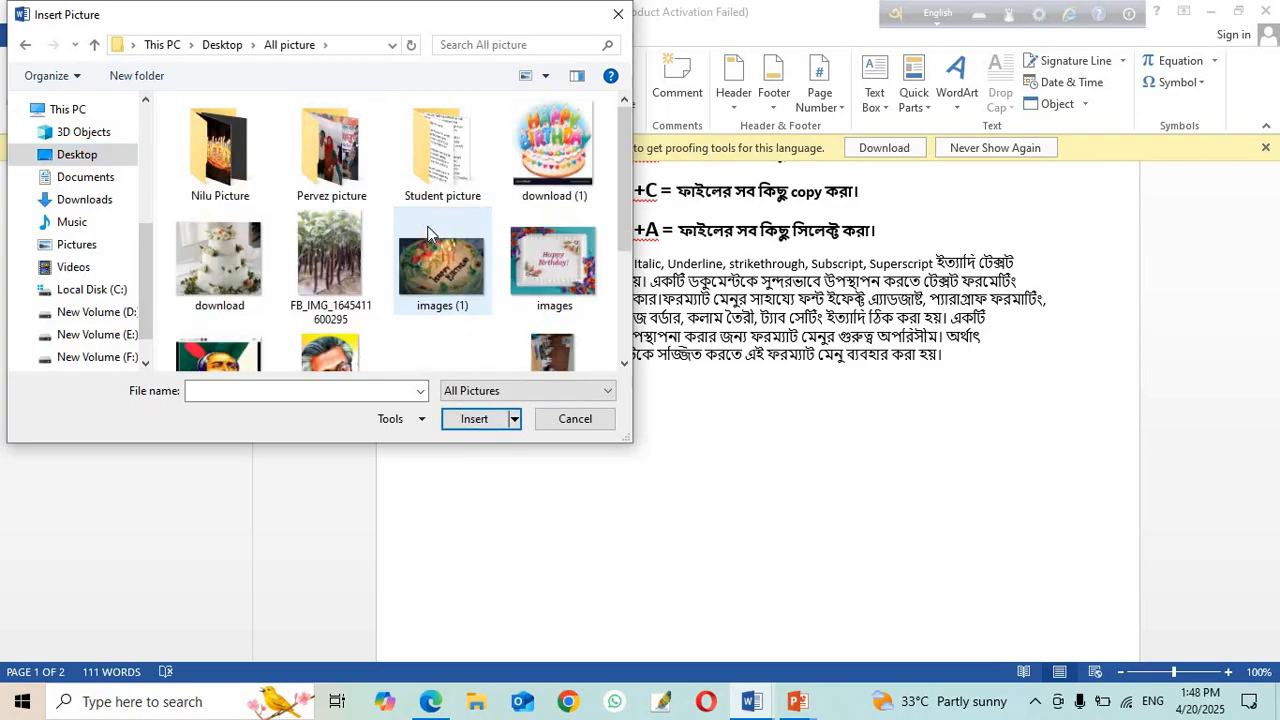
pyautogui.scroll(-3, 430, 230)
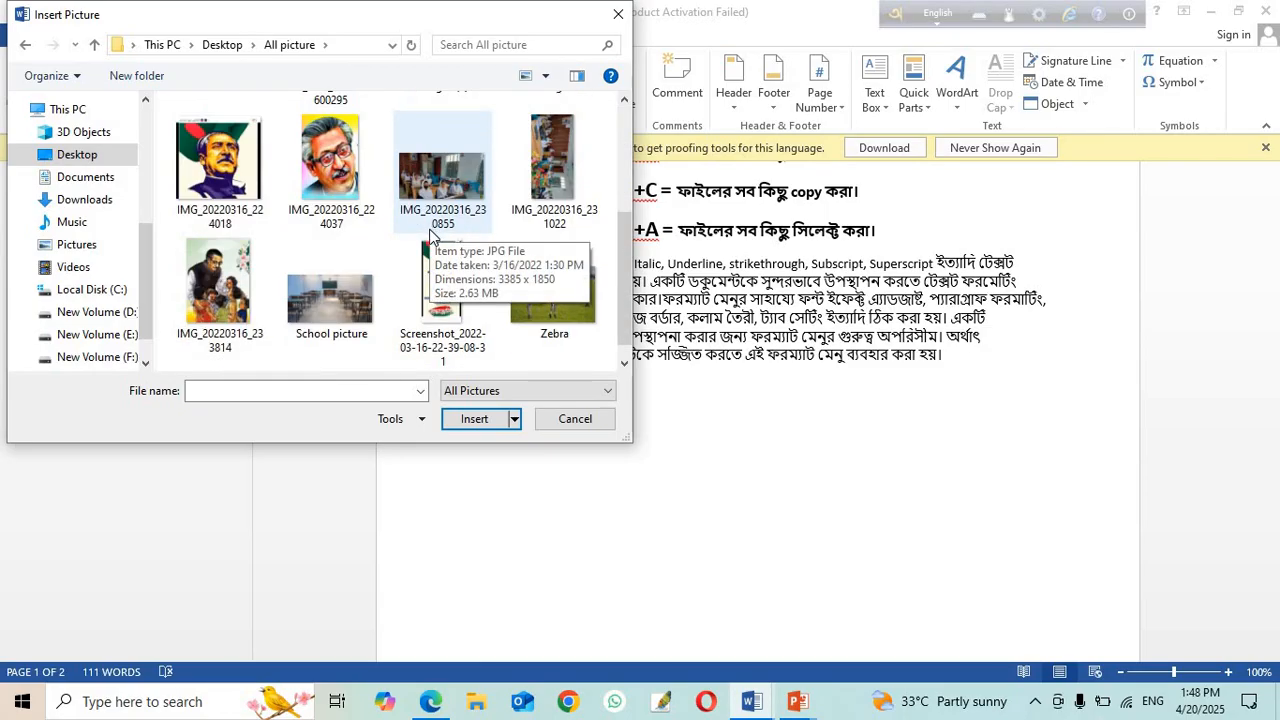
pyautogui.scroll(5, 430, 235)
pyautogui.doubleClick(363, 165)
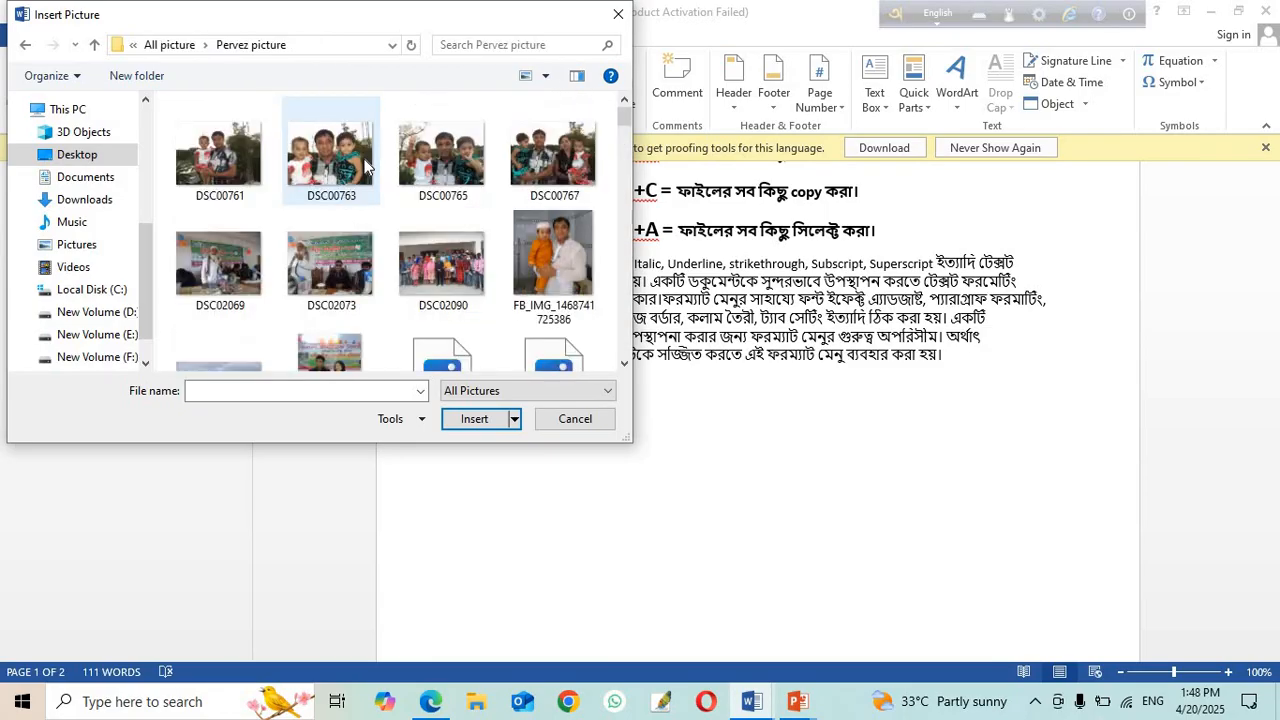
pyautogui.scroll(-3, 365, 165)
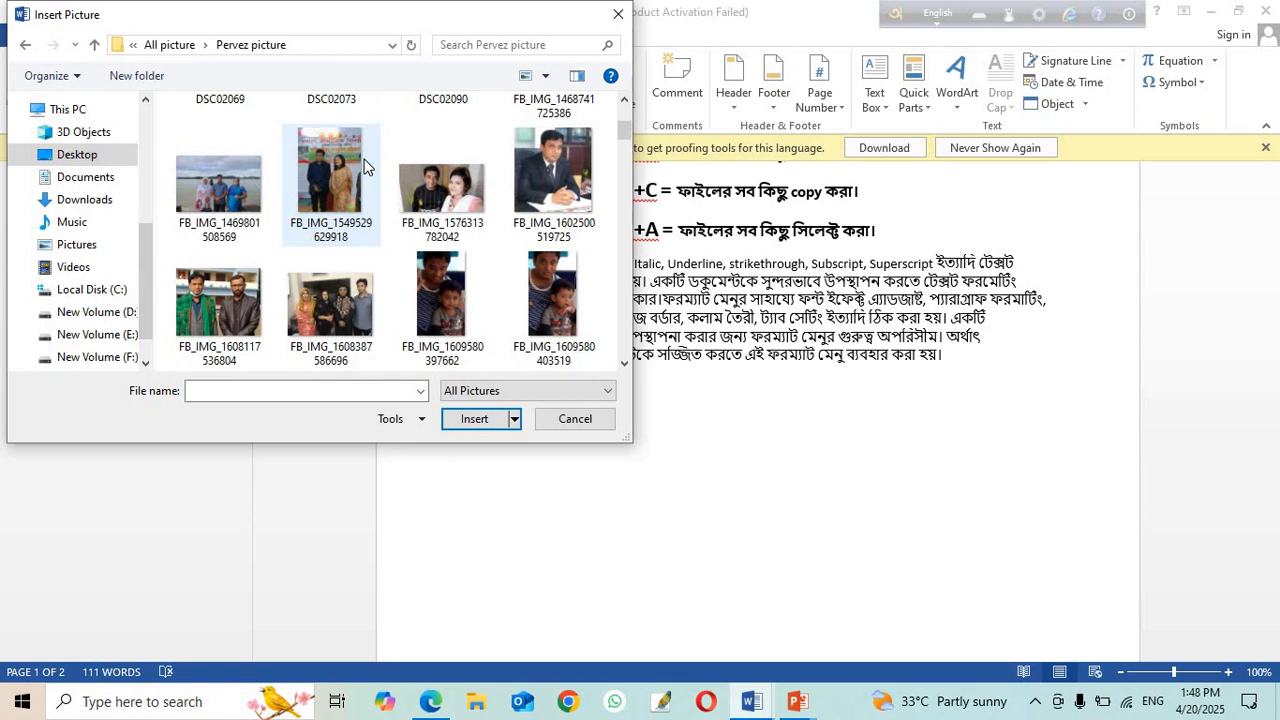
pyautogui.scroll(-2, 364, 165)
pyautogui.scroll(1, 364, 165)
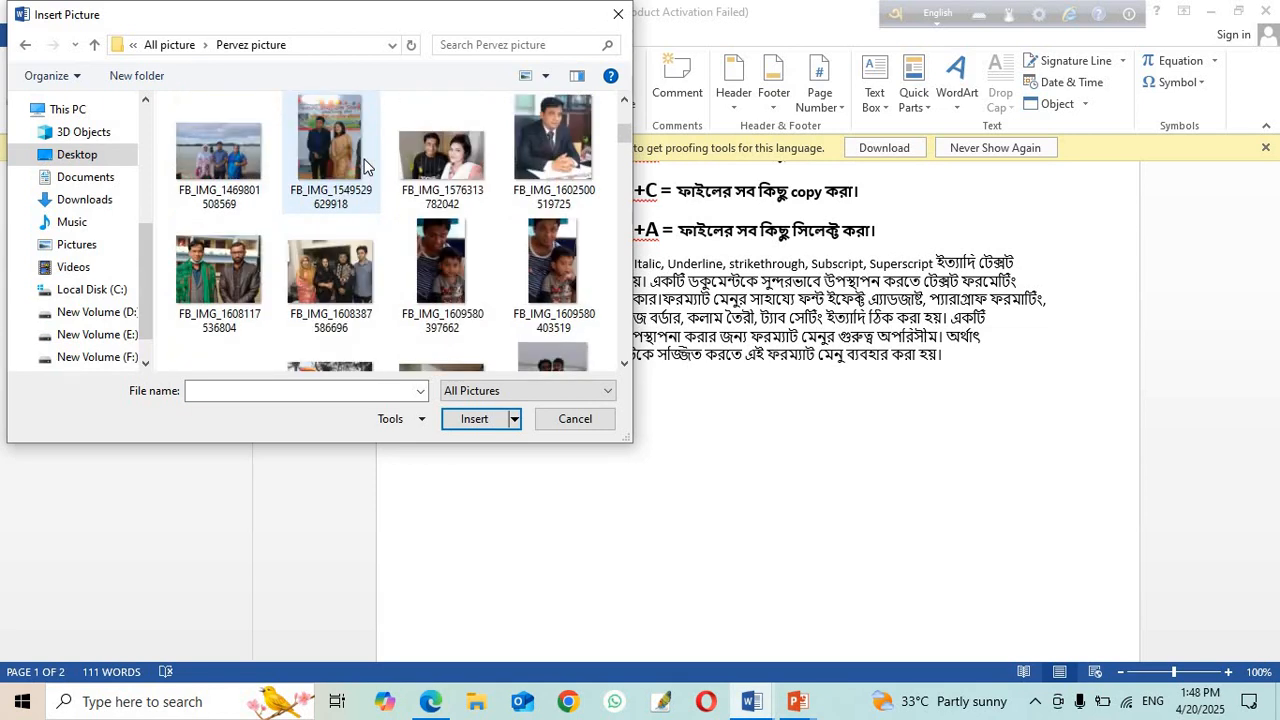
pyautogui.scroll(-2, 364, 165)
pyautogui.scroll(2, 364, 165)
pyautogui.scroll(-2, 366, 166)
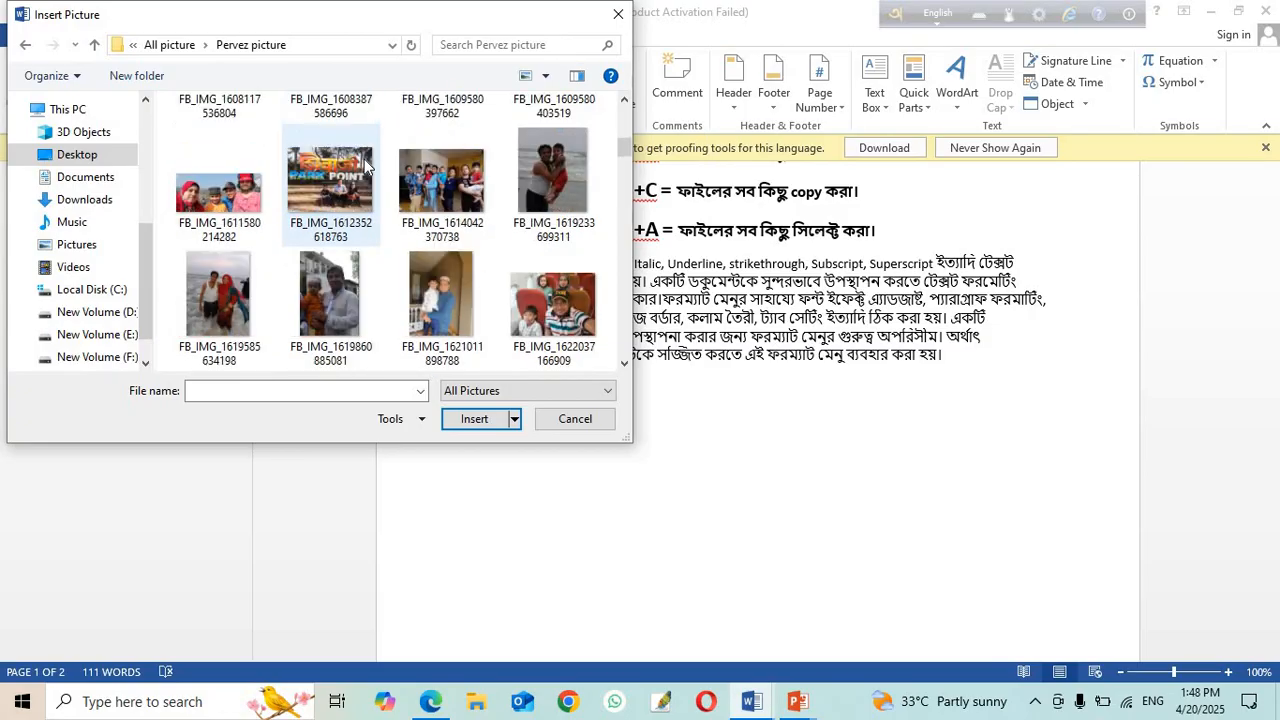
pyautogui.scroll(3, 364, 159)
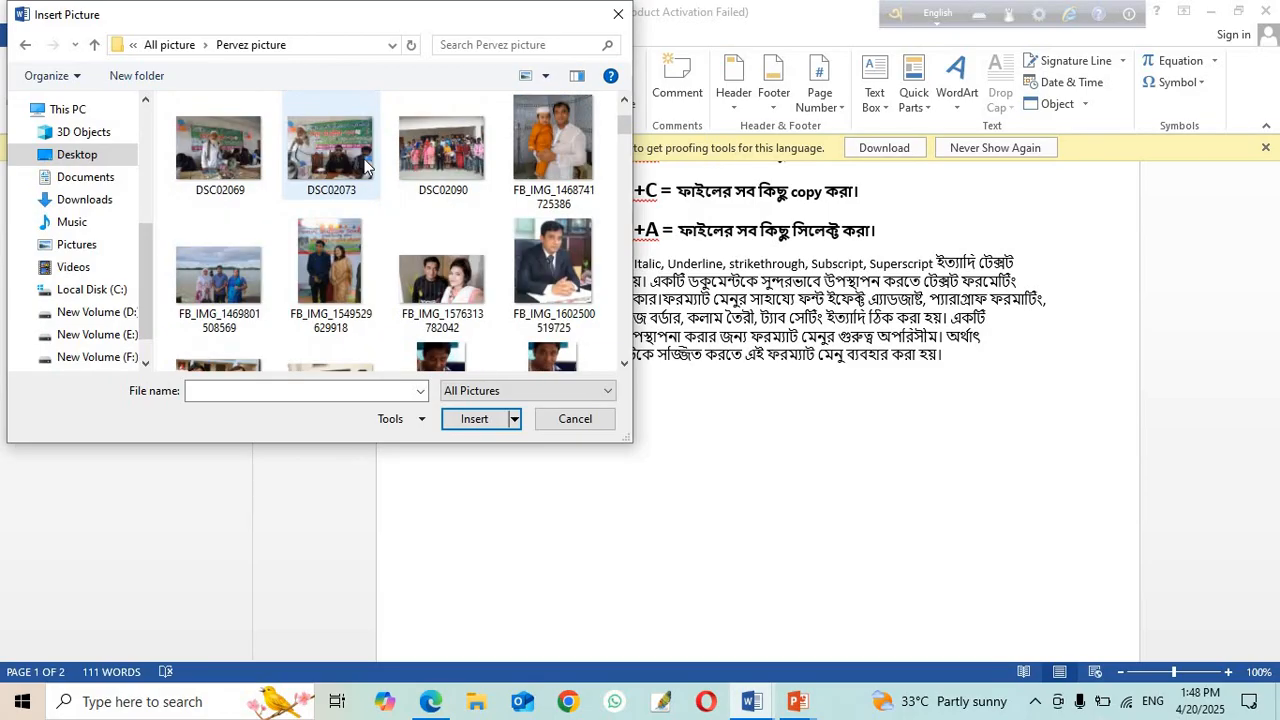
pyautogui.click(205, 277)
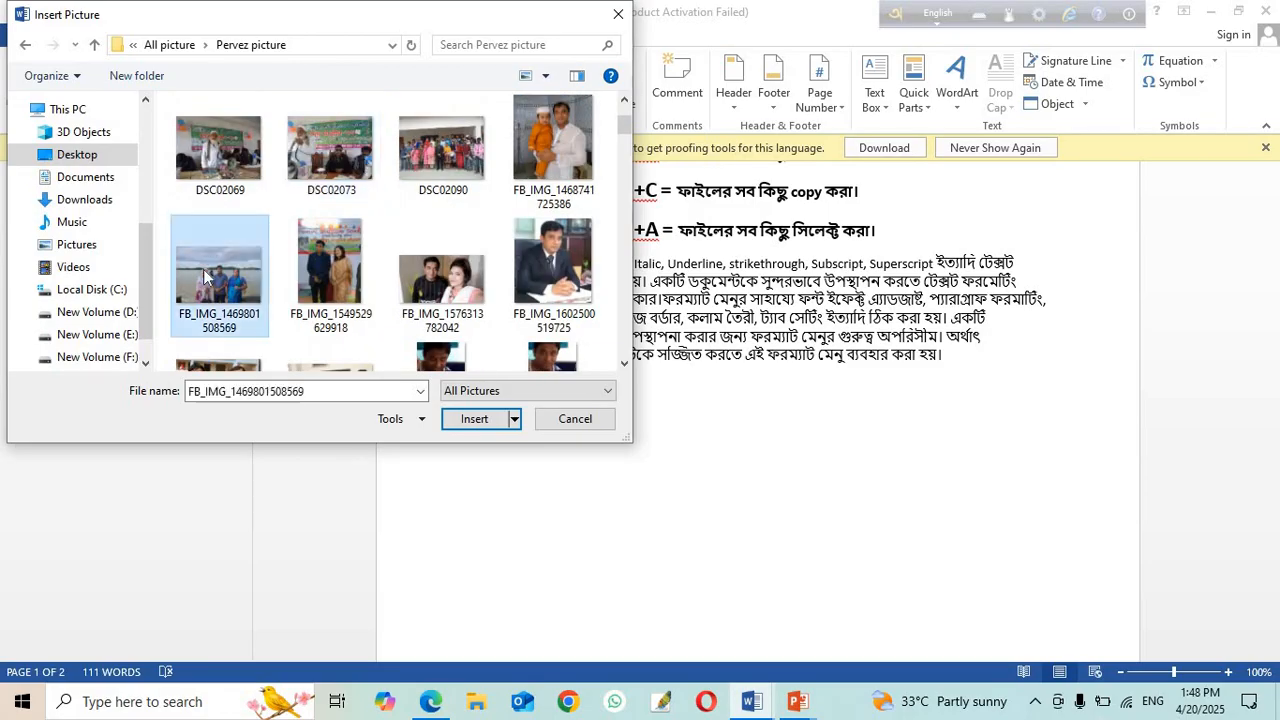
pyautogui.click(481, 421)
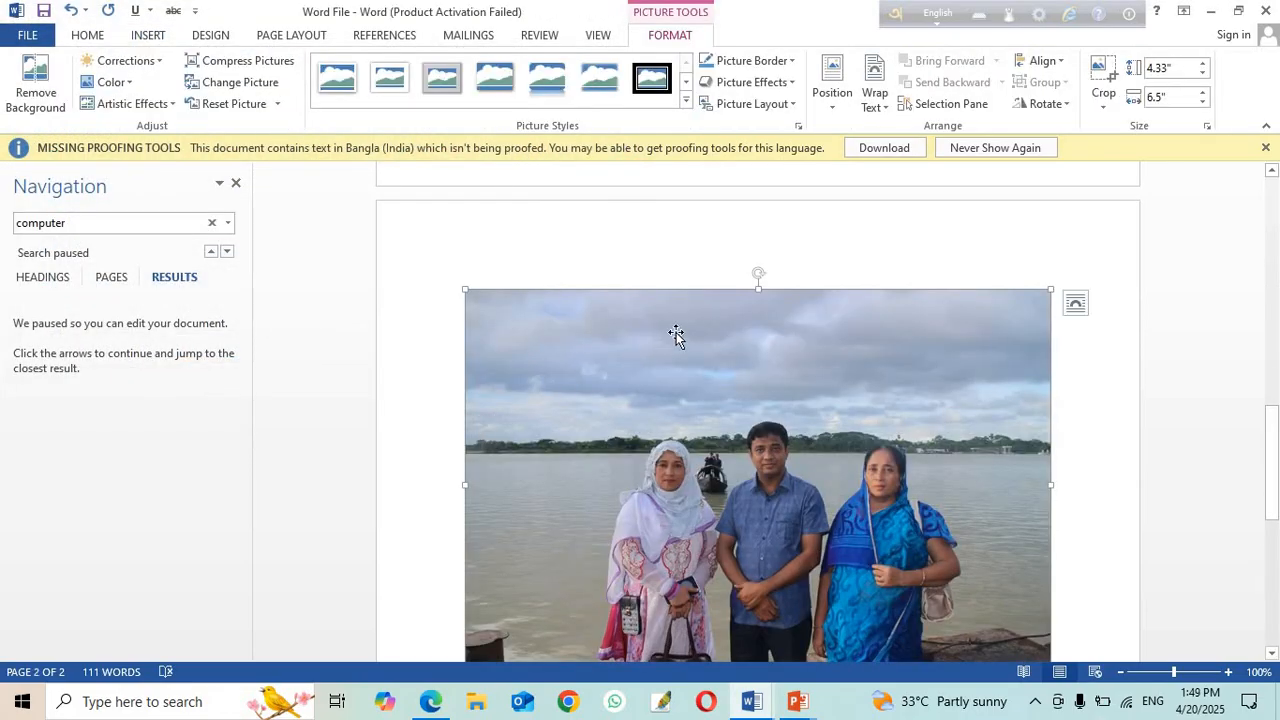
# Step: Drag the riverside photo's corner, side and bottom handles to about 4.71" tall by 5.52" wide
pyautogui.scroll(-2, 655, 463)
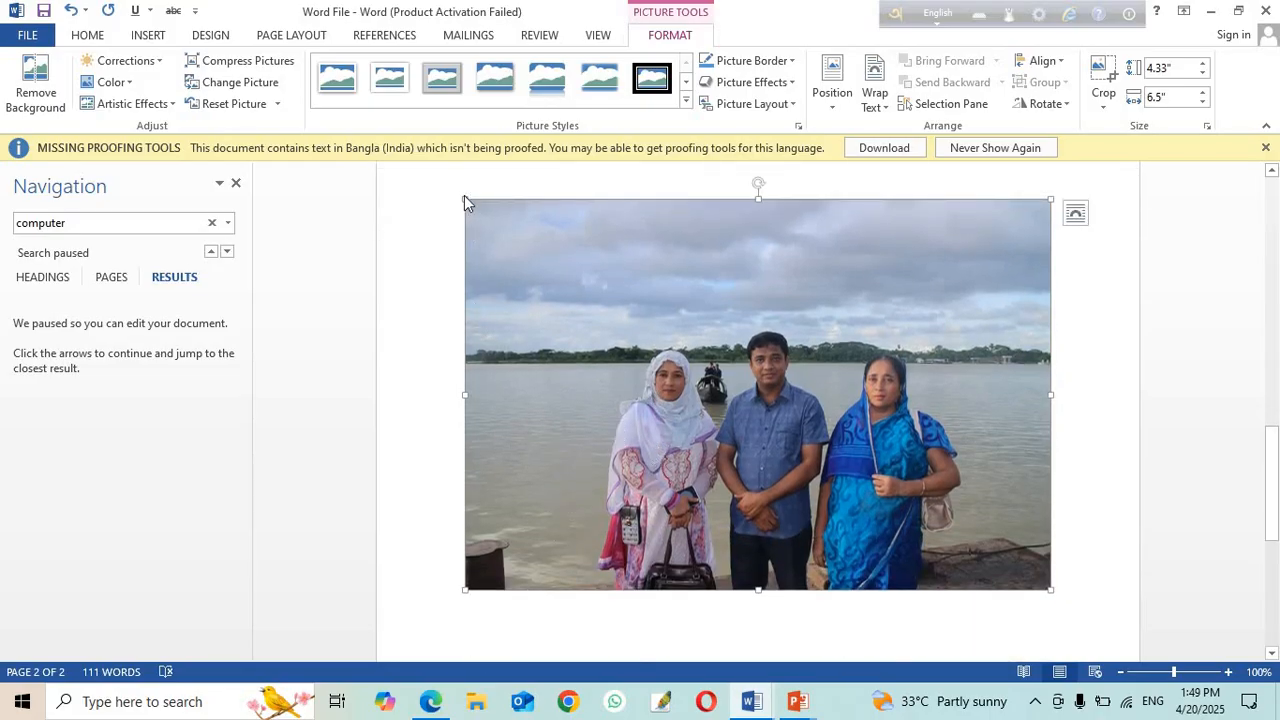
pyautogui.moveTo(464, 199); pyautogui.dragTo(760, 368)
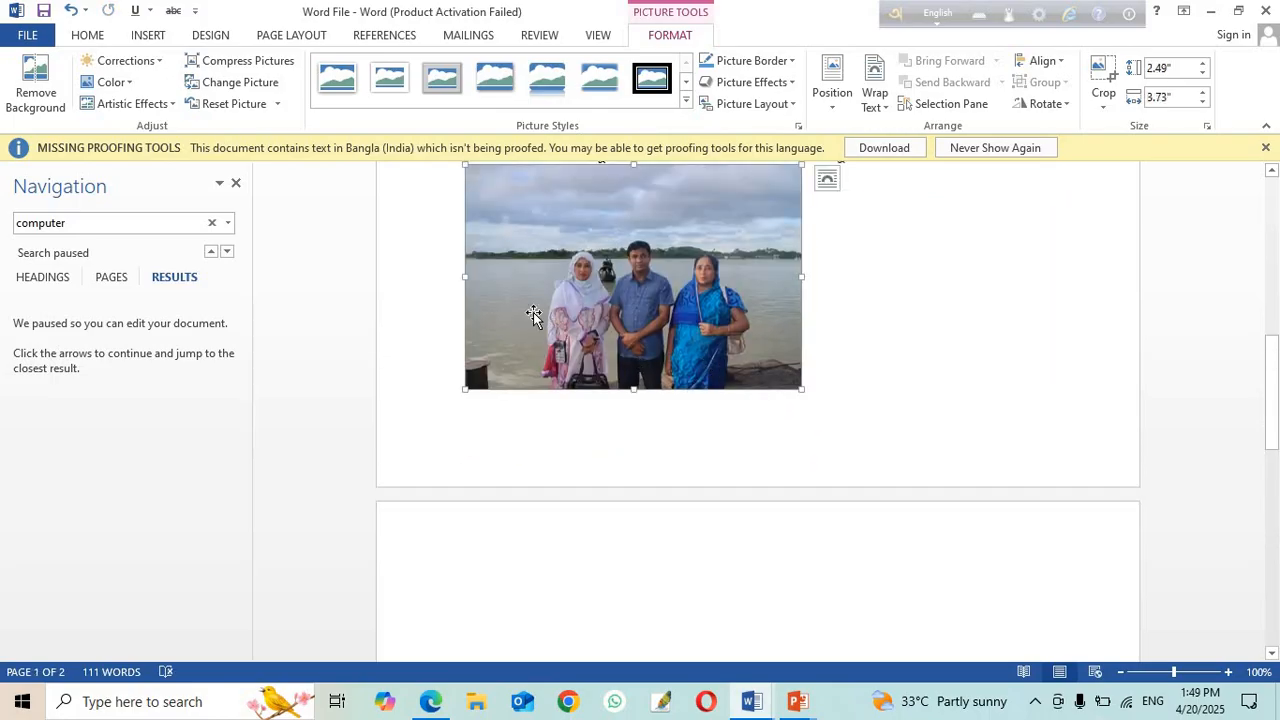
pyautogui.moveTo(465, 277); pyautogui.dragTo(963, 282)
pyautogui.moveTo(713, 392); pyautogui.dragTo(720, 441)
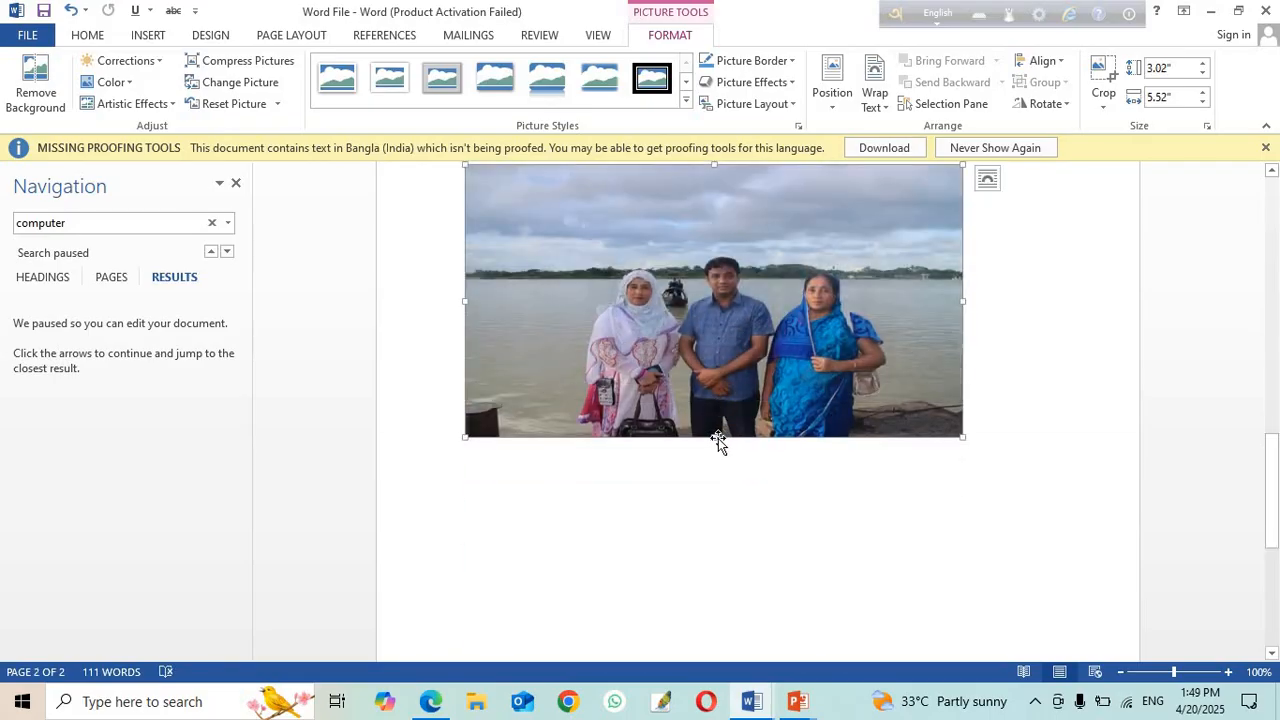
pyautogui.moveTo(714, 443); pyautogui.dragTo(712, 588)
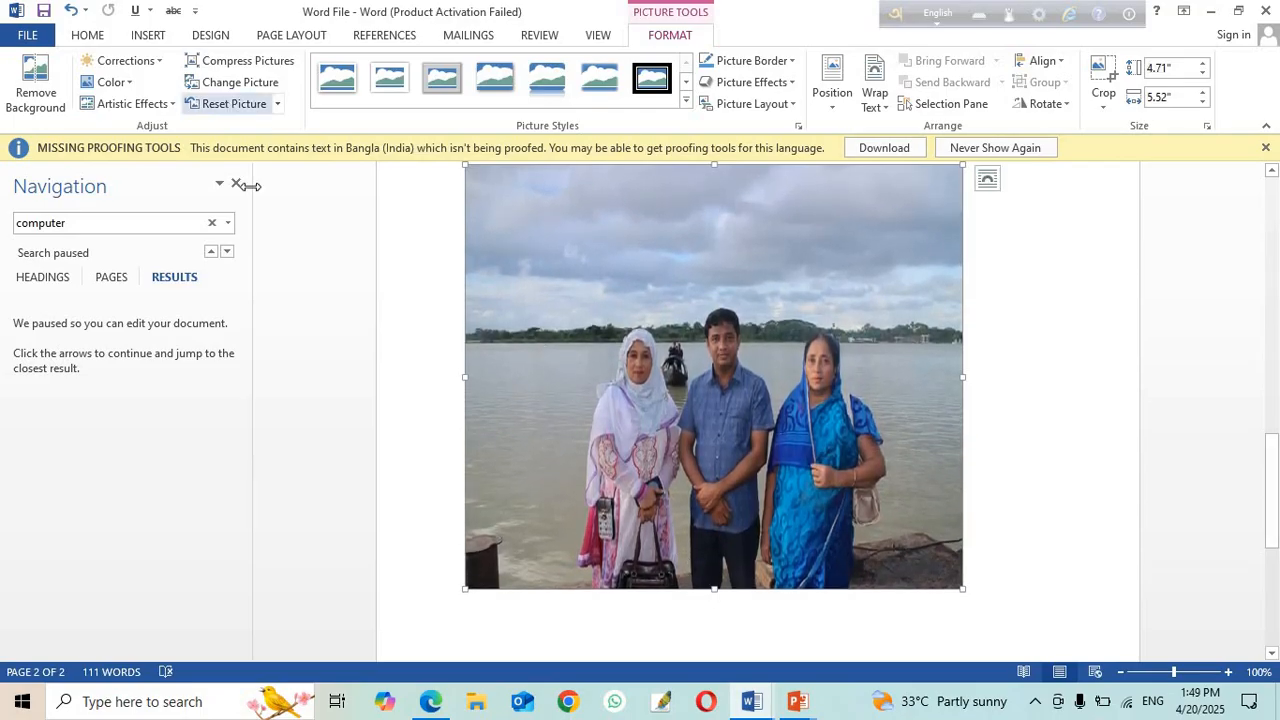
pyautogui.click(150, 36)
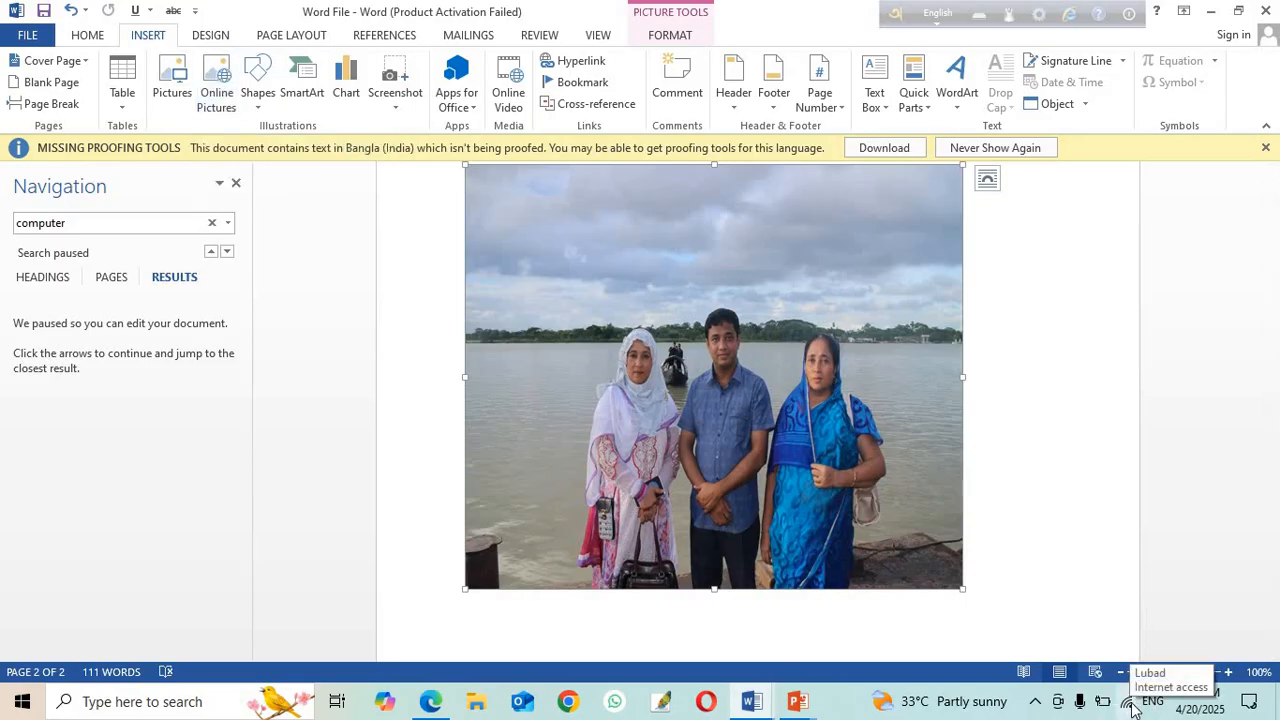
# Step: Search Bing online pictures for 'Flower' and insert the pink flower image
pyautogui.click(216, 80)
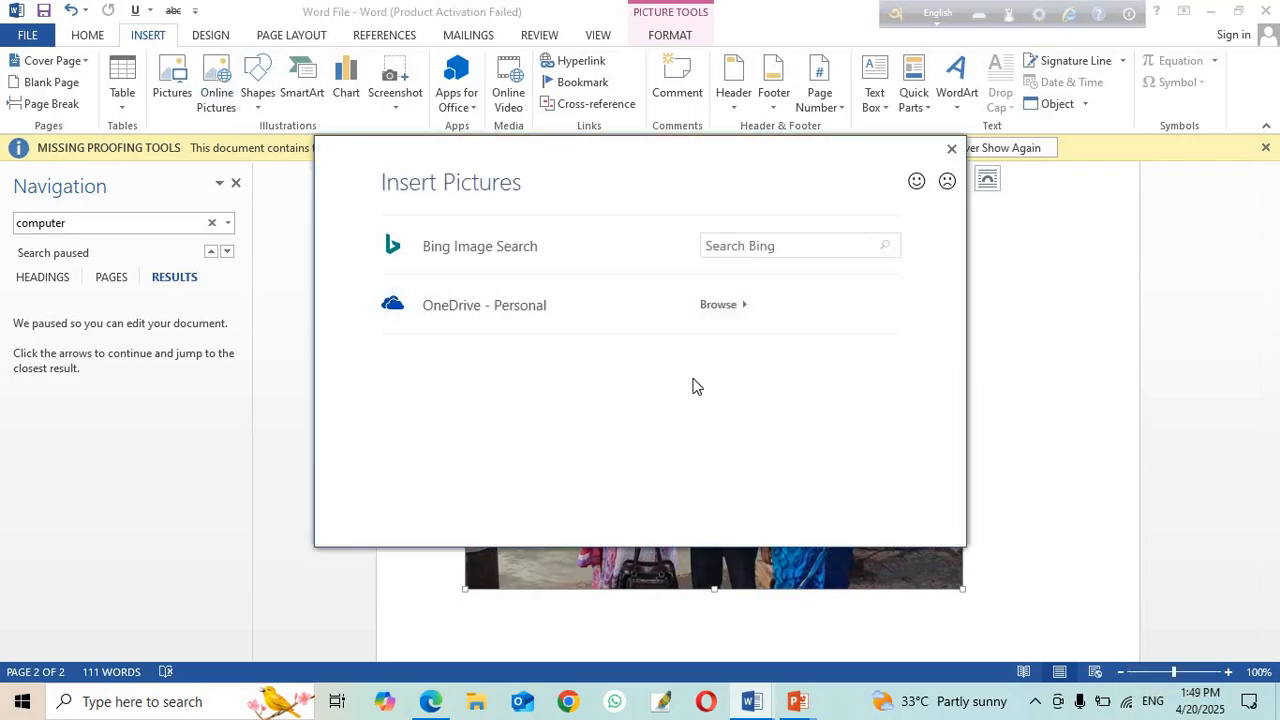
pyautogui.click(775, 253)
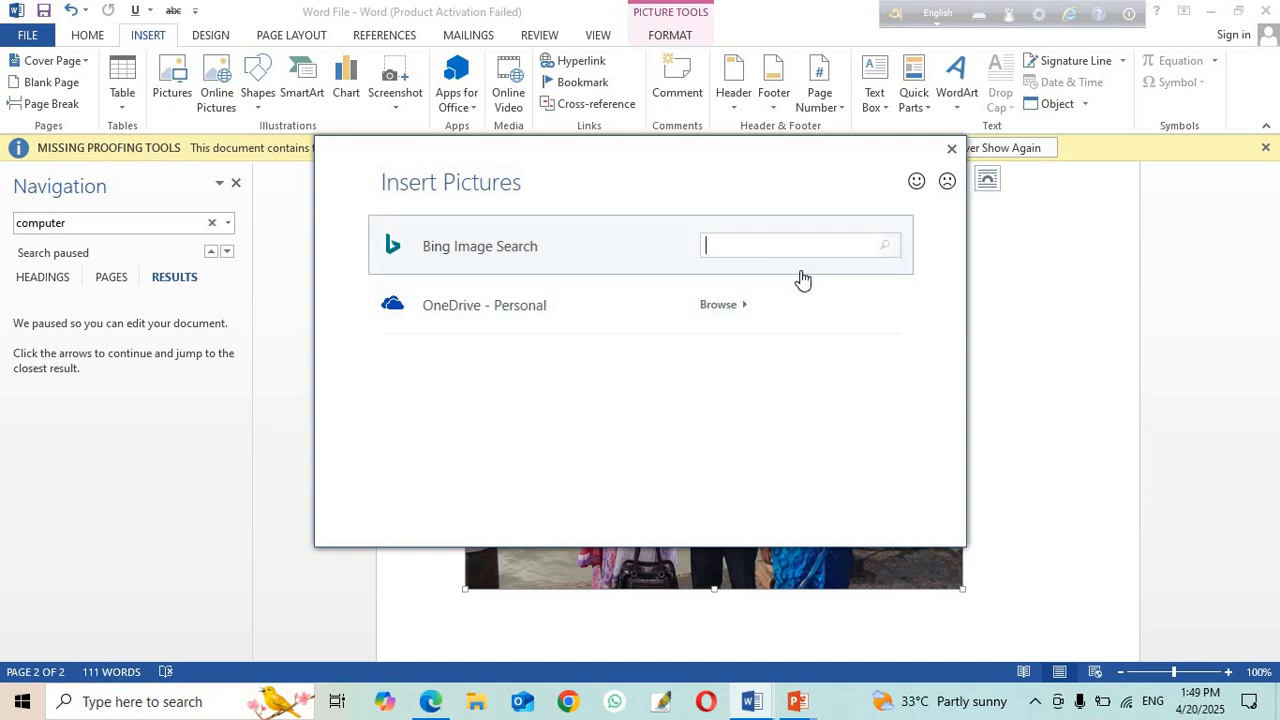
pyautogui.write('B')
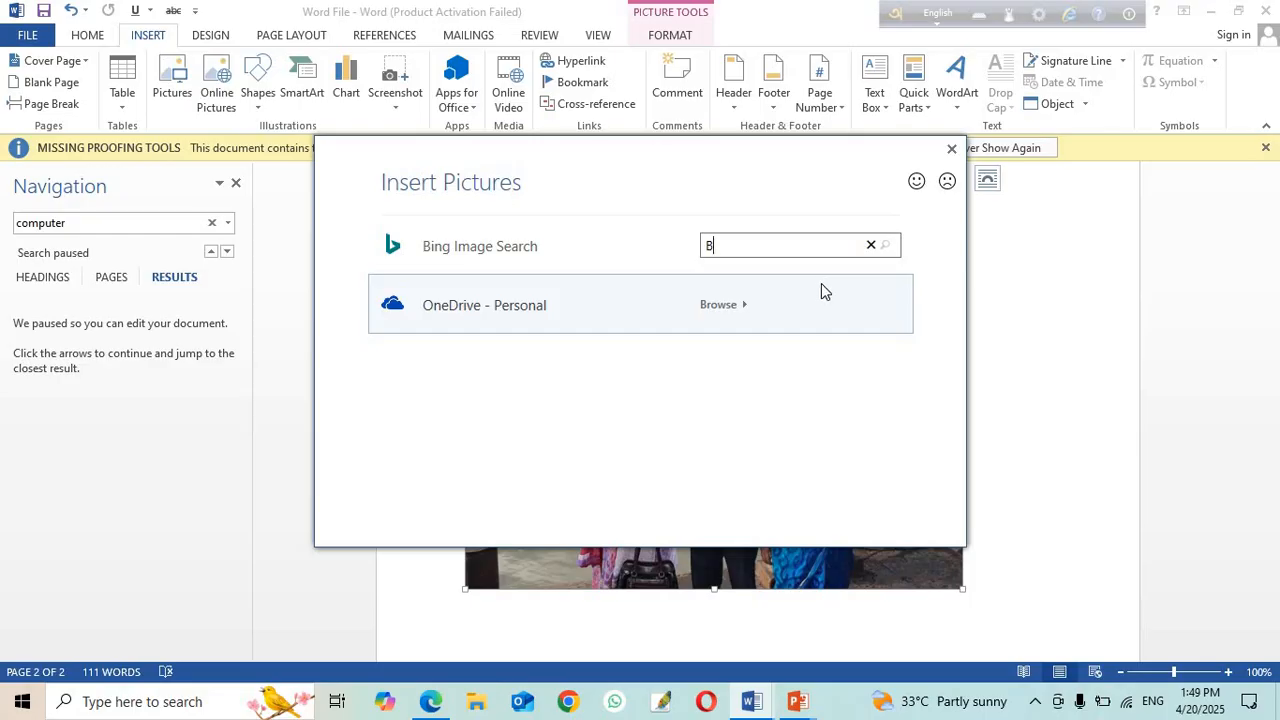
pyautogui.press('BackSpace')
pyautogui.write('Flow')
pyautogui.press('Return')
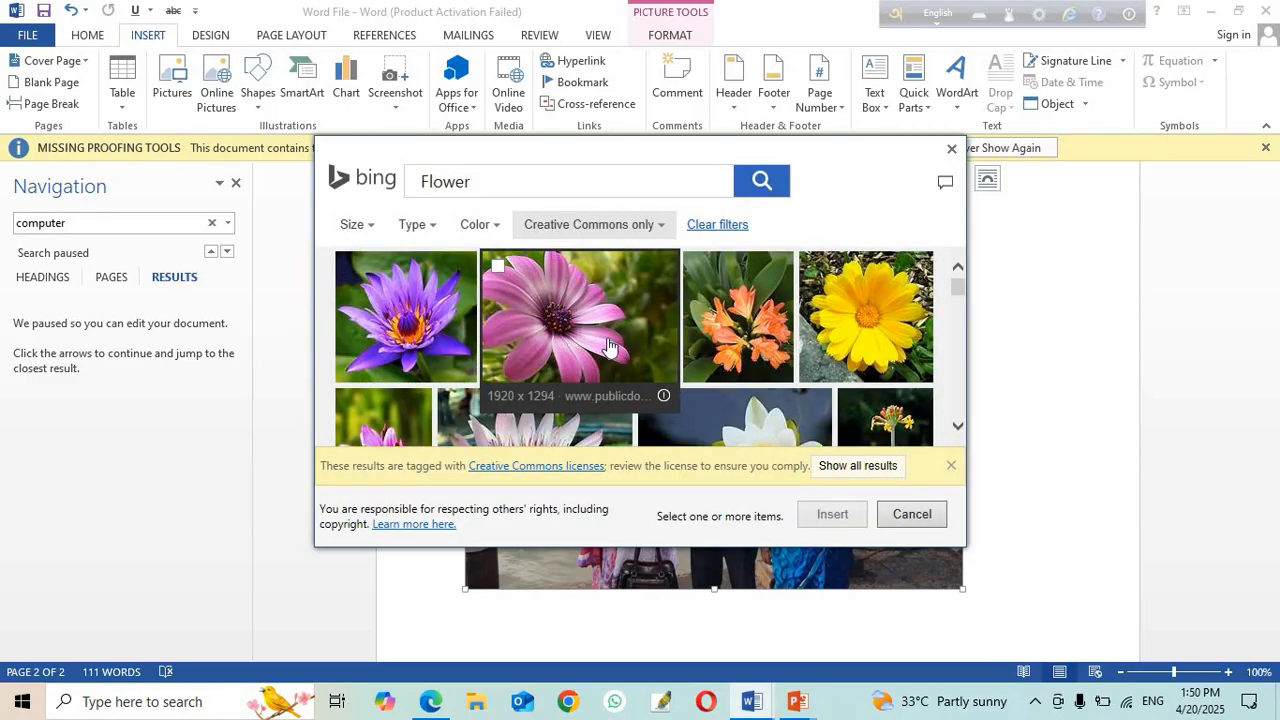
pyautogui.scroll(-1, 610, 347)
pyautogui.scroll(1, 610, 347)
pyautogui.click(598, 322)
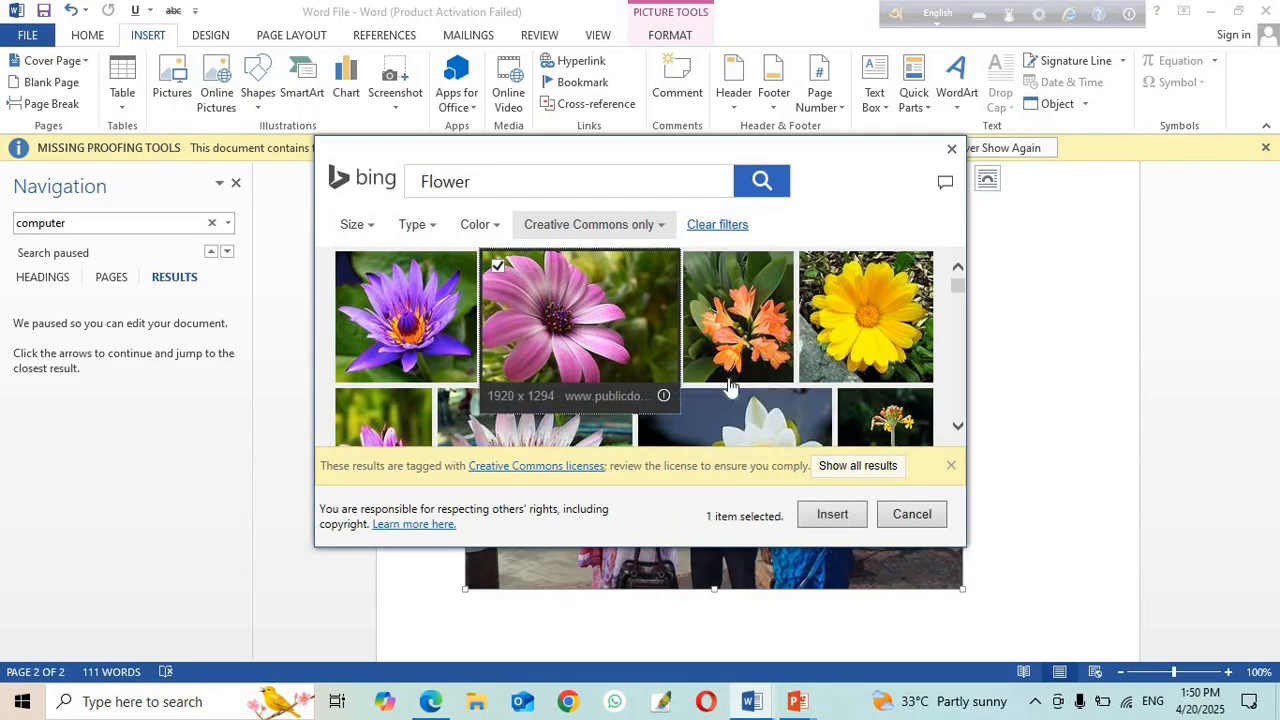
pyautogui.click(845, 515)
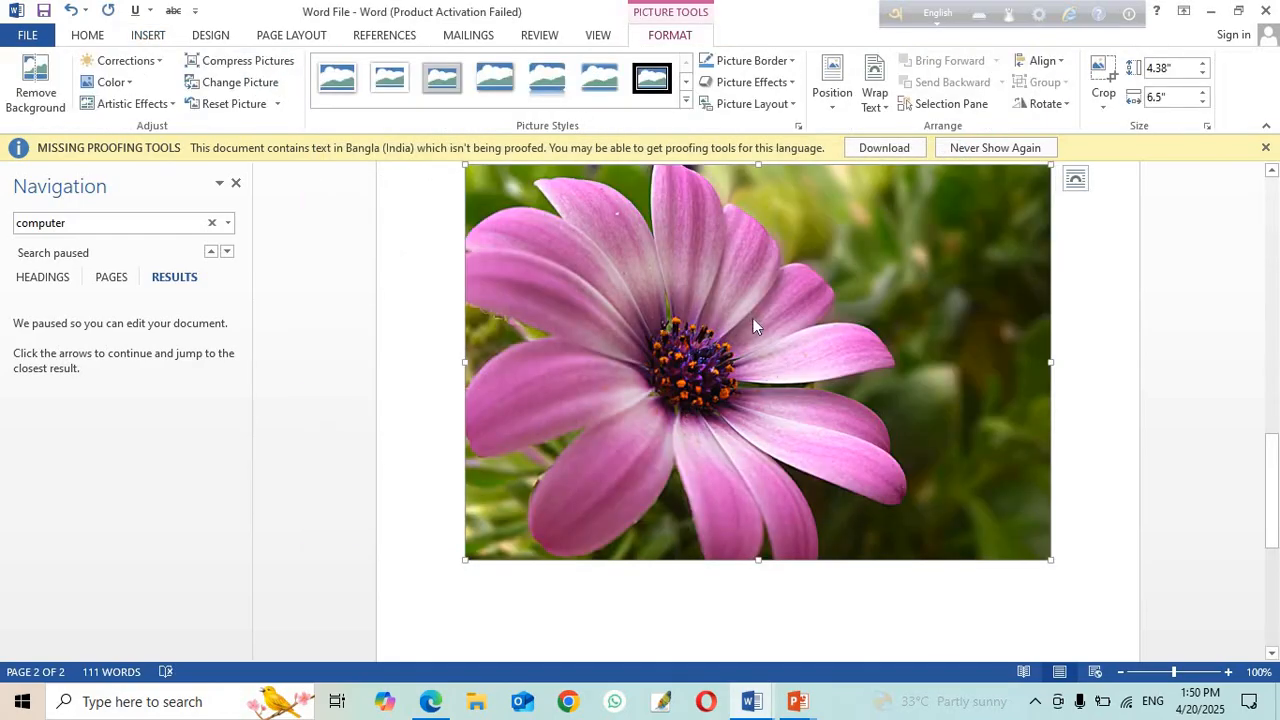
# Step: Select the inserted pink flower picture on page 2
pyautogui.scroll(10, 751, 318)
pyautogui.scroll(-10, 752, 318)
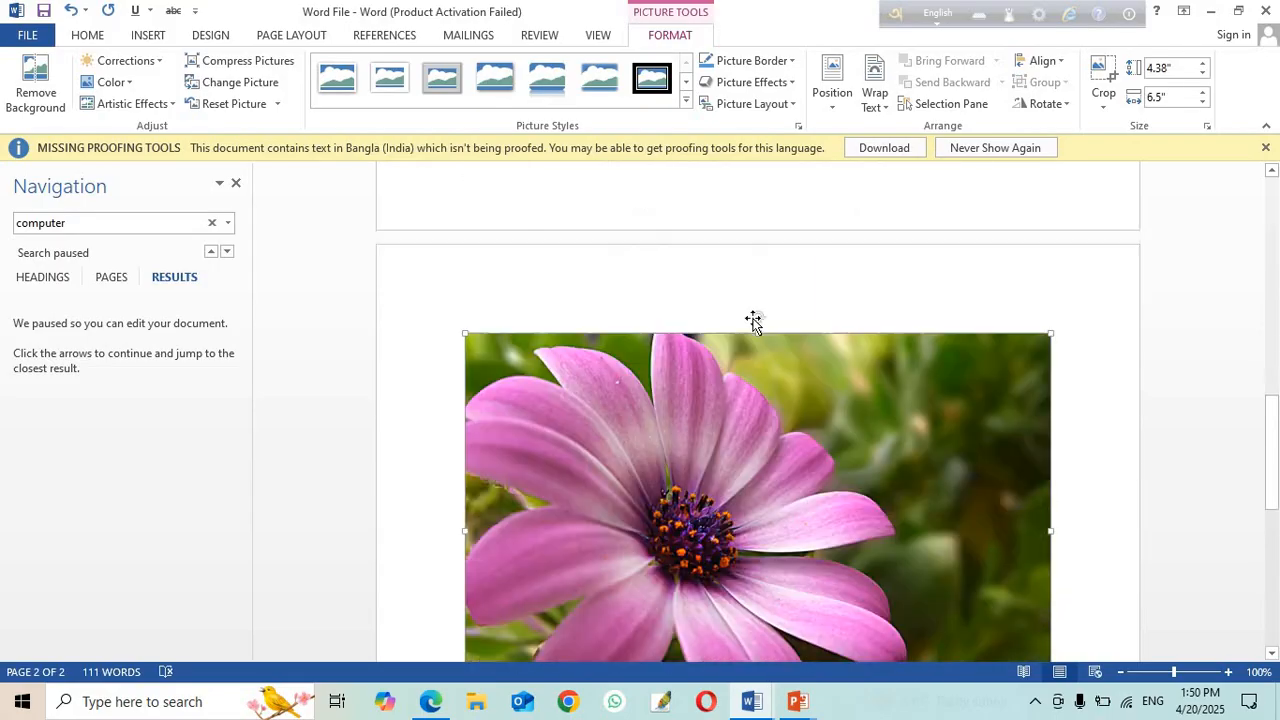
pyautogui.scroll(8, 765, 303)
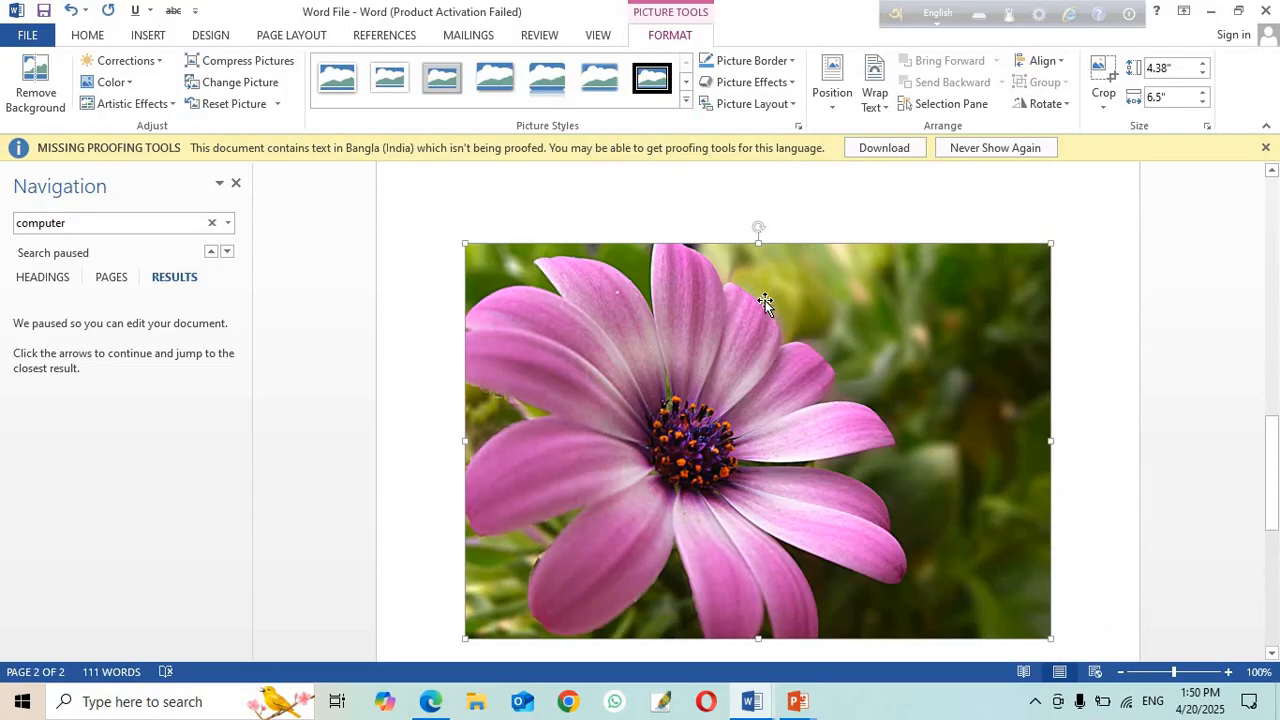
pyautogui.click(665, 403)
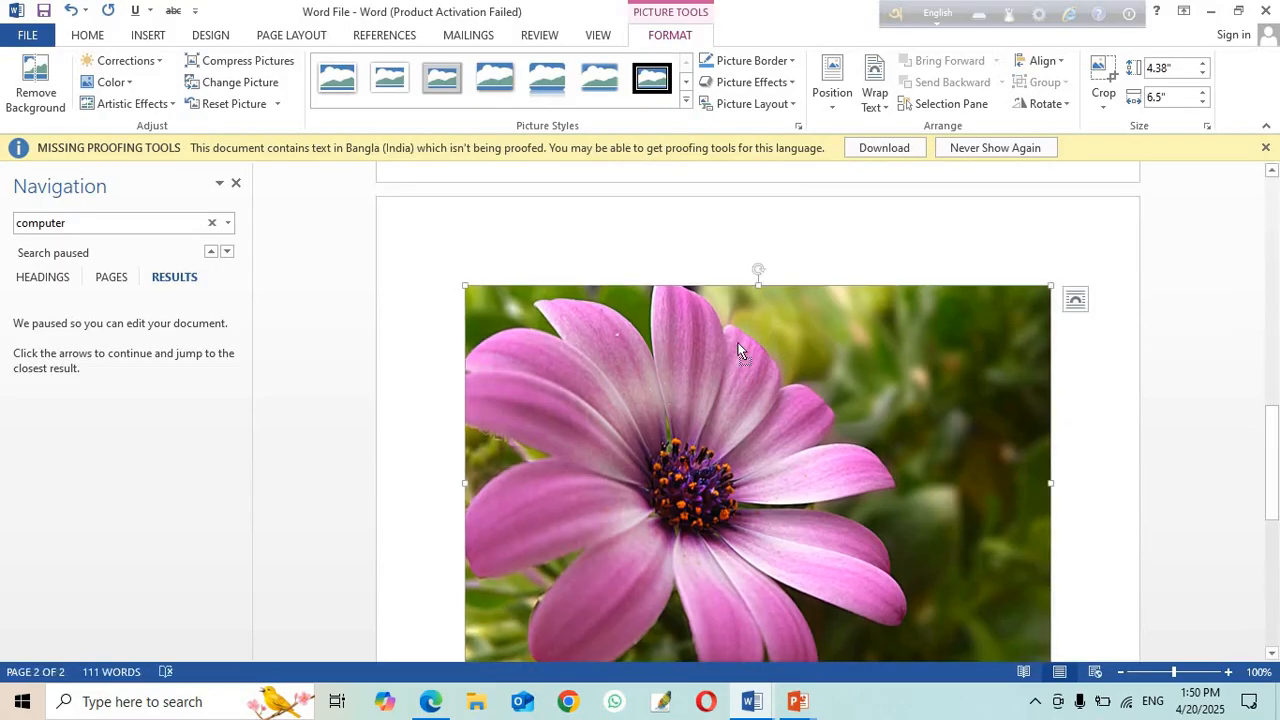
pyautogui.click(634, 405)
pyautogui.scroll(-2, 640, 420)
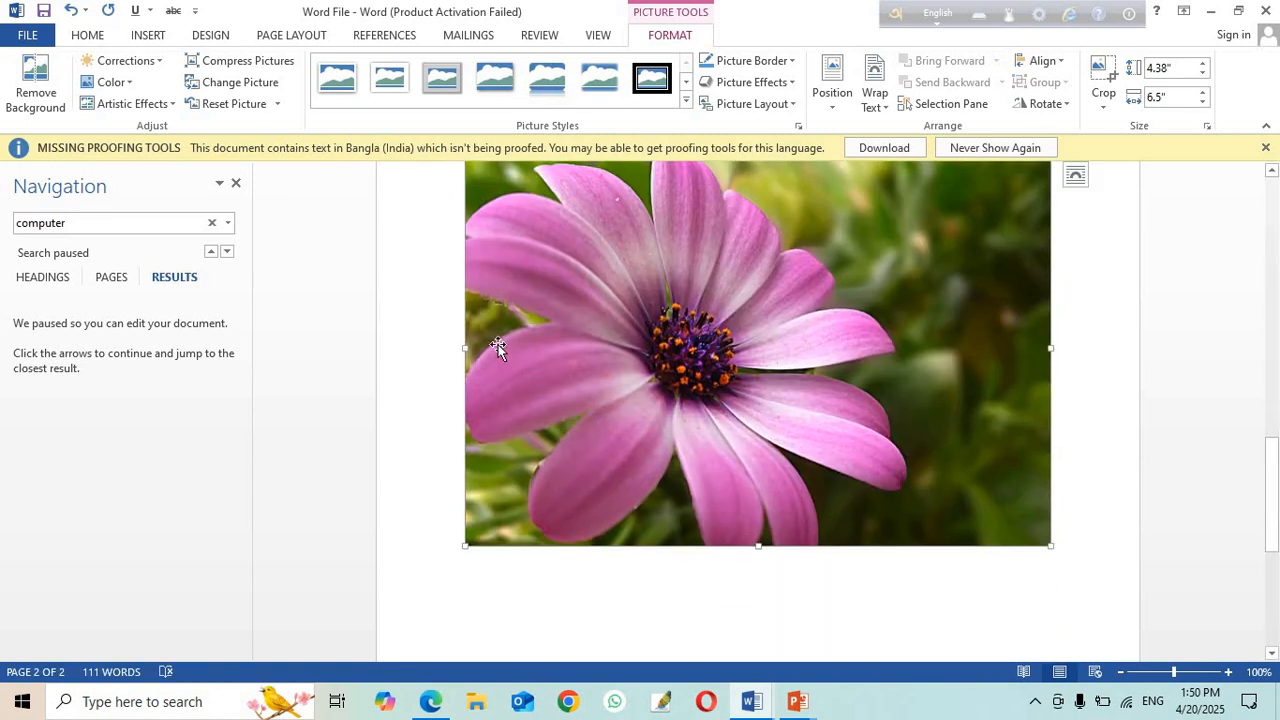
pyautogui.click(154, 36)
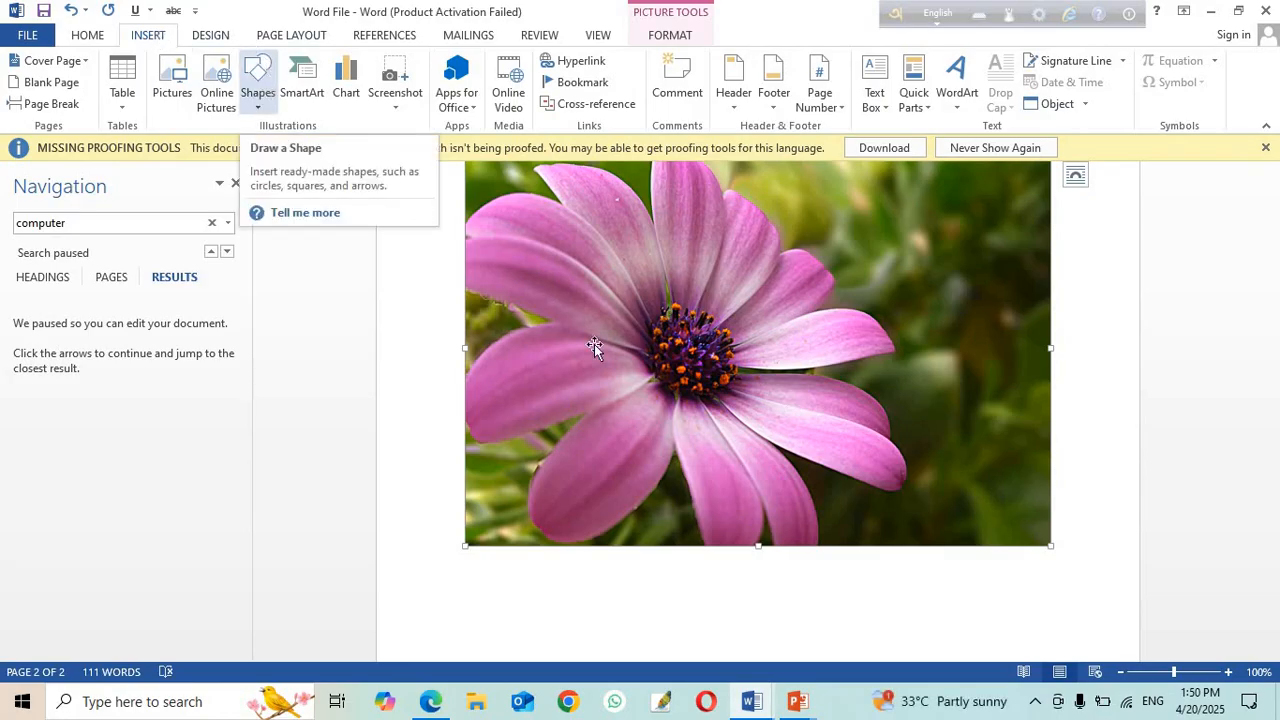
# Step: Draw a rectangle shape below the flower picture
pyautogui.scroll(-3, 610, 373)
pyautogui.click(620, 428)
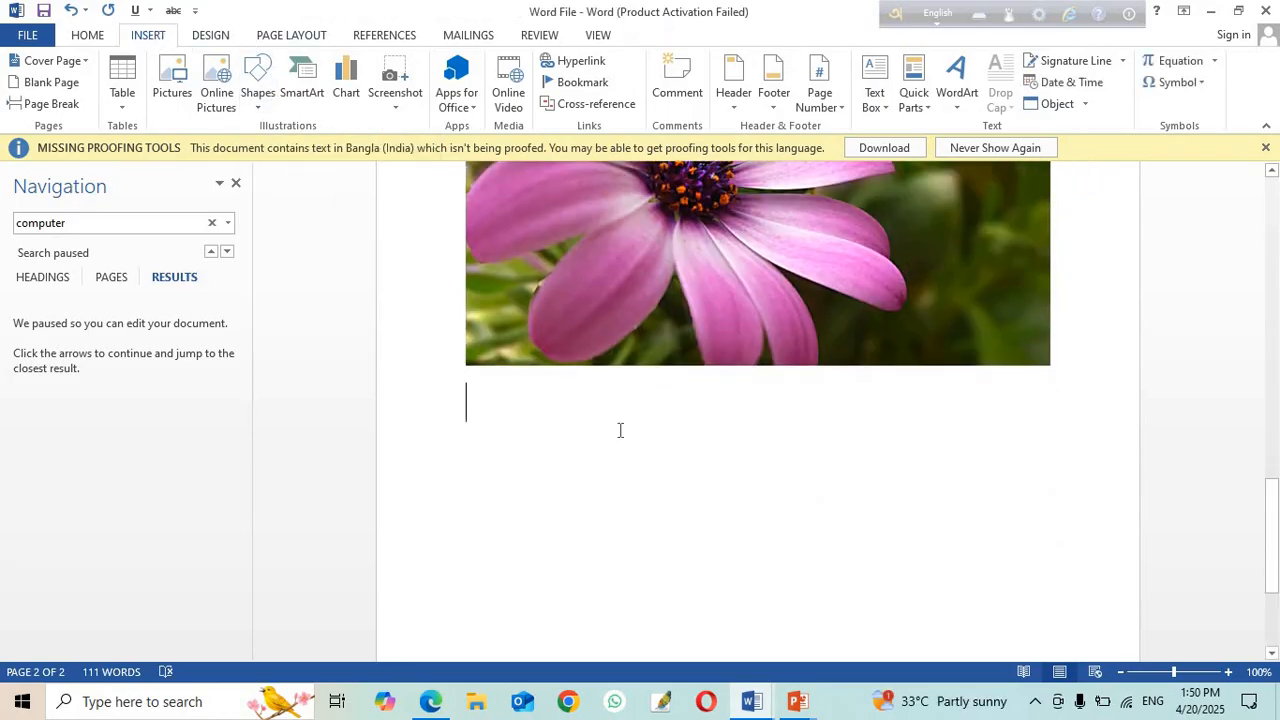
pyautogui.click(254, 104)
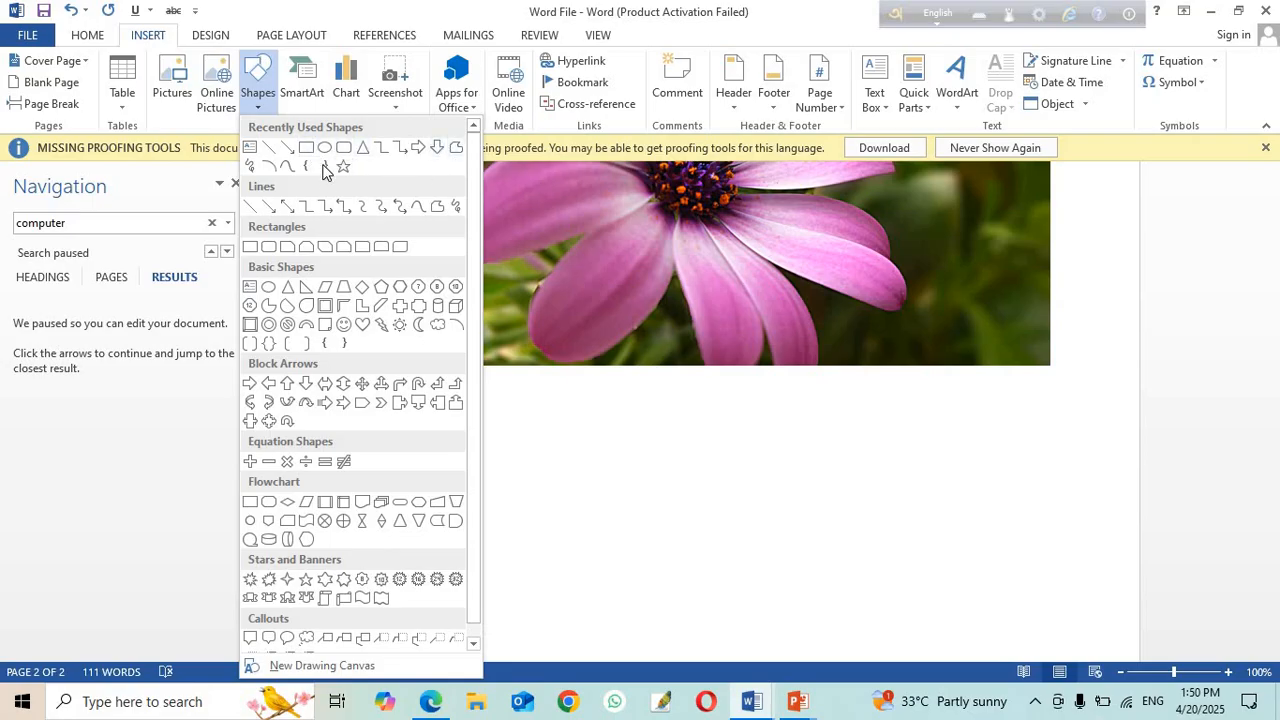
pyautogui.scroll(-1, 316, 420)
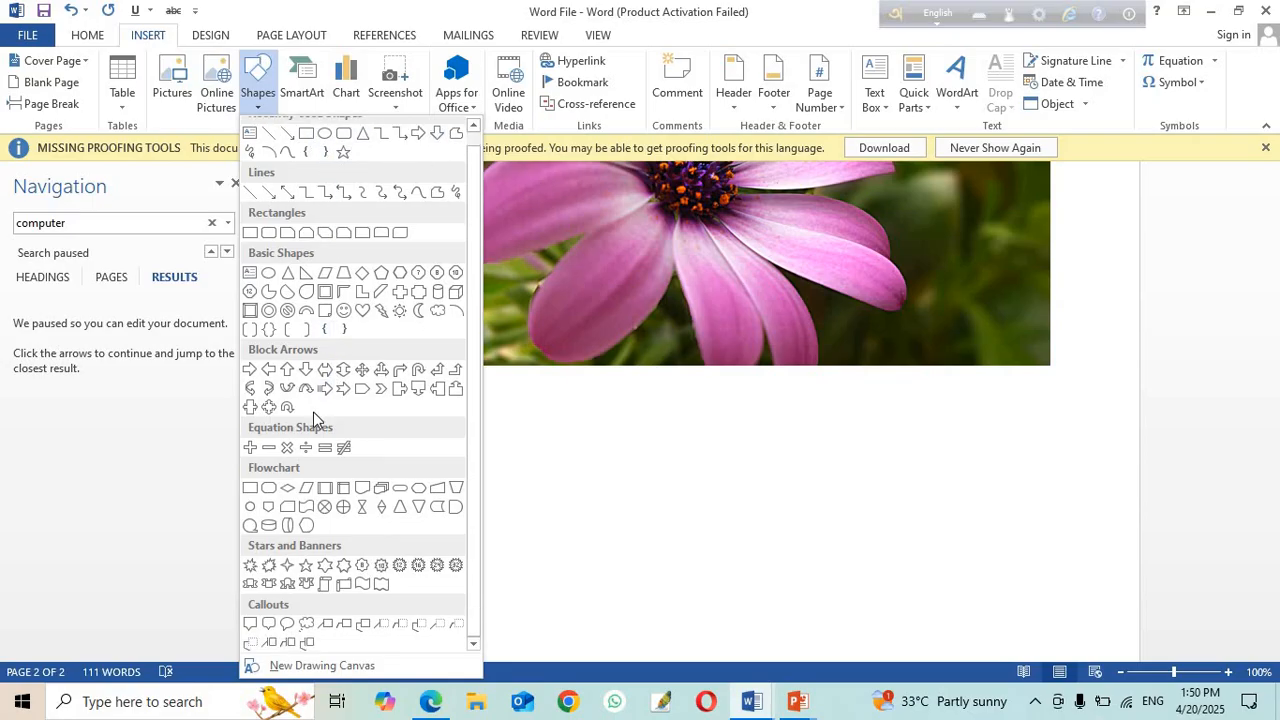
pyautogui.click(306, 134)
pyautogui.moveTo(627, 391); pyautogui.dragTo(936, 506)
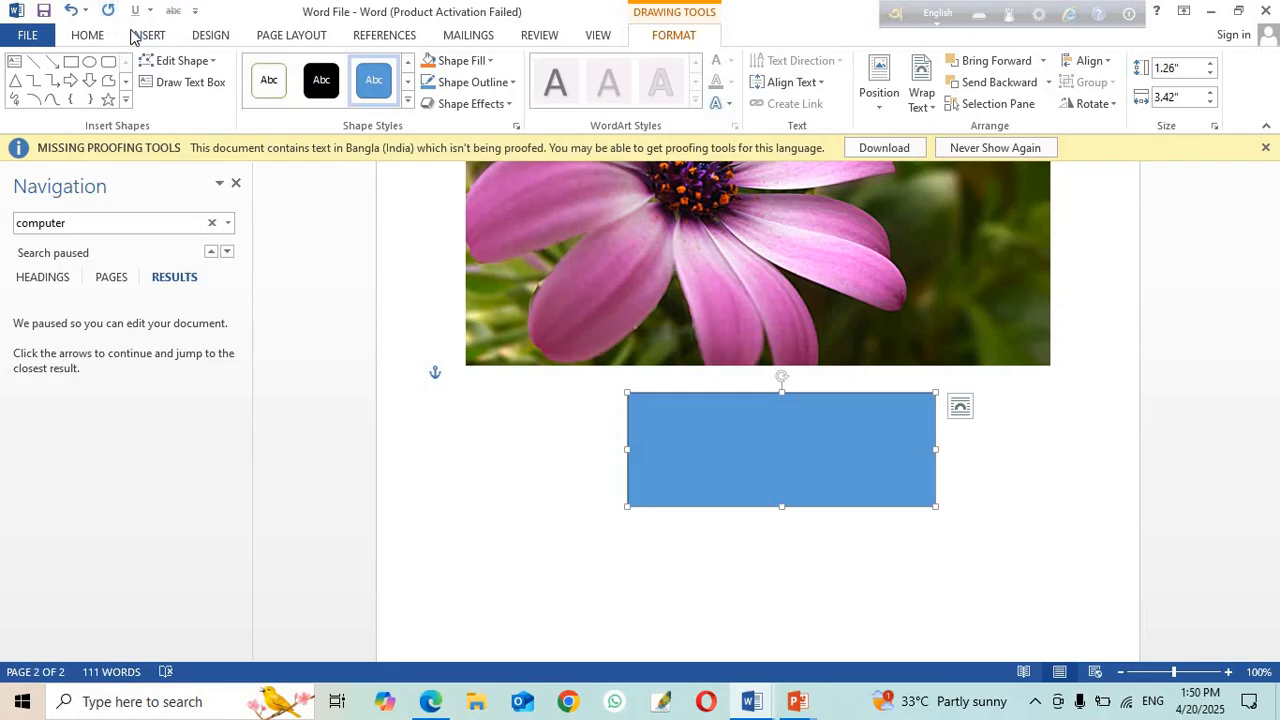
# Step: Add an oval inside the rectangle and a vertical pole line down its left edge
pyautogui.click(89, 61)
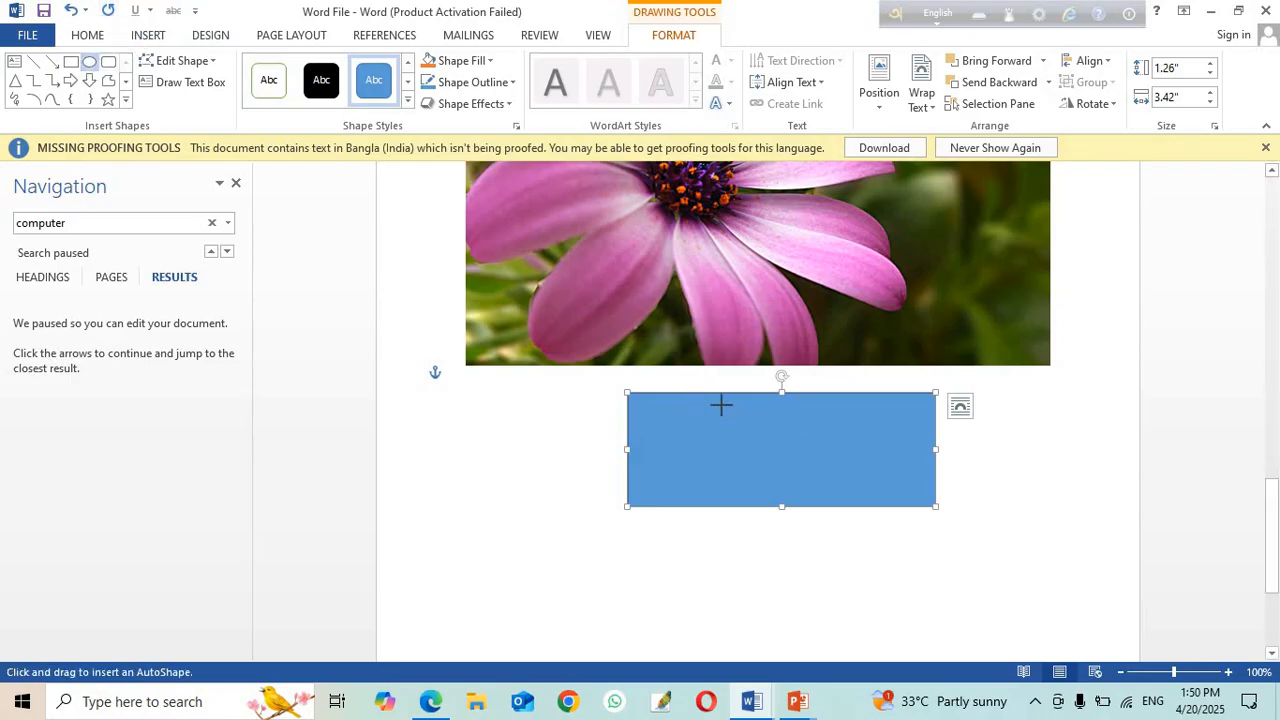
pyautogui.moveTo(721, 405); pyautogui.dragTo(745, 441)
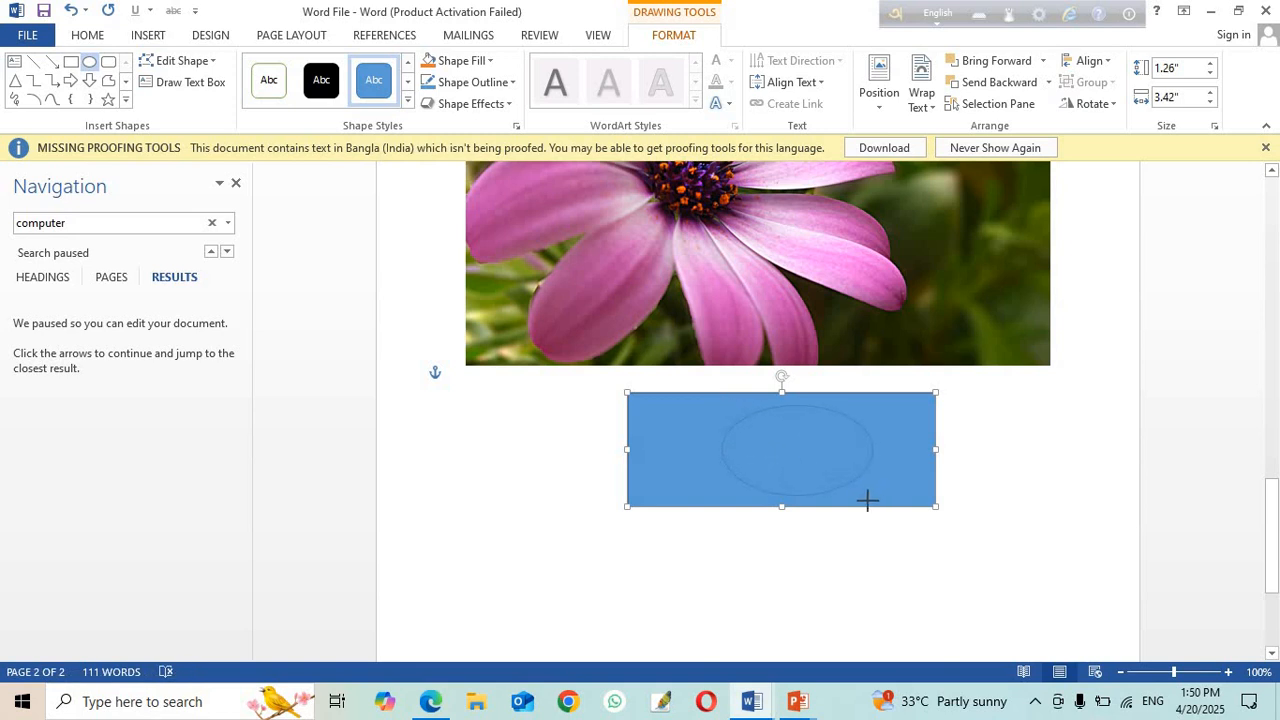
pyautogui.moveTo(853, 490); pyautogui.dragTo(853, 490)
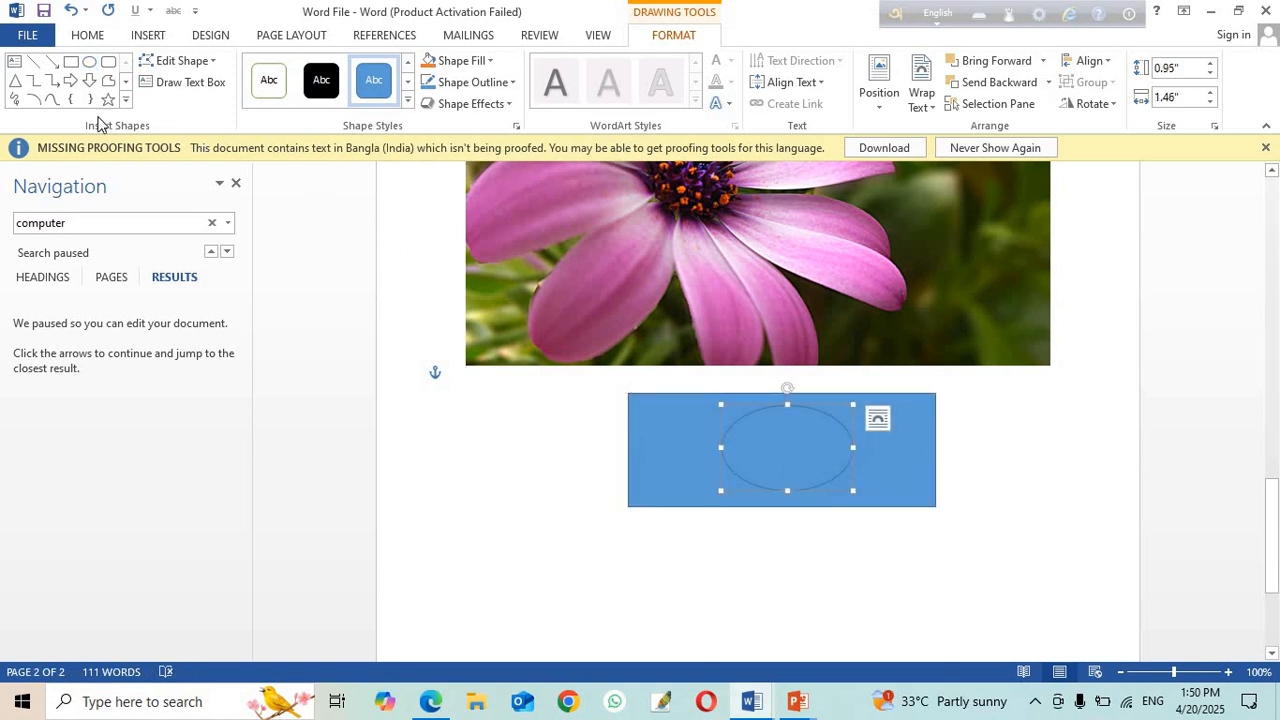
pyautogui.click(33, 61)
pyautogui.moveTo(625, 373); pyautogui.dragTo(622, 459)
pyautogui.moveTo(633, 508)
pyautogui.mouseDown()
pyautogui.moveTo(623, 591)
pyautogui.moveTo(643, 626)
pyautogui.moveTo(634, 423)
pyautogui.moveTo(615, 402)
pyautogui.moveTo(630, 397)
pyautogui.mouseUp()
pyautogui.scroll(1, 672, 391)
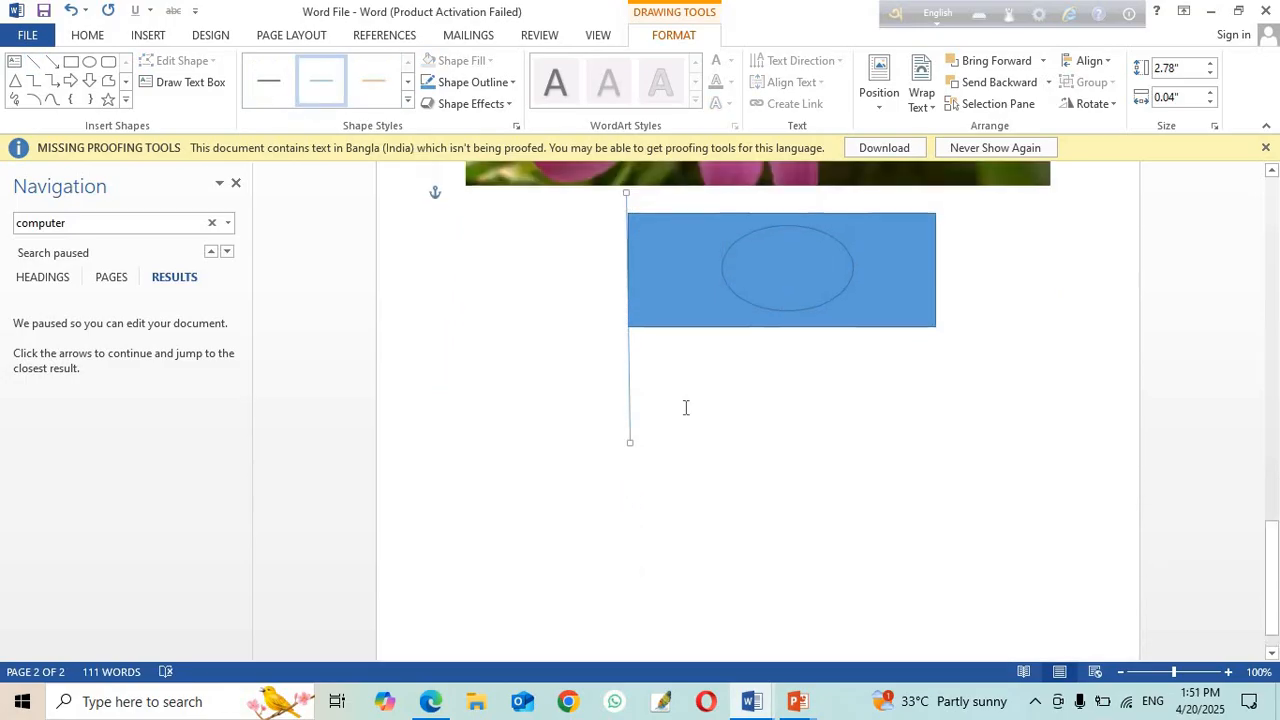
pyautogui.click(779, 294)
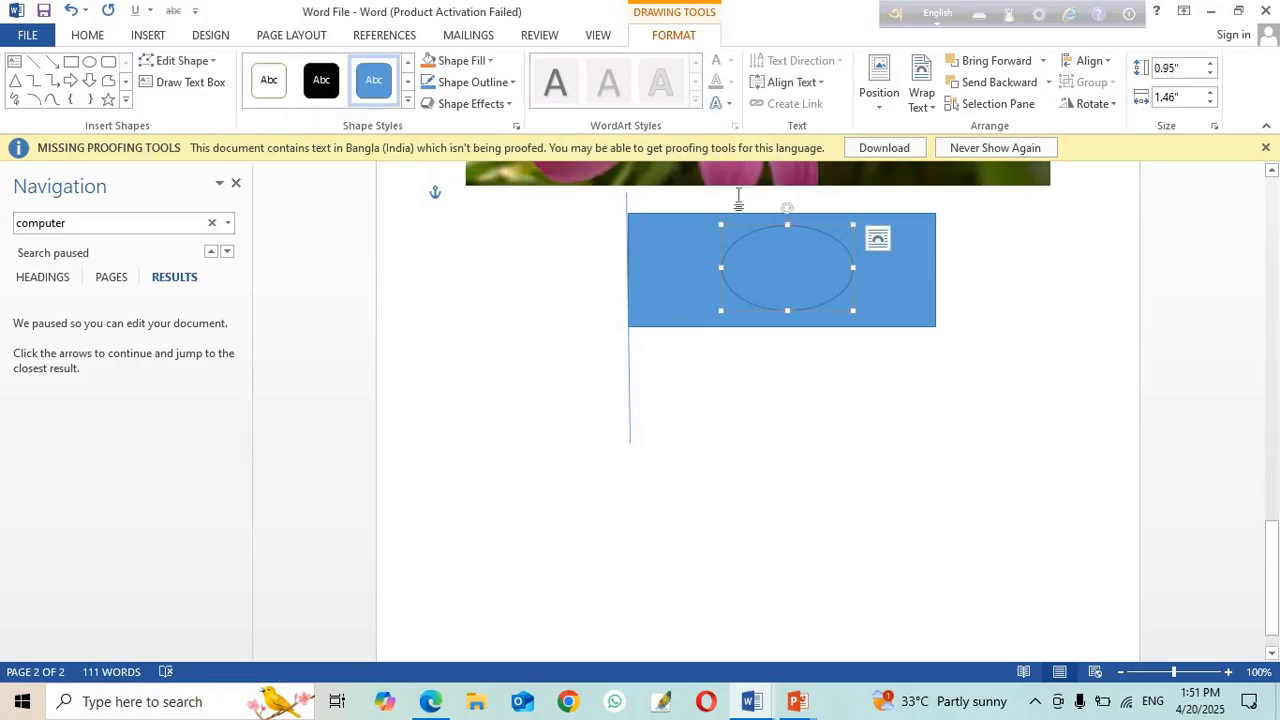
# Step: Fill the oval red and the rectangle green
pyautogui.click(490, 64)
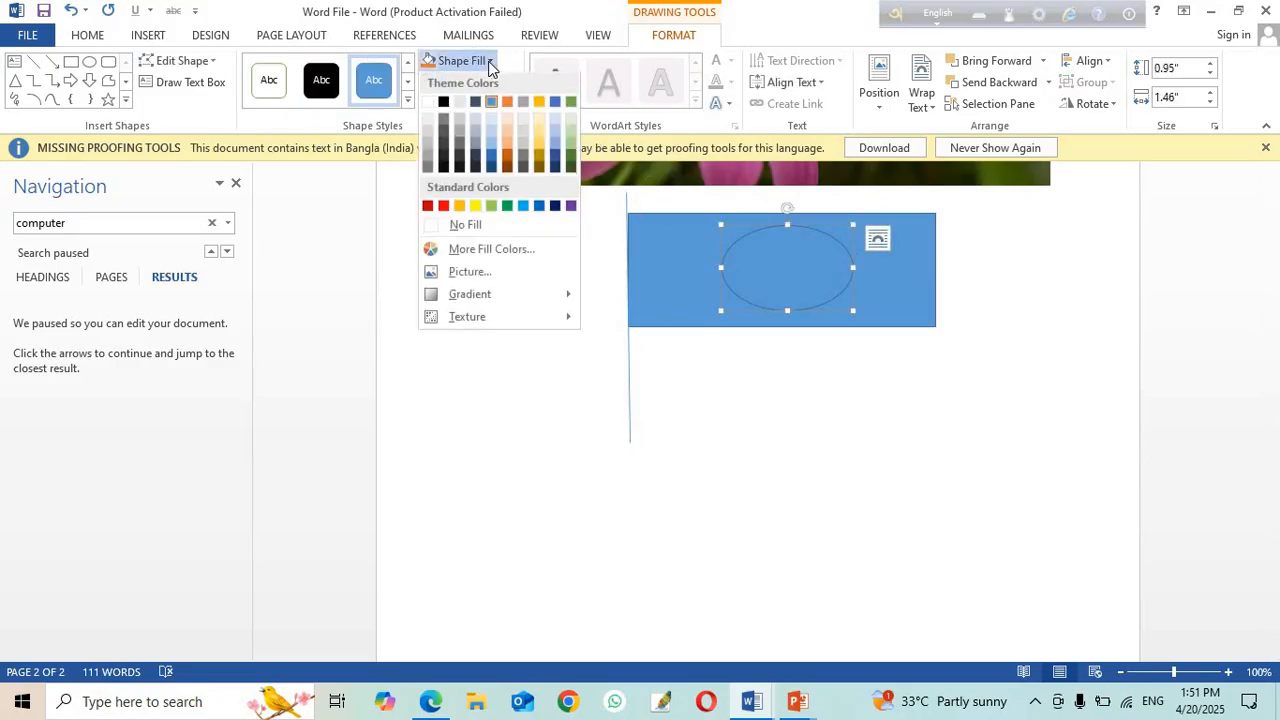
pyautogui.click(444, 207)
pyautogui.click(643, 271)
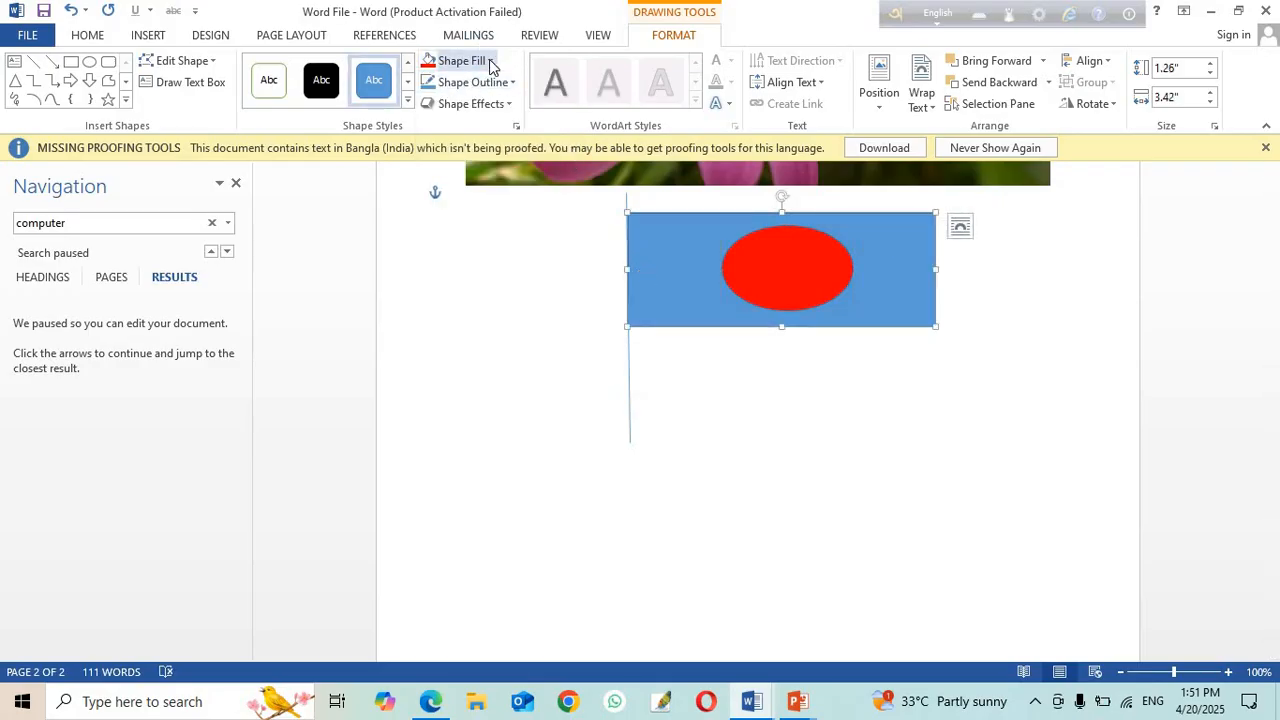
pyautogui.click(490, 62)
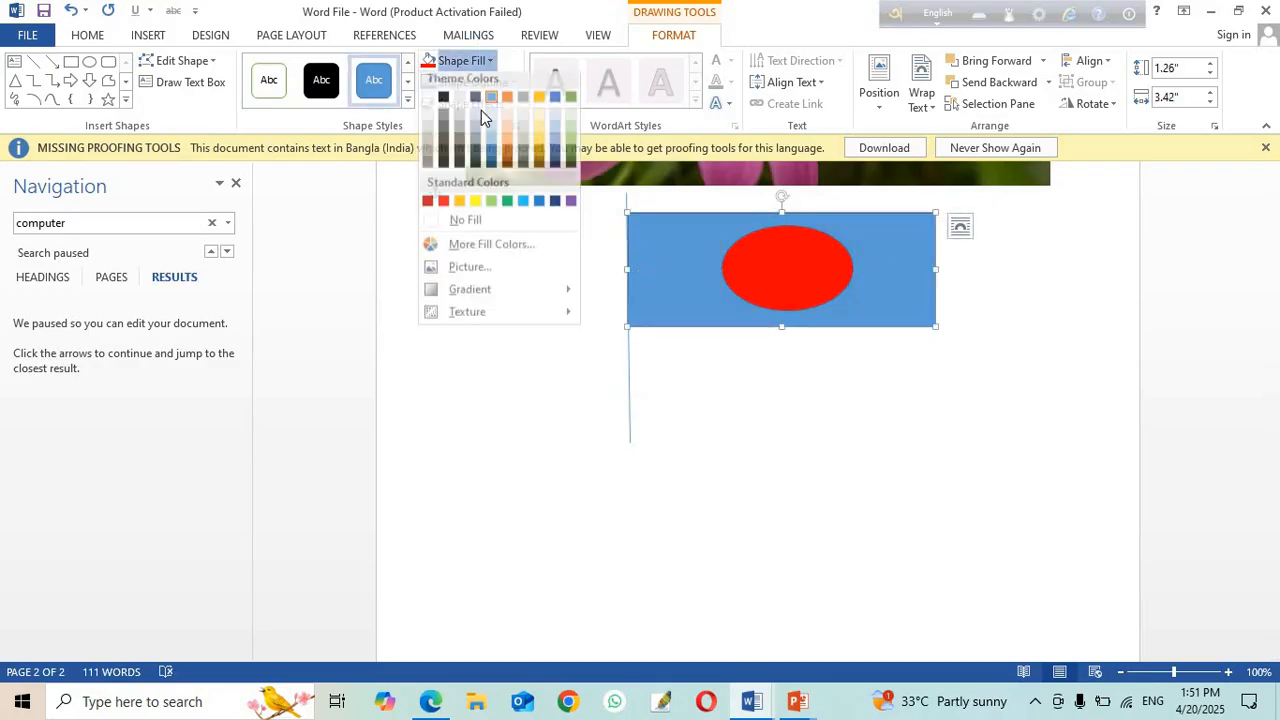
pyautogui.click(508, 207)
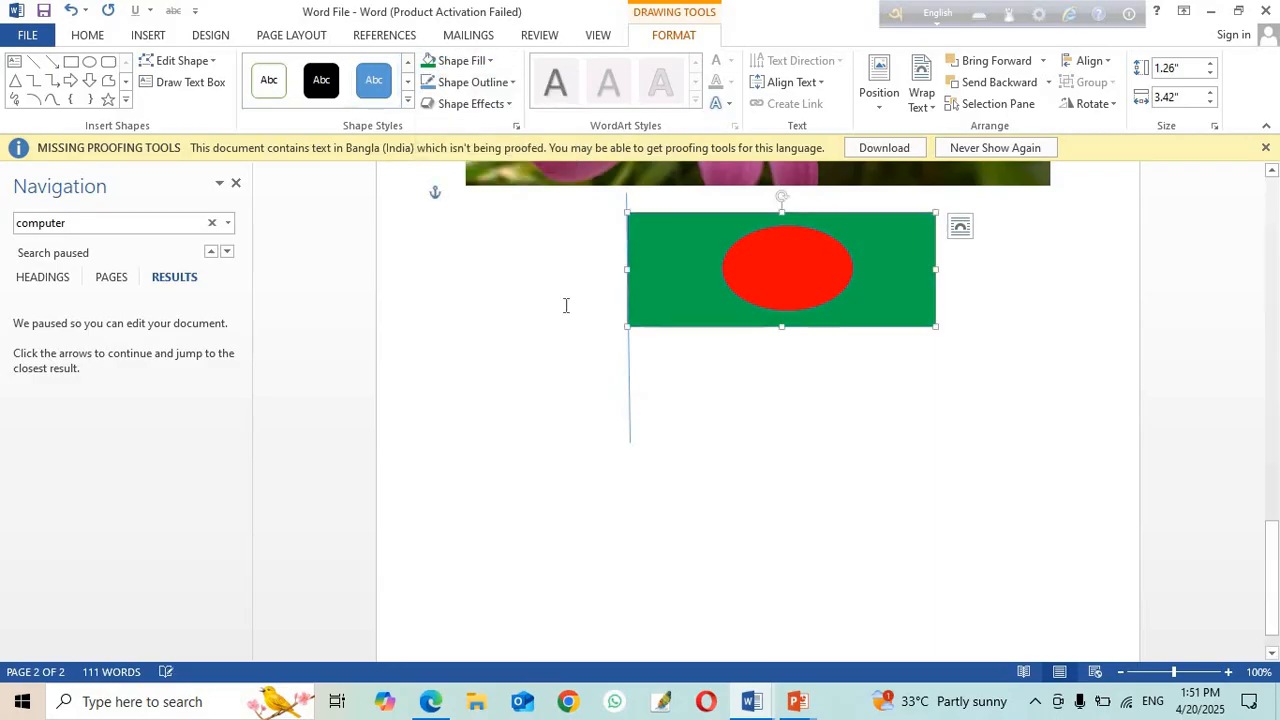
# Step: Nudge the pole line against the flag's edge and give it a black outline
pyautogui.click(630, 367)
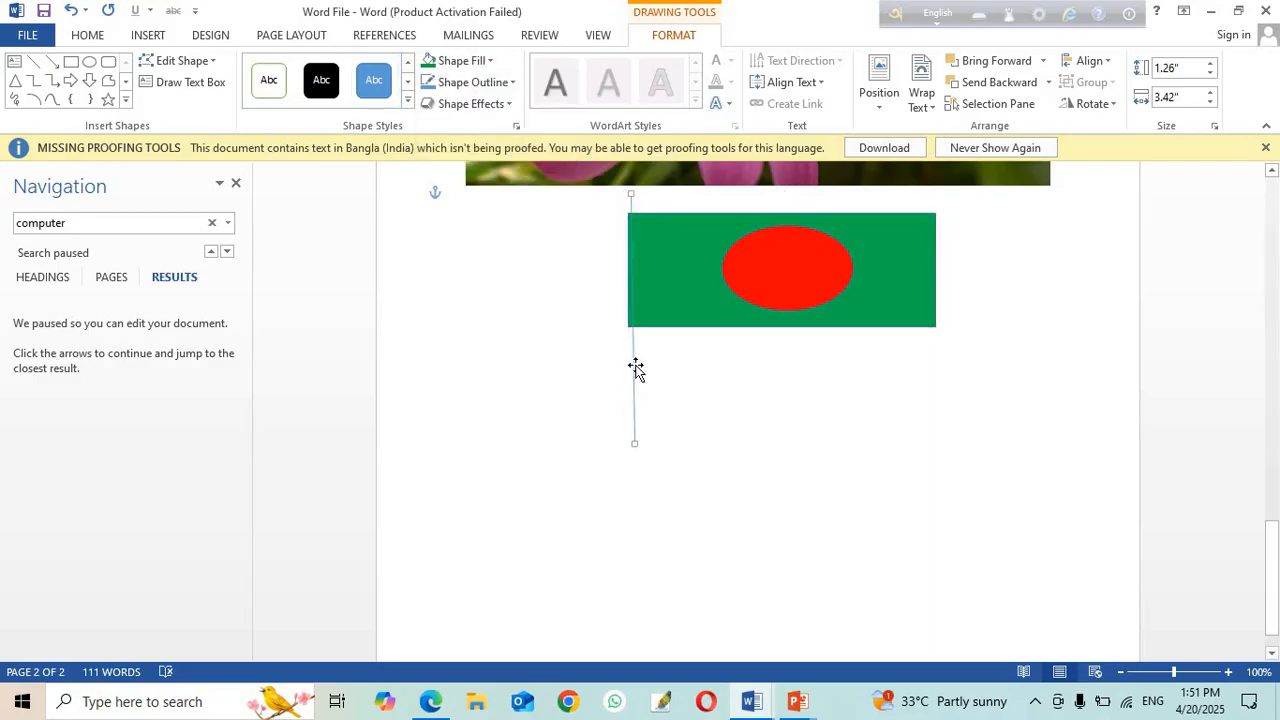
pyautogui.moveTo(634, 369); pyautogui.dragTo(631, 377)
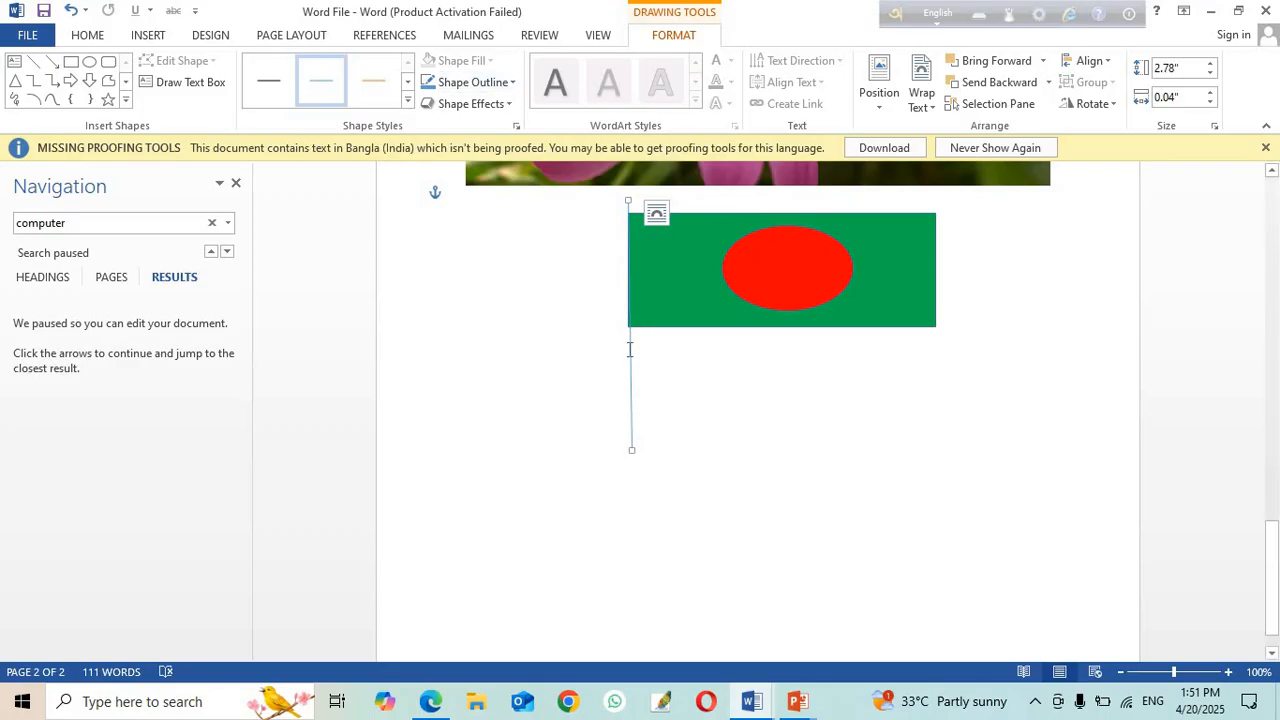
pyautogui.click(512, 83)
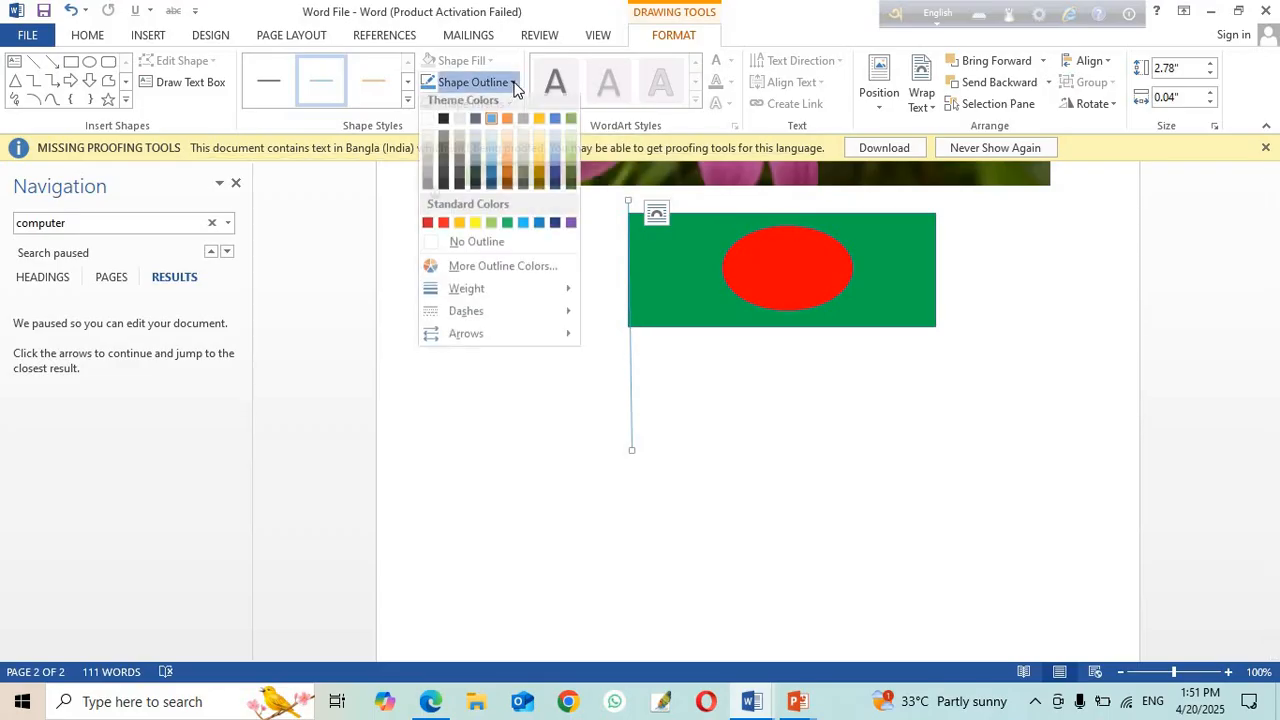
pyautogui.click(443, 125)
pyautogui.click(808, 397)
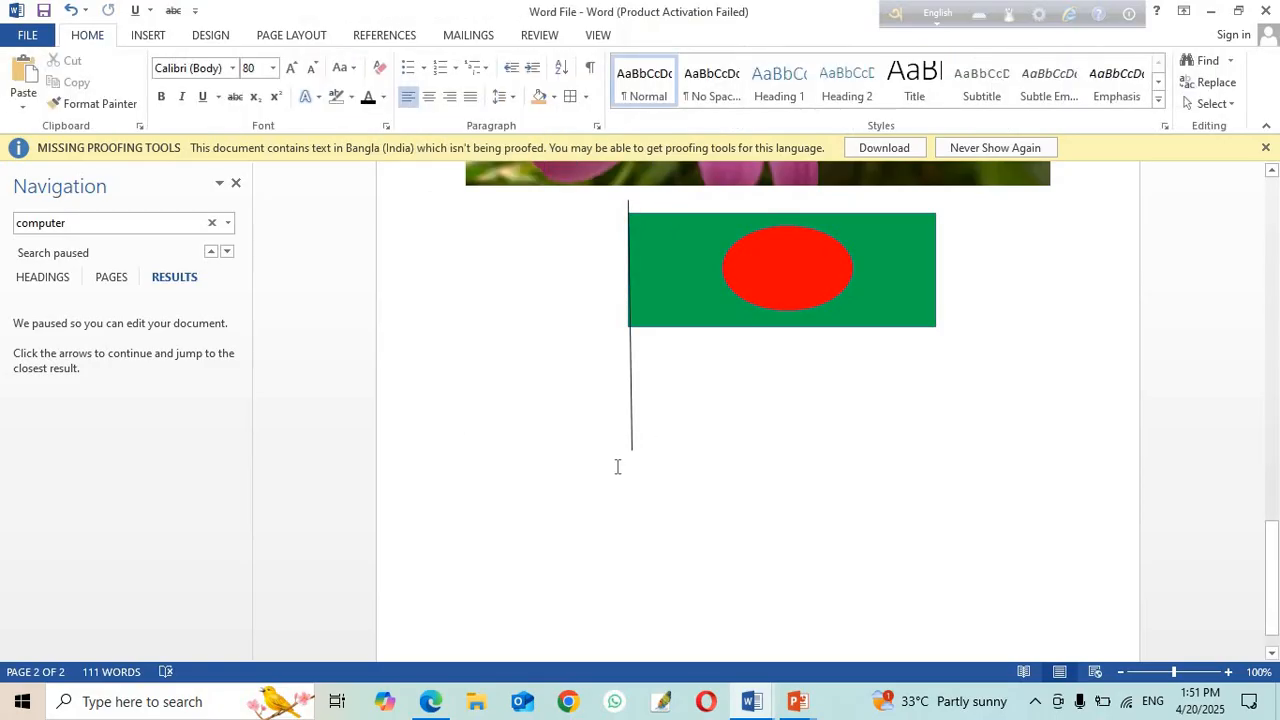
# Step: Draw a text box beneath the flag and shrink its height to 0.65"
pyautogui.scroll(2, 666, 468)
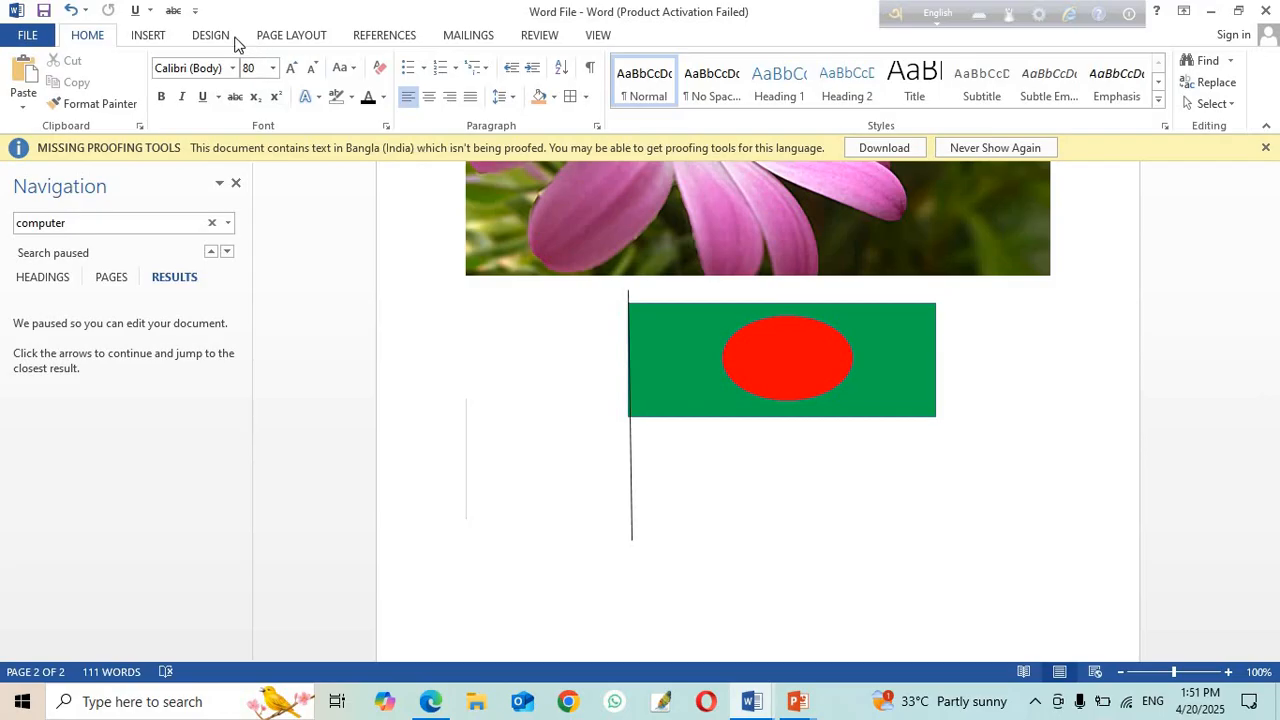
pyautogui.click(155, 36)
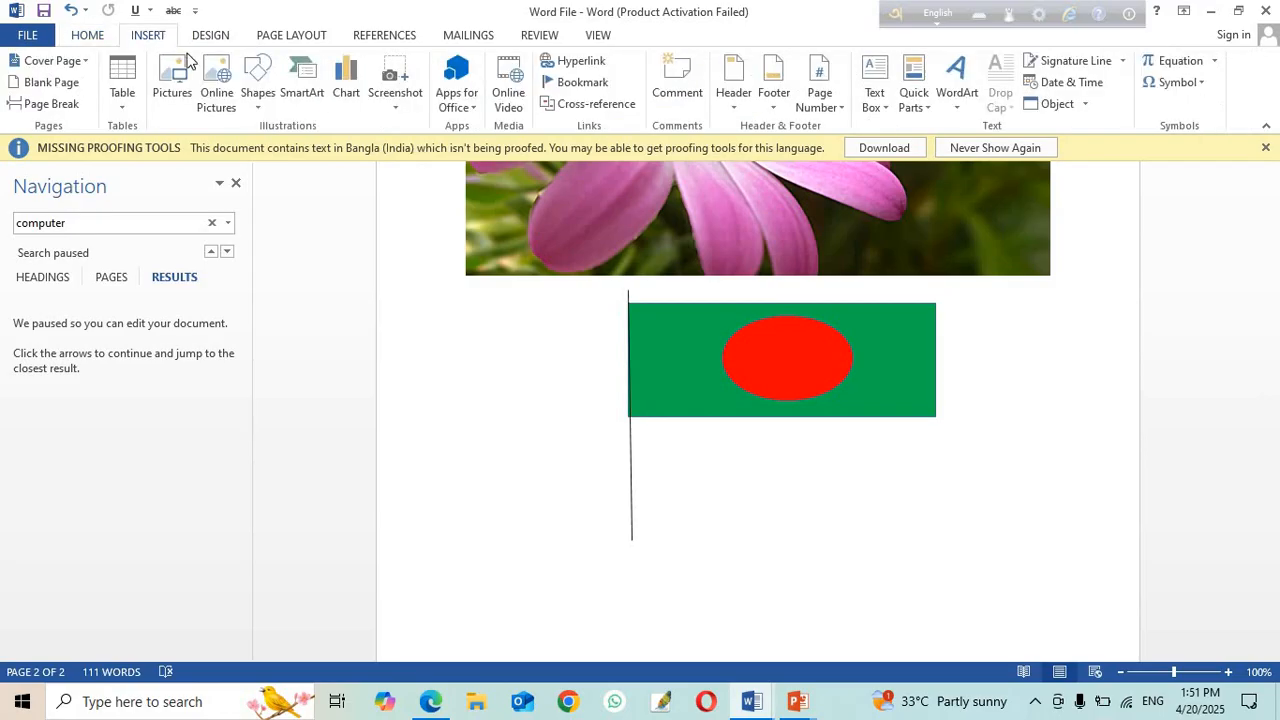
pyautogui.click(257, 103)
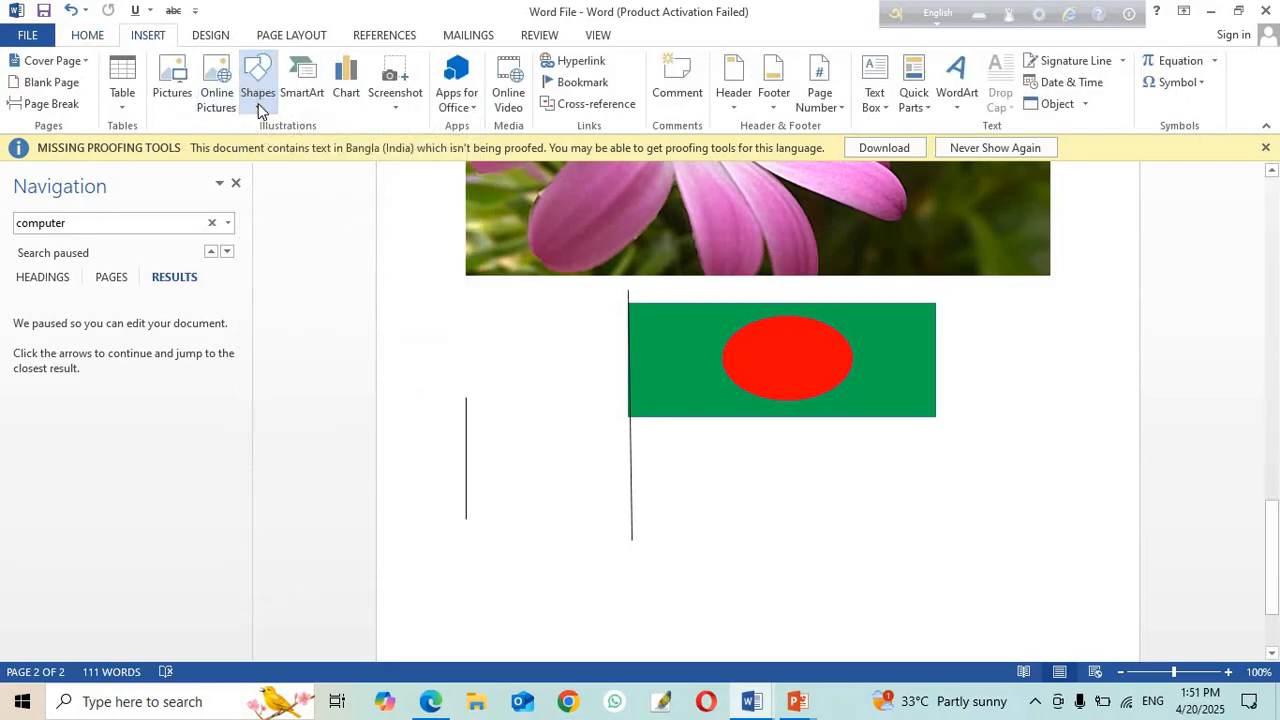
pyautogui.click(259, 107)
pyautogui.click(258, 110)
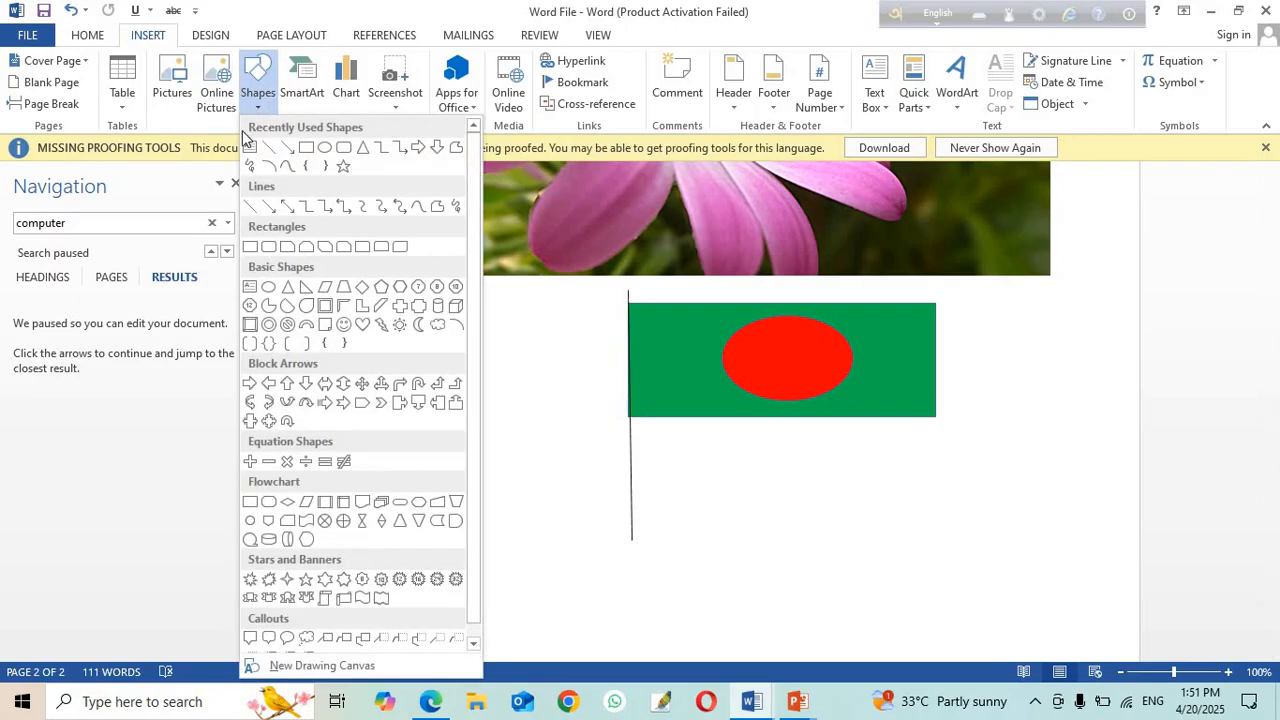
pyautogui.click(251, 149)
pyautogui.hotkey('alt', 'f')
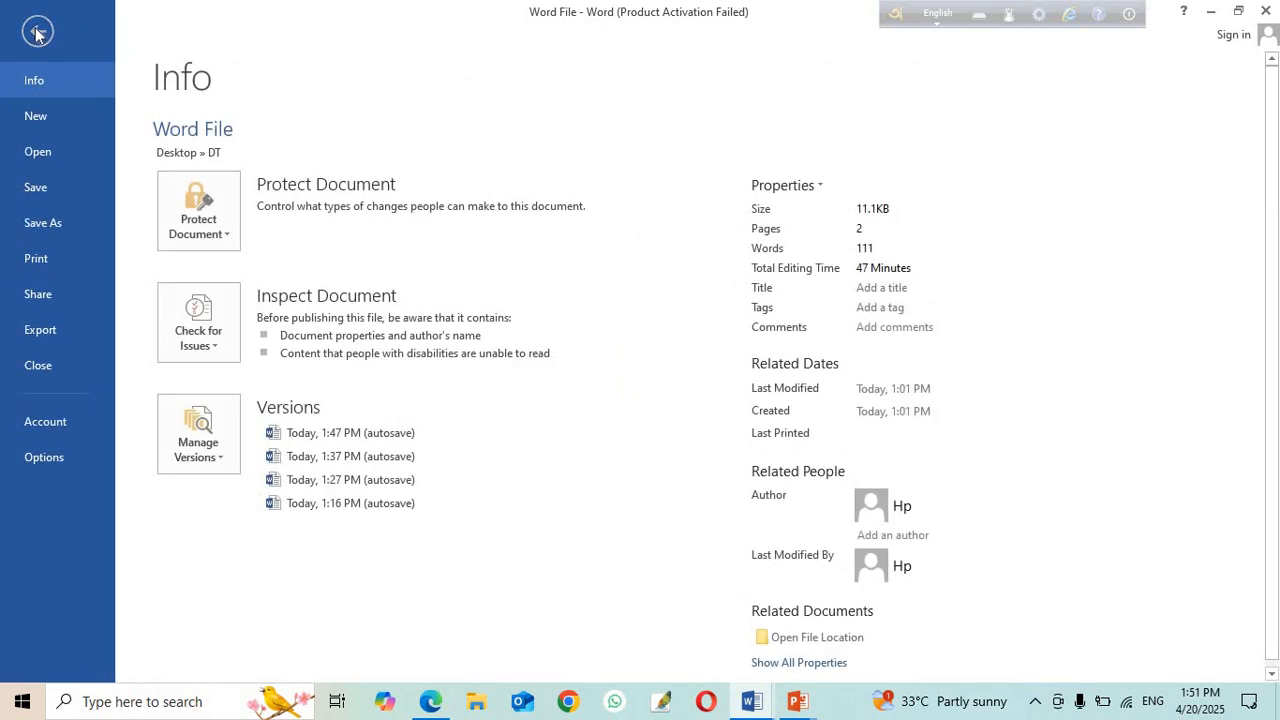
pyautogui.click(37, 32)
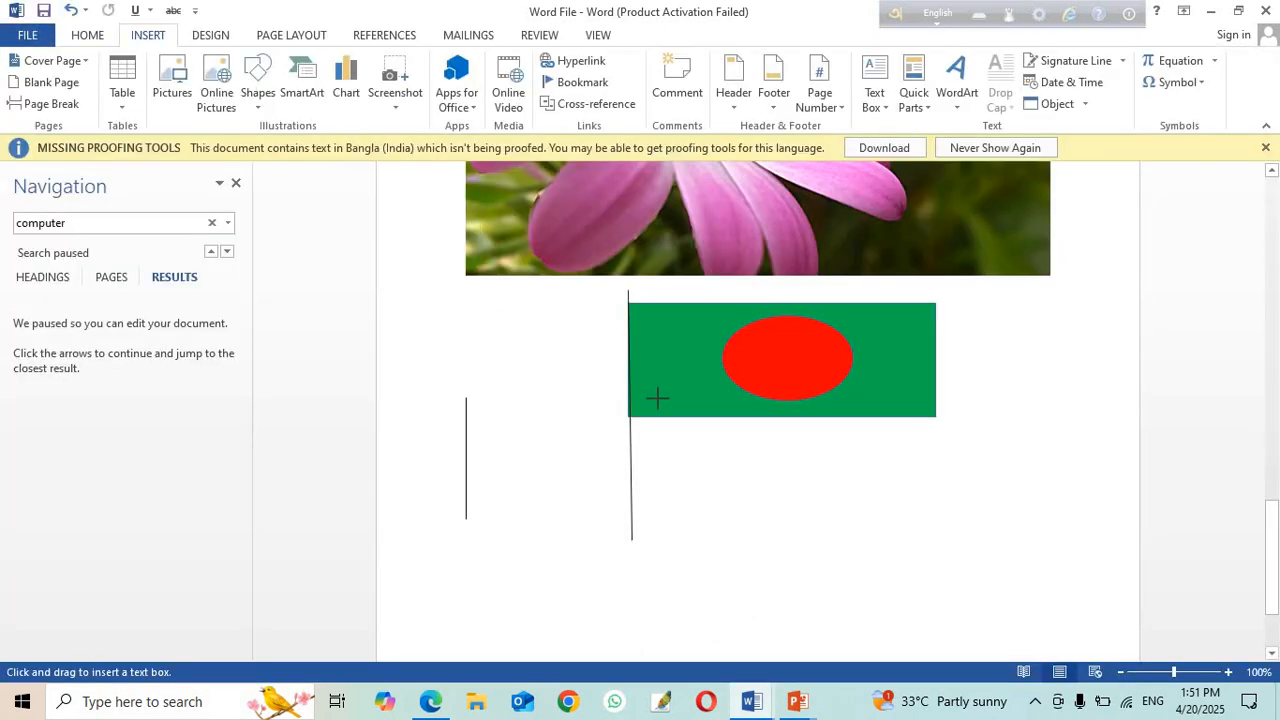
pyautogui.moveTo(657, 398)
pyautogui.mouseDown()
pyautogui.moveTo(686, 488)
pyautogui.moveTo(848, 471)
pyautogui.moveTo(953, 484)
pyautogui.mouseUp()
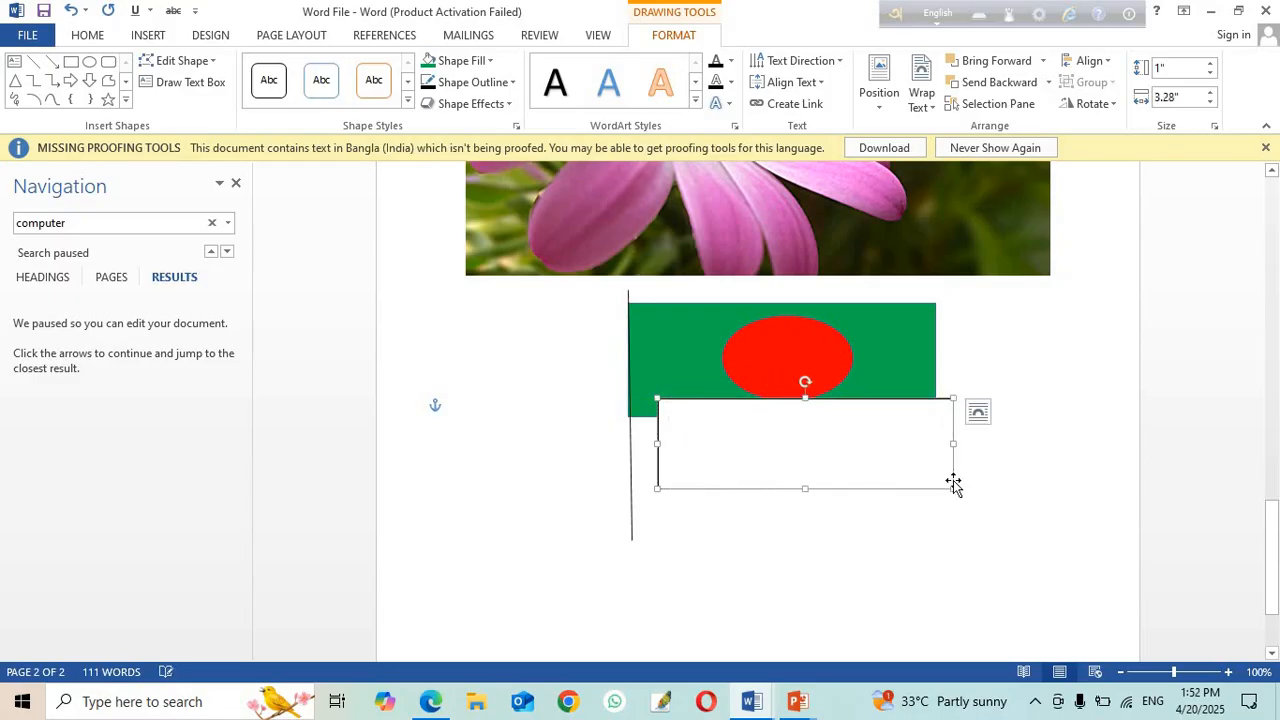
pyautogui.moveTo(805, 400); pyautogui.dragTo(805, 430)
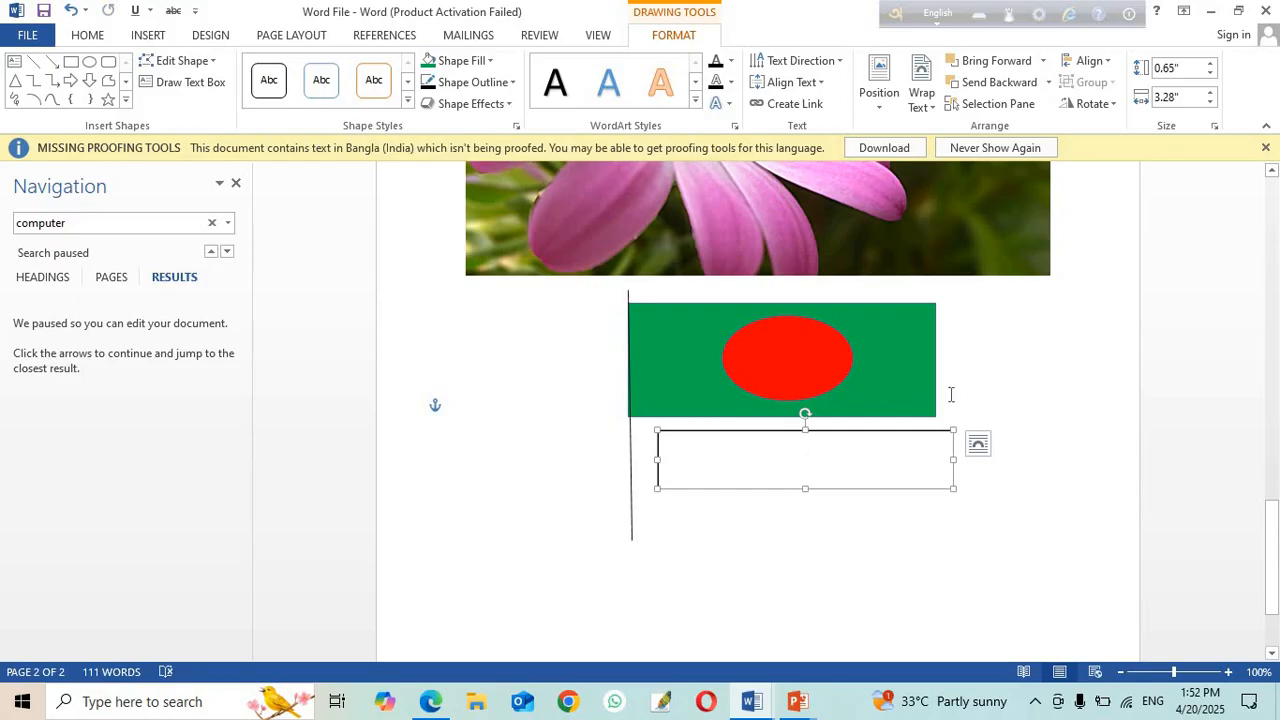
pyautogui.click(148, 35)
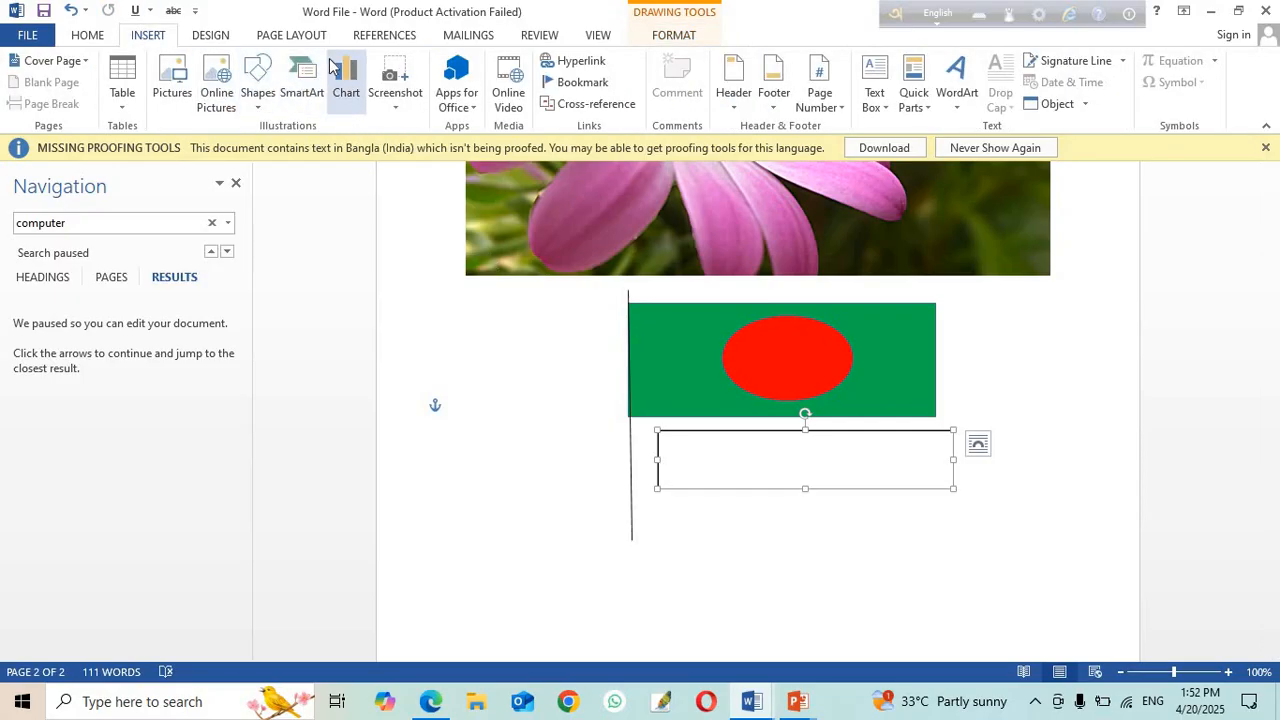
# Step: Pick the Cycle > Diverging Radial layout from the SmartArt gallery and insert it
pyautogui.click(310, 80)
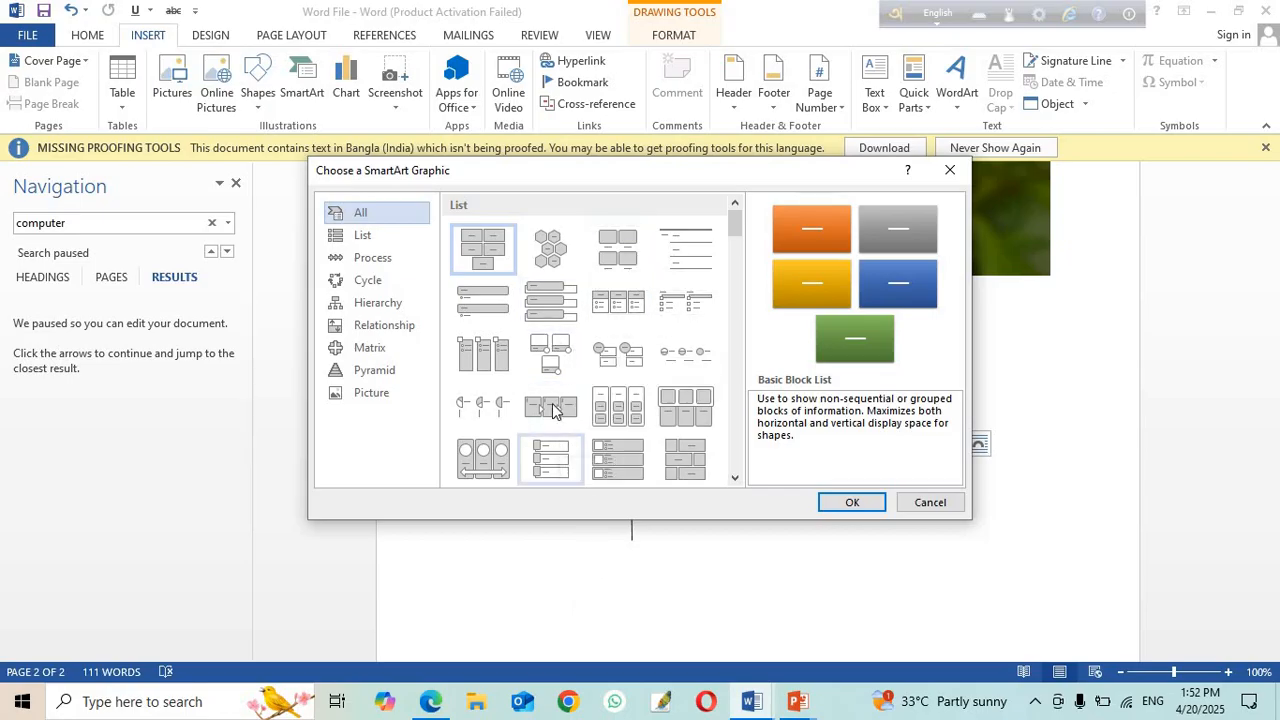
pyautogui.scroll(-2, 557, 410)
pyautogui.scroll(-8, 557, 405)
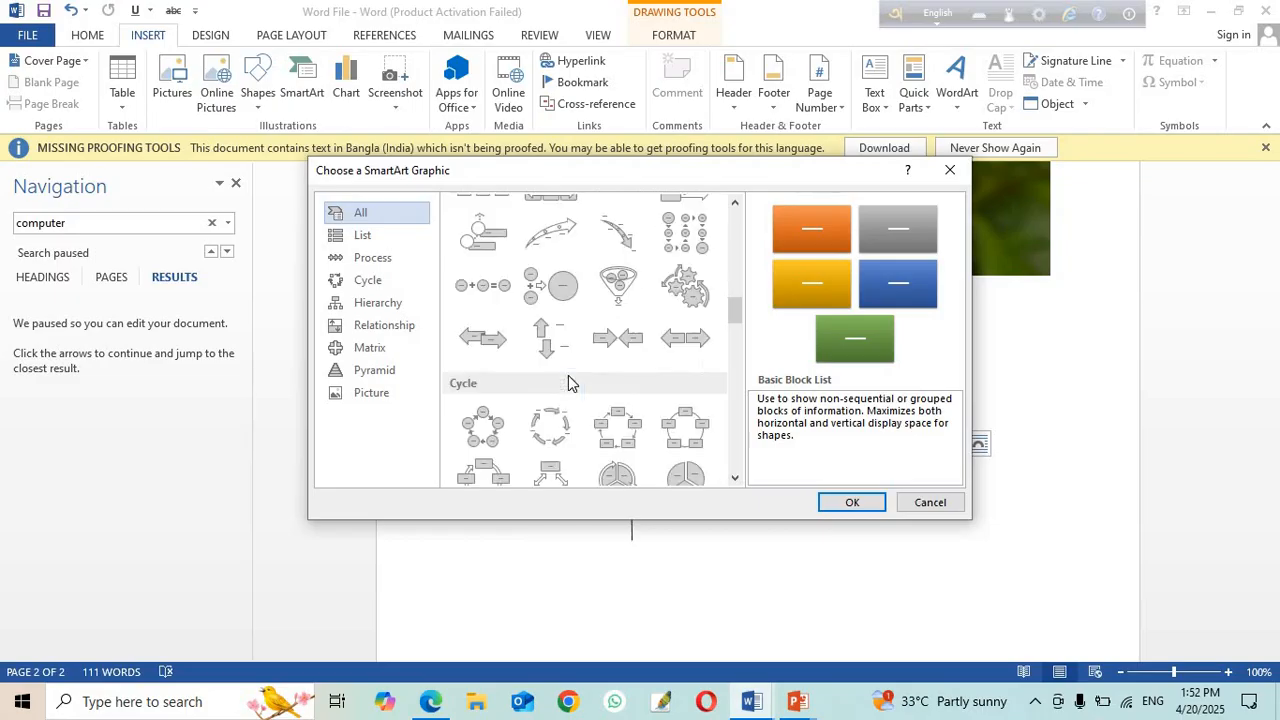
pyautogui.scroll(-10, 570, 383)
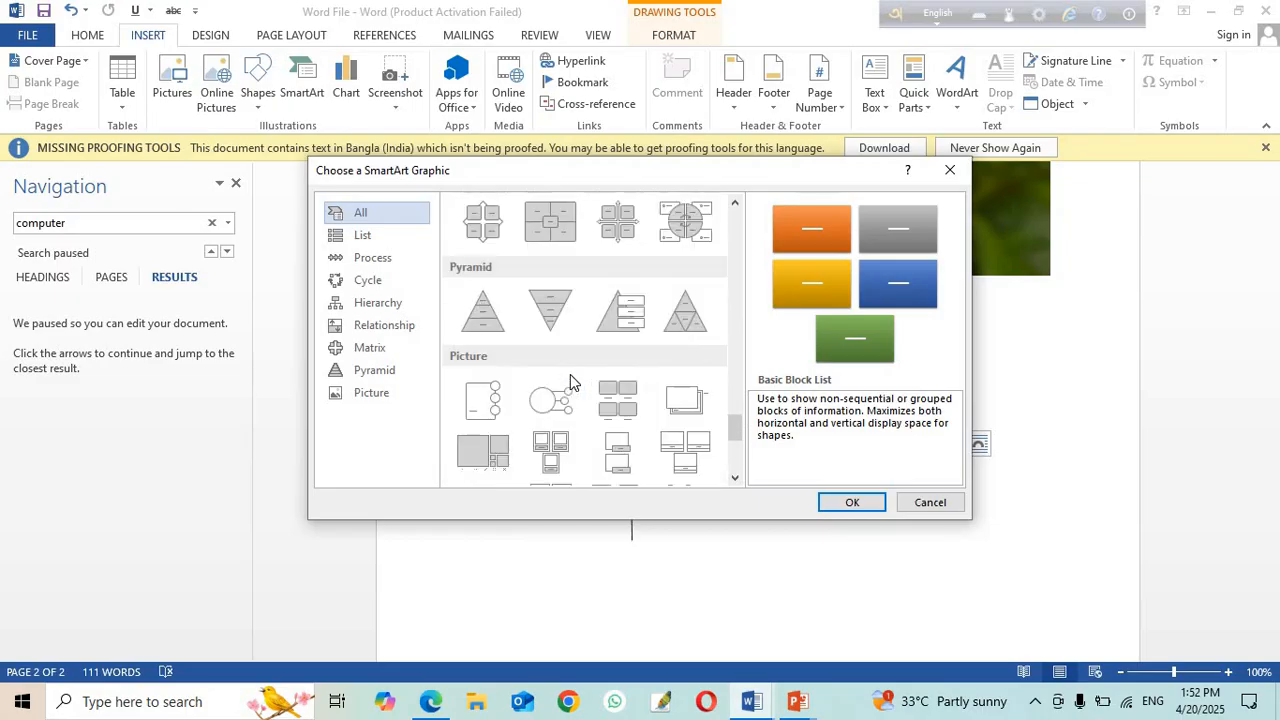
pyautogui.scroll(-3, 573, 383)
pyautogui.scroll(-1, 573, 383)
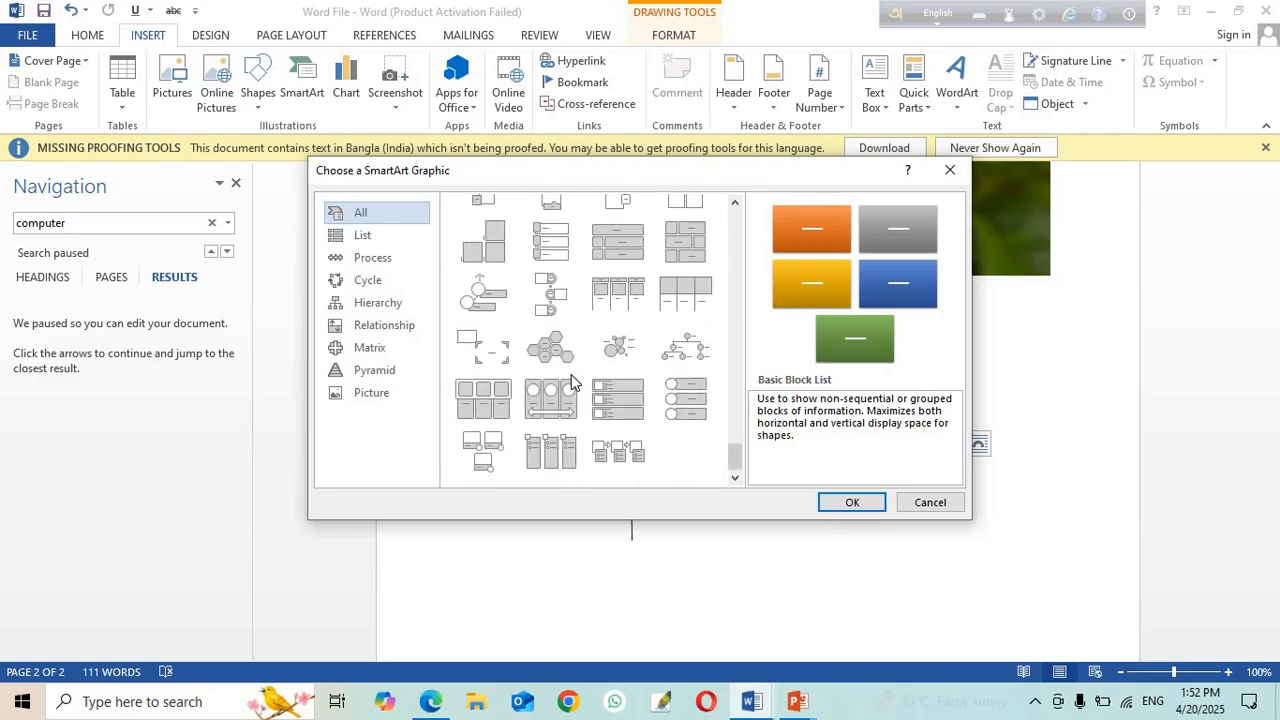
pyautogui.scroll(3, 574, 383)
pyautogui.scroll(6, 573, 383)
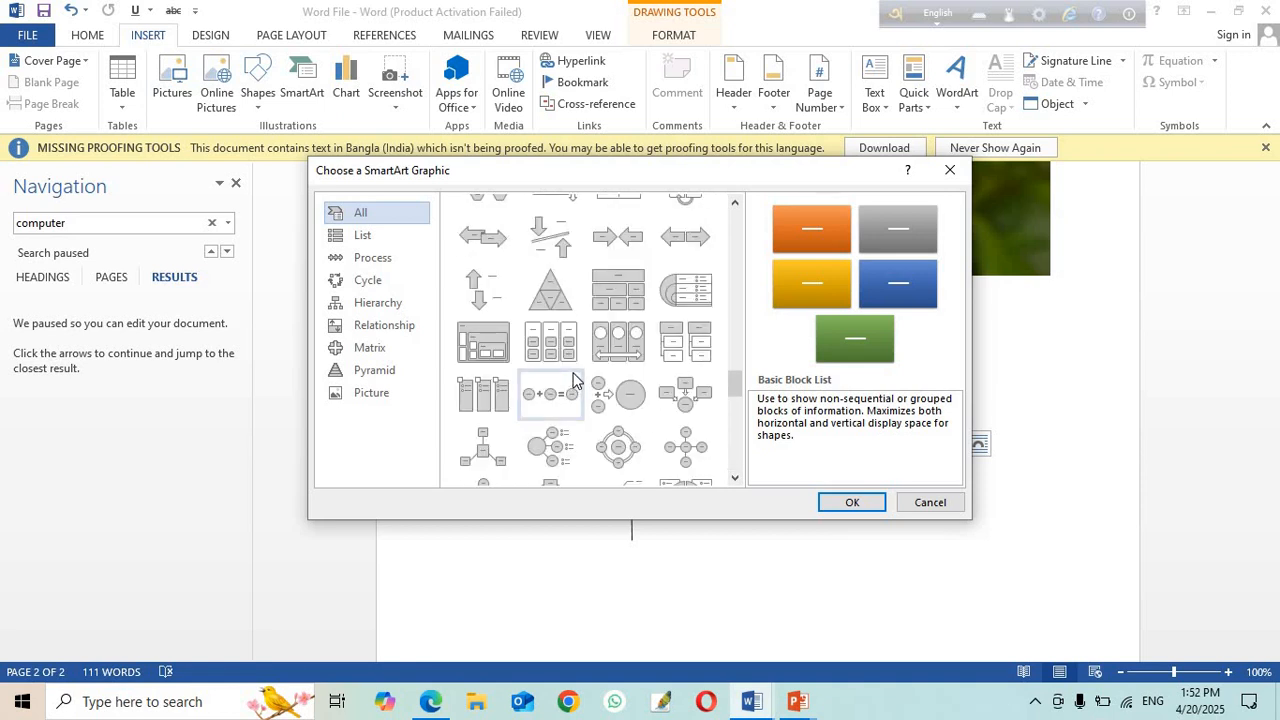
pyautogui.scroll(6, 573, 380)
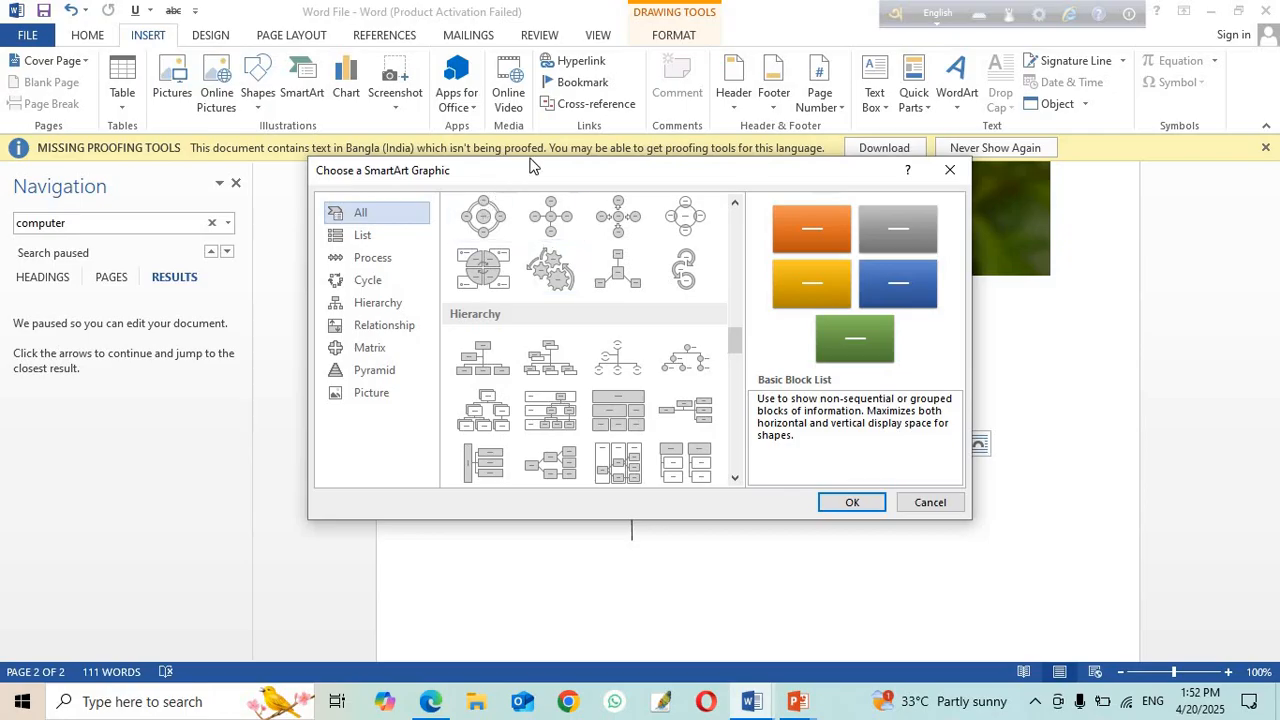
pyautogui.click(625, 219)
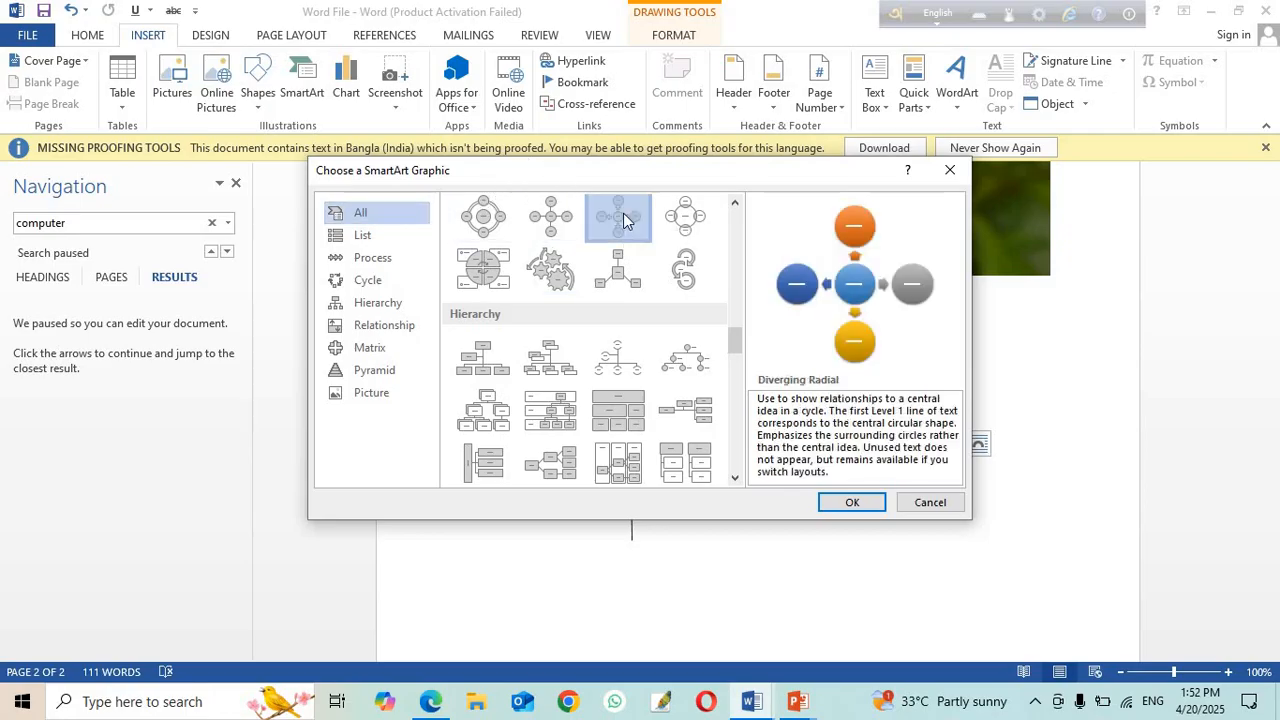
pyautogui.click(852, 503)
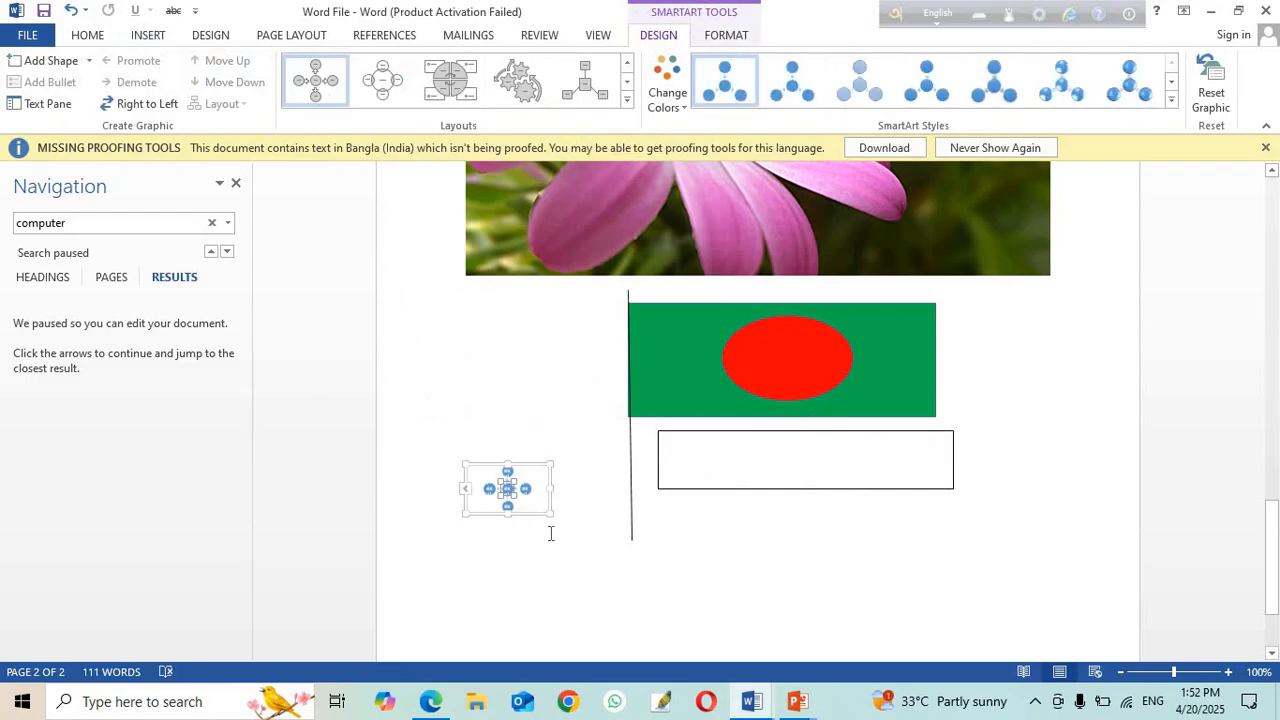
# Step: Enlarge the Diverging Radial SmartArt by dragging its corner handle
pyautogui.moveTo(550, 515); pyautogui.dragTo(631, 643)
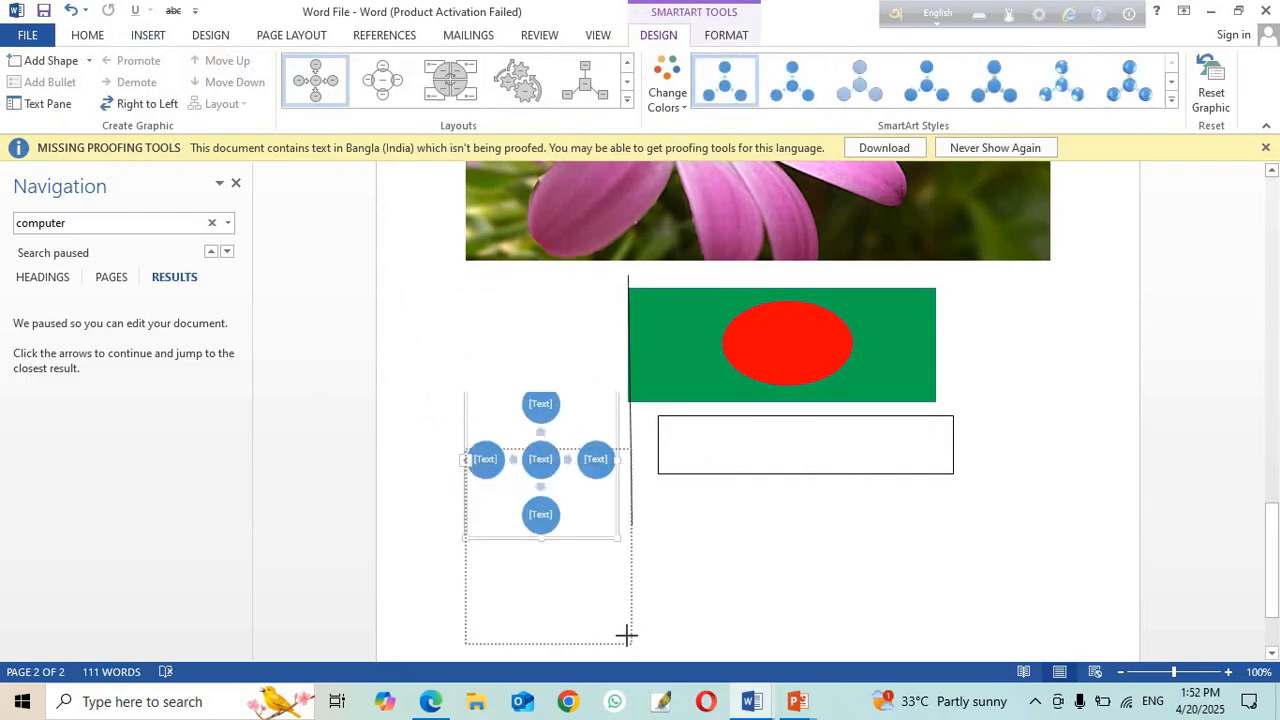
pyautogui.click(551, 478)
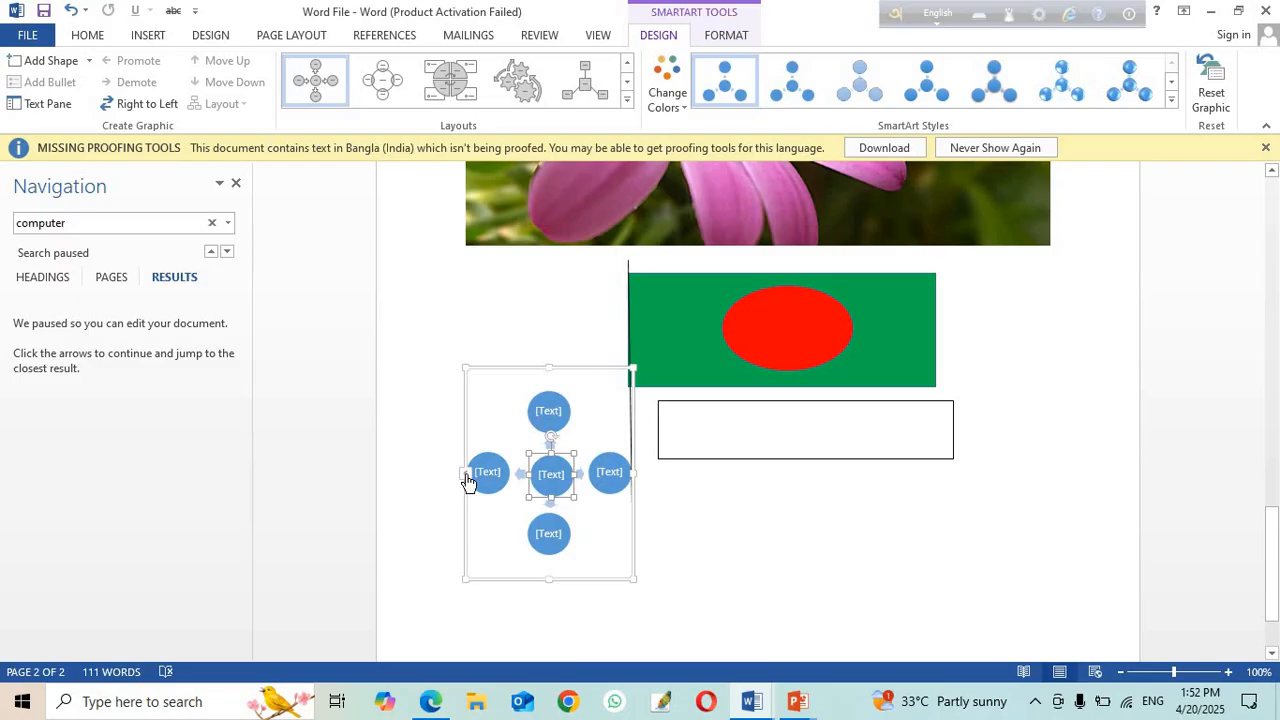
pyautogui.moveTo(463, 365); pyautogui.dragTo(374, 331)
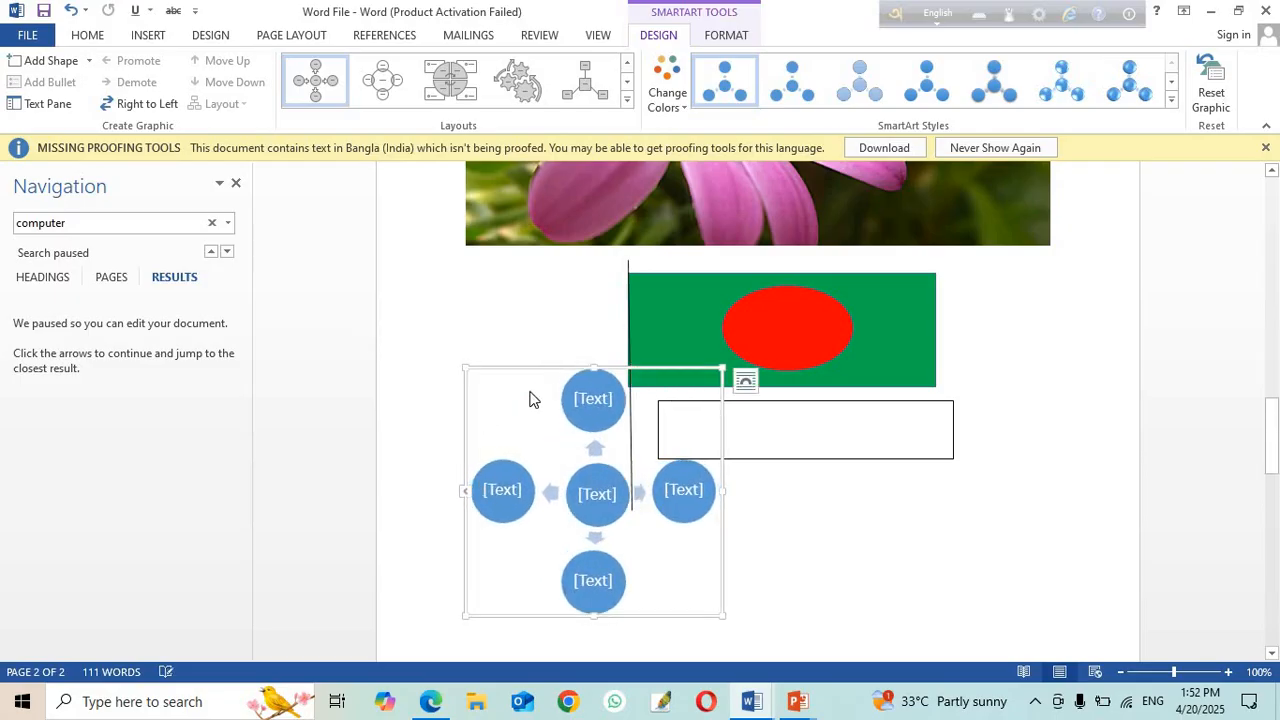
# Step: Move the SmartArt up beside the flag and reopen the SmartArt gallery
pyautogui.click(445, 335)
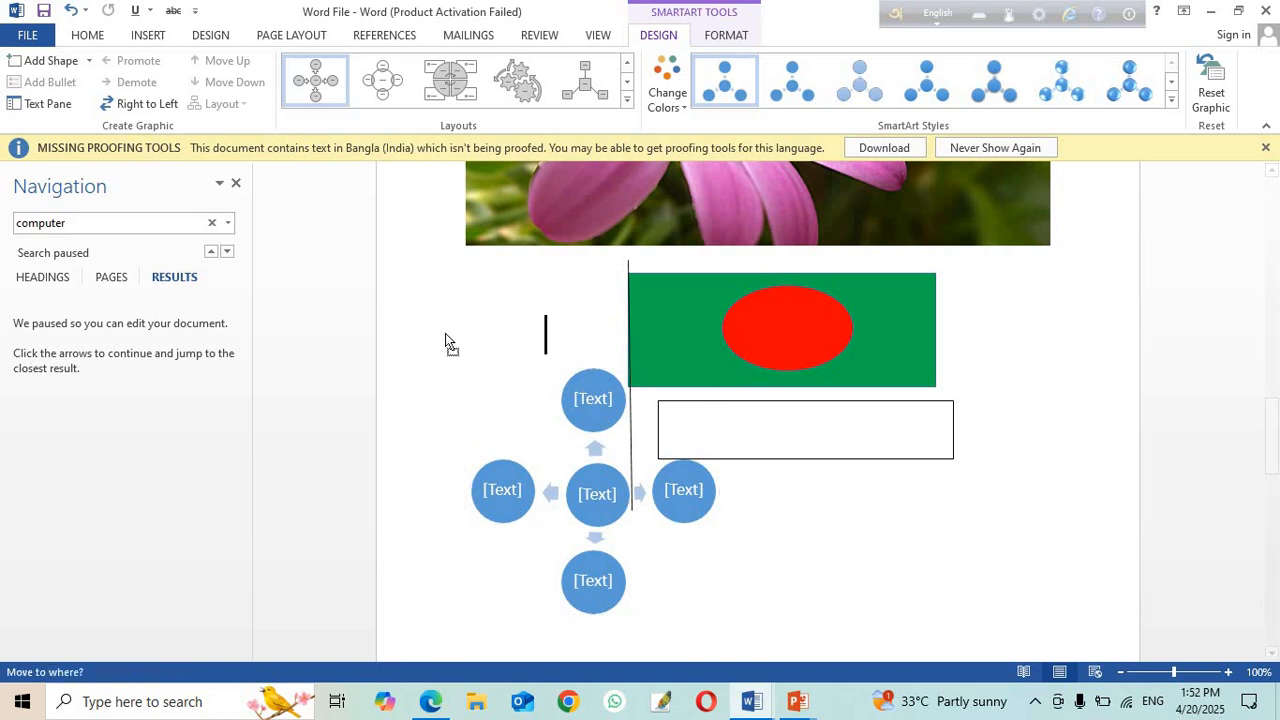
pyautogui.moveTo(510, 446); pyautogui.dragTo(672, 508)
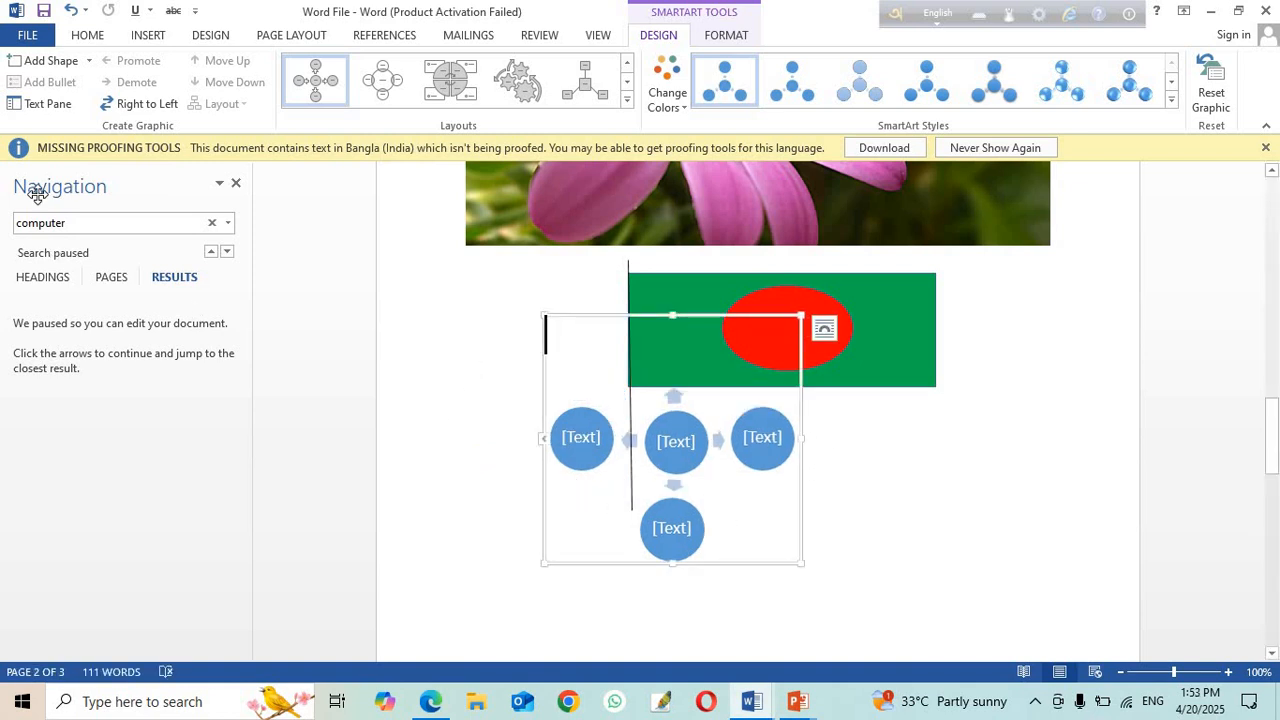
pyautogui.click(150, 36)
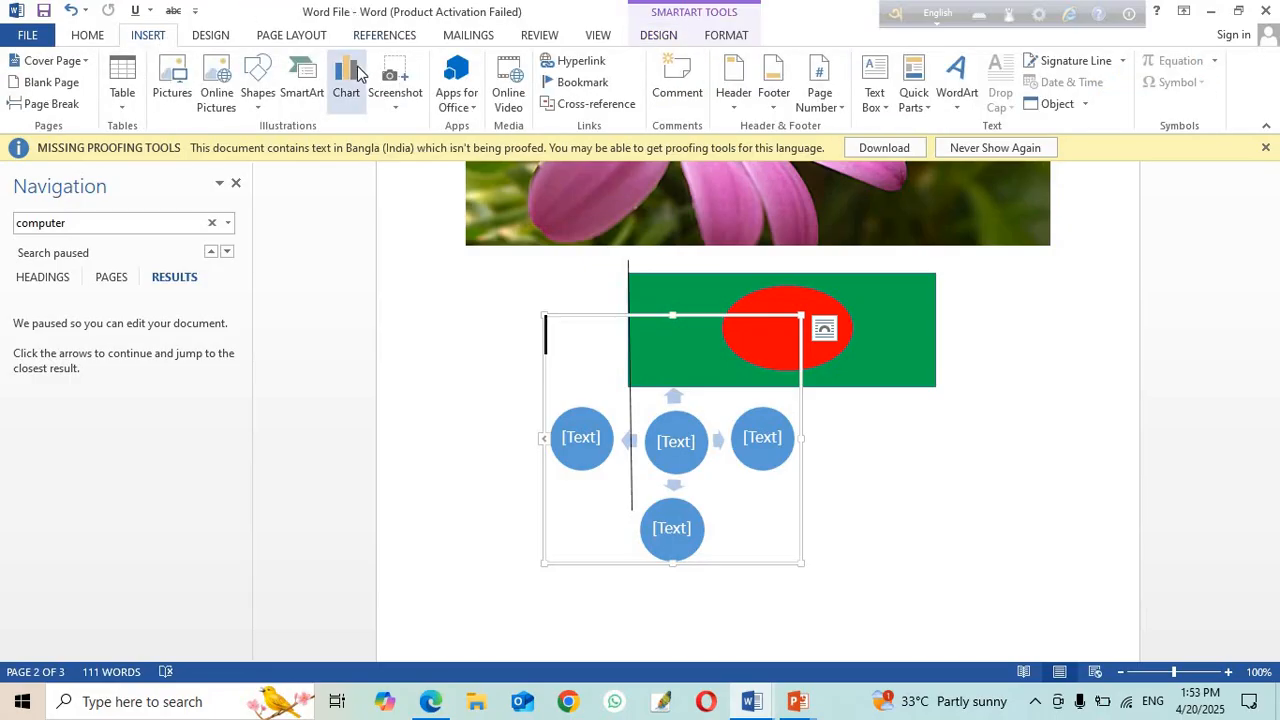
pyautogui.click(301, 95)
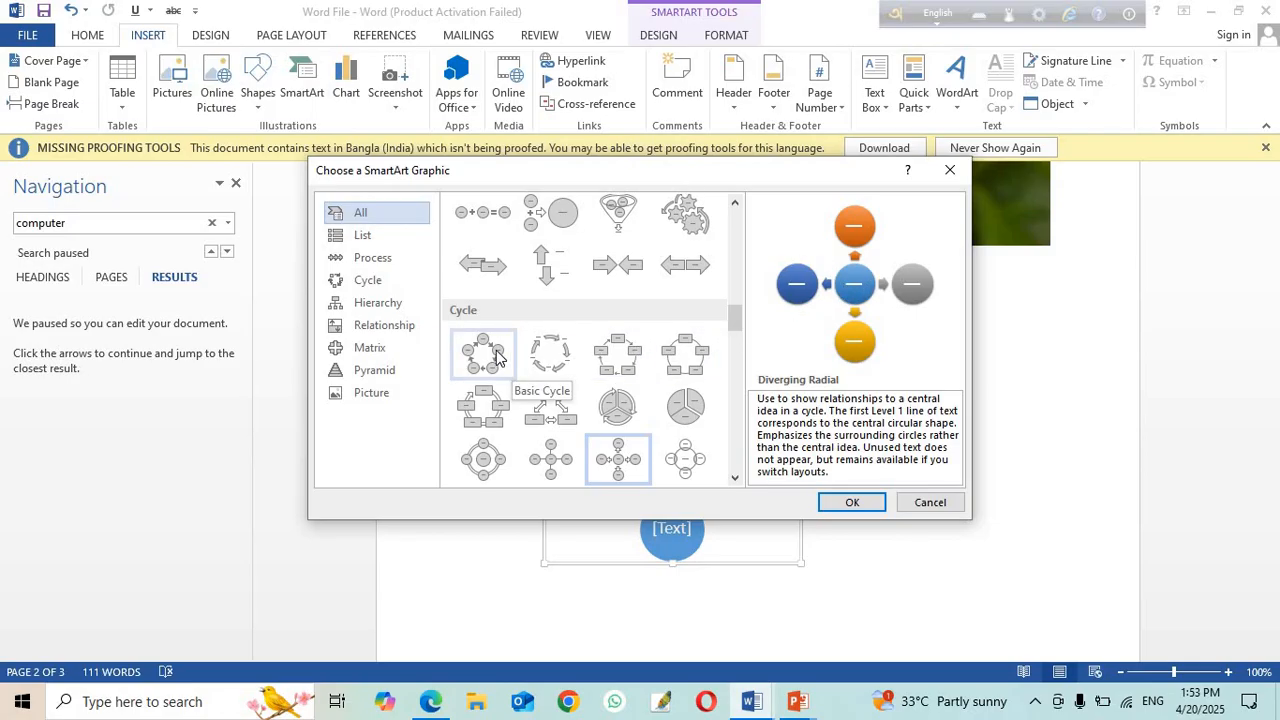
# Step: Scroll through the SmartArt graphic gallery without choosing a new graphic
pyautogui.scroll(10, 496, 355)
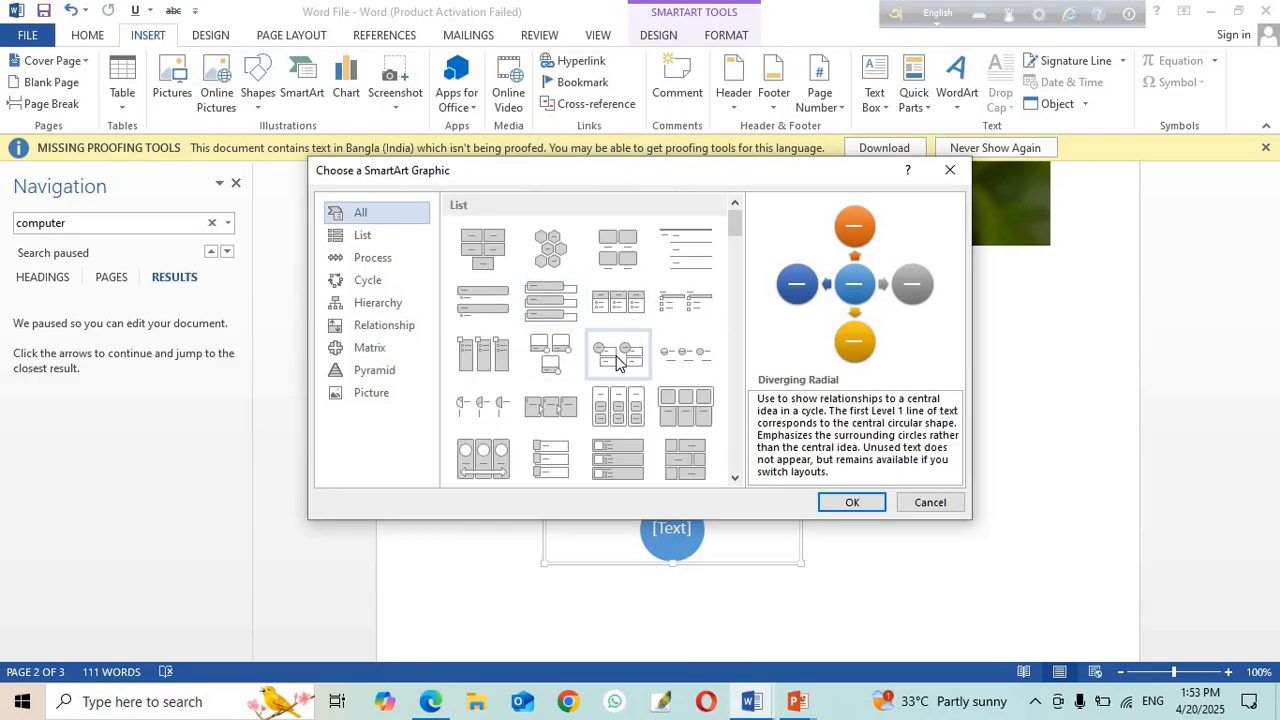
pyautogui.scroll(-3, 643, 385)
pyautogui.scroll(-8, 643, 382)
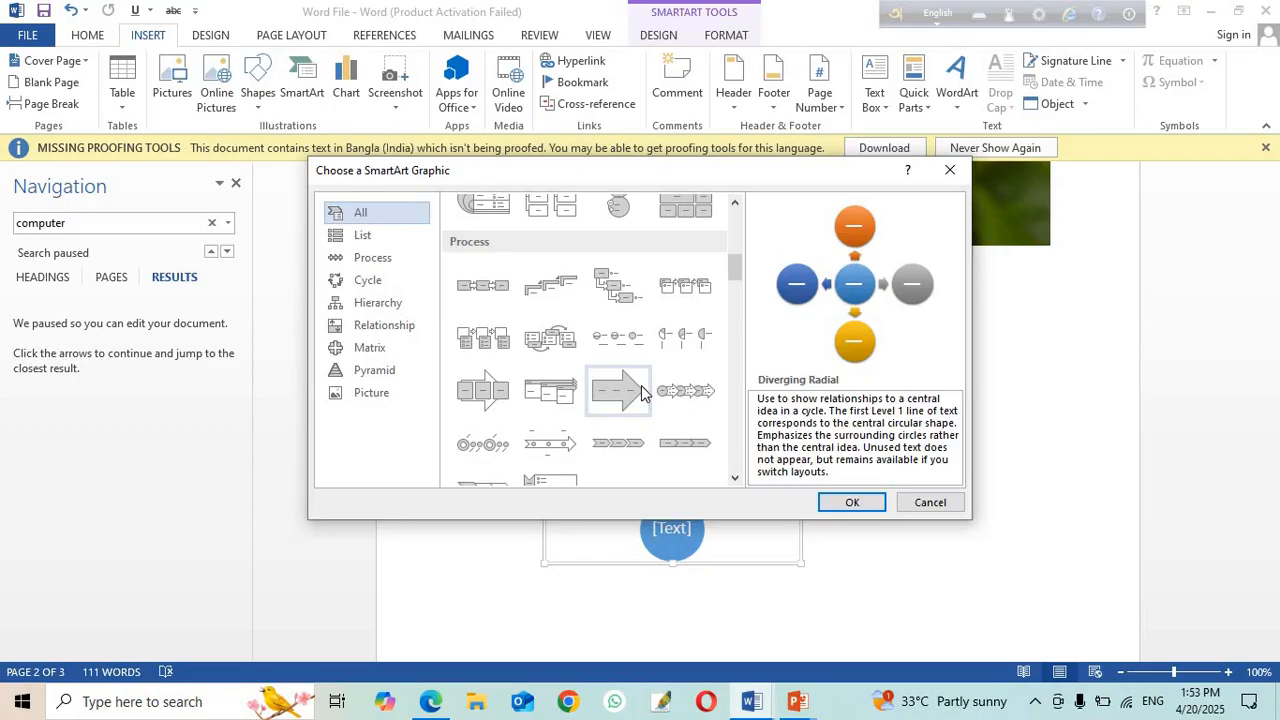
pyautogui.scroll(-5, 688, 420)
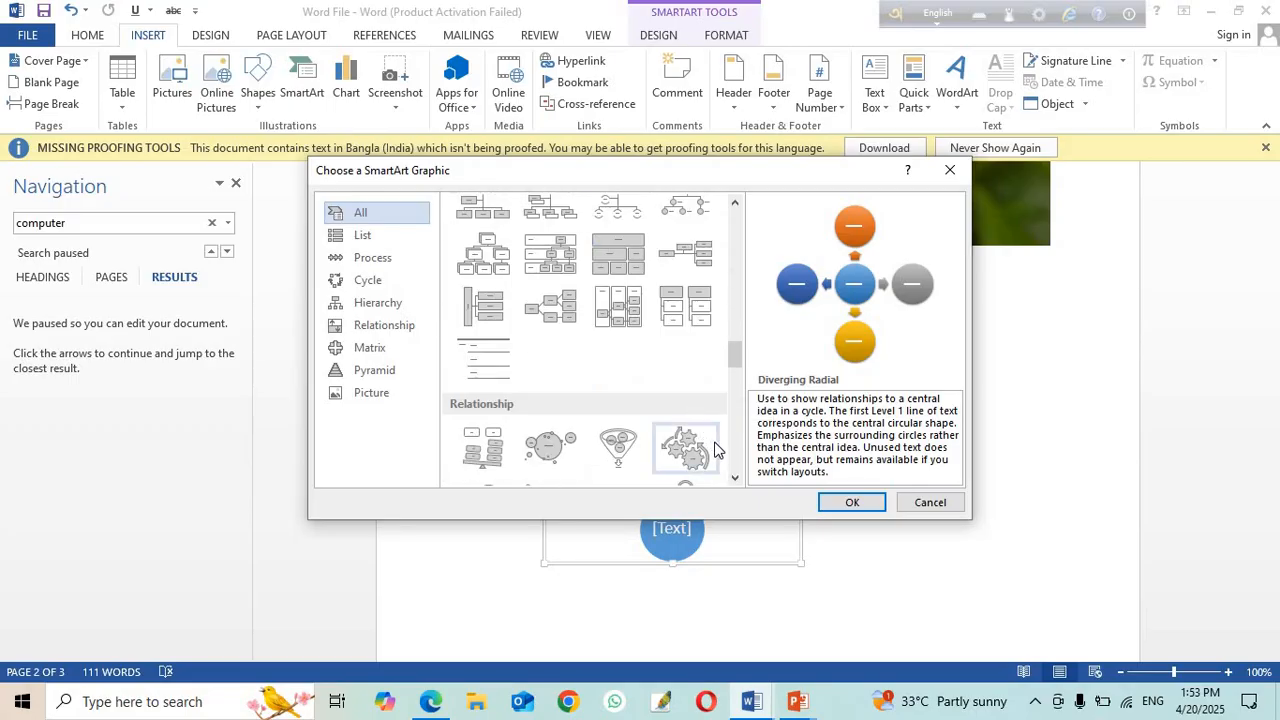
pyautogui.scroll(-3, 688, 440)
pyautogui.scroll(-5, 563, 378)
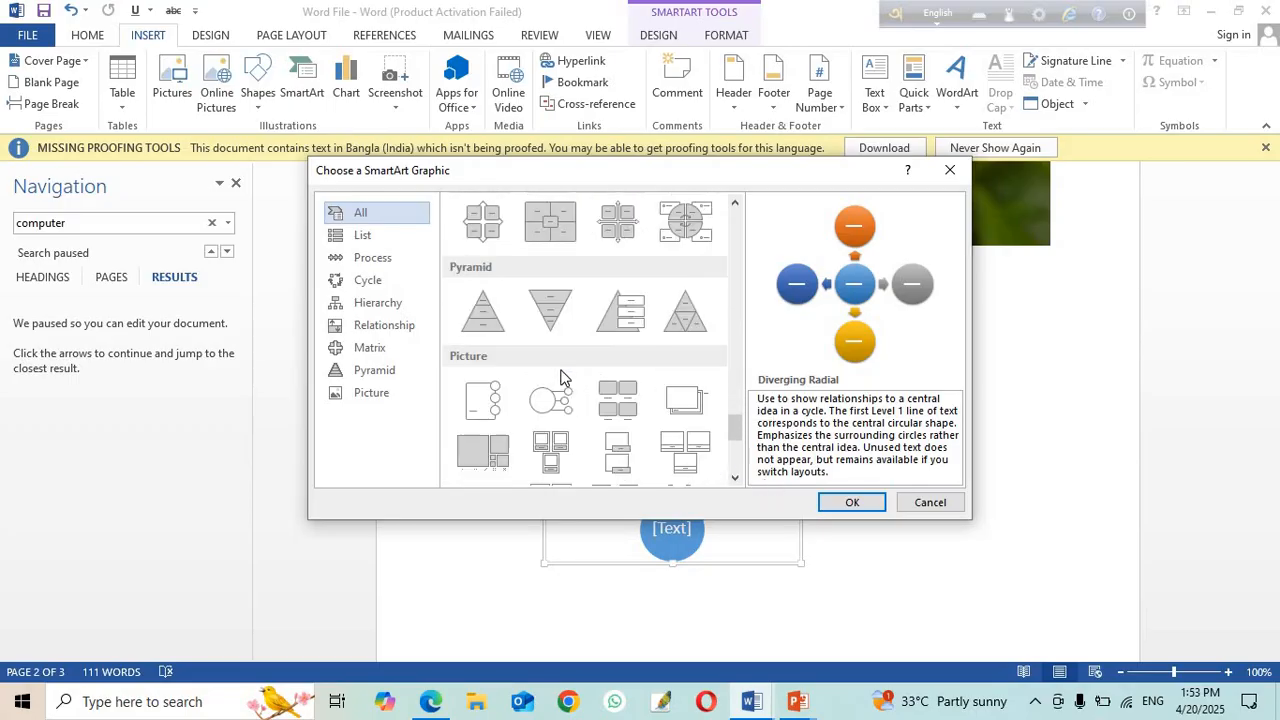
pyautogui.scroll(2, 560, 377)
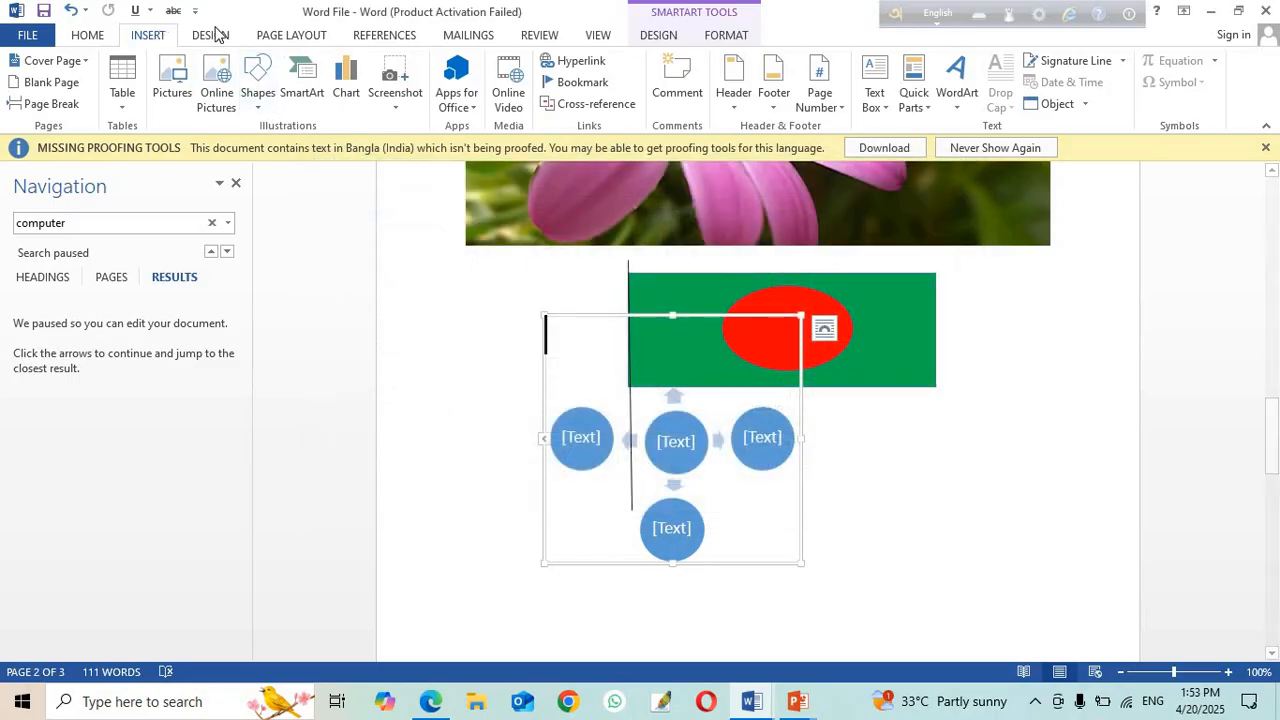
# Step: Insert a Column > Clustered Column chart into the document
pyautogui.click(343, 73)
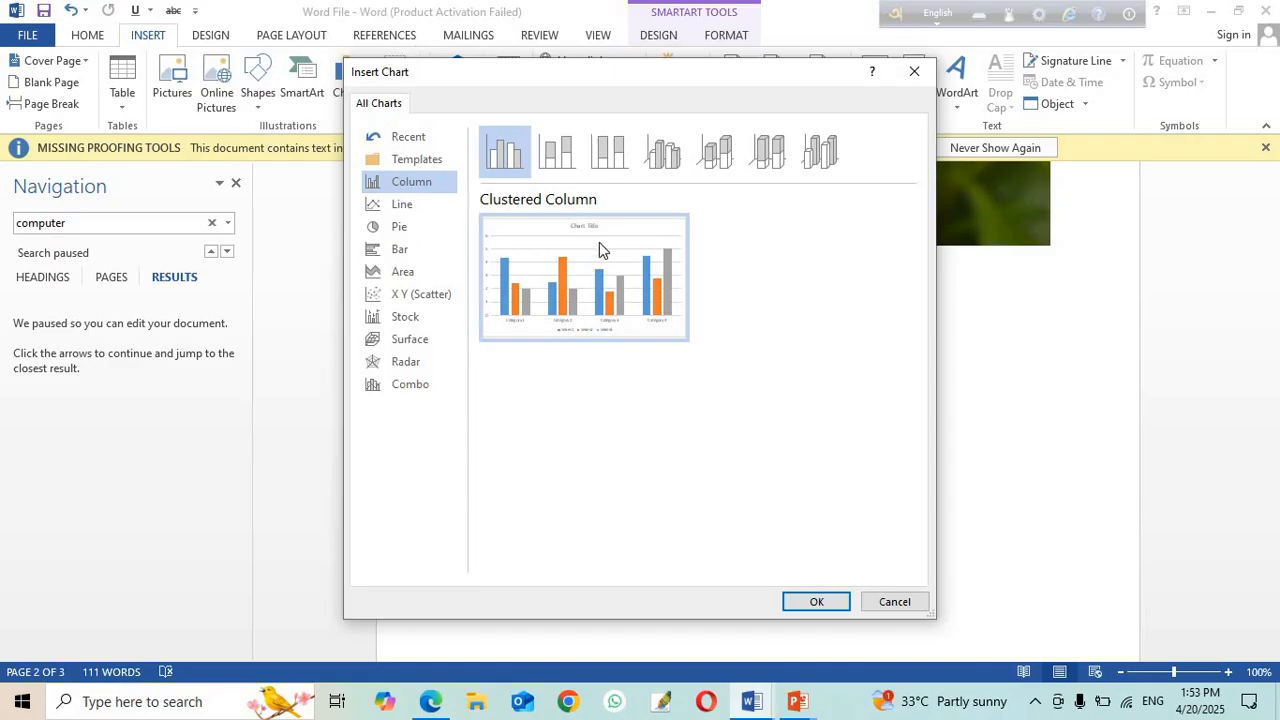
pyautogui.moveTo(590, 268)
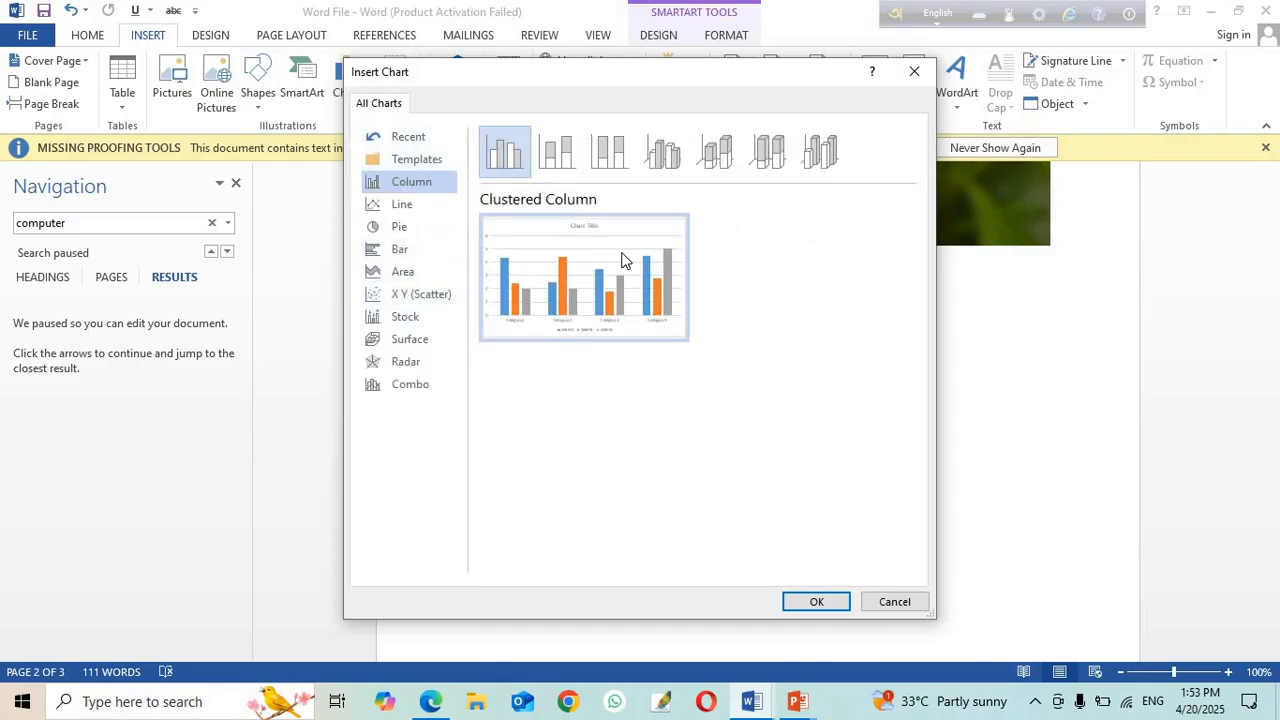
pyautogui.moveTo(566, 296)
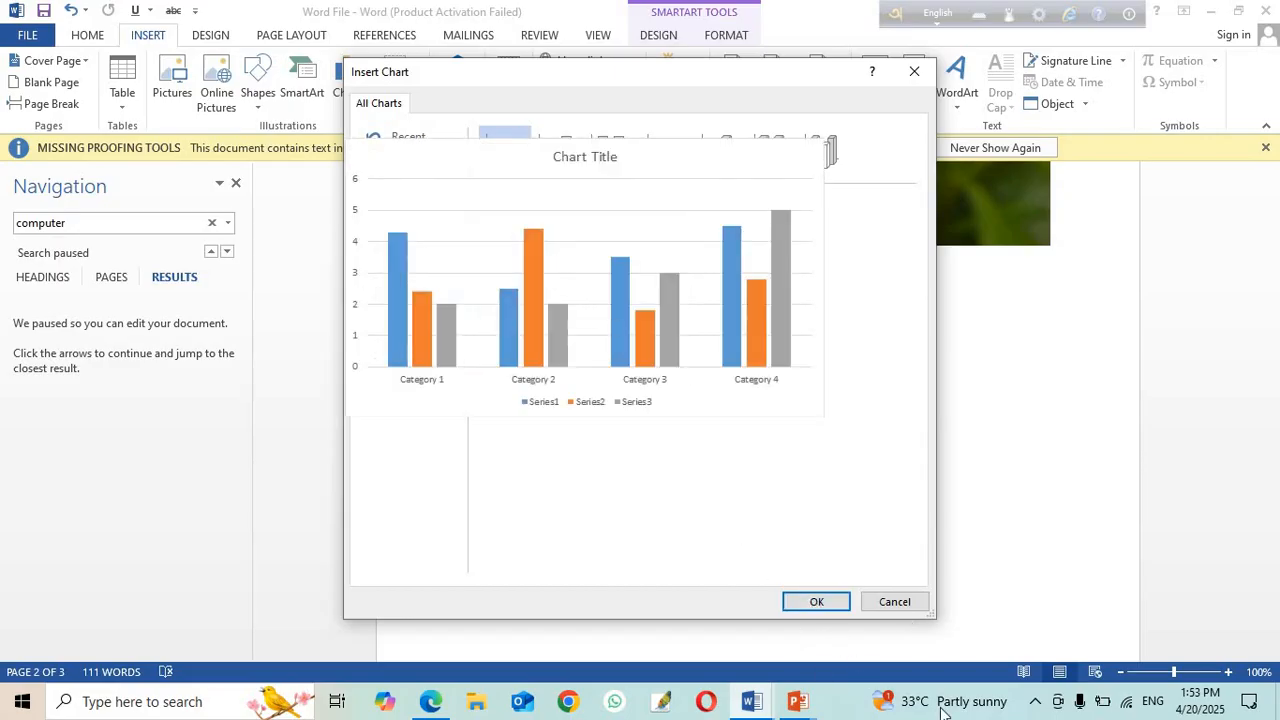
pyautogui.click(816, 603)
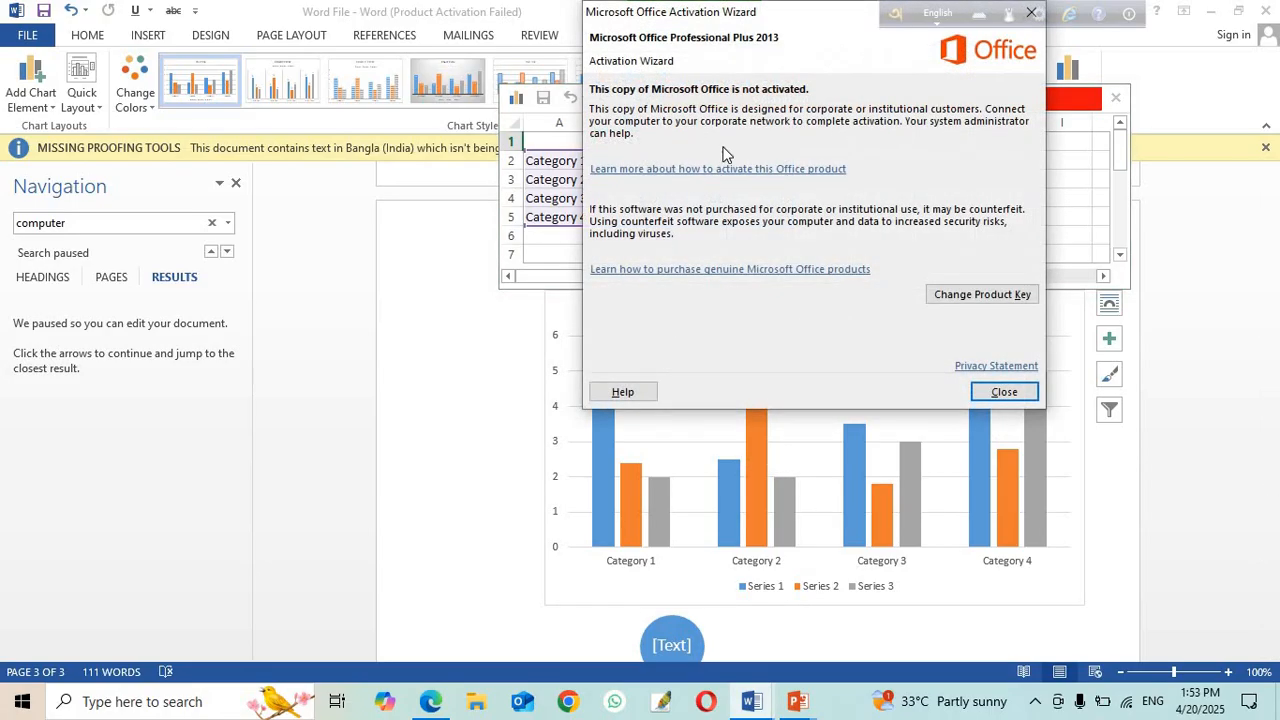
# Step: Dismiss the activation warning and rename the categories to Bangla, English, Math, clearing the fourth
pyautogui.moveTo(843, 14); pyautogui.dragTo(800, 91)
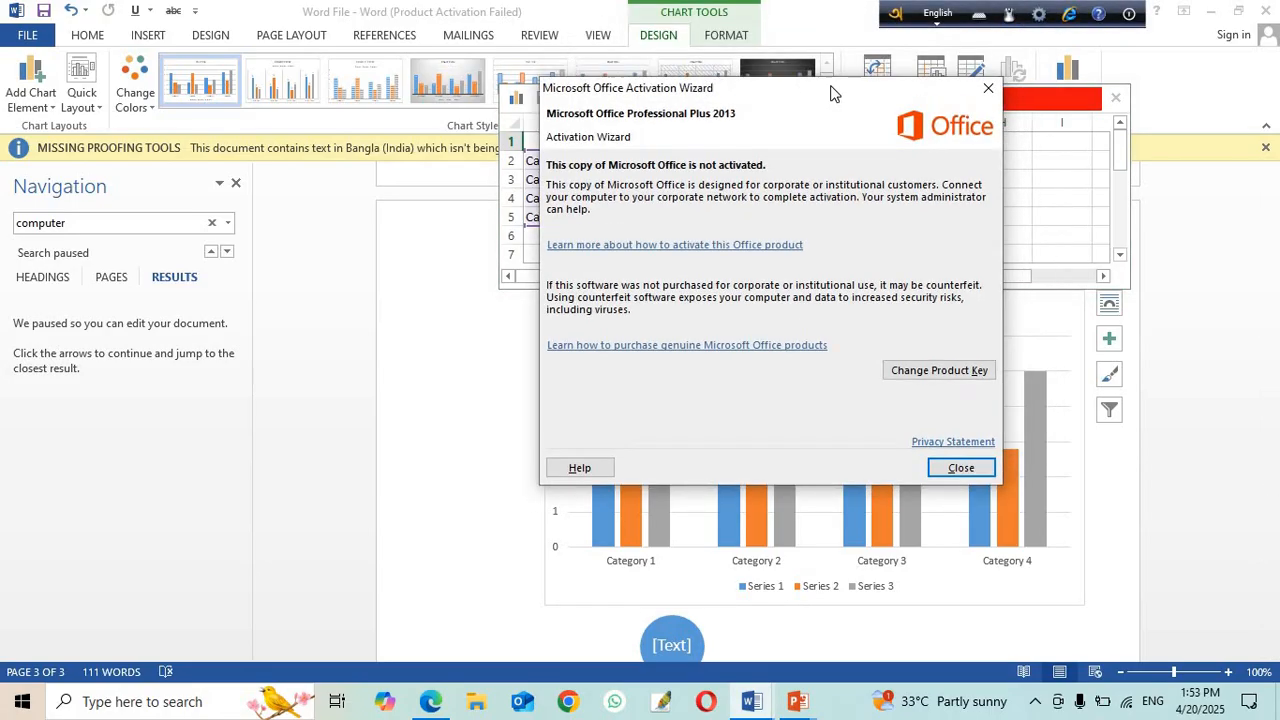
pyautogui.click(989, 91)
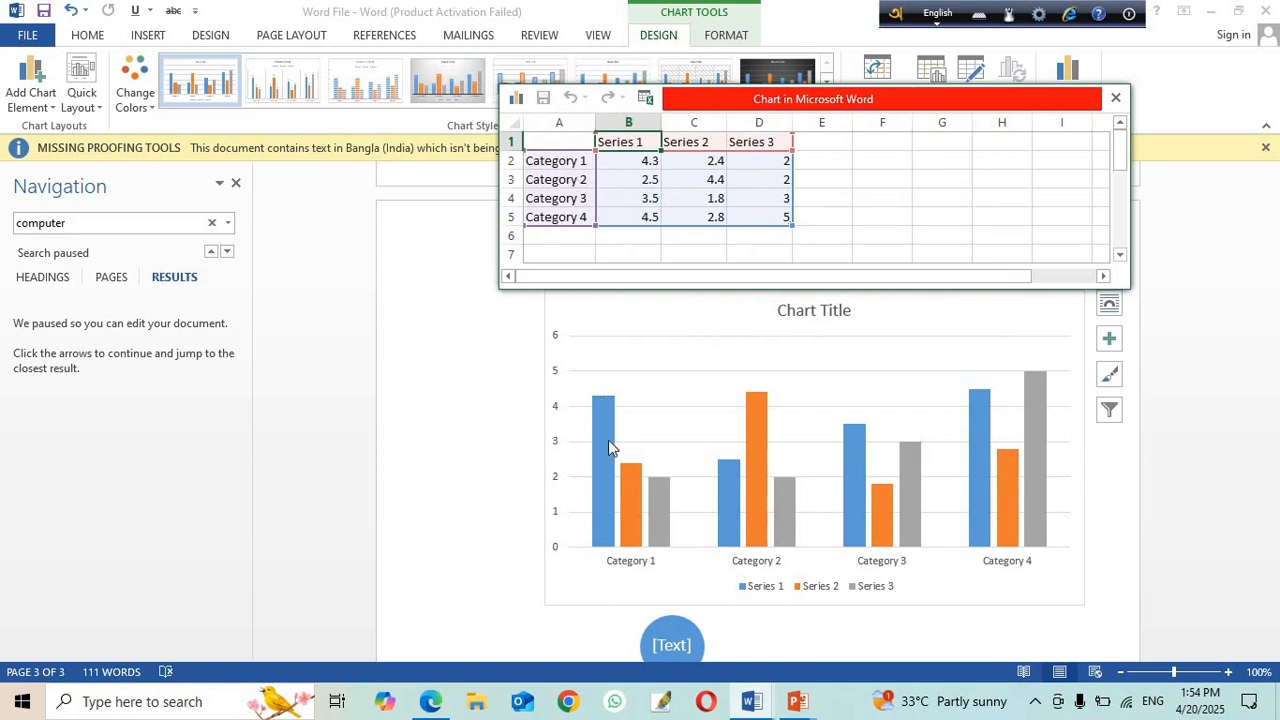
pyautogui.click(543, 160)
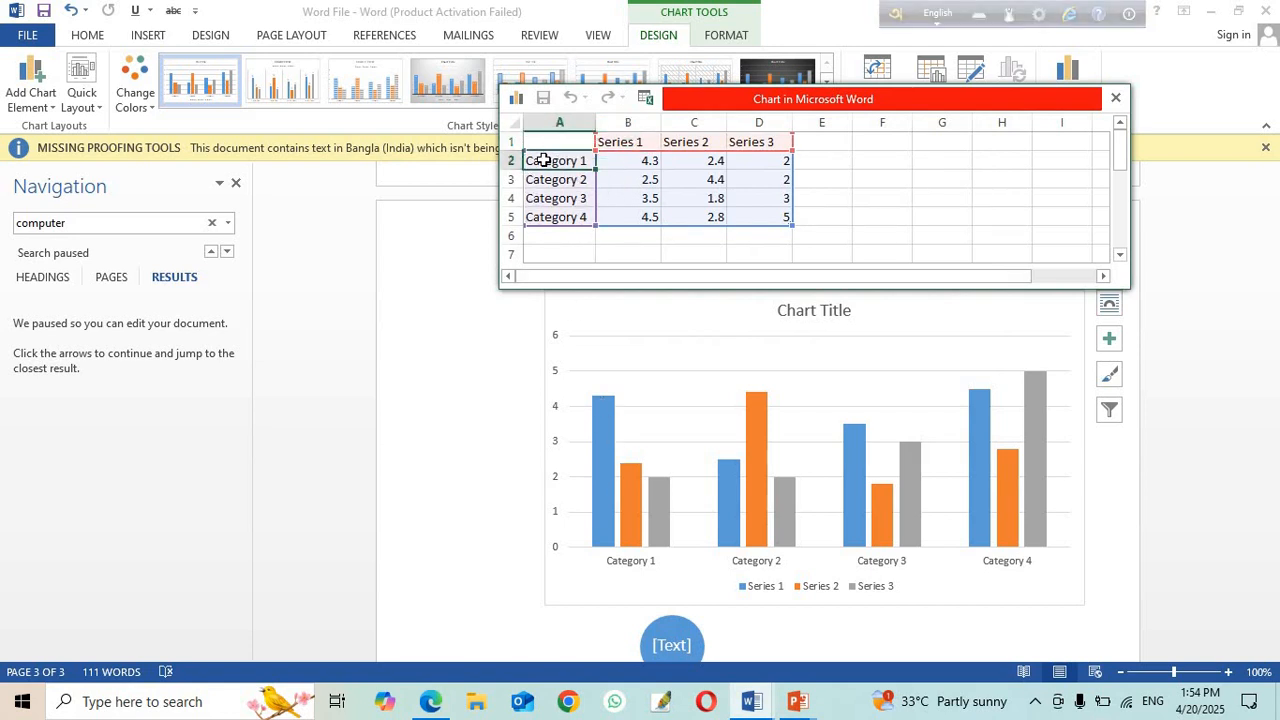
pyautogui.write('Bangla')
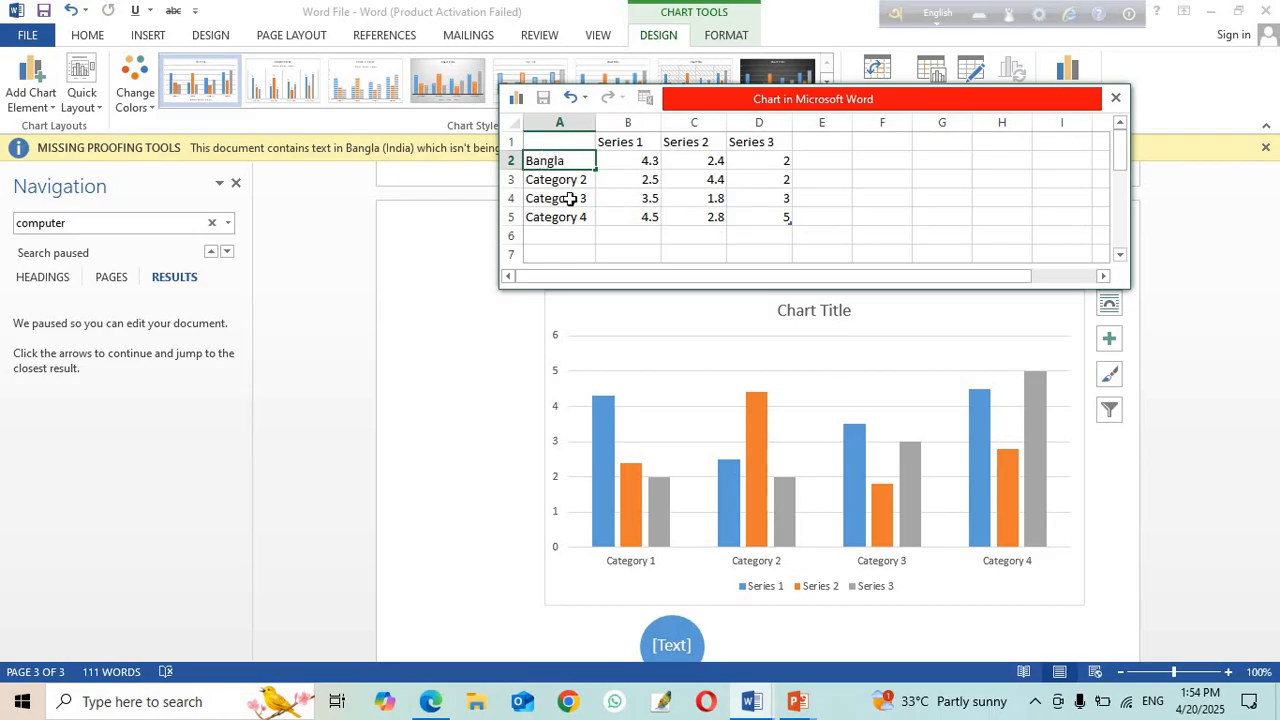
pyautogui.press('Return')
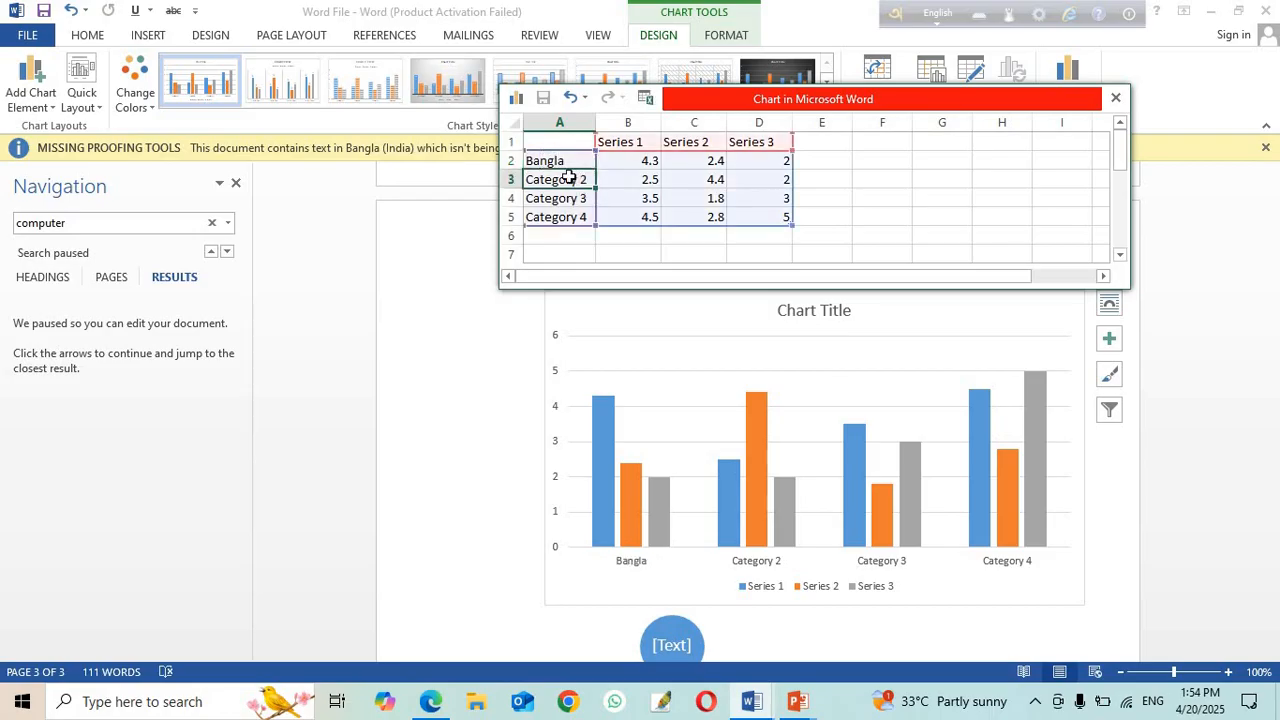
pyautogui.write('E')
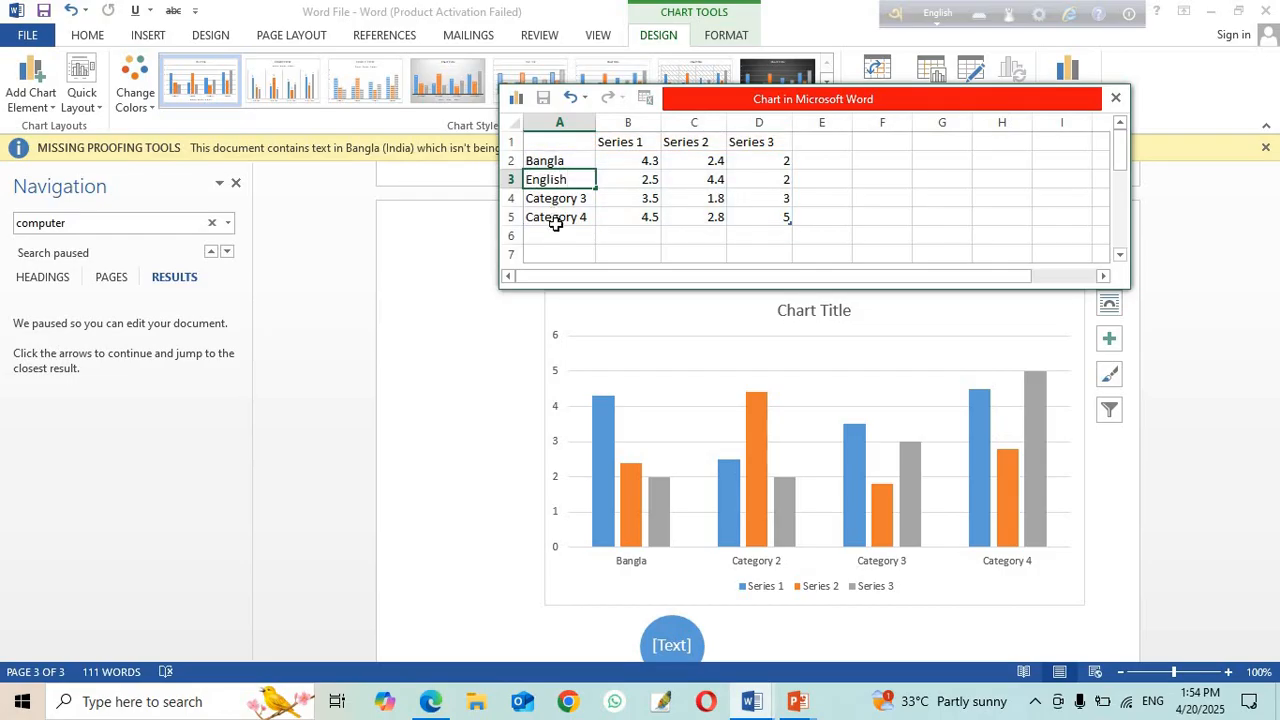
pyautogui.write('nglish')
pyautogui.click(560, 203)
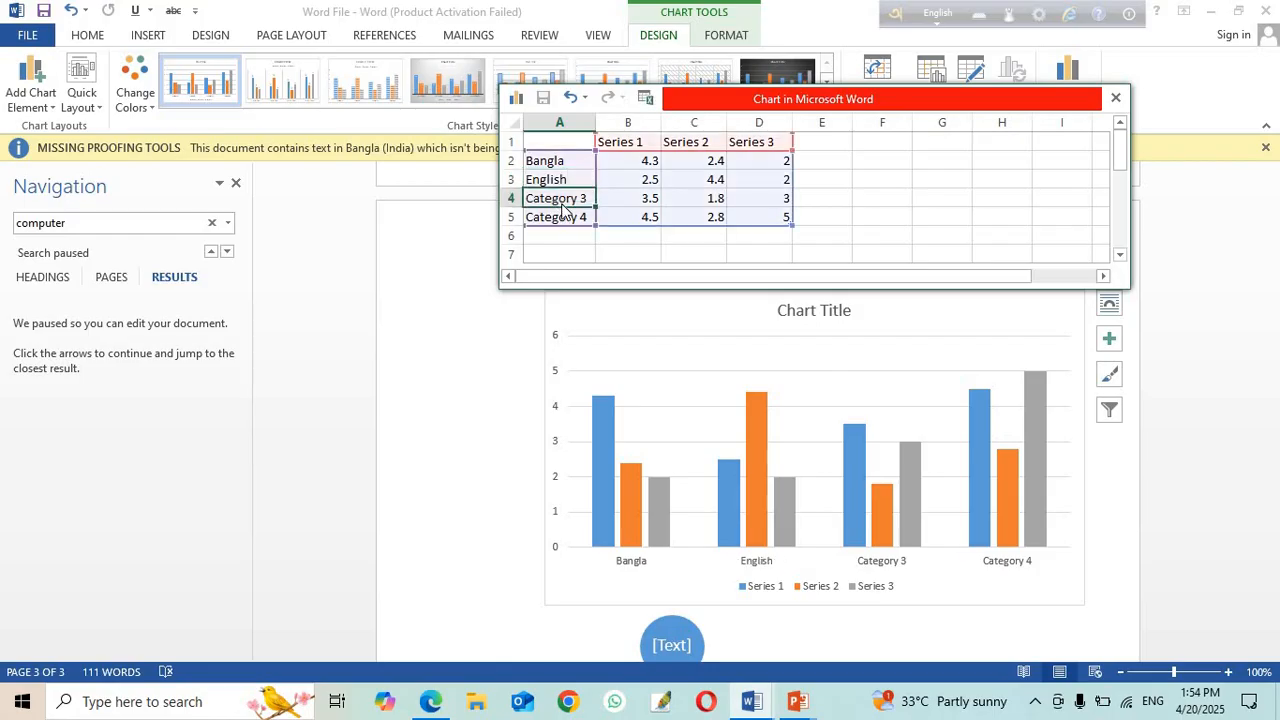
pyautogui.write('Math')
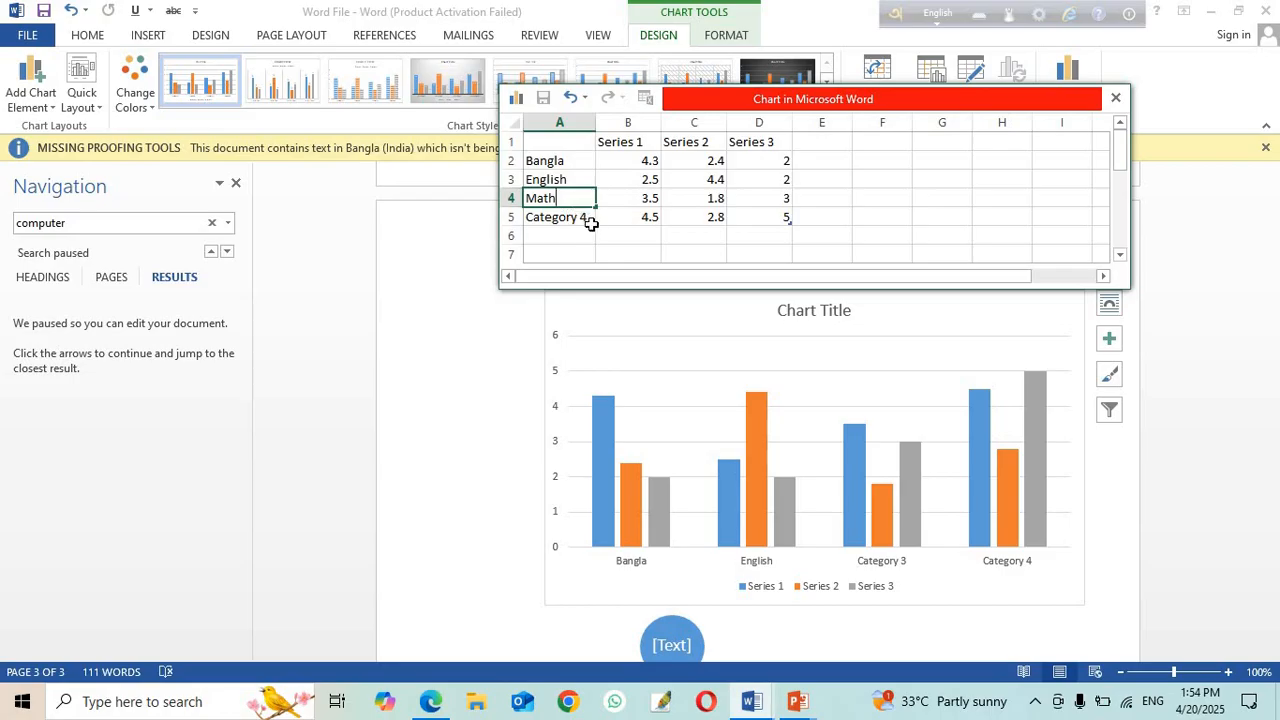
pyautogui.click(585, 218)
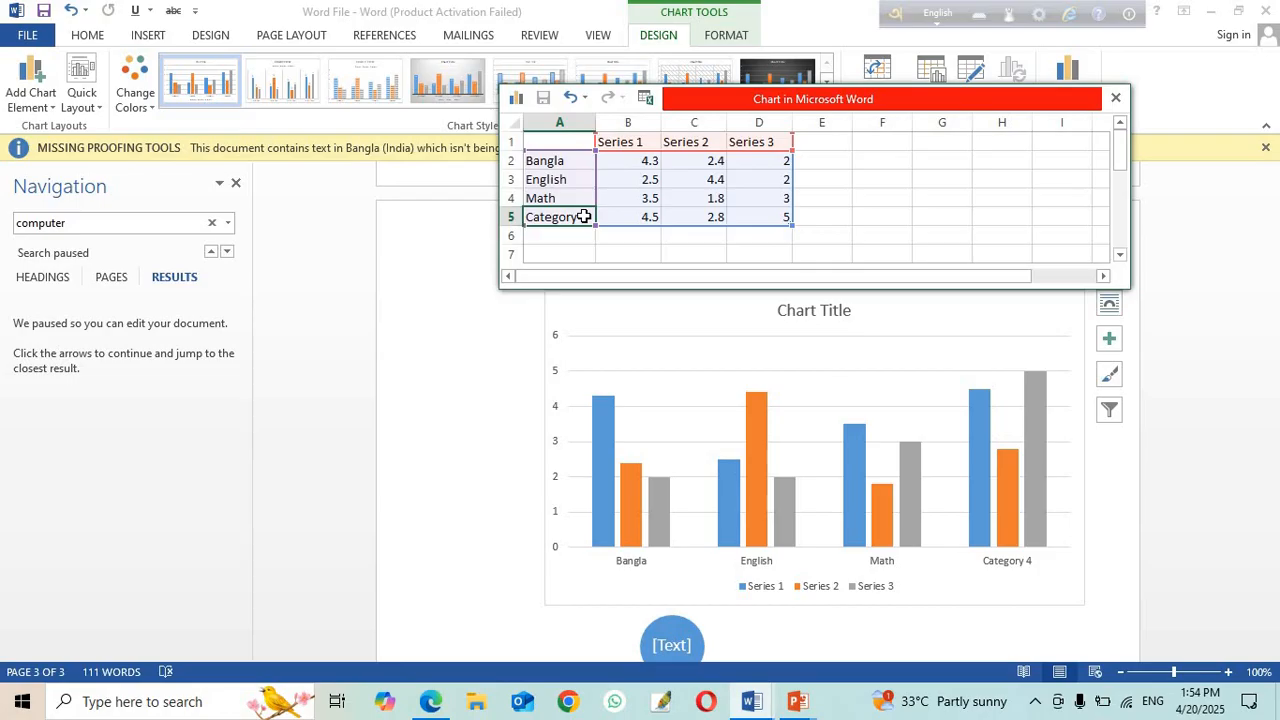
pyautogui.press('BackSpace')
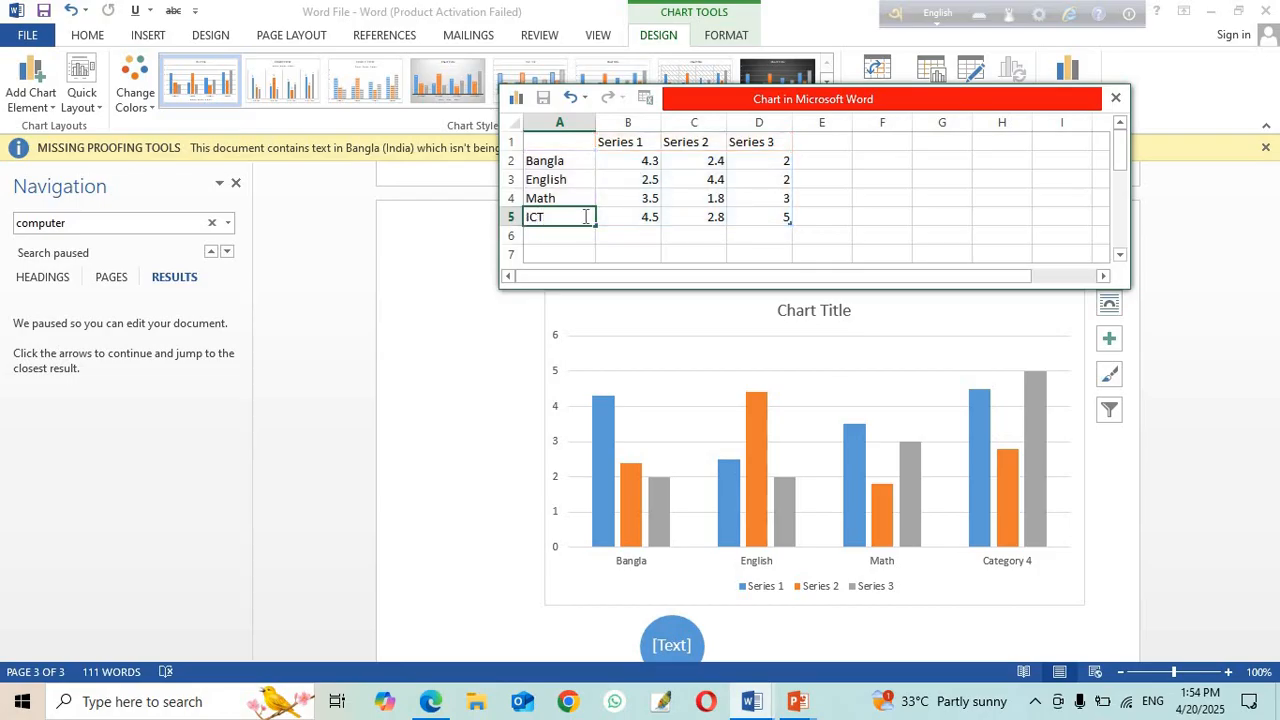
# Step: Confirm ICT and enter Series 1 marks: 33, 39, 90, 60
pyautogui.click(651, 162)
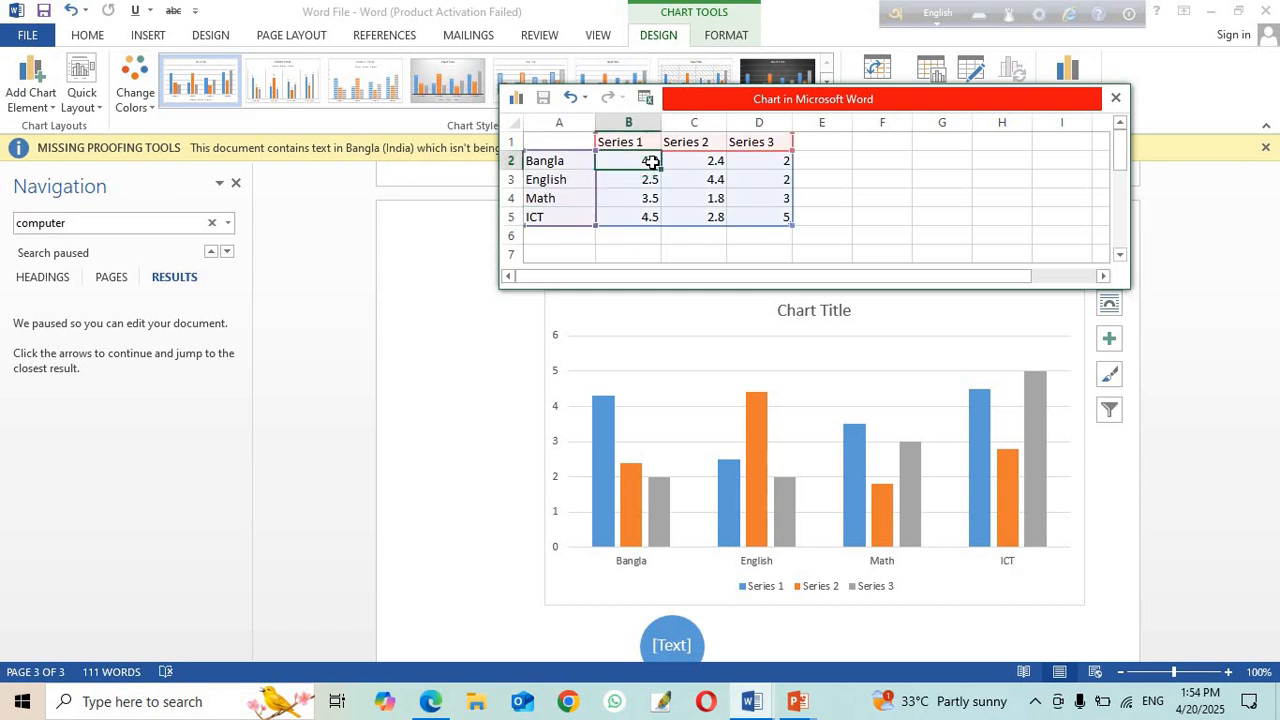
pyautogui.write('33')
pyautogui.press('Return')
pyautogui.write('33')
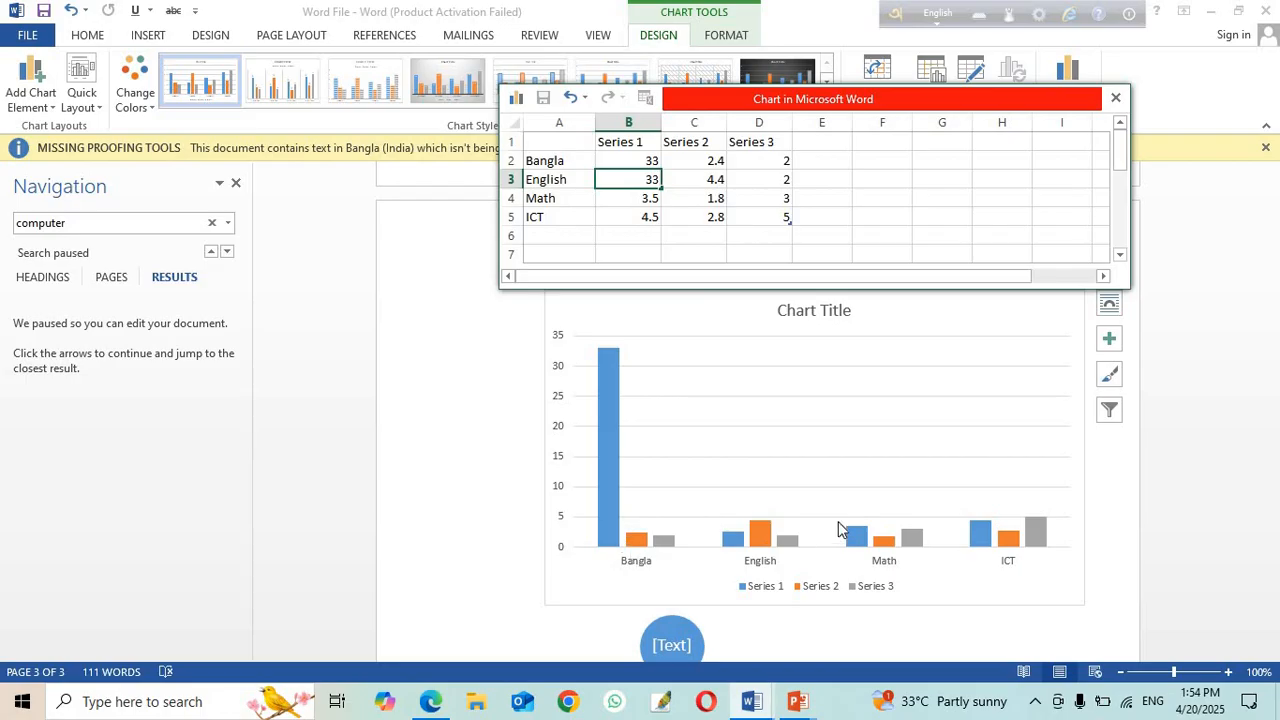
pyautogui.write('44')
pyautogui.click(650, 198)
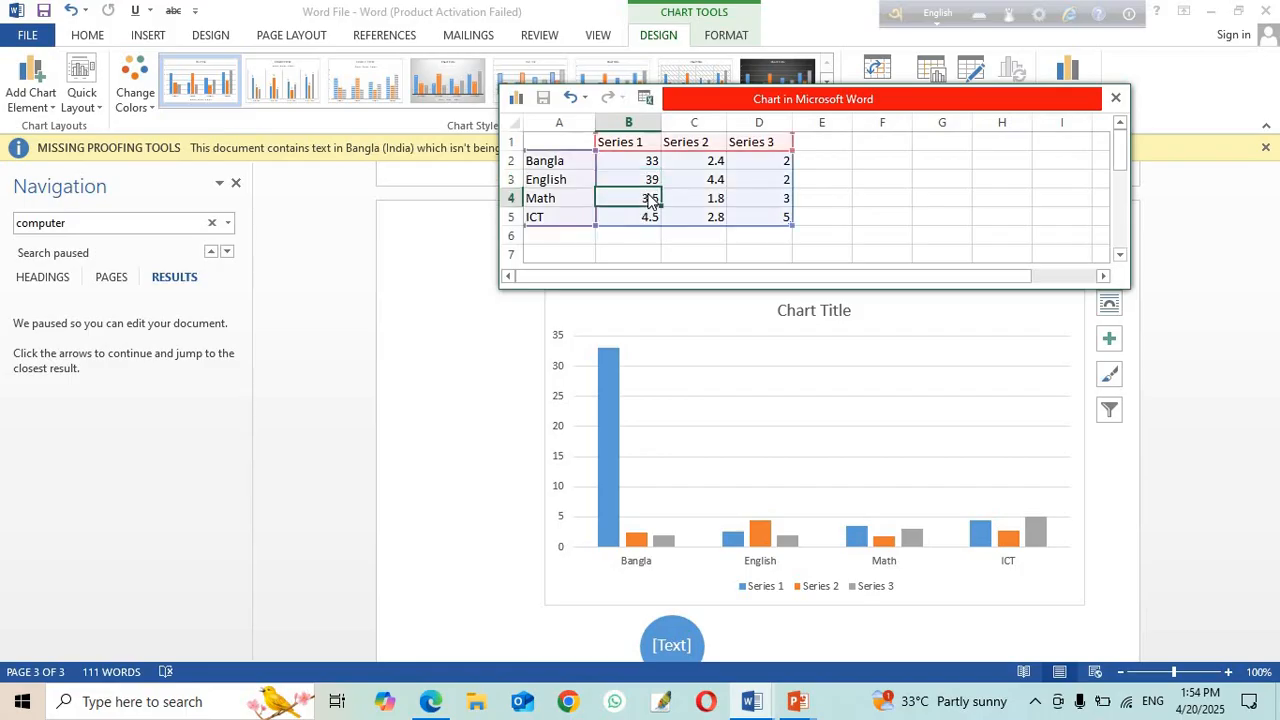
pyautogui.write('490')
pyautogui.click(651, 217)
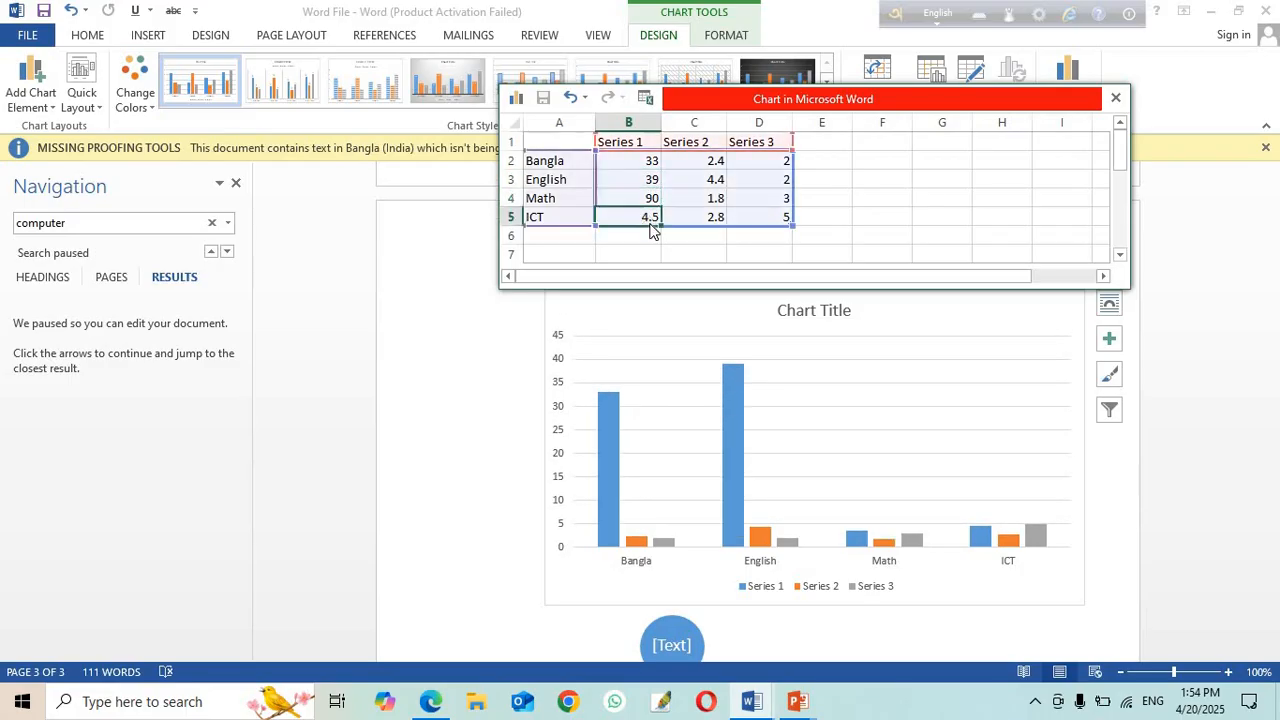
pyautogui.write('60')
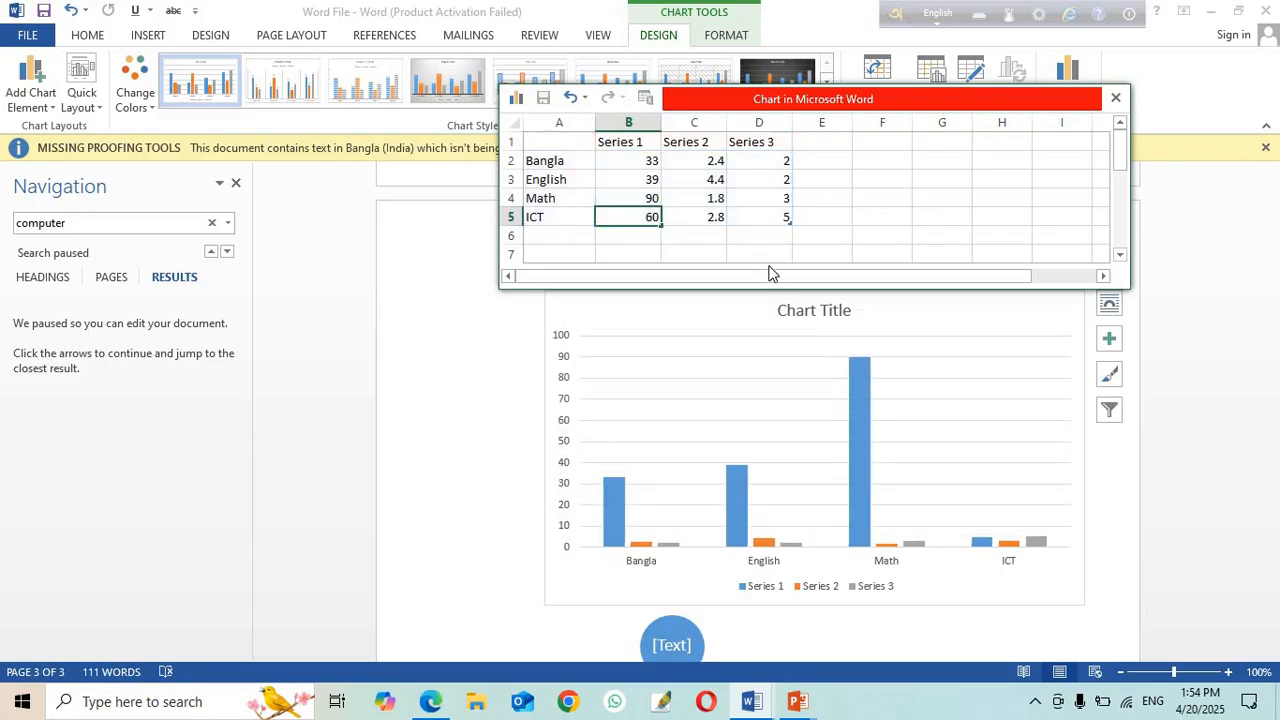
# Step: Enter Series 2 marks for Bangla, English, Math, ICT: 56, 76, 80, 54
pyautogui.click(715, 160)
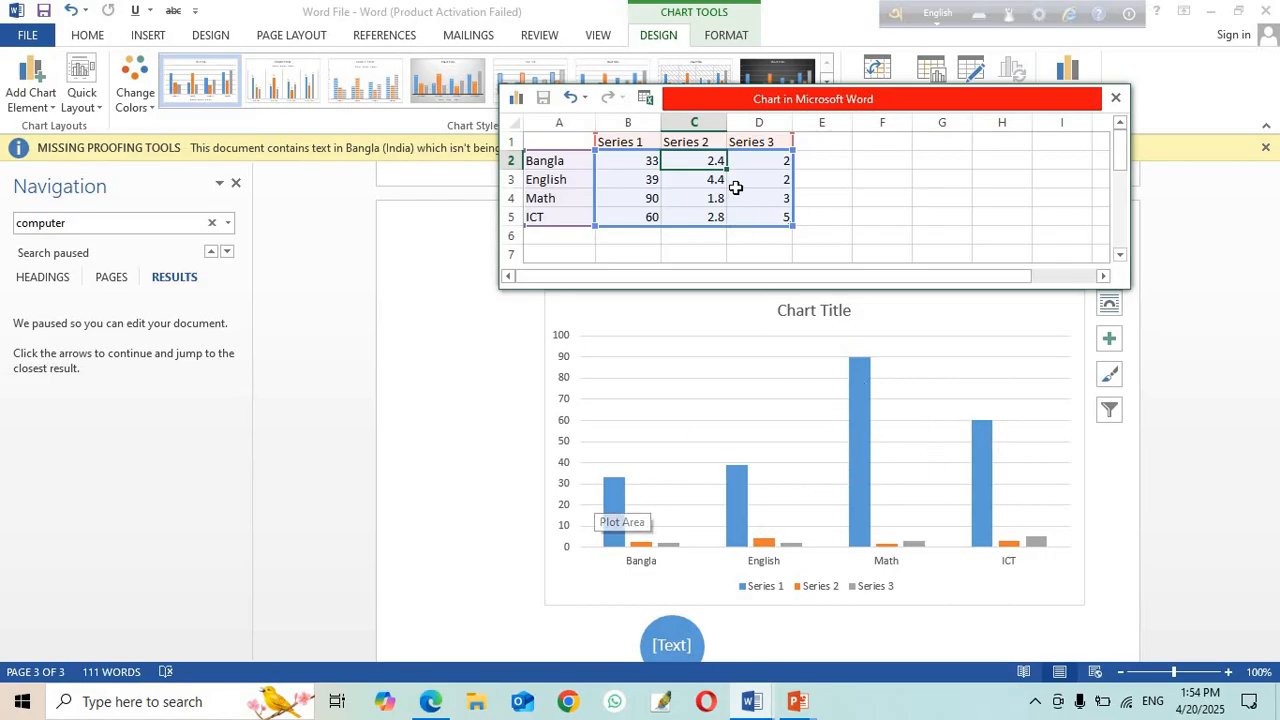
pyautogui.write('56')
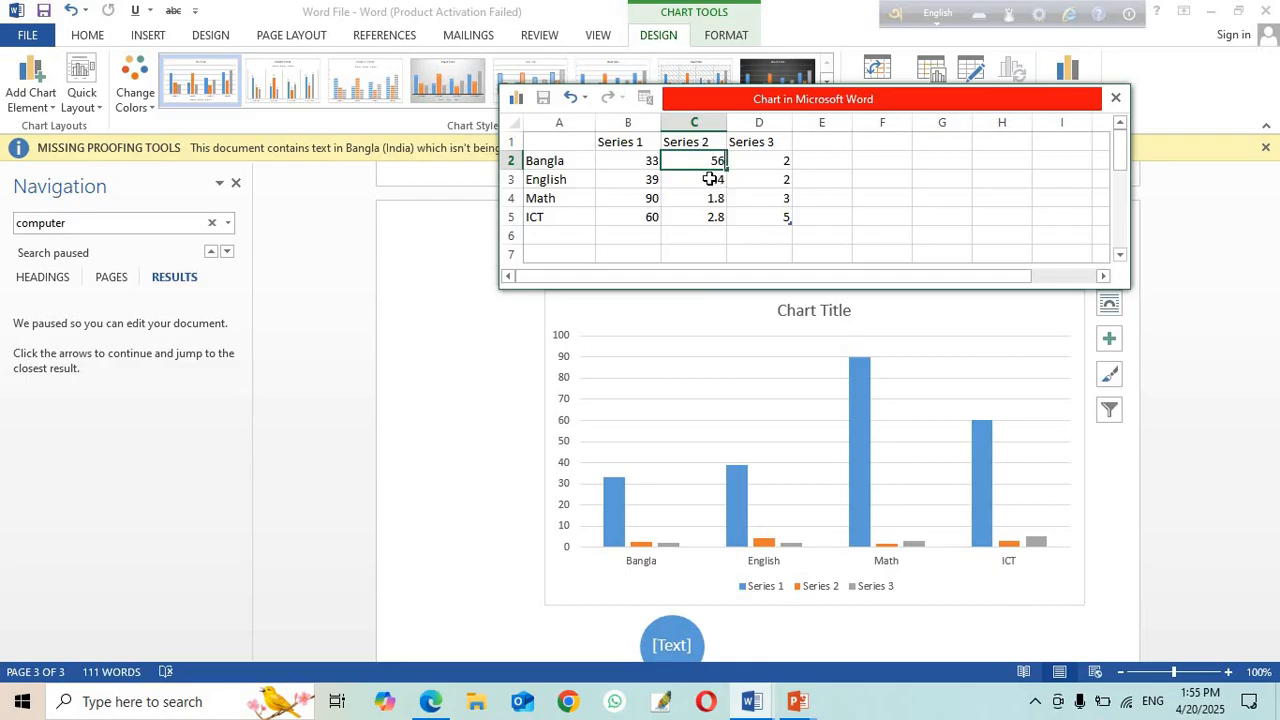
pyautogui.press('Return')
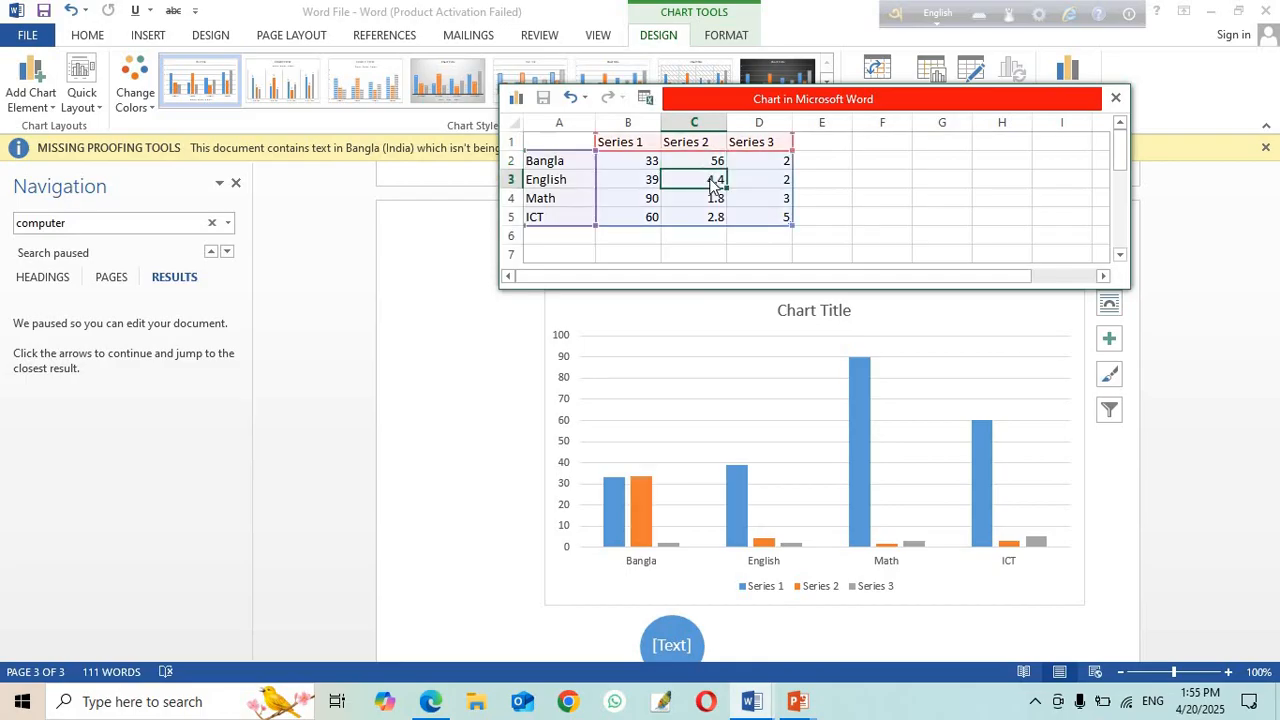
pyautogui.write('76')
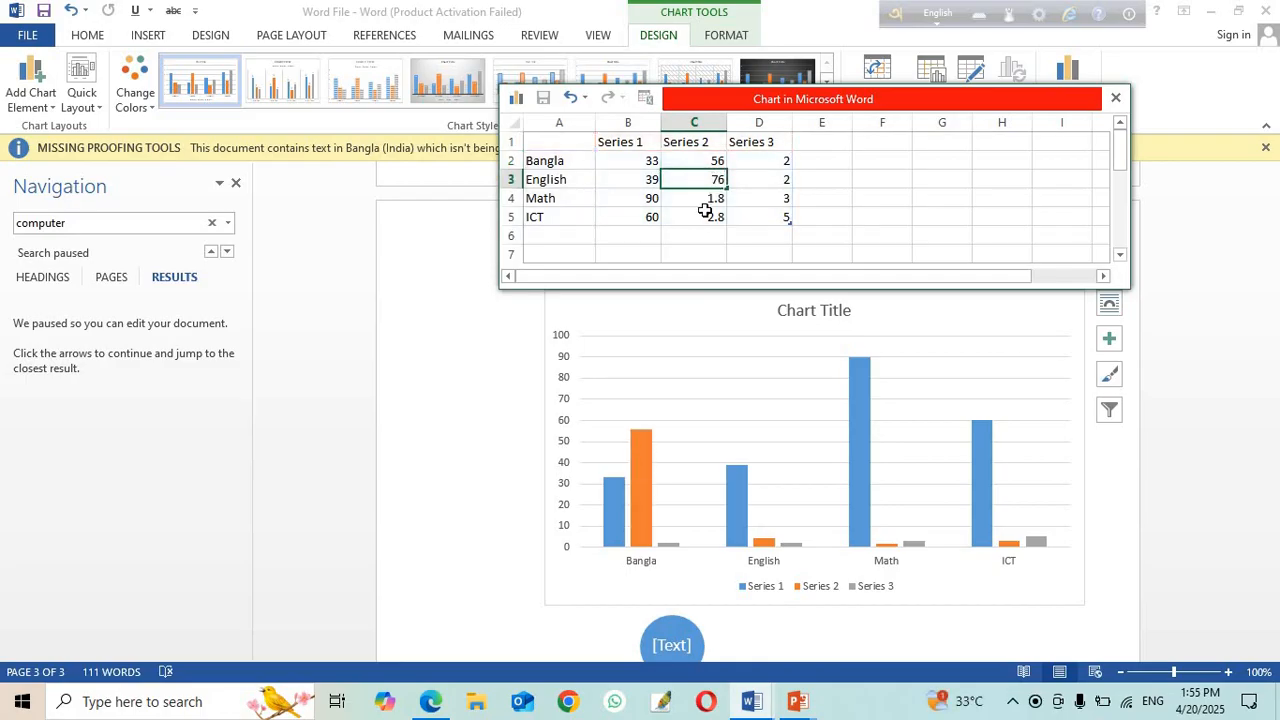
pyautogui.press('Return')
pyautogui.write('80')
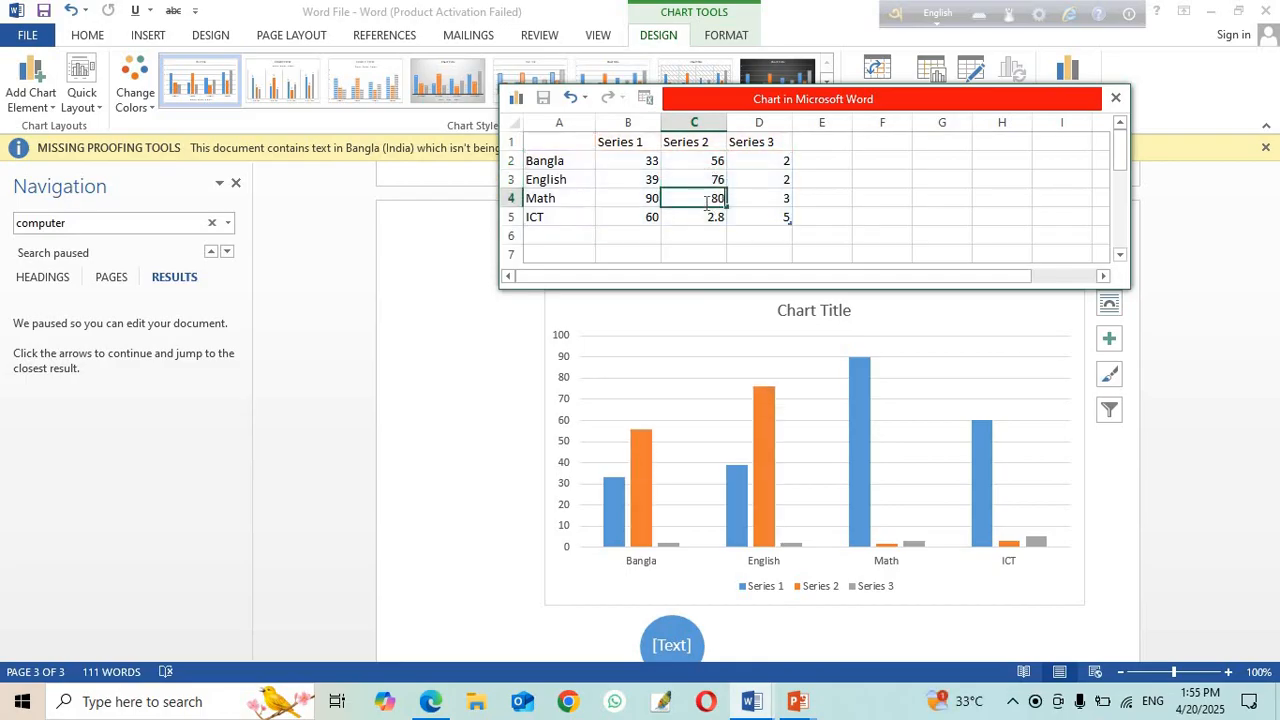
pyautogui.press('Return')
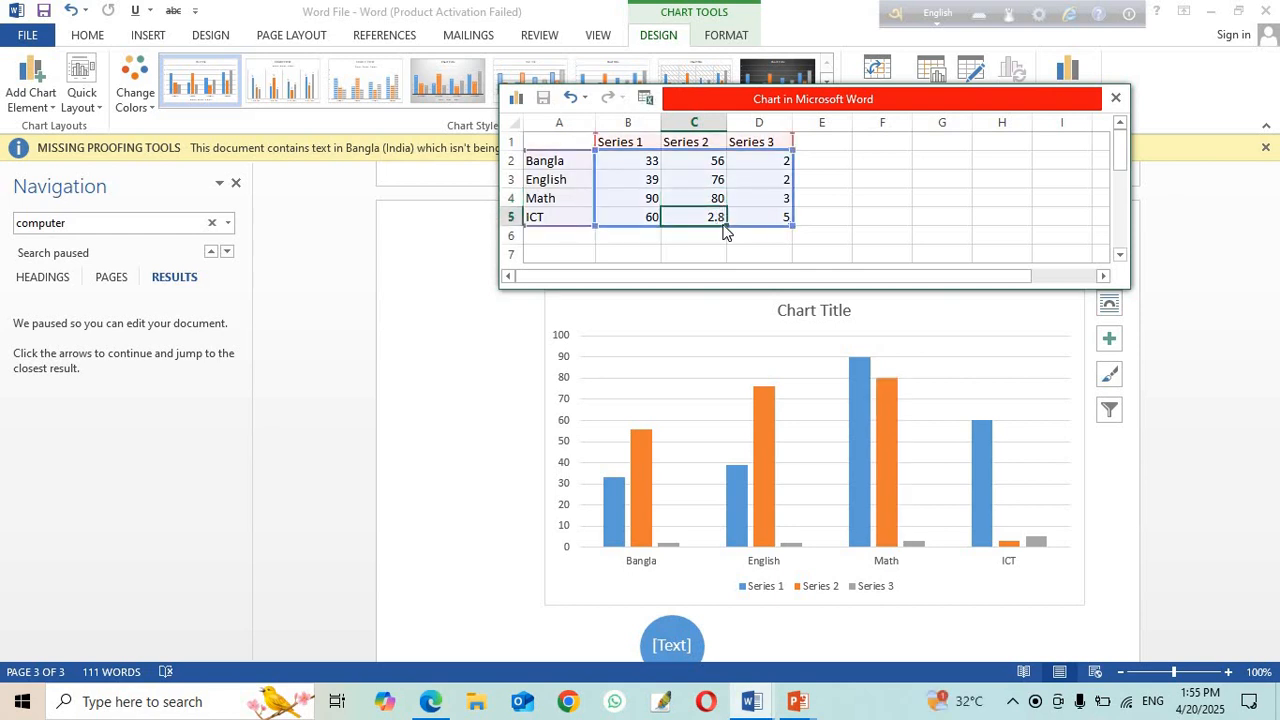
pyautogui.write('5')
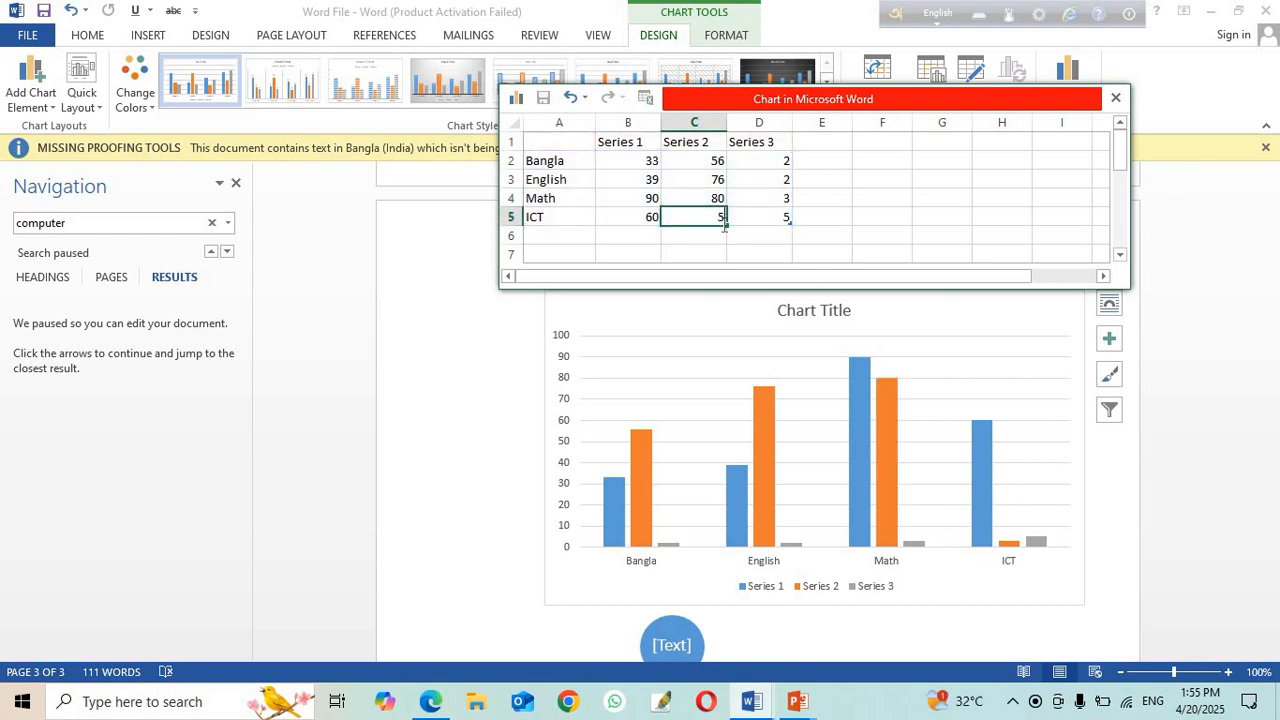
pyautogui.write('4')
# Step: Enter Series 3 marks 90, 34, 69, 75 and return to the chart
pyautogui.click(762, 161)
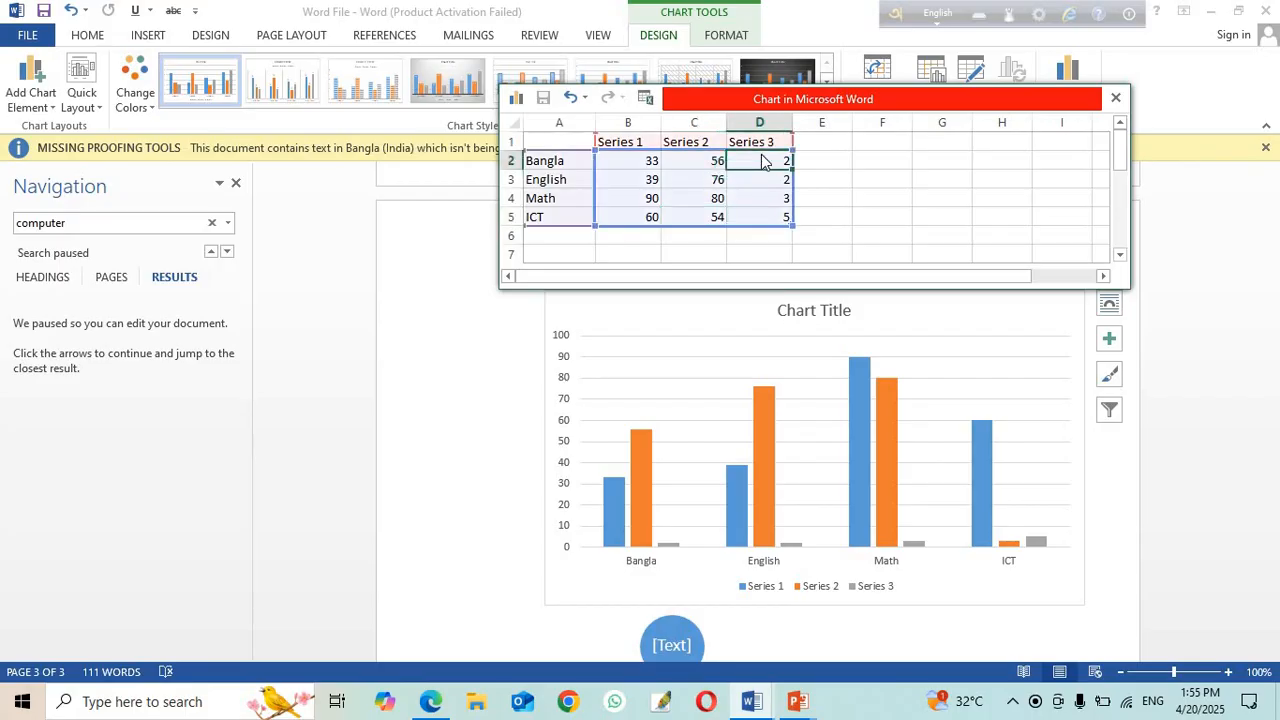
pyautogui.write('90')
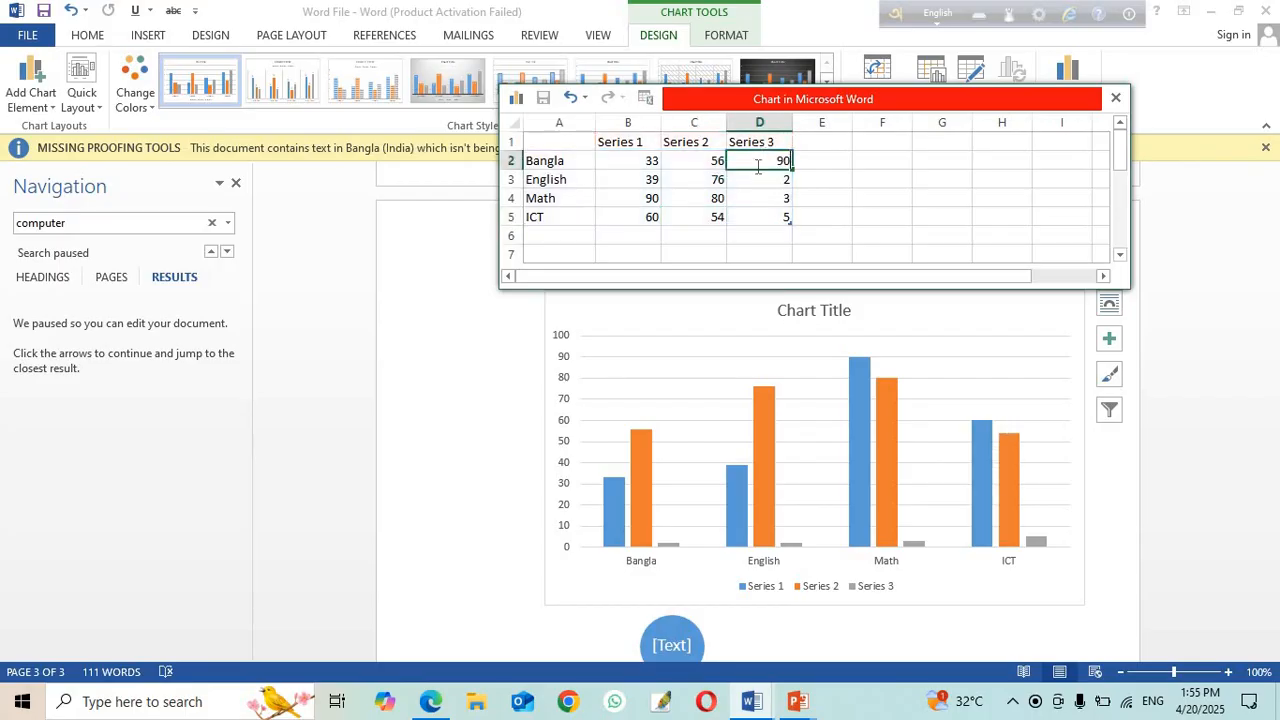
pyautogui.click(752, 180)
pyautogui.write('34')
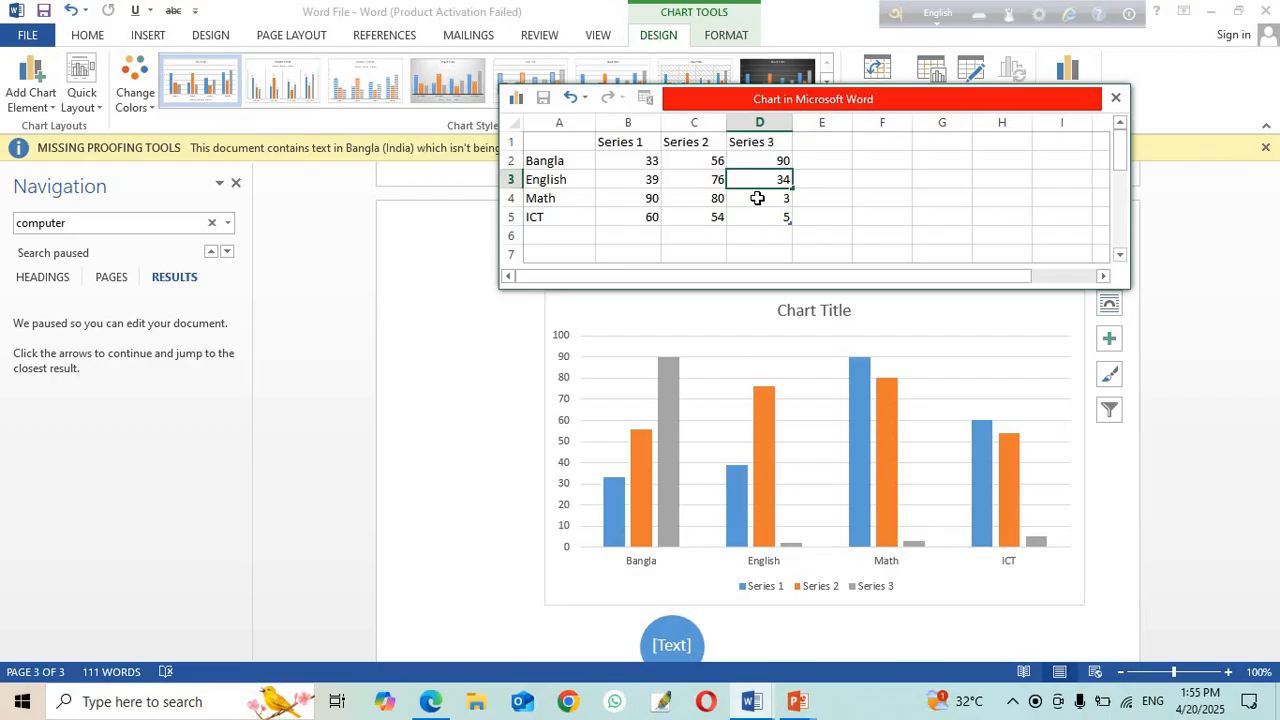
pyautogui.click(757, 198)
pyautogui.write('69')
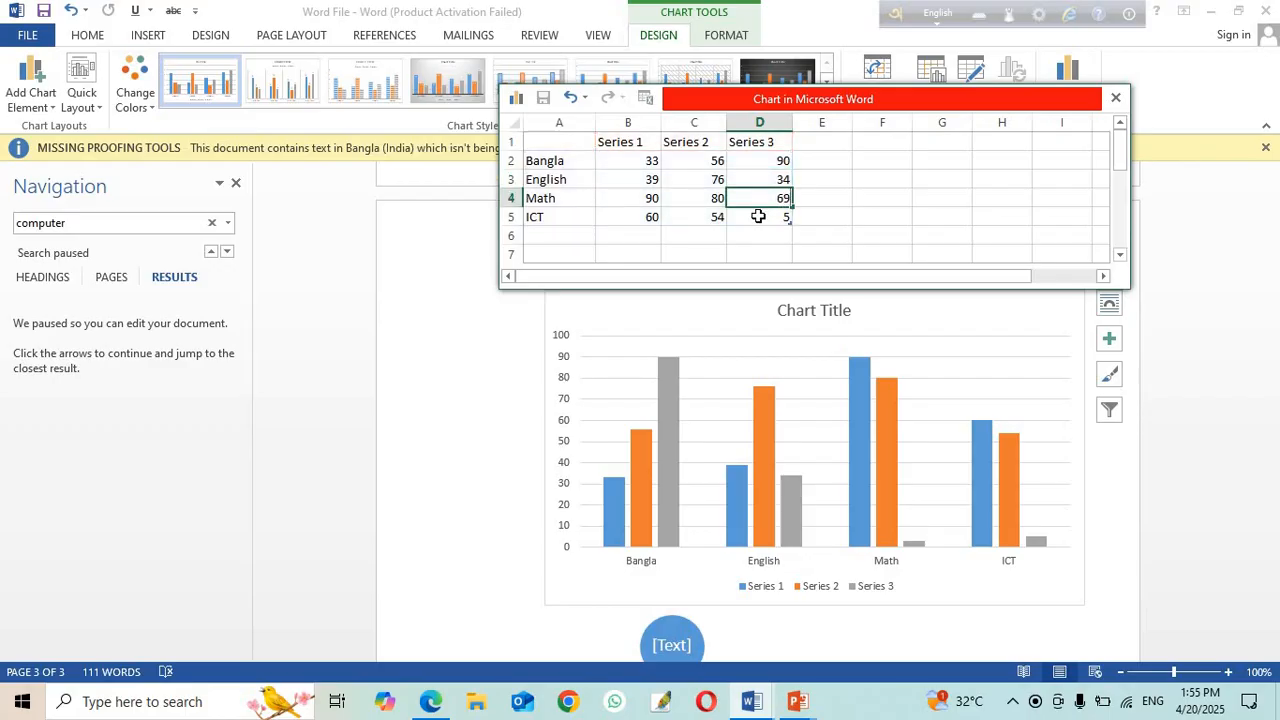
pyautogui.click(758, 216)
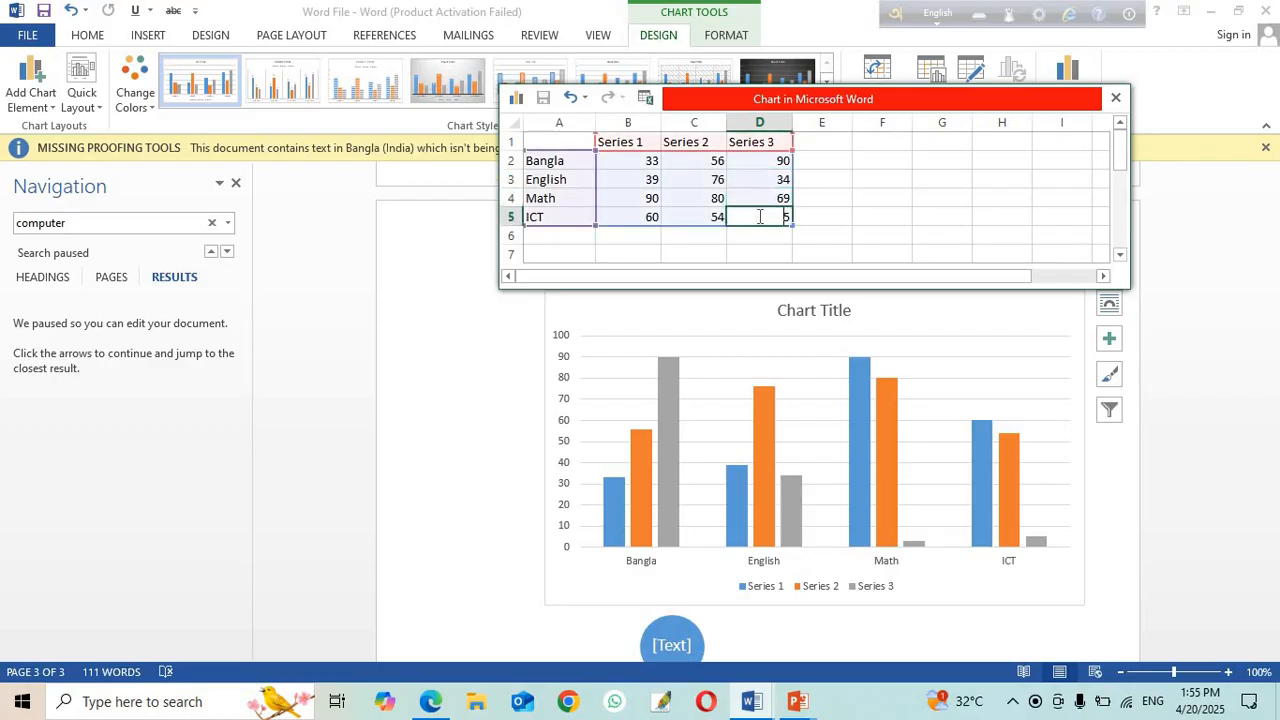
pyautogui.write('75')
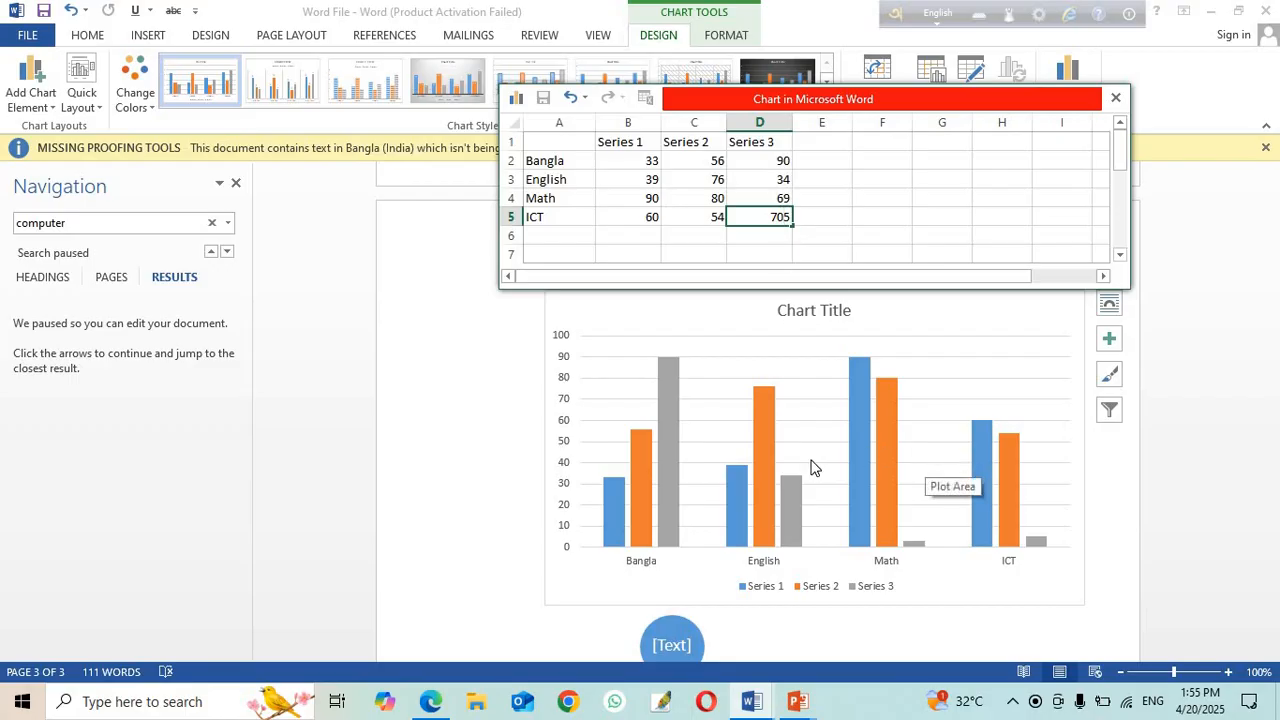
pyautogui.click(910, 553)
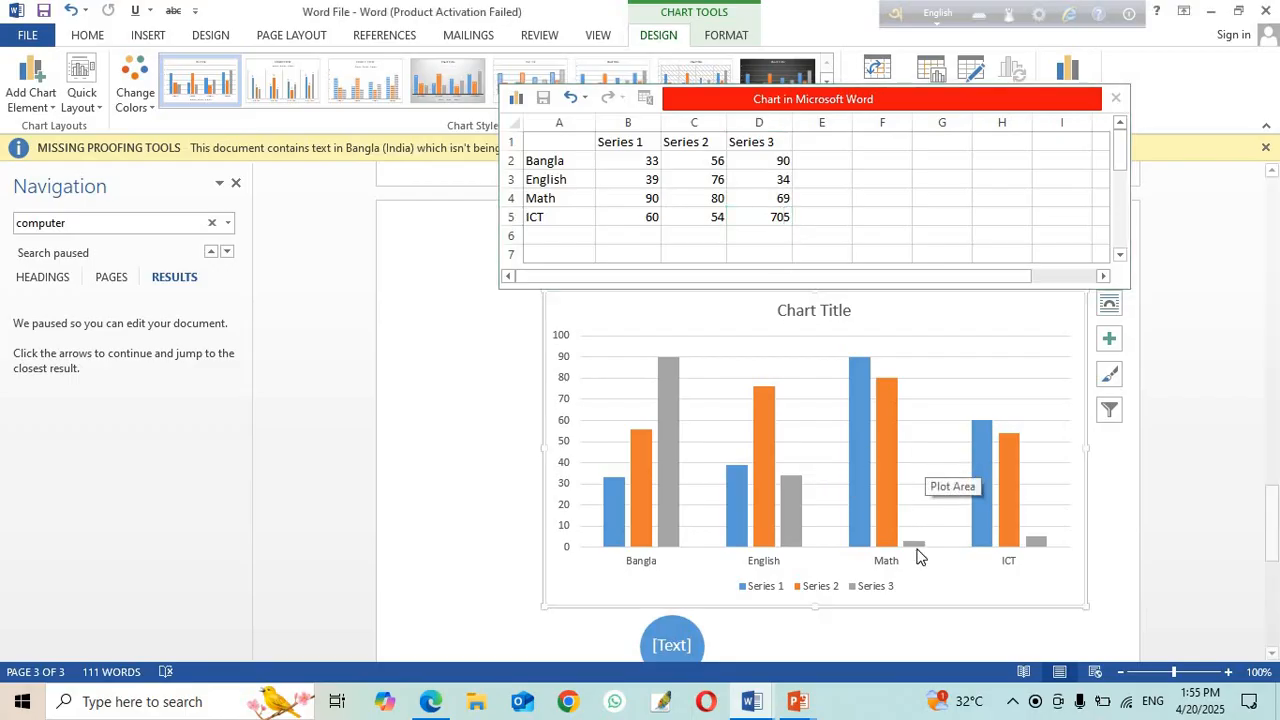
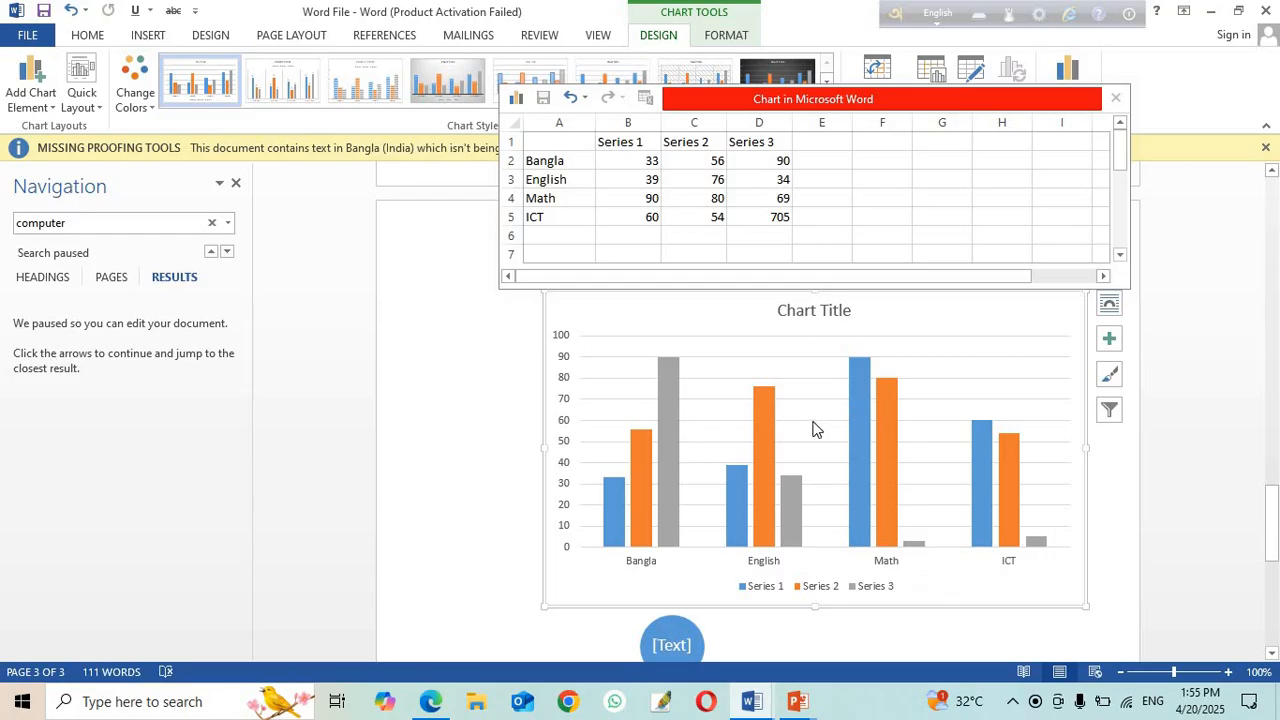
# Step: Close the chart's data sheet, leaving the three-series column chart on the page
pyautogui.scroll(-4, 815, 428)
pyautogui.scroll(3, 820, 428)
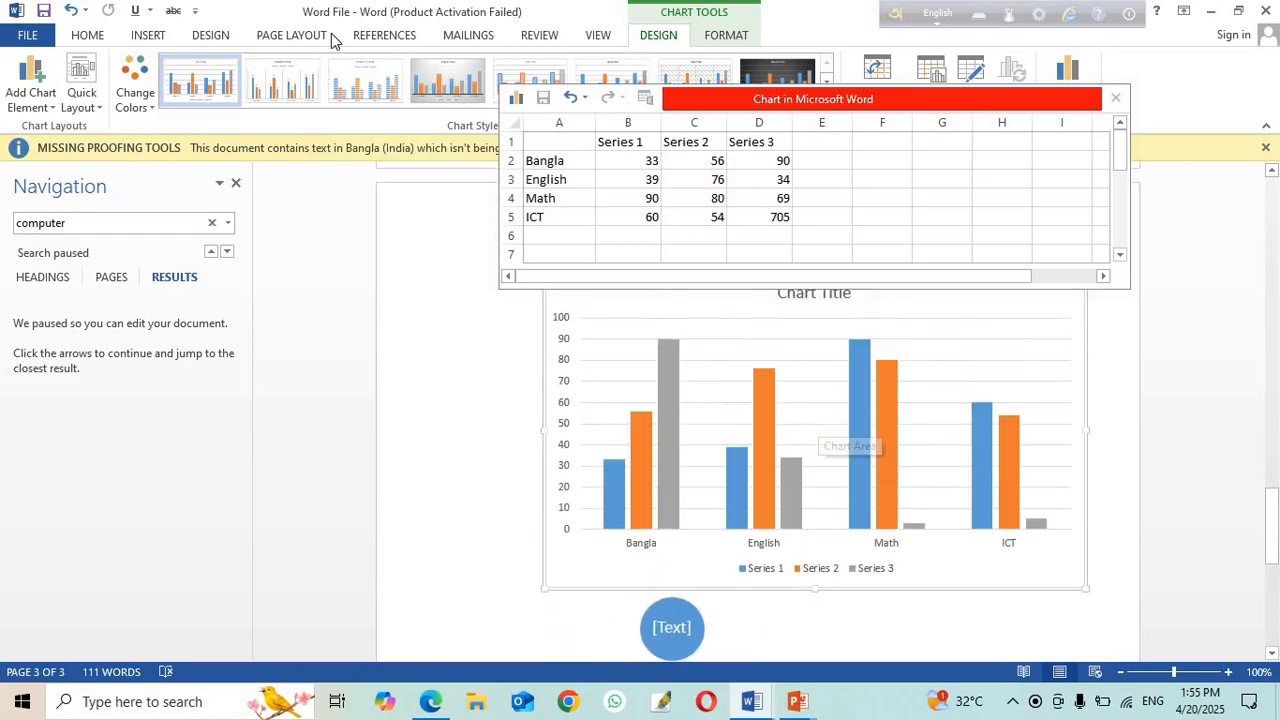
pyautogui.click(143, 37)
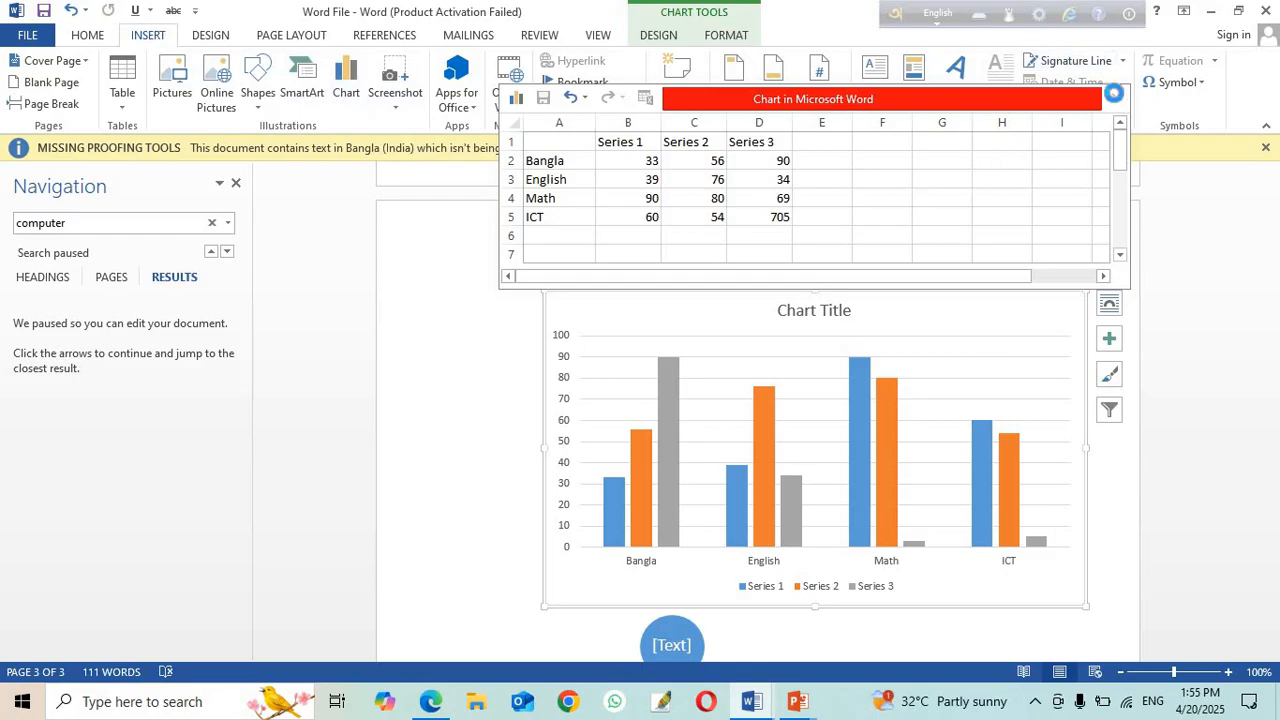
pyautogui.click(1117, 100)
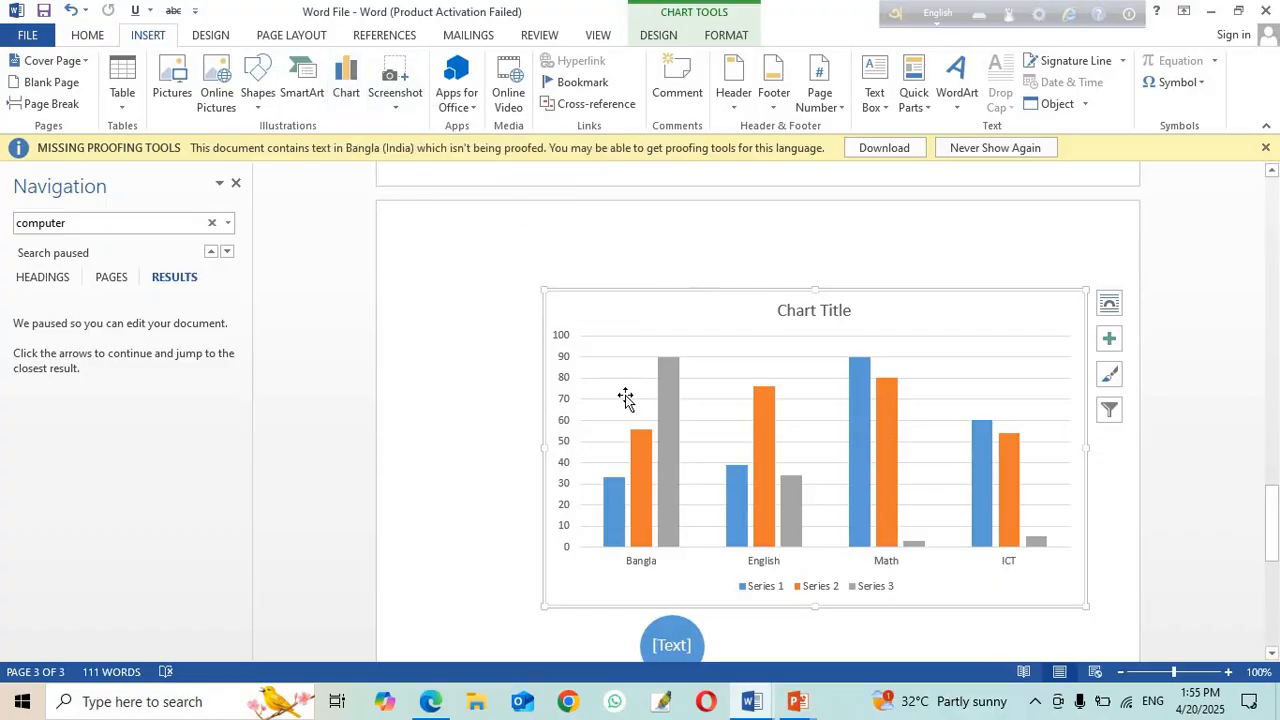
# Step: Select the Ctrl+B line of the shortcut list and browse the Screenshot options
pyautogui.scroll(-1, 625, 397)
pyautogui.scroll(10, 625, 397)
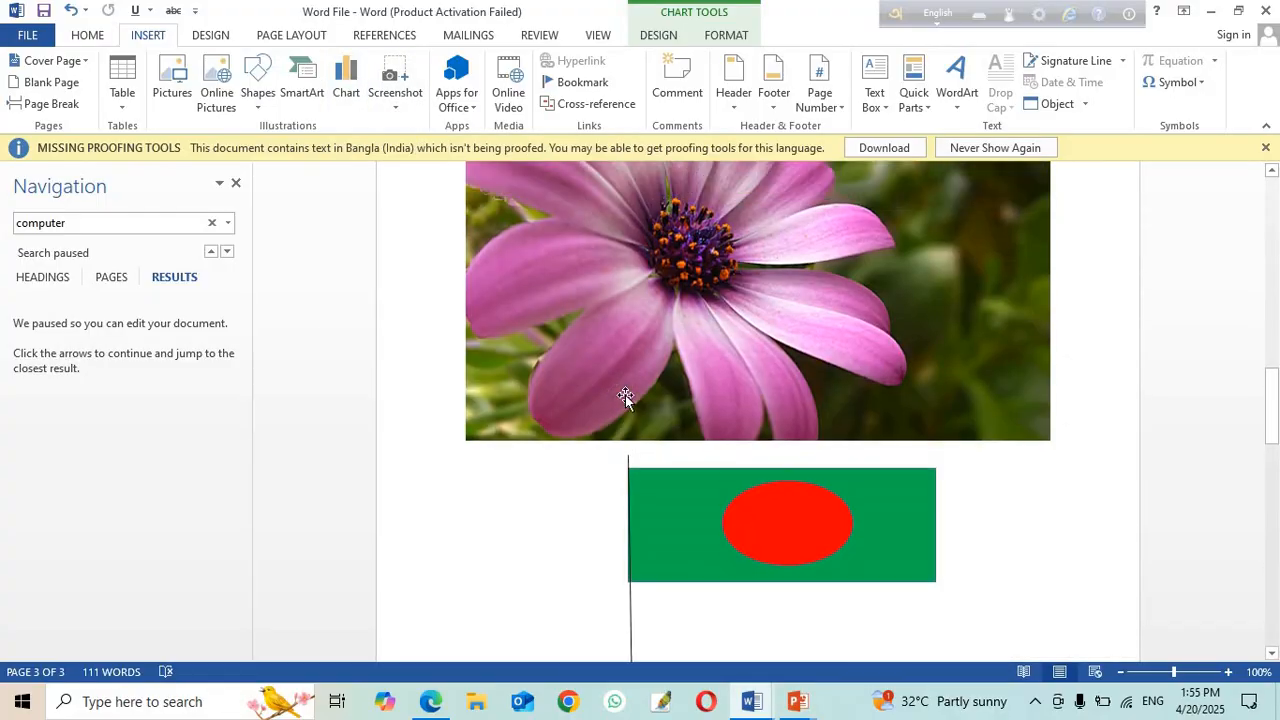
pyautogui.scroll(8, 625, 397)
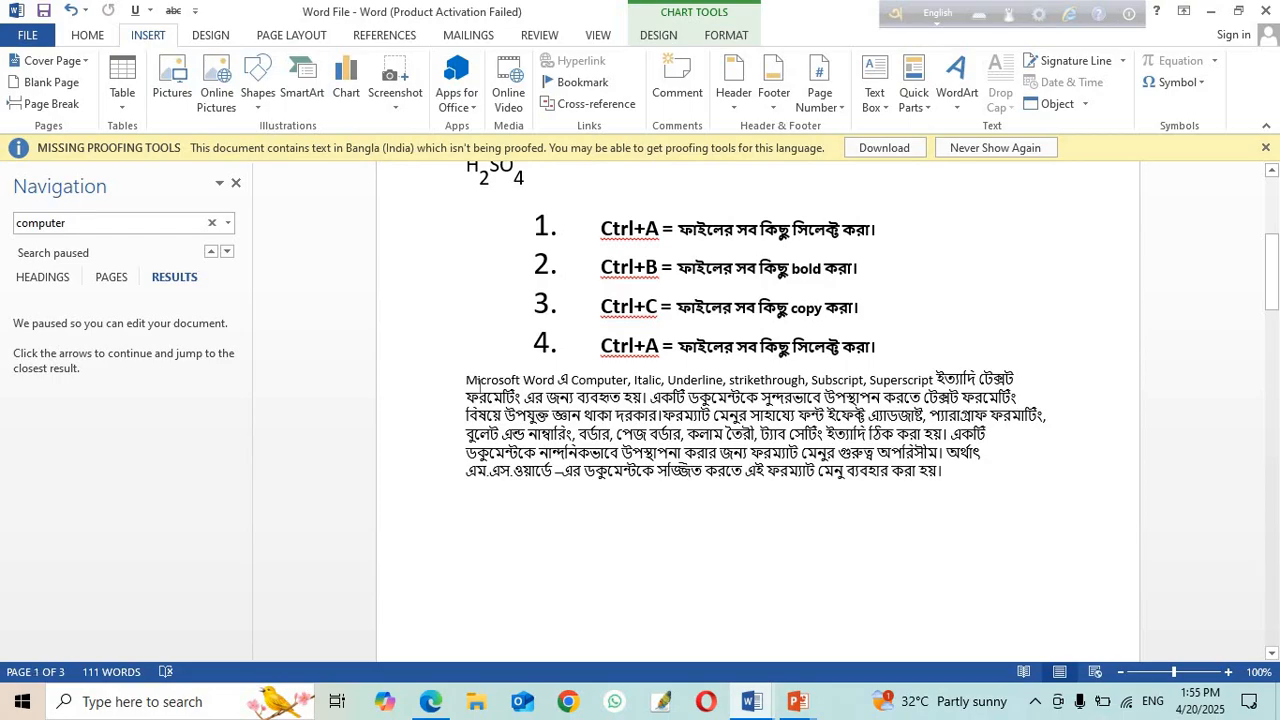
pyautogui.click(435, 270)
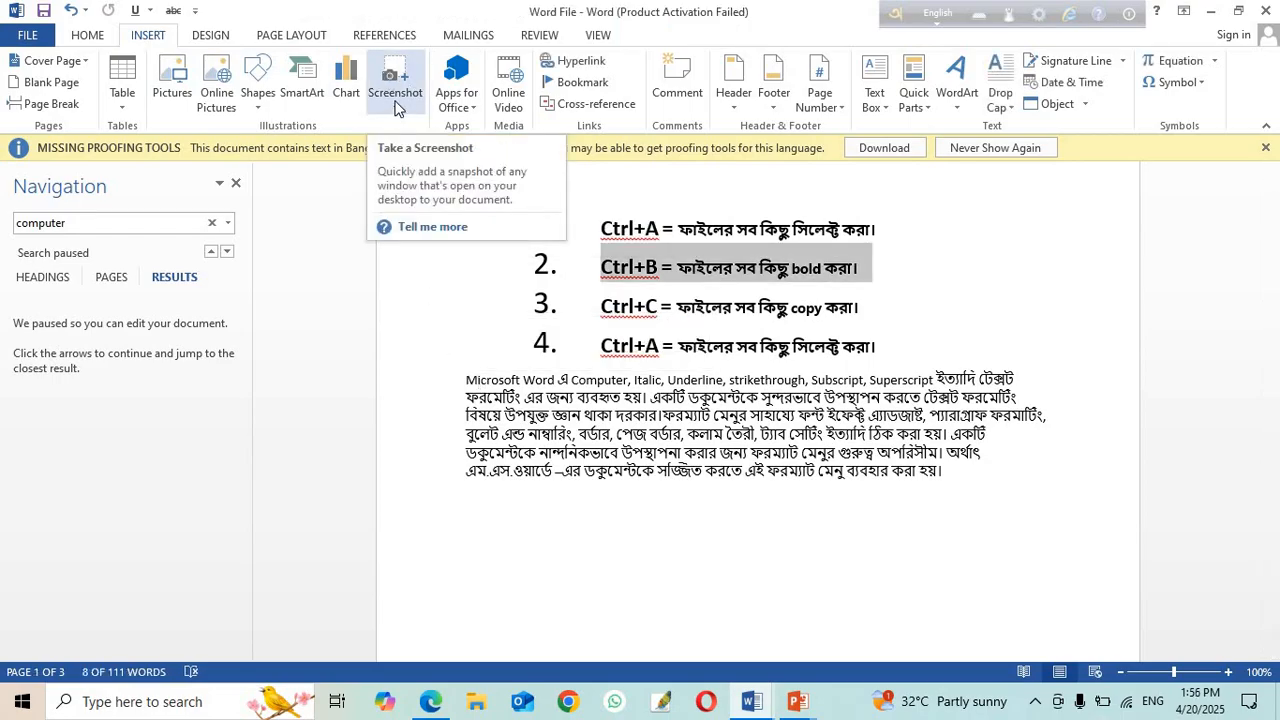
pyautogui.click(398, 80)
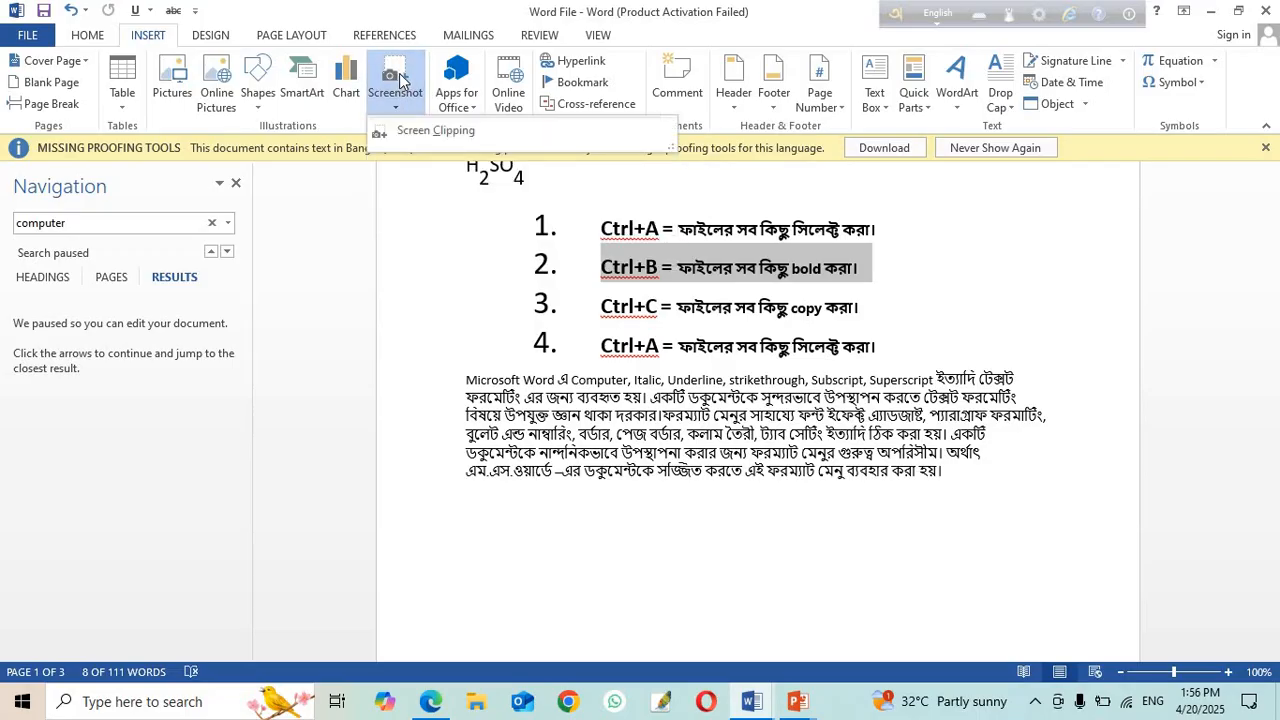
pyautogui.click(400, 82)
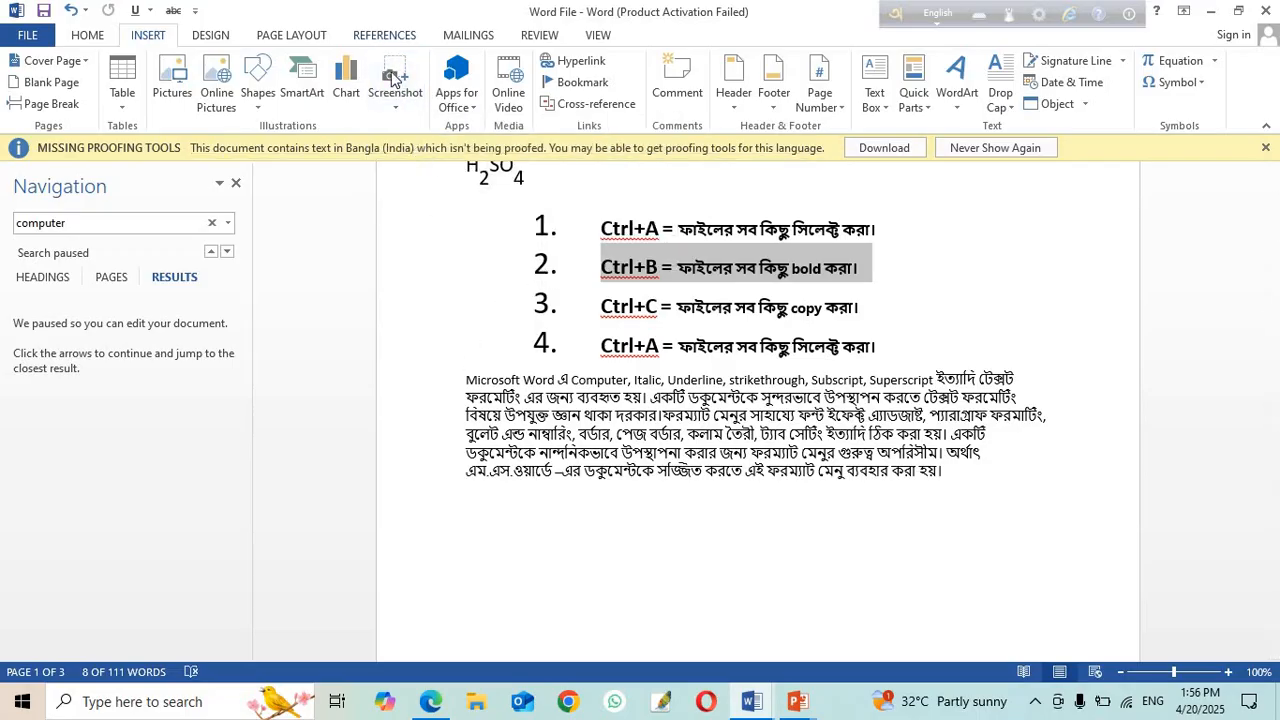
pyautogui.click(405, 105)
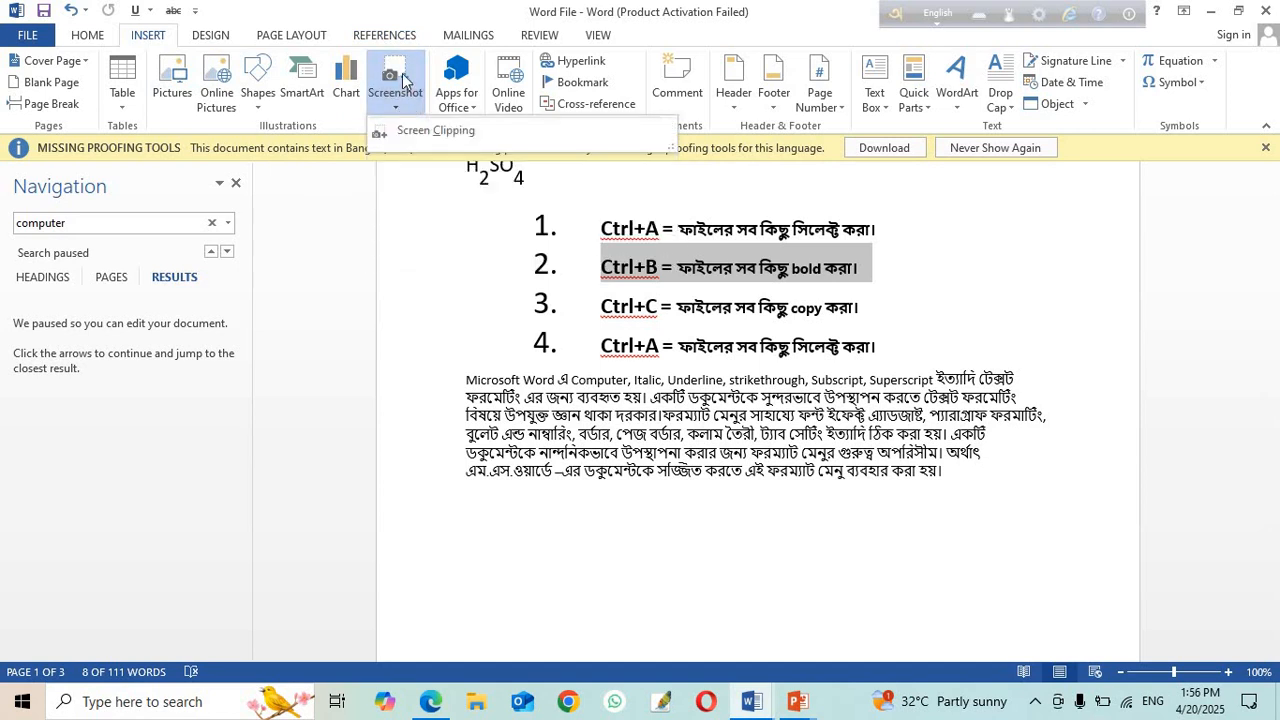
pyautogui.click(398, 82)
pyautogui.click(396, 82)
pyautogui.click(440, 380)
# Step: Replace the selected Microsoft Word paragraph with a desktop screen clipping, then undo it
pyautogui.moveTo(468, 383); pyautogui.dragTo(964, 504)
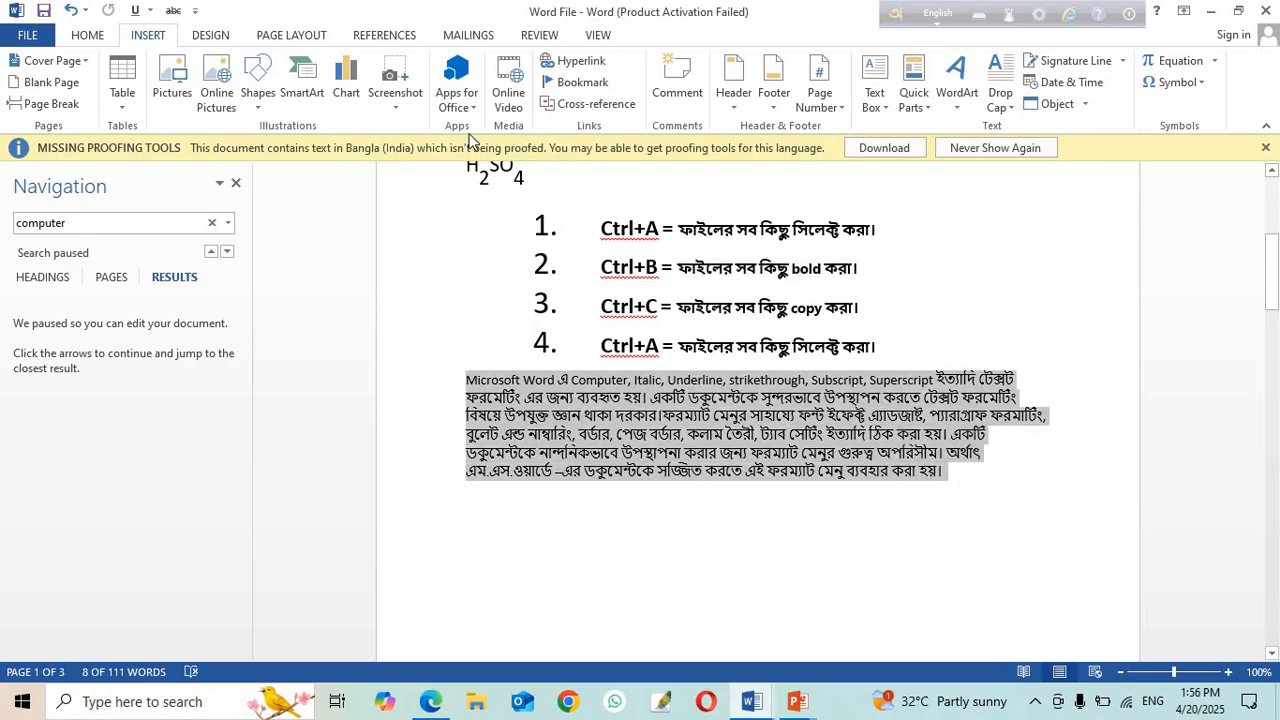
pyautogui.click(398, 77)
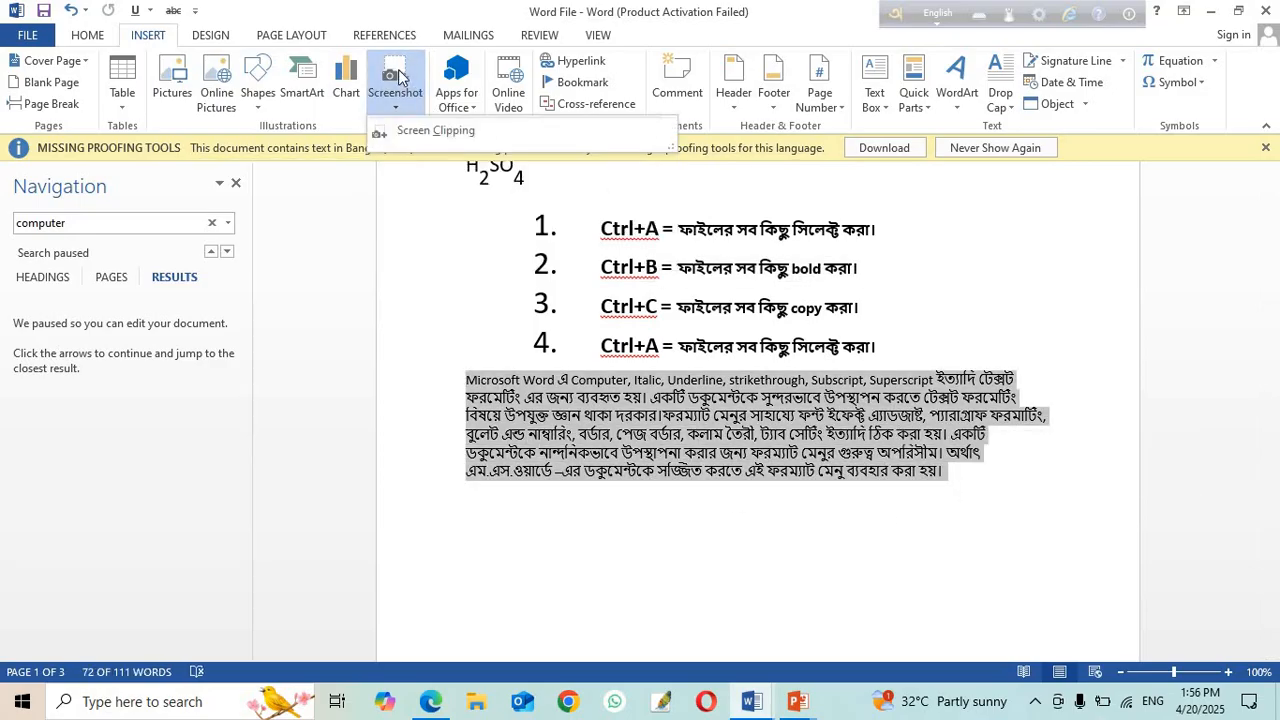
pyautogui.click(406, 131)
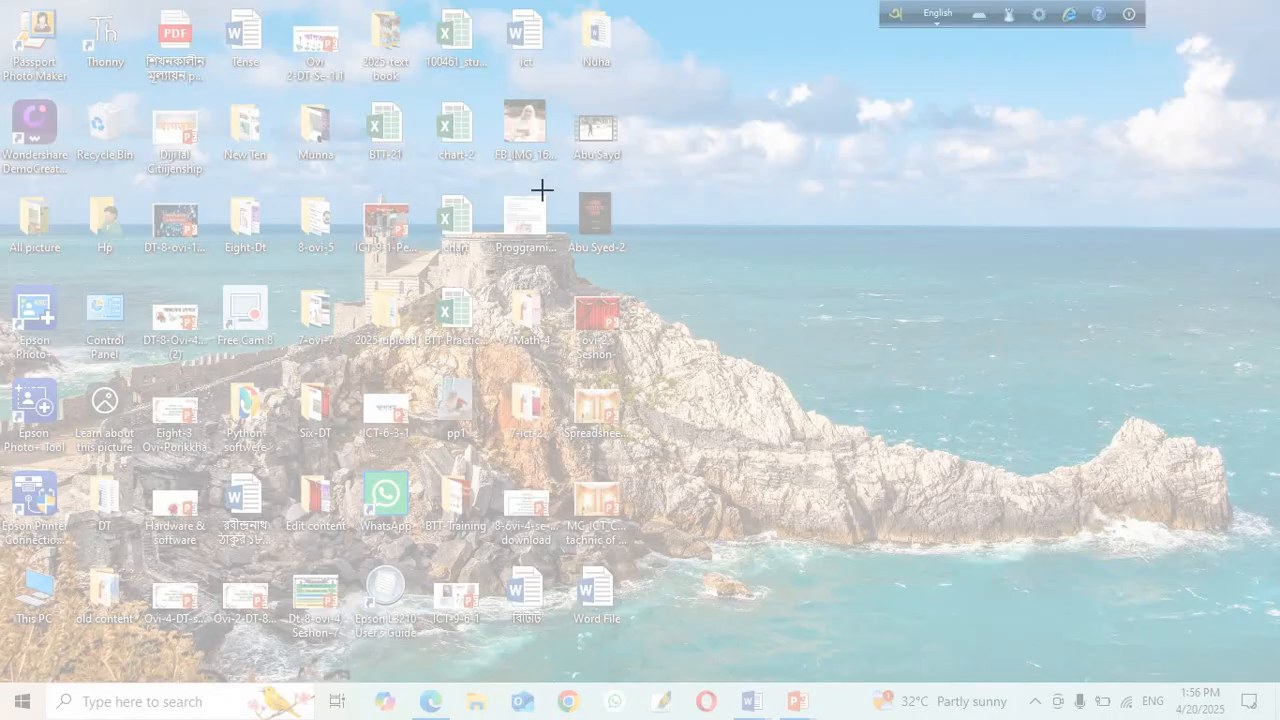
pyautogui.moveTo(563, 135); pyautogui.dragTo(1034, 460)
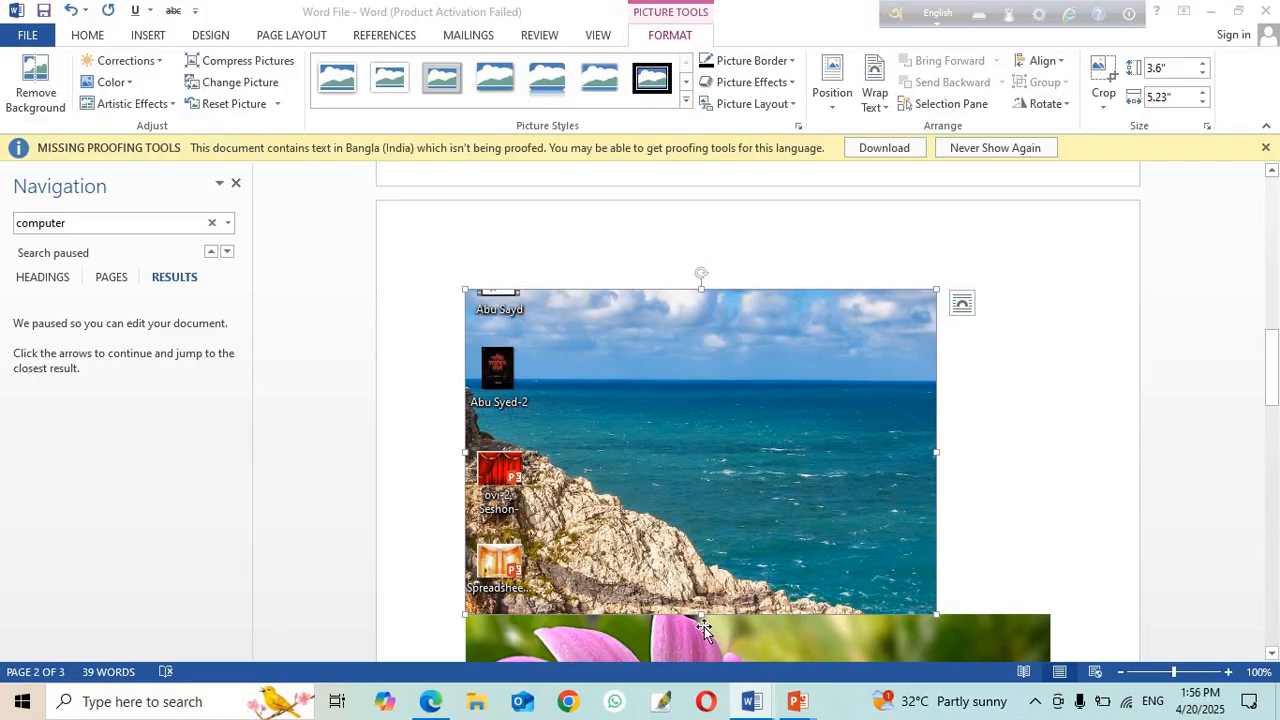
pyautogui.scroll(10, 608, 528)
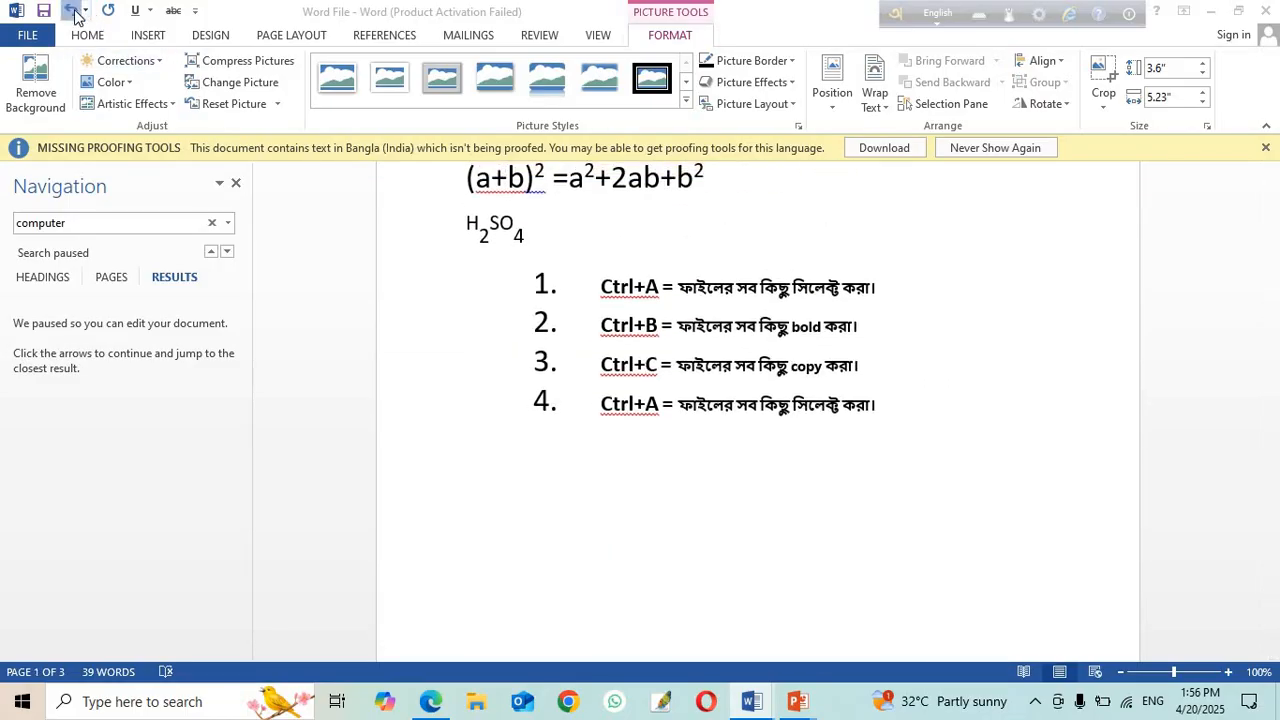
pyautogui.click(71, 10)
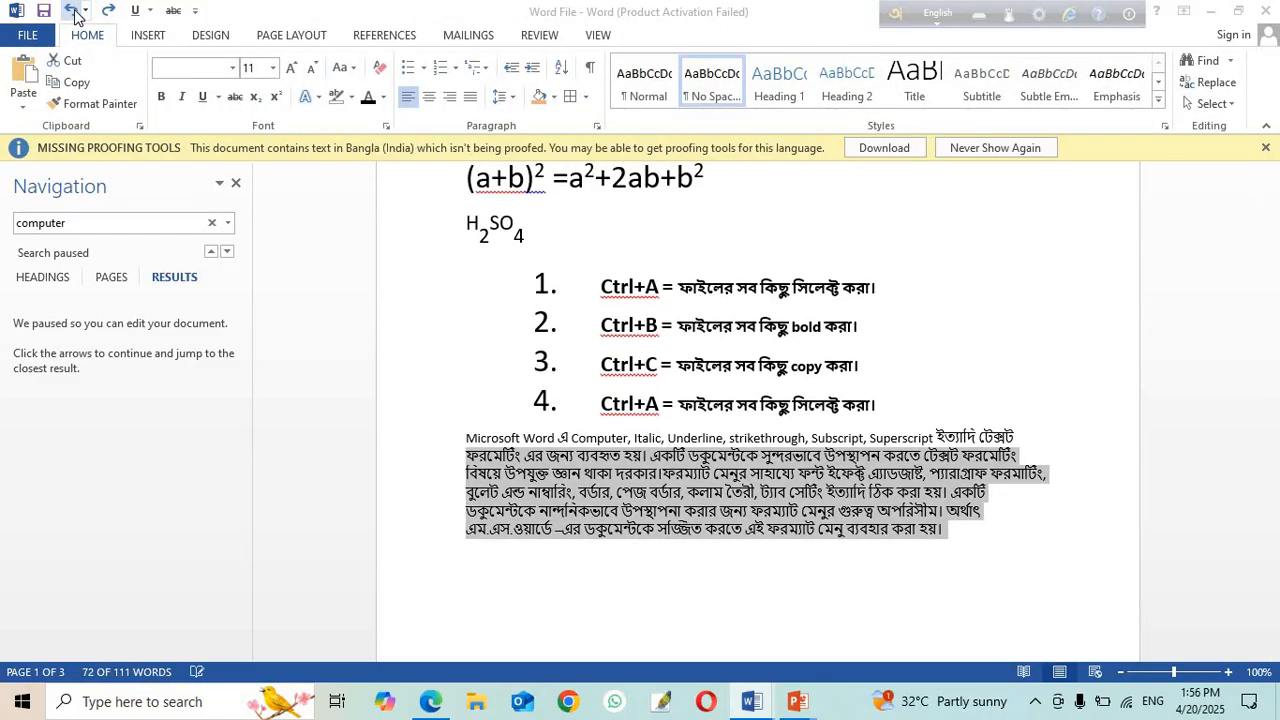
# Step: Add an empty comment on the last word of the Bangla paragraph and close the Comments pane
pyautogui.click(528, 545)
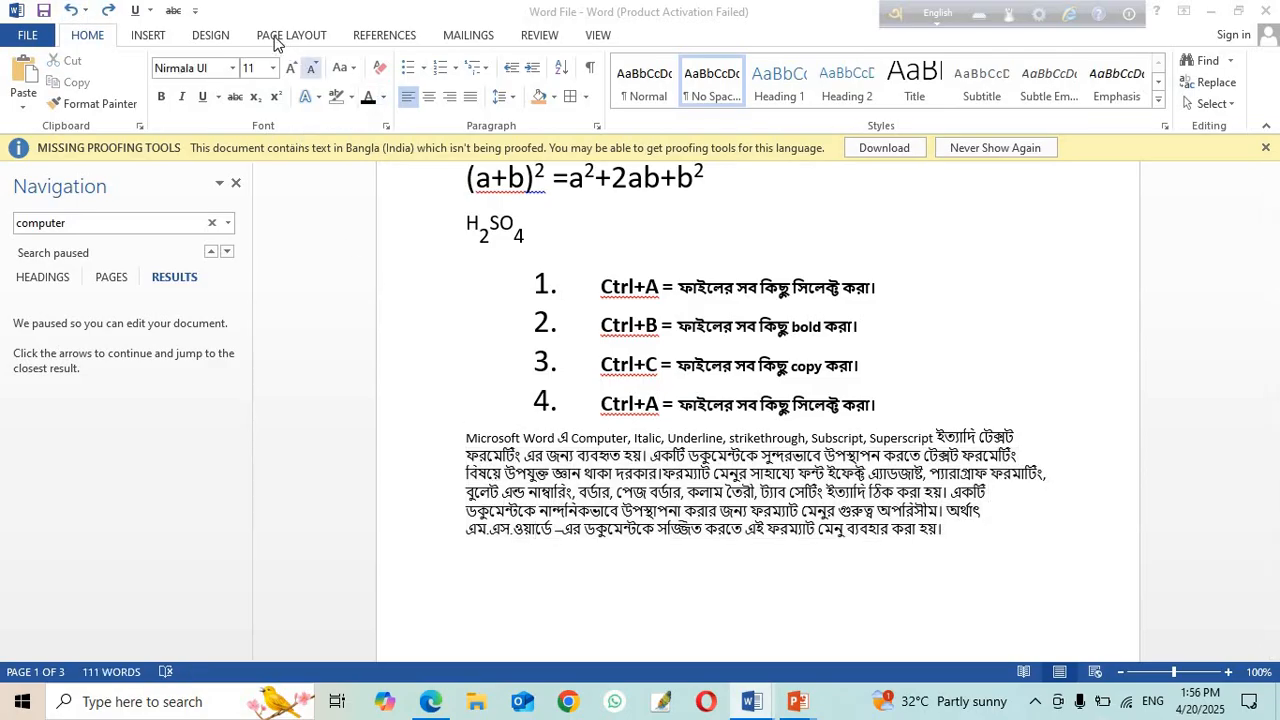
pyautogui.click(148, 36)
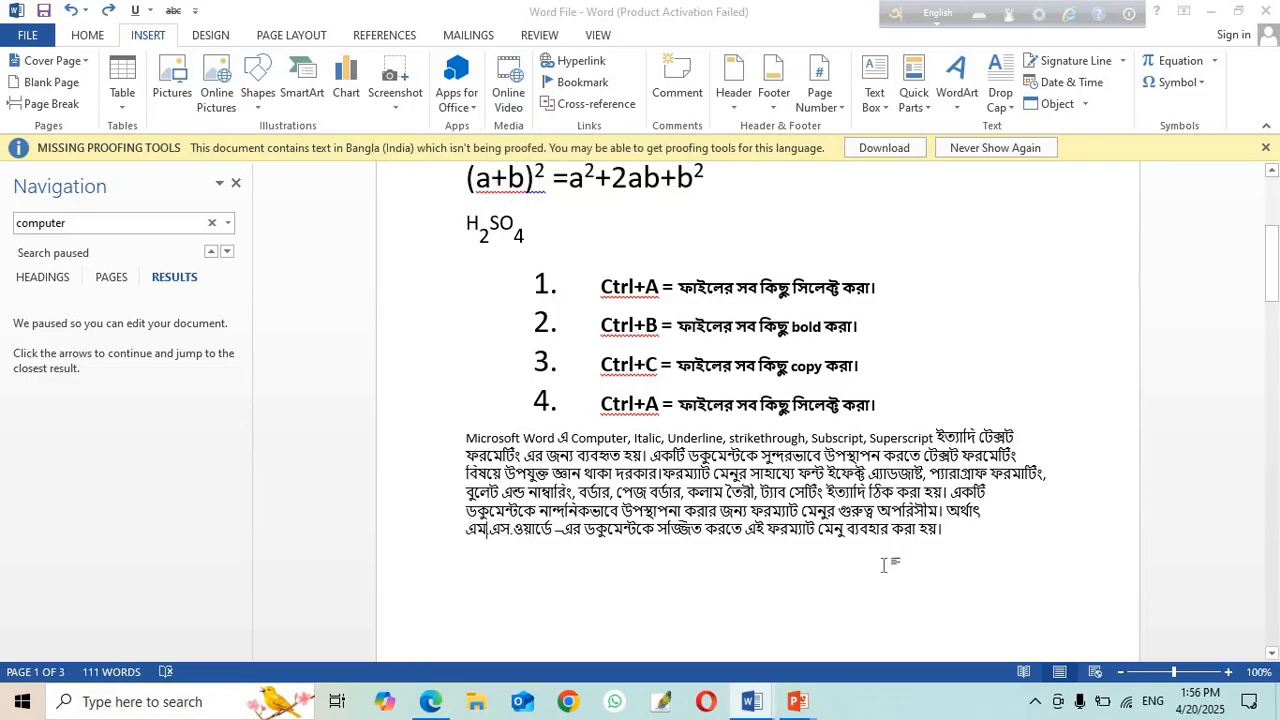
pyautogui.click(1031, 547)
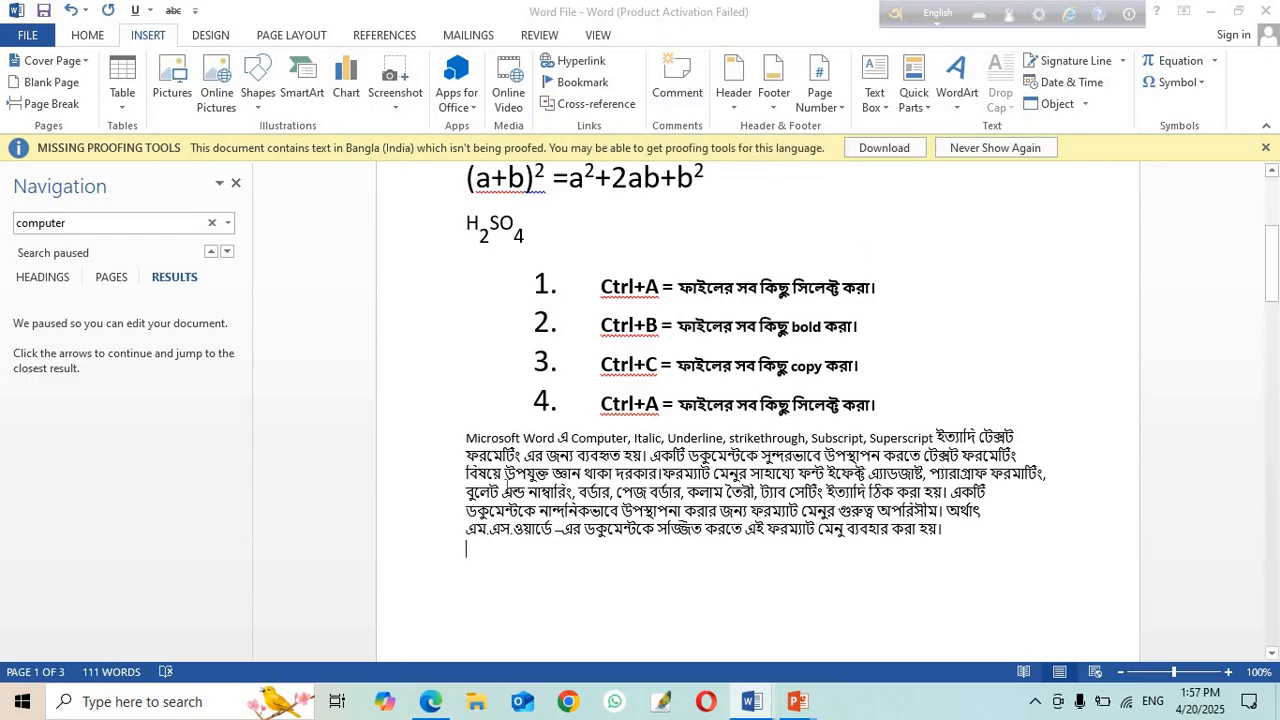
pyautogui.click(677, 70)
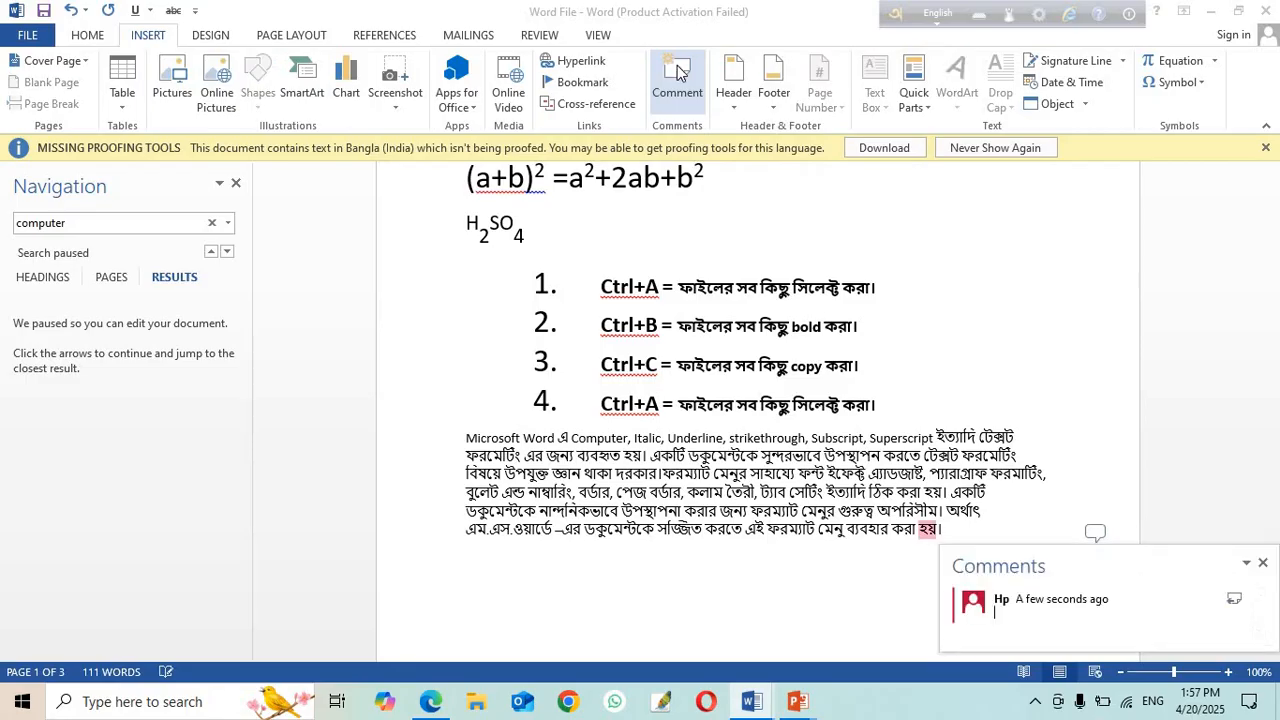
pyautogui.click(1263, 564)
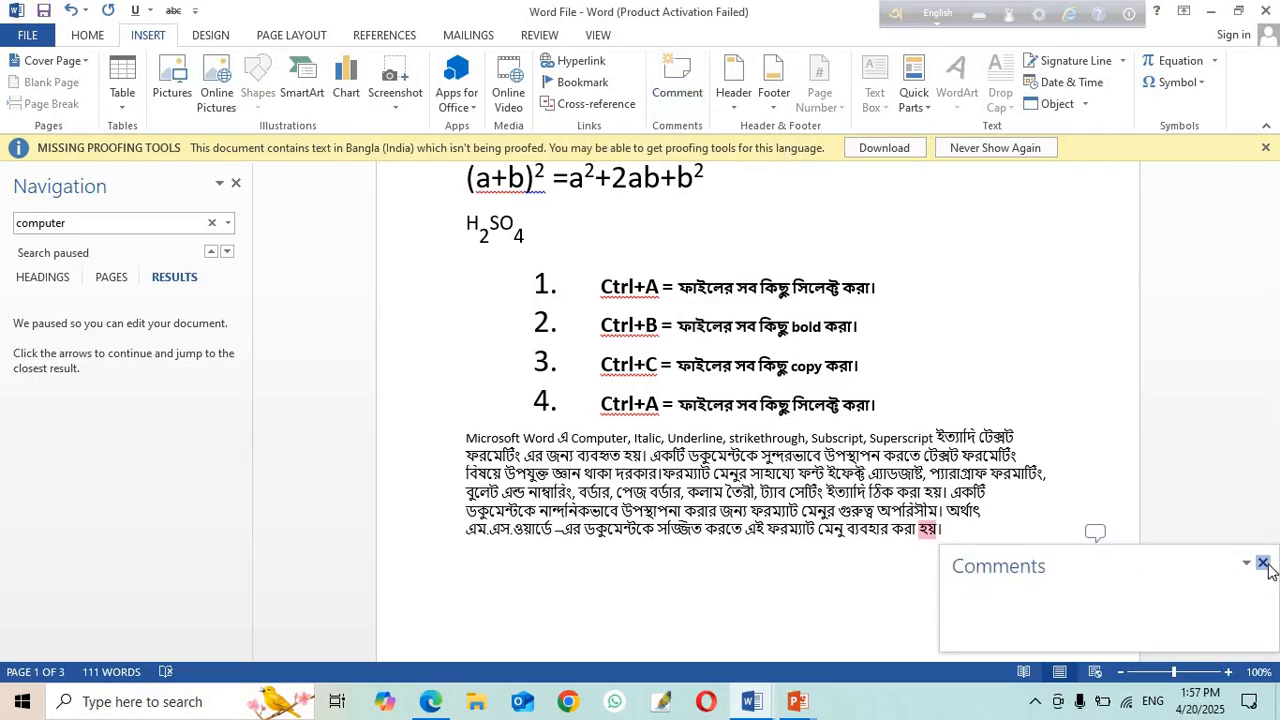
# Step: Insert a blank header reading 'Bismillah' and close header editing
pyautogui.click(732, 100)
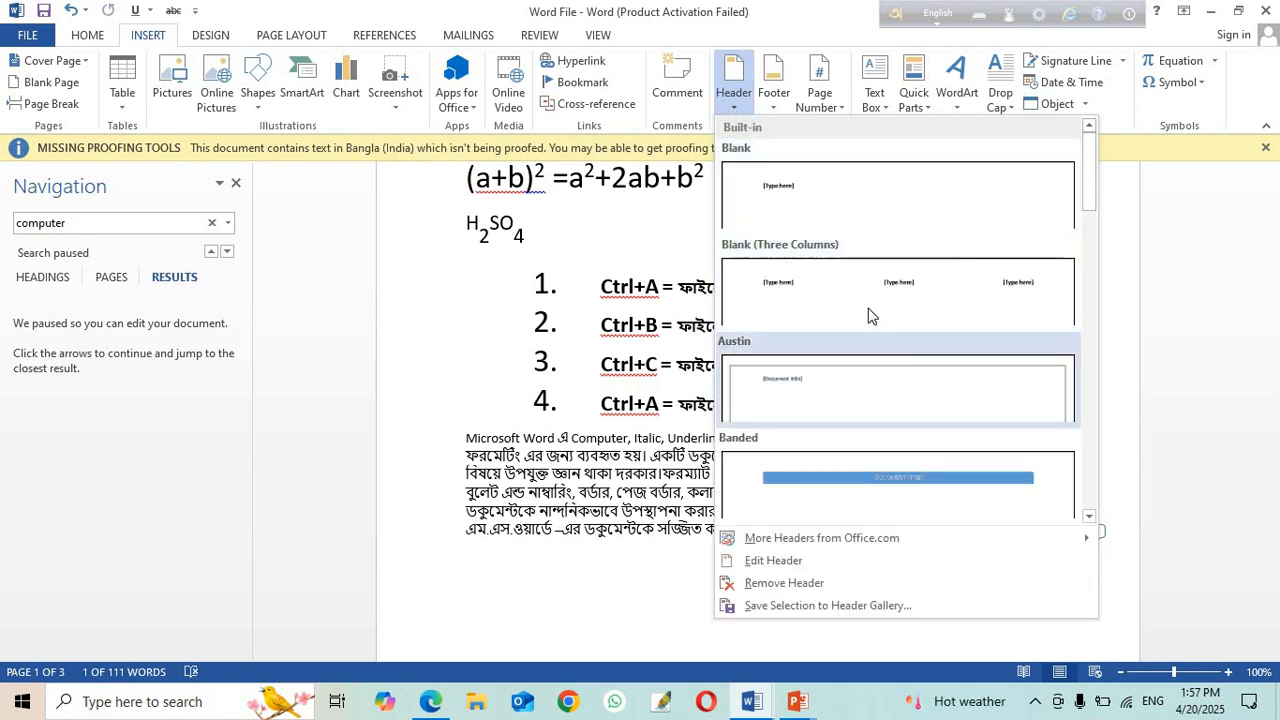
pyautogui.click(879, 210)
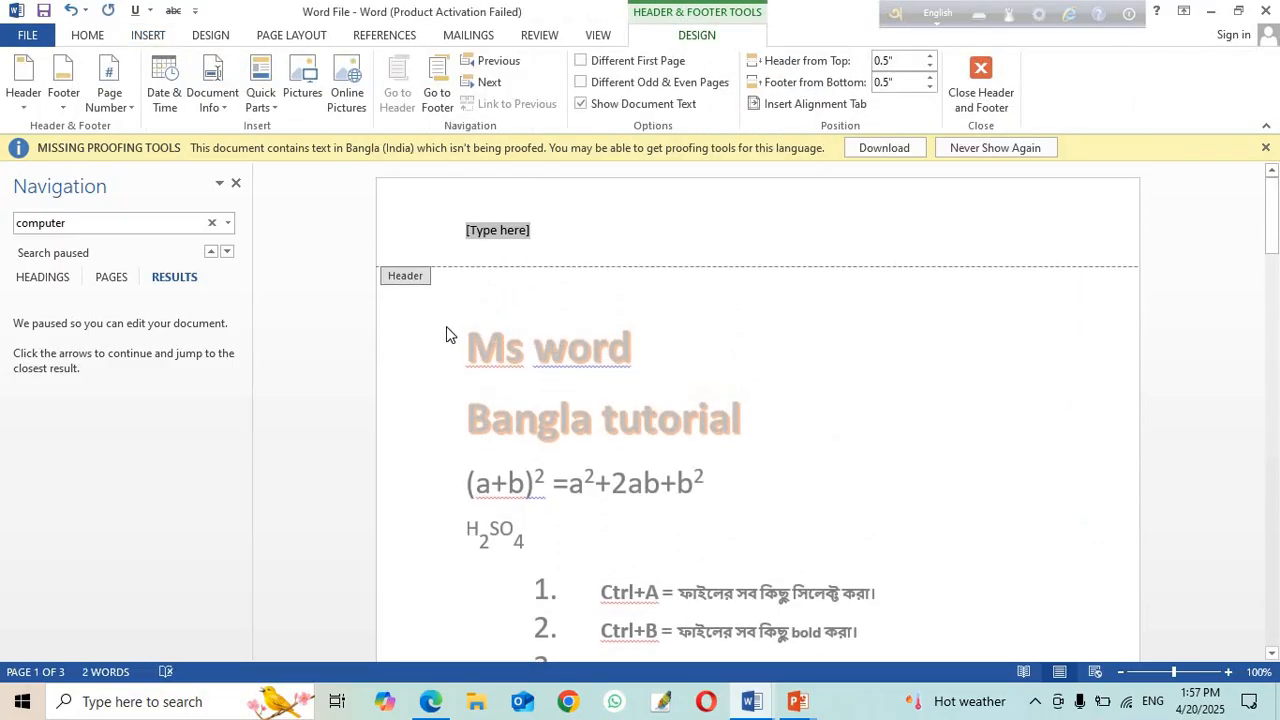
pyautogui.write('Bismillah')
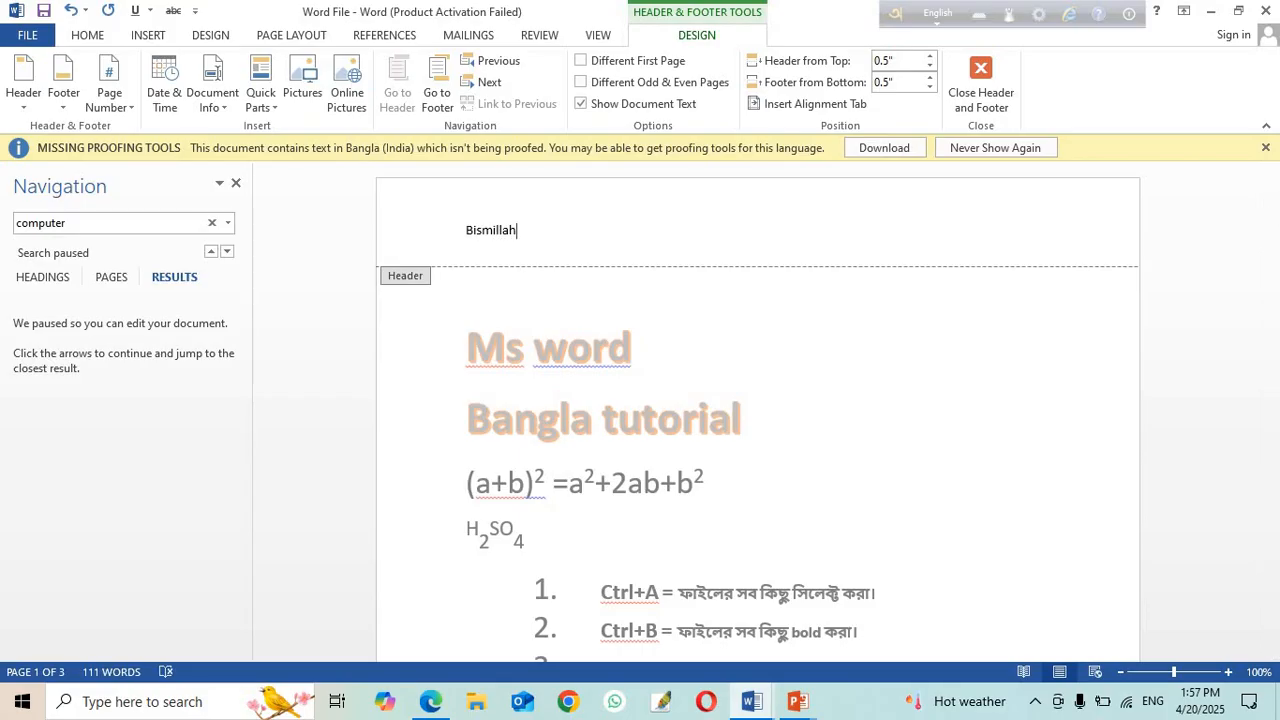
pyautogui.scroll(-1, 513, 332)
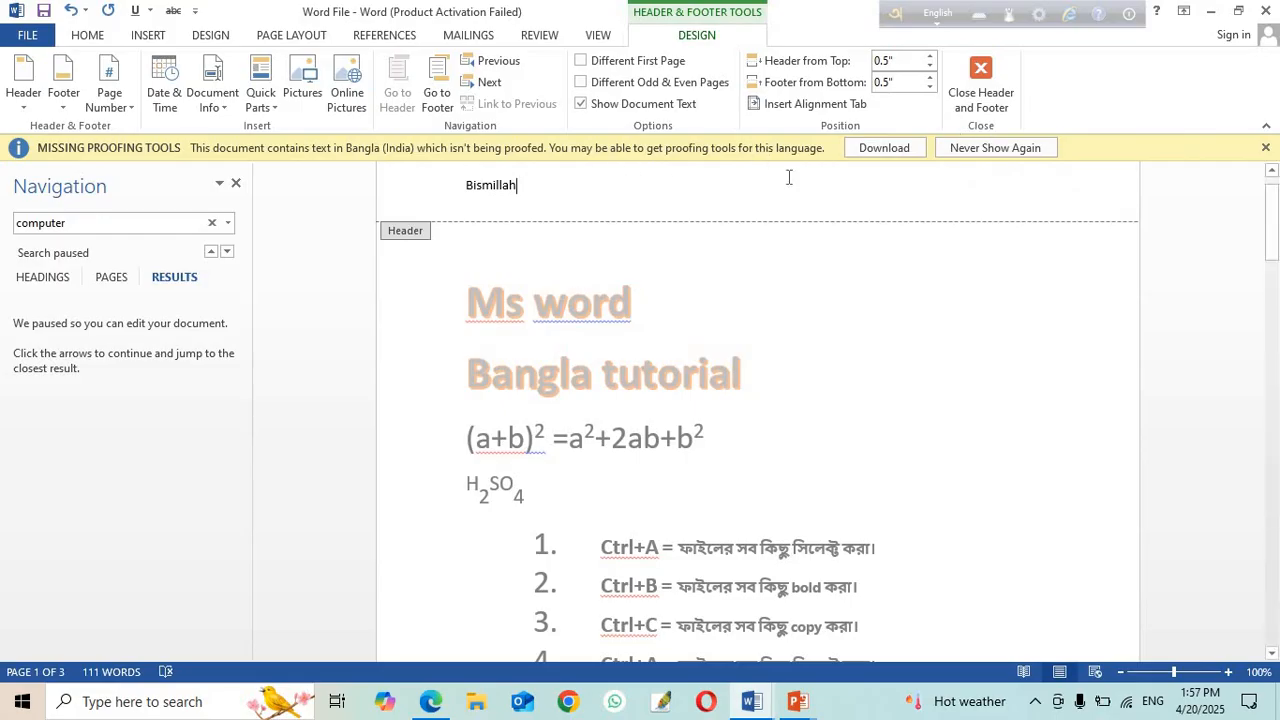
pyautogui.click(978, 85)
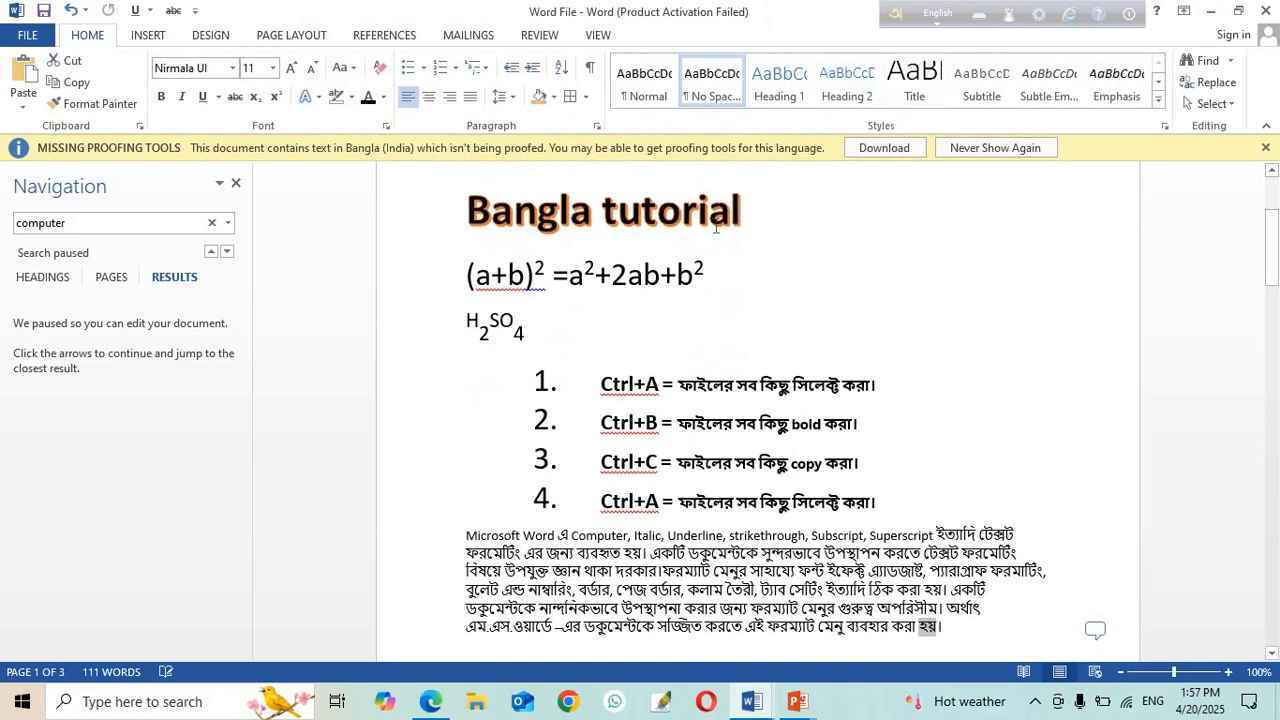
pyautogui.scroll(4, 650, 301)
pyautogui.scroll(-5, 650, 301)
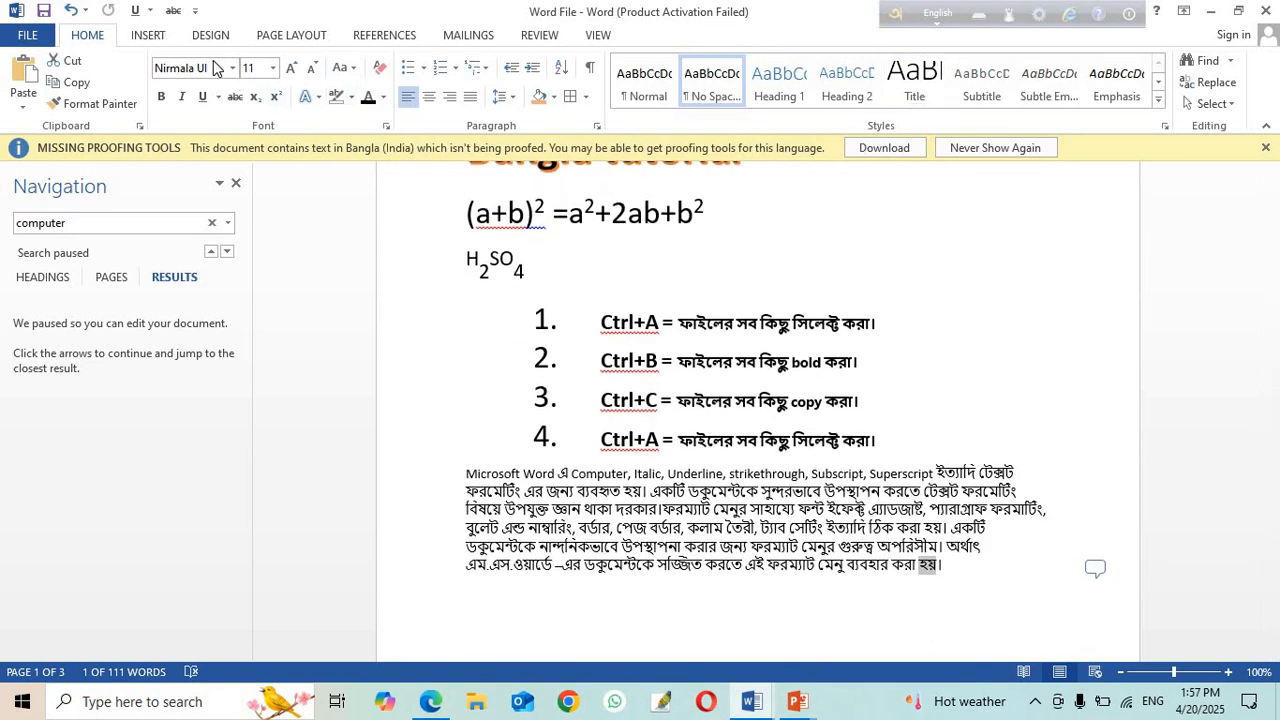
# Step: Add a blank footer reading 'End', close it, and scroll through the pages to check
pyautogui.click(147, 36)
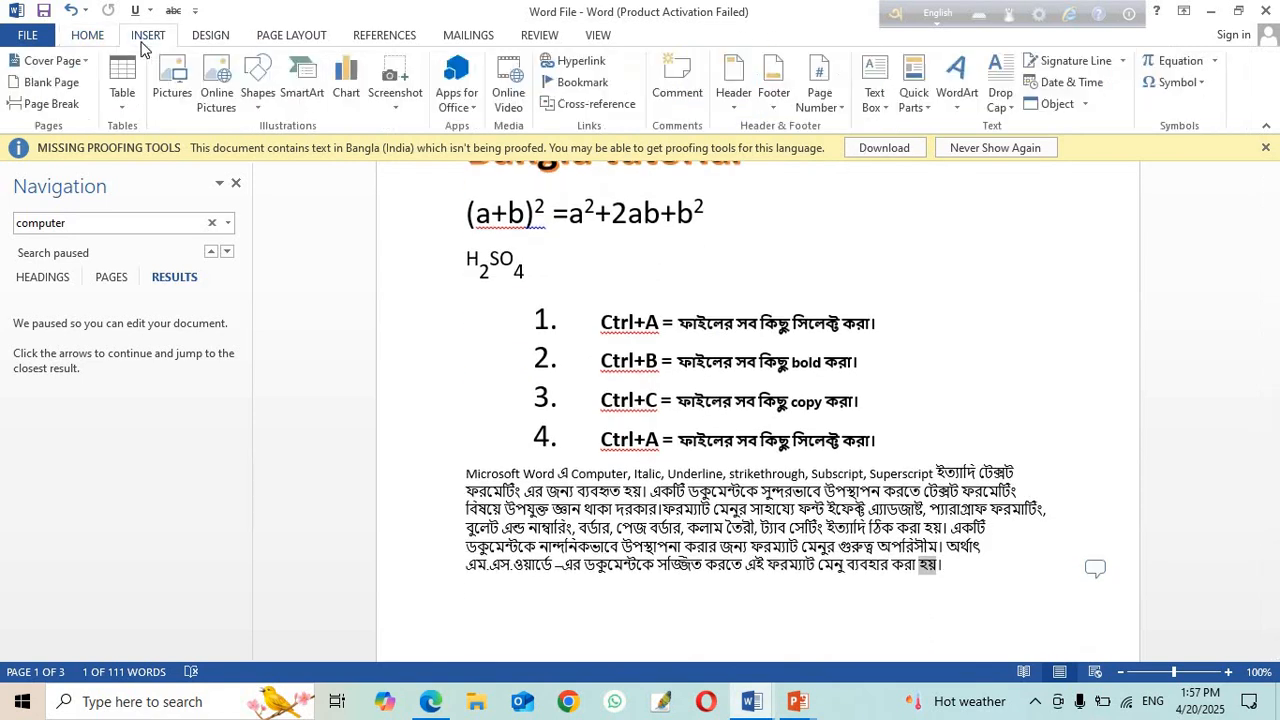
pyautogui.click(777, 102)
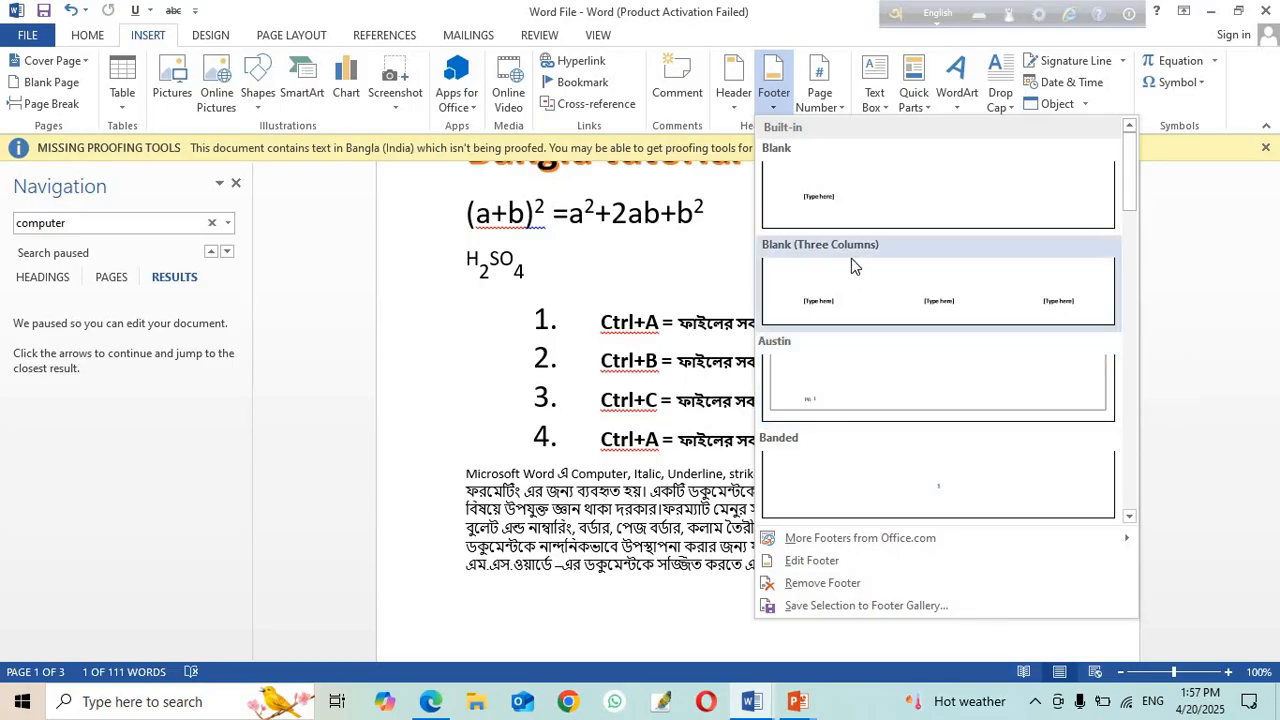
pyautogui.press('Escape')
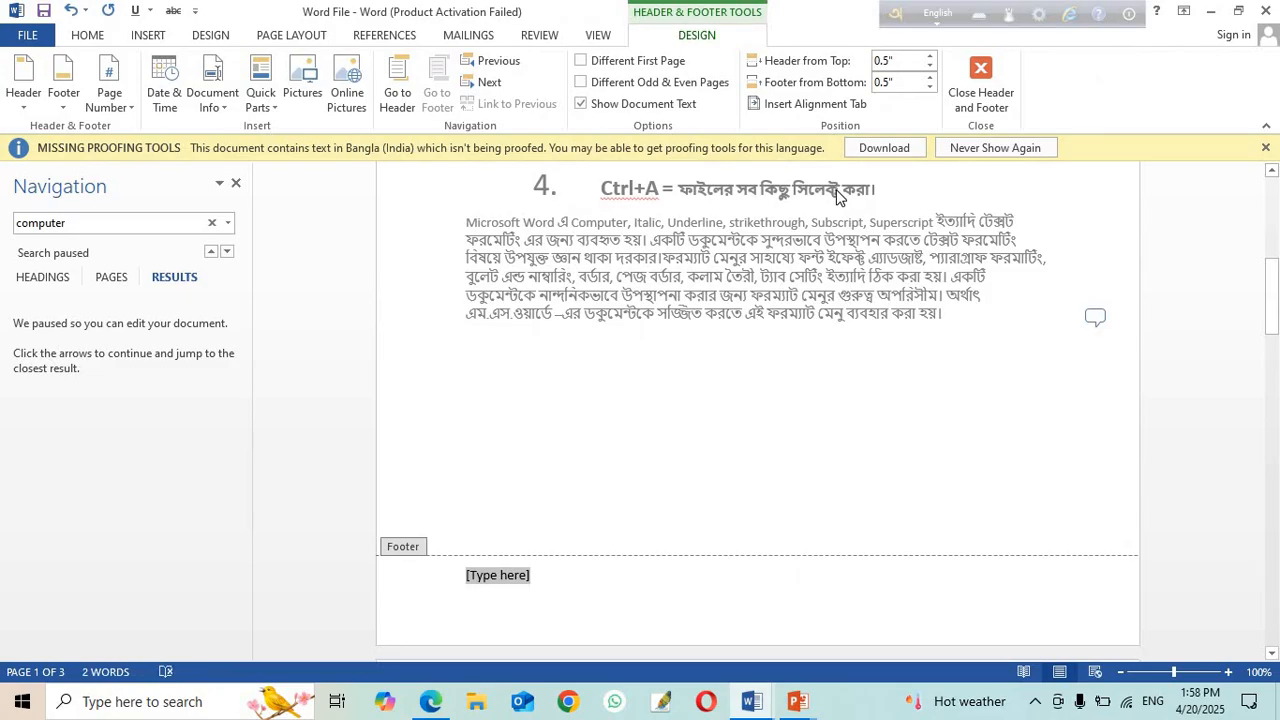
pyautogui.write('End')
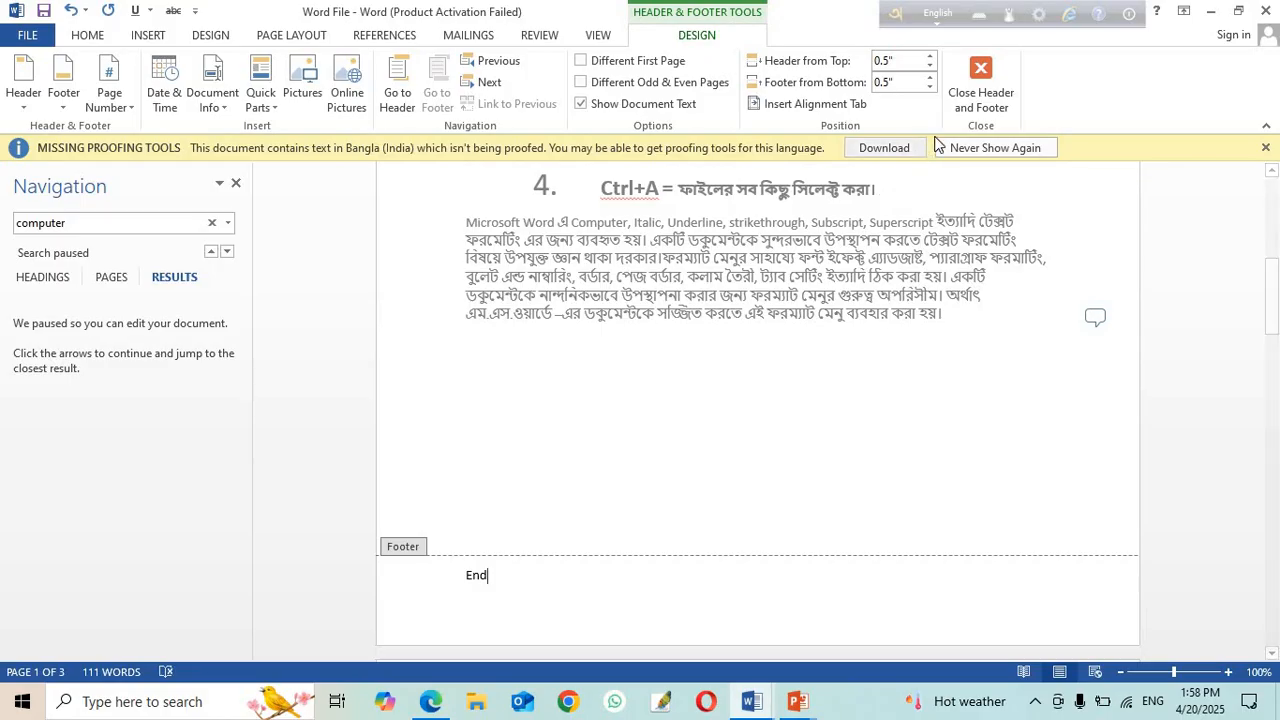
pyautogui.click(982, 72)
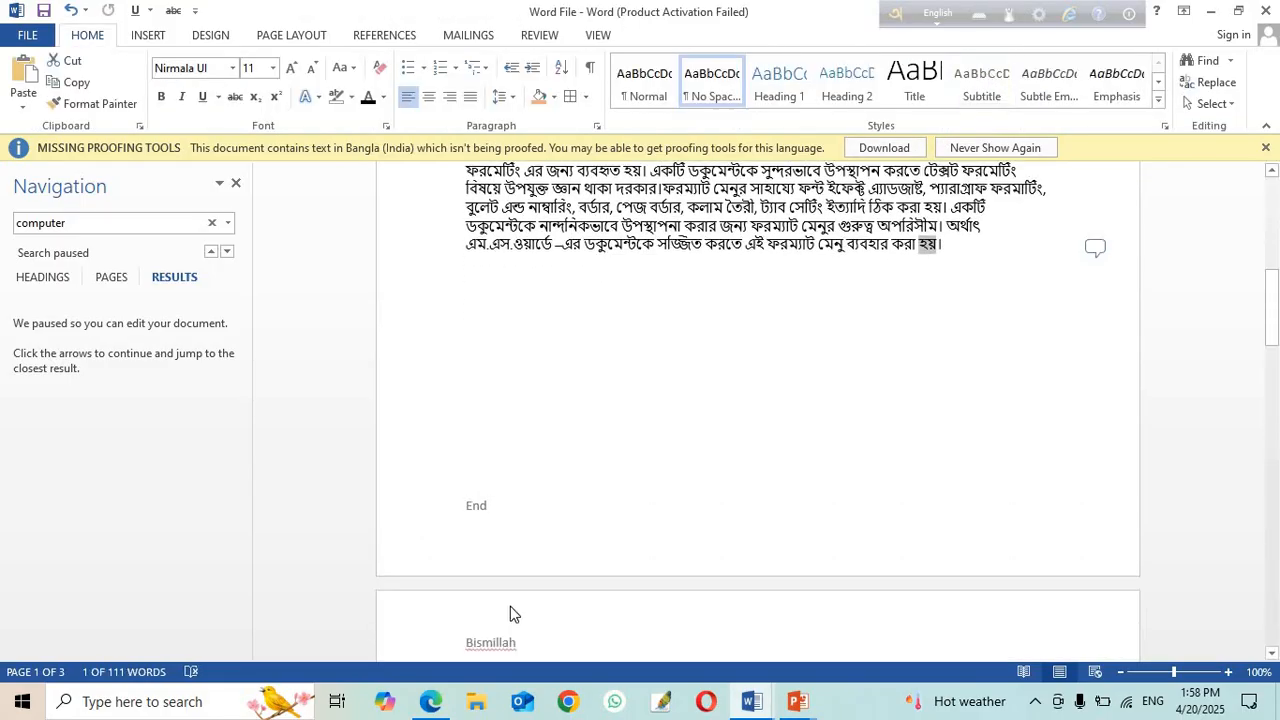
pyautogui.scroll(-5, 510, 606)
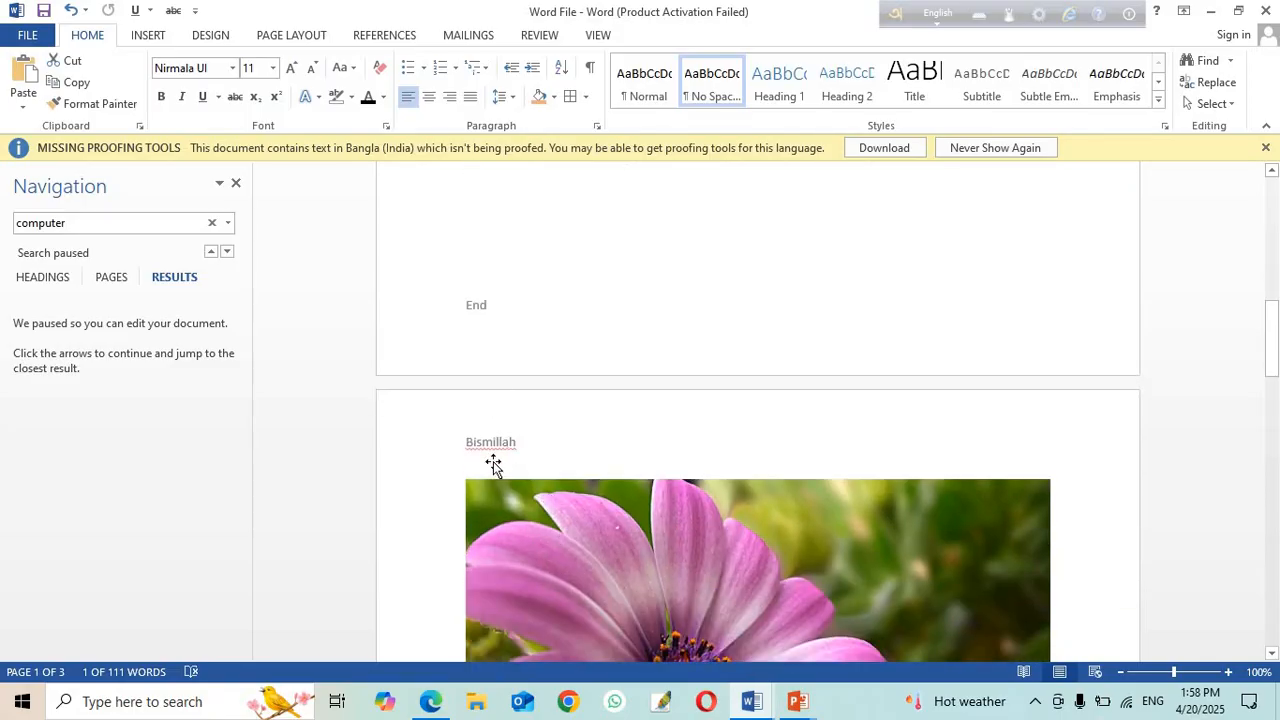
pyautogui.scroll(-18, 493, 462)
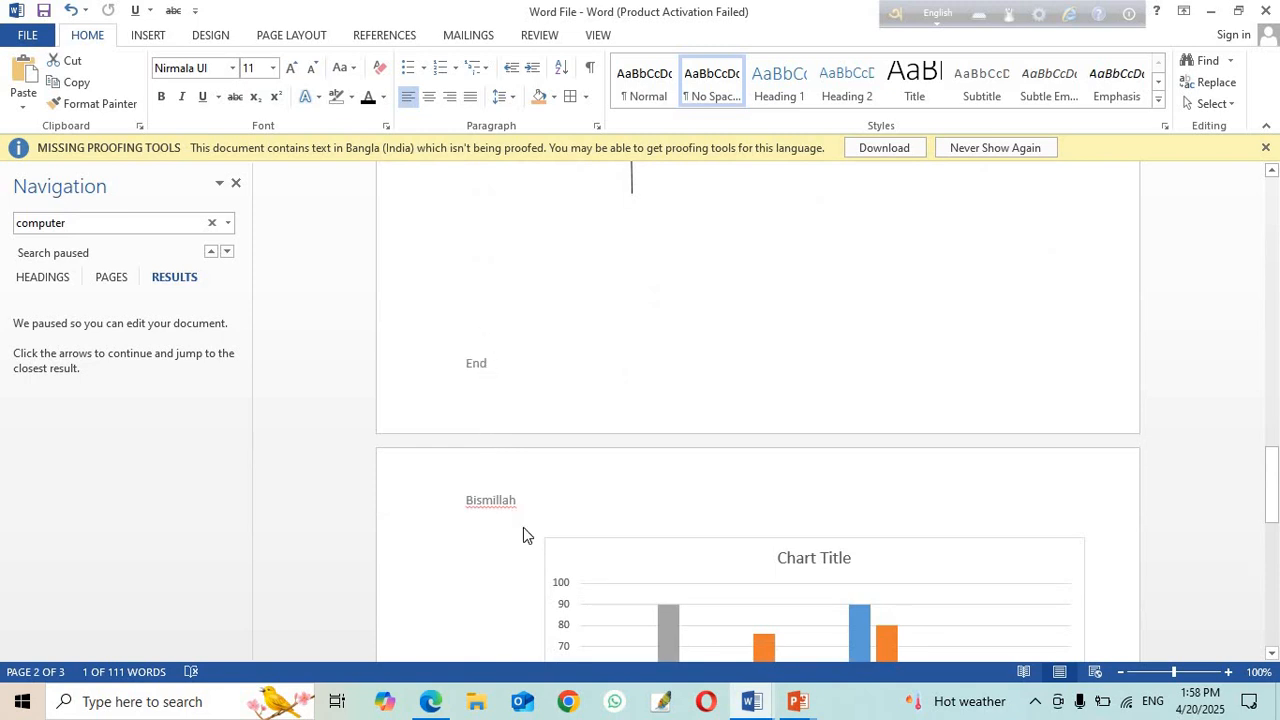
pyautogui.scroll(1, 523, 528)
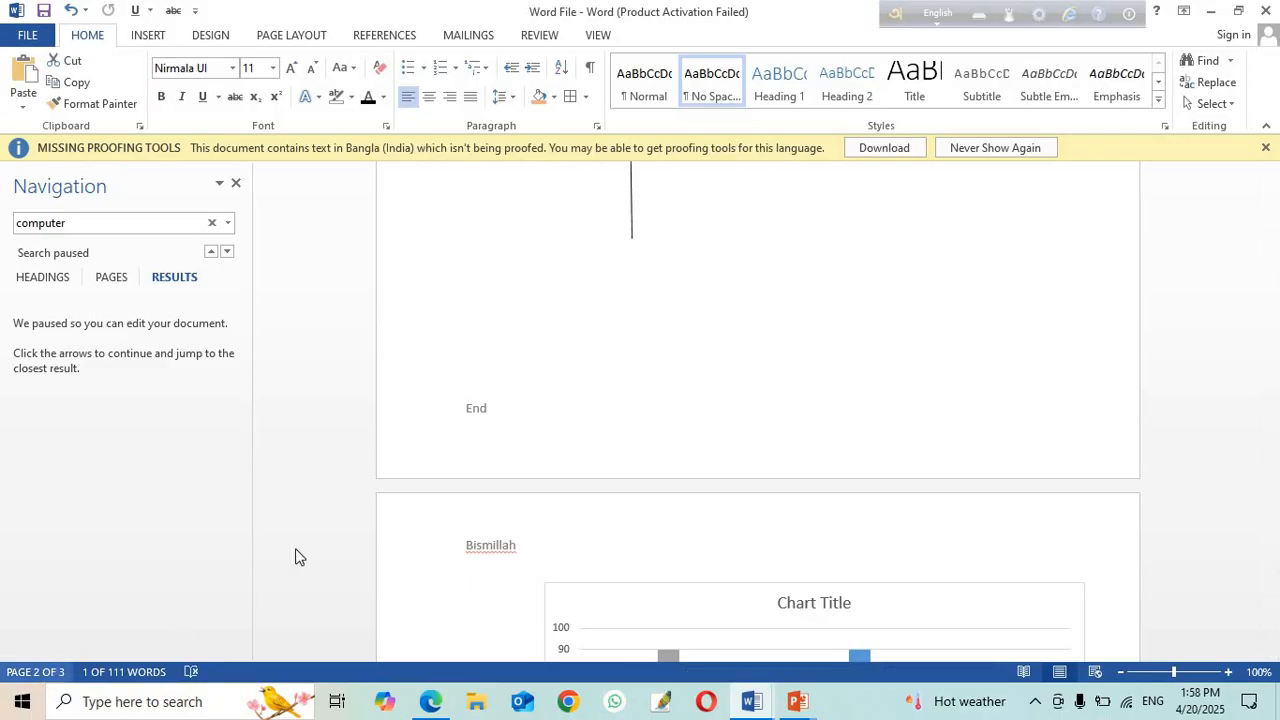
pyautogui.scroll(15, 495, 395)
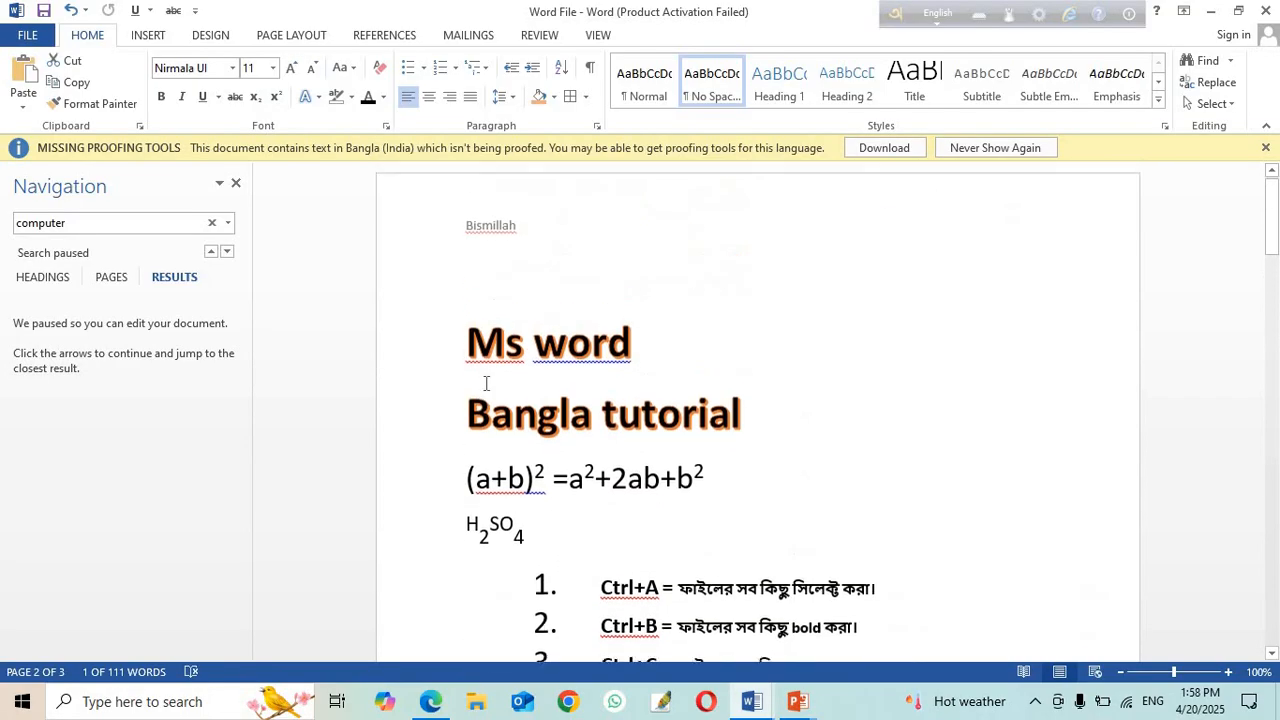
# Step: Insert a Top of Page Plain Number 3 page number and close header editing
pyautogui.click(148, 35)
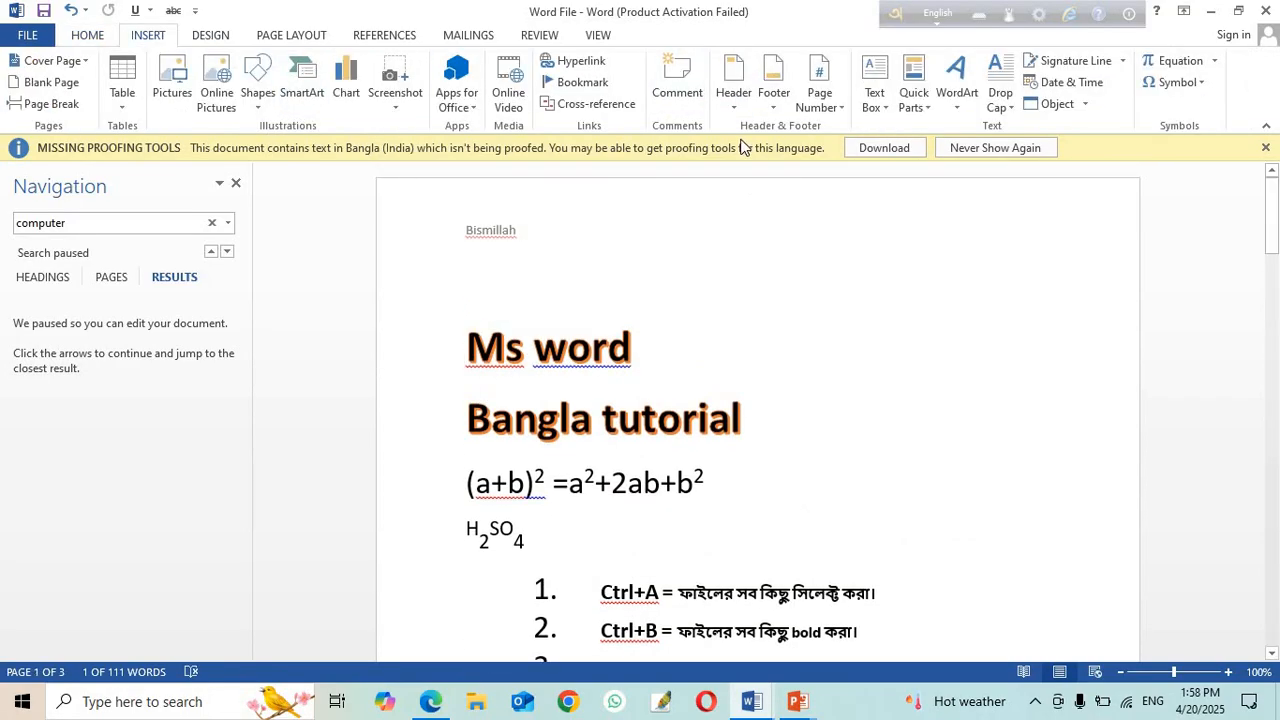
pyautogui.click(841, 111)
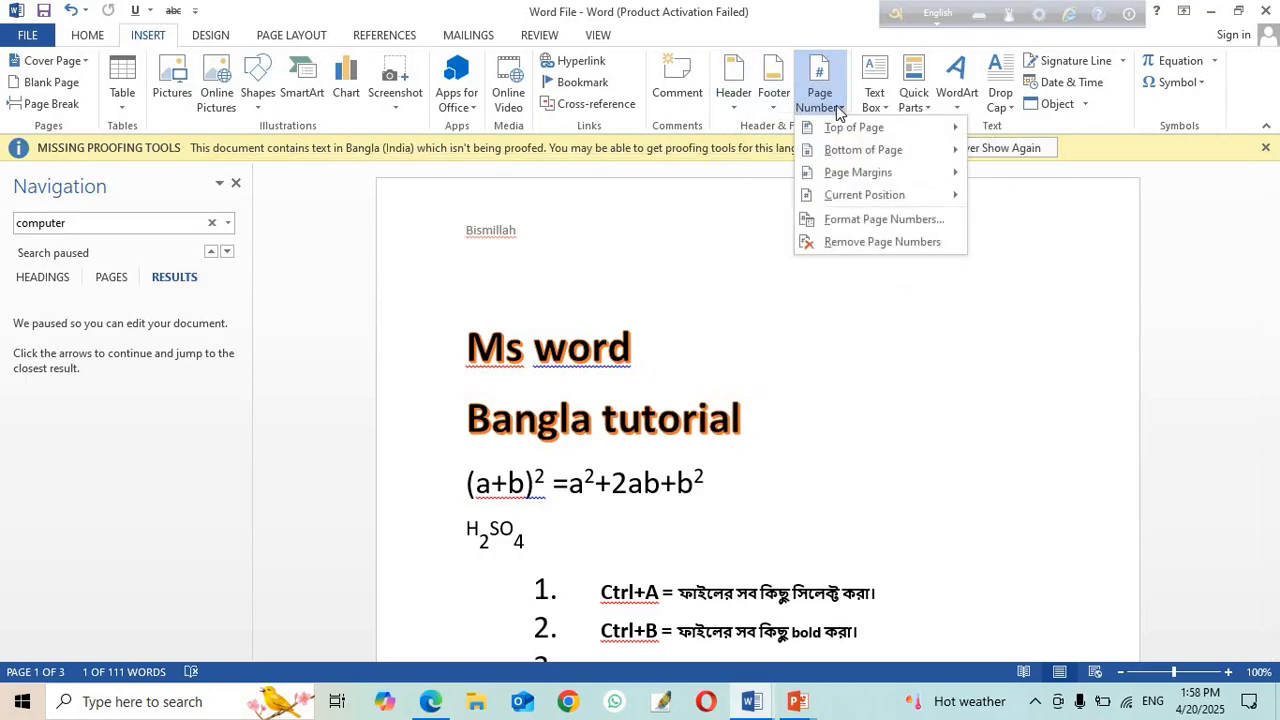
pyautogui.moveTo(854, 130)
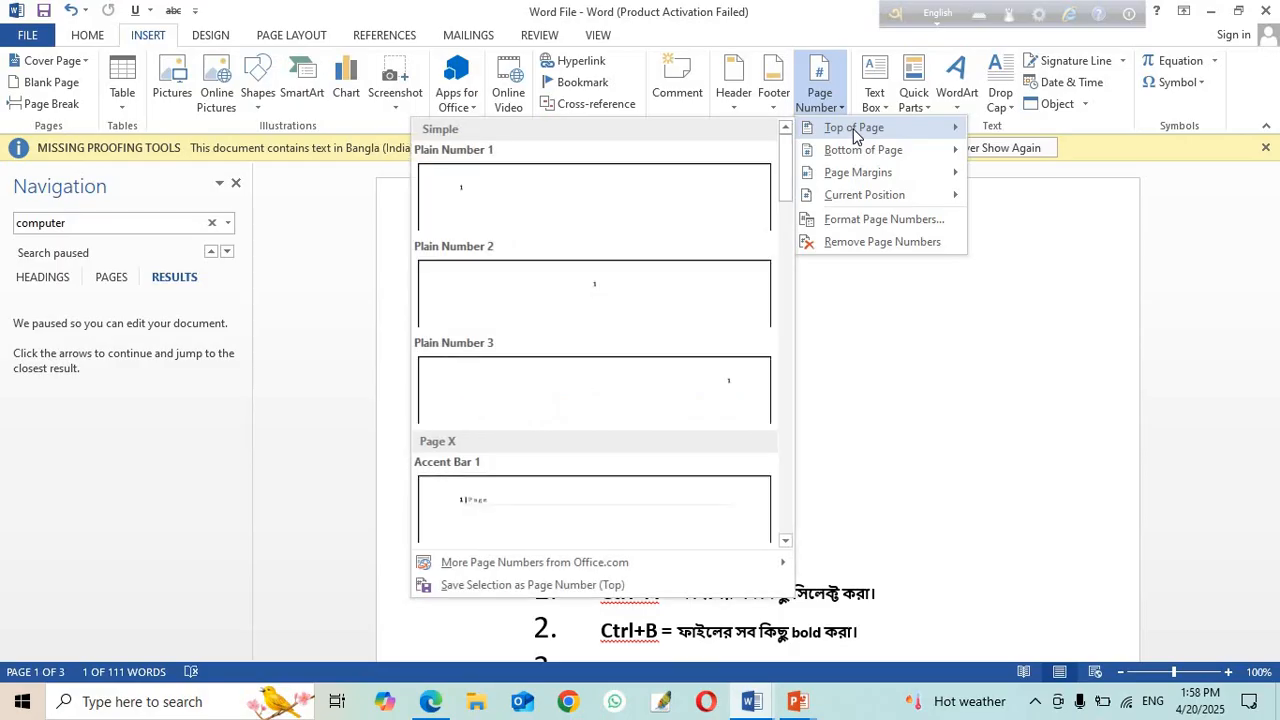
pyautogui.click(716, 393)
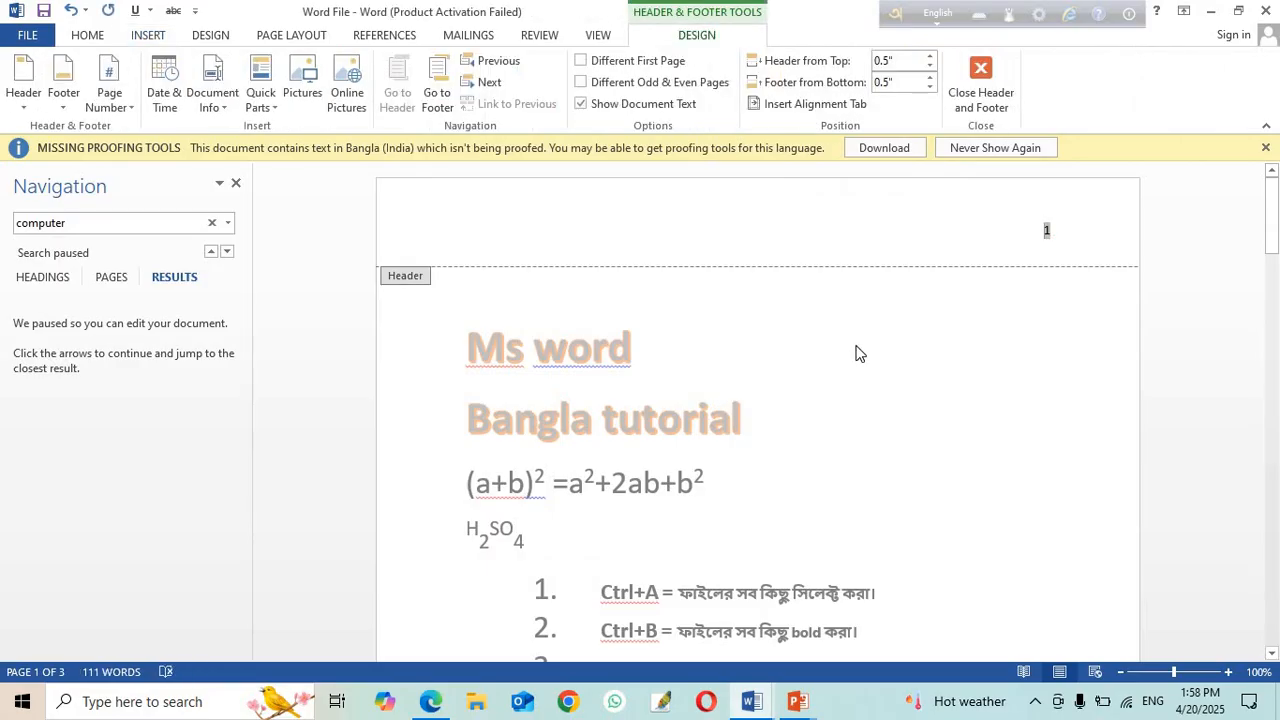
pyautogui.scroll(-1, 856, 353)
pyautogui.scroll(-1, 858, 353)
pyautogui.scroll(2, 858, 353)
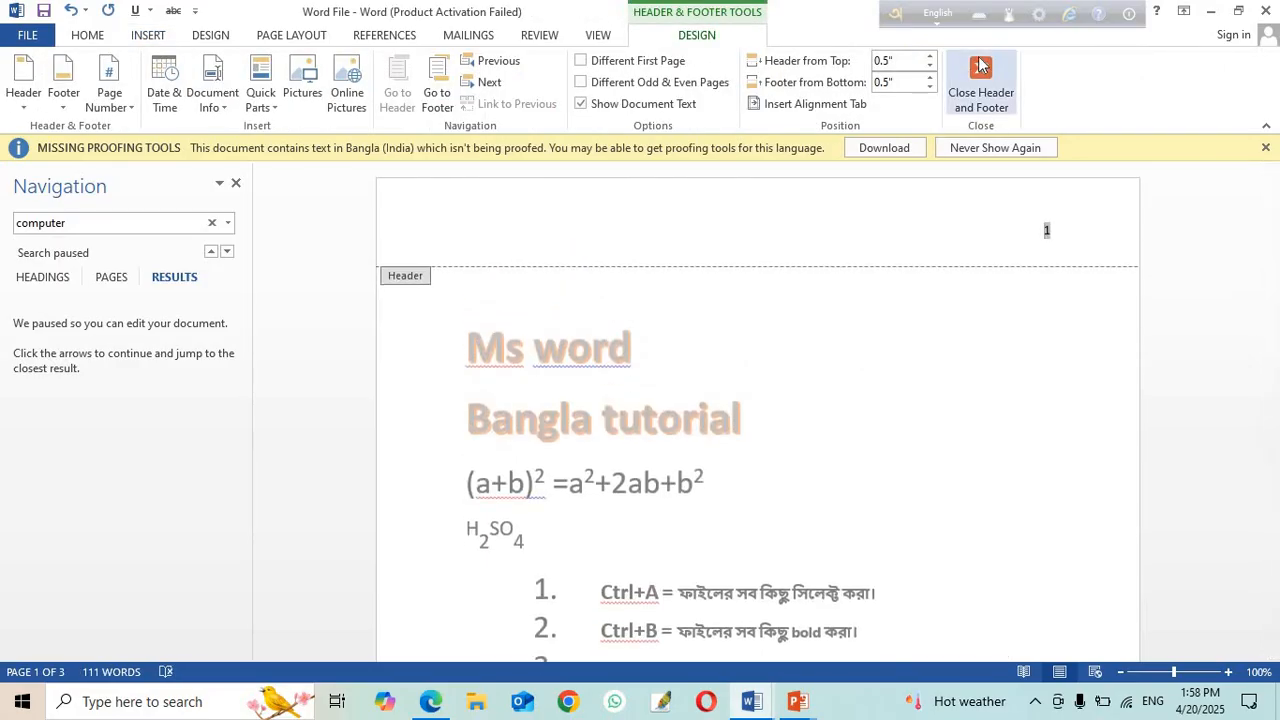
pyautogui.click(978, 69)
# Step: Scroll through the pages to check numbers 2 and 3 on the flower and chart pages
pyautogui.scroll(3, 1000, 300)
pyautogui.scroll(-15, 1025, 326)
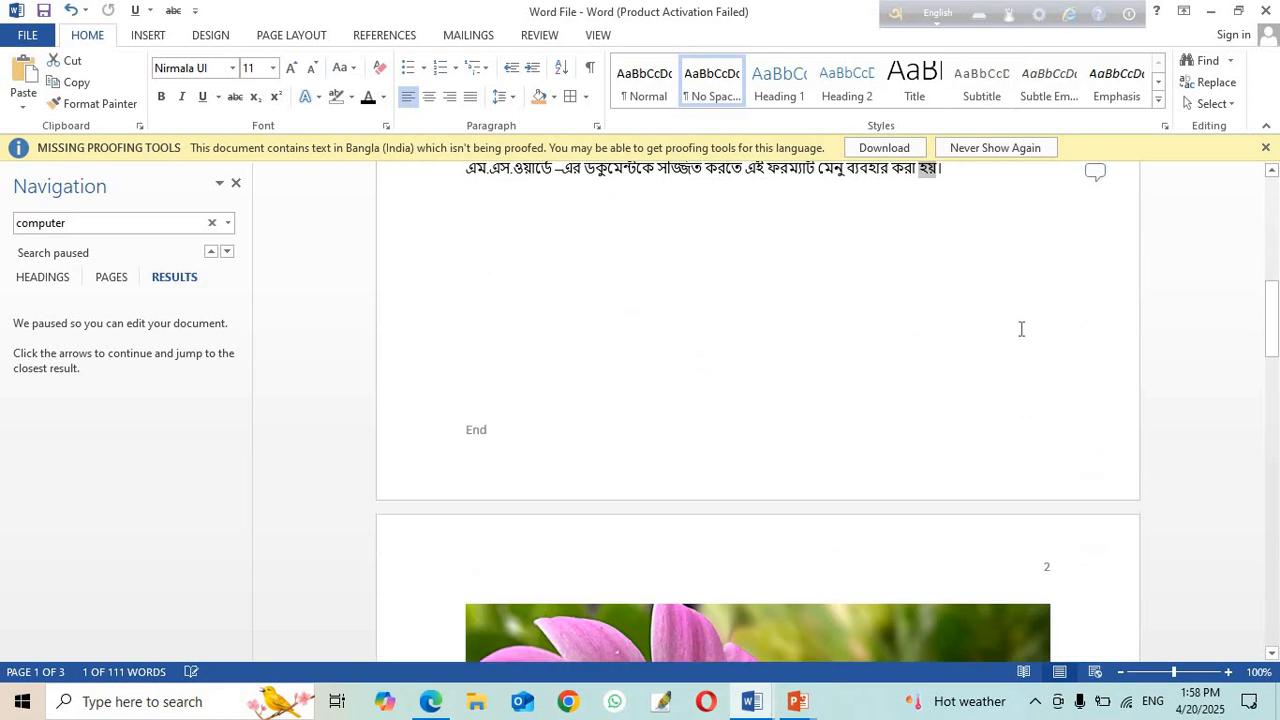
pyautogui.scroll(-20, 1046, 373)
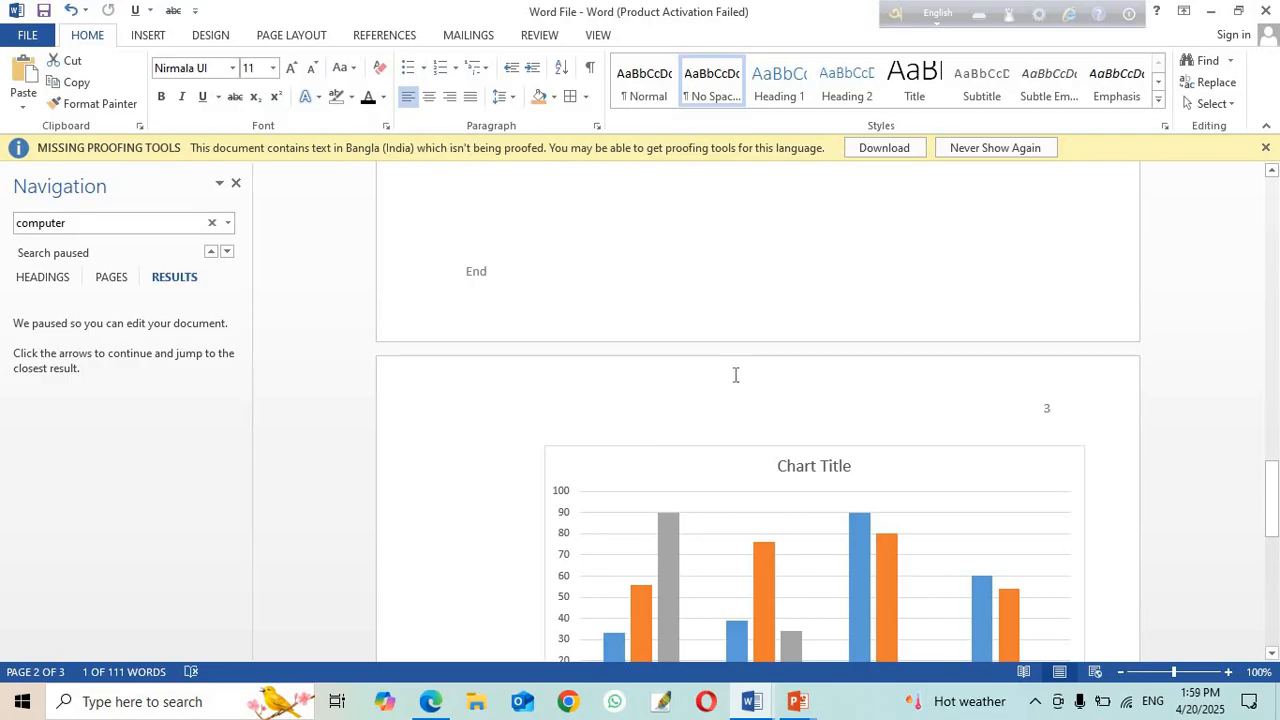
pyautogui.scroll(20, 735, 375)
pyautogui.scroll(3, 748, 369)
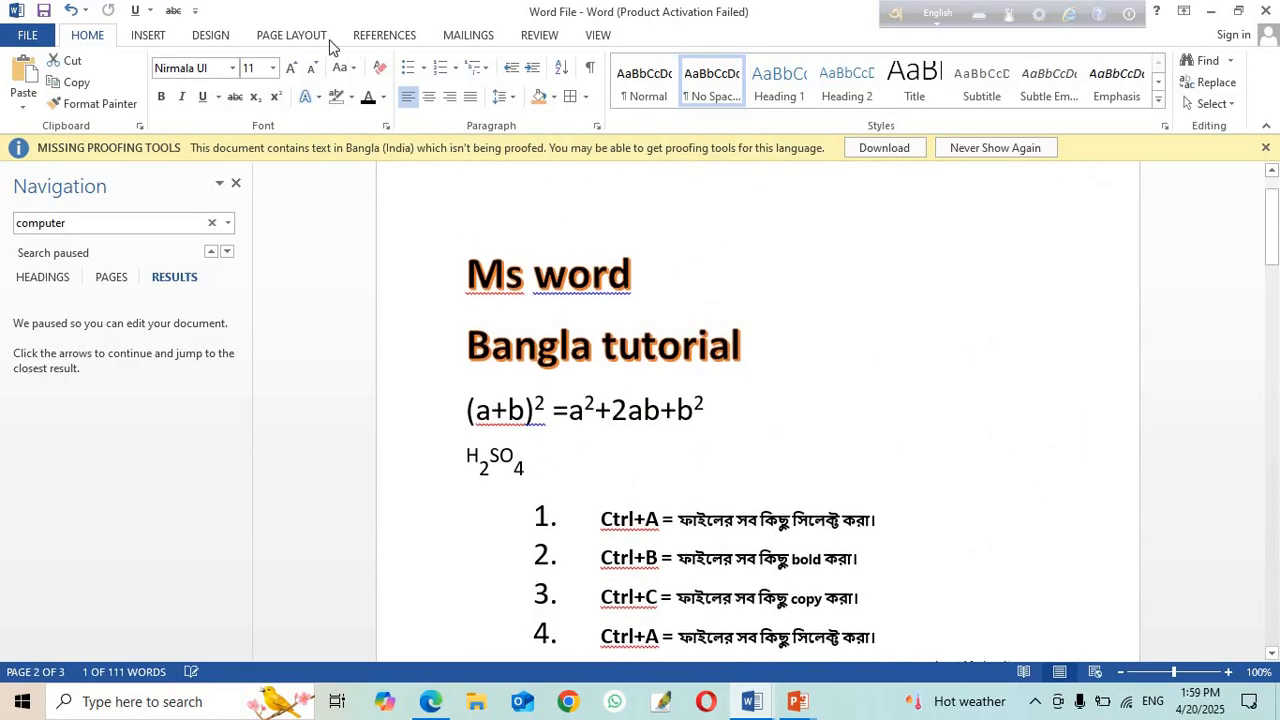
pyautogui.click(147, 35)
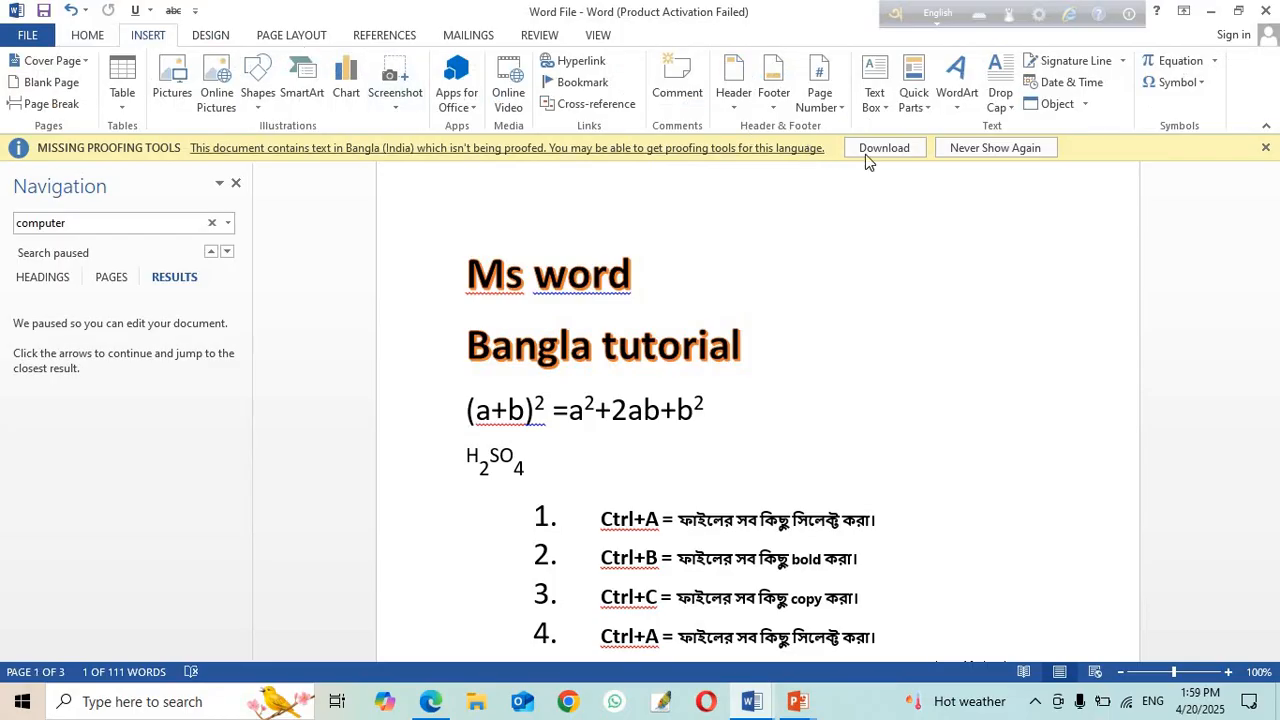
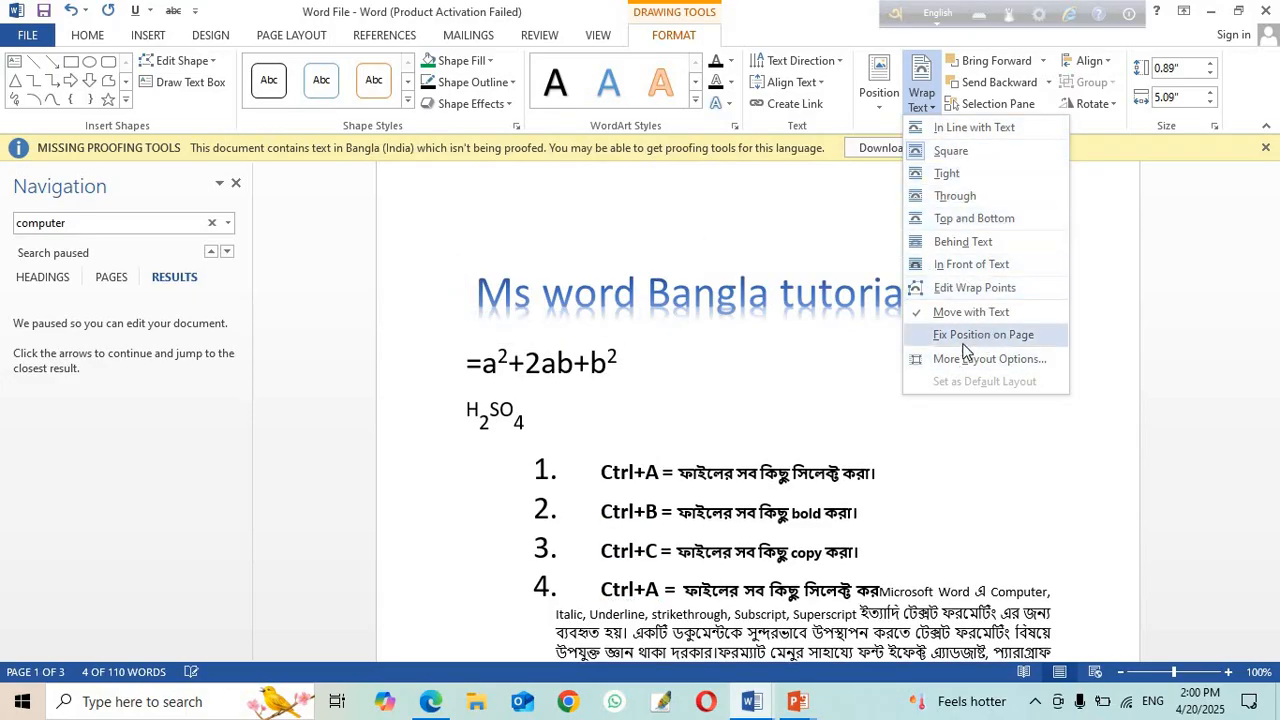
# Step: Look through the title's Wrap Text, Align and Rotate options without changing them, then click into the (a+b)² formula
pyautogui.click(862, 229)
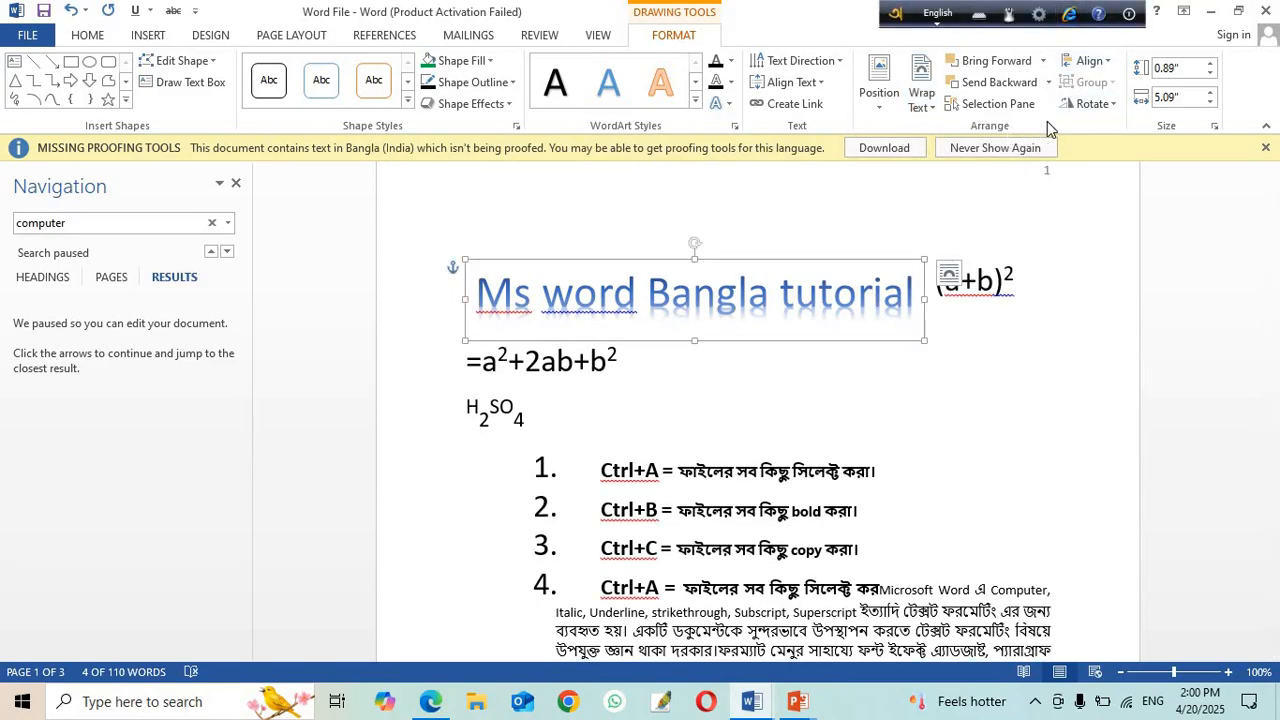
pyautogui.click(1108, 61)
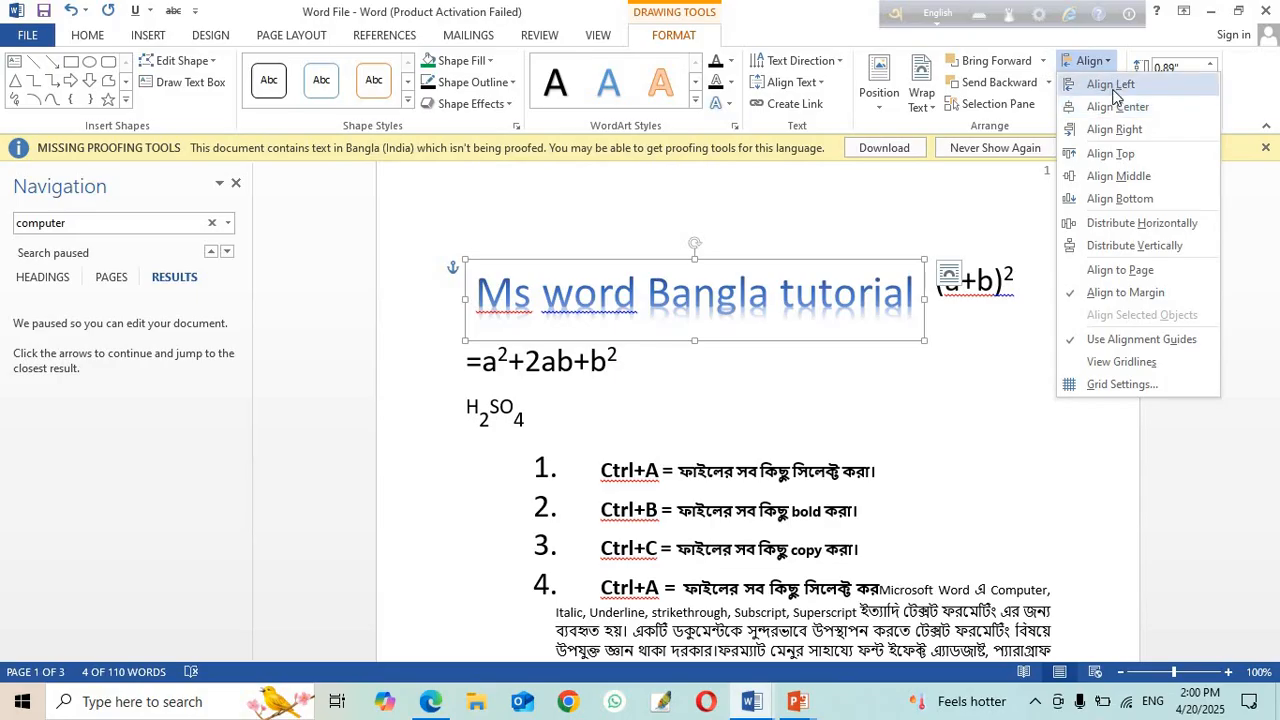
pyautogui.click(1112, 92)
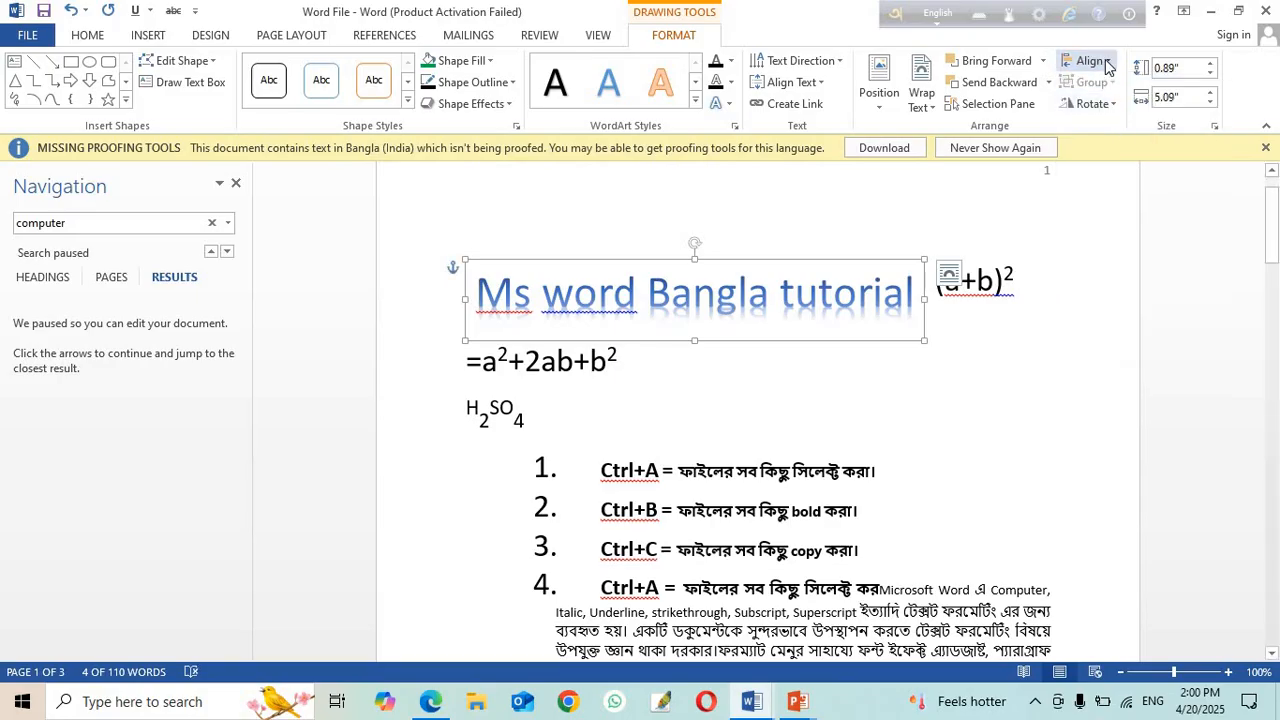
pyautogui.click(1108, 62)
pyautogui.click(1108, 62)
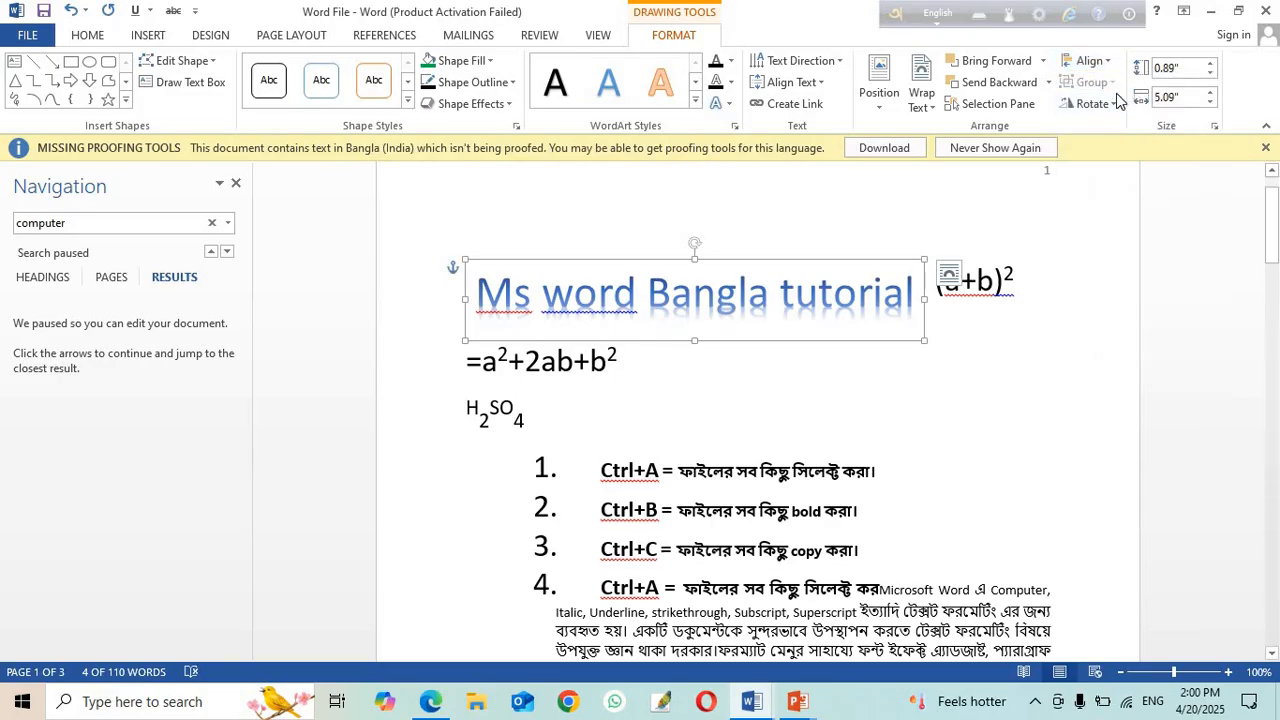
pyautogui.click(1110, 104)
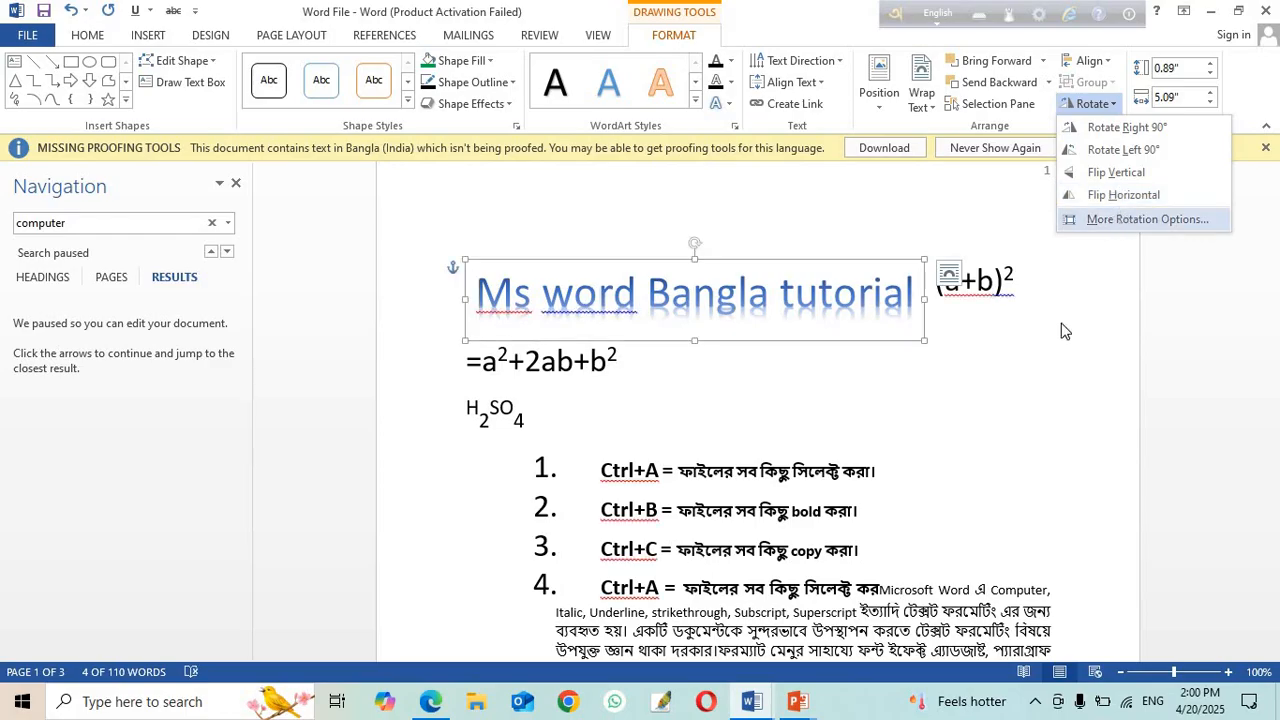
pyautogui.click(1036, 372)
pyautogui.click(980, 293)
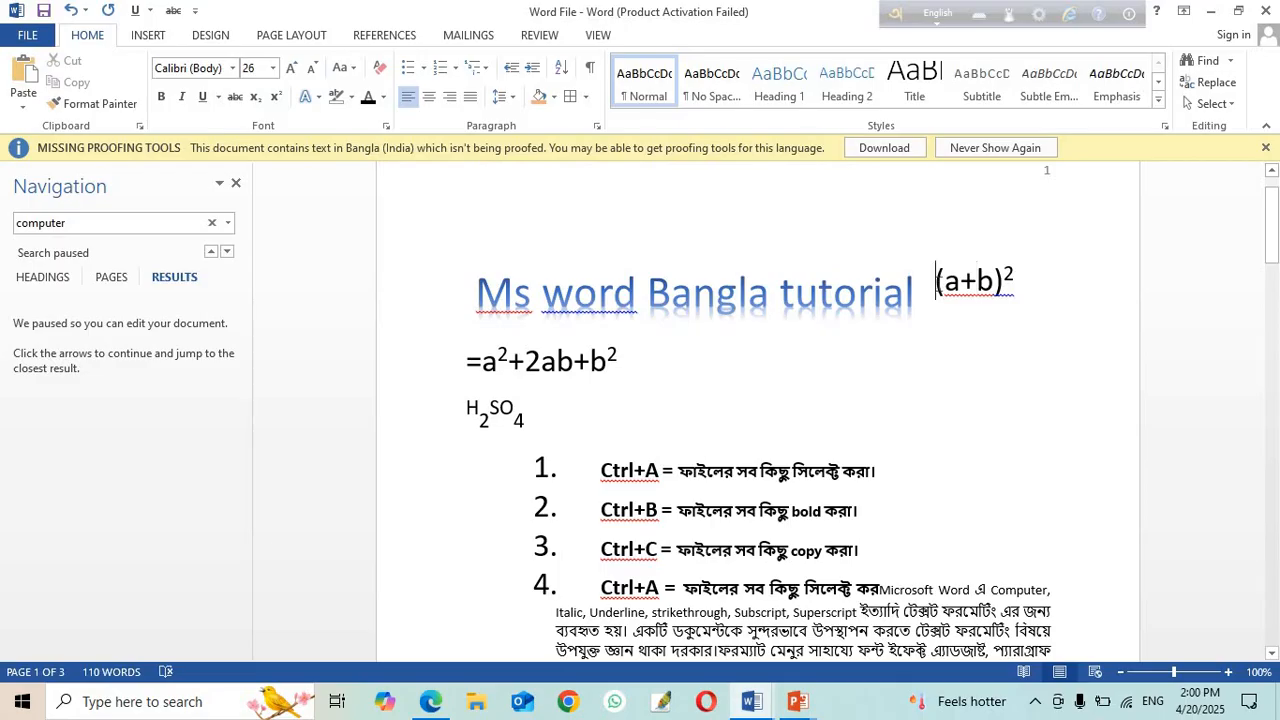
# Step: Split the Microsoft Word paragraph from list item 4 into its own unnumbered paragraph
pyautogui.scroll(1, 759, 462)
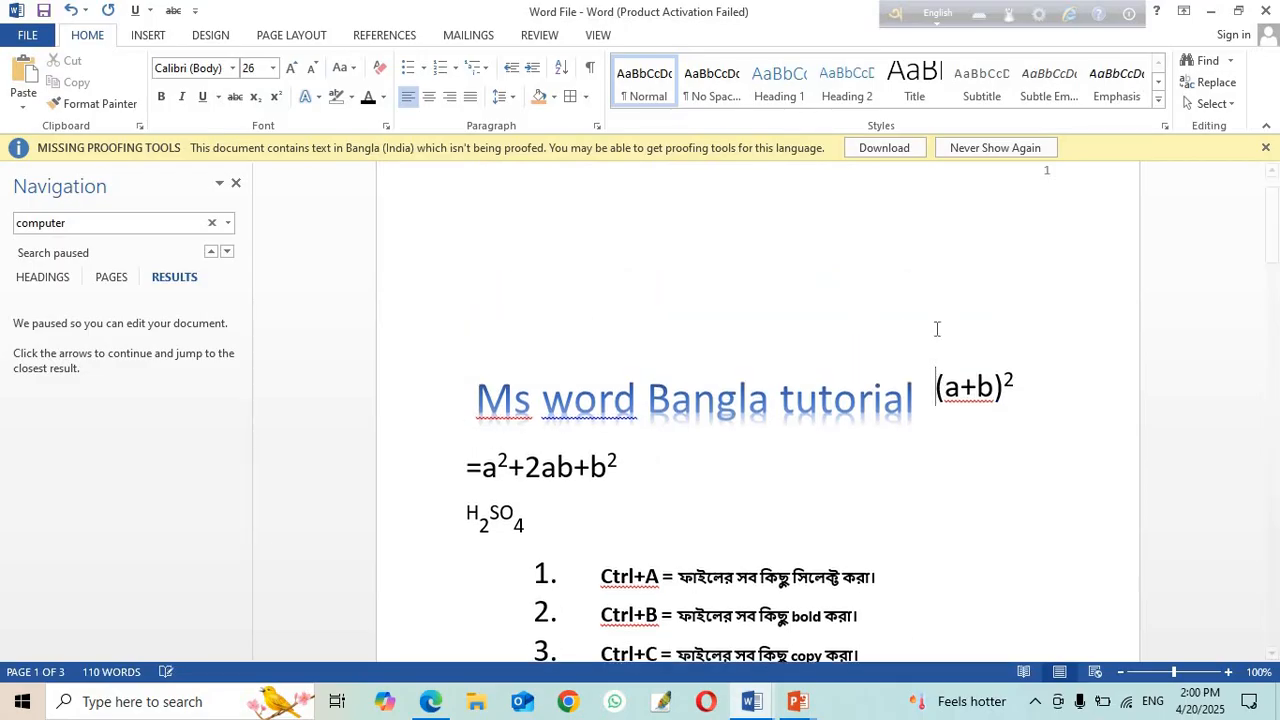
pyautogui.scroll(1, 950, 215)
pyautogui.click(146, 36)
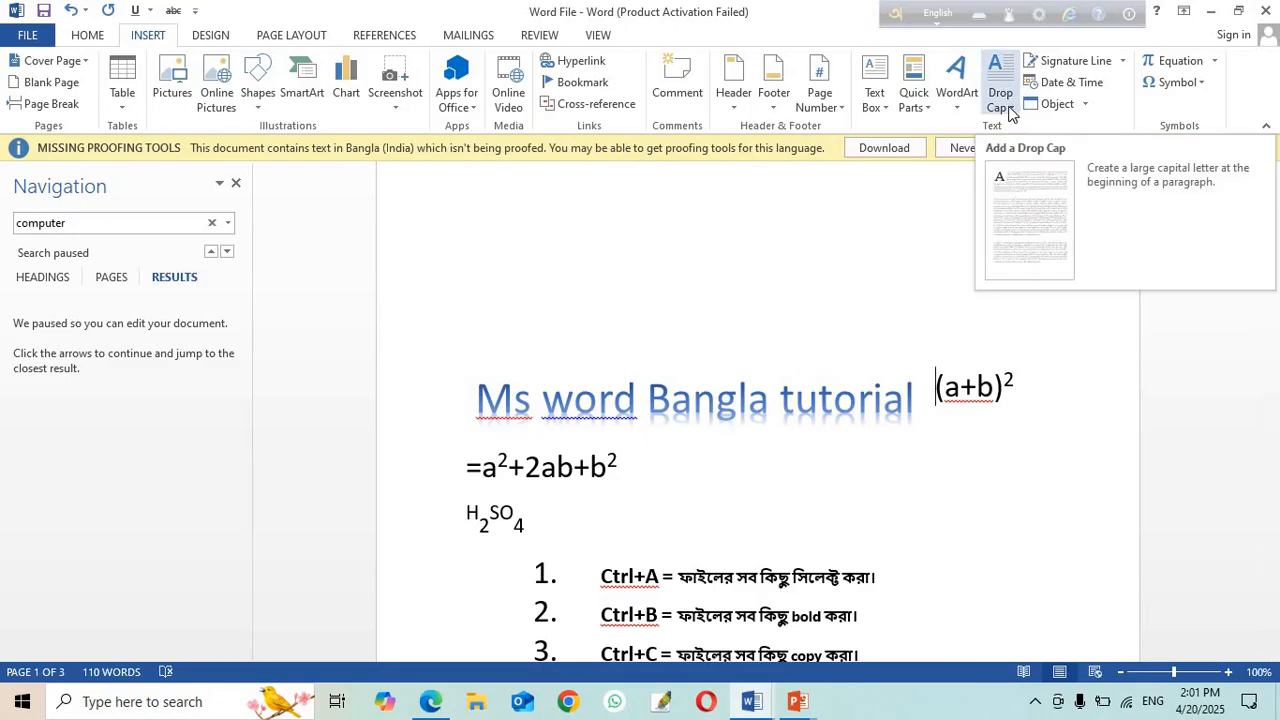
pyautogui.scroll(-5, 631, 404)
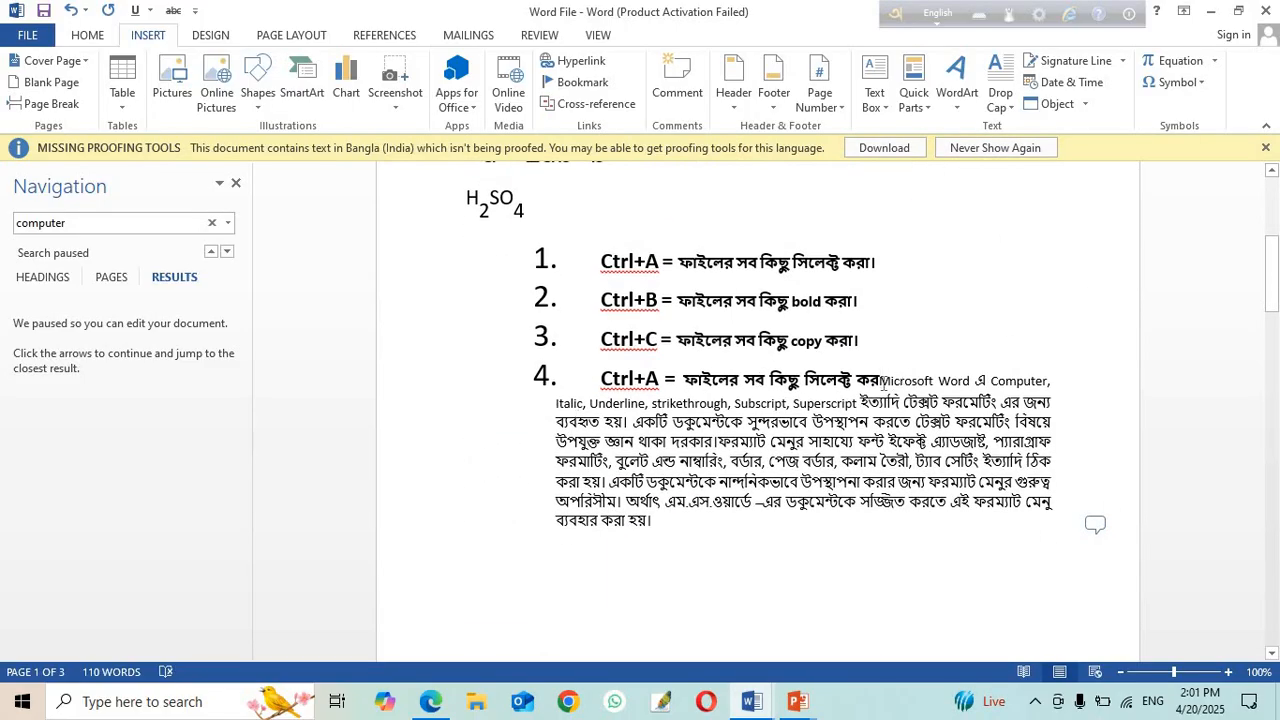
pyautogui.press('Return')
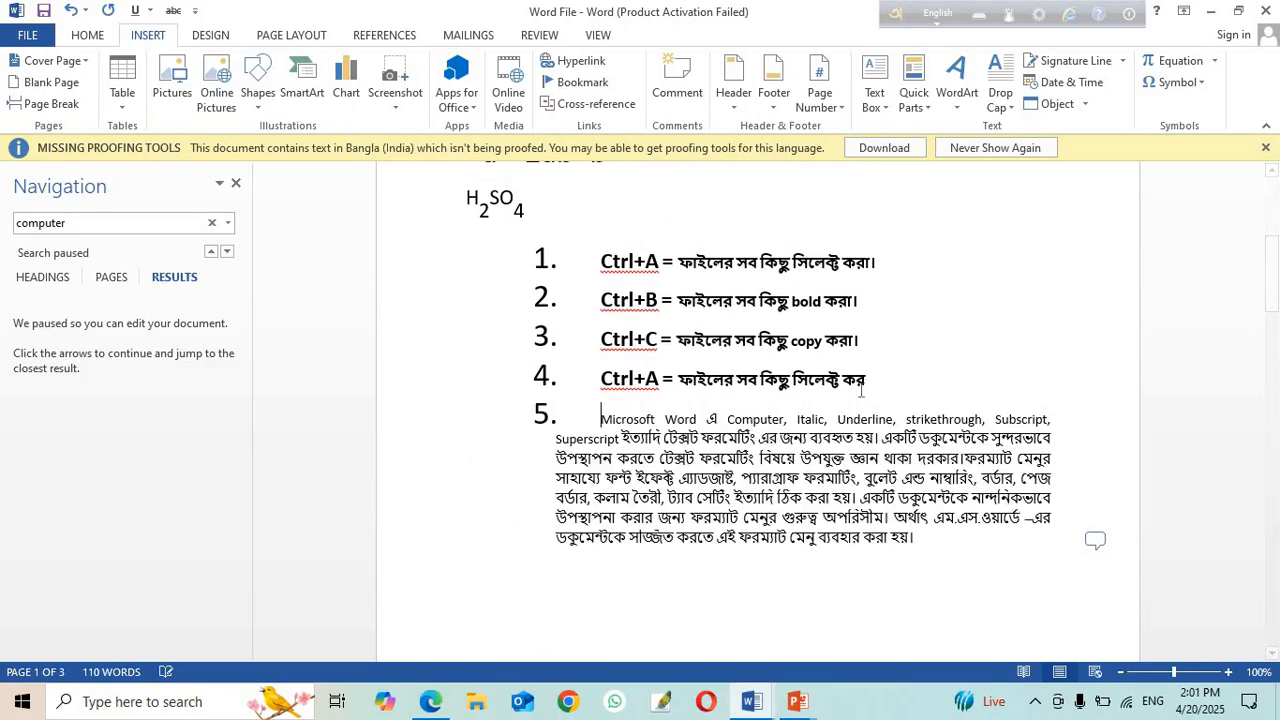
pyautogui.moveTo(549, 418); pyautogui.dragTo(561, 427)
pyautogui.click(597, 426)
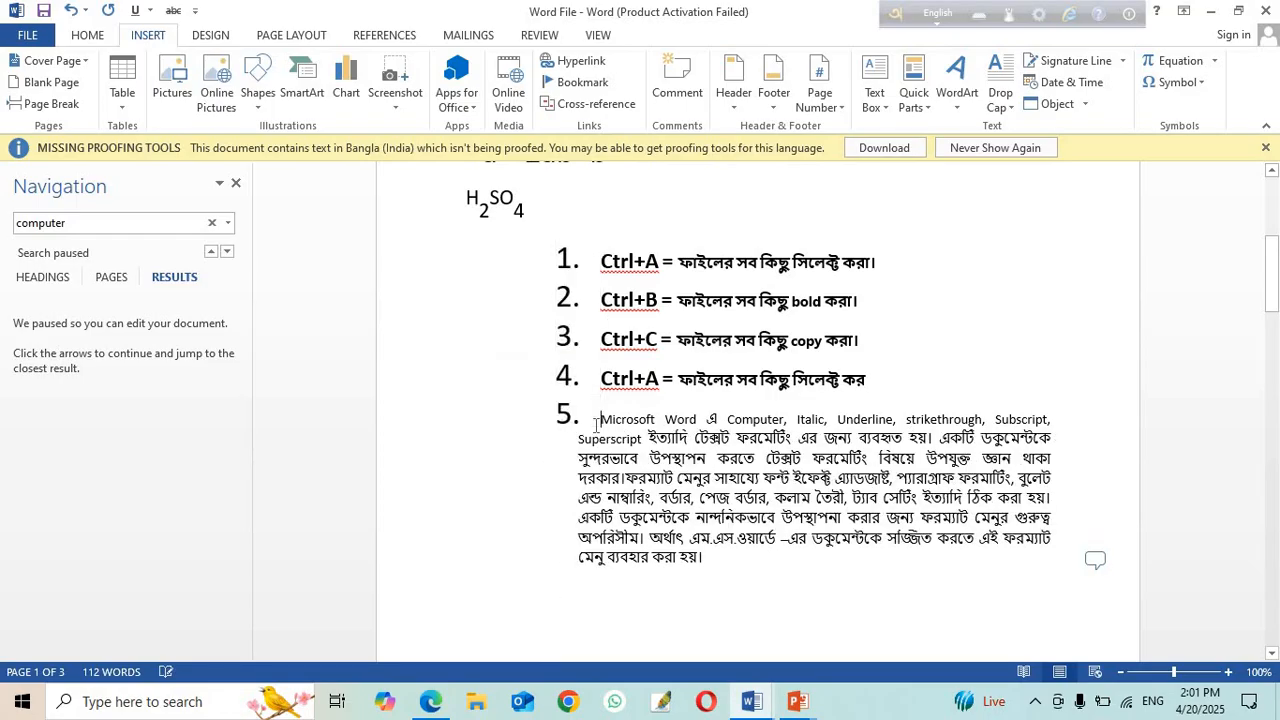
pyautogui.press('BackSpace')
pyautogui.write('\\')
pyautogui.press('Return')
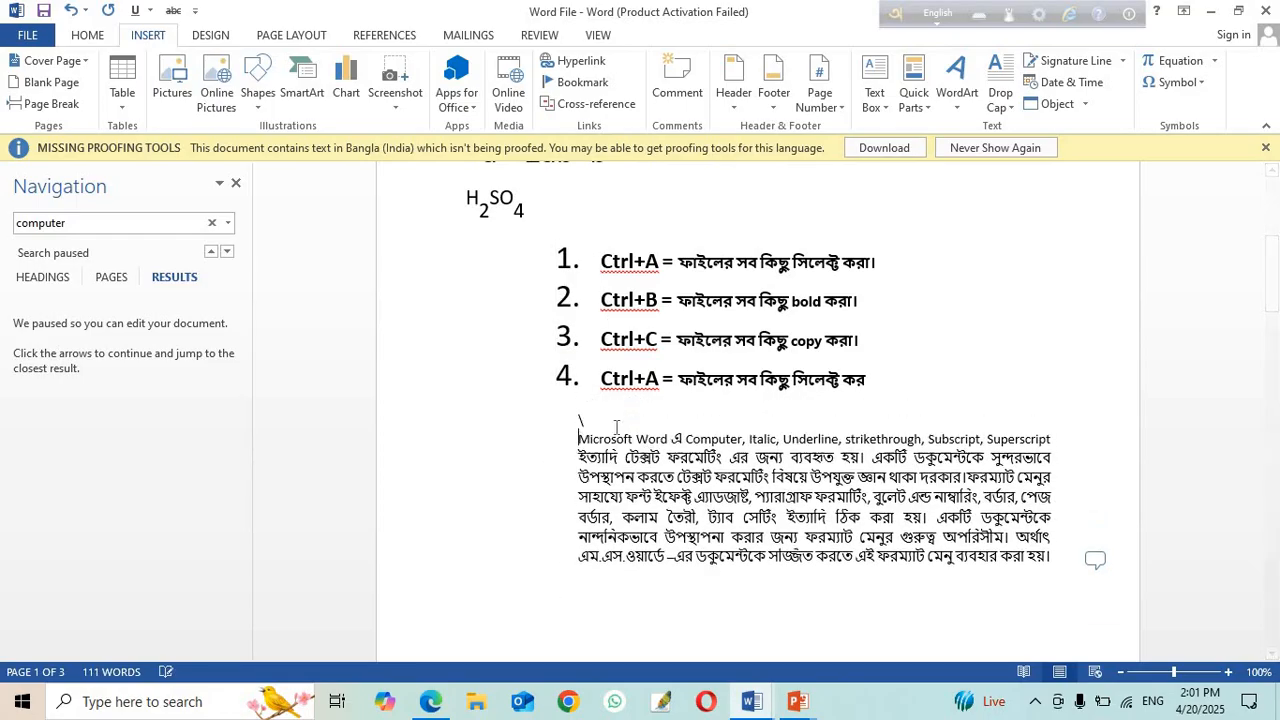
# Step: Give the Microsoft Word paragraph a Dropped capital M
pyautogui.moveTo(570, 438); pyautogui.dragTo(467, 588)
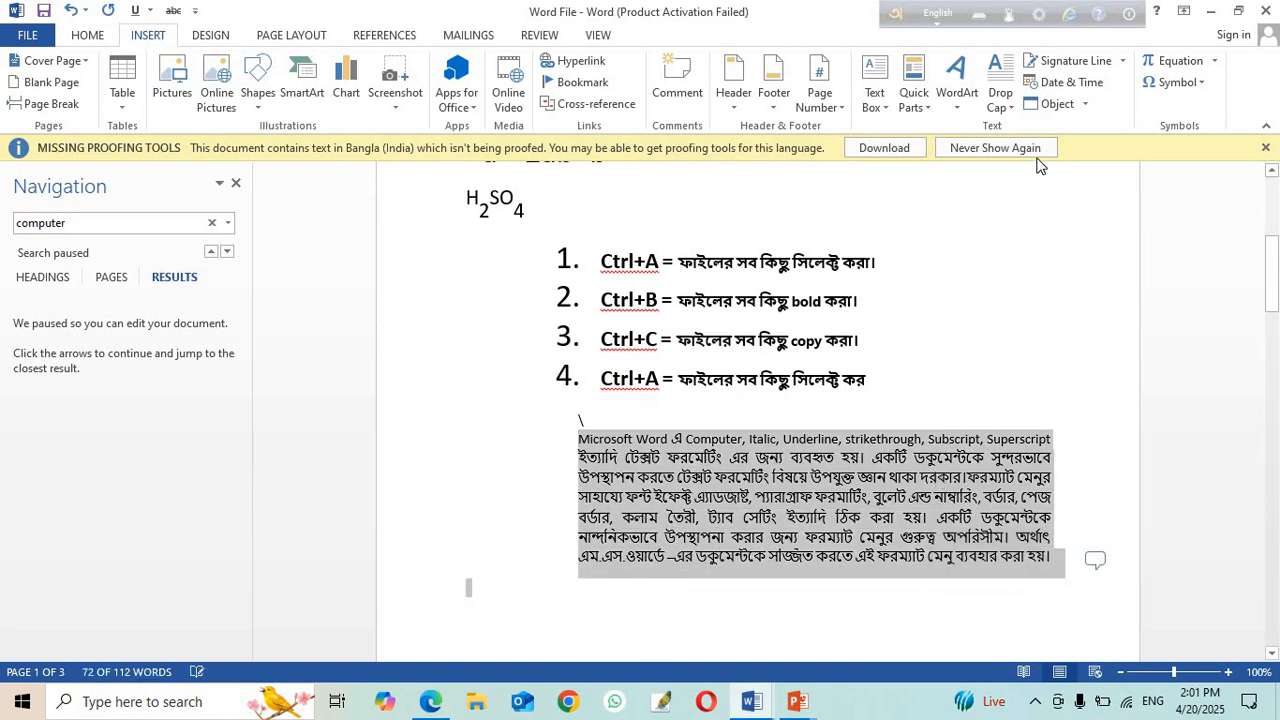
pyautogui.click(1004, 100)
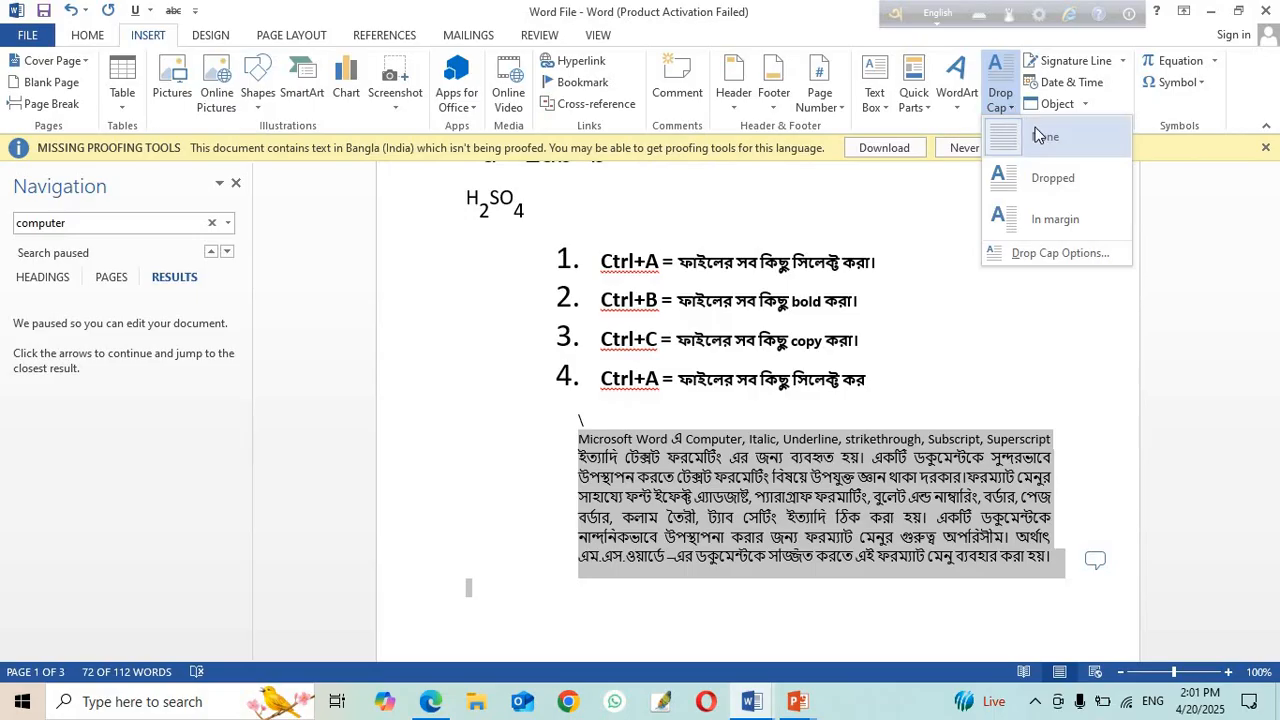
pyautogui.click(1030, 178)
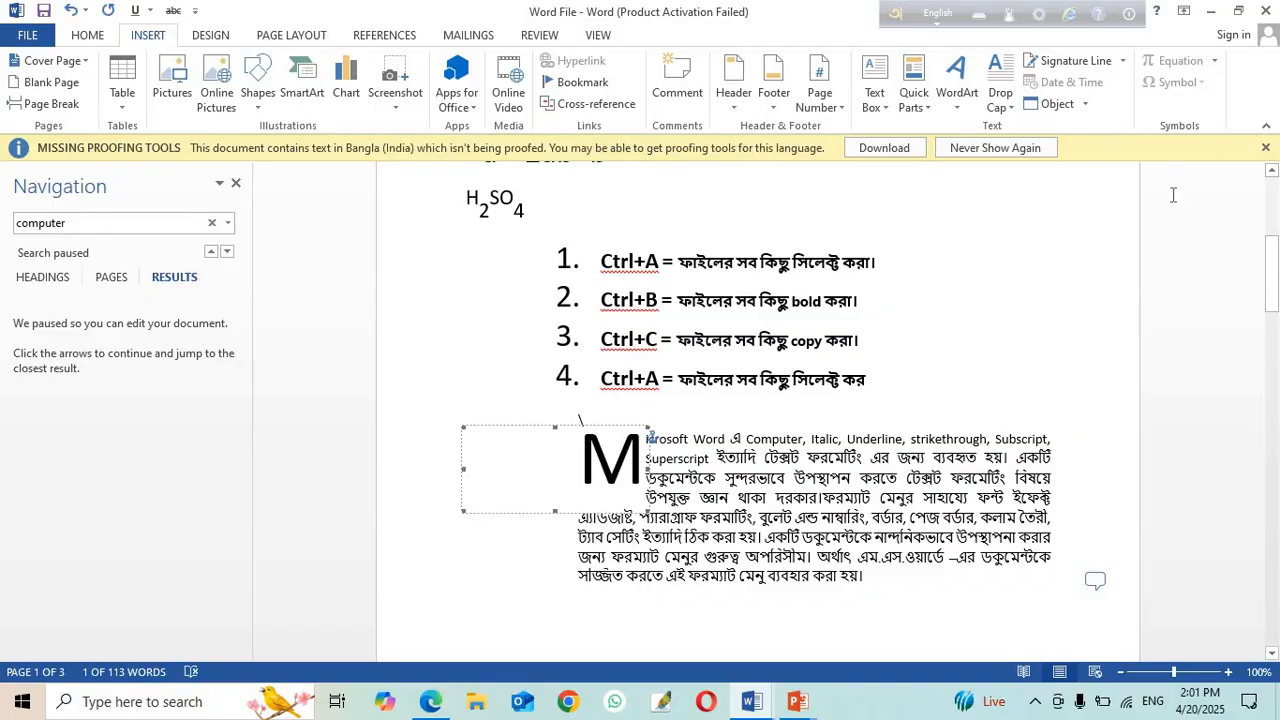
pyautogui.click(1084, 105)
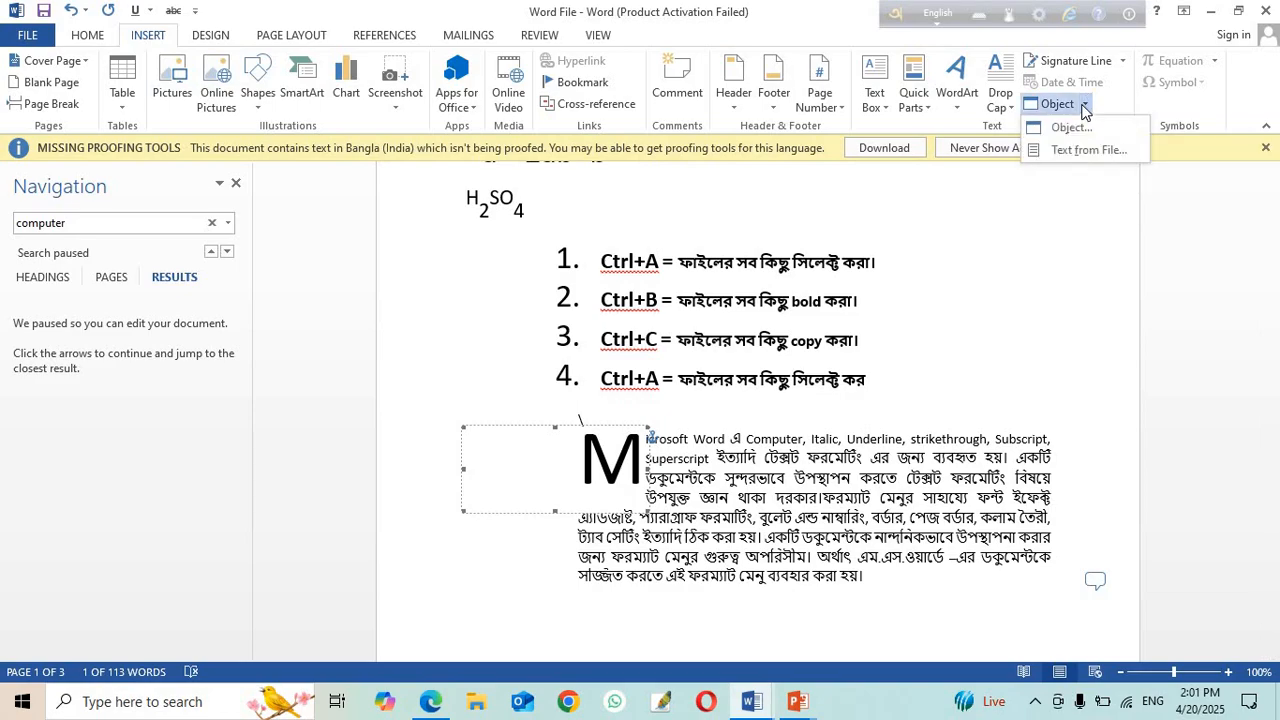
pyautogui.click(1087, 106)
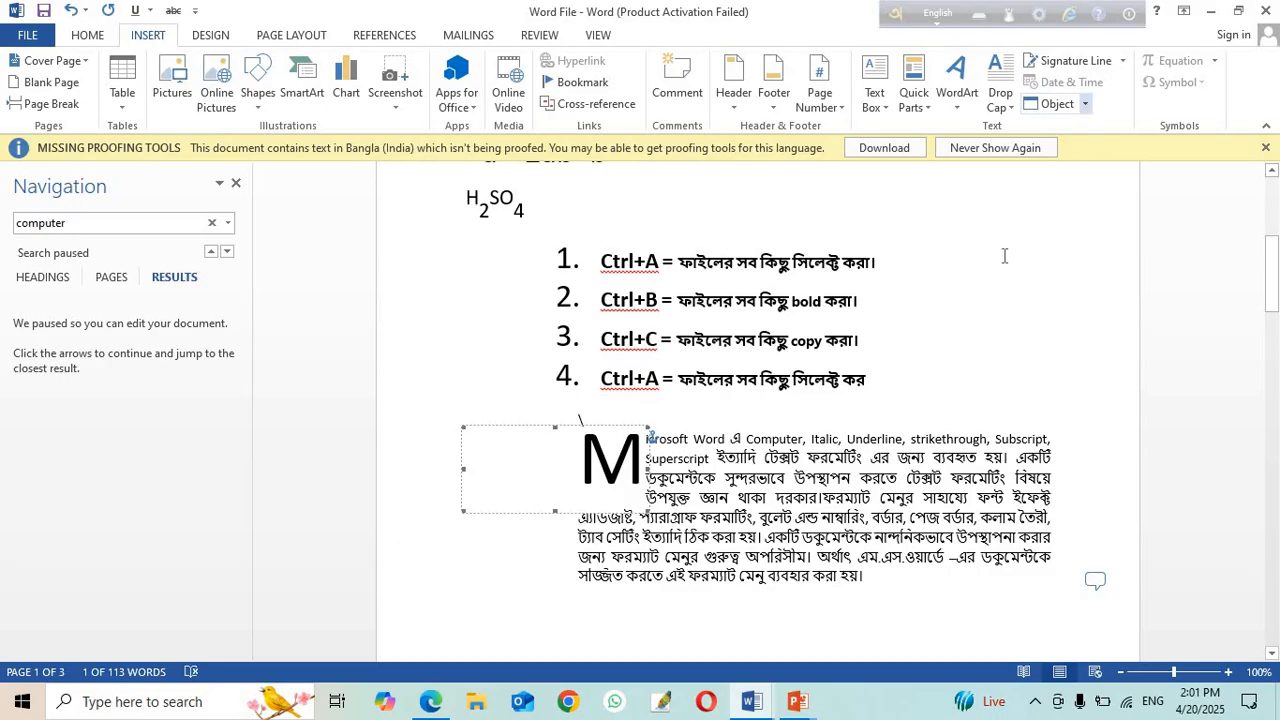
pyautogui.click(987, 310)
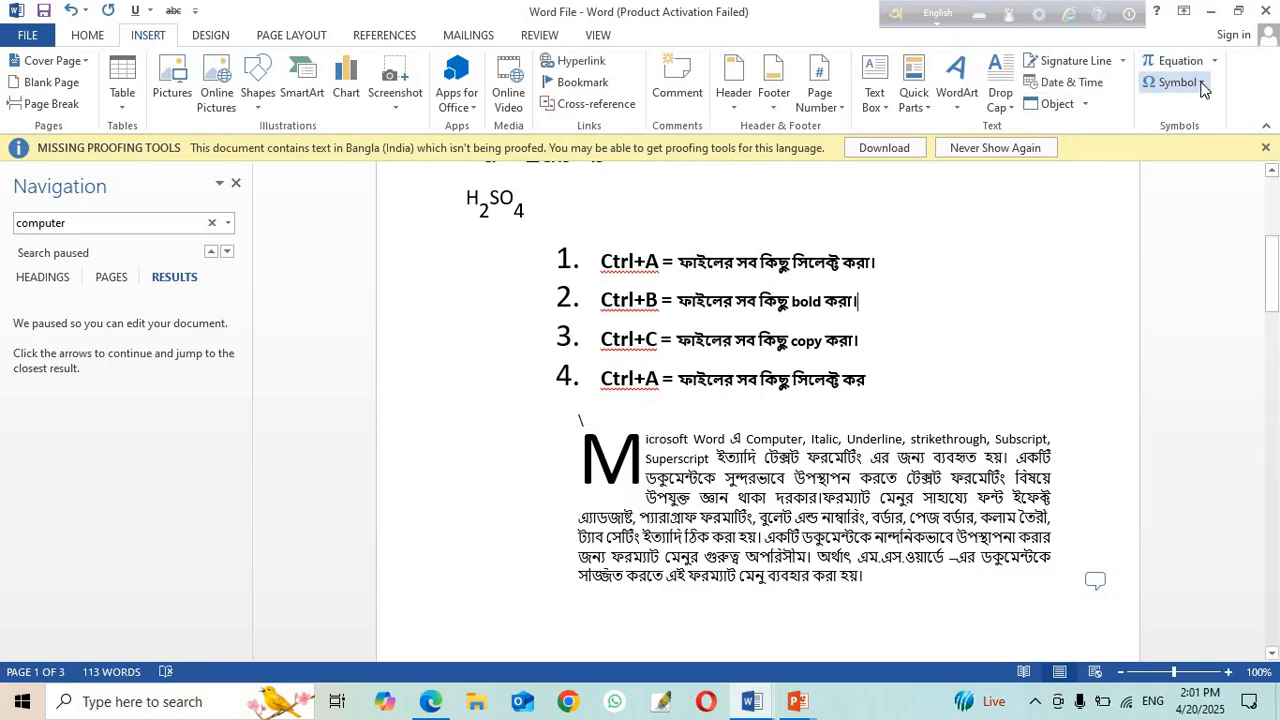
# Step: Preview the Symbol and Equation galleries without inserting anything, then show the Design commands
pyautogui.click(1203, 85)
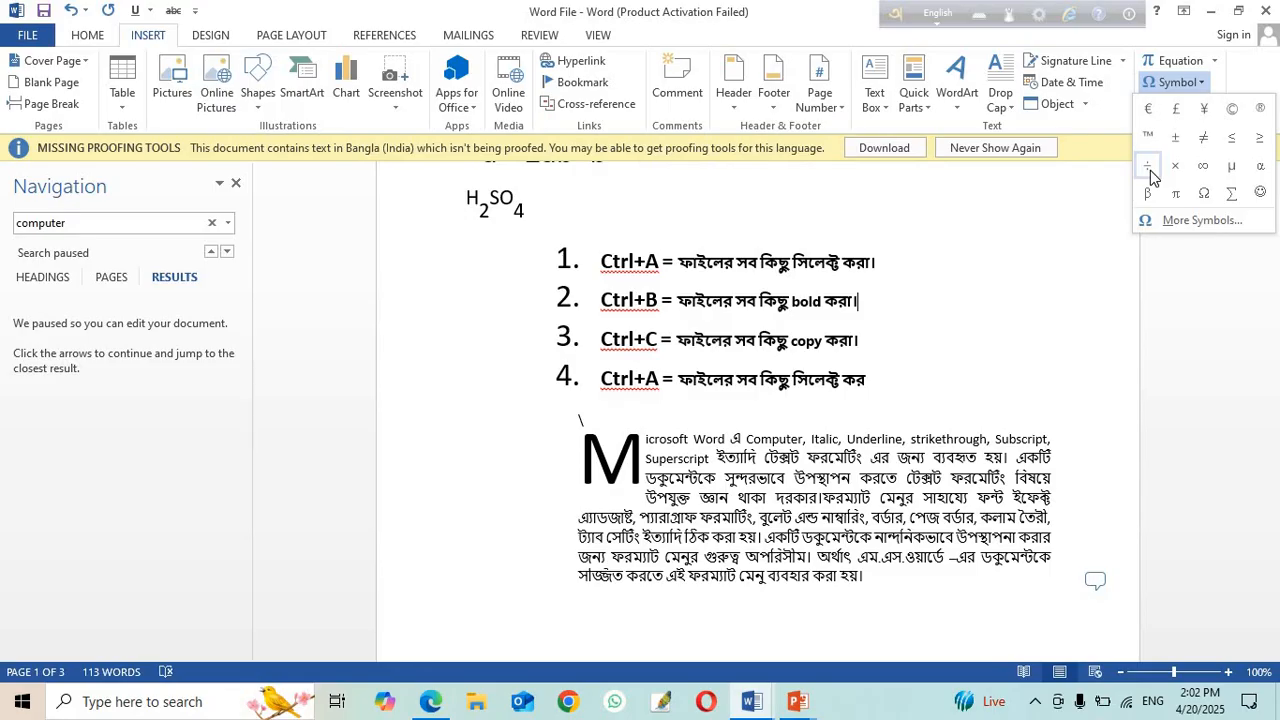
pyautogui.click(1013, 210)
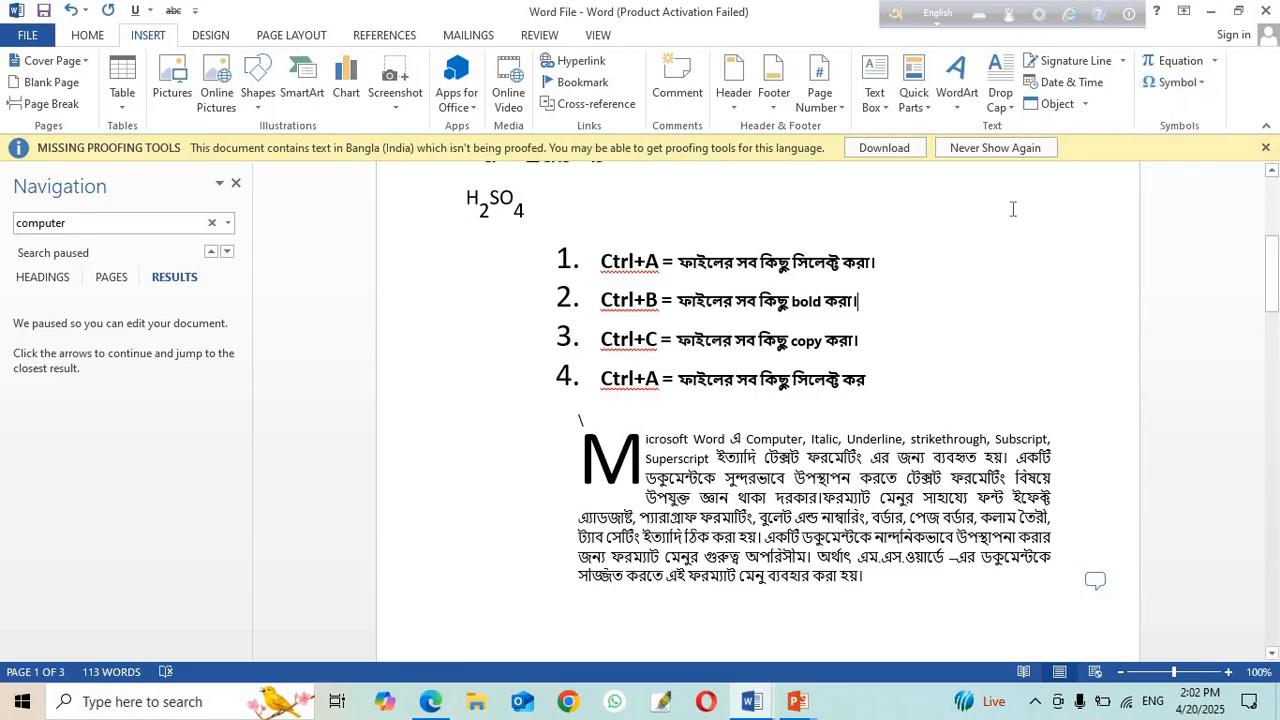
pyautogui.click(1214, 62)
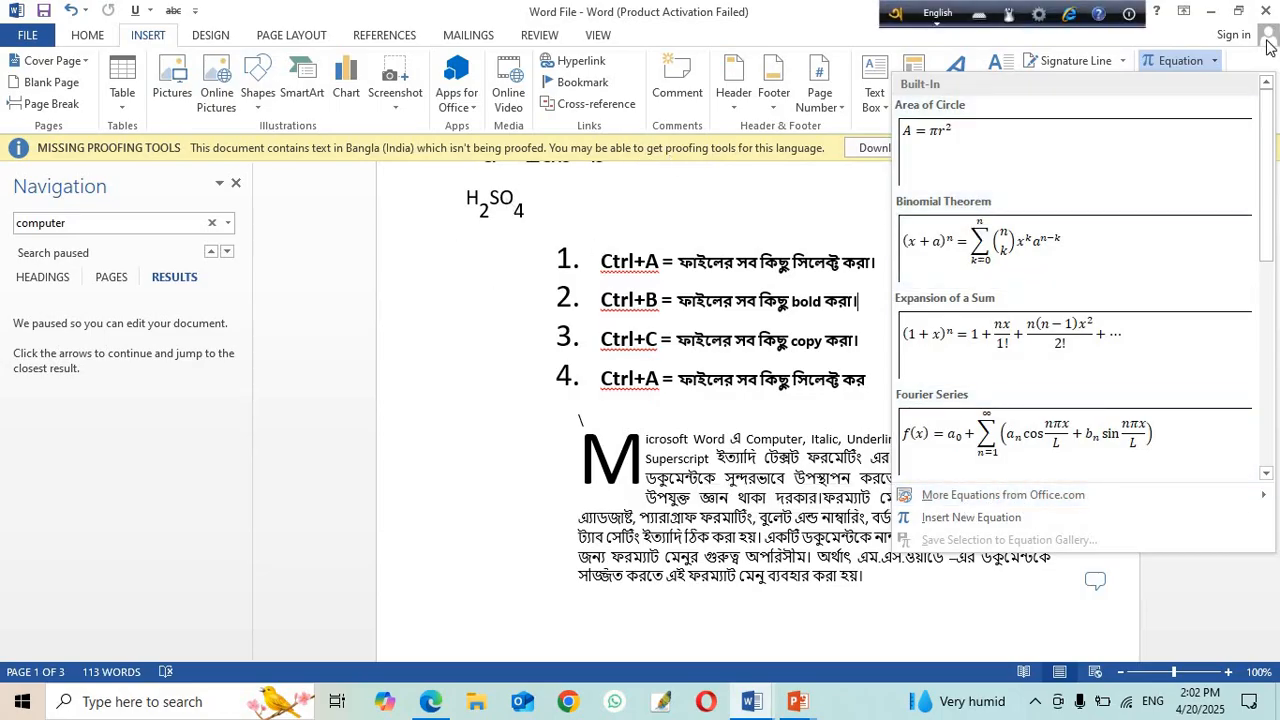
pyautogui.click(1217, 62)
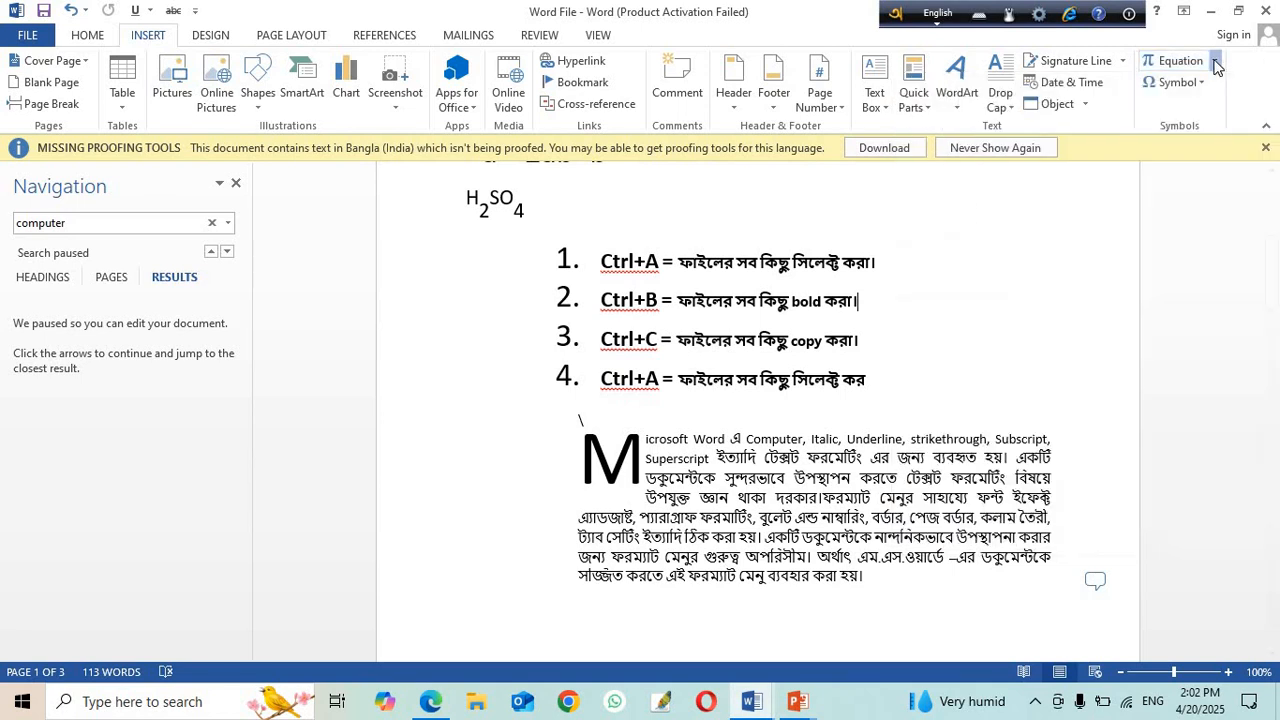
pyautogui.click(205, 35)
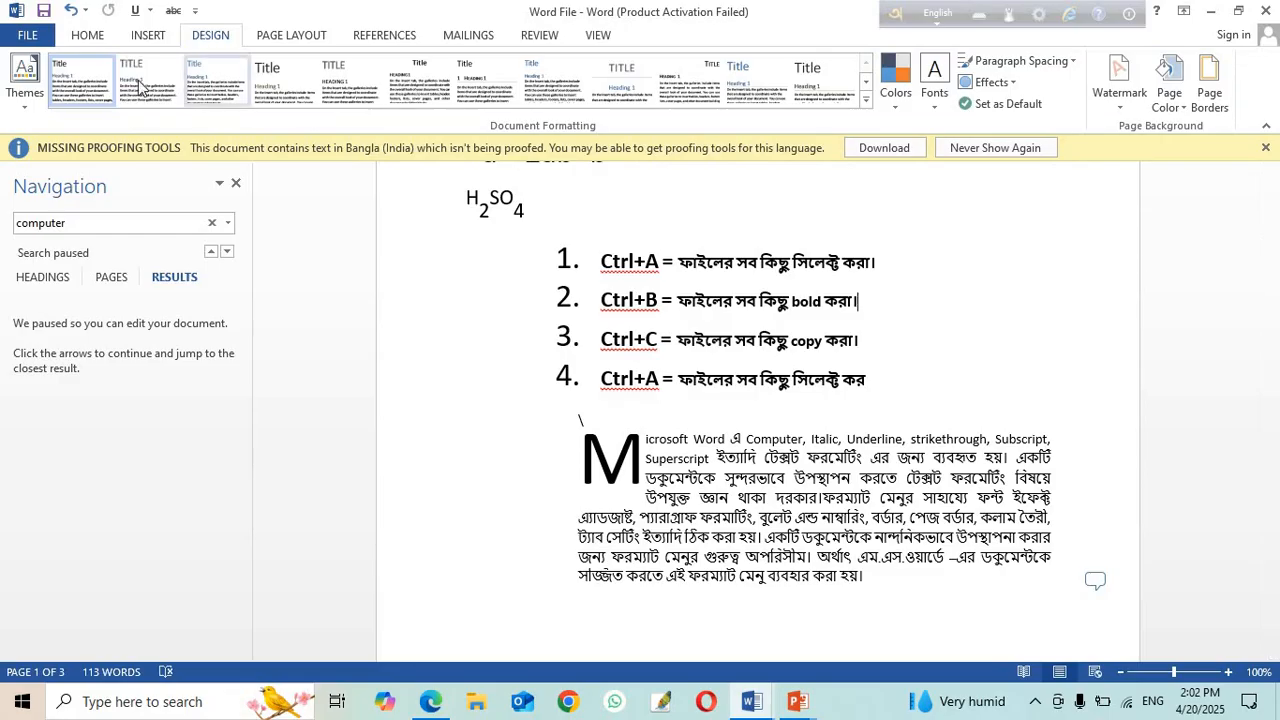
# Step: Apply the Integral theme with Office 2007 - 2010 theme colours and fonts
pyautogui.click(26, 80)
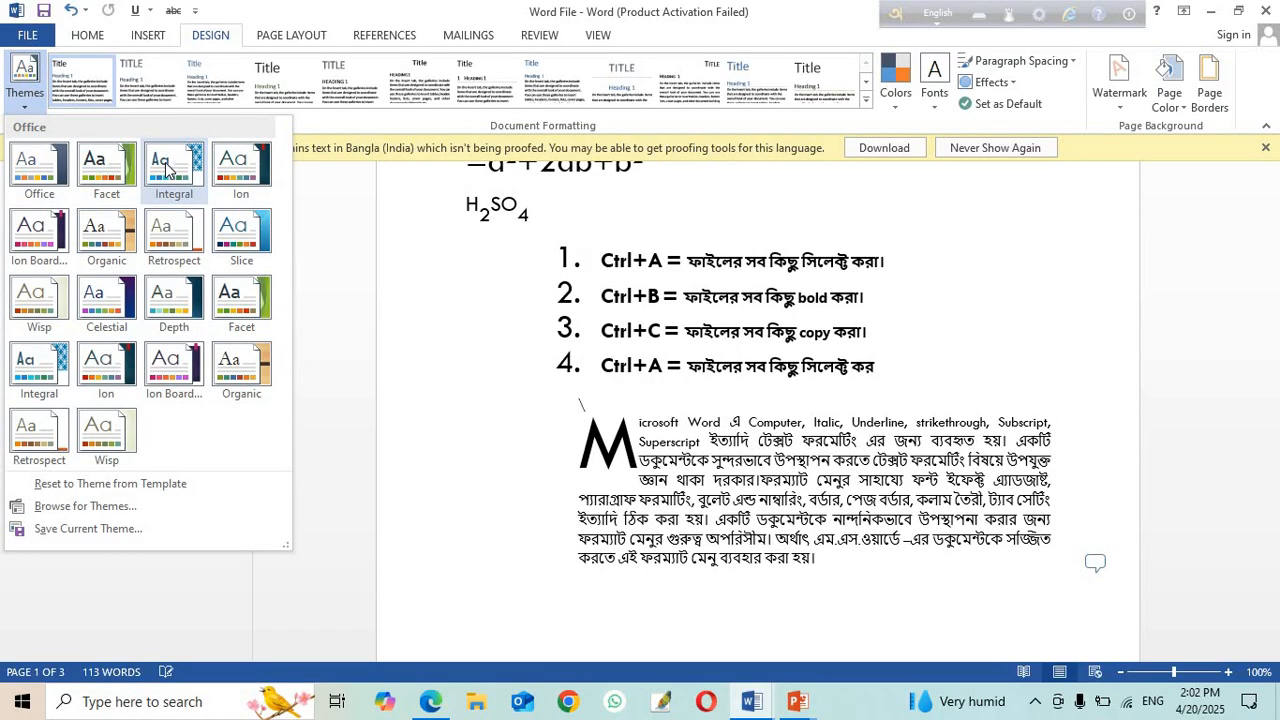
pyautogui.click(36, 368)
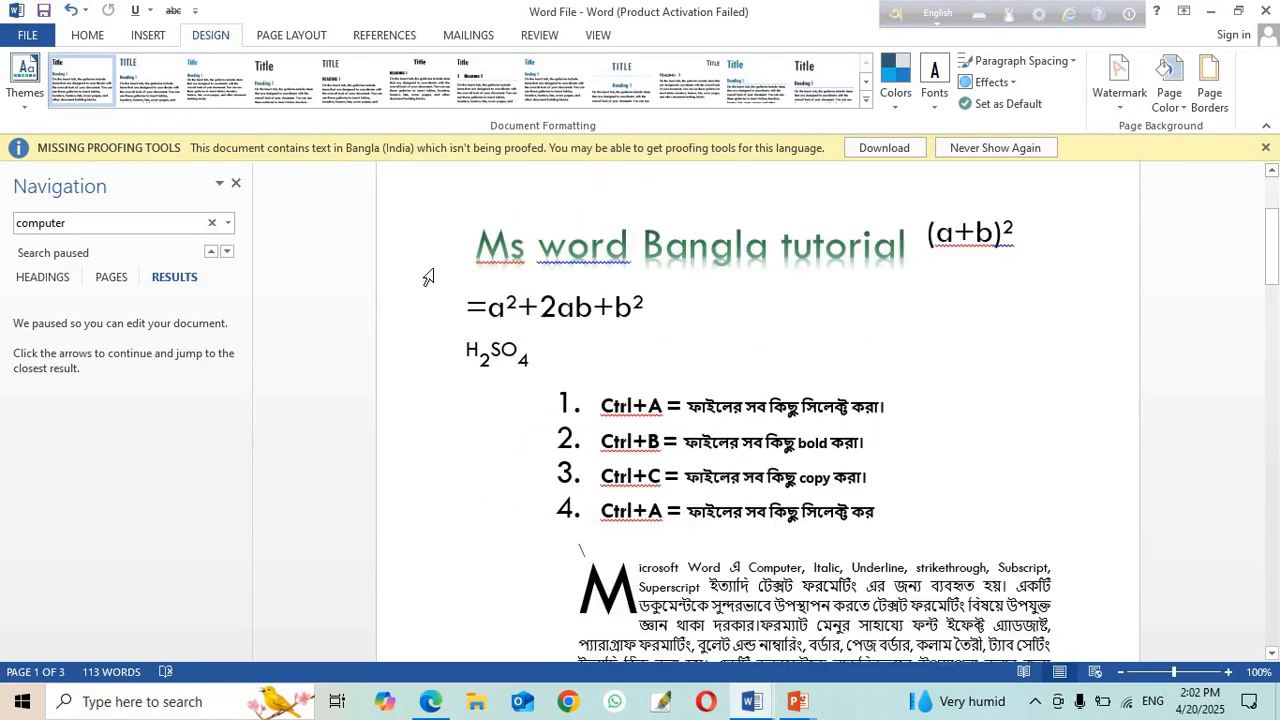
pyautogui.click(894, 107)
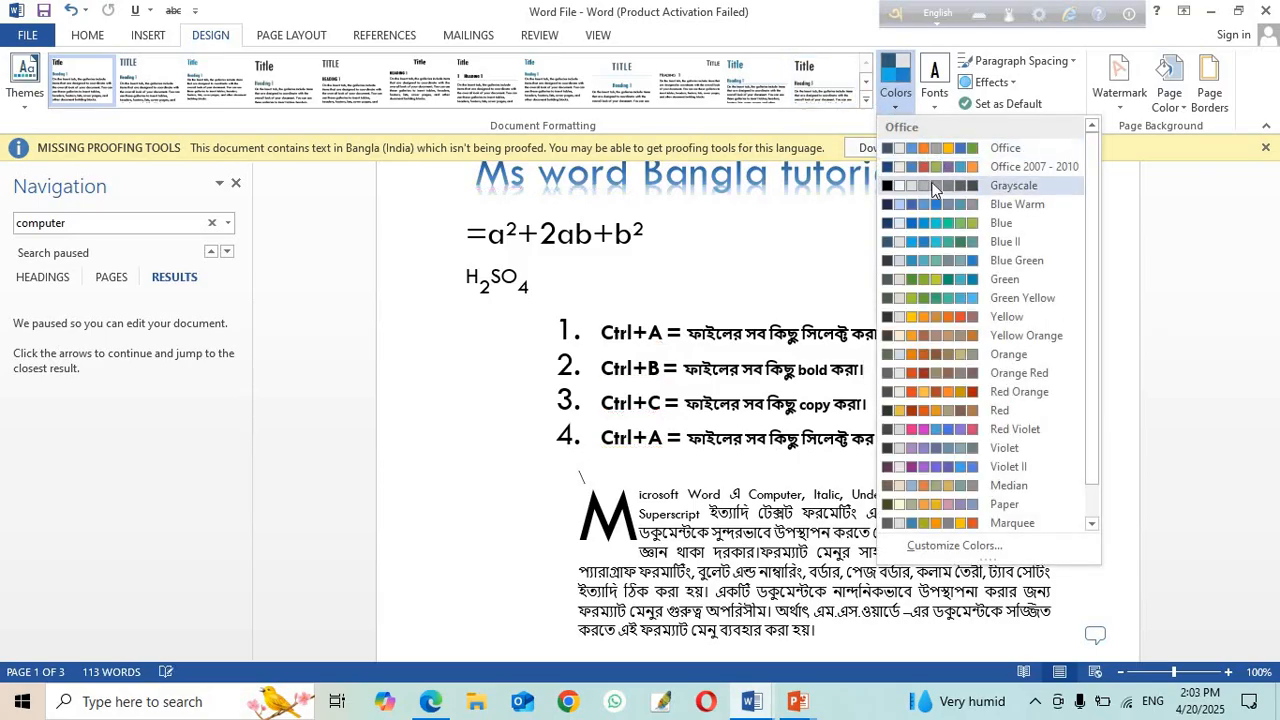
pyautogui.click(926, 172)
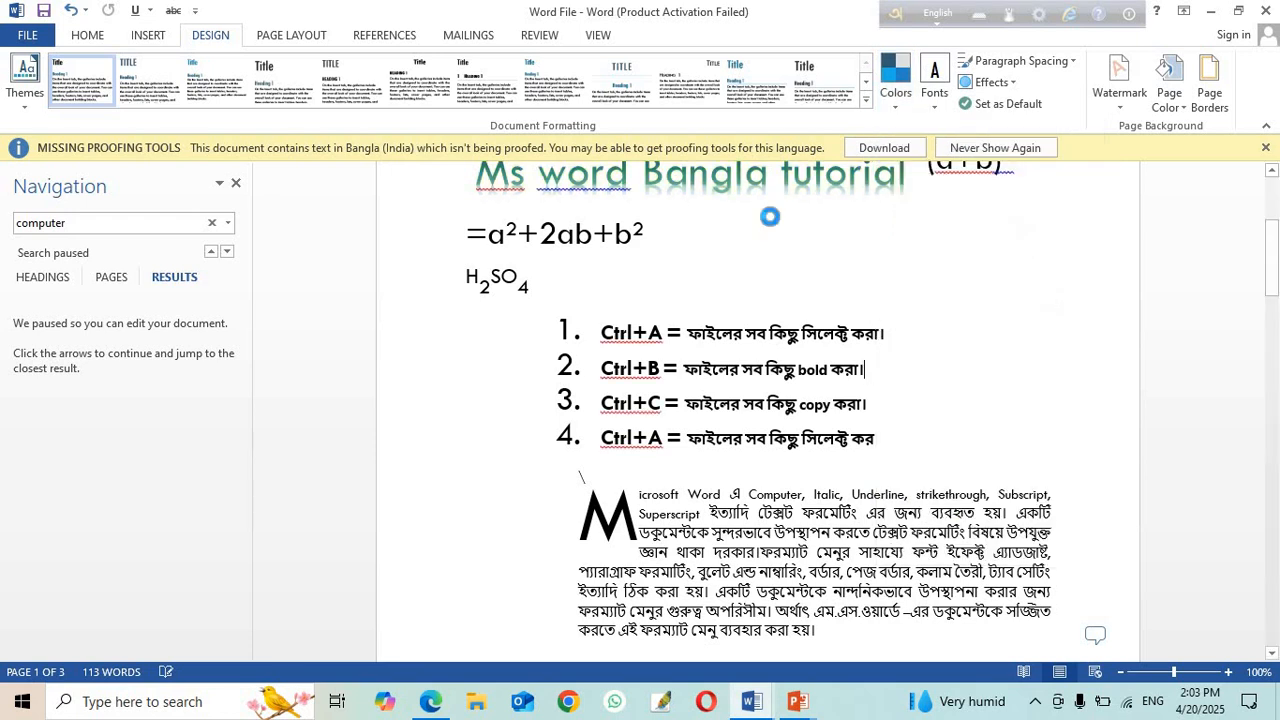
pyautogui.click(935, 101)
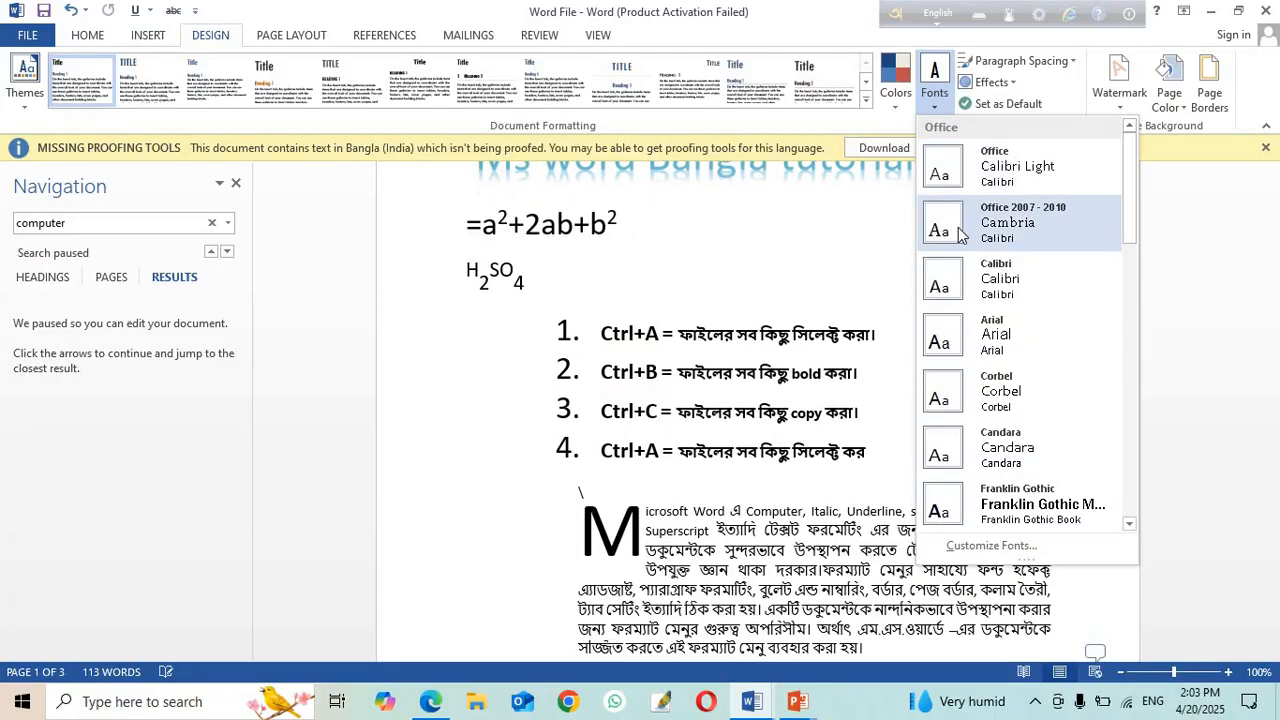
pyautogui.click(953, 224)
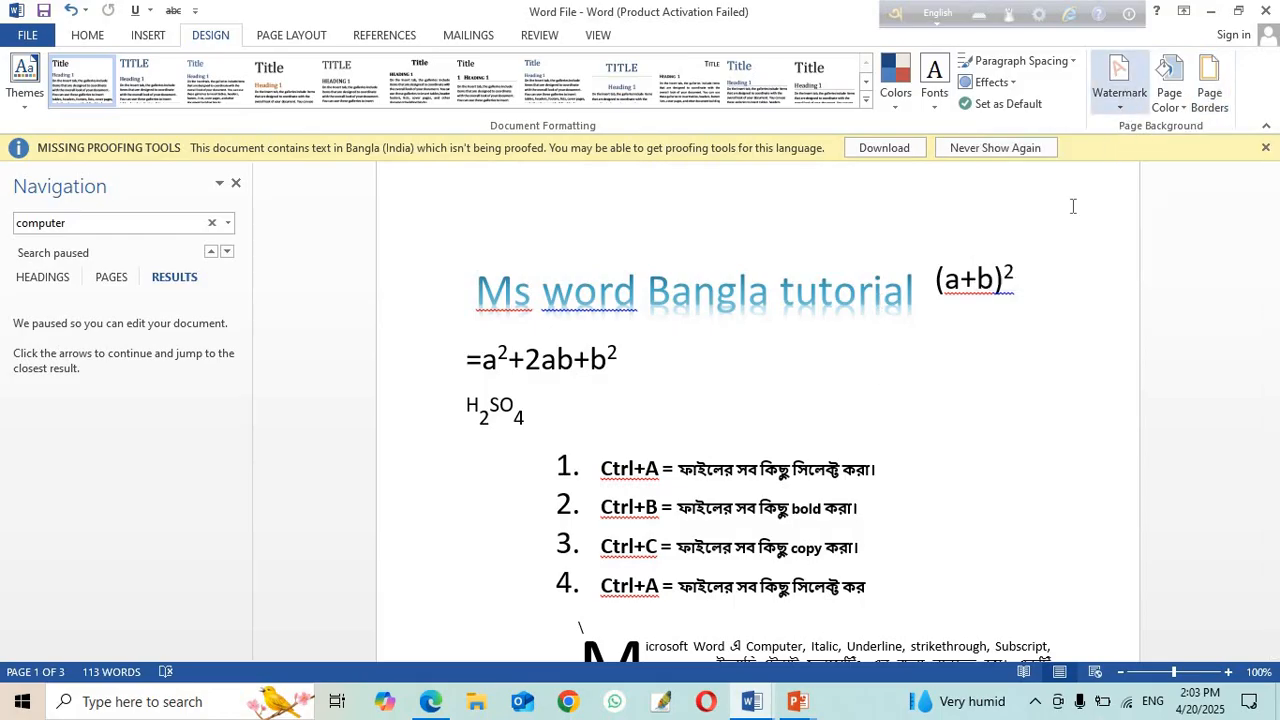
pyautogui.scroll(3, 1003, 308)
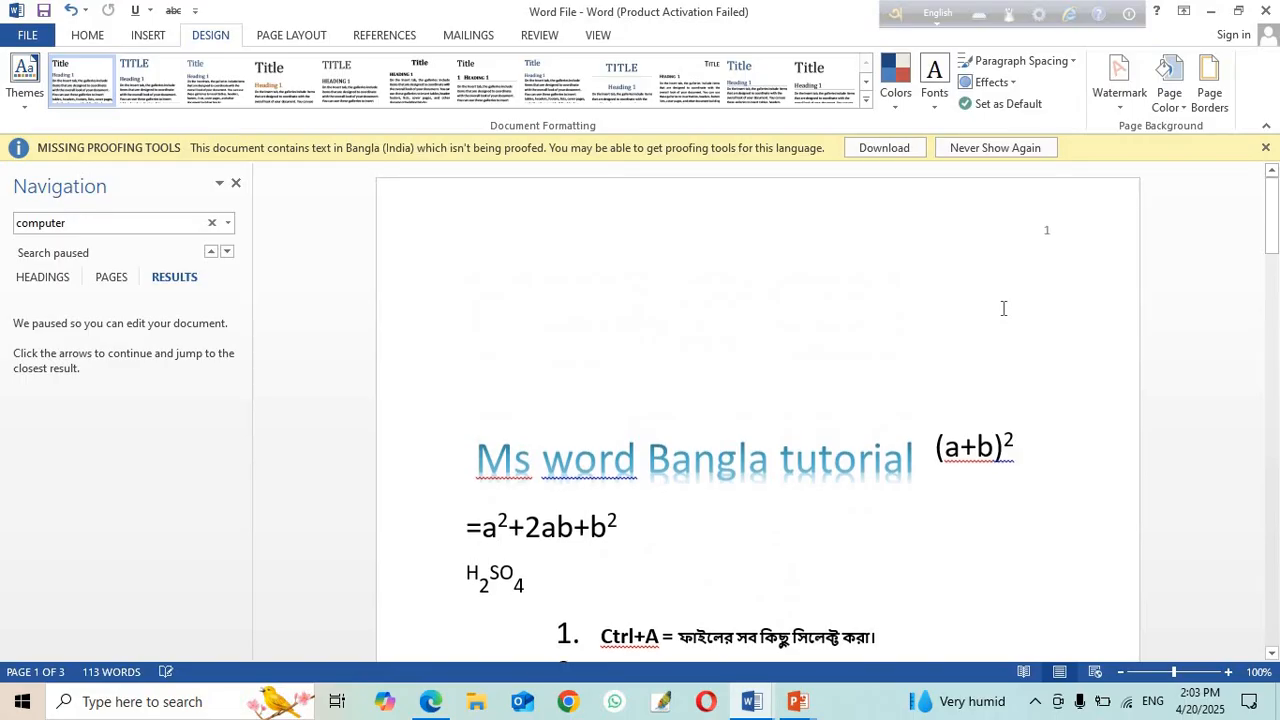
pyautogui.click(462, 476)
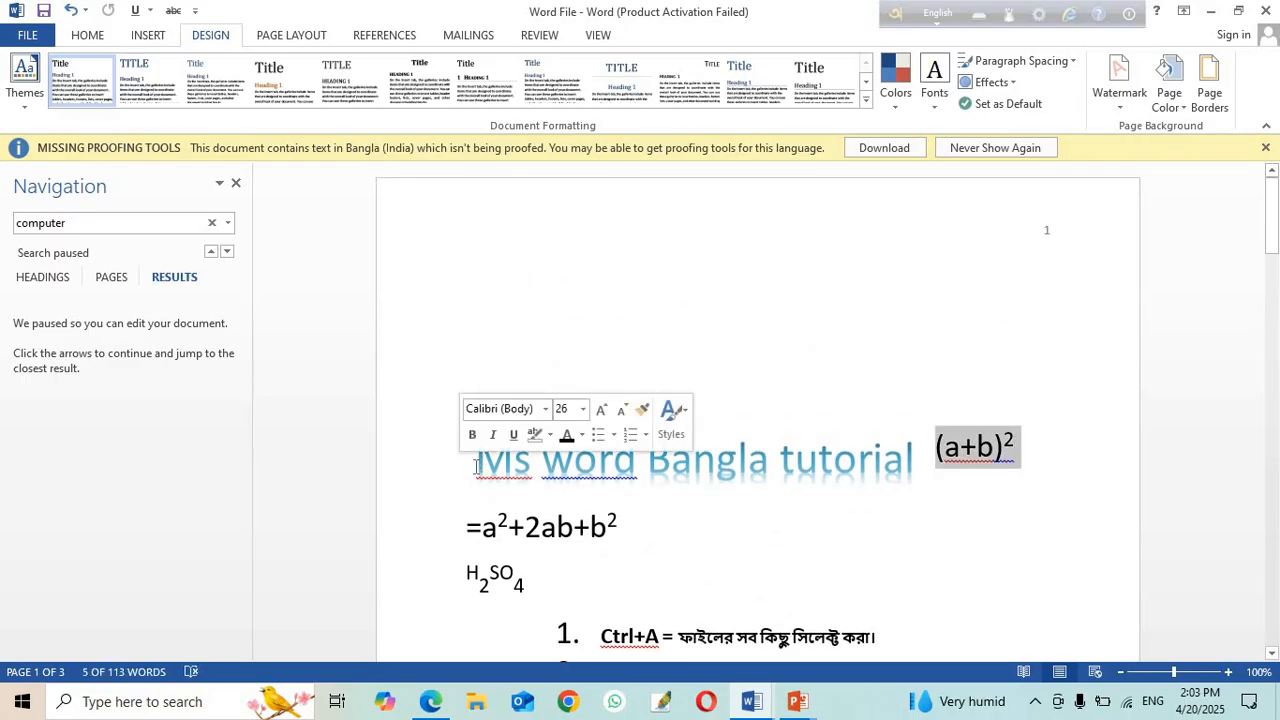
pyautogui.click(476, 468)
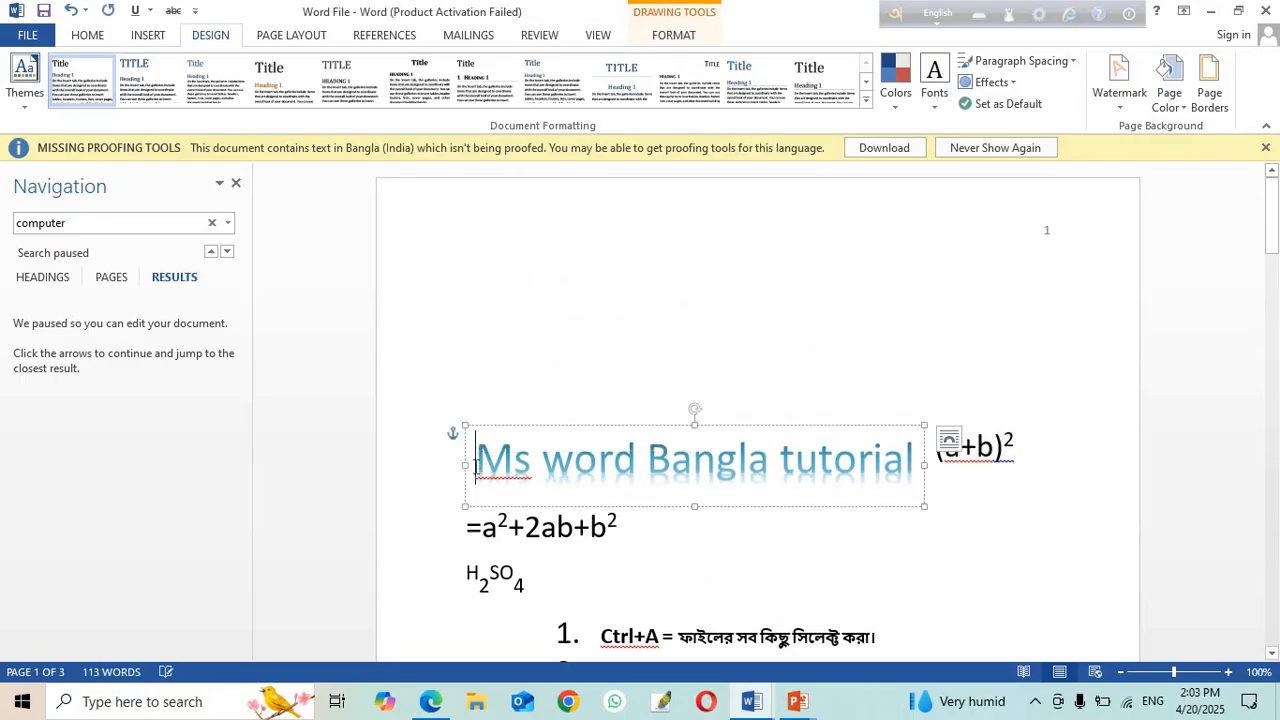
pyautogui.doubleClick(462, 468)
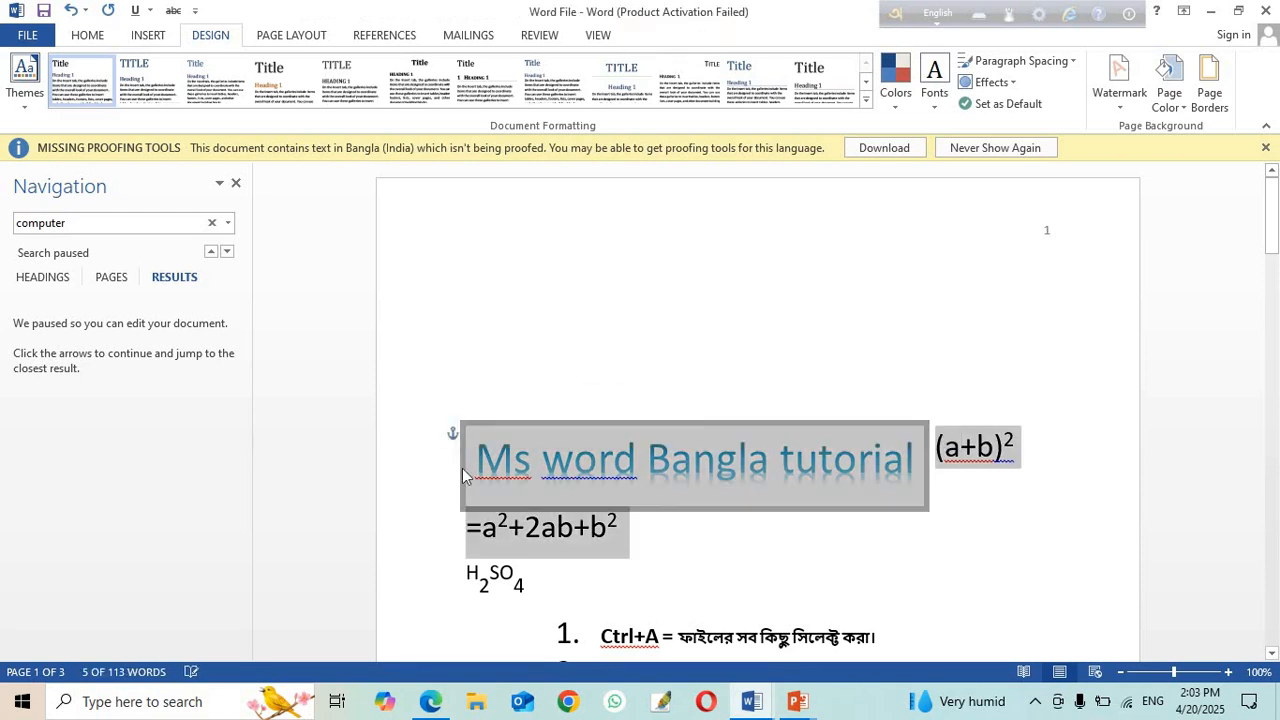
pyautogui.press('Delete')
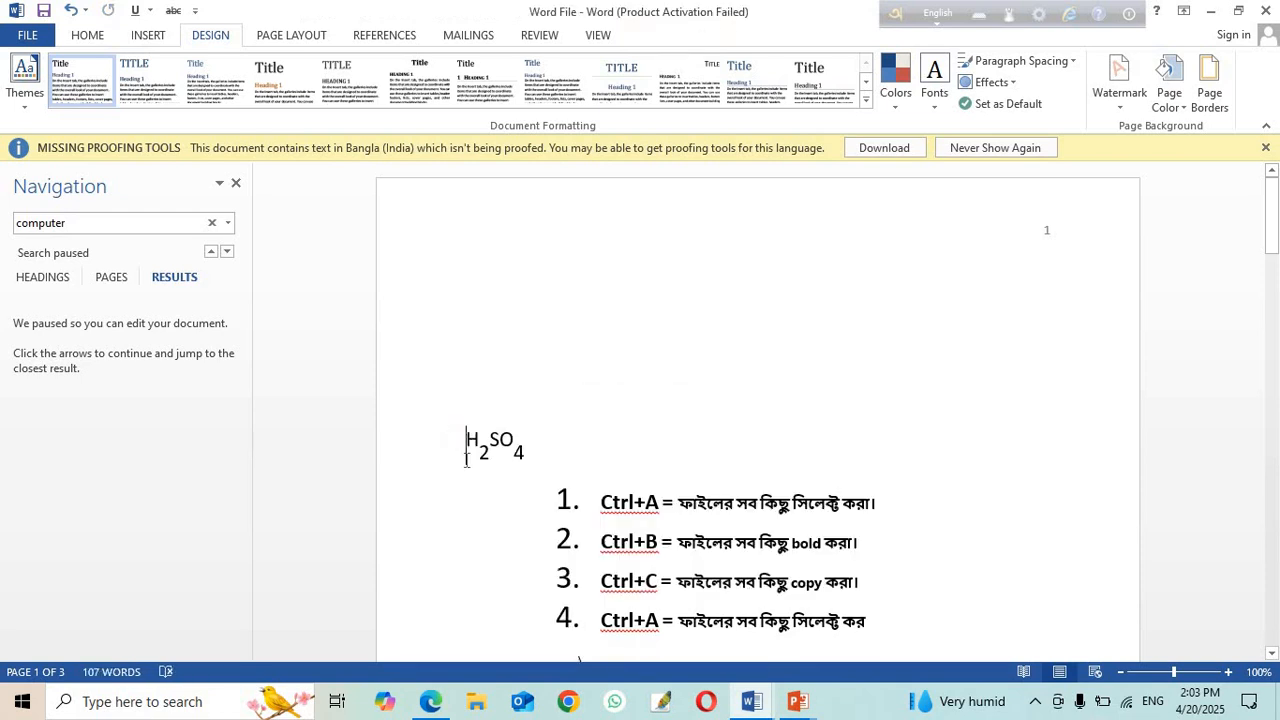
pyautogui.click(67, 10)
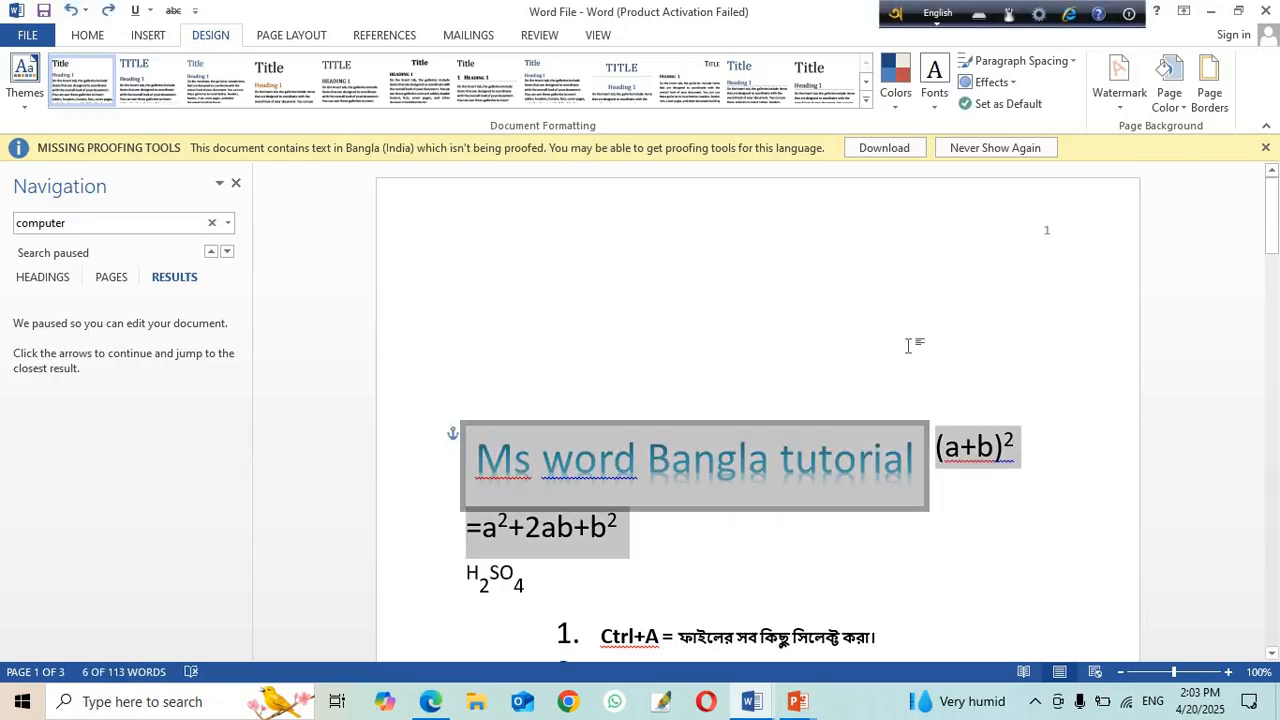
pyautogui.click(1043, 349)
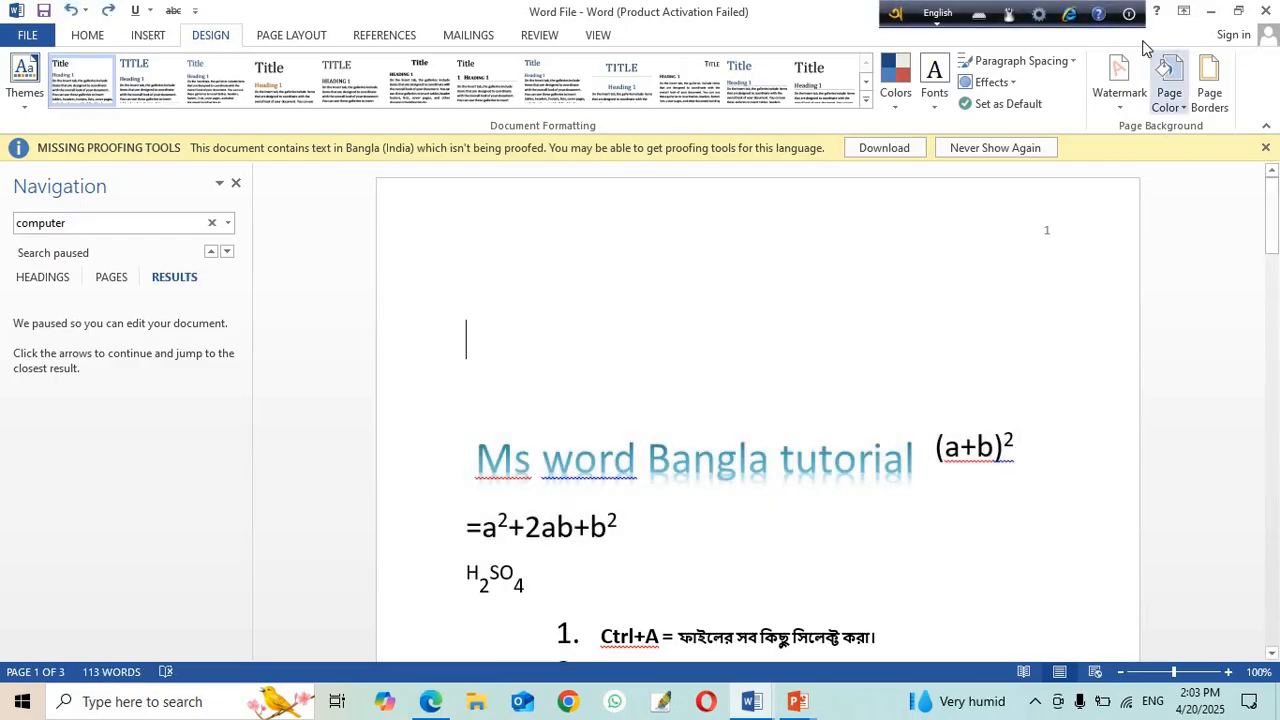
pyautogui.click(1118, 101)
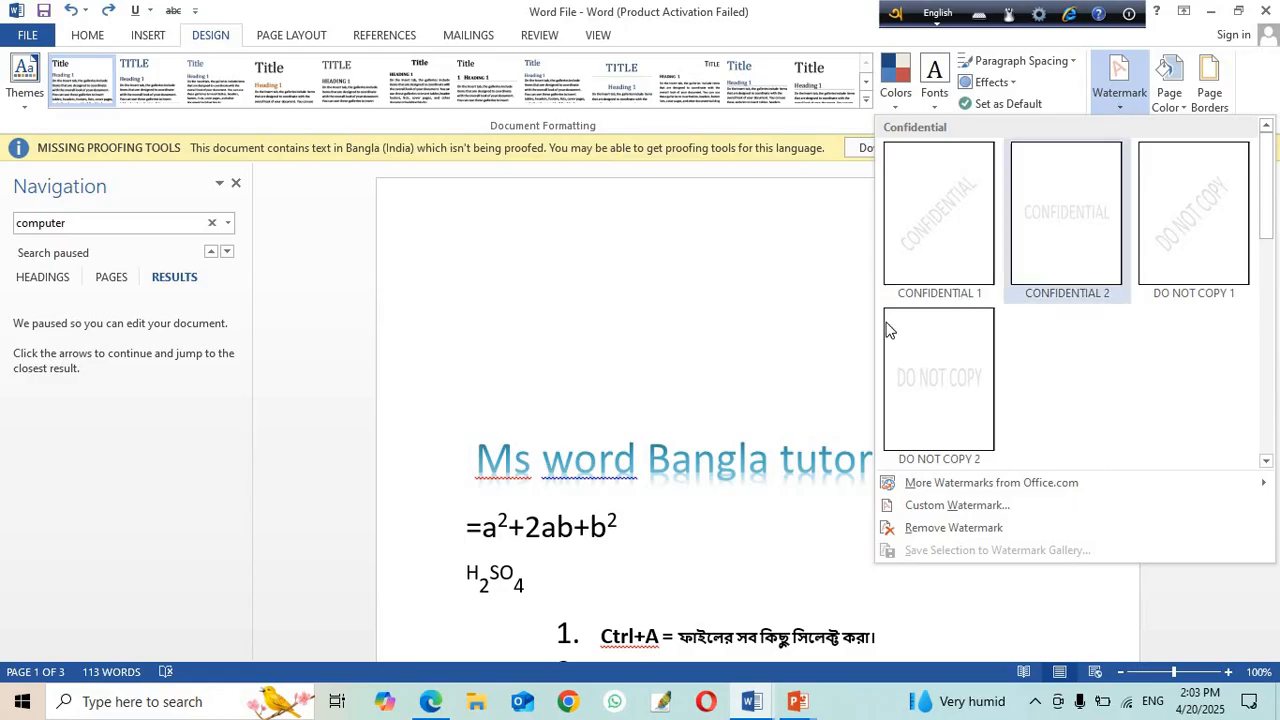
pyautogui.click(940, 224)
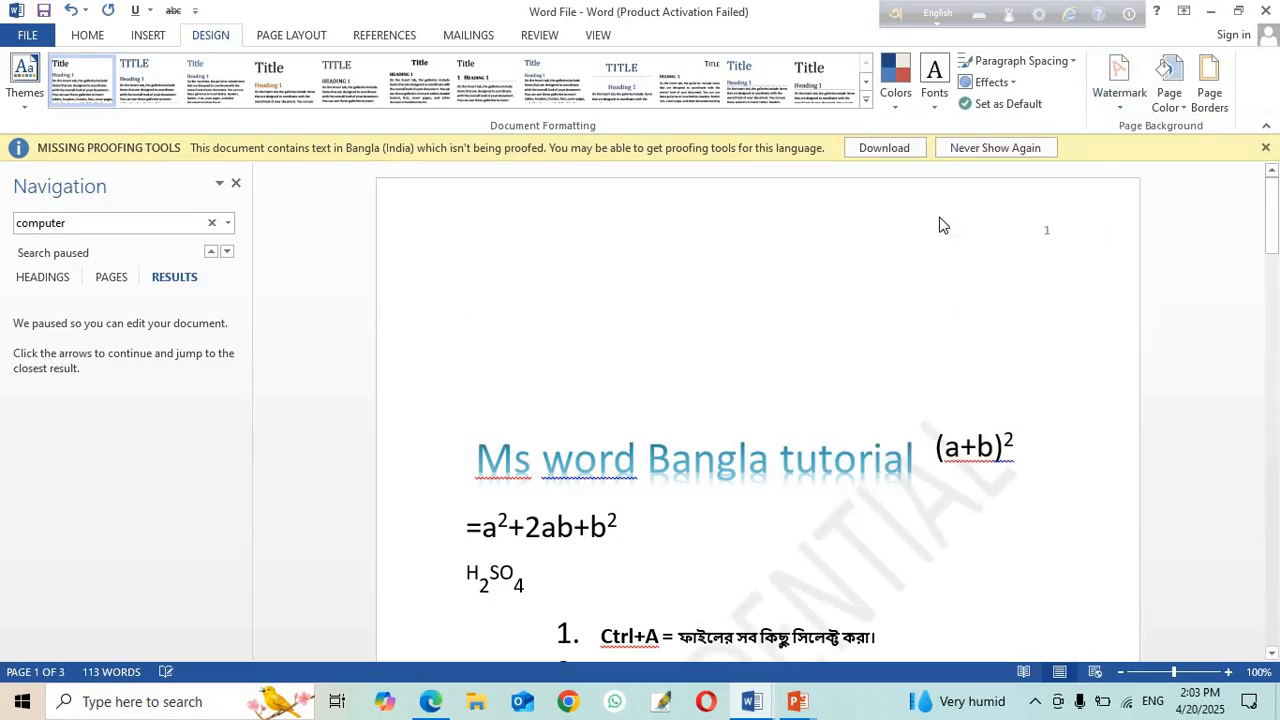
pyautogui.scroll(-4, 912, 512)
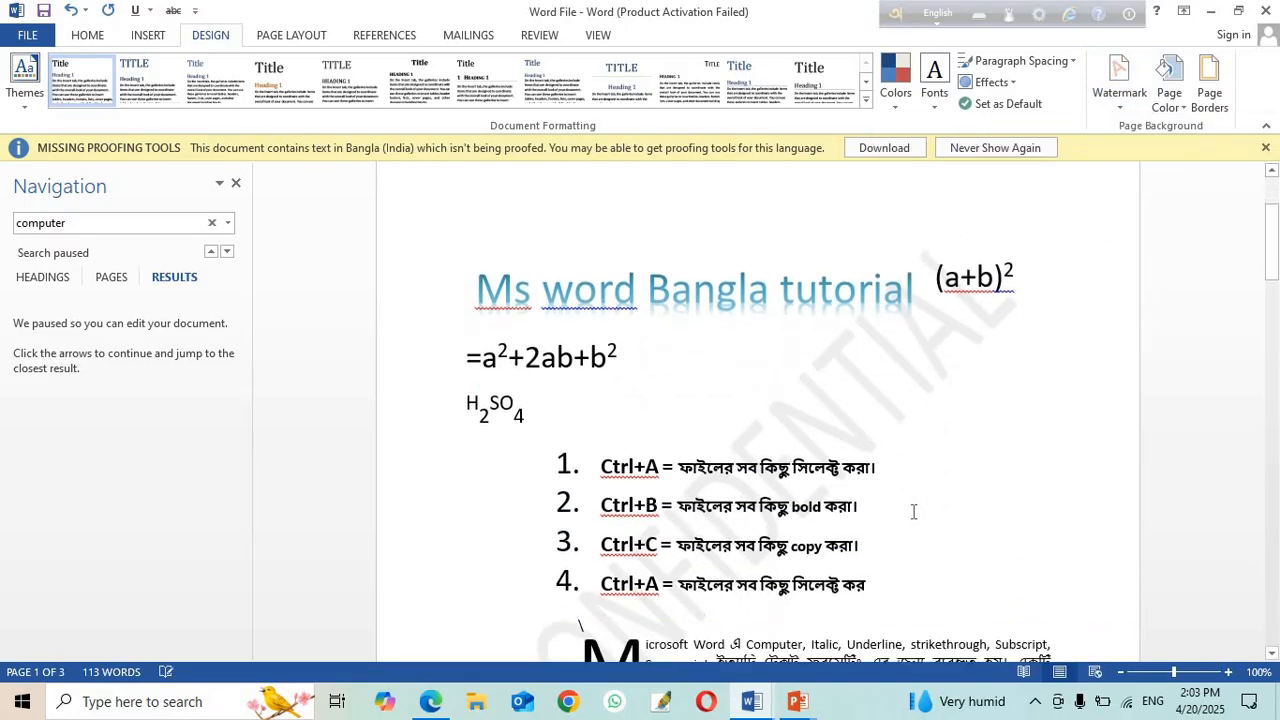
pyautogui.scroll(2, 914, 508)
pyautogui.scroll(-2, 914, 508)
pyautogui.scroll(4, 920, 491)
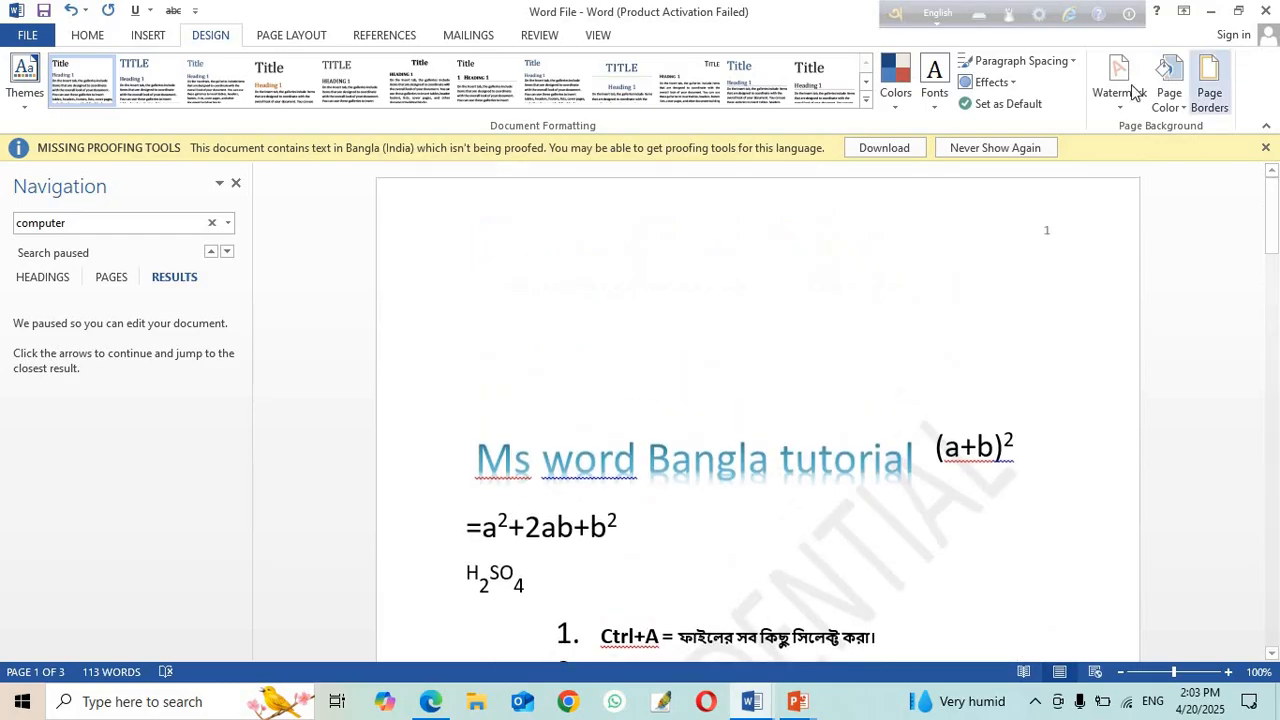
pyautogui.click(1121, 105)
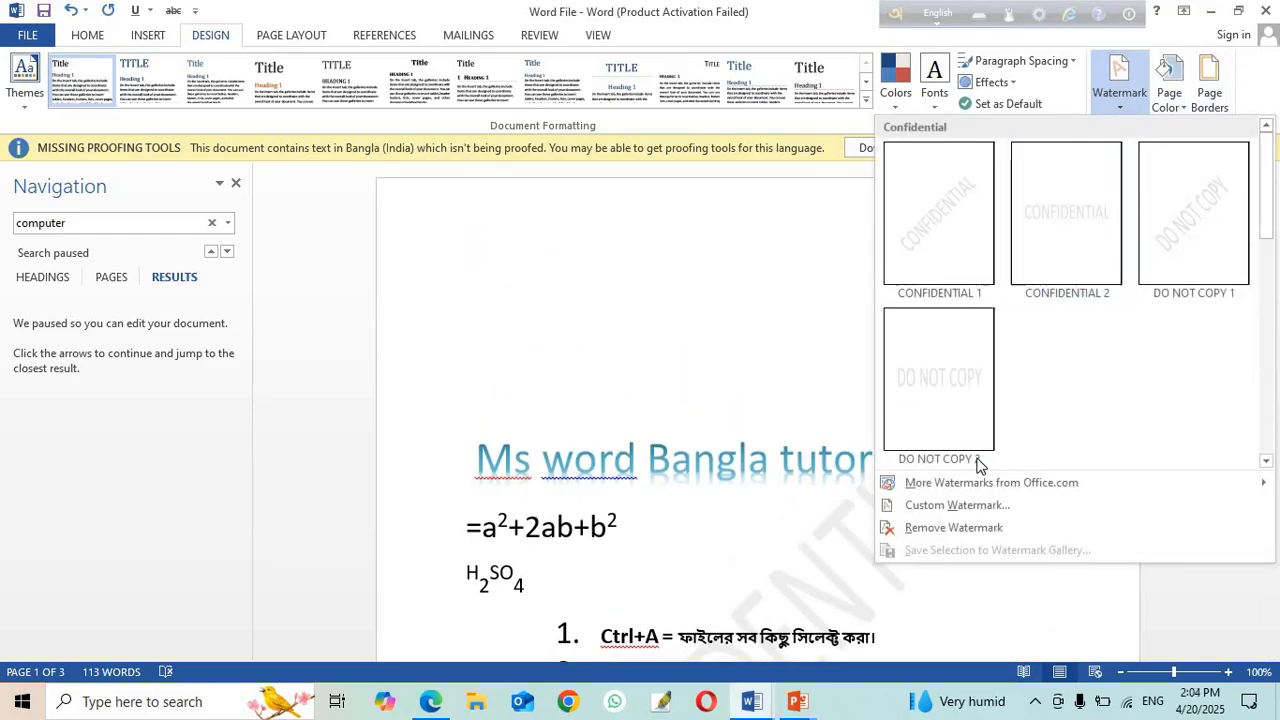
pyautogui.moveTo(979, 488)
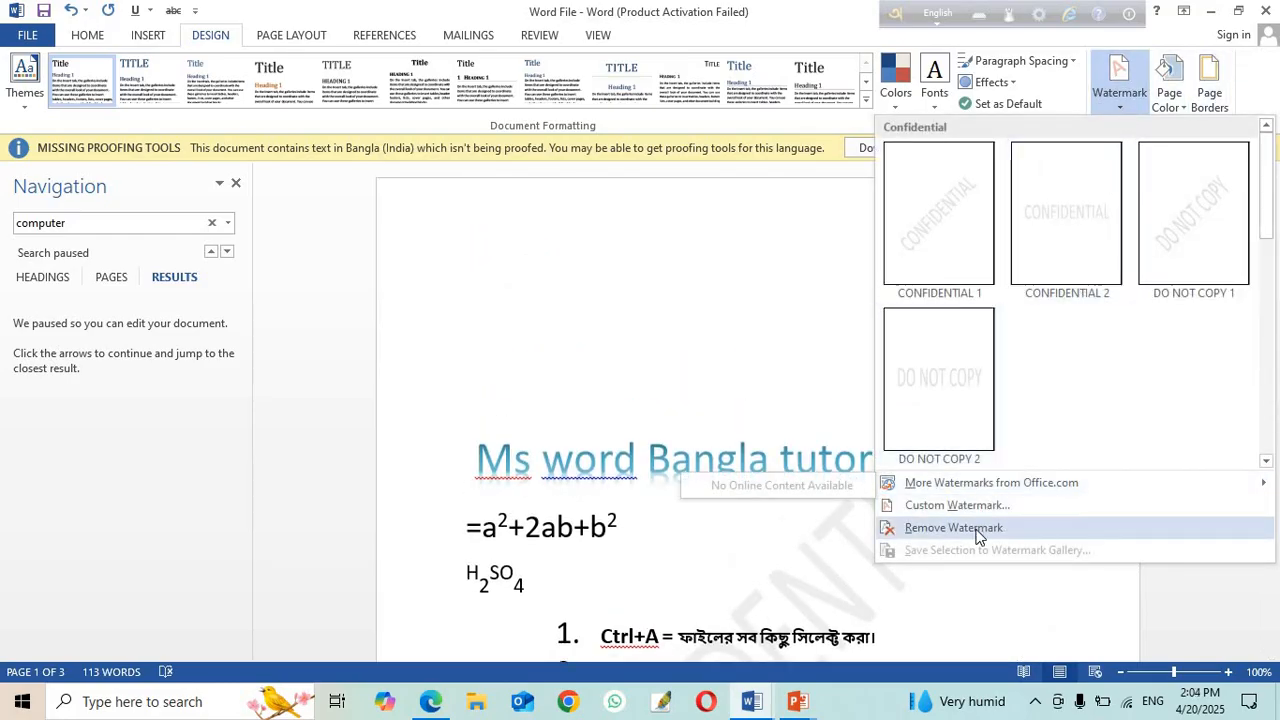
pyautogui.click(976, 531)
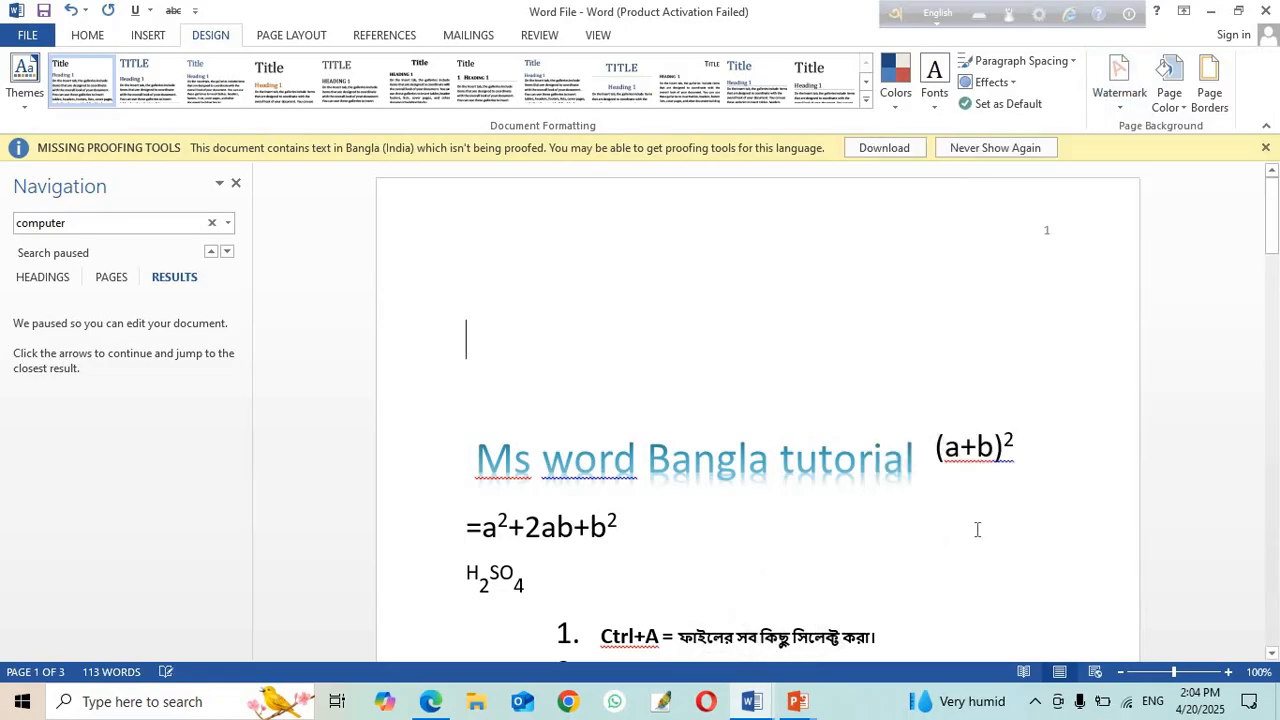
# Step: Replace the ASAP text with the author's name in a custom diagonal text watermark
pyautogui.click(1120, 95)
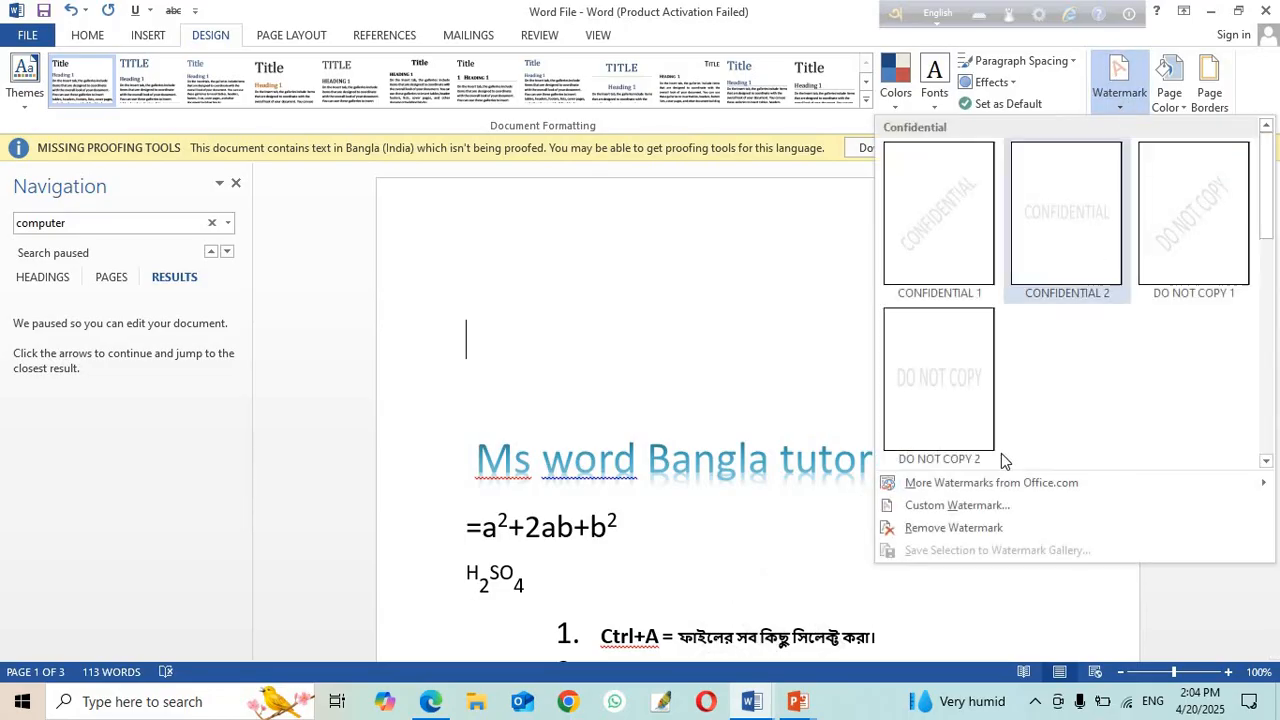
pyautogui.click(983, 508)
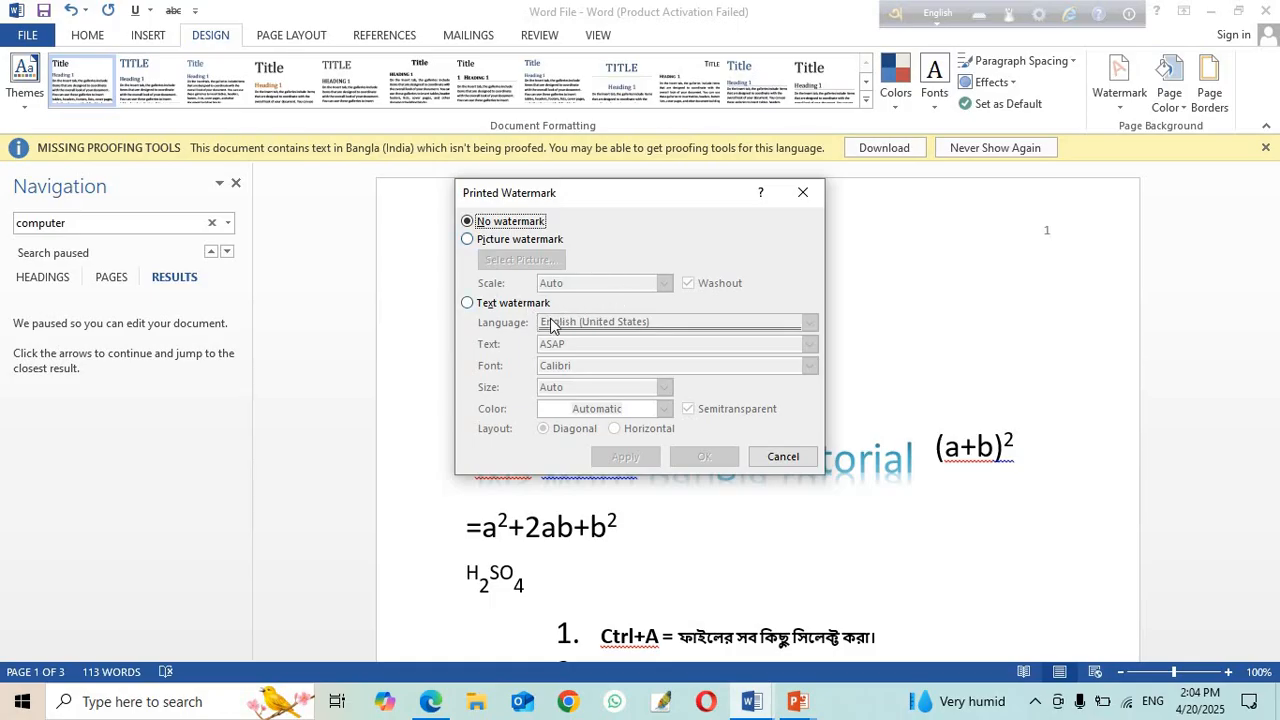
pyautogui.click(468, 304)
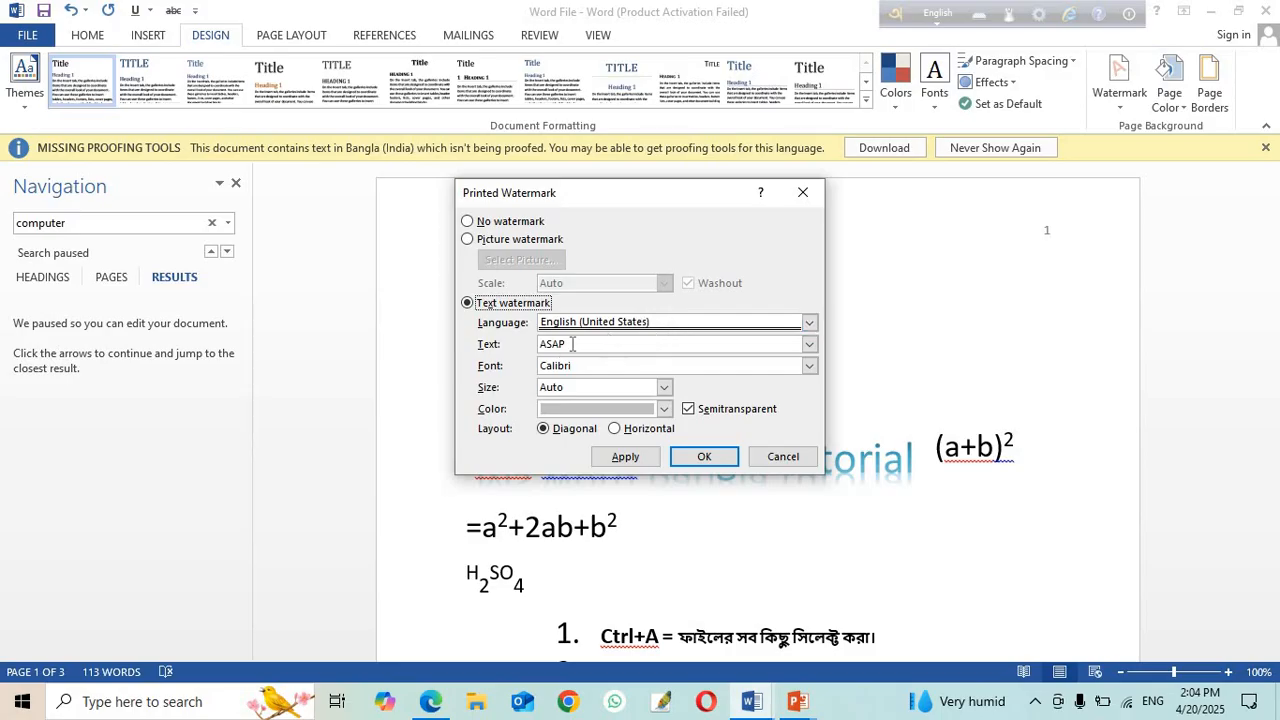
pyautogui.moveTo(572, 344); pyautogui.dragTo(541, 344)
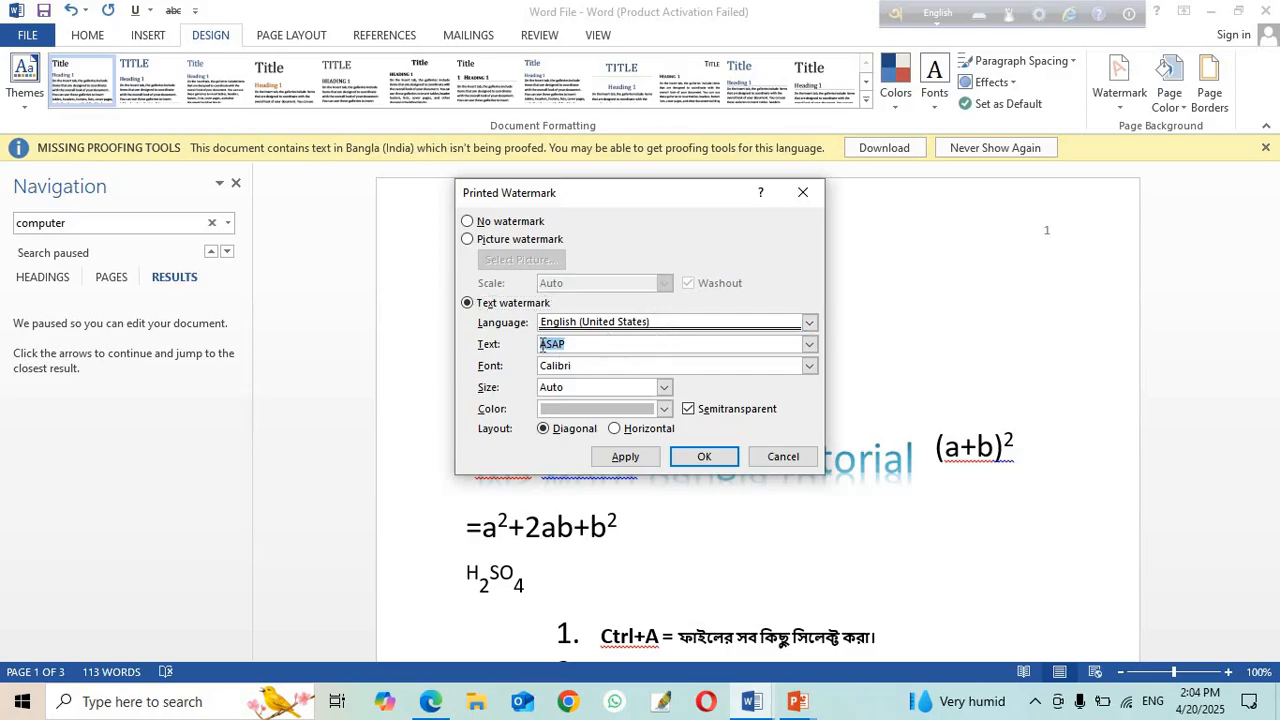
pyautogui.write('Ni')
pyautogui.click(695, 460)
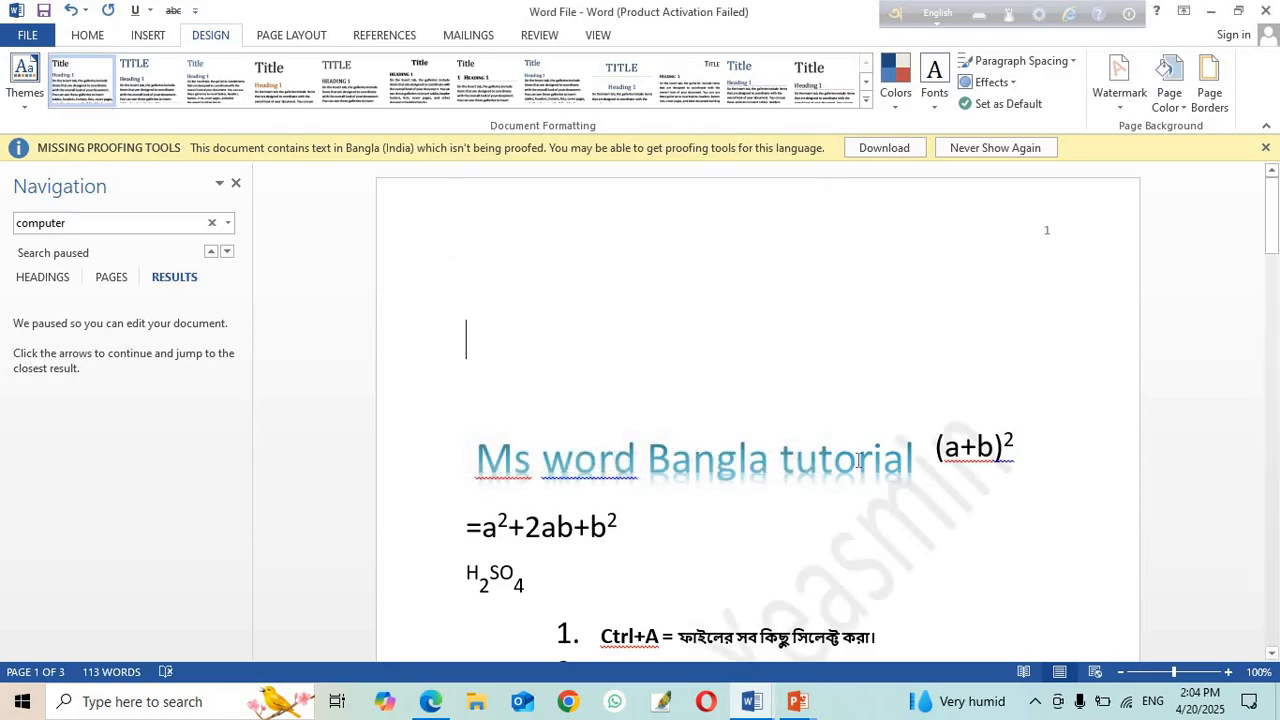
pyautogui.scroll(-5, 856, 471)
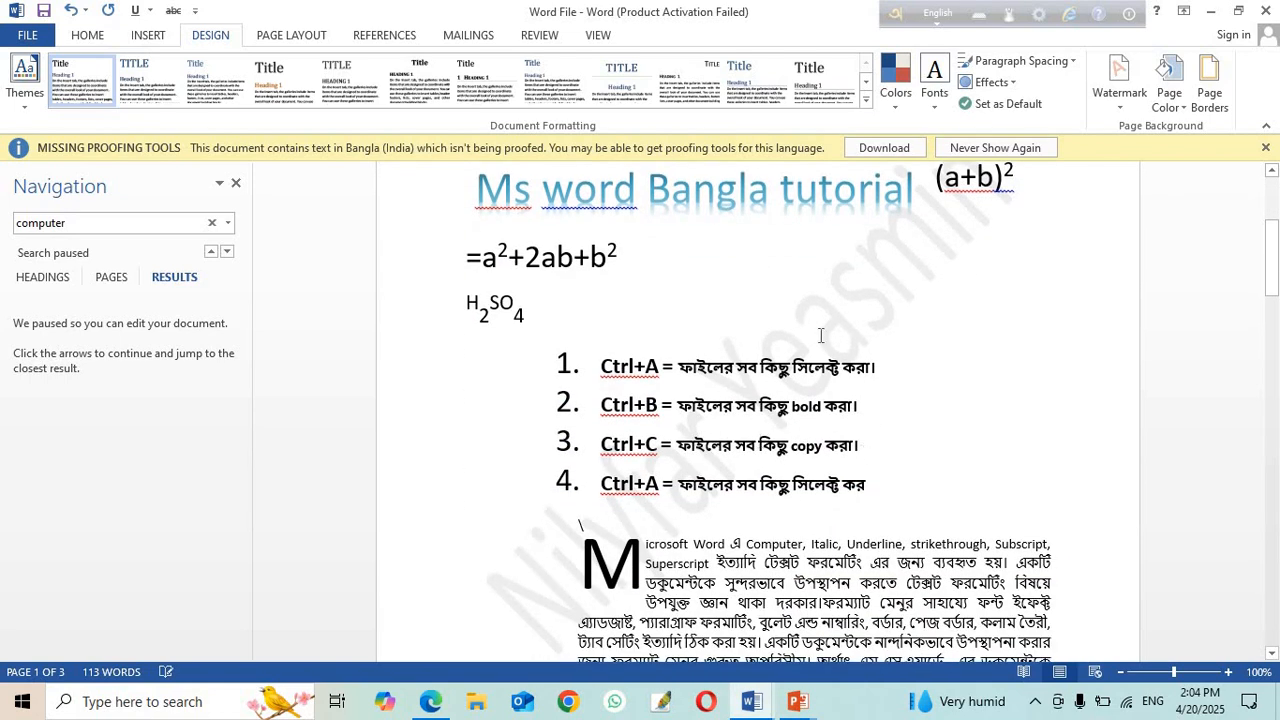
pyautogui.scroll(-3, 760, 490)
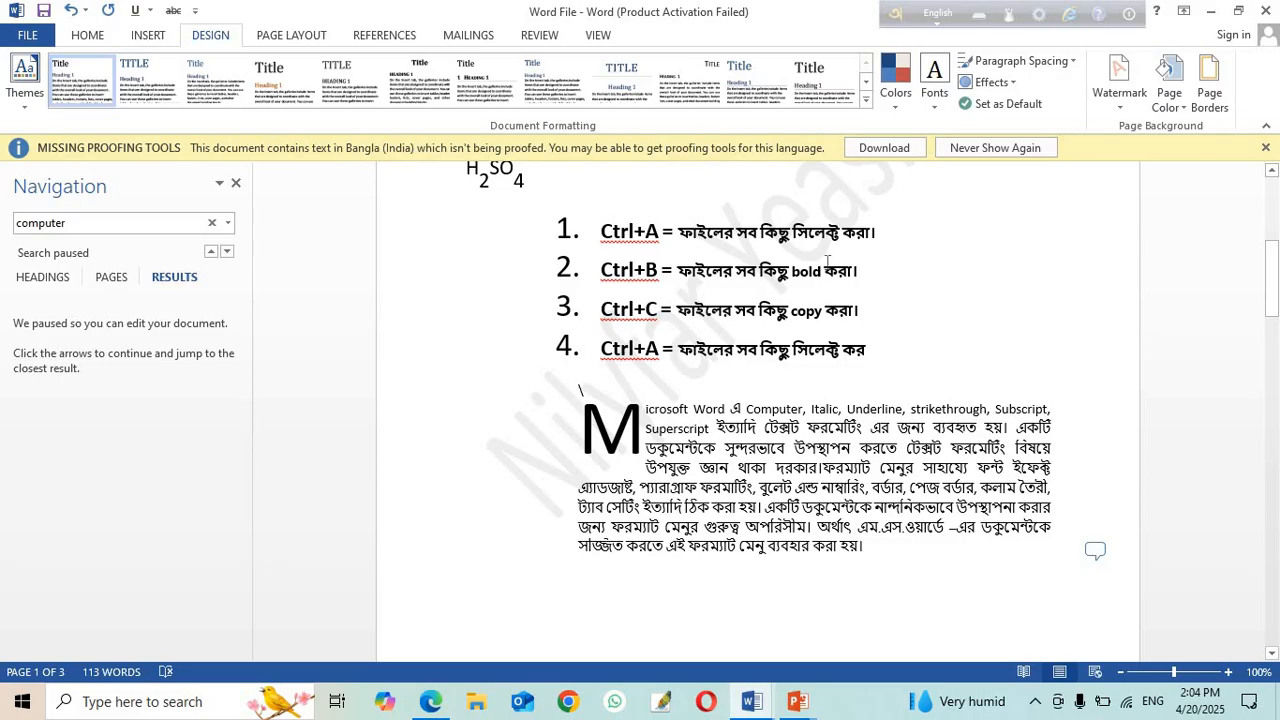
pyautogui.scroll(3, 890, 250)
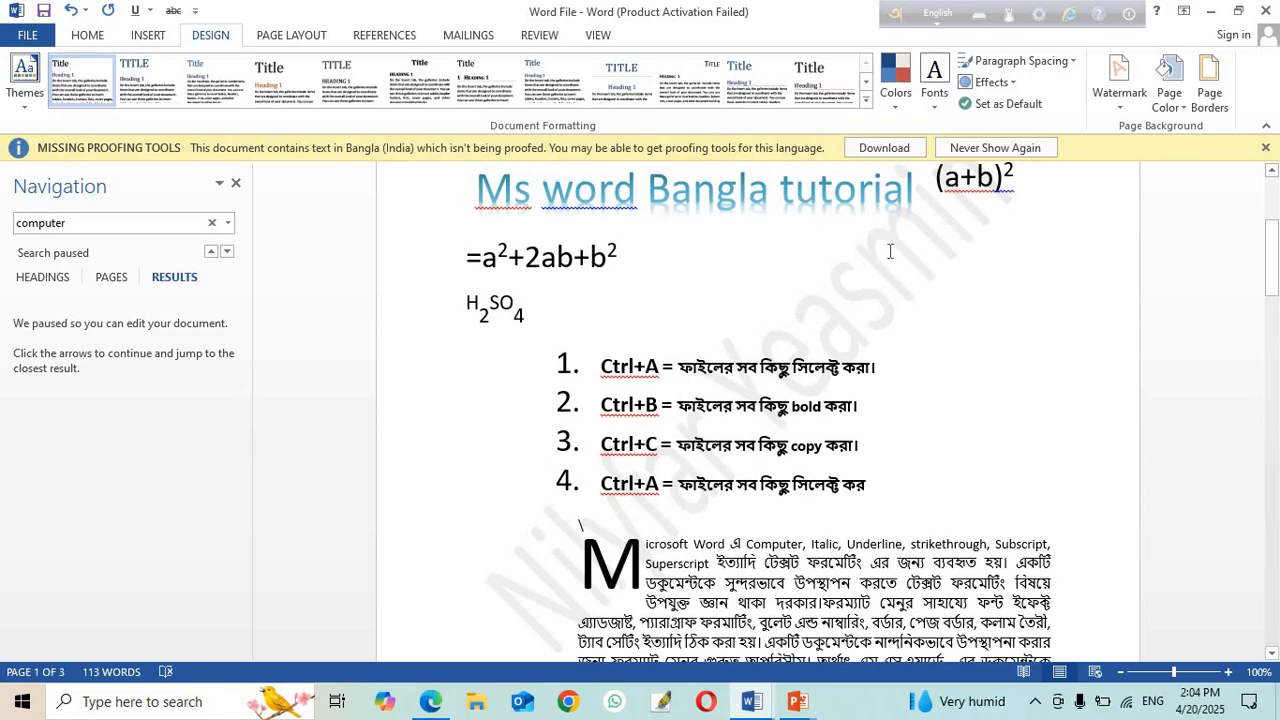
pyautogui.scroll(3, 890, 250)
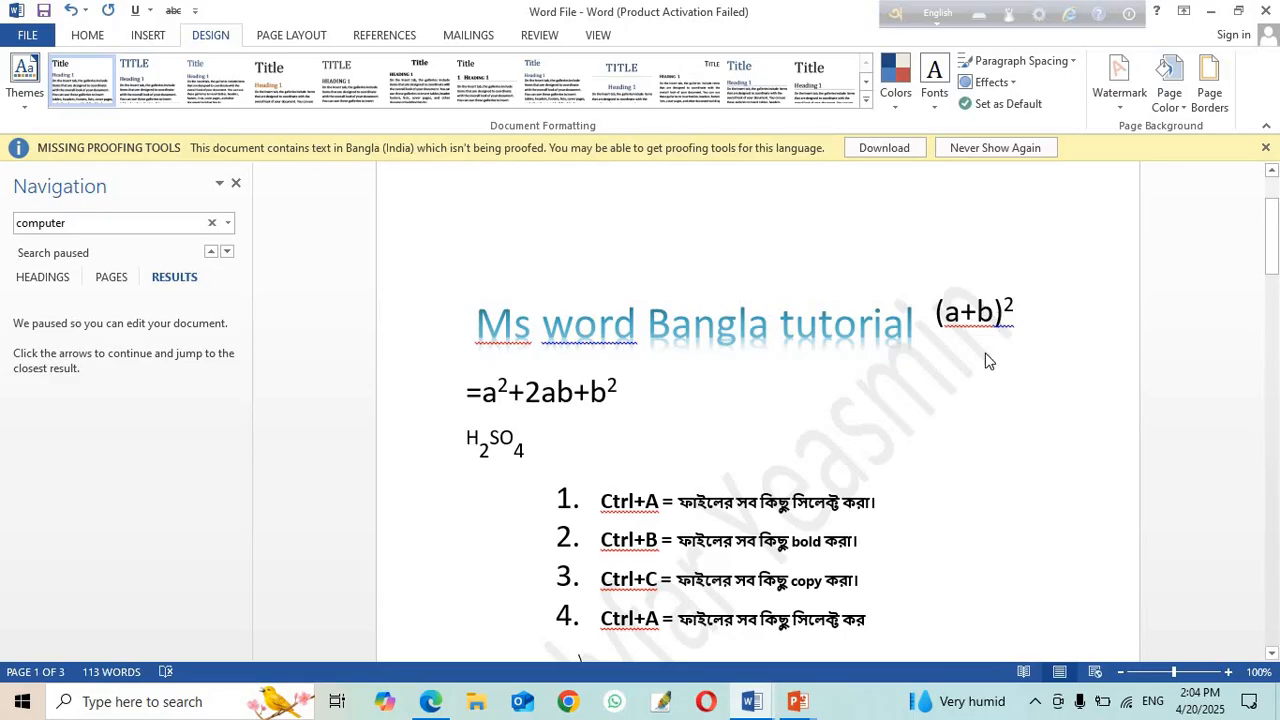
pyautogui.scroll(2, 985, 360)
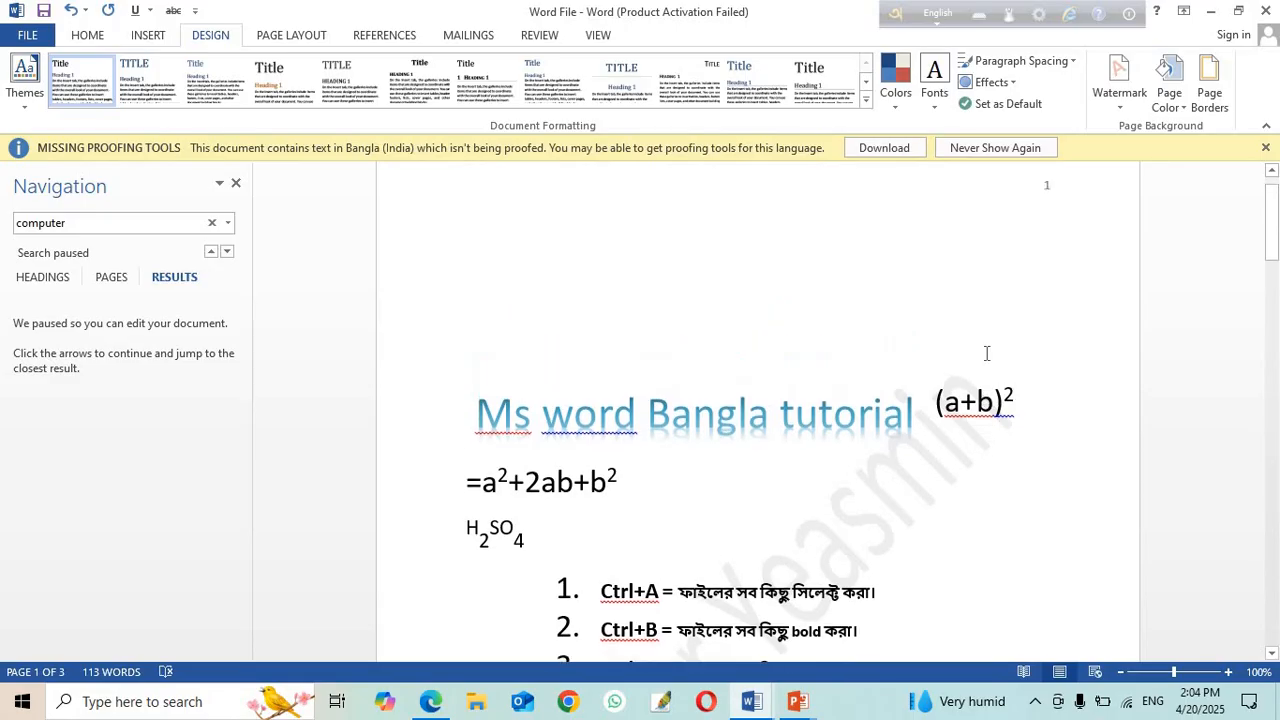
# Step: Set the page colour to Purple, Accent 4, Lighter 40%
pyautogui.click(1180, 100)
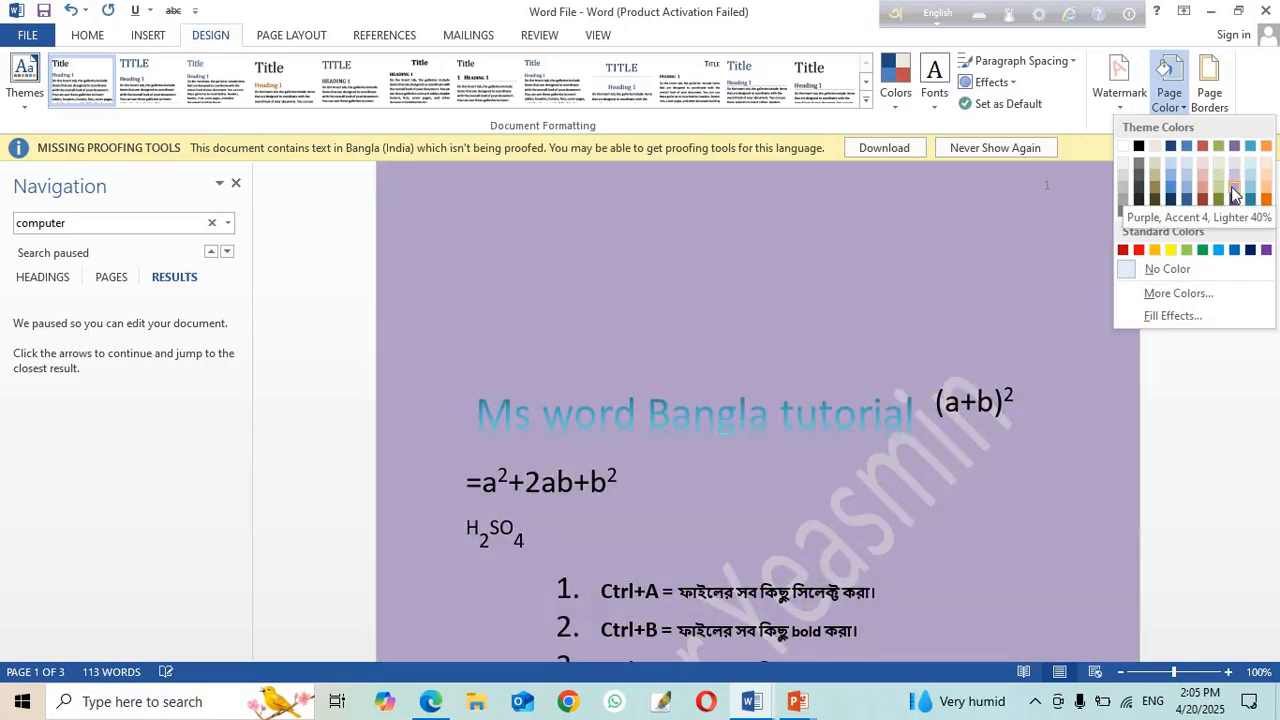
pyautogui.click(1231, 186)
pyautogui.scroll(-5, 959, 380)
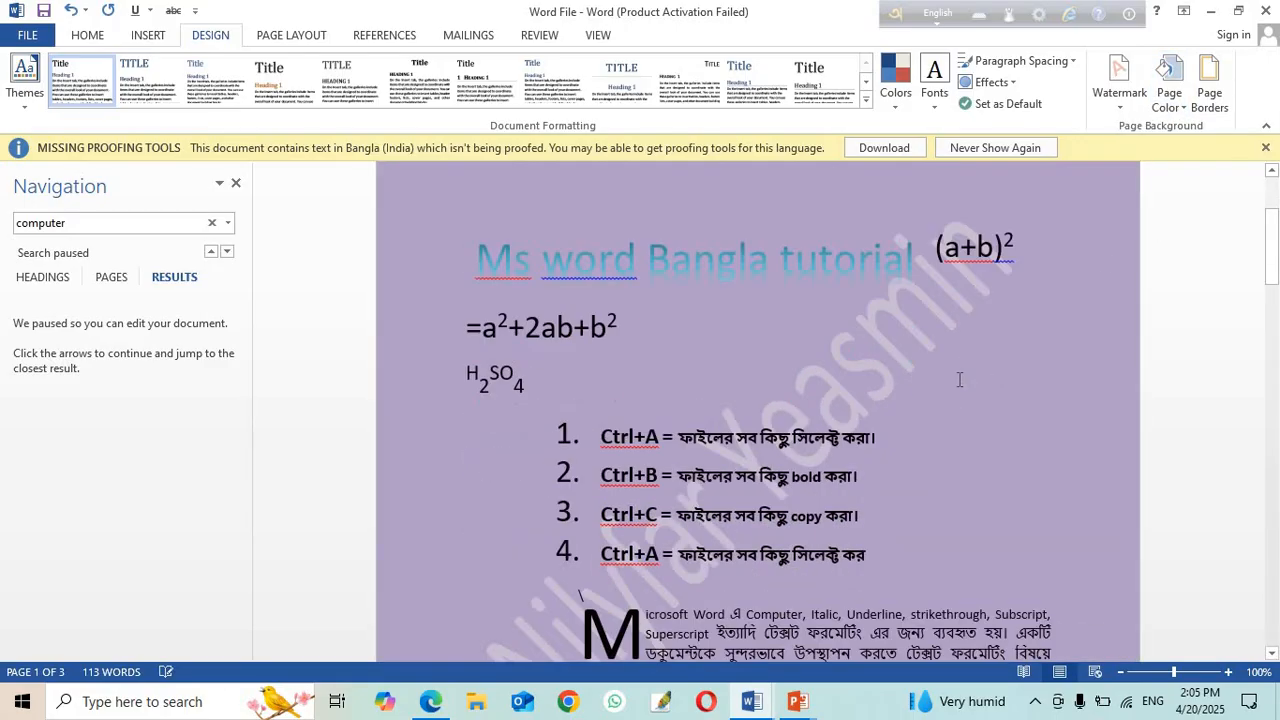
pyautogui.scroll(3, 959, 380)
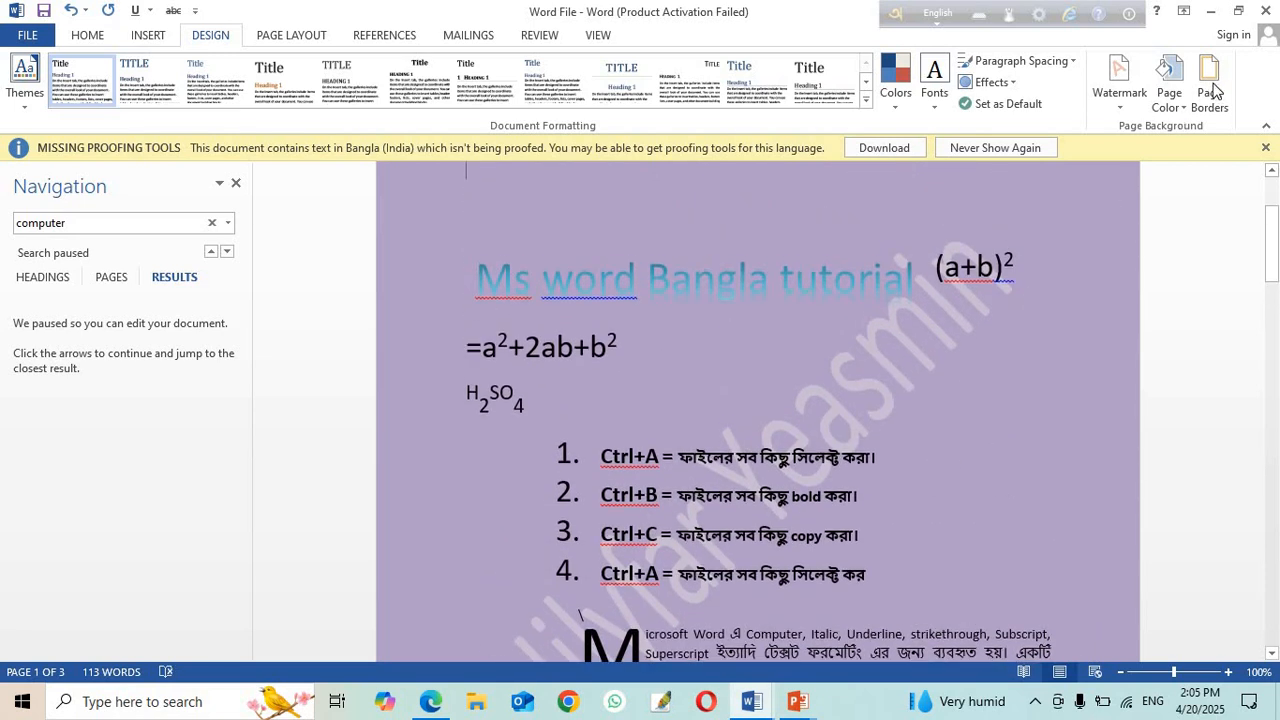
# Step: Put a thick 3 pt box border around the pages
pyautogui.click(1209, 88)
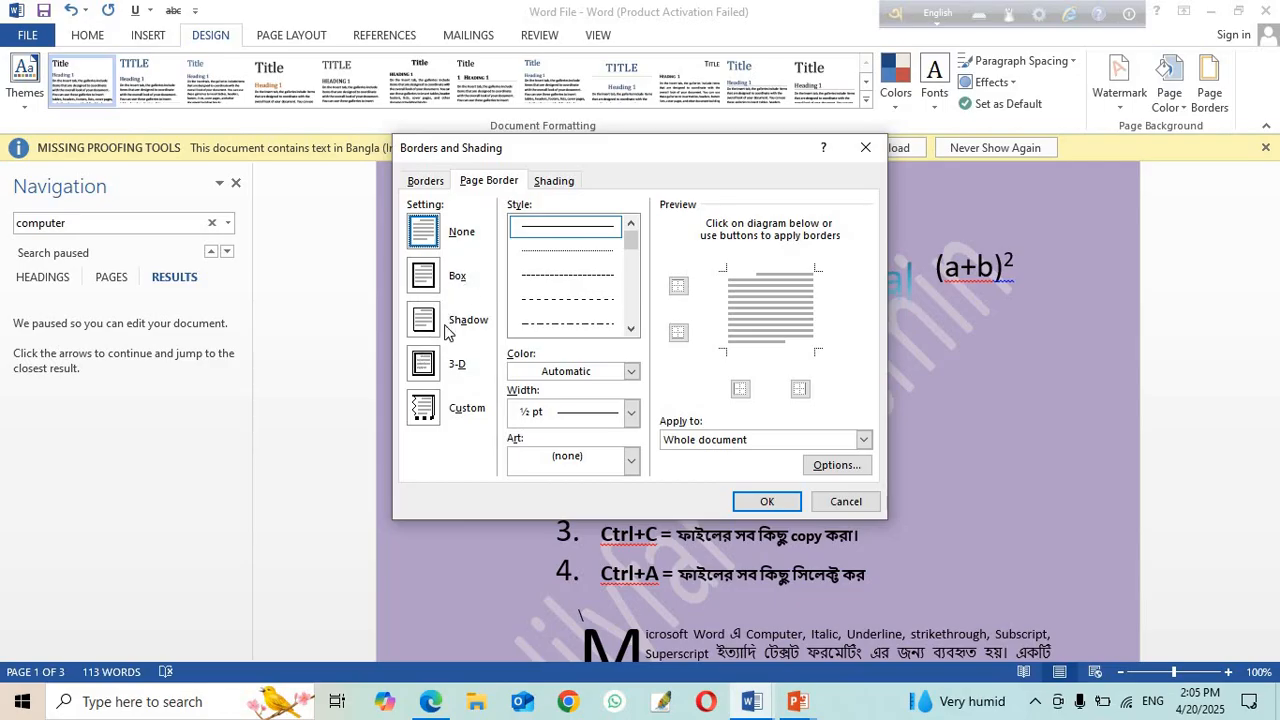
pyautogui.click(631, 331)
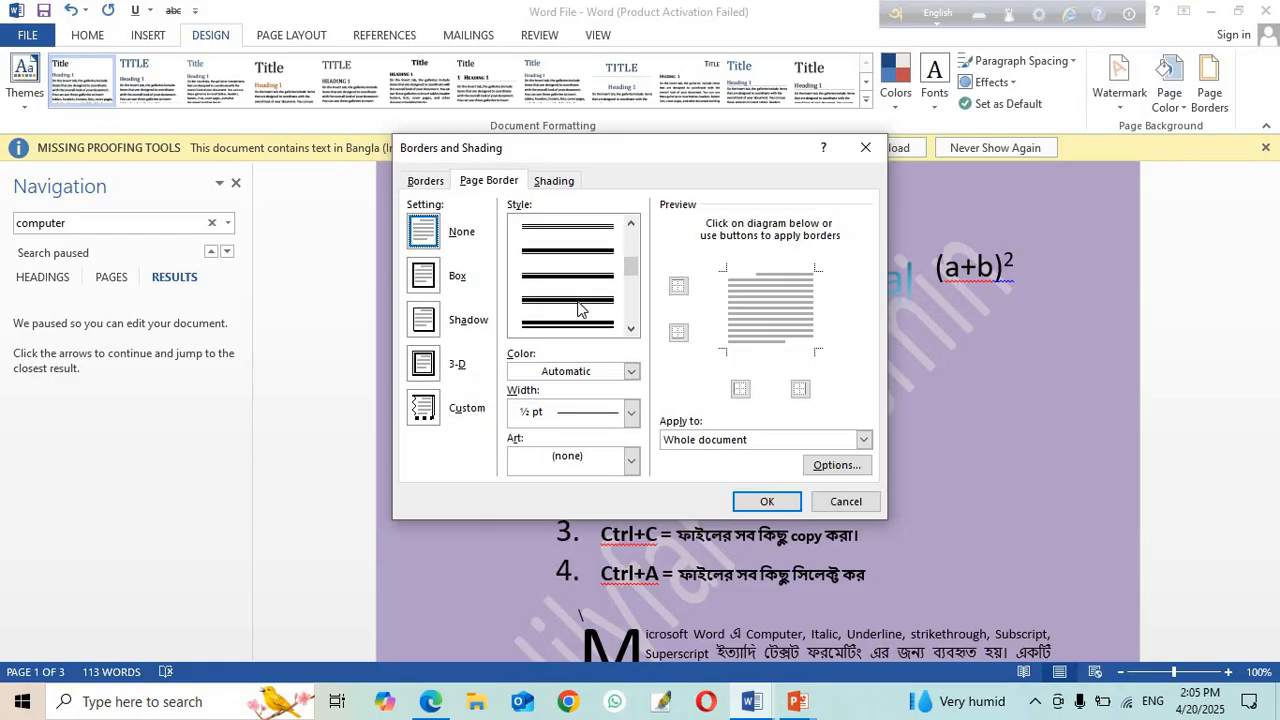
pyautogui.click(578, 309)
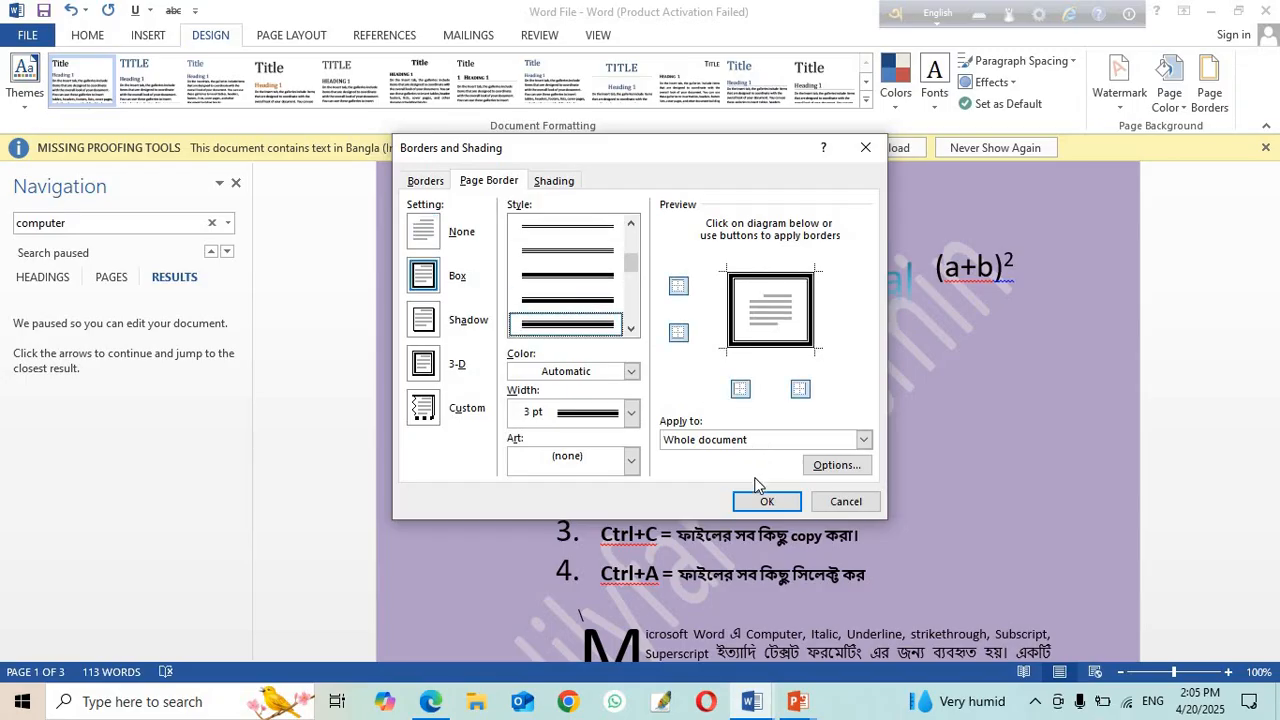
pyautogui.click(762, 502)
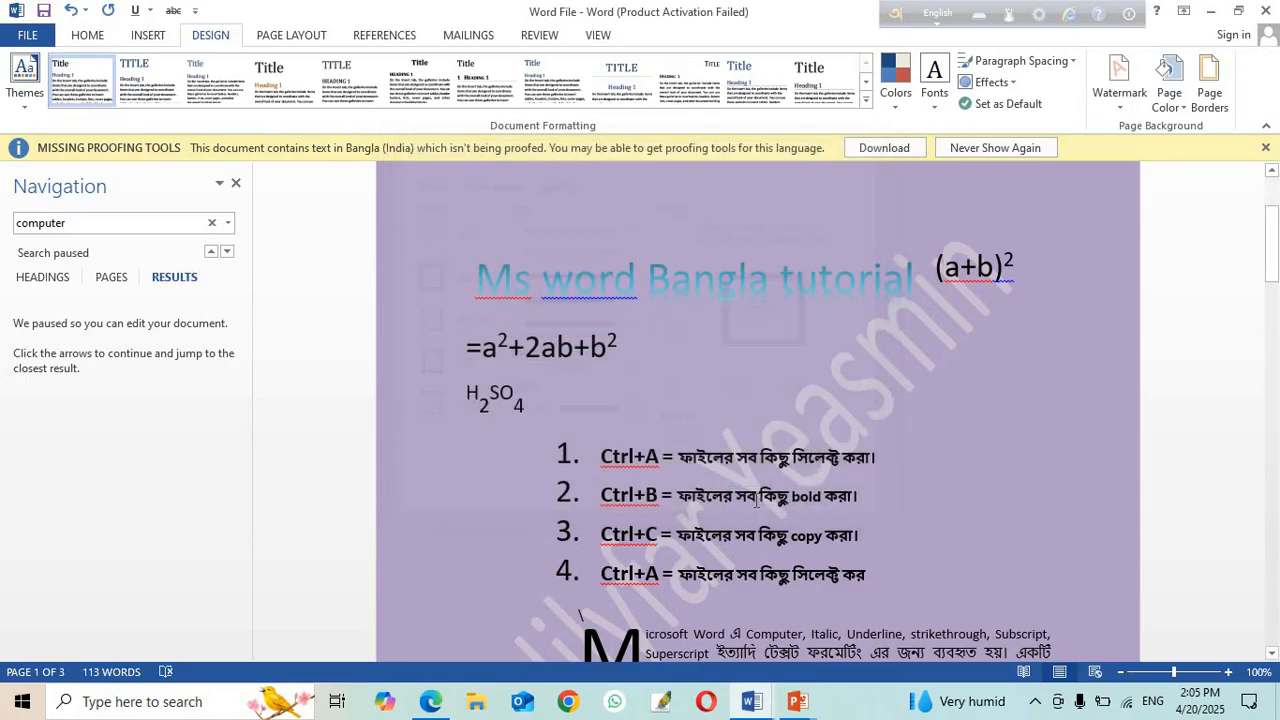
pyautogui.scroll(3, 987, 305)
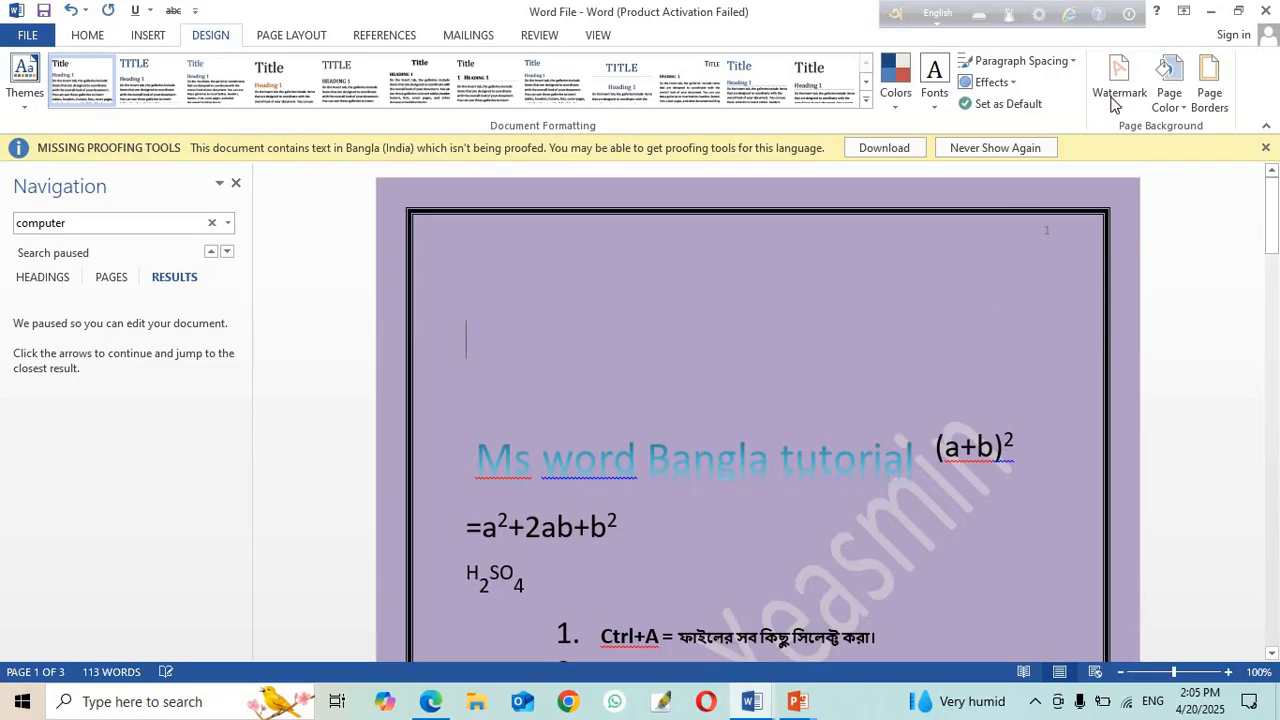
# Step: Set the page border back to None
pyautogui.click(1207, 88)
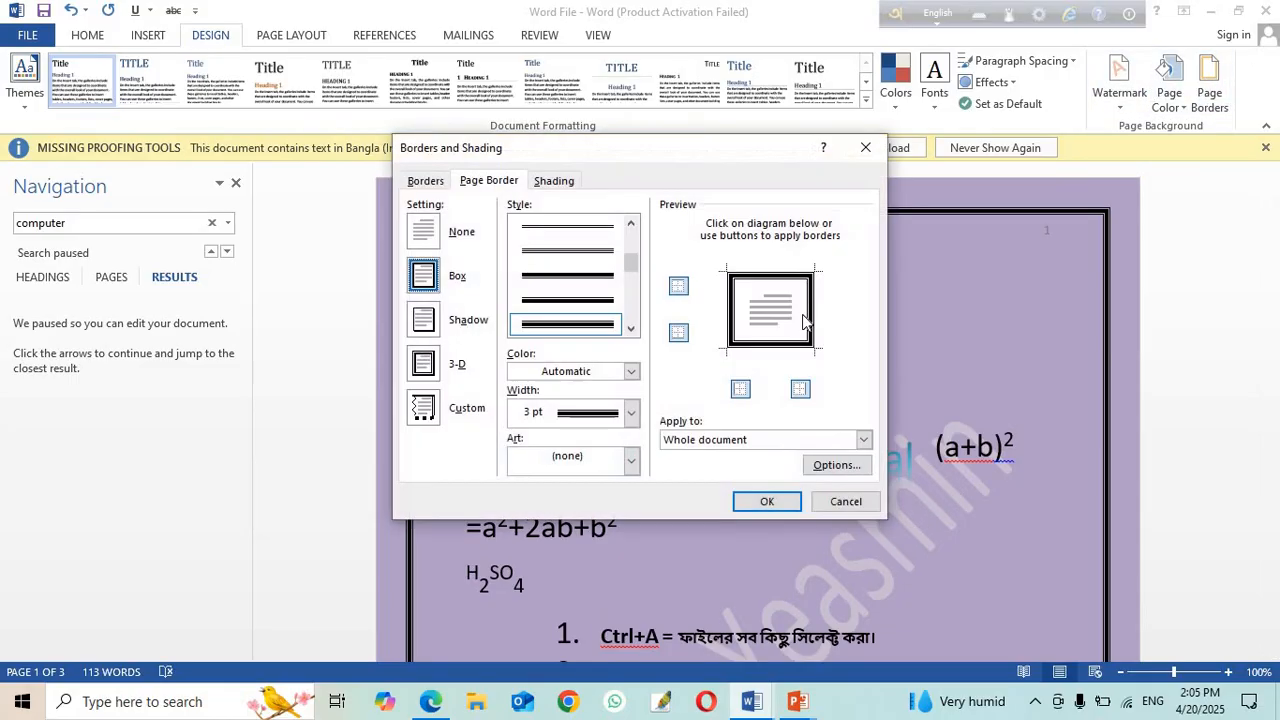
pyautogui.click(423, 231)
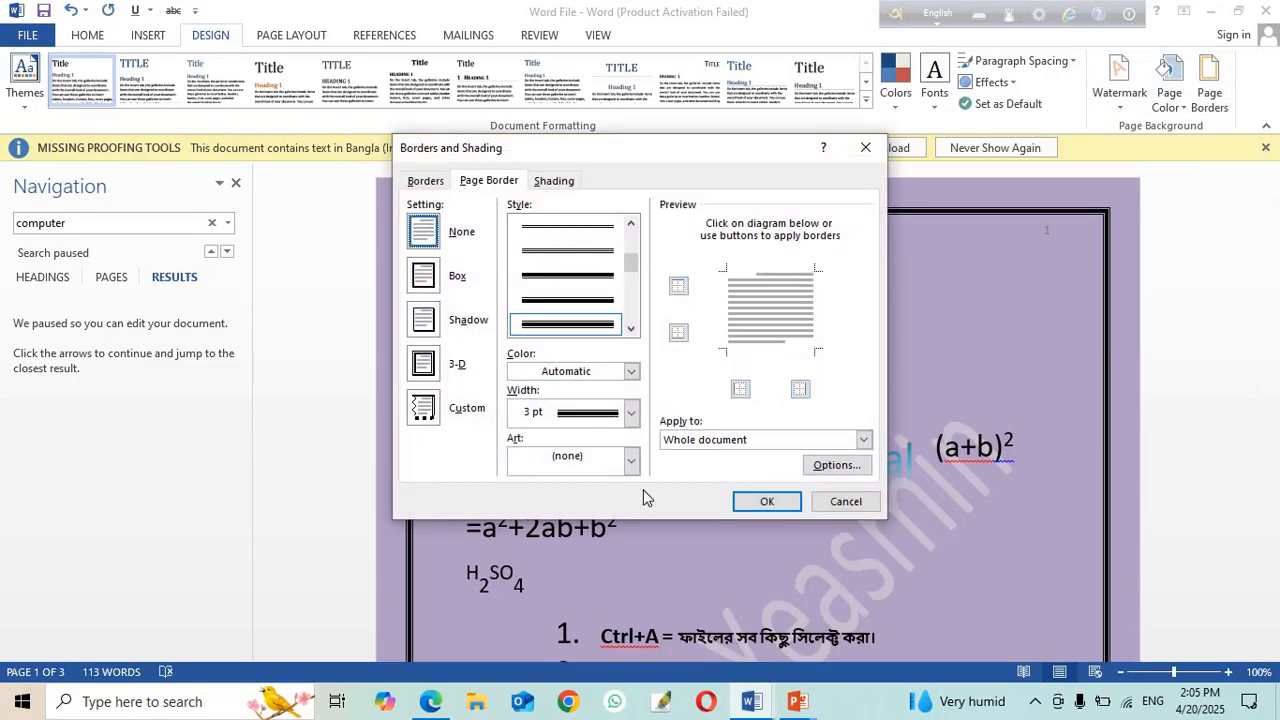
pyautogui.click(767, 502)
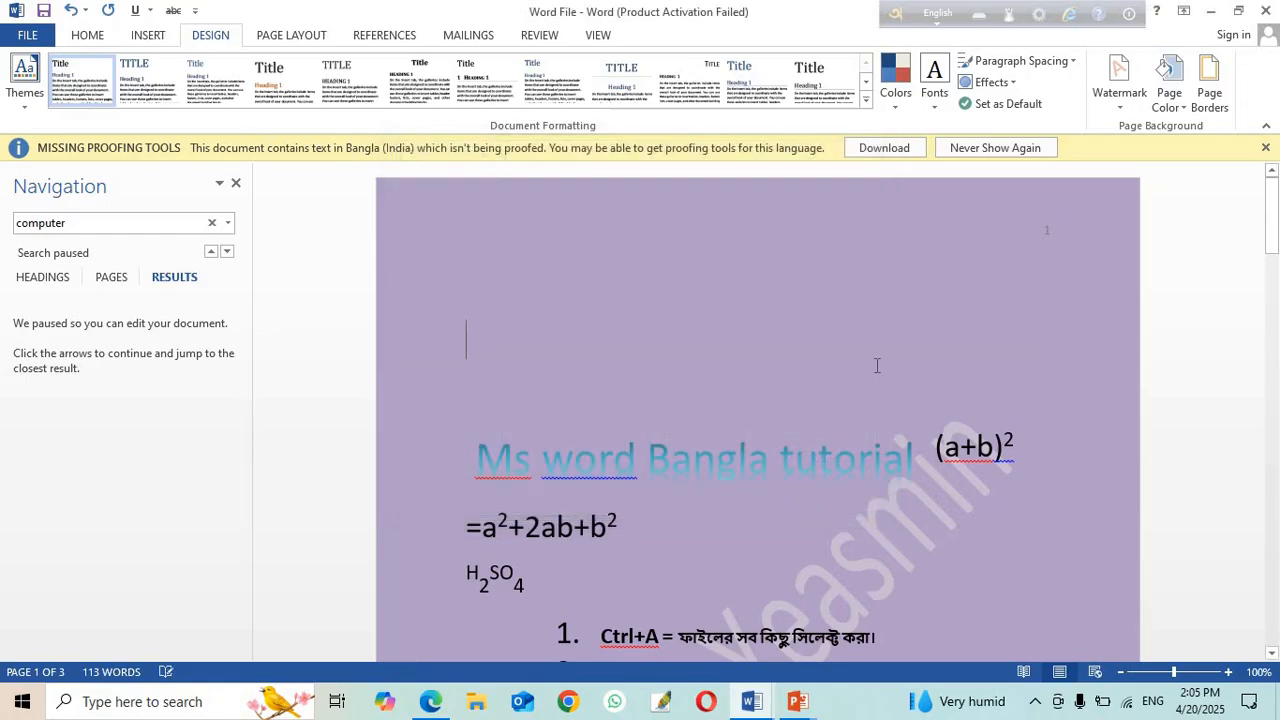
# Step: Apply the 31 pt palm-tree art page border and scroll through the pages to check it
pyautogui.click(1207, 88)
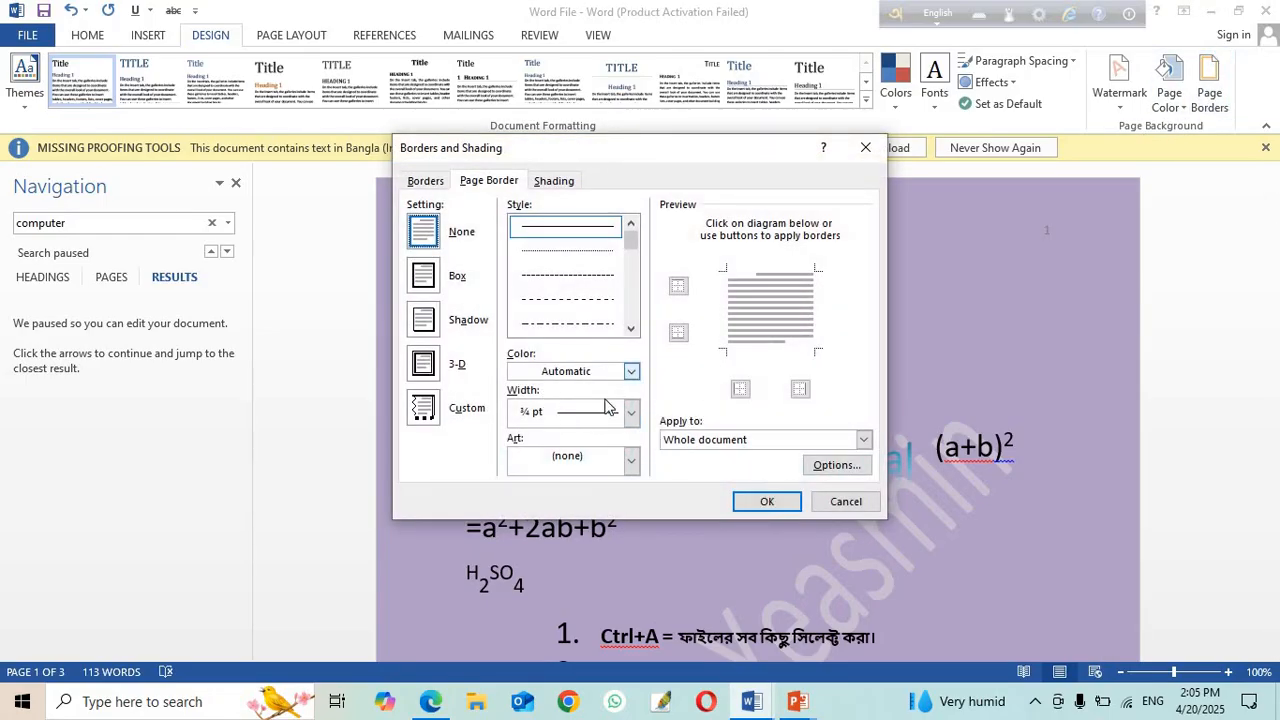
pyautogui.click(631, 463)
pyautogui.scroll(-2, 603, 552)
pyautogui.scroll(-2, 603, 552)
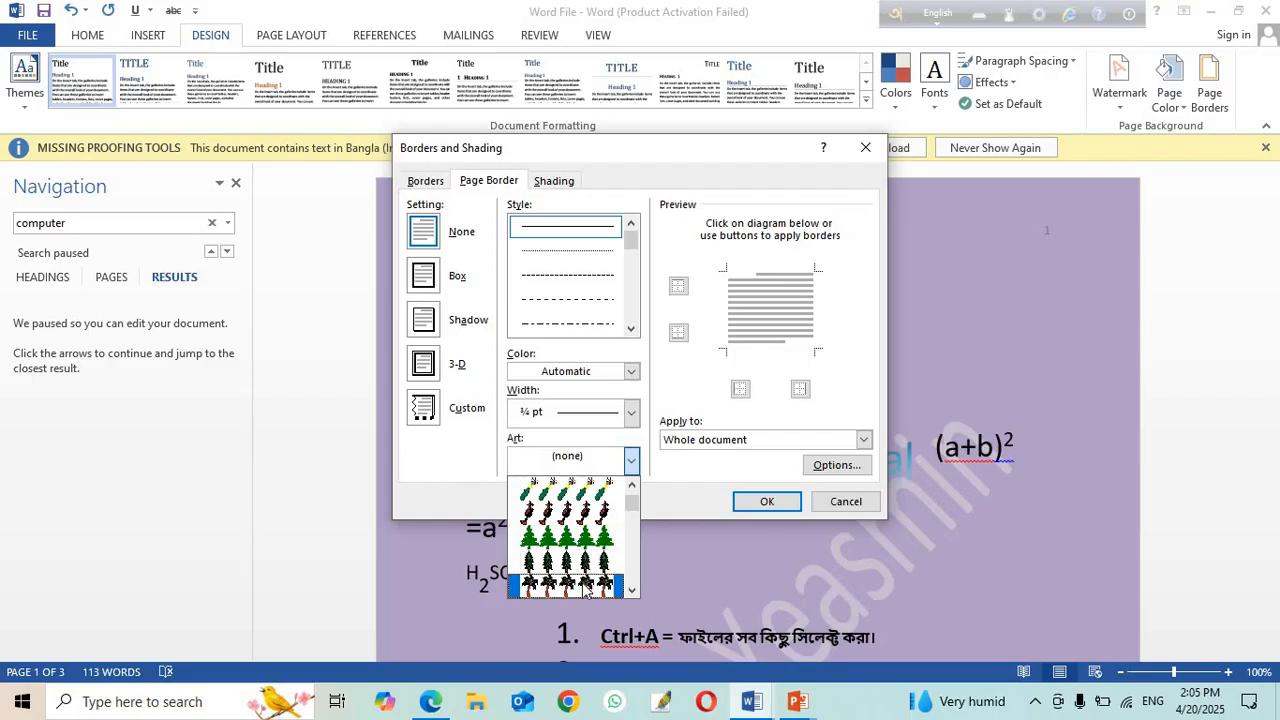
pyautogui.click(588, 588)
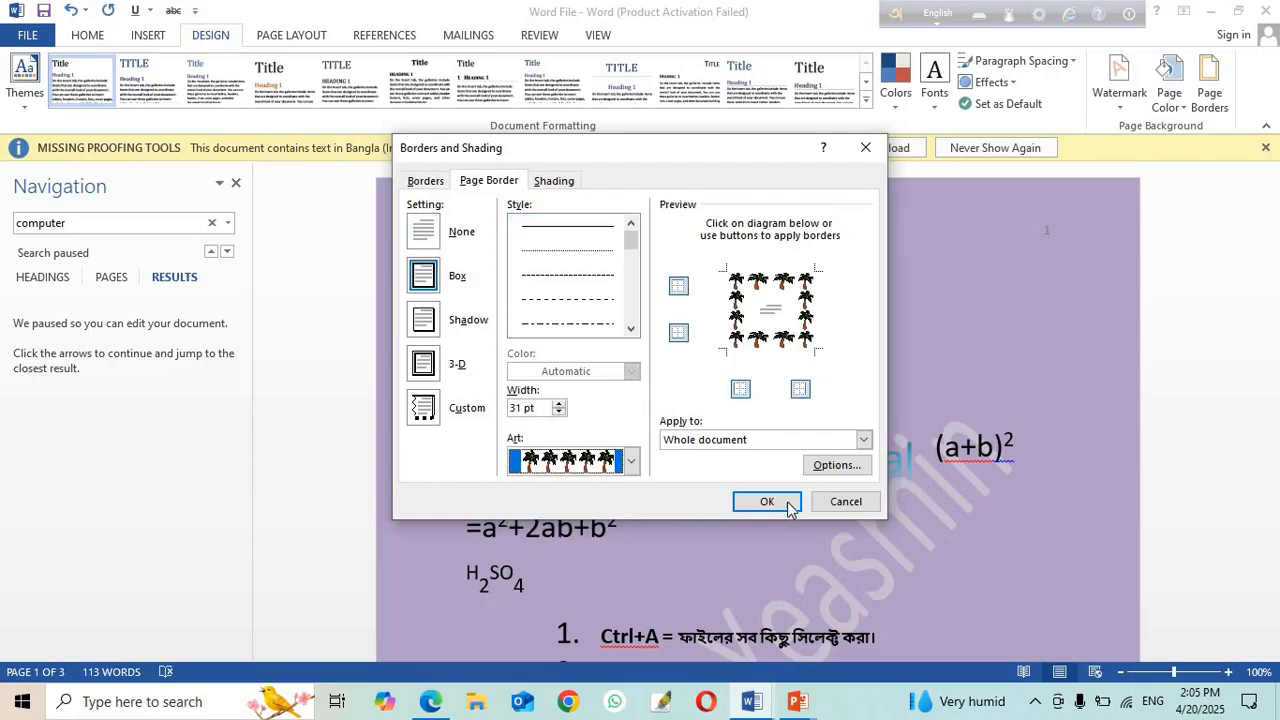
pyautogui.click(787, 501)
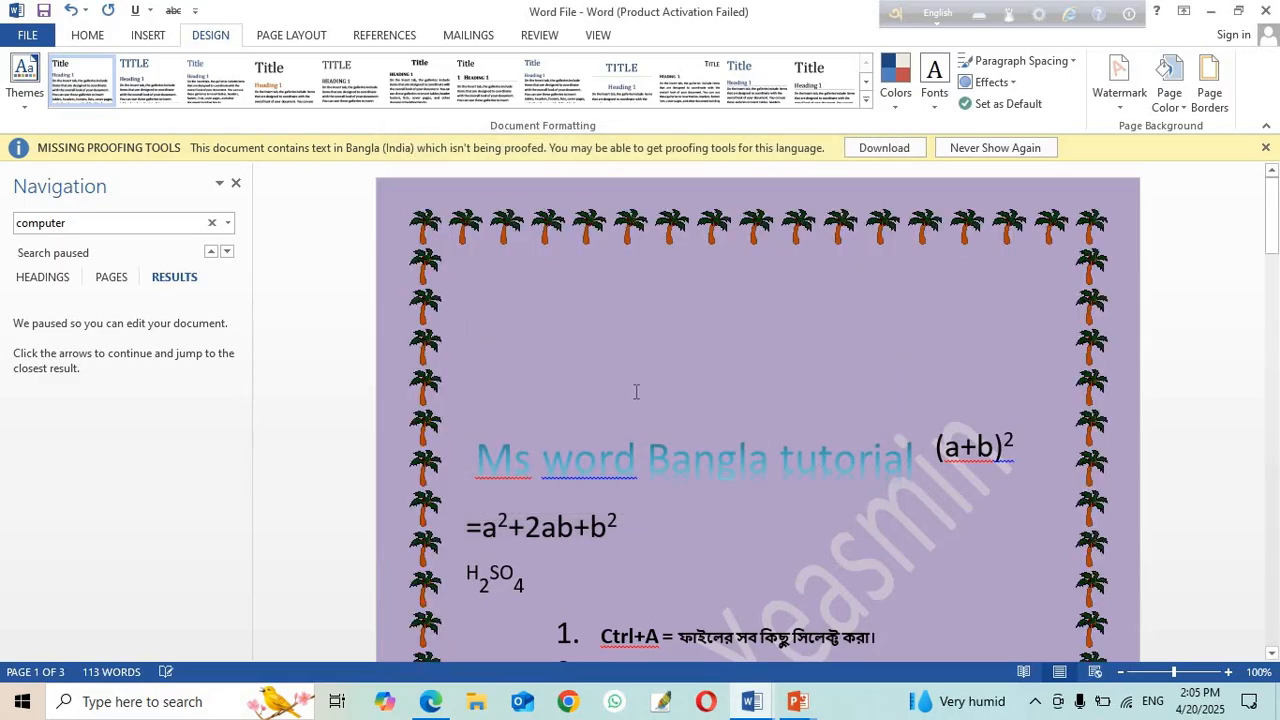
pyautogui.scroll(-10, 682, 417)
pyautogui.scroll(-5, 682, 417)
pyautogui.scroll(15, 683, 420)
pyautogui.scroll(8, 684, 413)
pyautogui.scroll(-2, 684, 412)
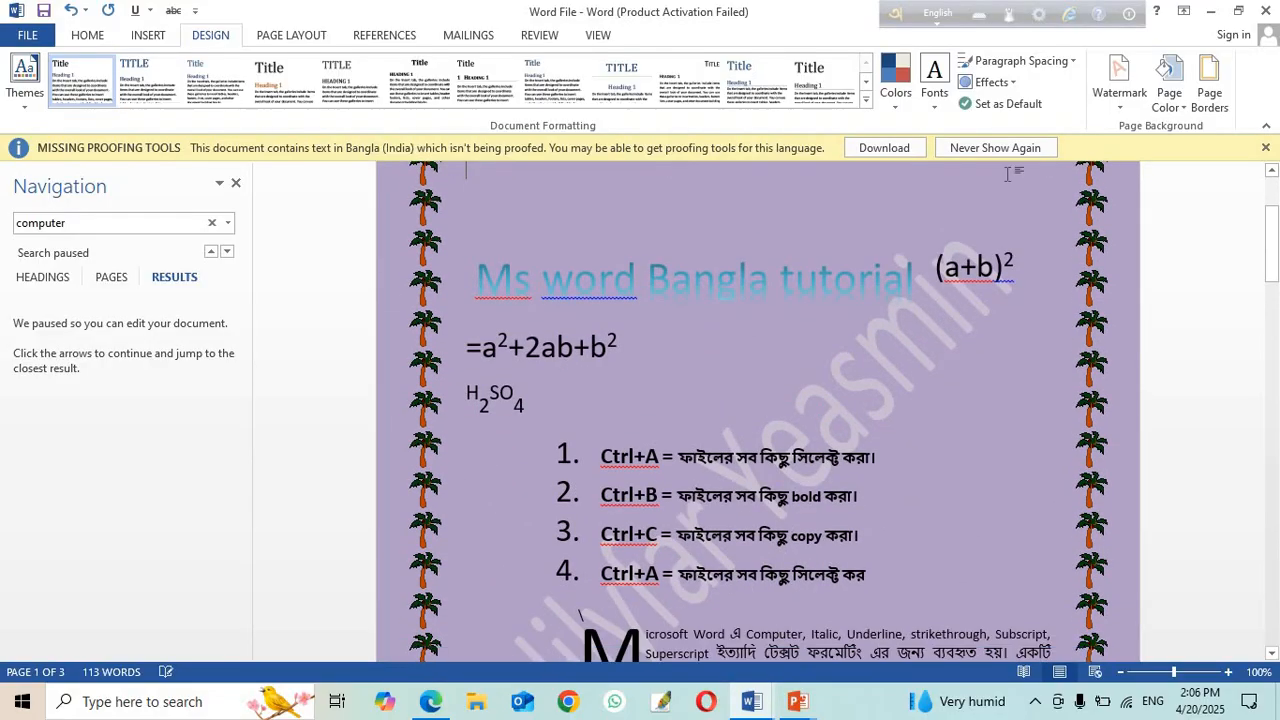
# Step: Swap the palm-tree art for a thin ½ pt line border and set the page colour to white
pyautogui.click(1218, 80)
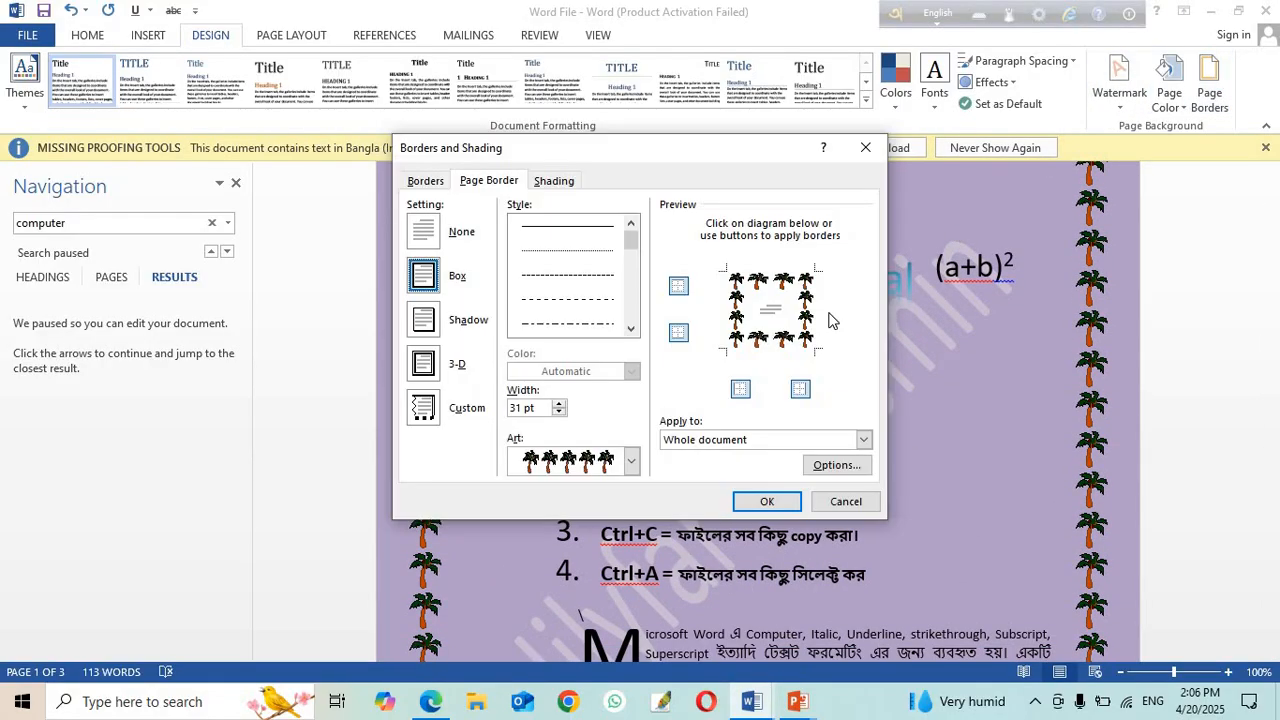
pyautogui.click(632, 463)
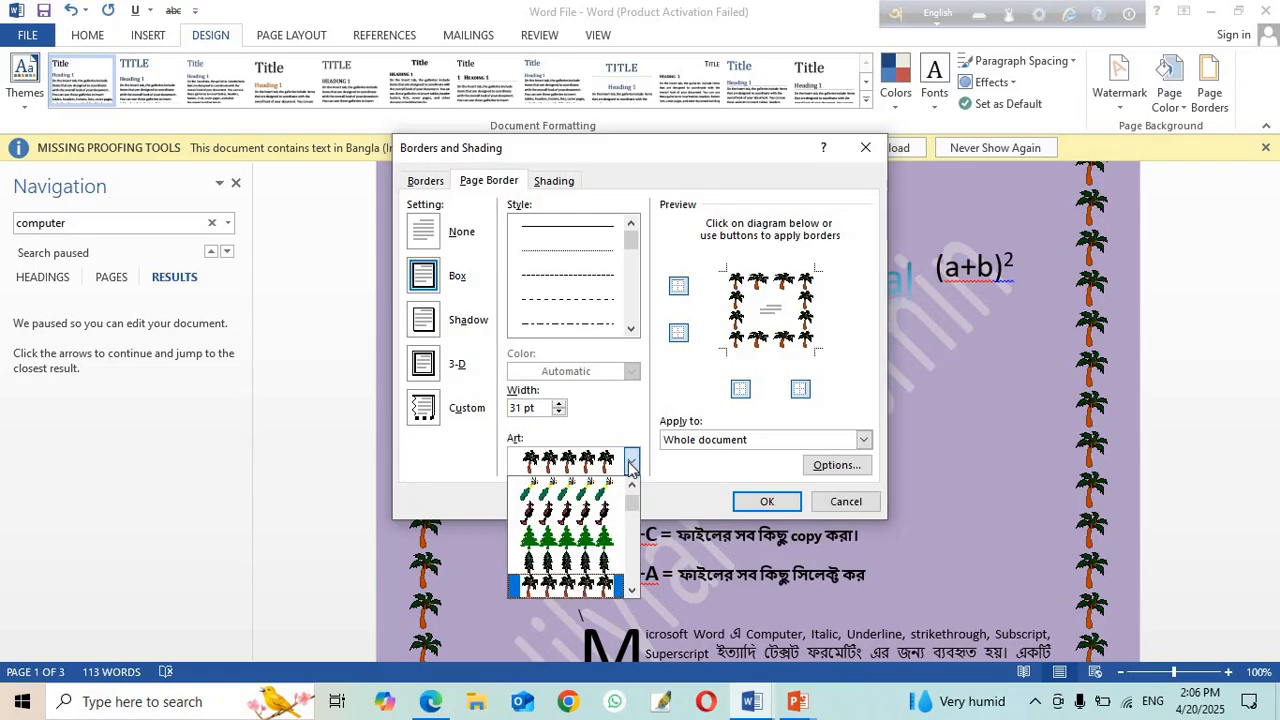
pyautogui.scroll(3, 605, 505)
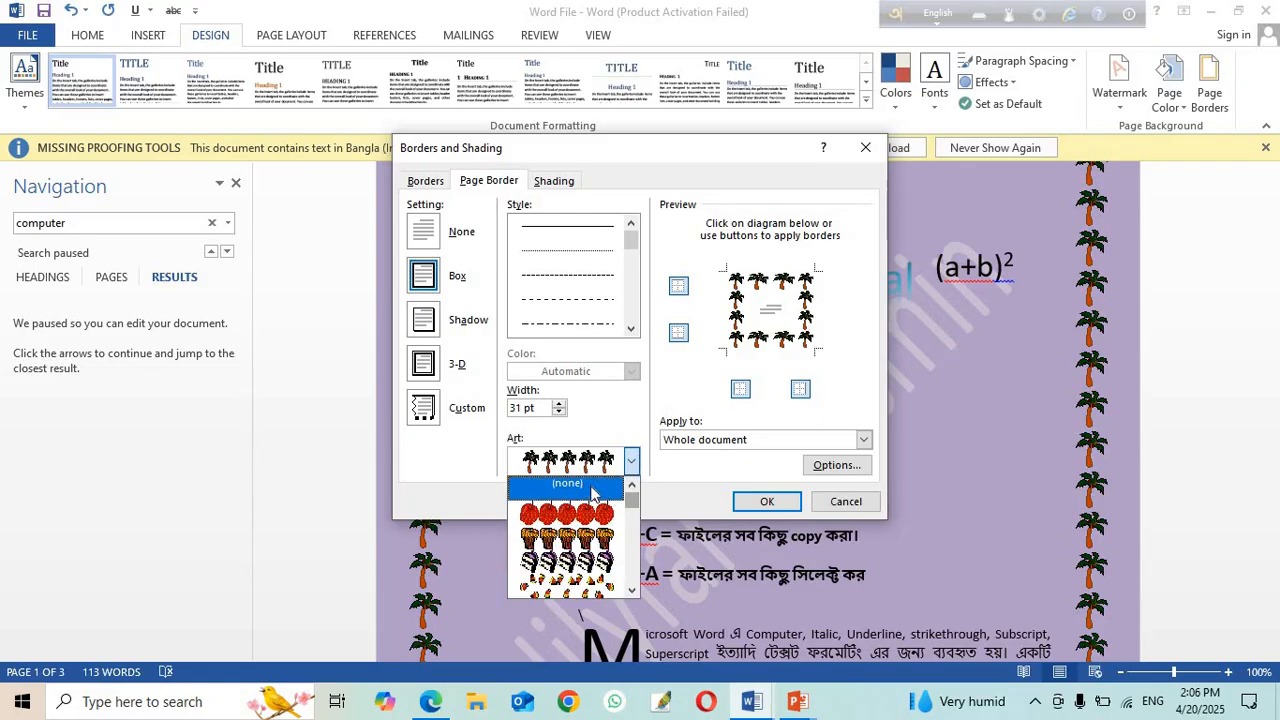
pyautogui.click(580, 484)
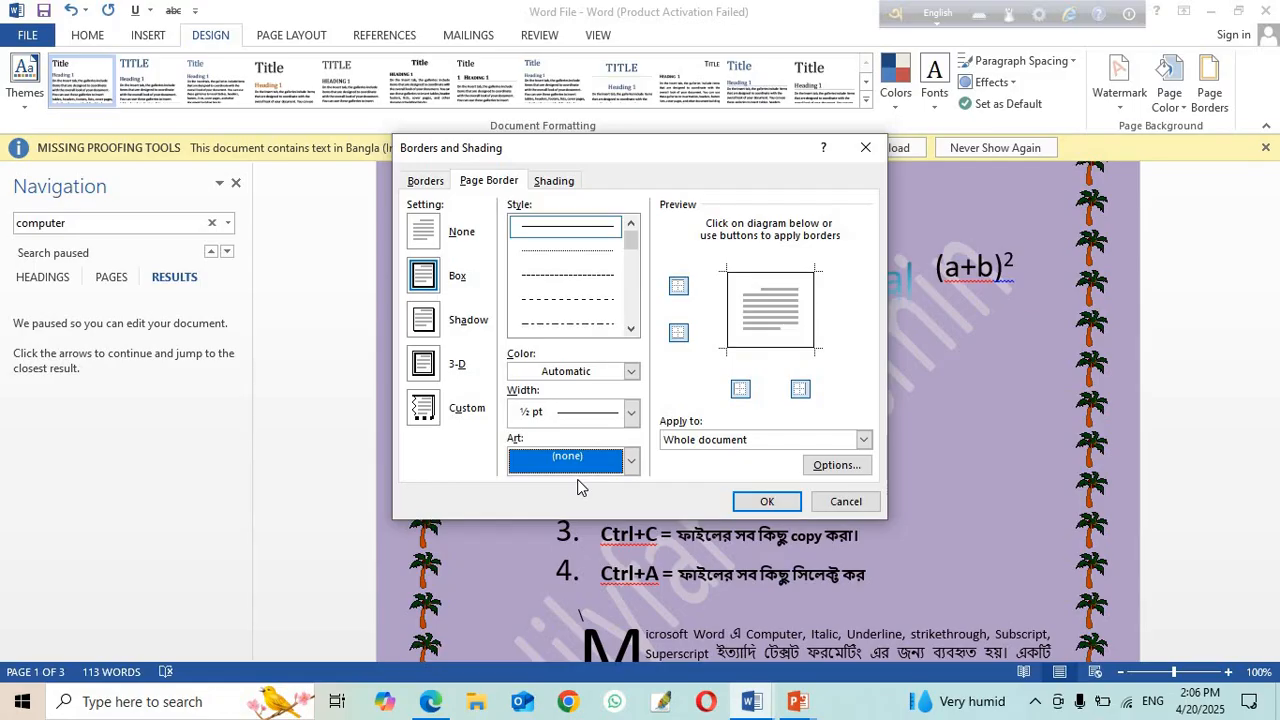
pyautogui.click(778, 510)
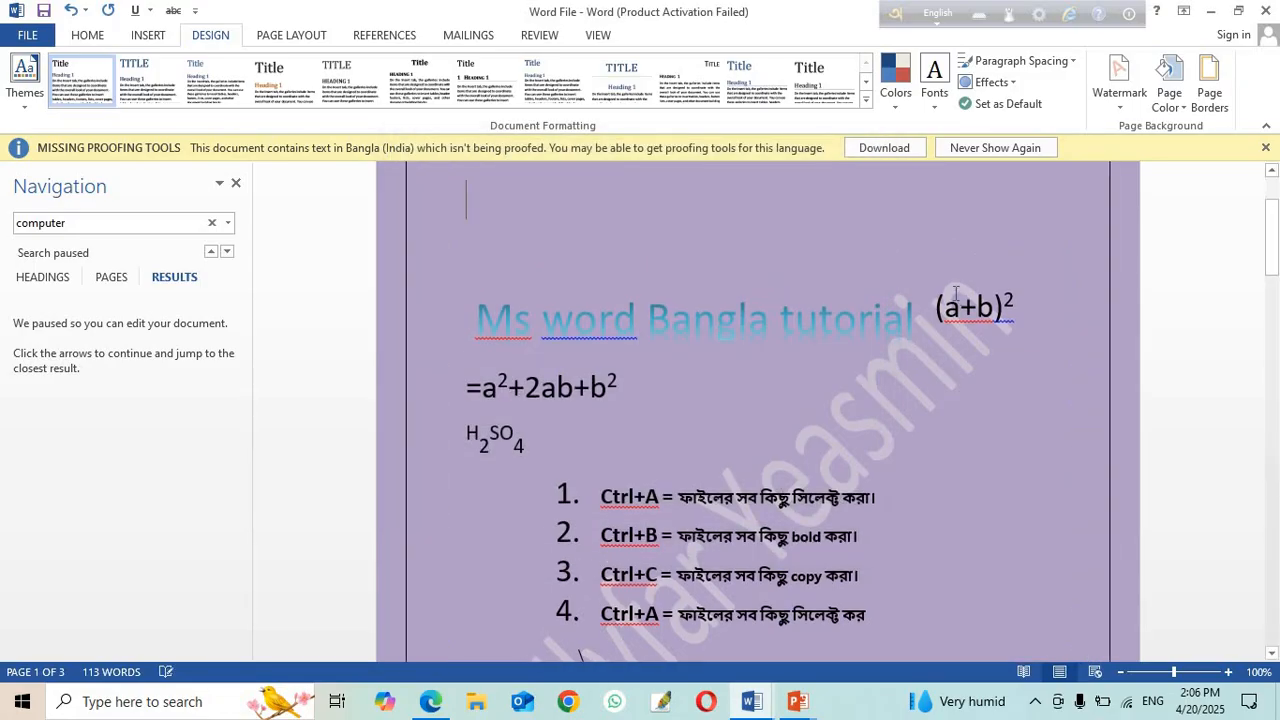
pyautogui.click(1182, 90)
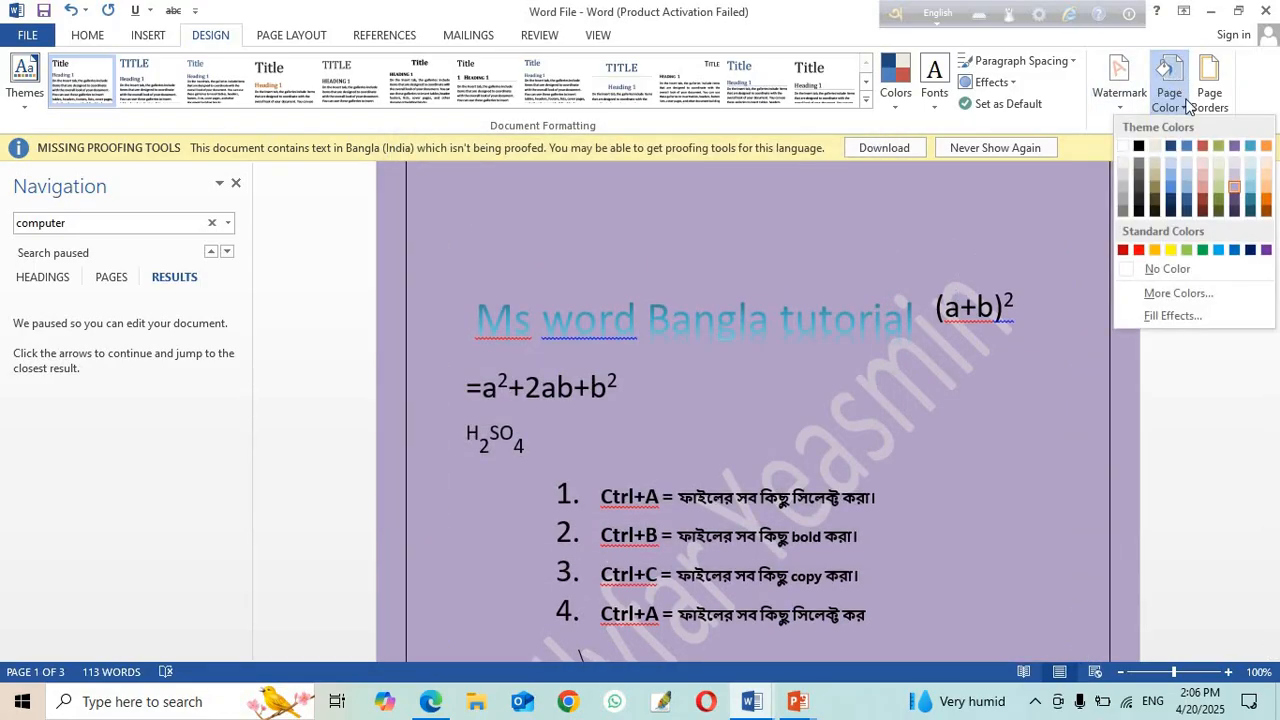
pyautogui.click(1123, 147)
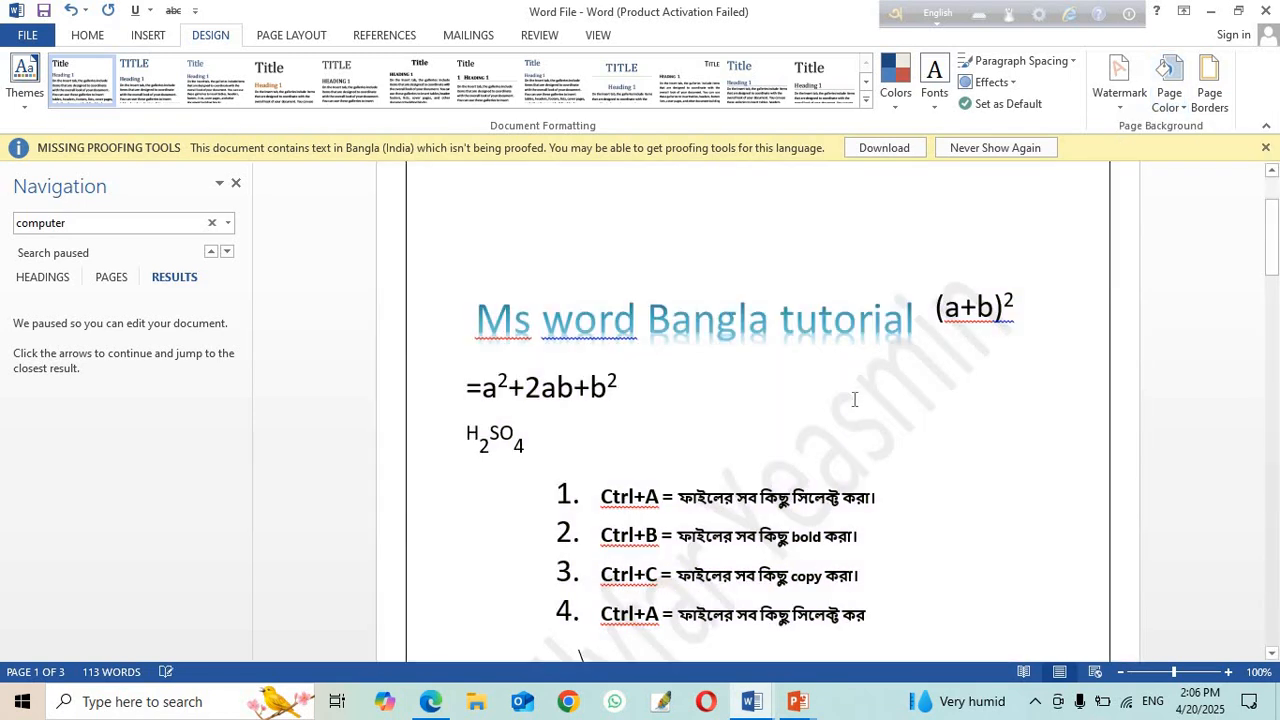
# Step: Browse the preset margin choices on Page Layout, including the additional presets
pyautogui.scroll(2, 855, 400)
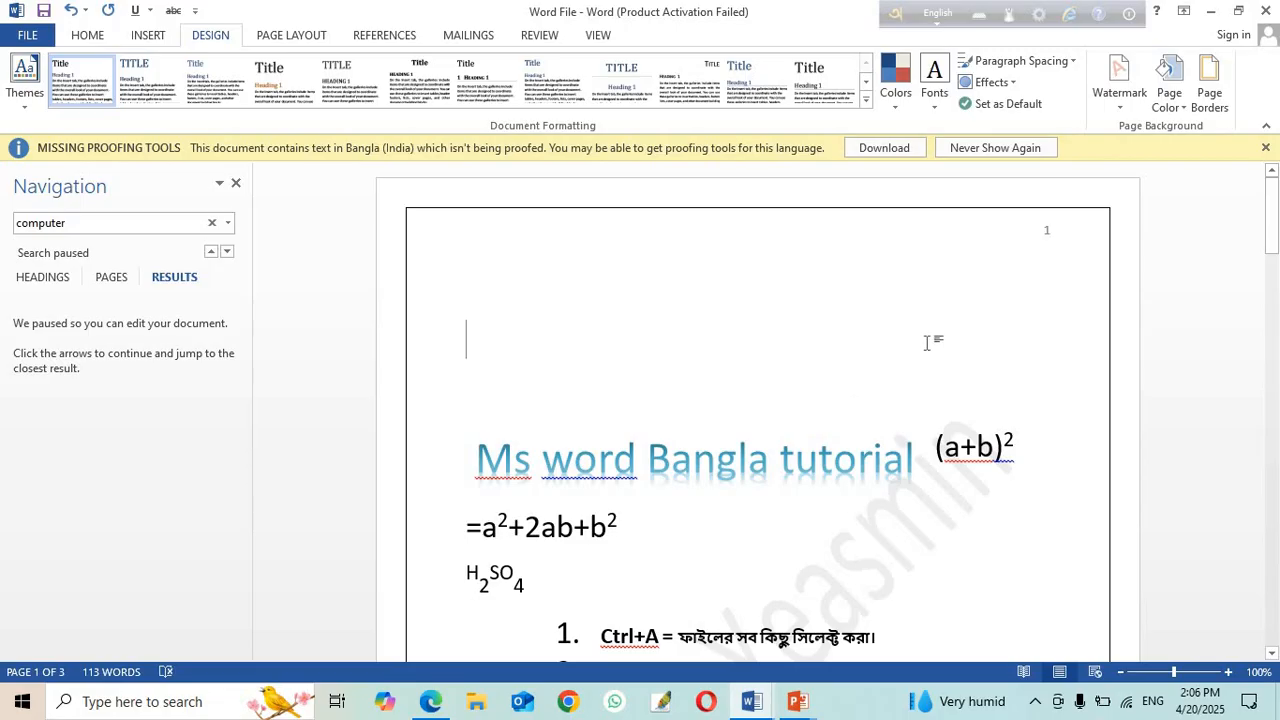
pyautogui.click(275, 36)
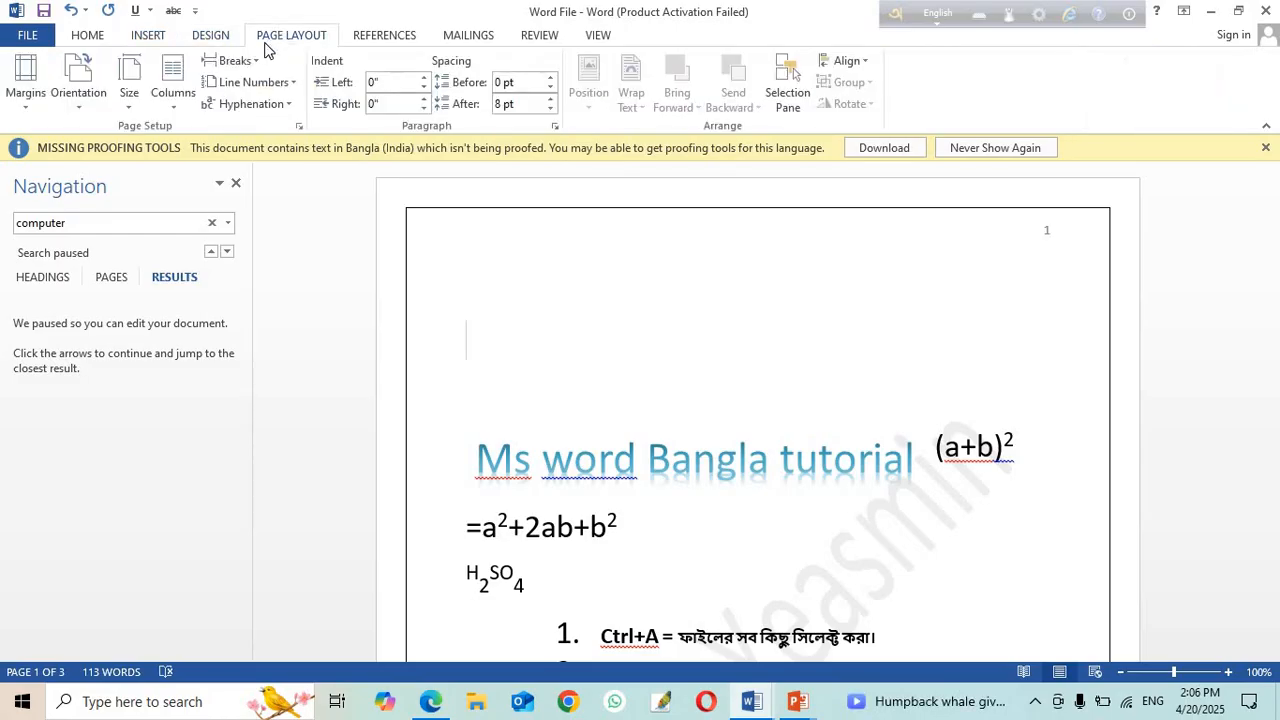
pyautogui.click(26, 112)
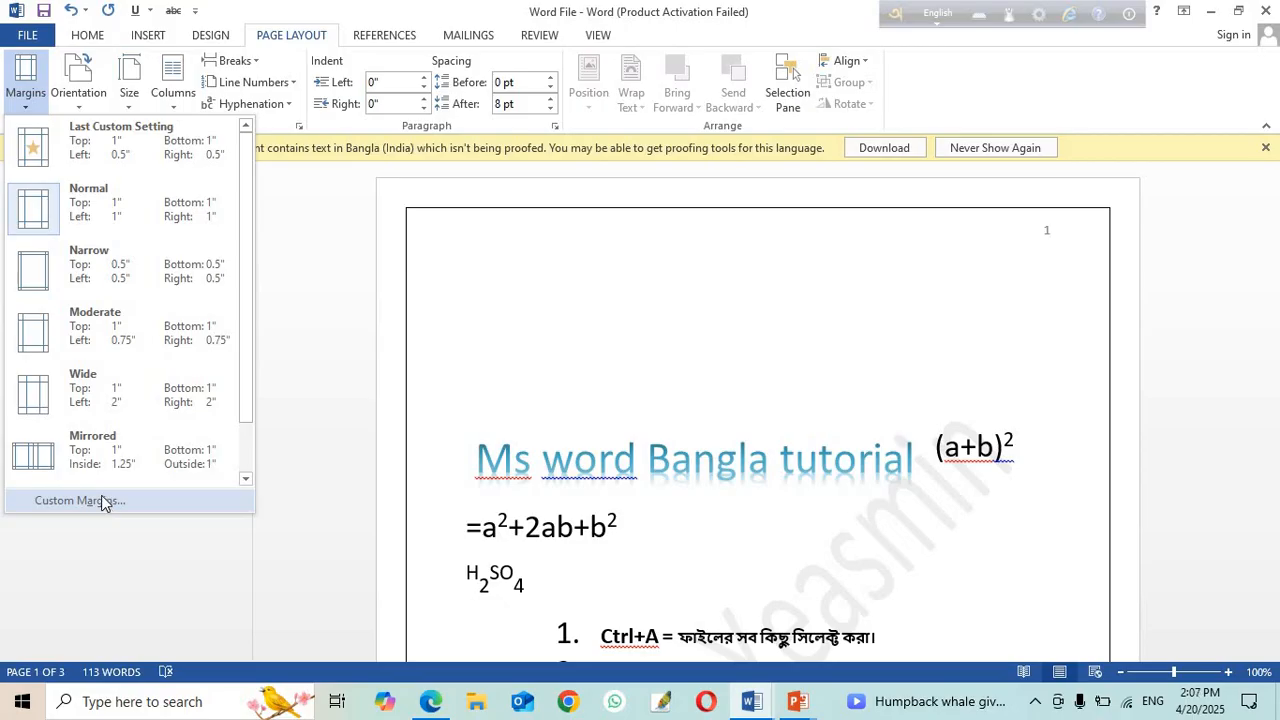
pyautogui.click(246, 481)
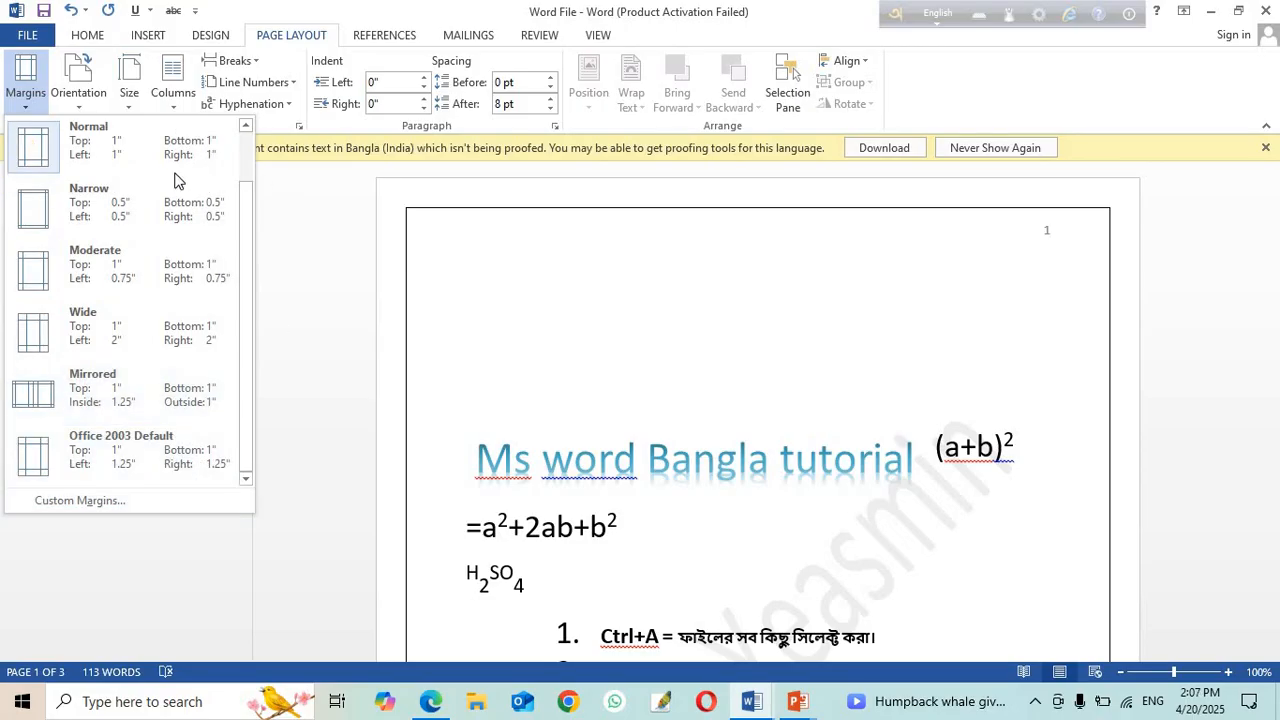
# Step: Switch the page to Landscape orientation, then back to Portrait
pyautogui.click(80, 108)
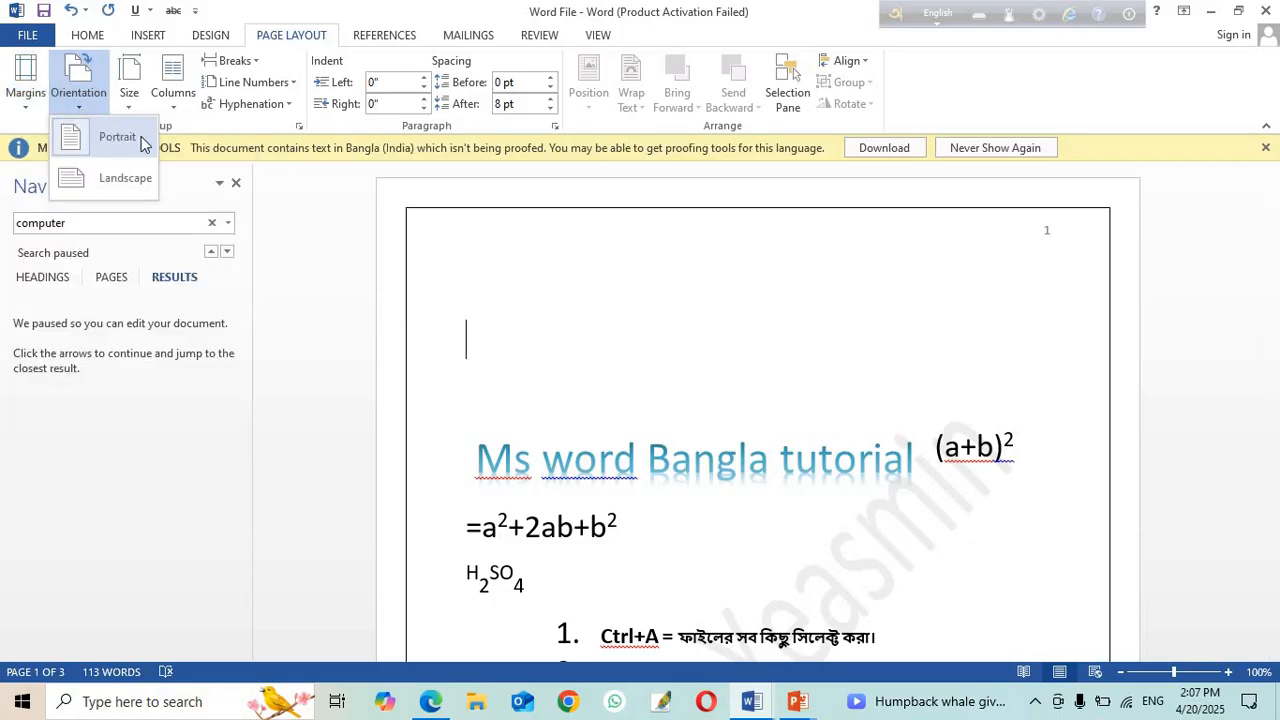
pyautogui.click(113, 182)
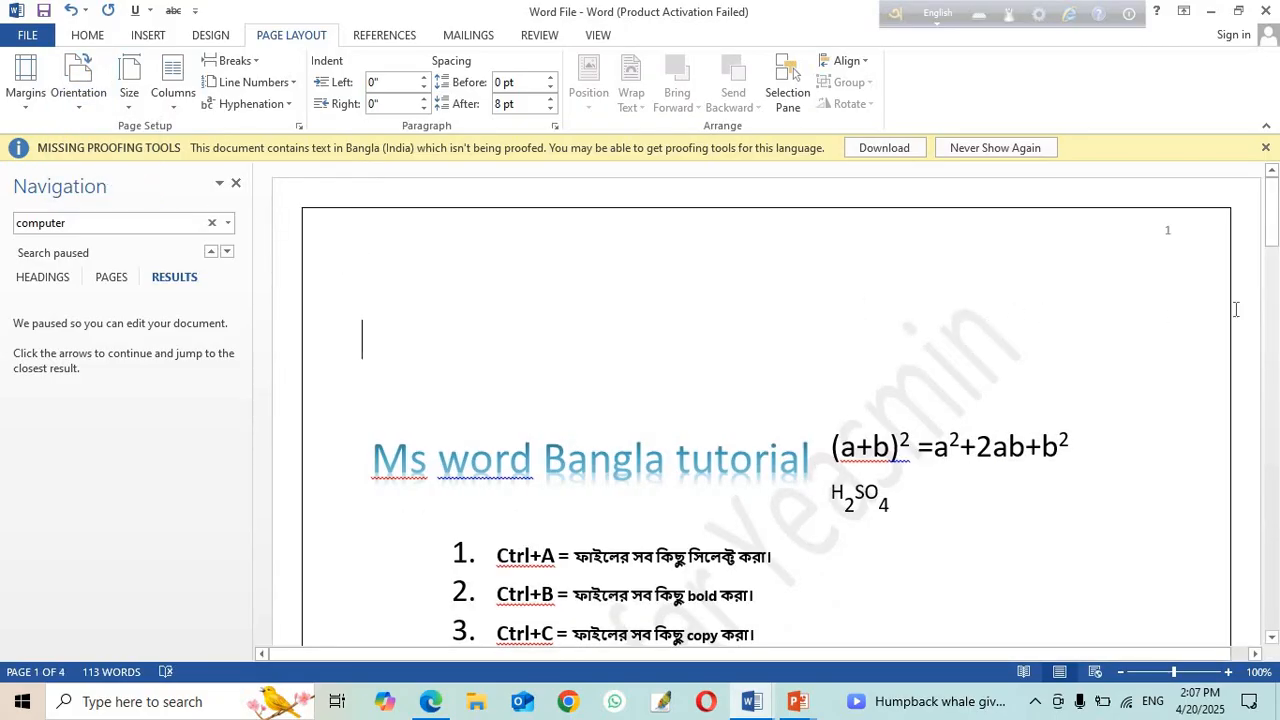
pyautogui.click(80, 108)
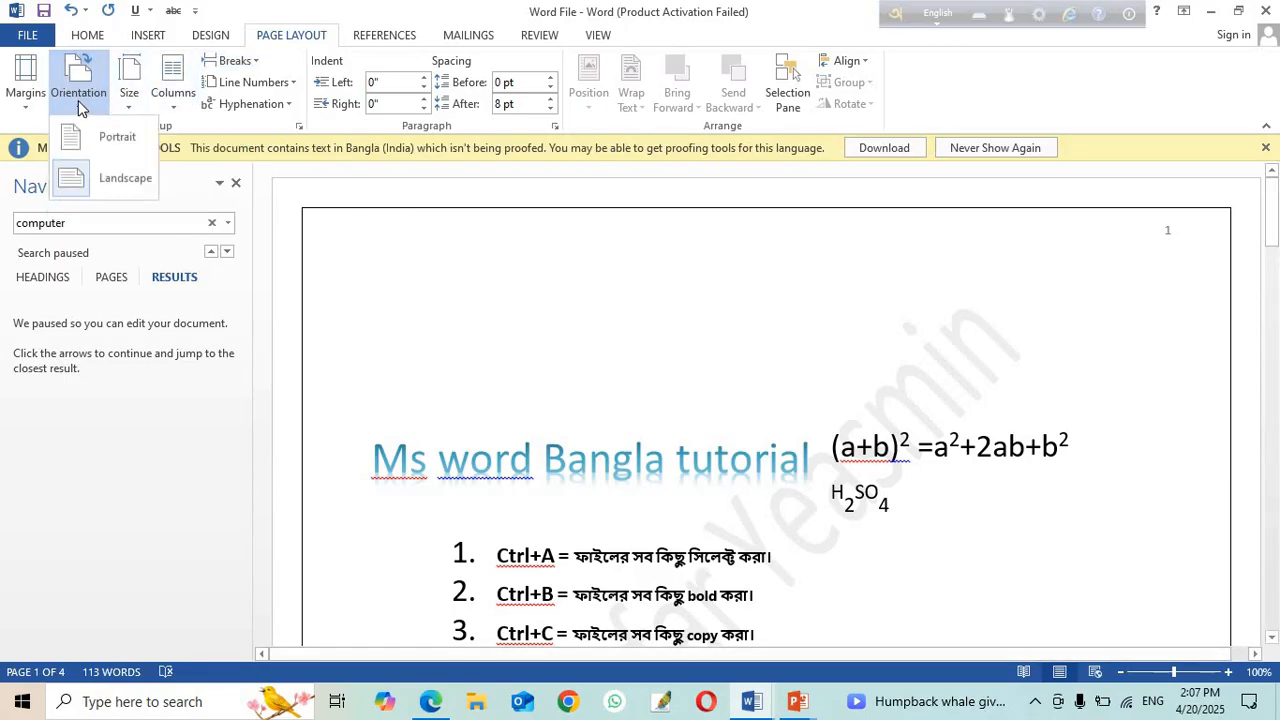
pyautogui.click(118, 140)
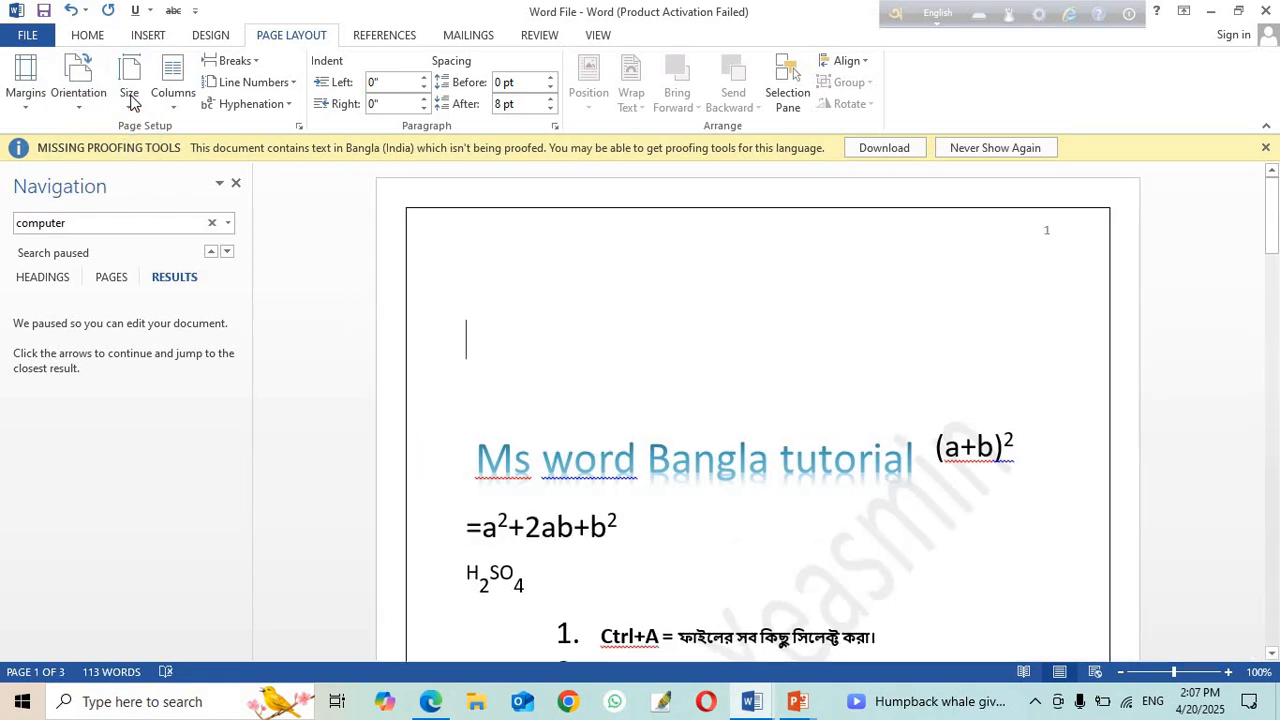
# Step: Switch the page layout to two columns
pyautogui.click(126, 108)
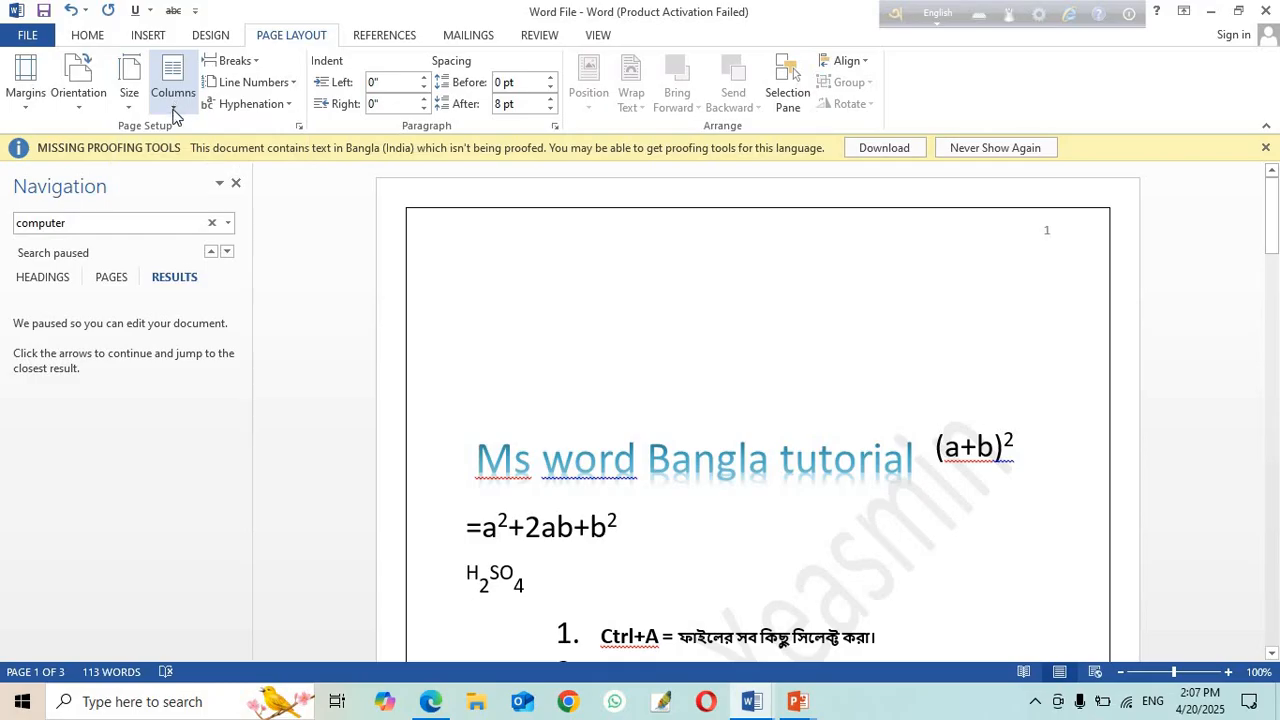
pyautogui.click(173, 108)
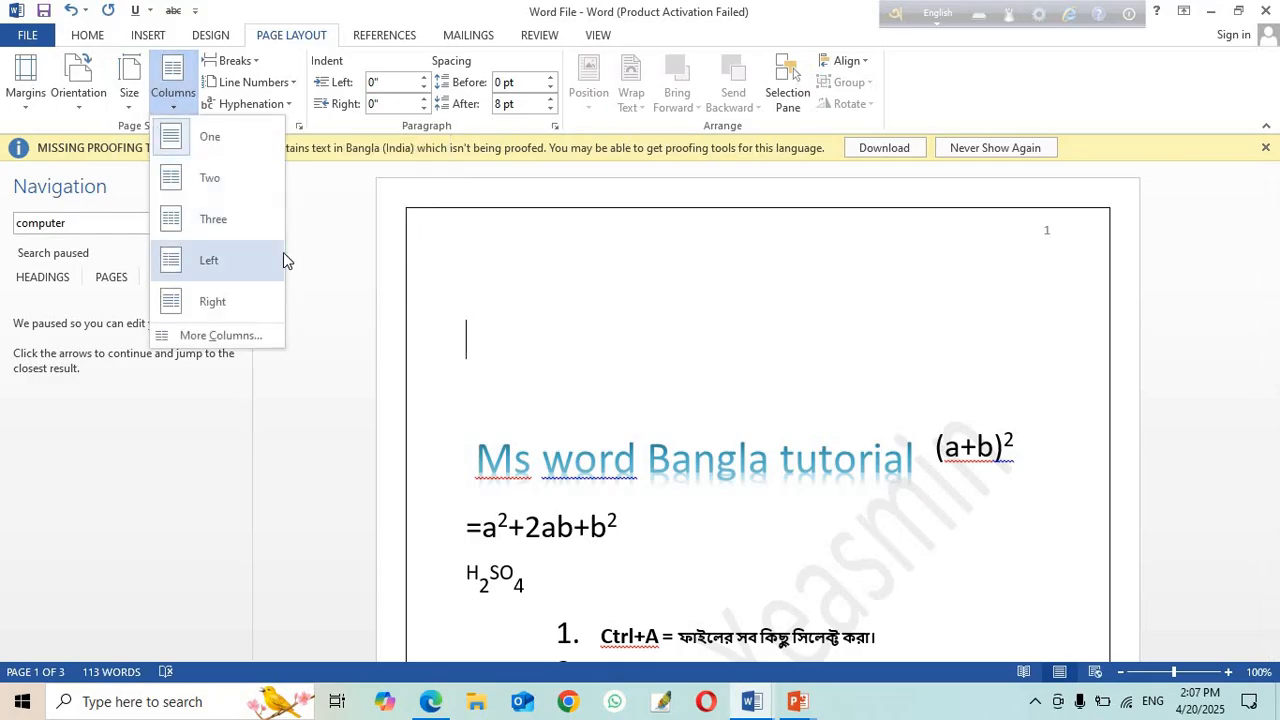
pyautogui.scroll(-10, 445, 363)
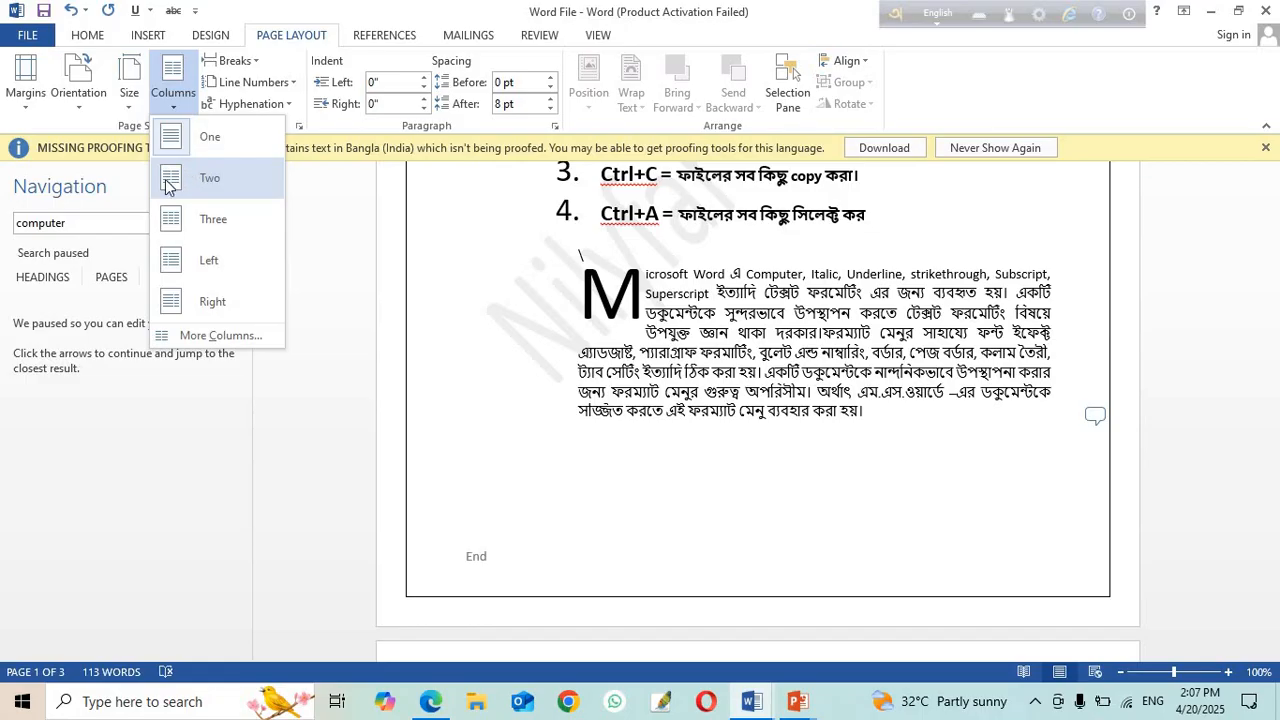
pyautogui.click(170, 178)
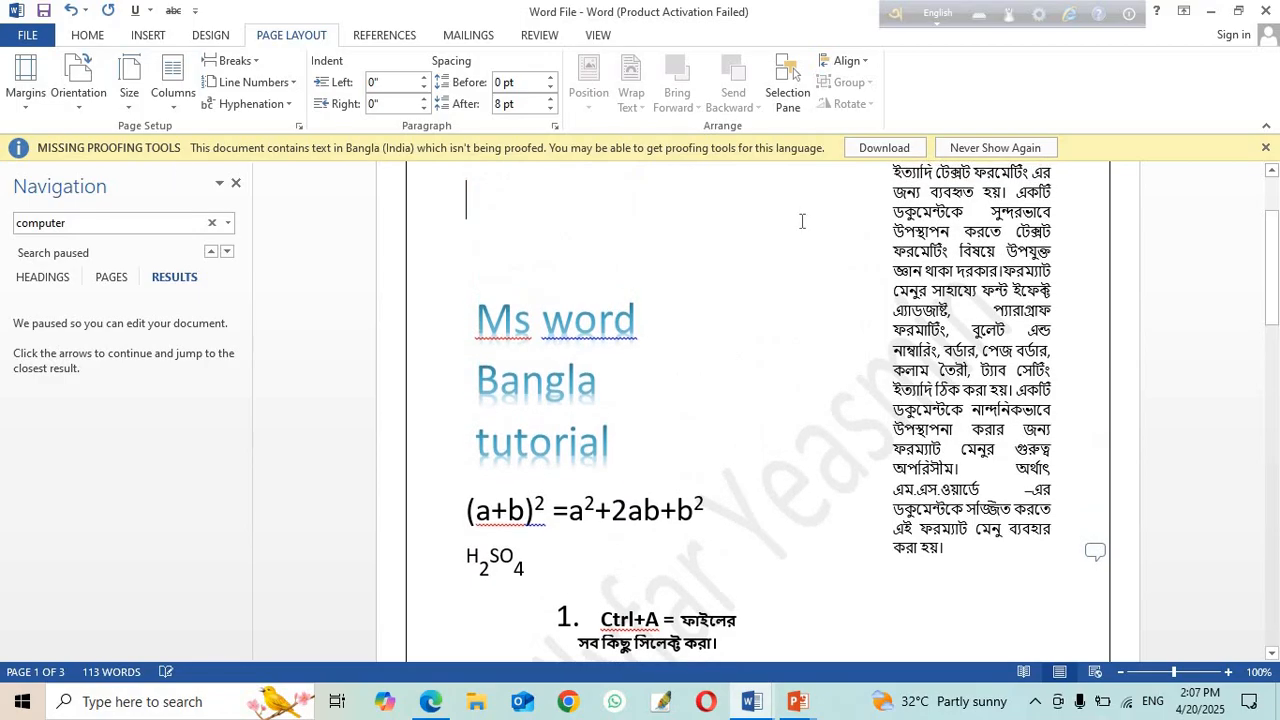
# Step: Review the two-column result, then revert the text to a single column
pyautogui.scroll(3, 771, 394)
pyautogui.scroll(-5, 771, 394)
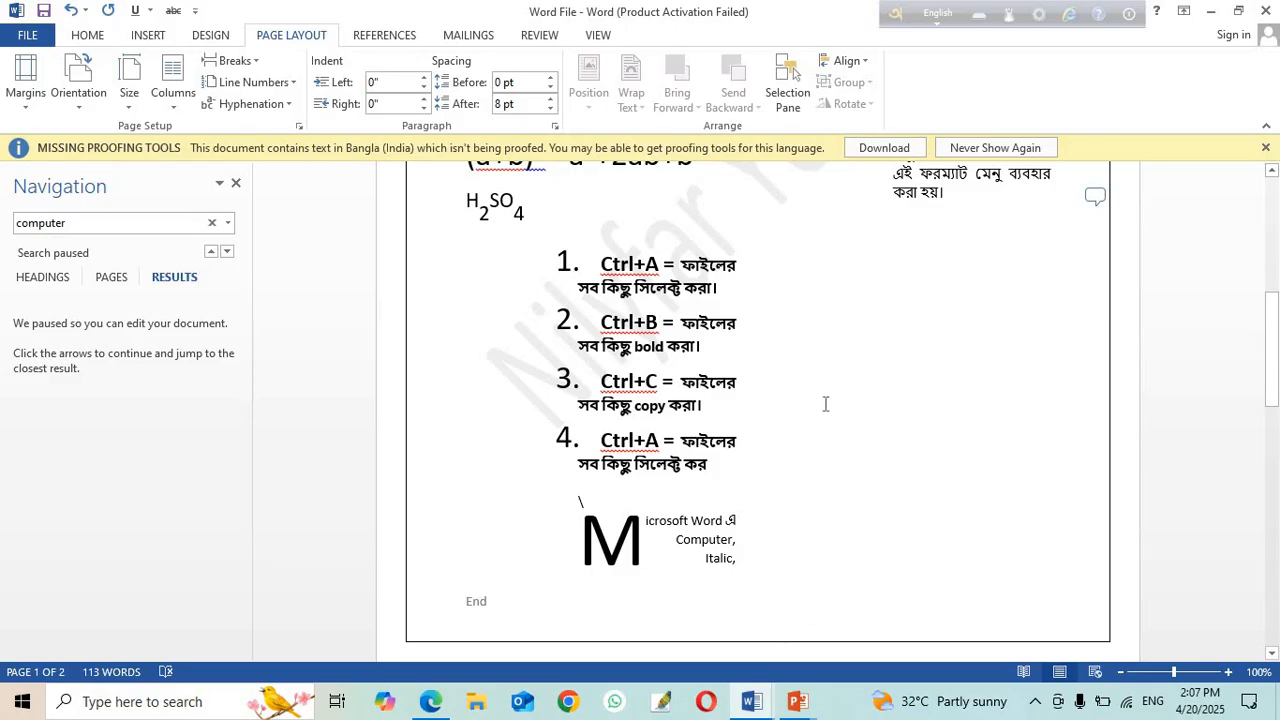
pyautogui.scroll(4, 822, 390)
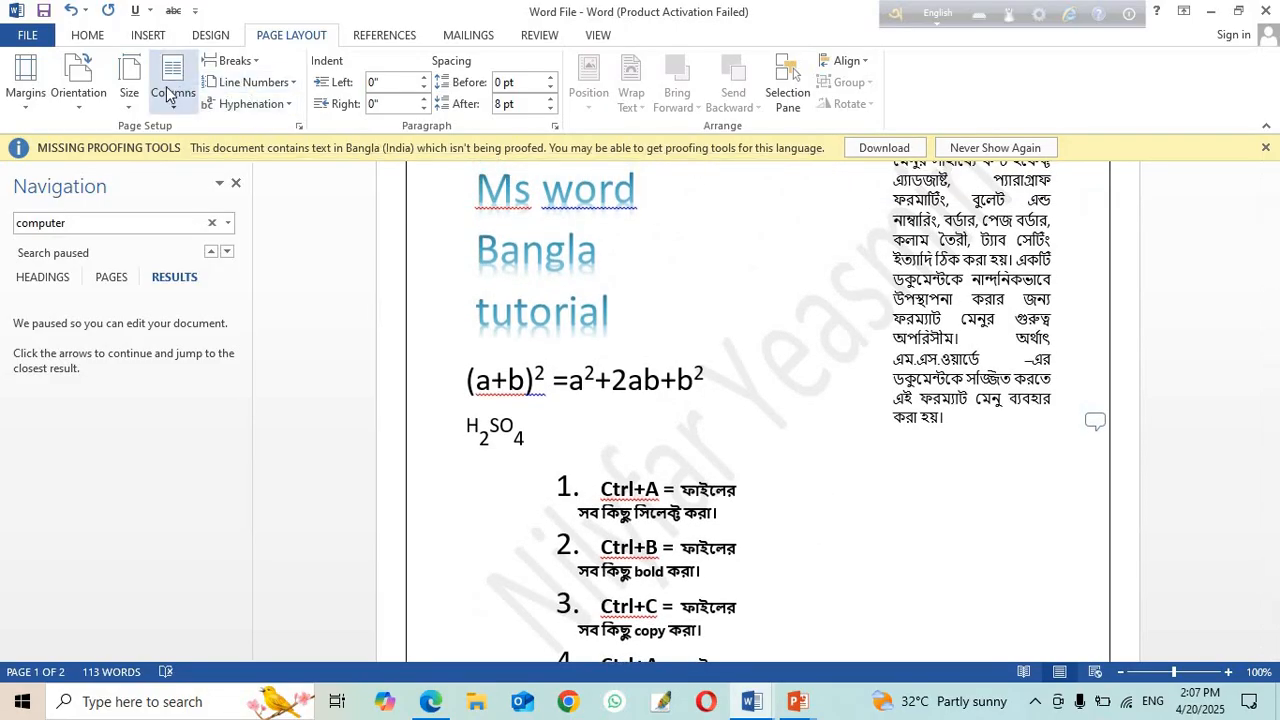
pyautogui.click(170, 80)
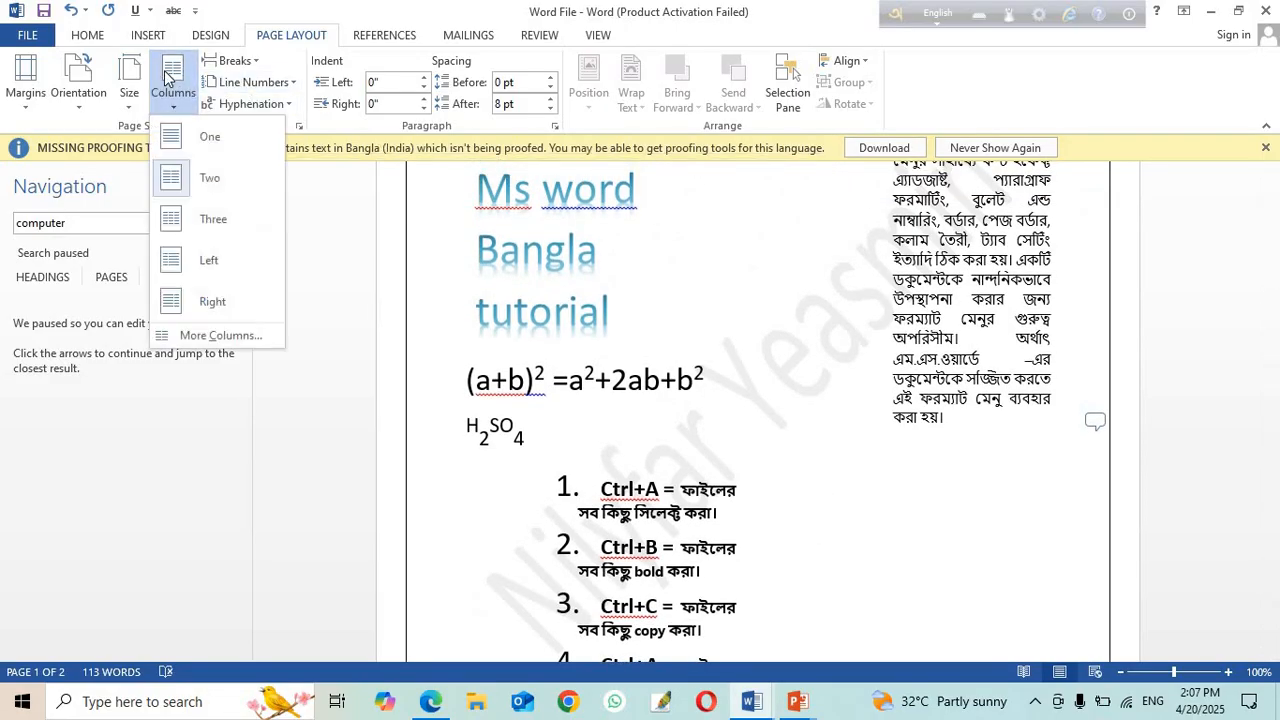
pyautogui.click(172, 145)
# Step: Scroll through the single-column document and return to the HOME ribbon
pyautogui.scroll(-3, 646, 385)
pyautogui.scroll(-1, 642, 395)
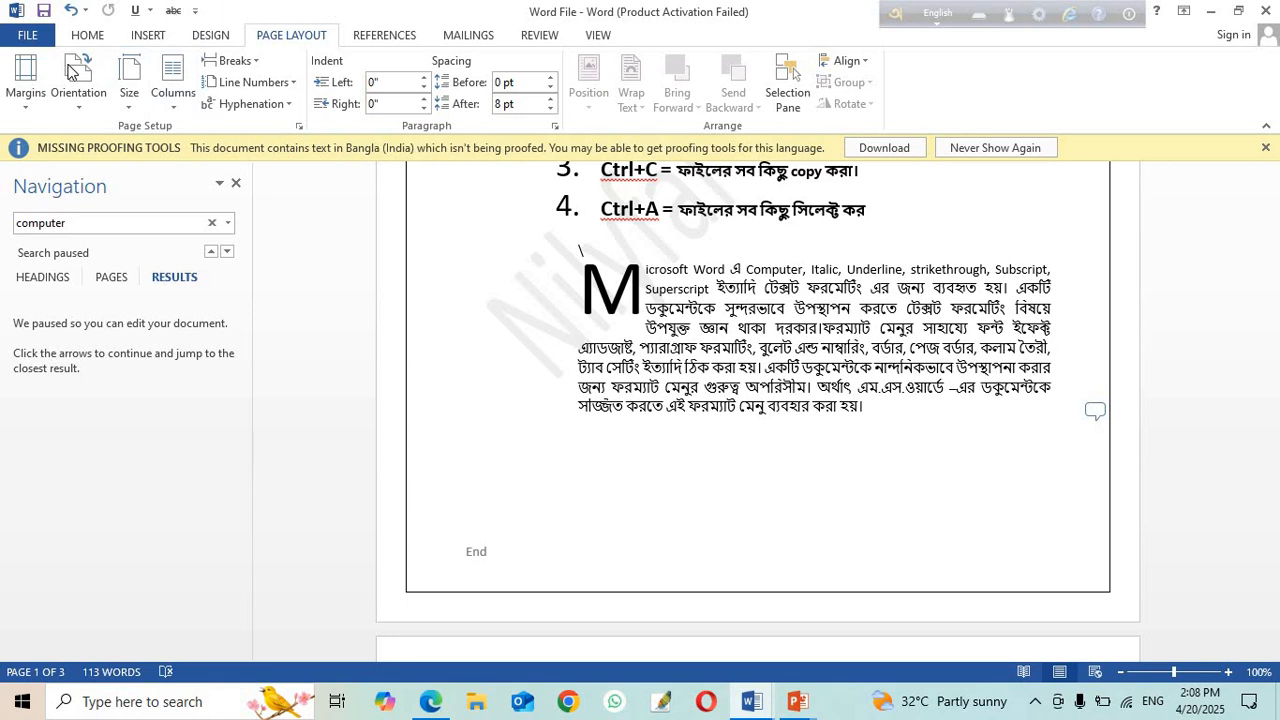
pyautogui.click(85, 37)
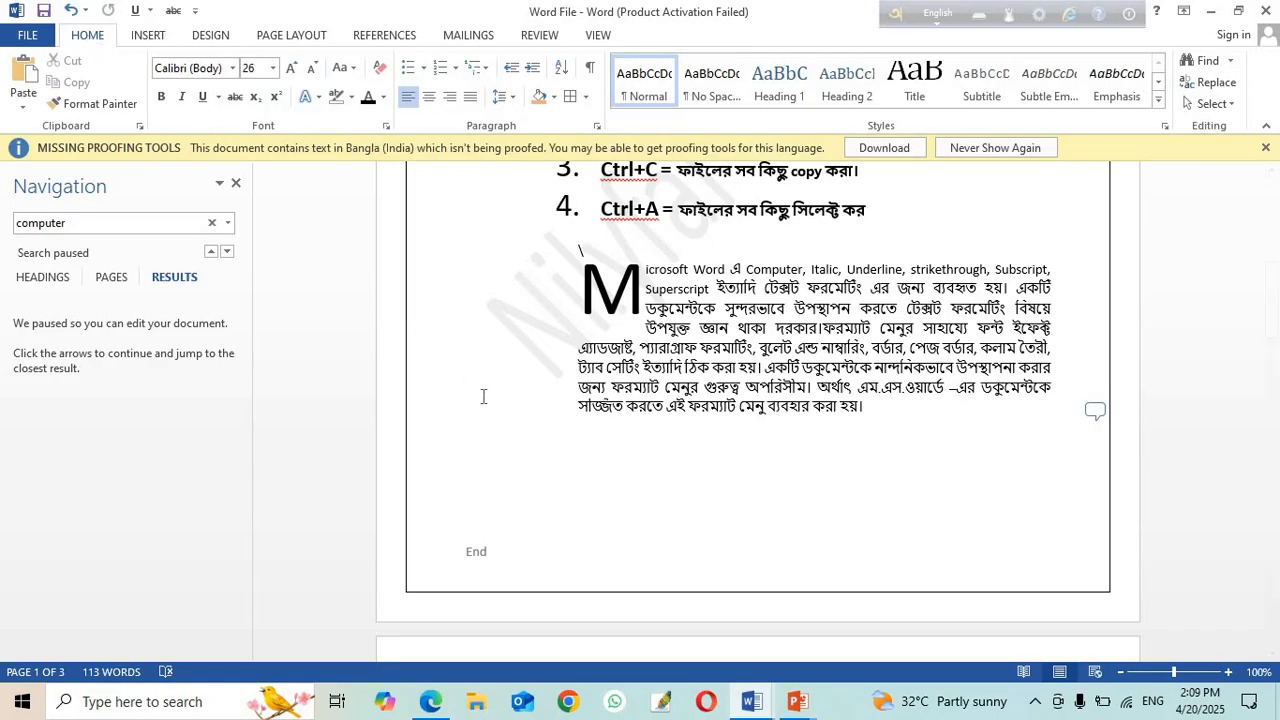
# Step: Bring up the open PowerPoint window previews from the taskbar
pyautogui.scroll(-2, 489, 386)
pyautogui.scroll(3, 489, 386)
pyautogui.scroll(-5, 491, 386)
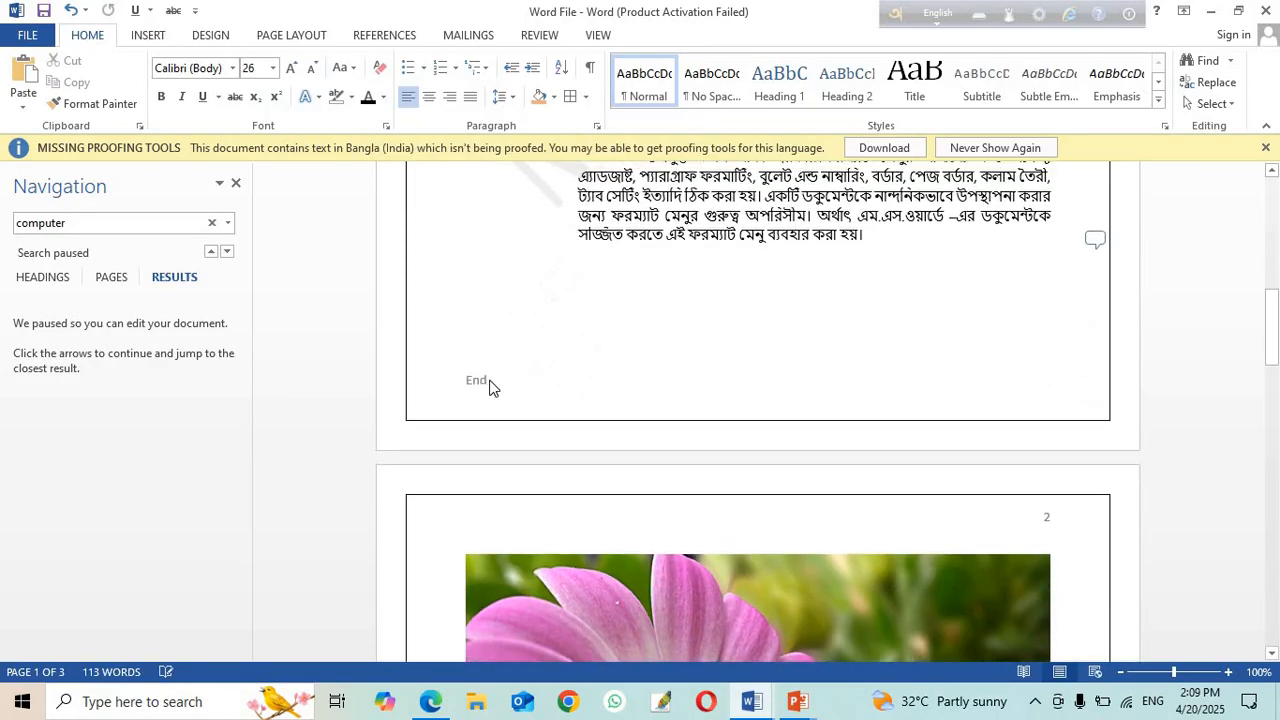
pyautogui.click(800, 703)
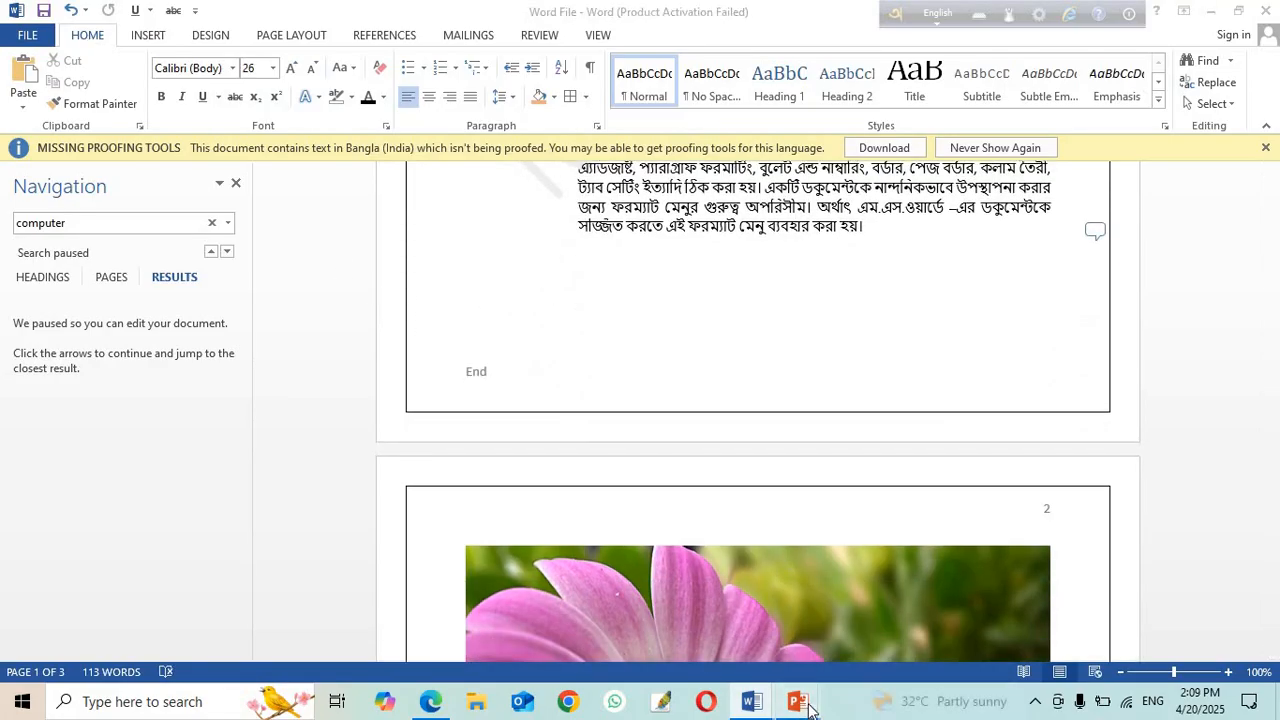
# Step: Bring the ICT Class 9-10 presentation forward and scroll down its slide pane
pyautogui.click(970, 637)
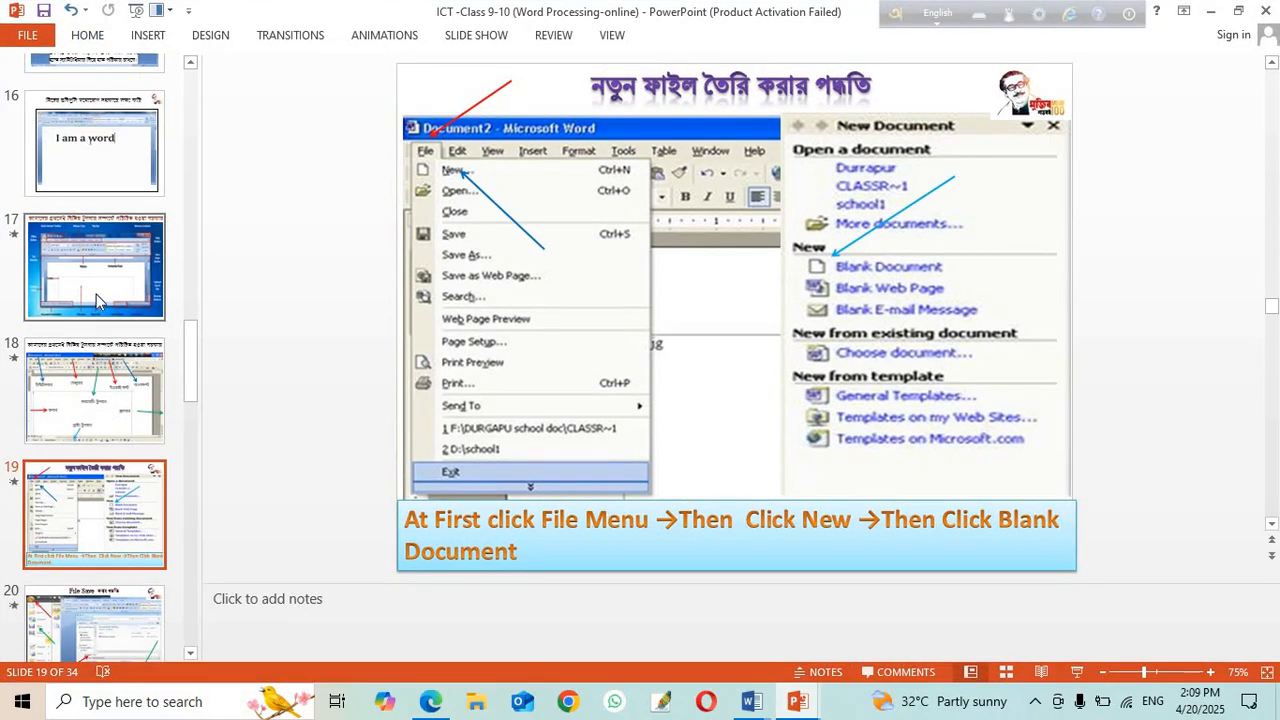
pyautogui.scroll(-2, 97, 422)
pyautogui.scroll(-1, 97, 422)
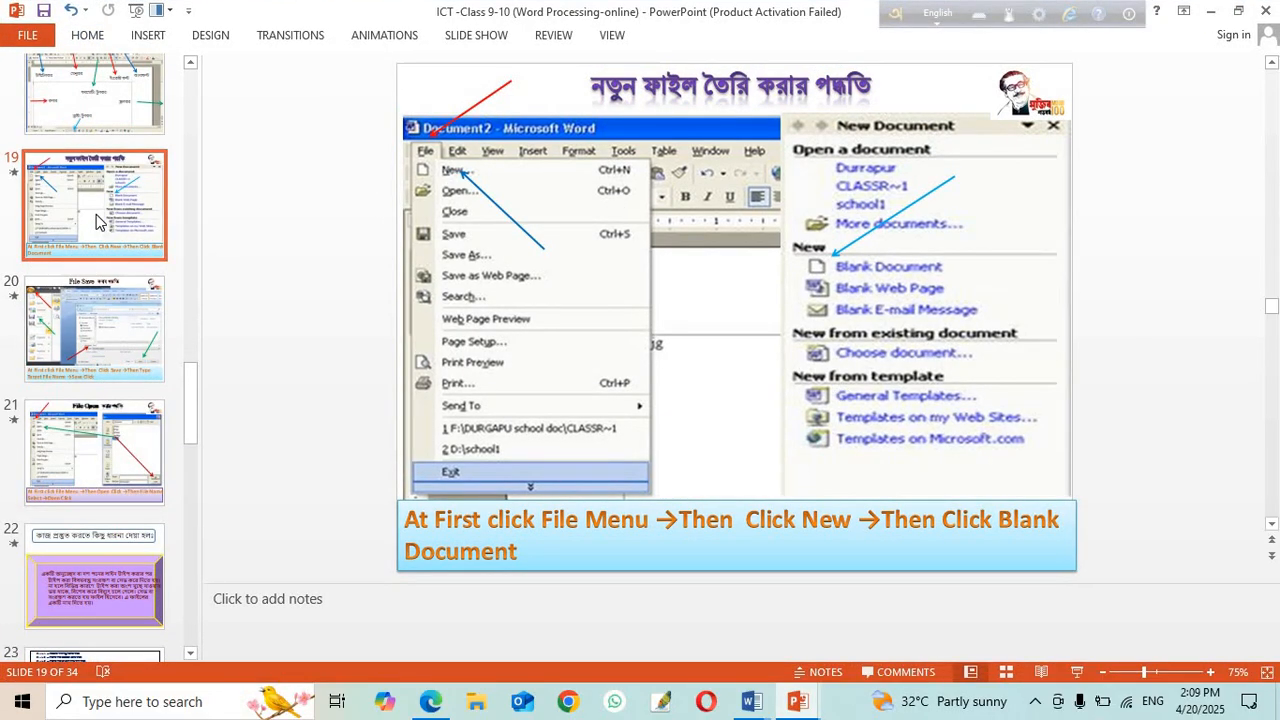
pyautogui.scroll(-3, 97, 200)
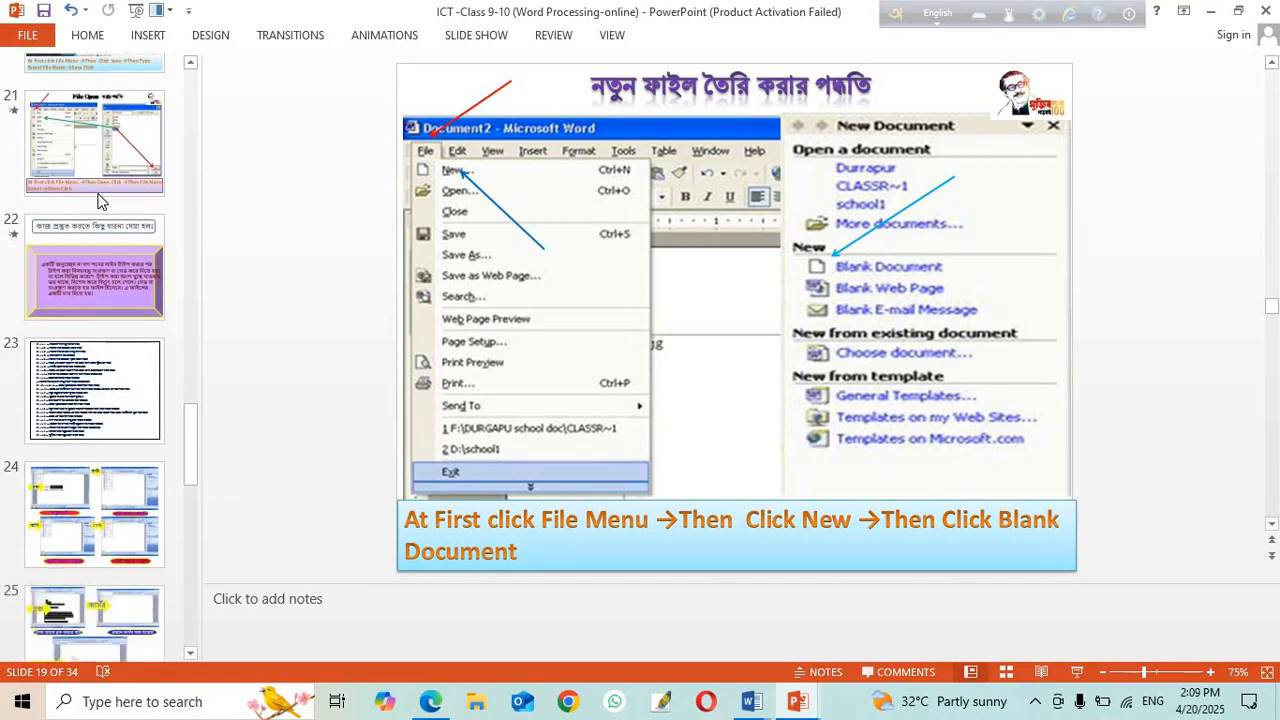
# Step: Go from slide 21 to slide 23's Ctrl shortcuts, then switch to Word's Document2
pyautogui.click(96, 171)
pyautogui.scroll(-2, 100, 170)
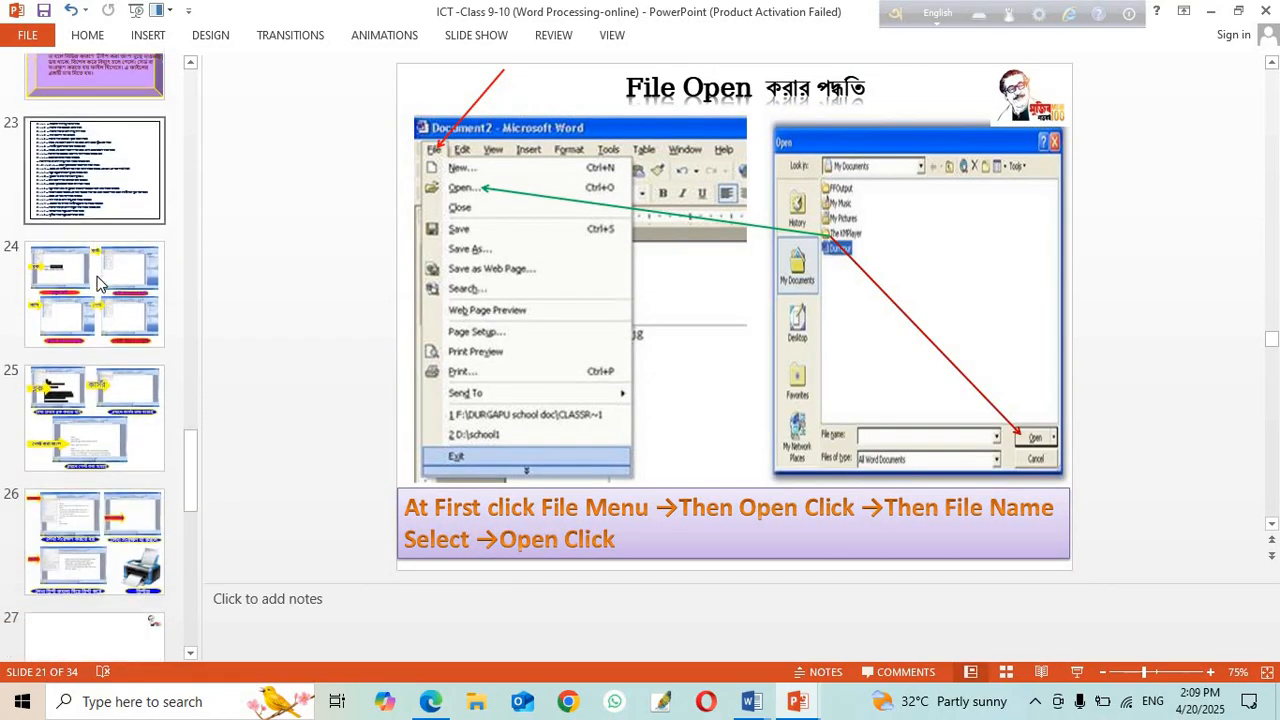
pyautogui.click(108, 170)
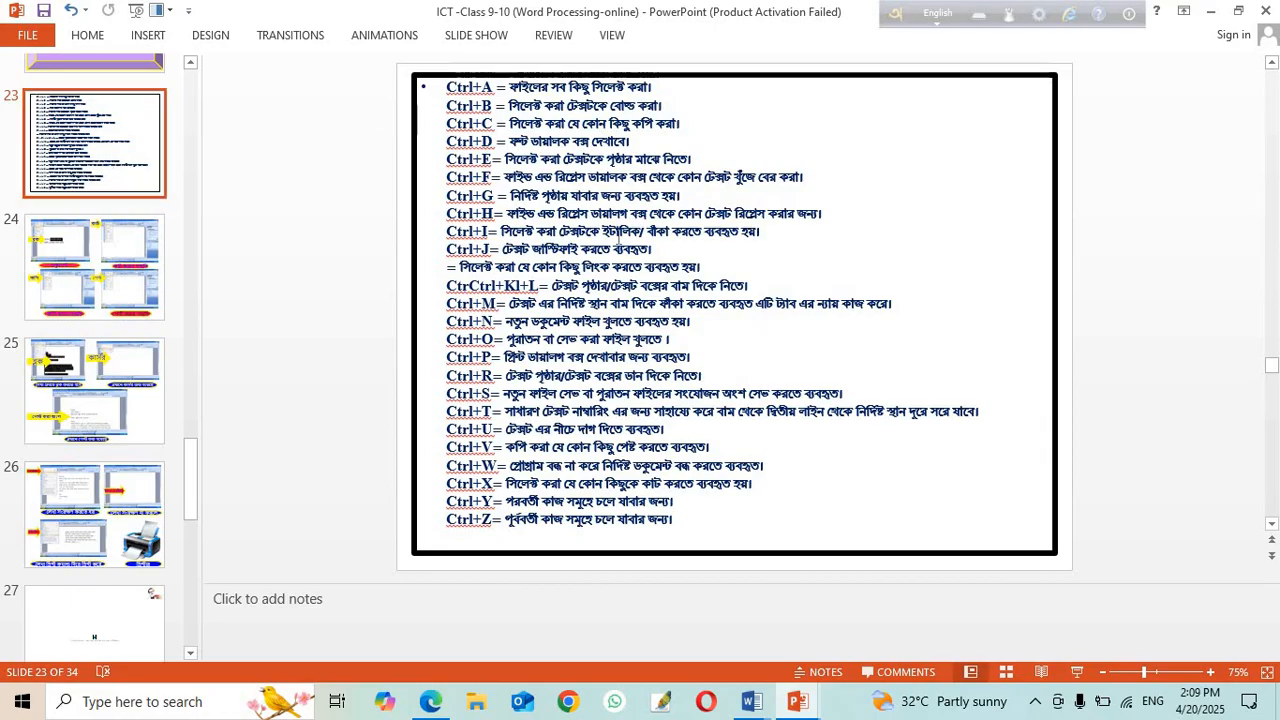
pyautogui.moveTo(752, 701)
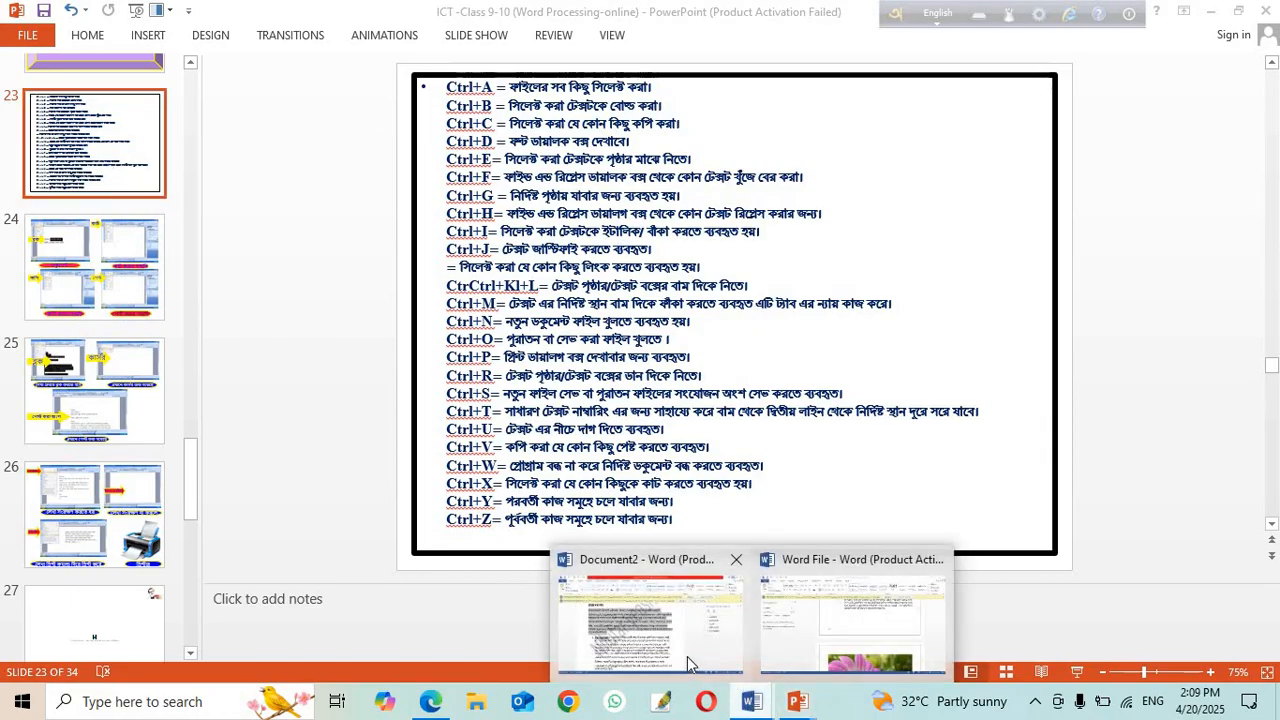
pyautogui.click(740, 612)
# Step: Scroll through Document2 to look over its Ctrl shortcut list
pyautogui.scroll(-15, 528, 414)
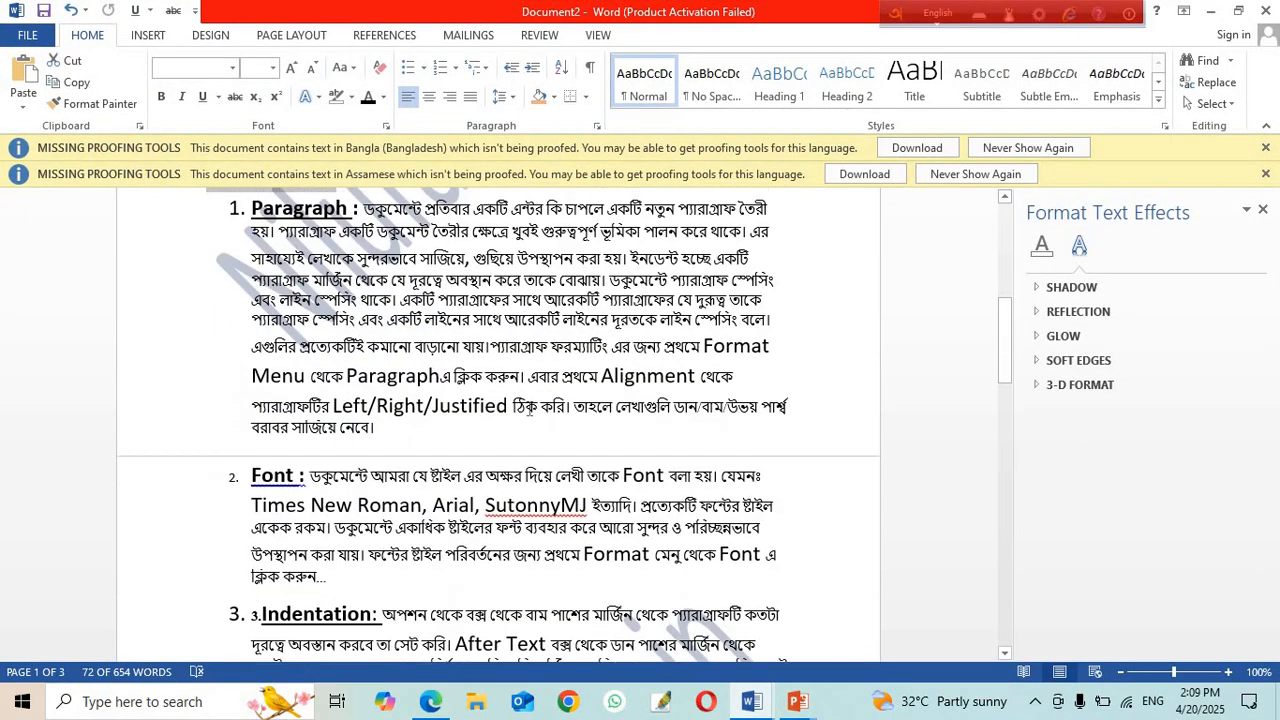
pyautogui.scroll(2, 533, 410)
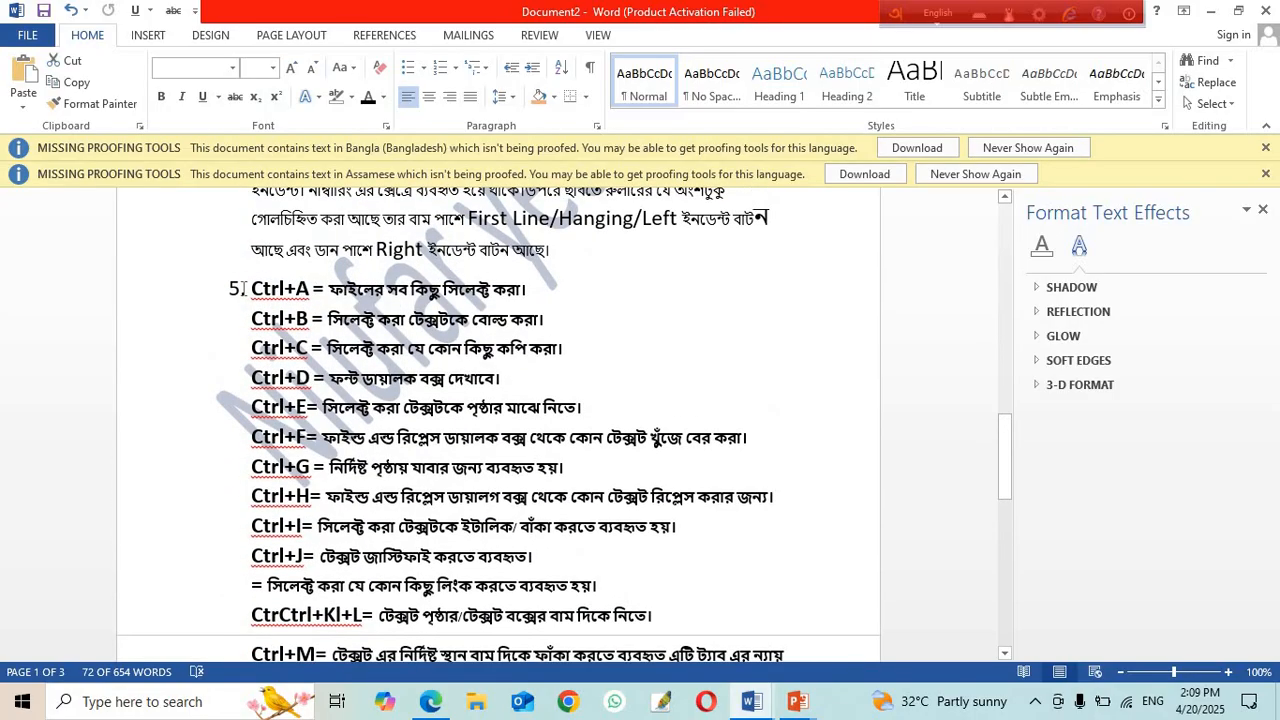
pyautogui.scroll(-13, 367, 383)
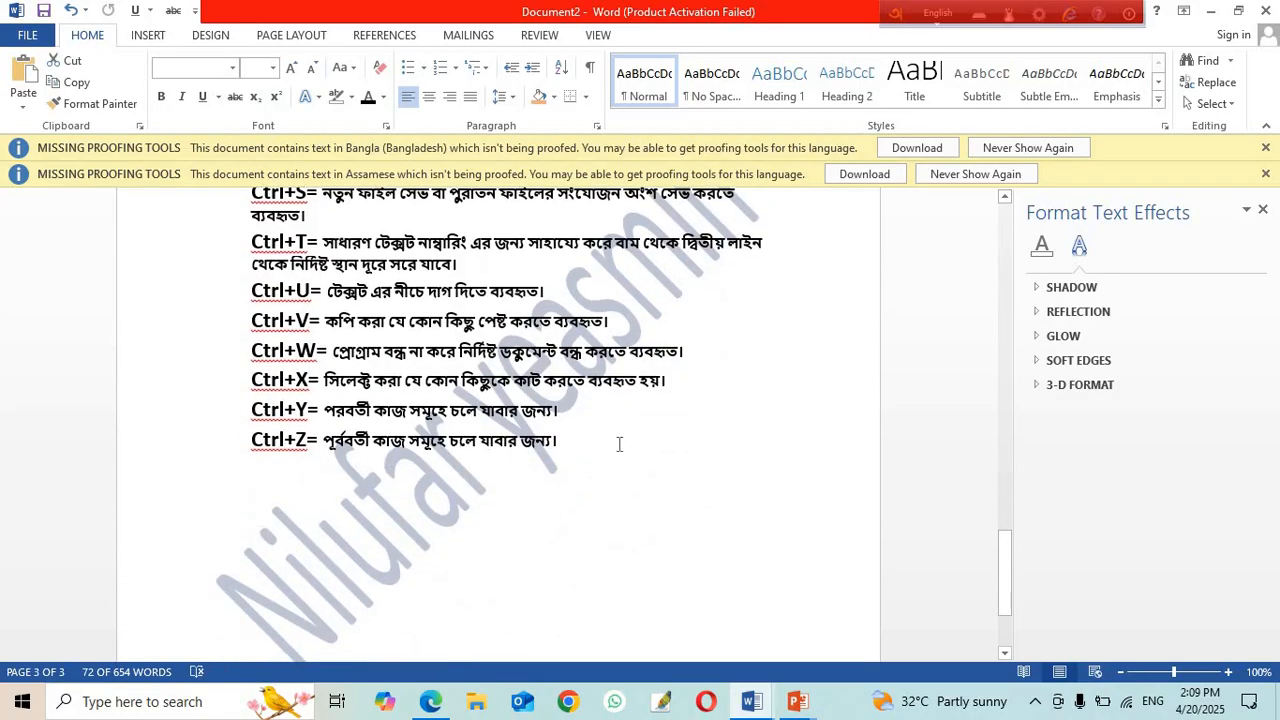
pyautogui.scroll(7, 547, 483)
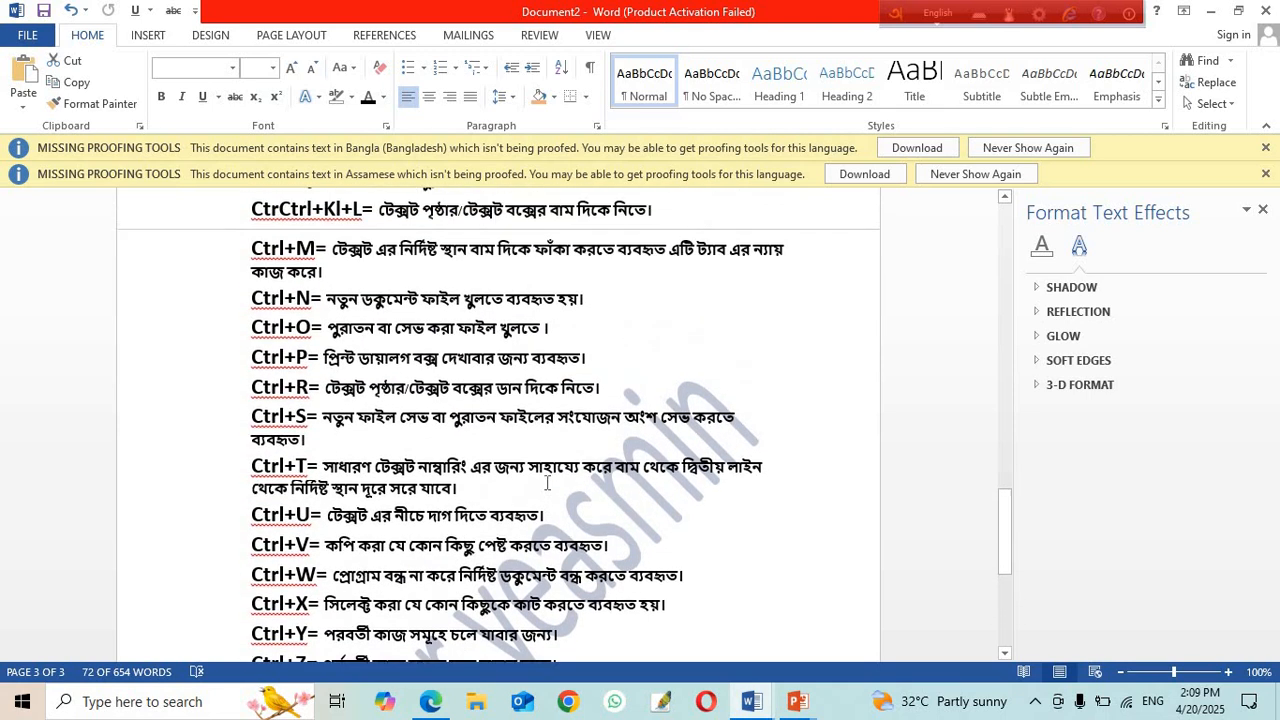
pyautogui.scroll(5, 335, 243)
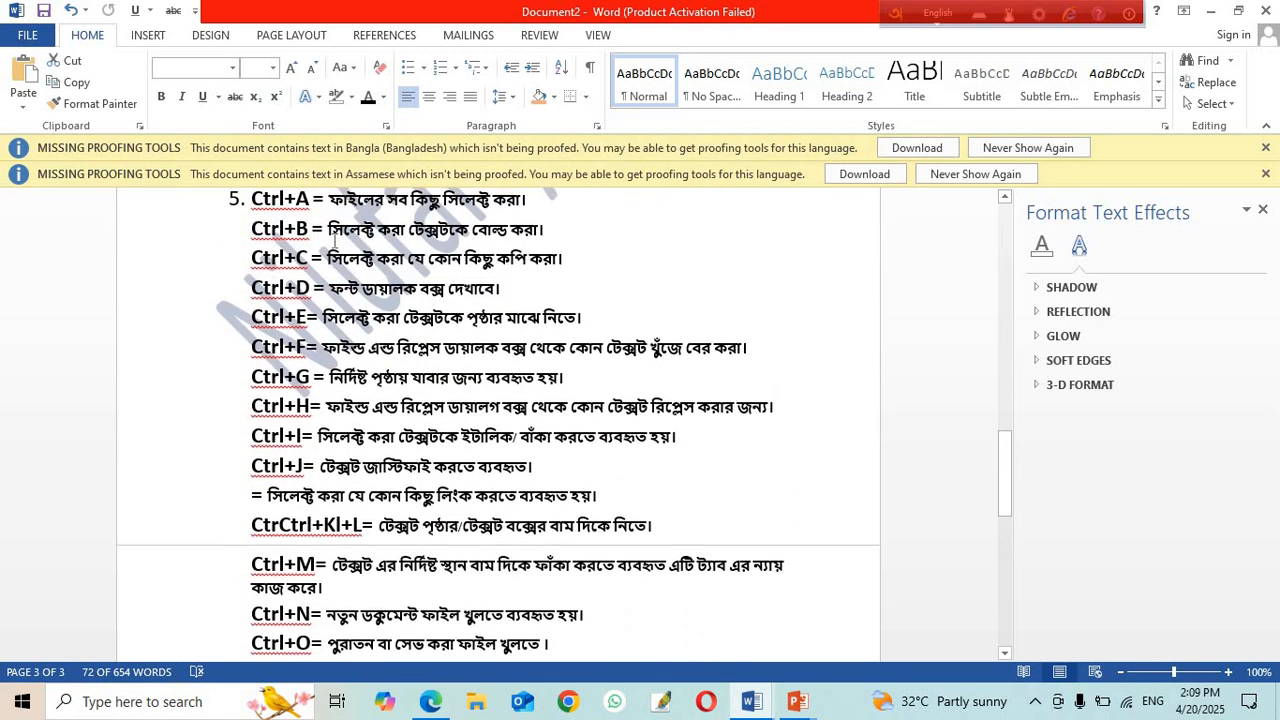
pyautogui.scroll(1, 335, 243)
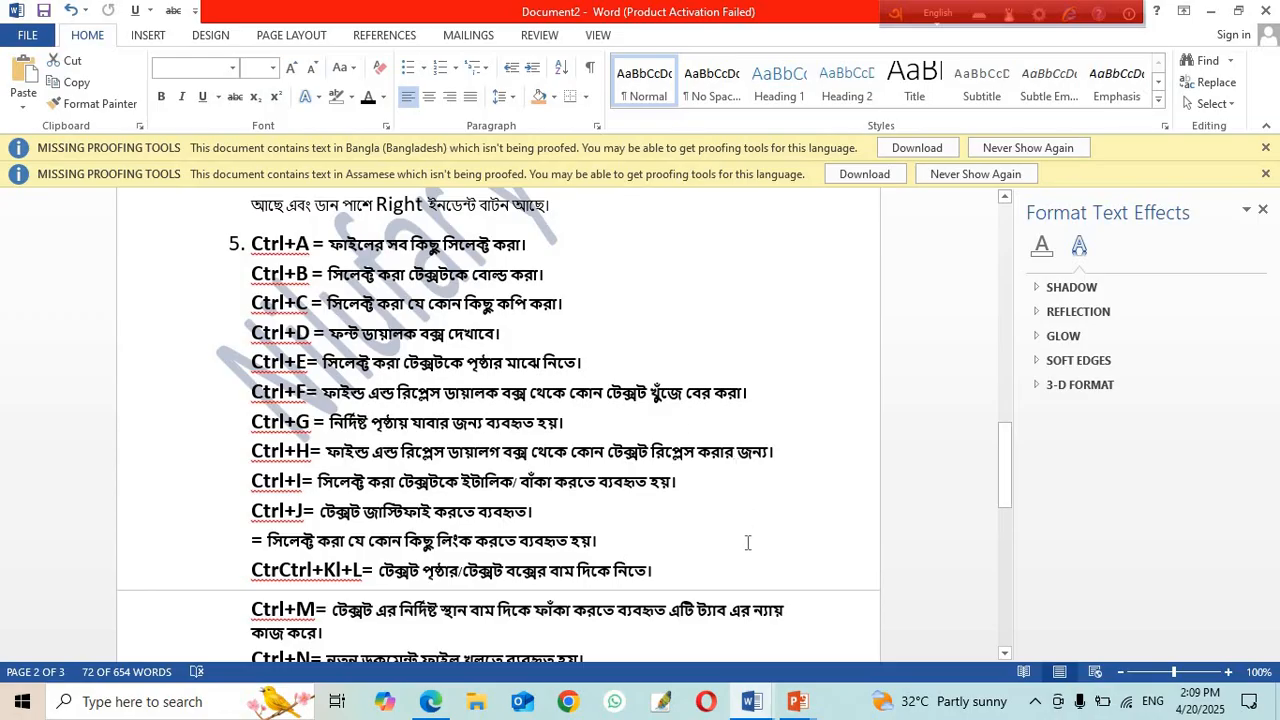
# Step: Minimize the ICT Class 9-10 presentation and Document2, leaving Word File shown from the top
pyautogui.click(797, 701)
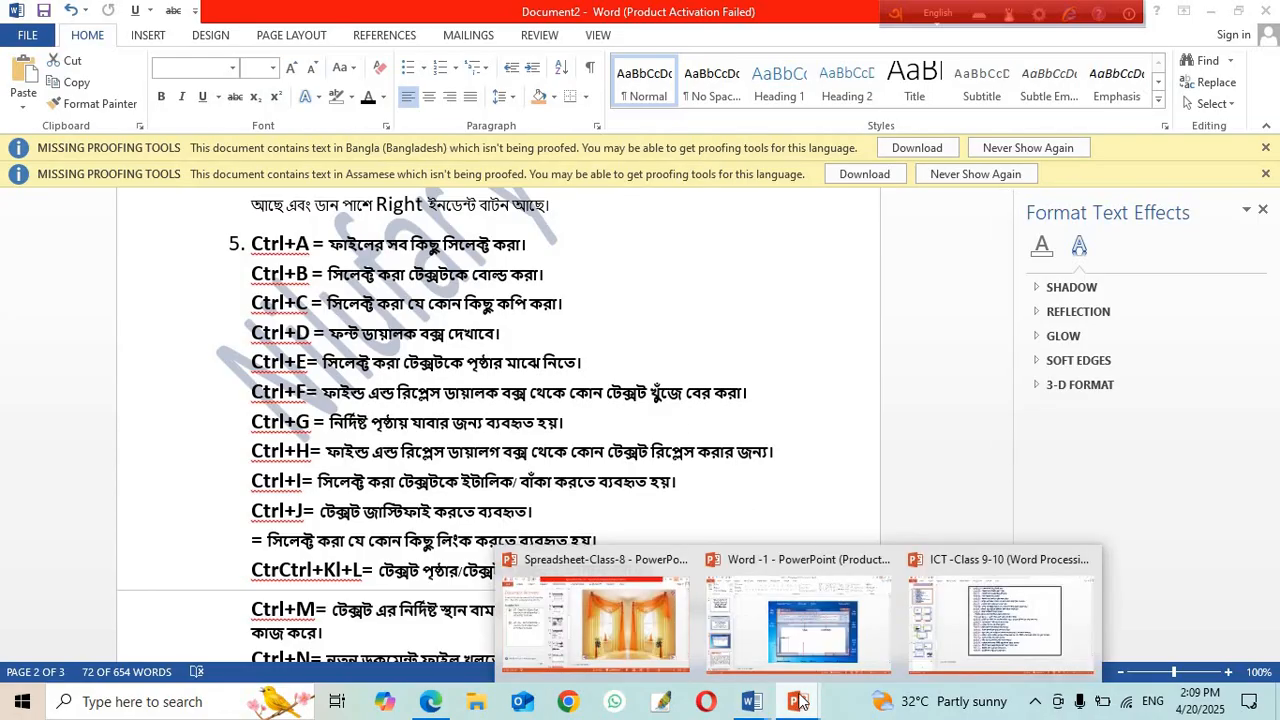
pyautogui.click(1041, 643)
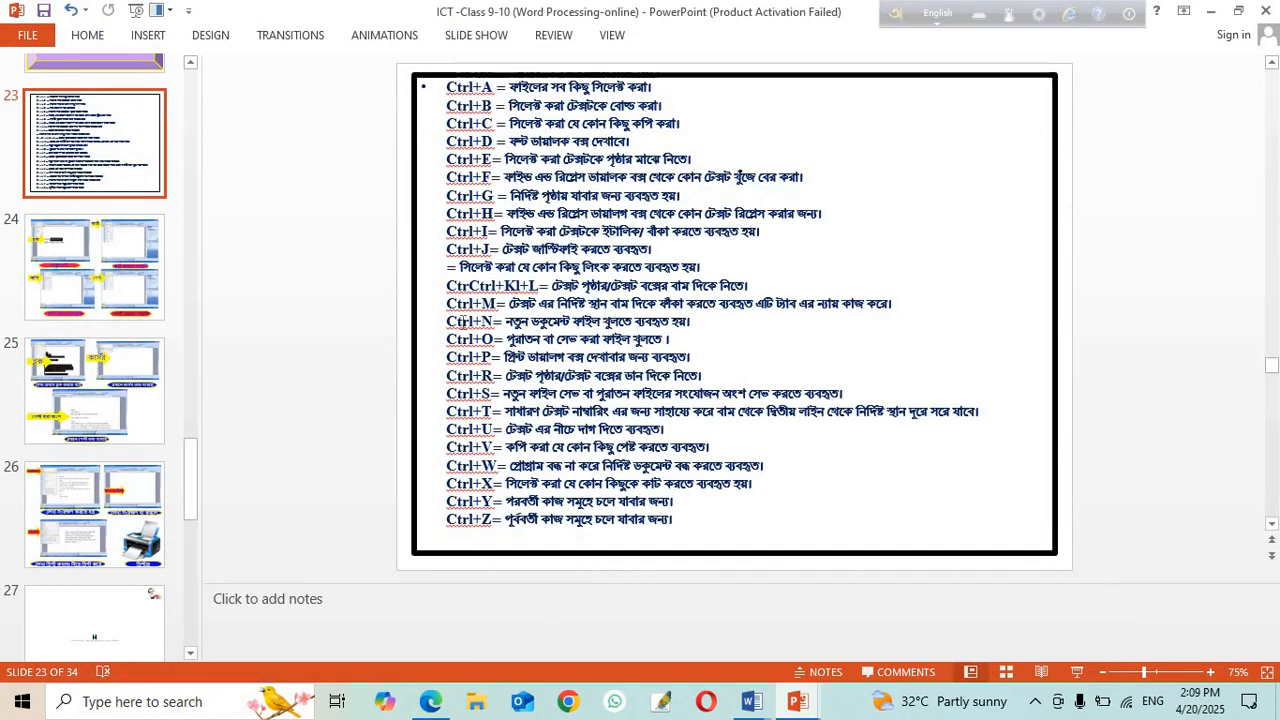
pyautogui.scroll(10, 172, 260)
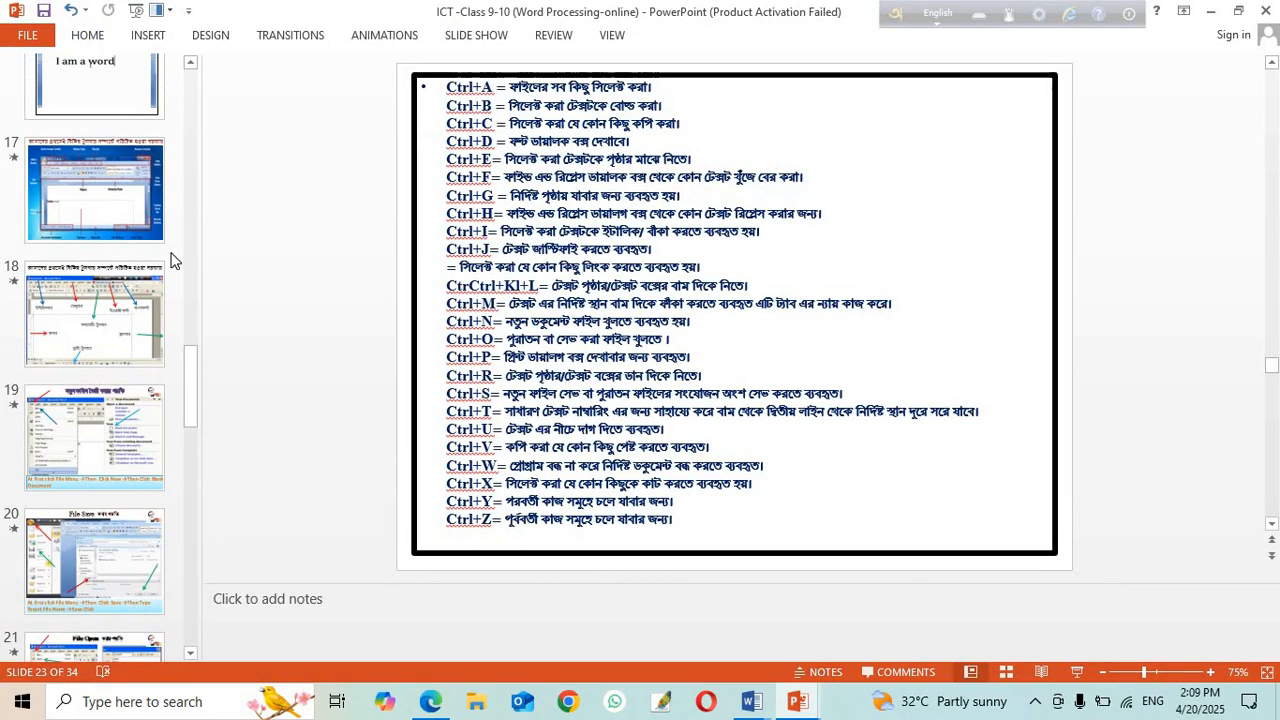
pyautogui.click(1212, 12)
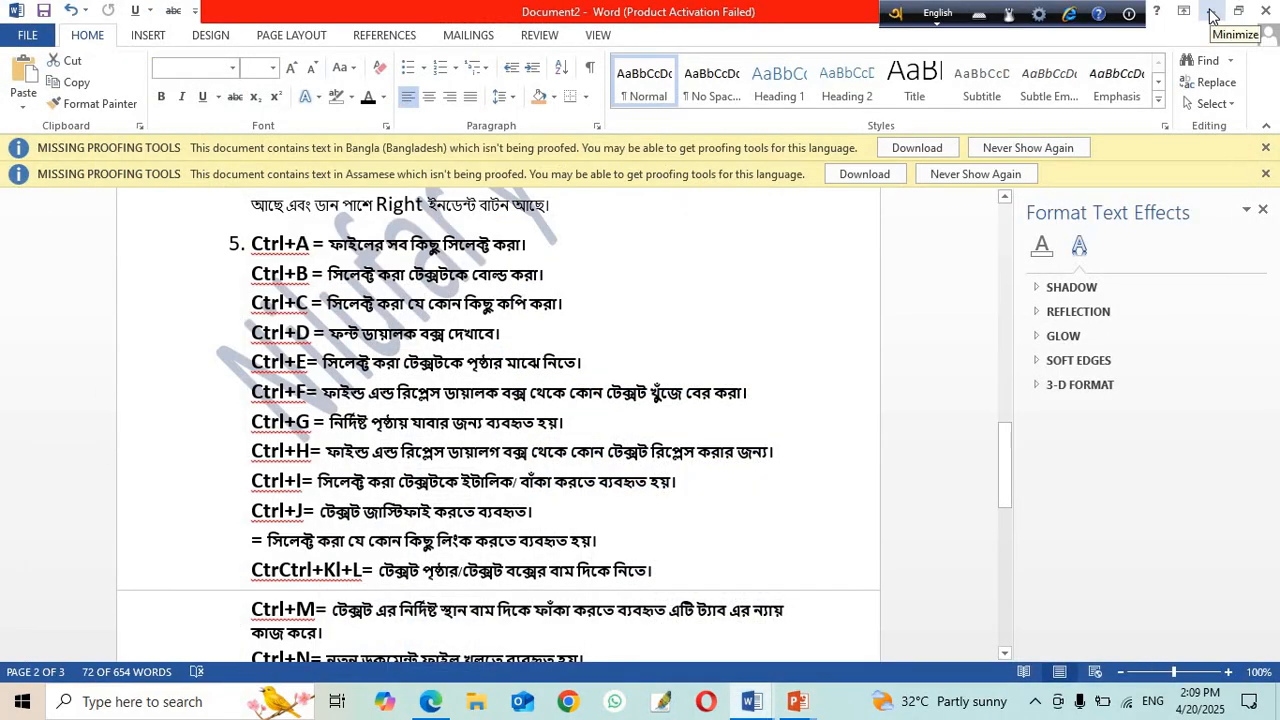
pyautogui.click(1211, 11)
pyautogui.scroll(10, 926, 312)
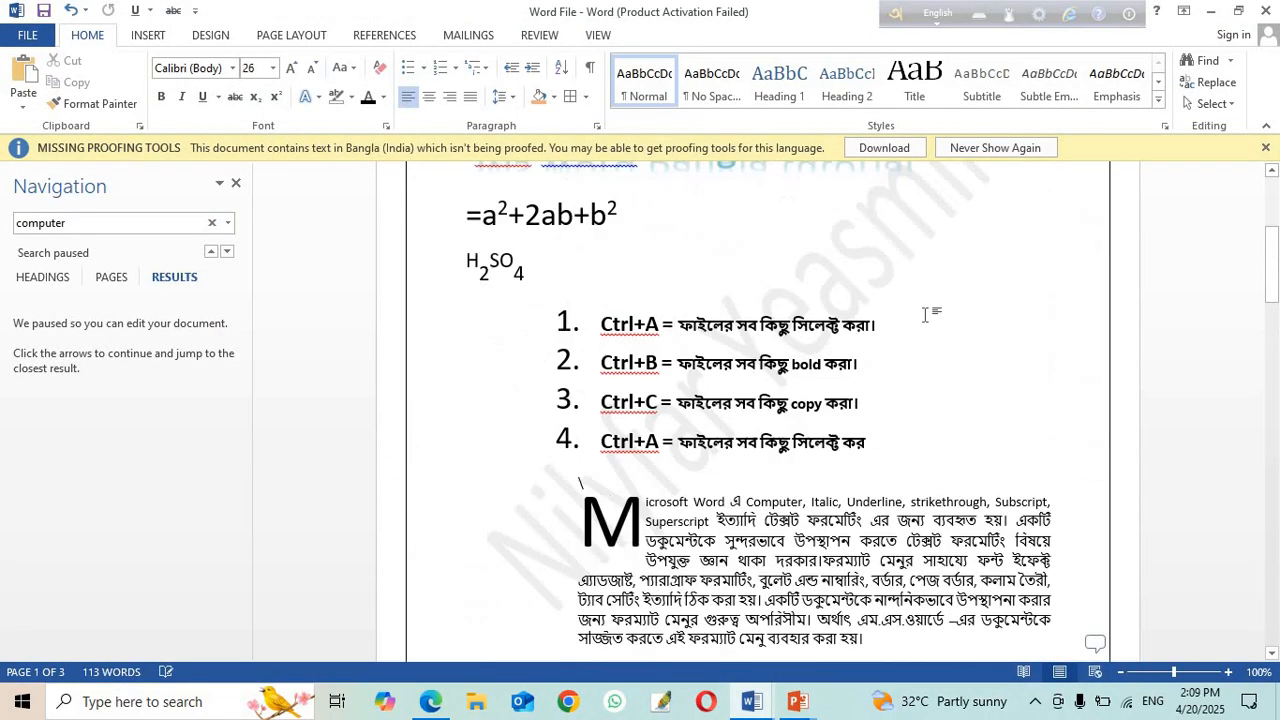